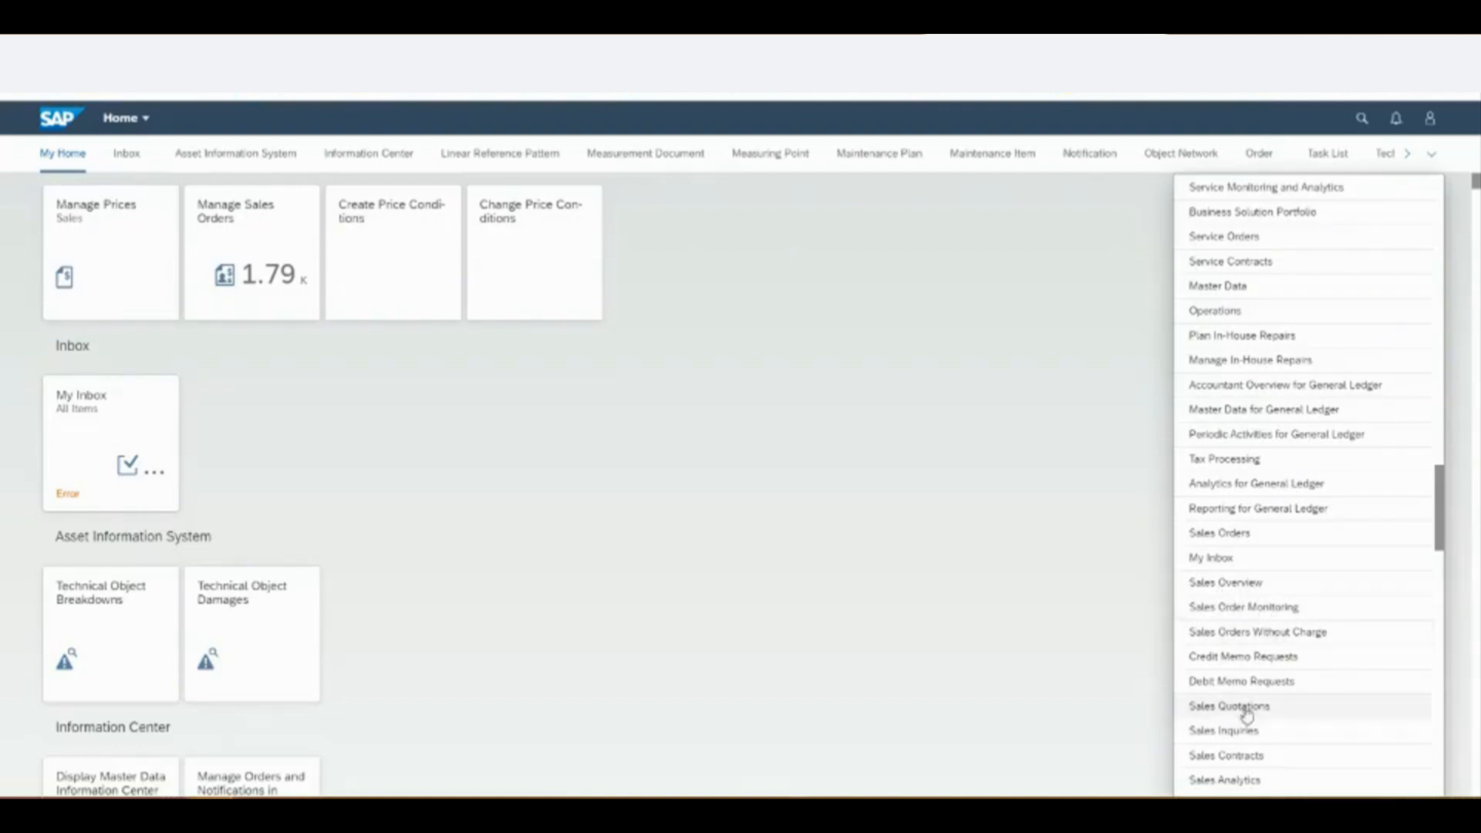
# - Open Manage Sales Orders from the Sales Orders group, apply the Fleet Orders view and list the orders of type ZFT
pyautogui.click(1223, 534)
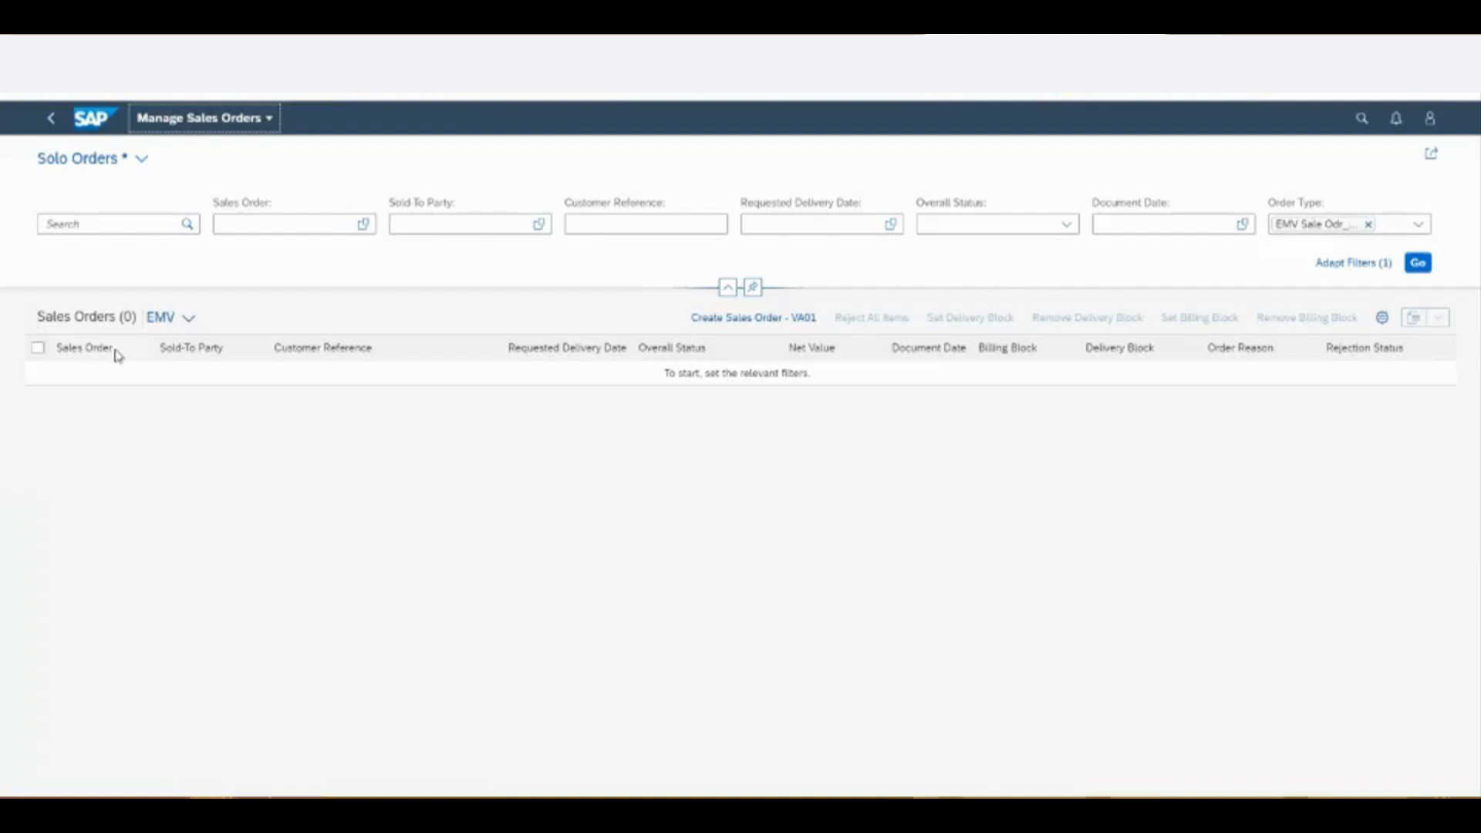
pyautogui.click(141, 158)
pyautogui.click(82, 249)
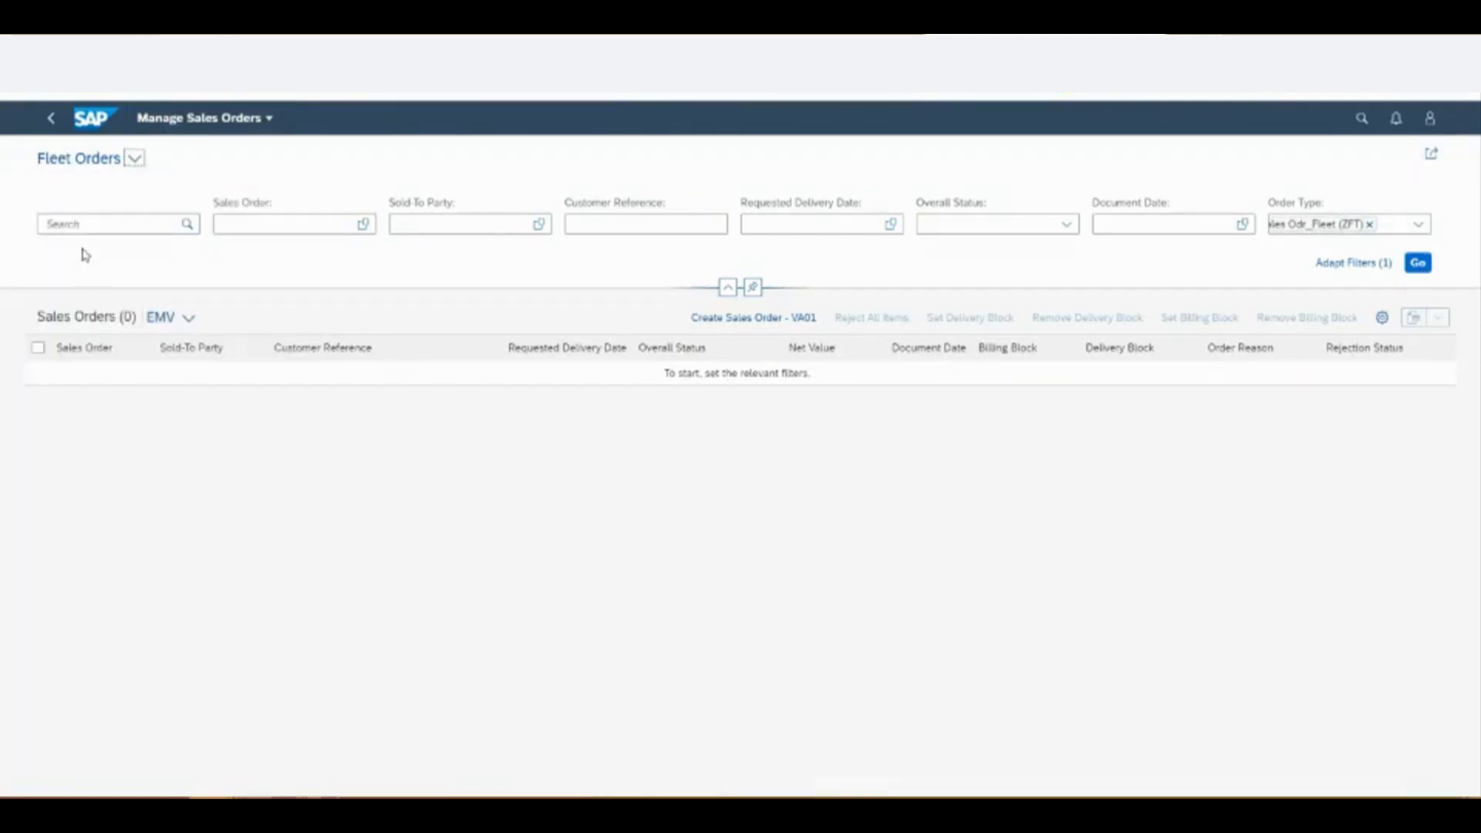
pyautogui.click(241, 168)
pyautogui.click(134, 167)
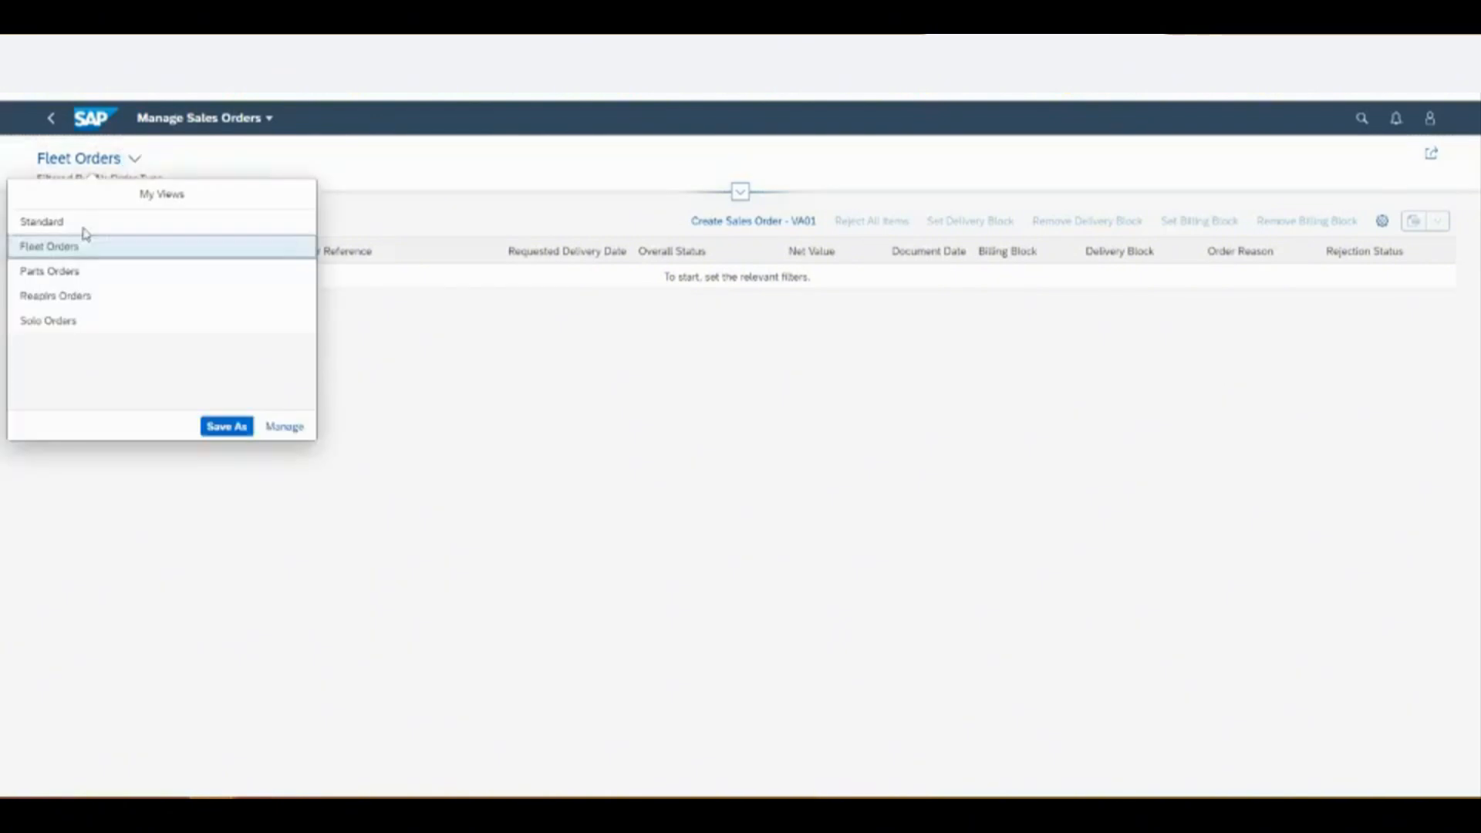
pyautogui.click(57, 248)
pyautogui.click(740, 192)
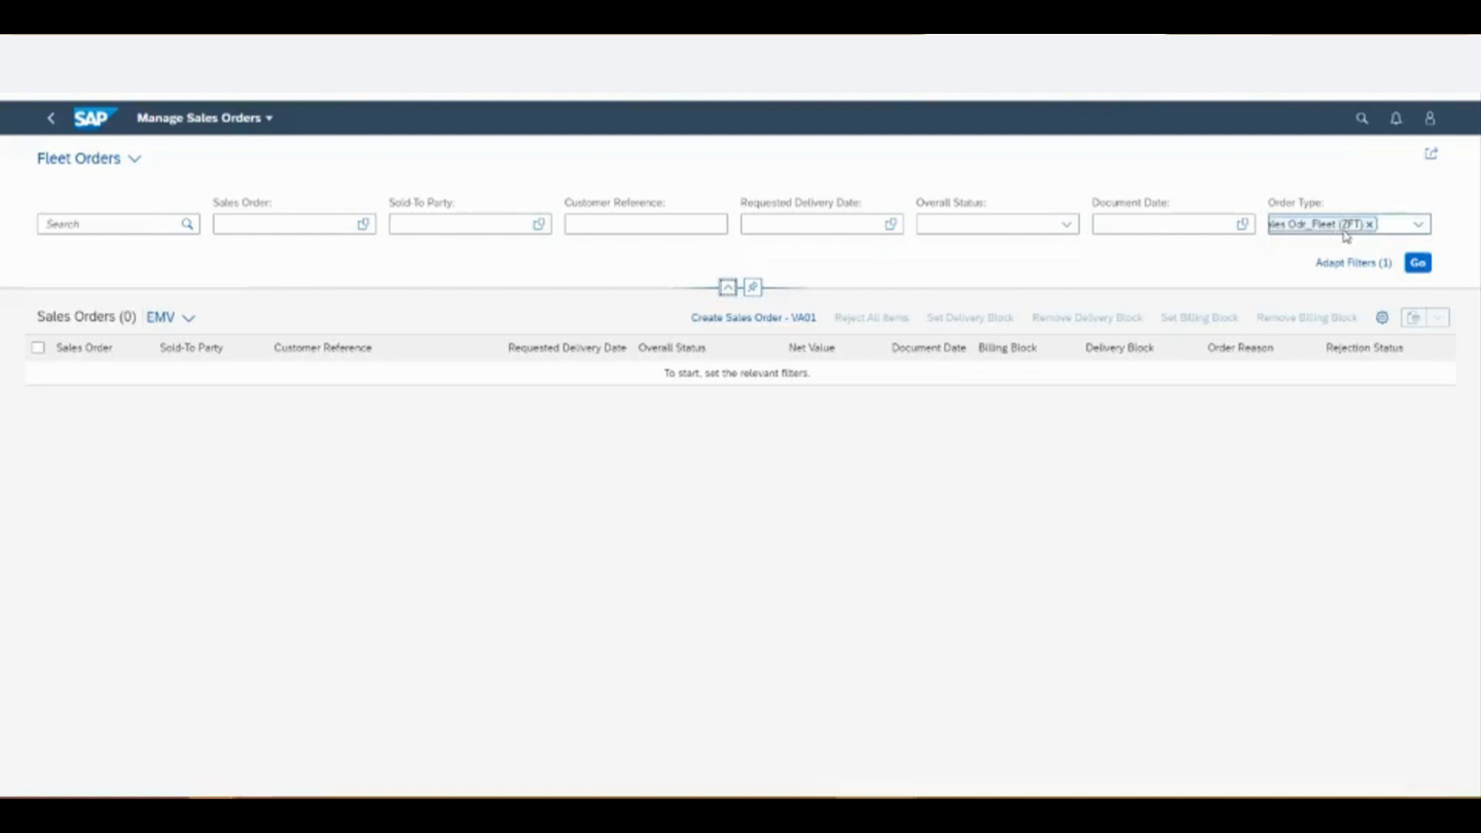
pyautogui.click(1418, 262)
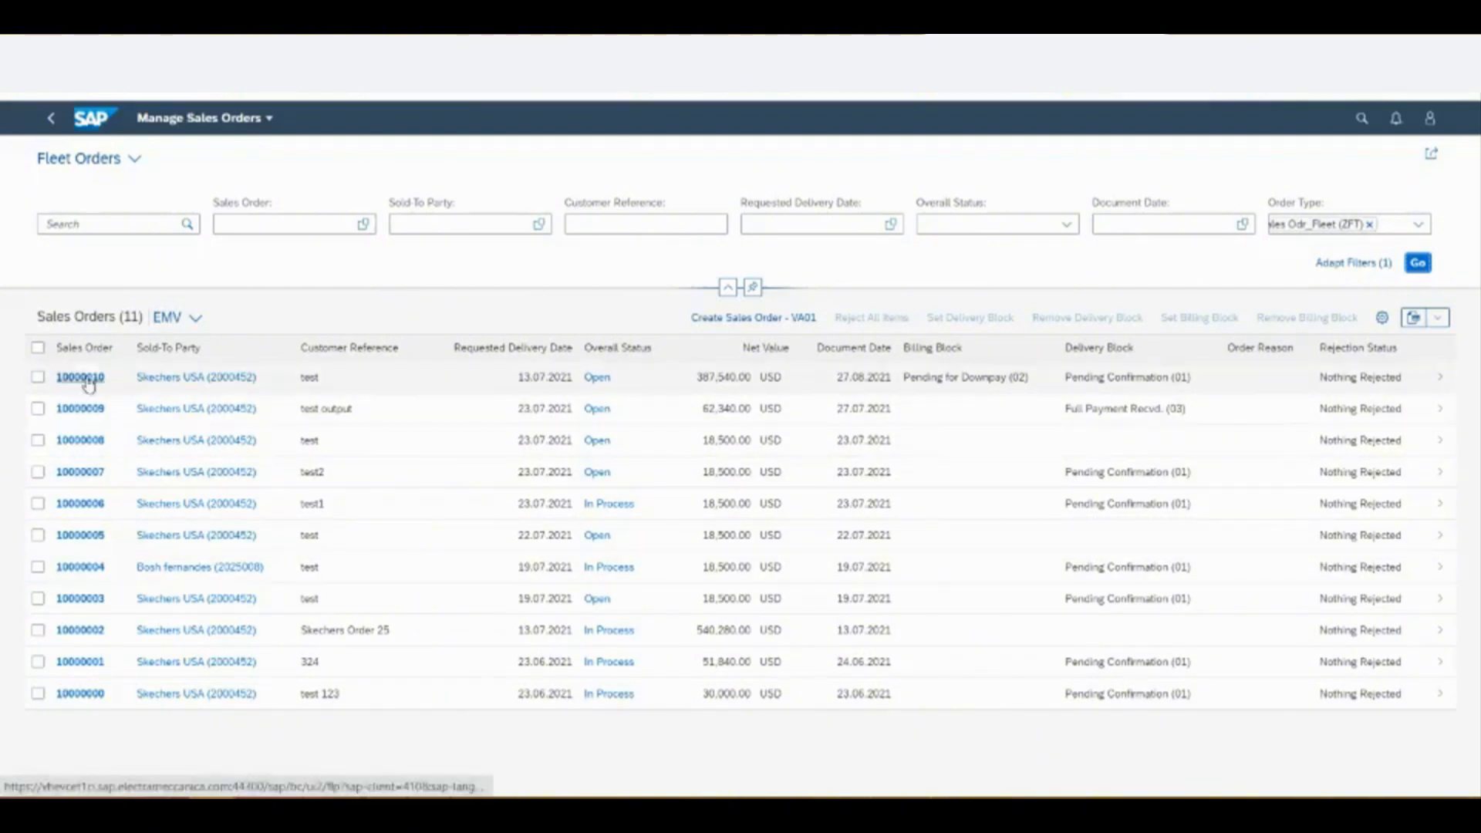
# - Examine the process flows of the 387,540.00 USD fleet order and the order with customer reference test 123
pyautogui.click(599, 378)
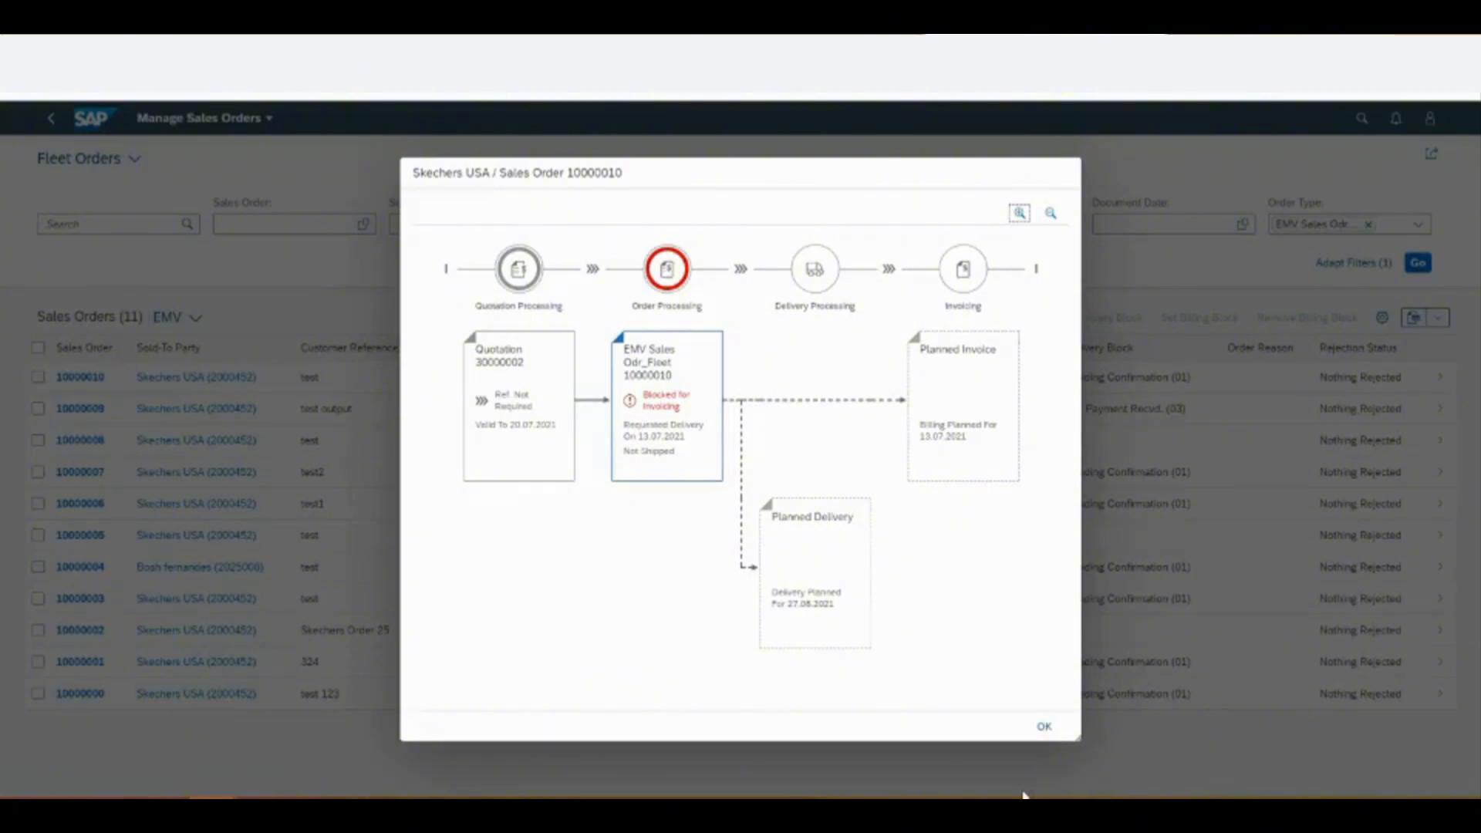
pyautogui.click(1044, 726)
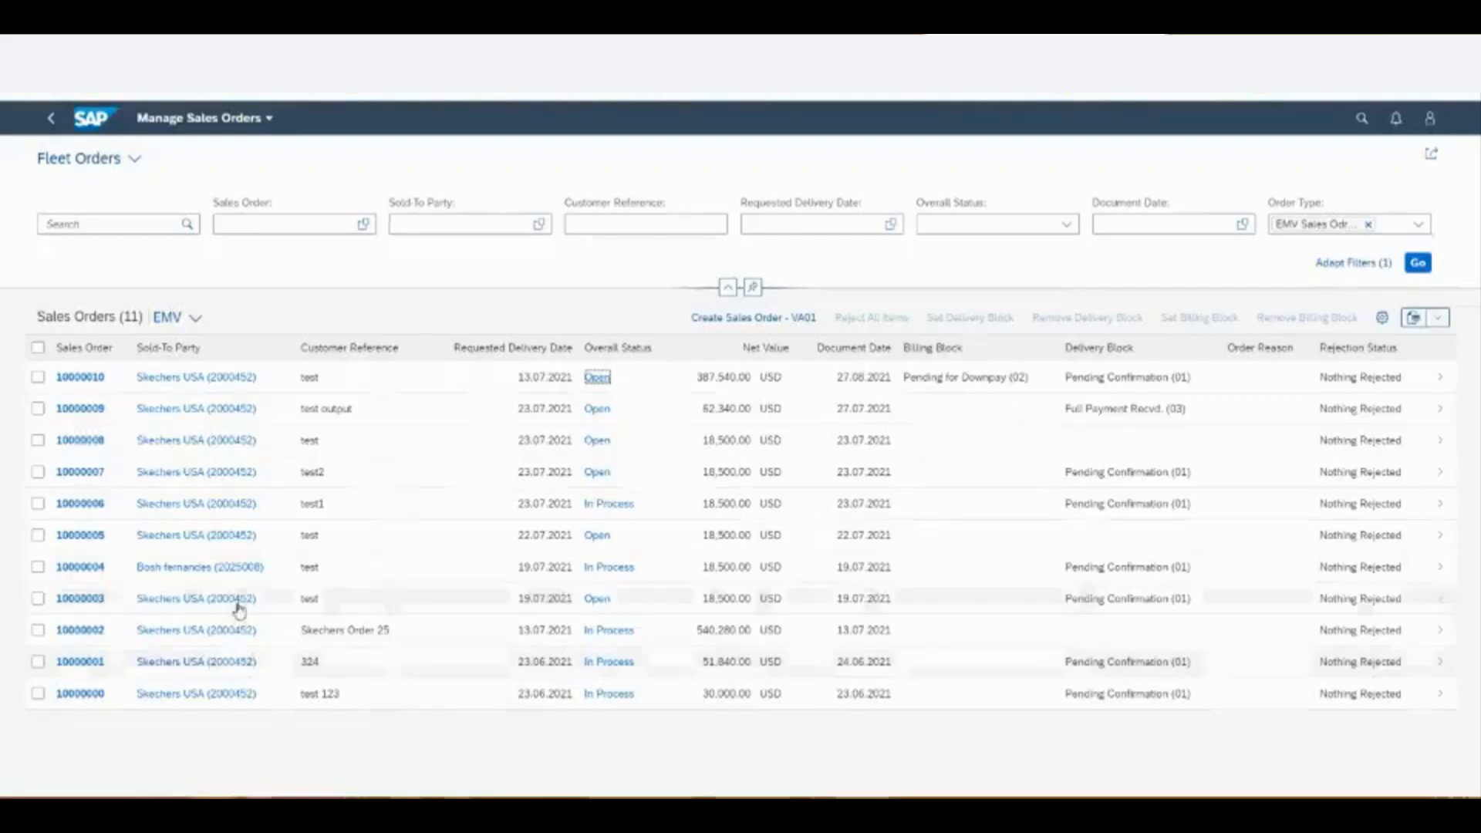
pyautogui.click(616, 696)
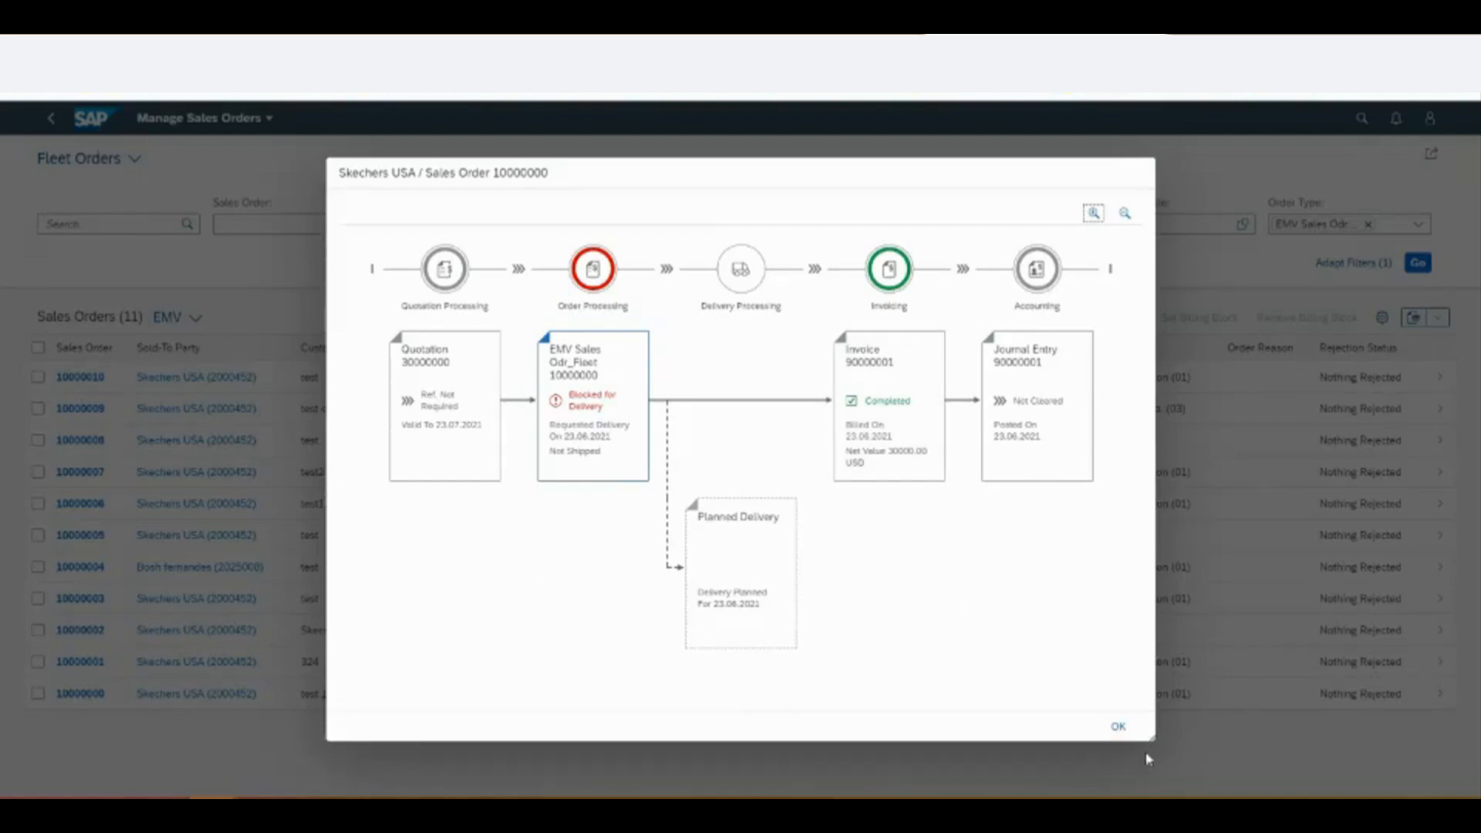
pyautogui.click(1118, 726)
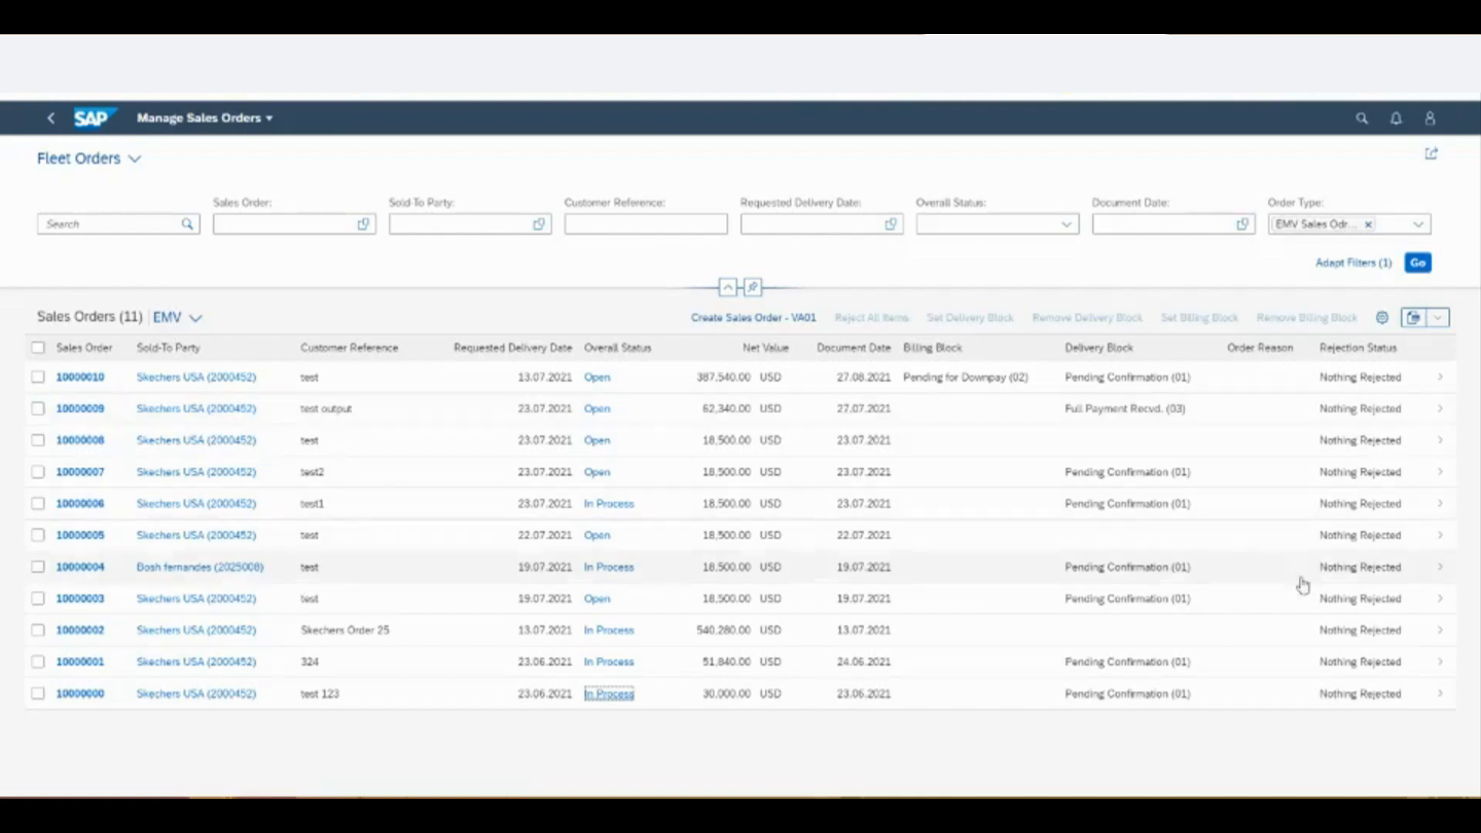
# - Reject the fleet order with customer reference test2 using the reason Delivery date too late, and save it
pyautogui.click(36, 474)
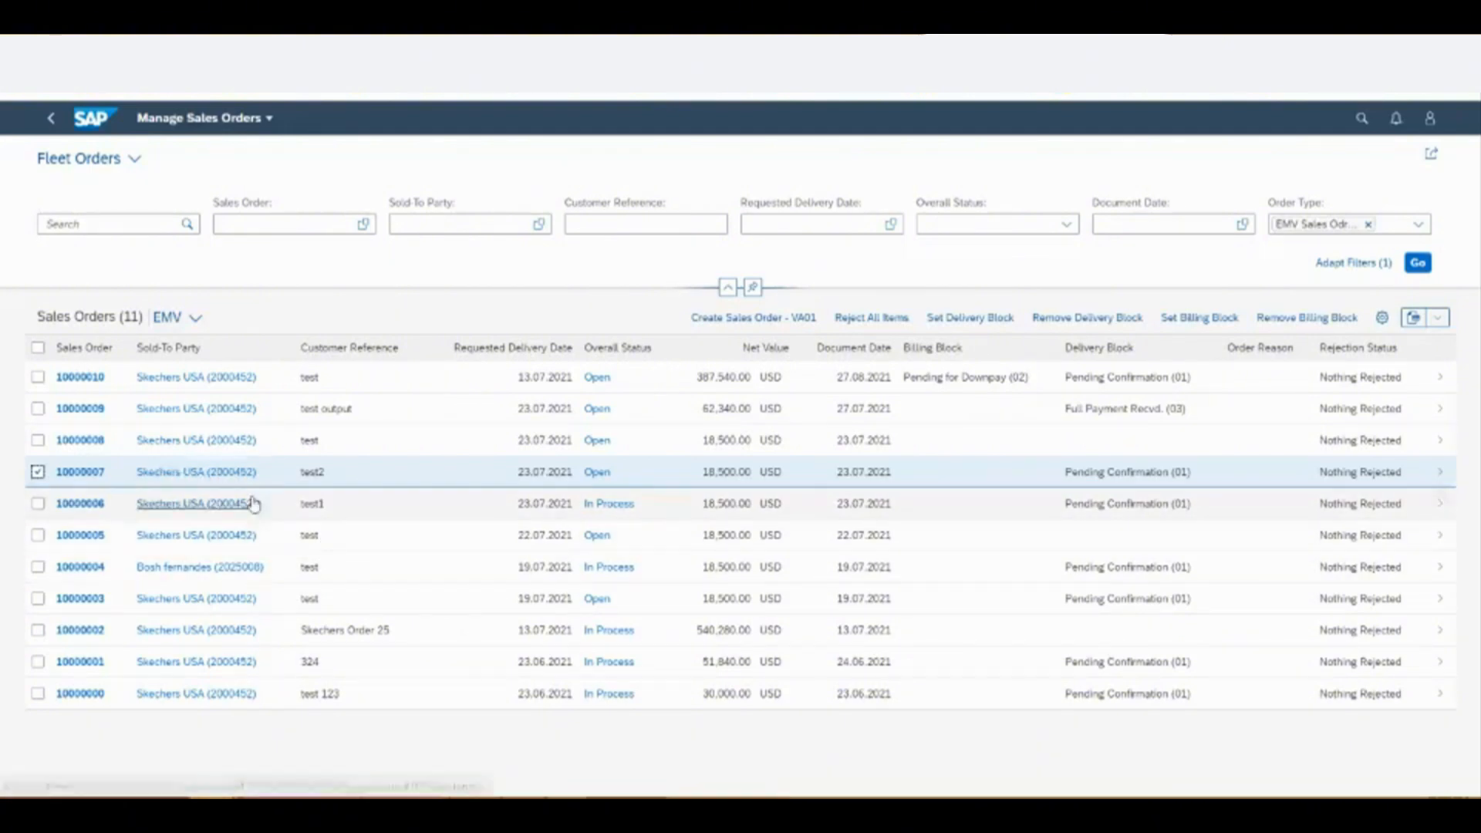
pyautogui.click(91, 473)
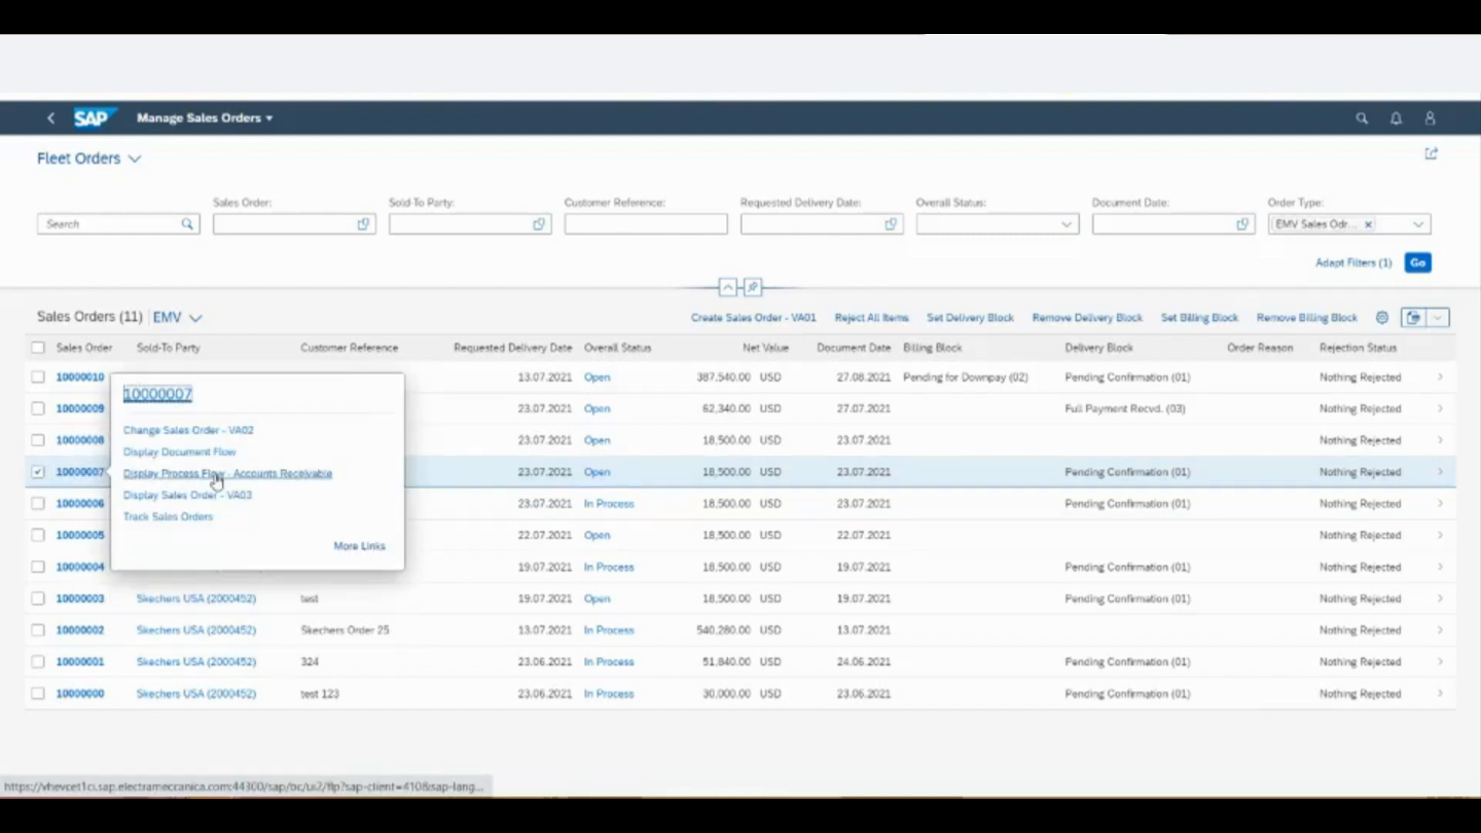
pyautogui.click(217, 434)
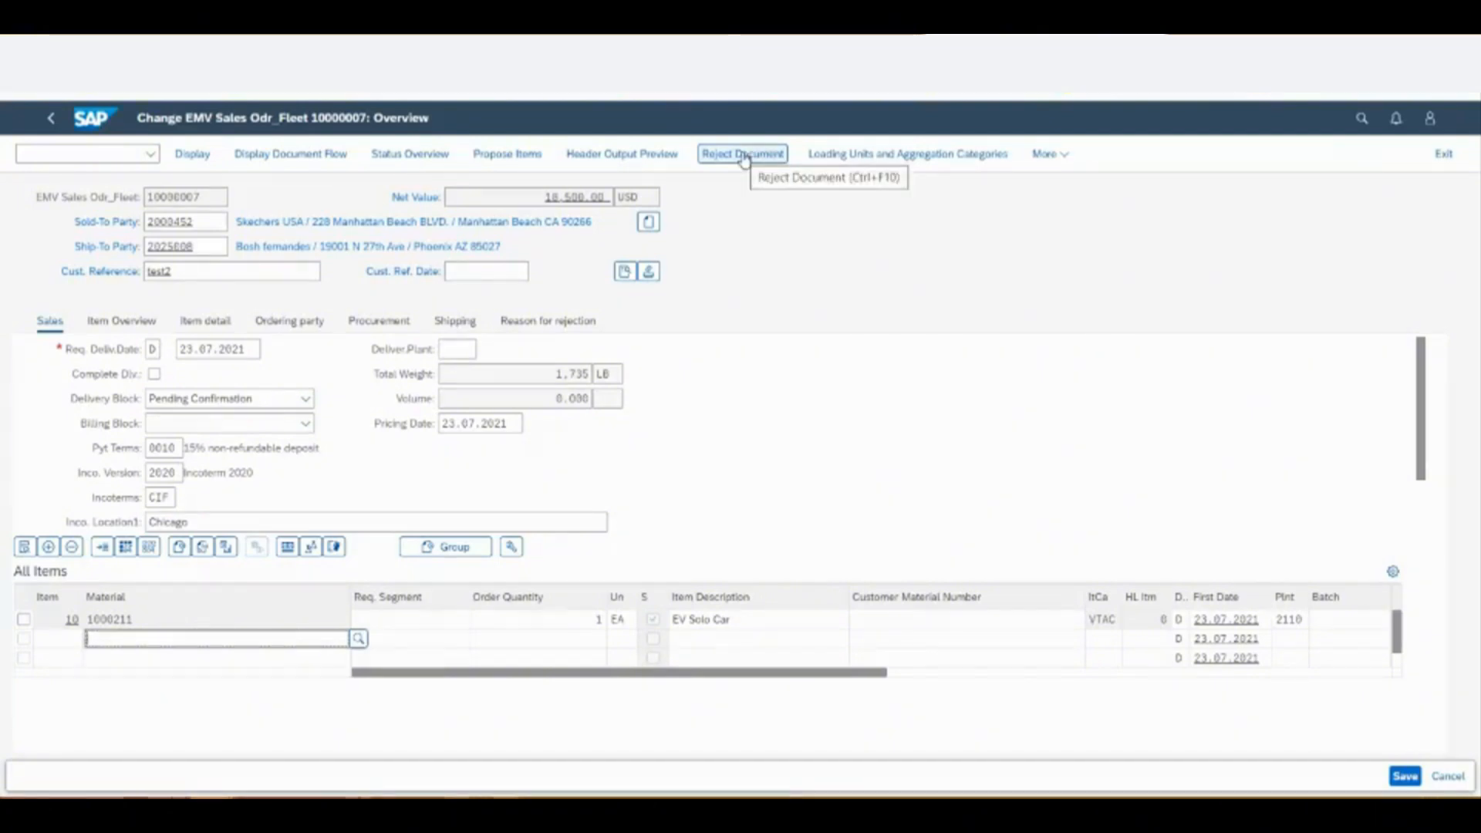
pyautogui.click(743, 155)
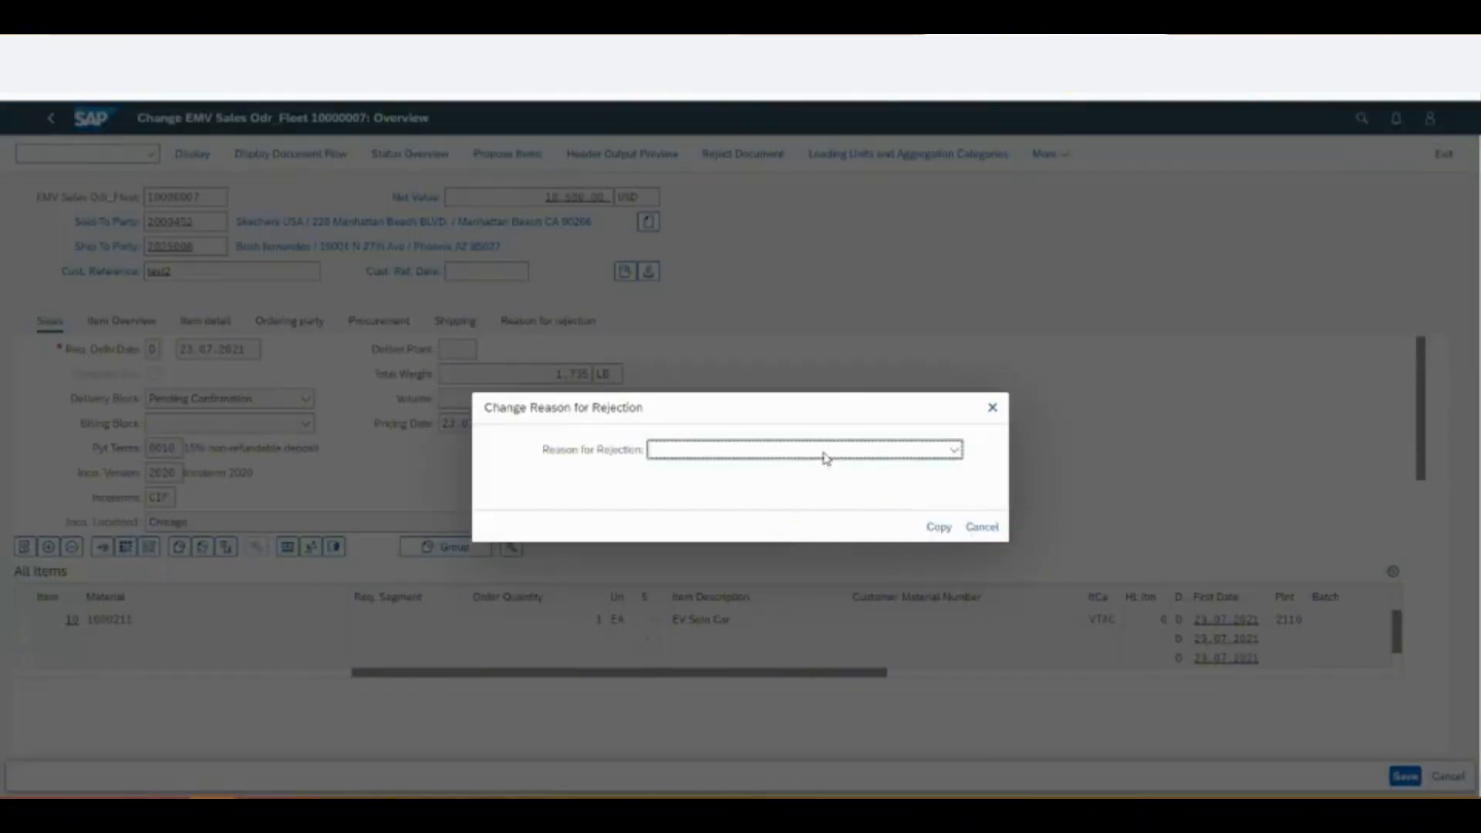
pyautogui.click(822, 452)
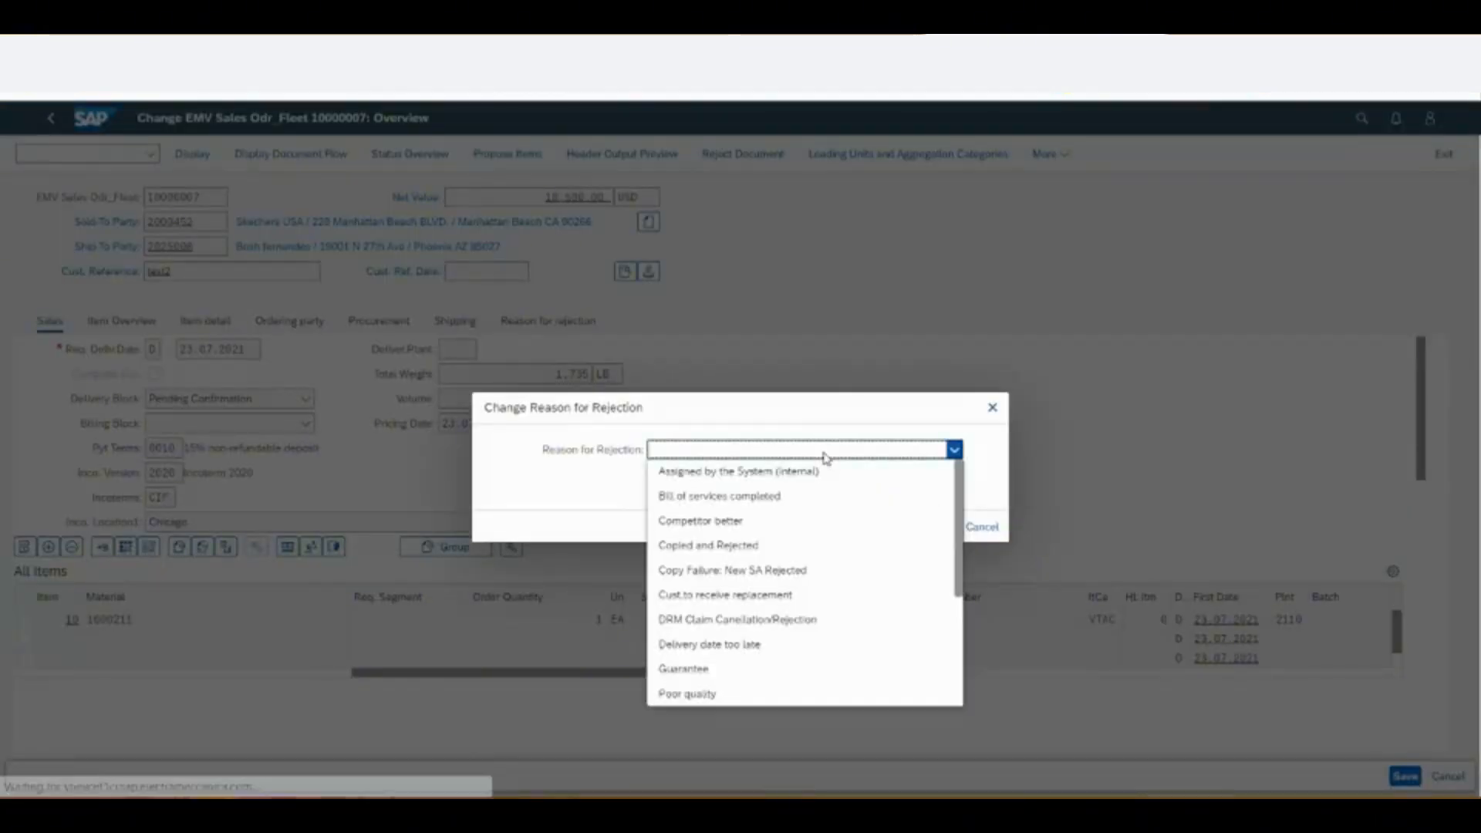
pyautogui.click(734, 652)
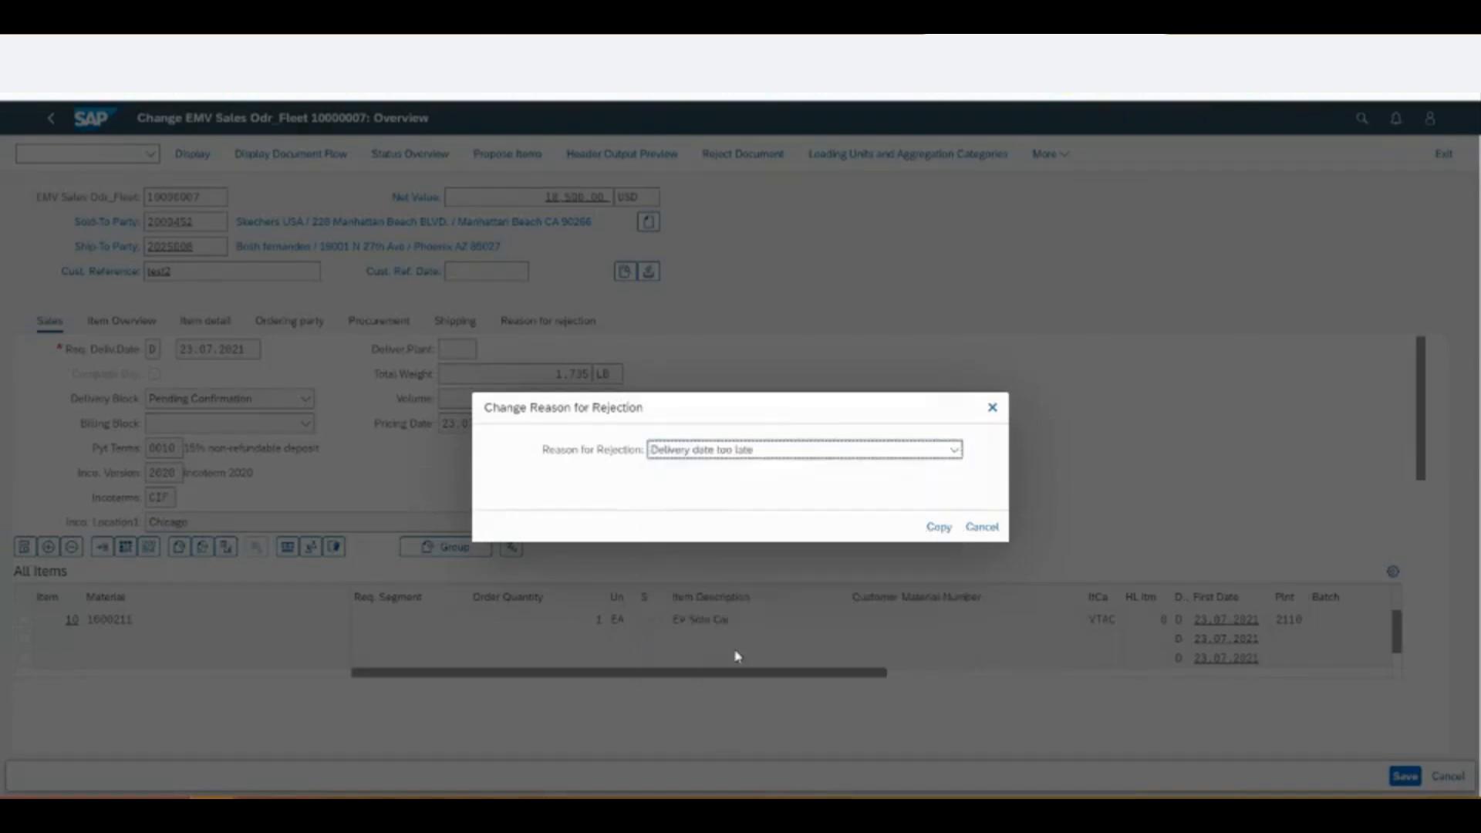
pyautogui.click(939, 527)
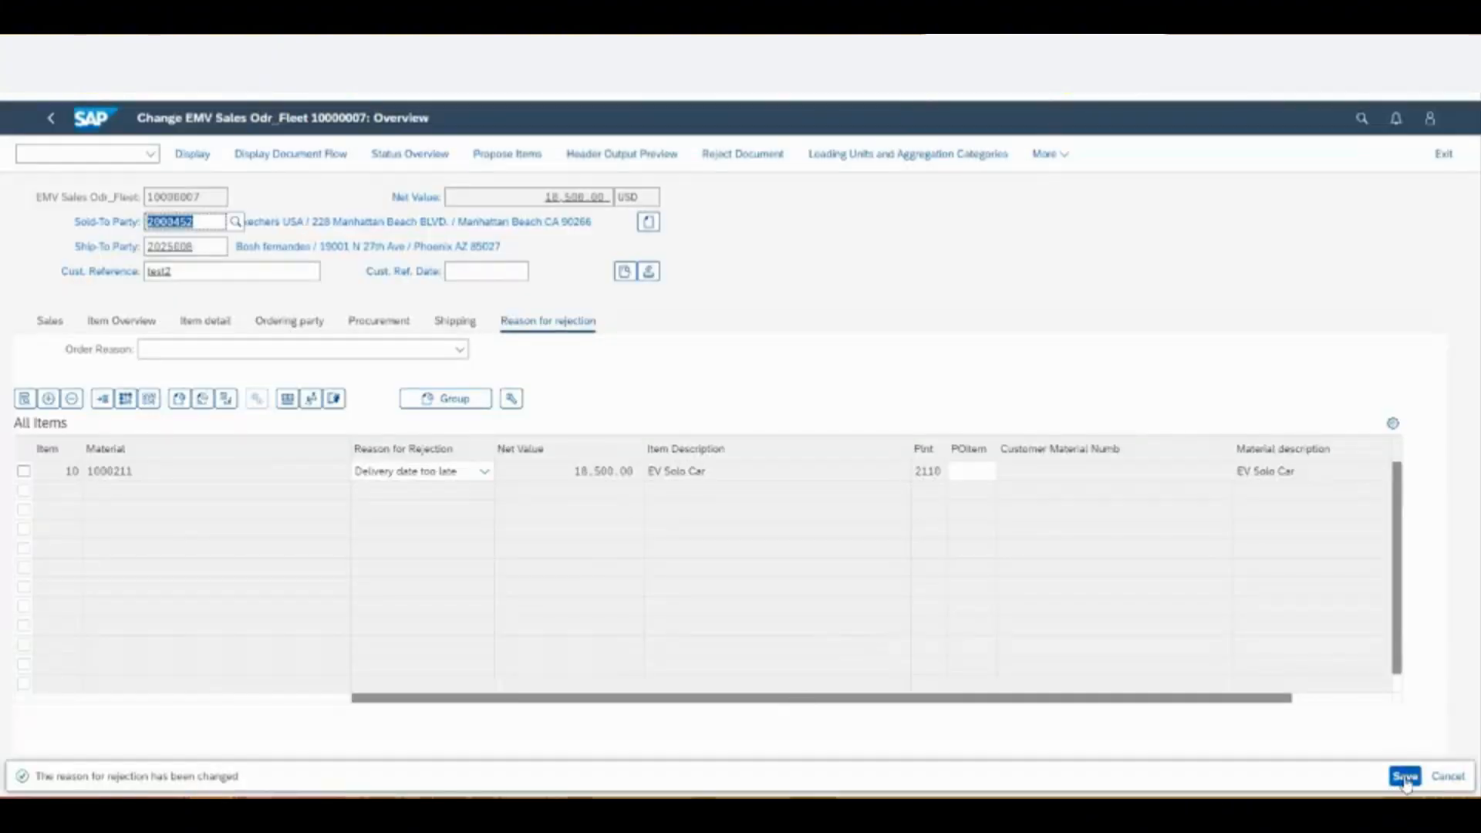
pyautogui.click(1406, 779)
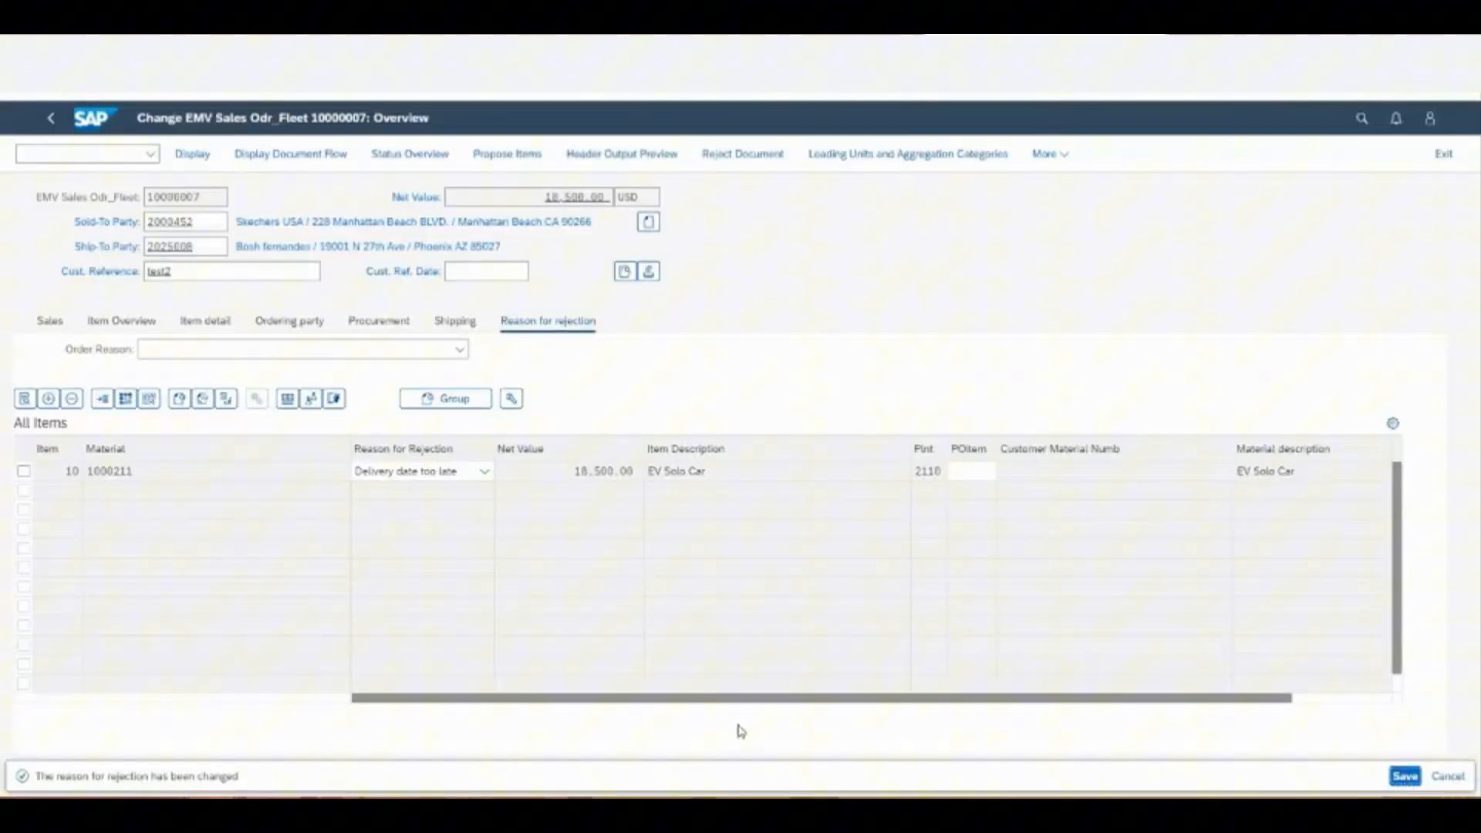
pyautogui.click(1405, 777)
pyautogui.click(929, 543)
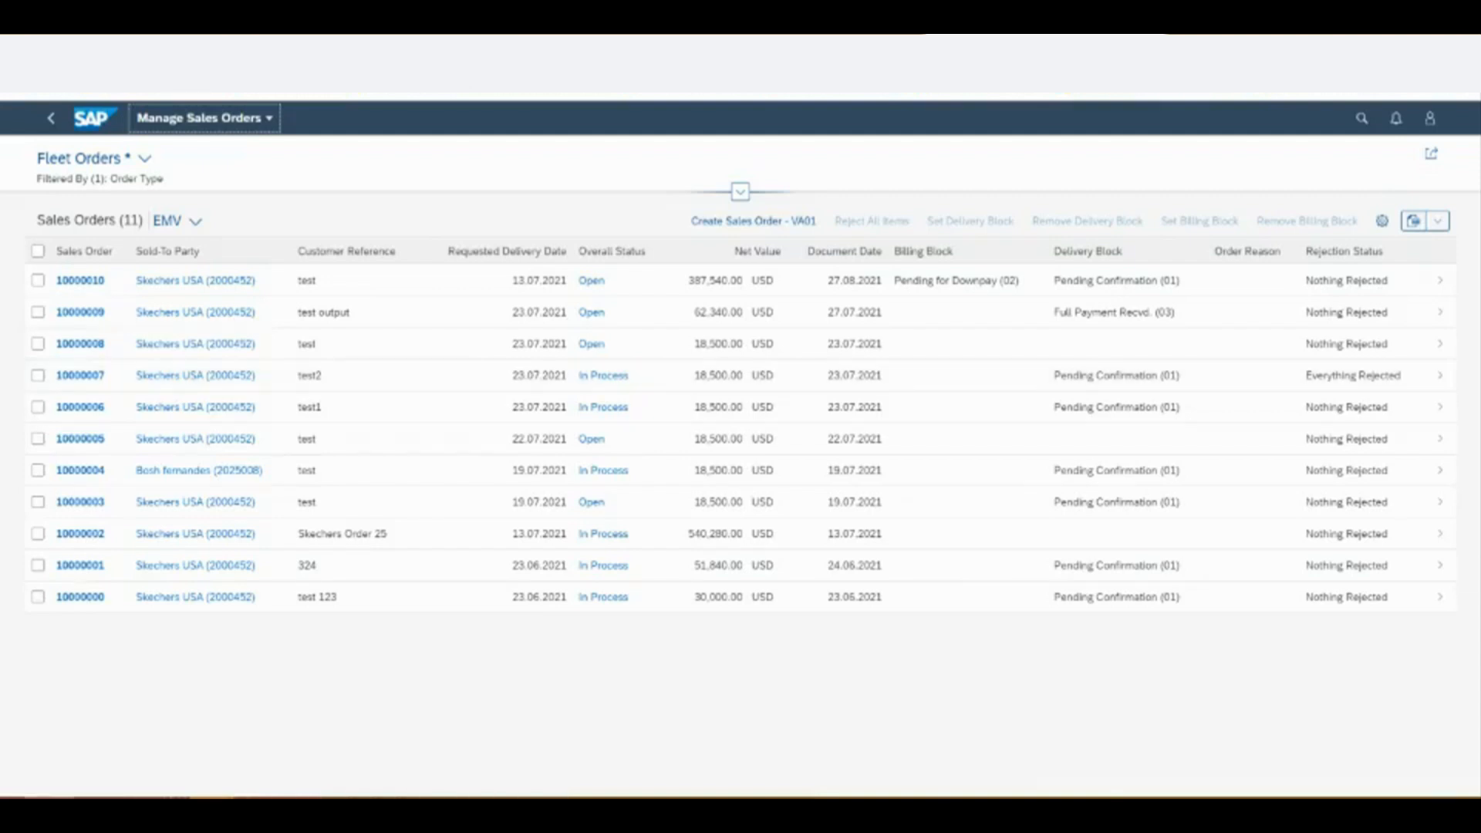
# - Reopen the rejected fleet order with customer reference test2 for changes and delete the sales document
pyautogui.click(37, 376)
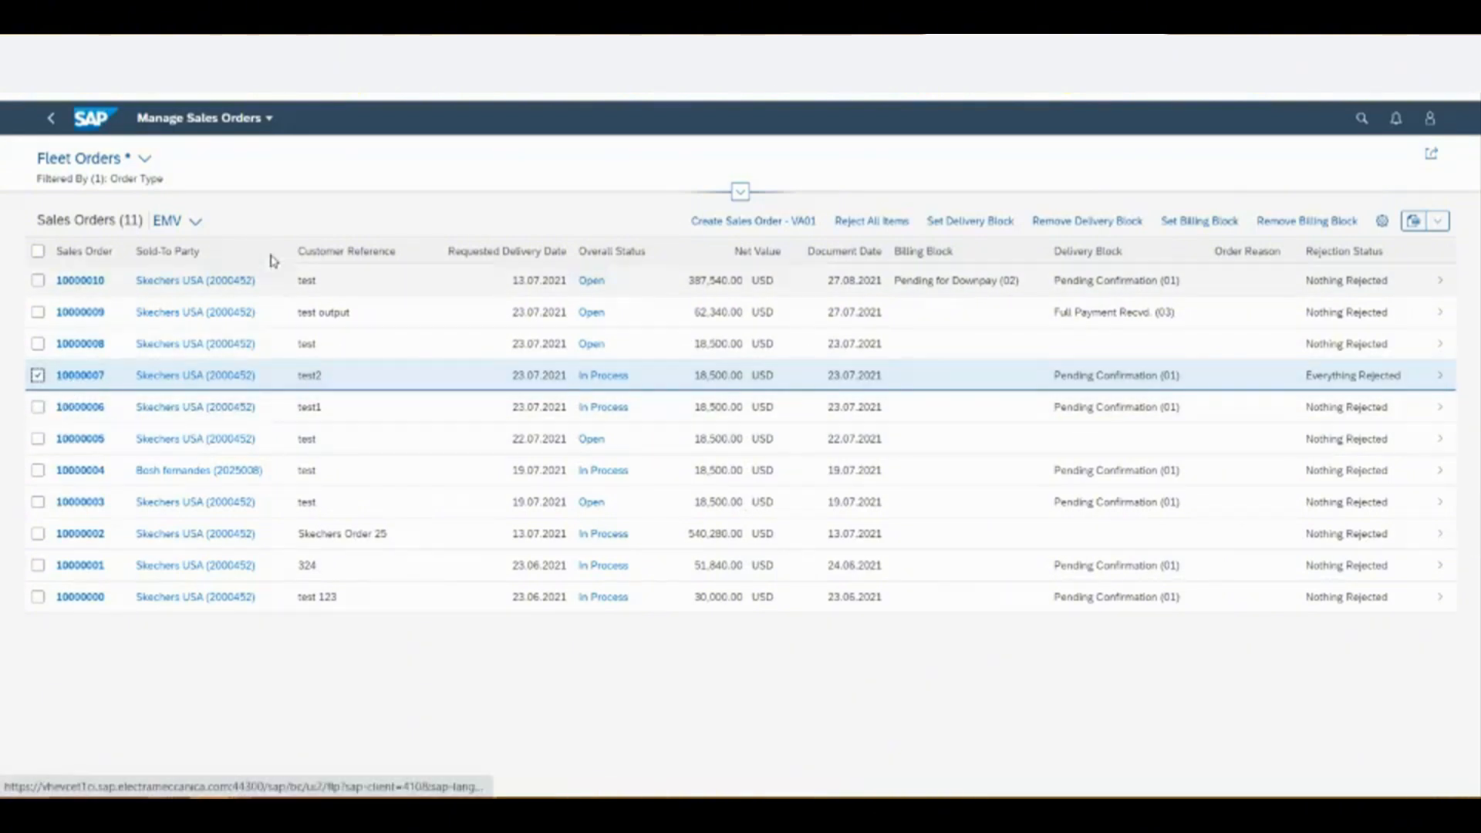
pyautogui.click(97, 378)
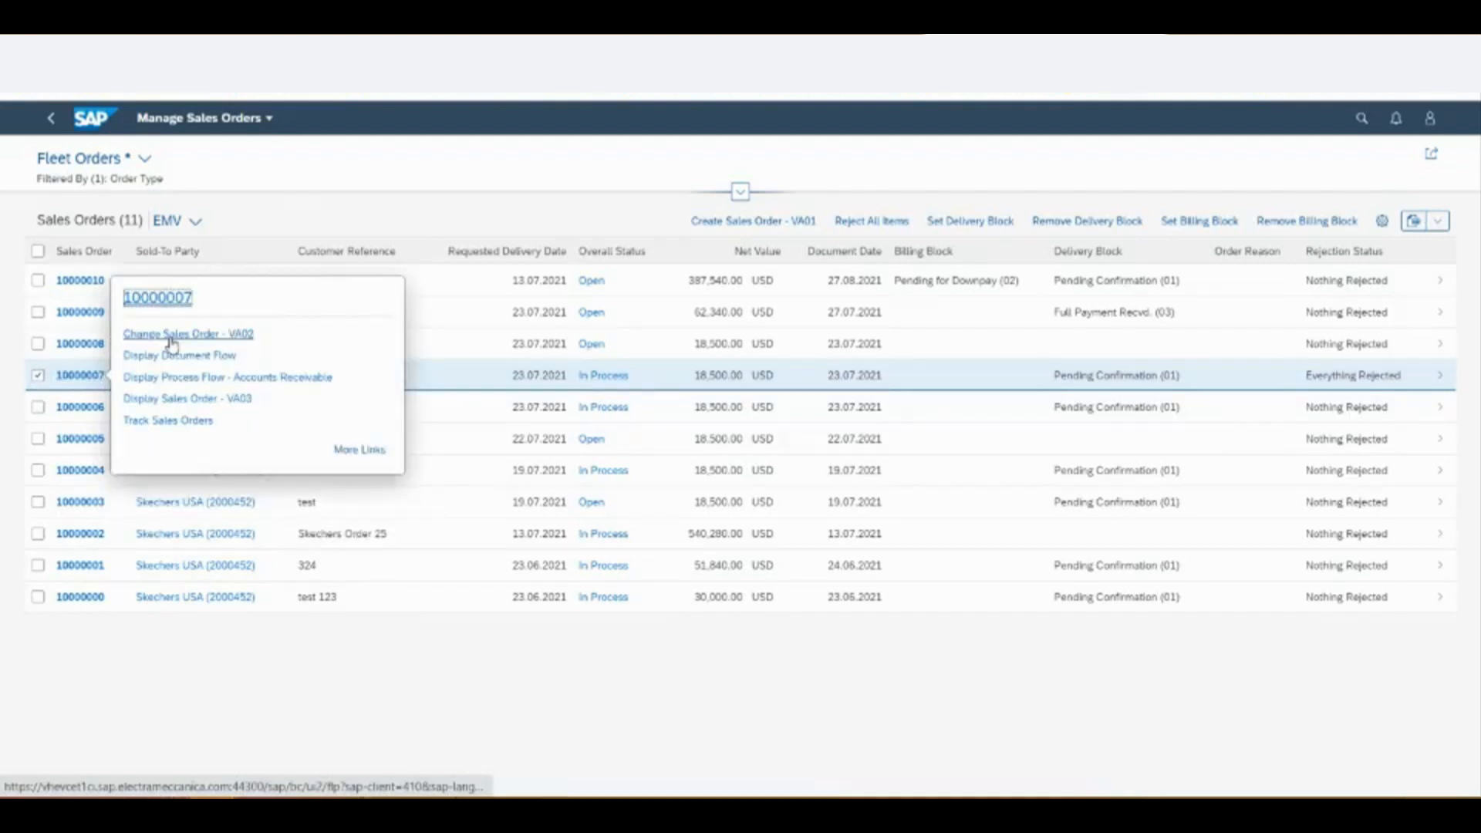
pyautogui.click(171, 336)
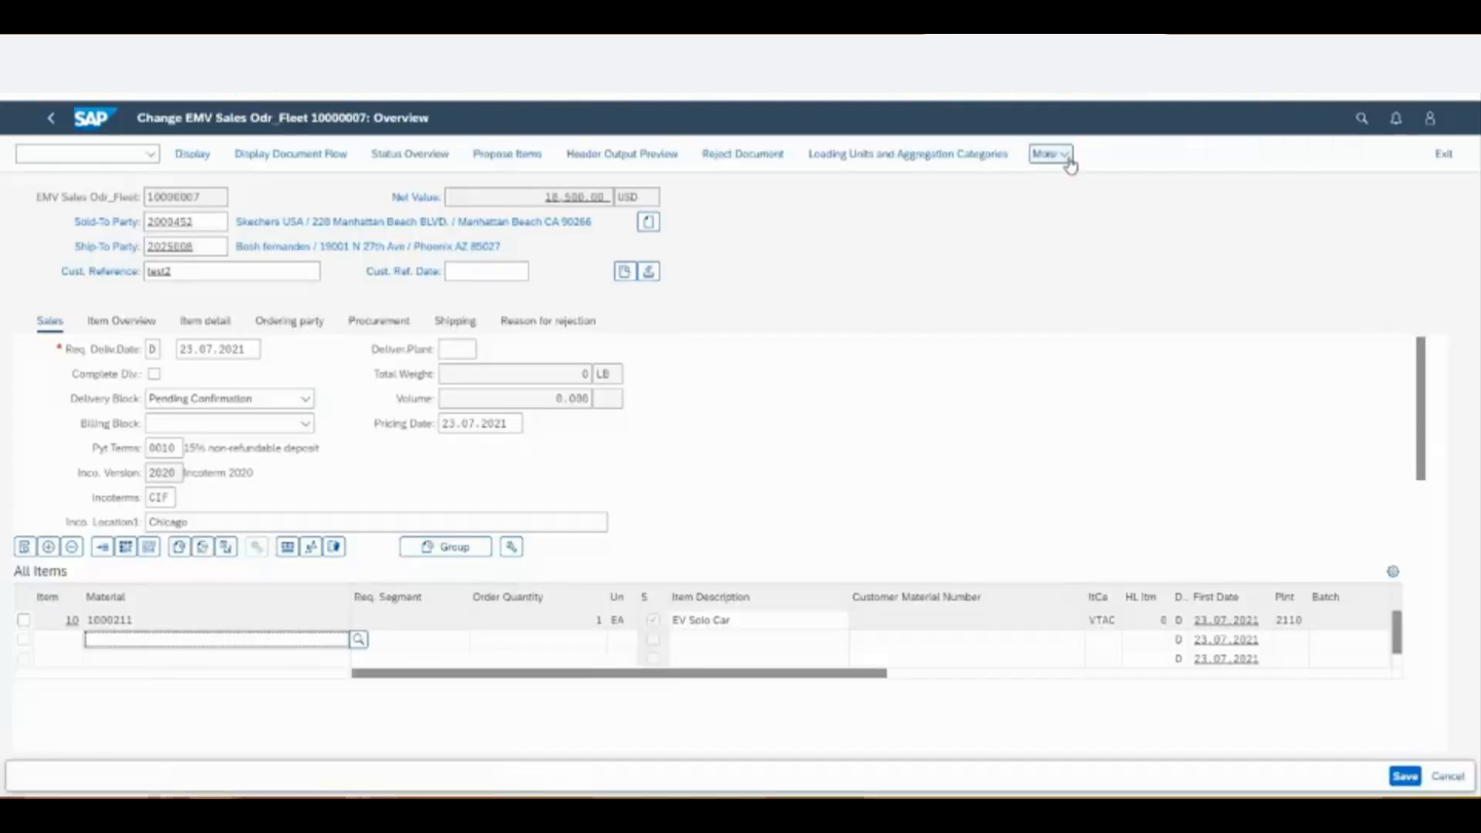
pyautogui.click(1057, 157)
pyautogui.moveTo(1048, 235)
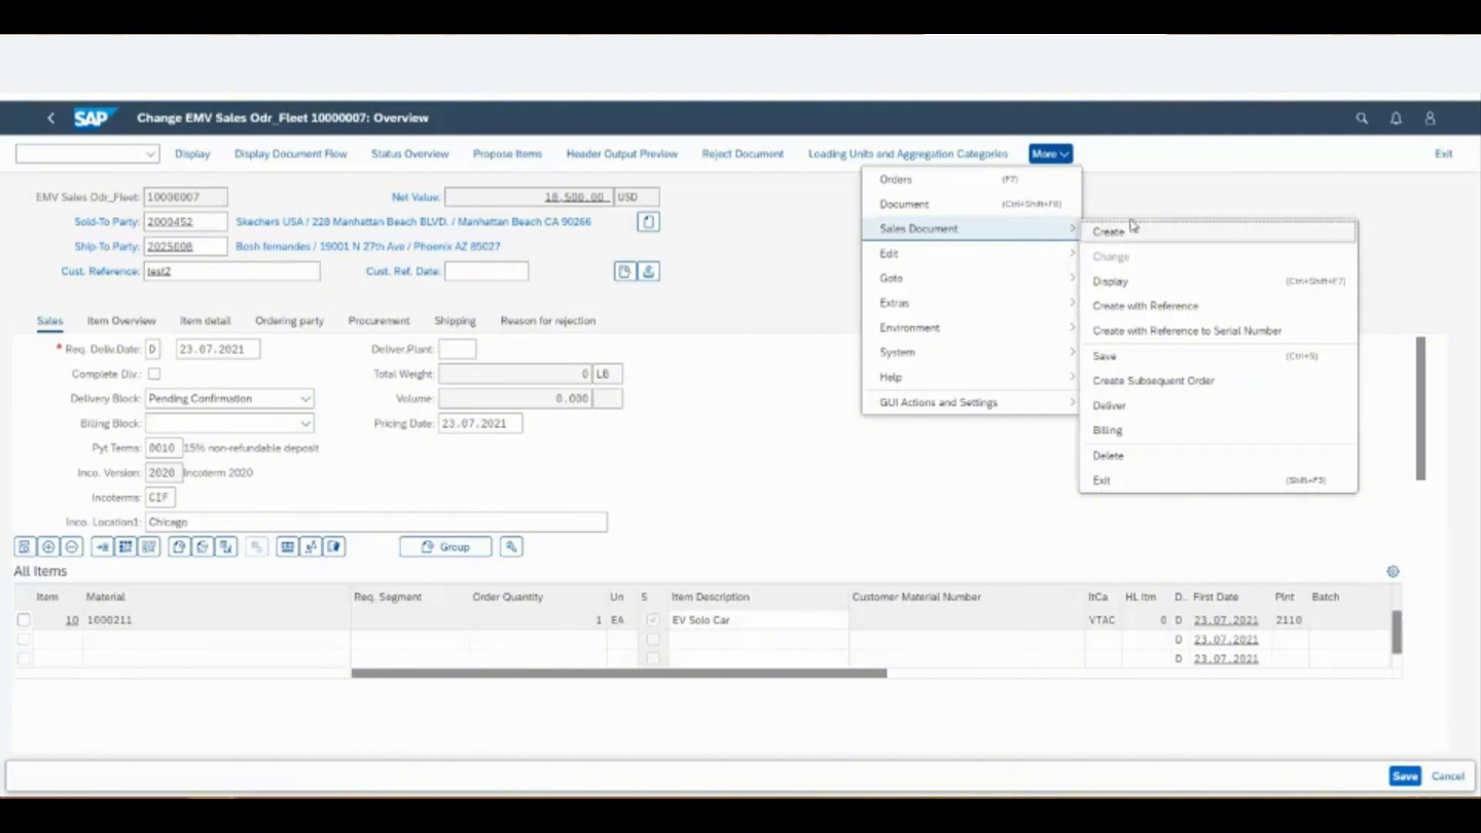
pyautogui.click(1127, 461)
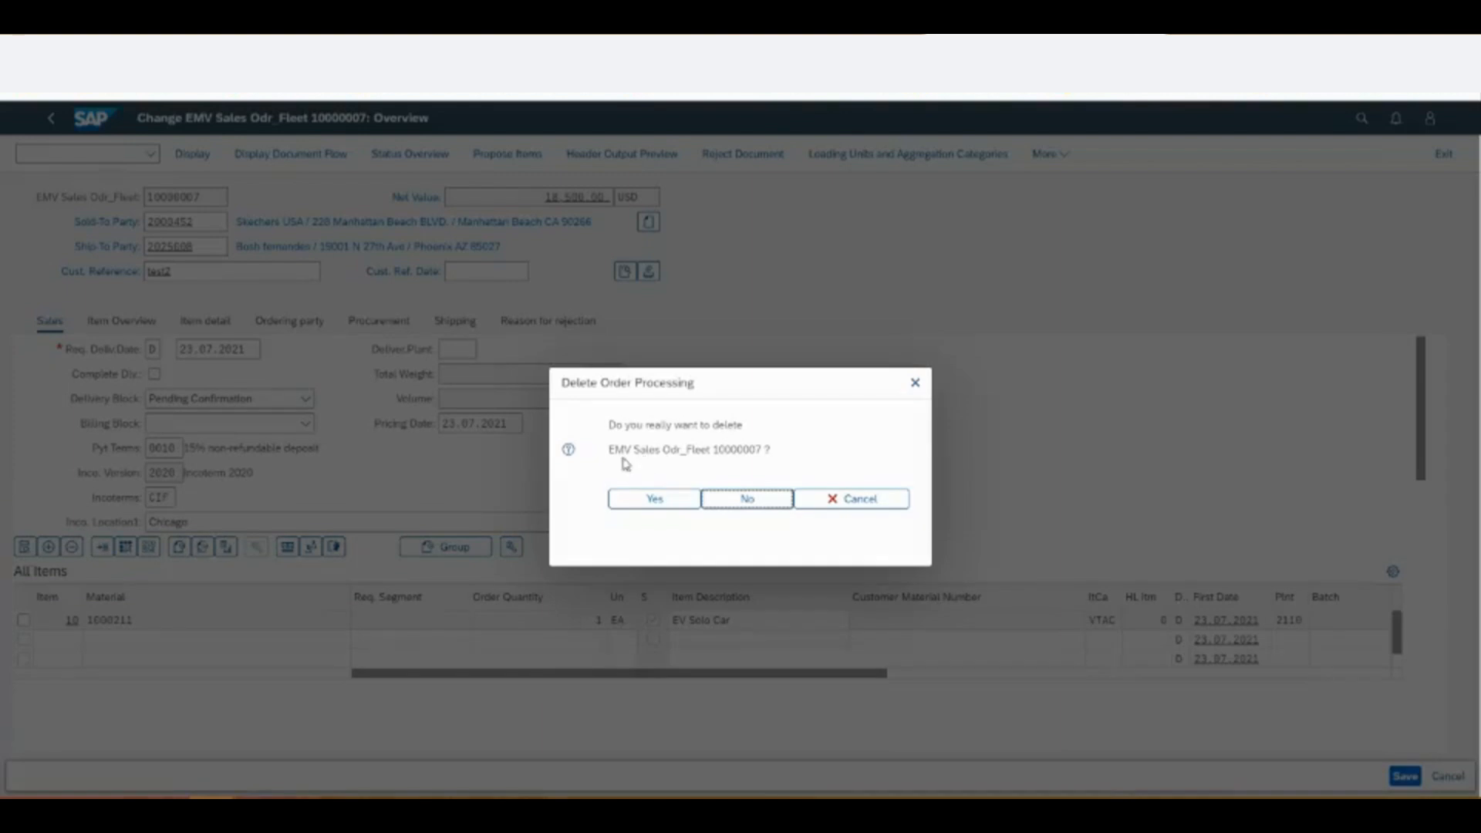
pyautogui.click(651, 502)
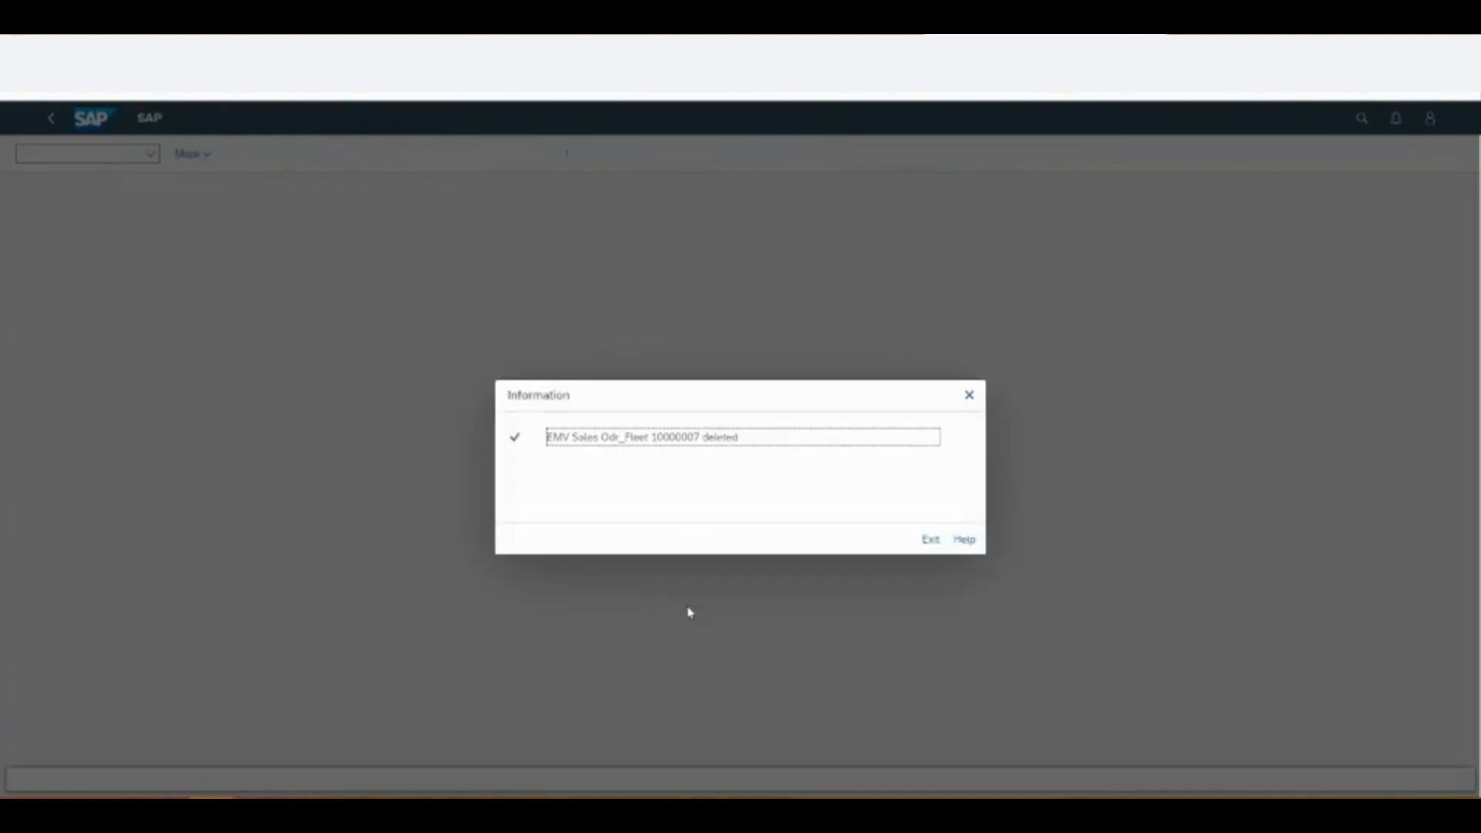
pyautogui.click(930, 539)
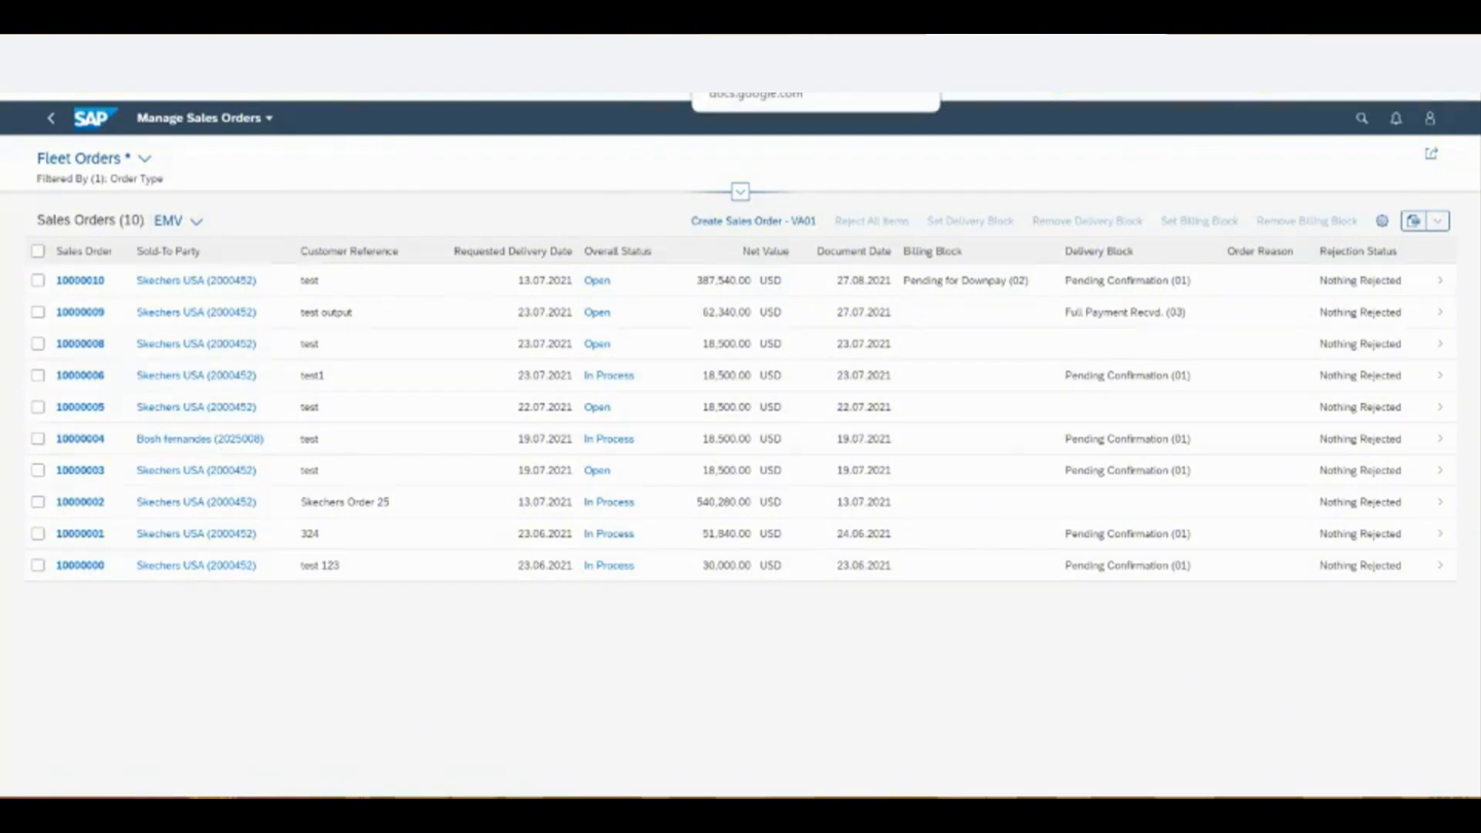
# - Switch to the Google Slides presentation and view the slide Topic 2 - Fleet Sales - Key Parameters
pyautogui.click(810, 26)
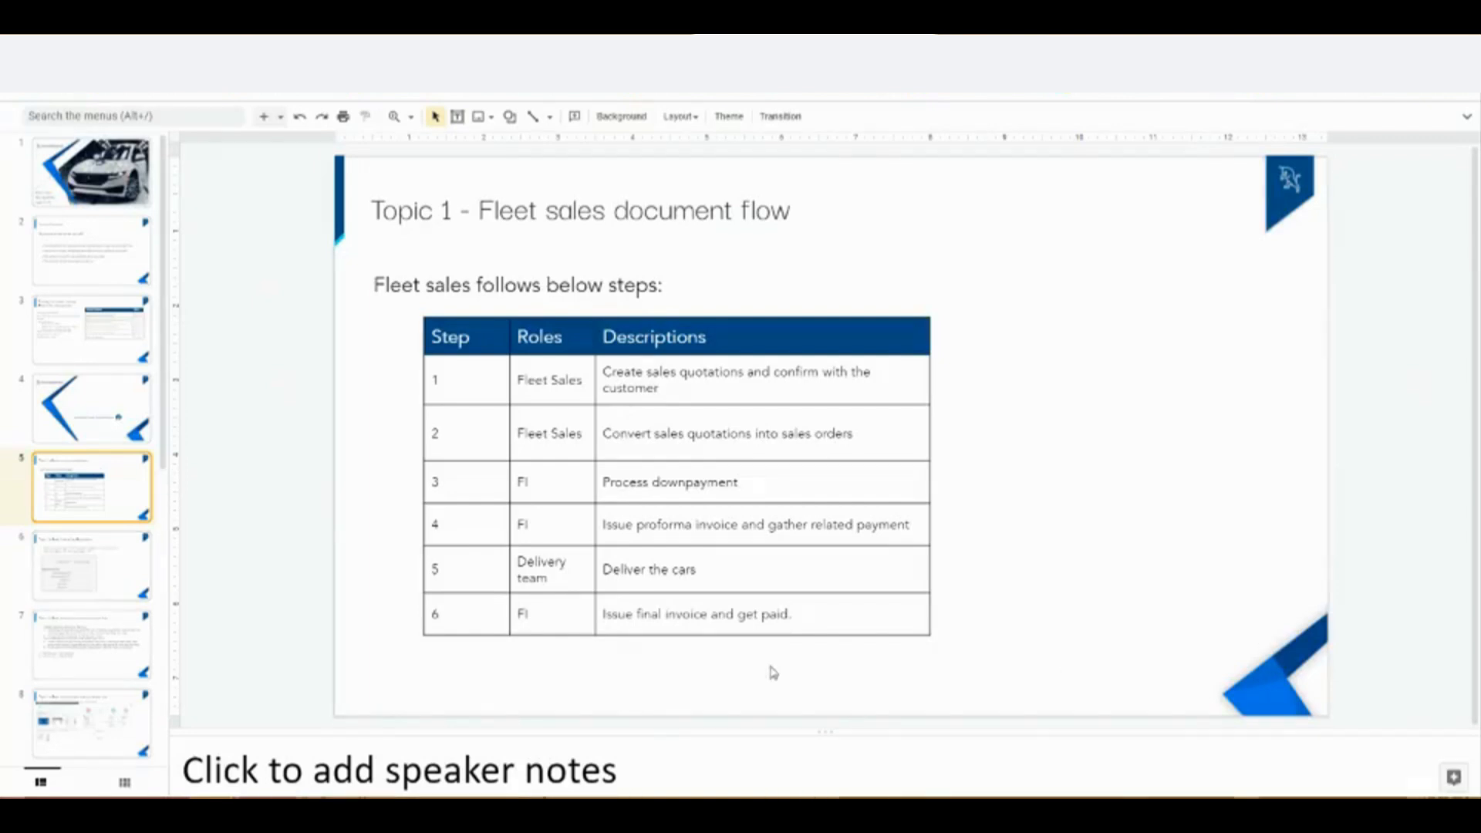
pyautogui.click(91, 586)
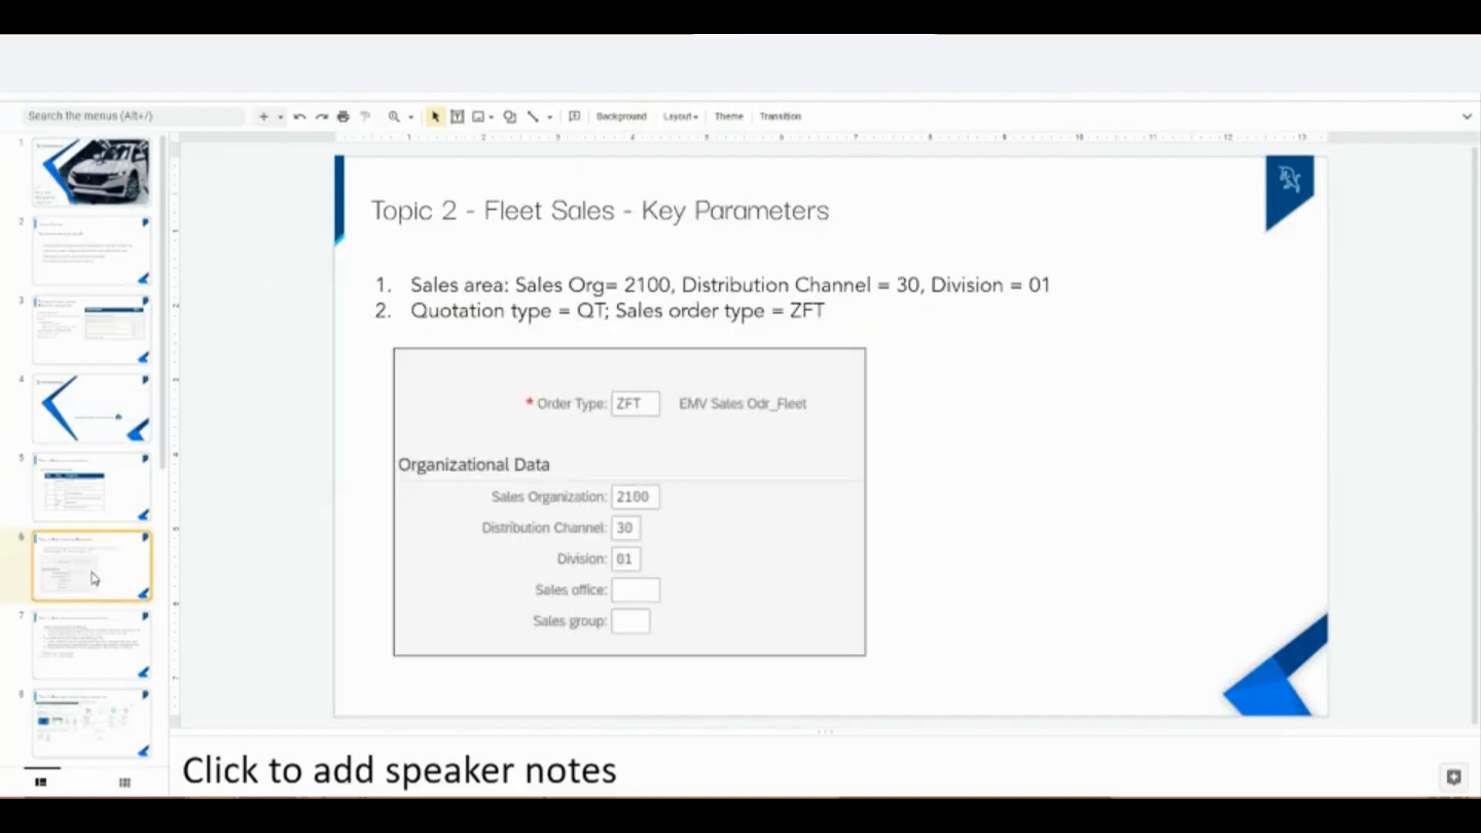
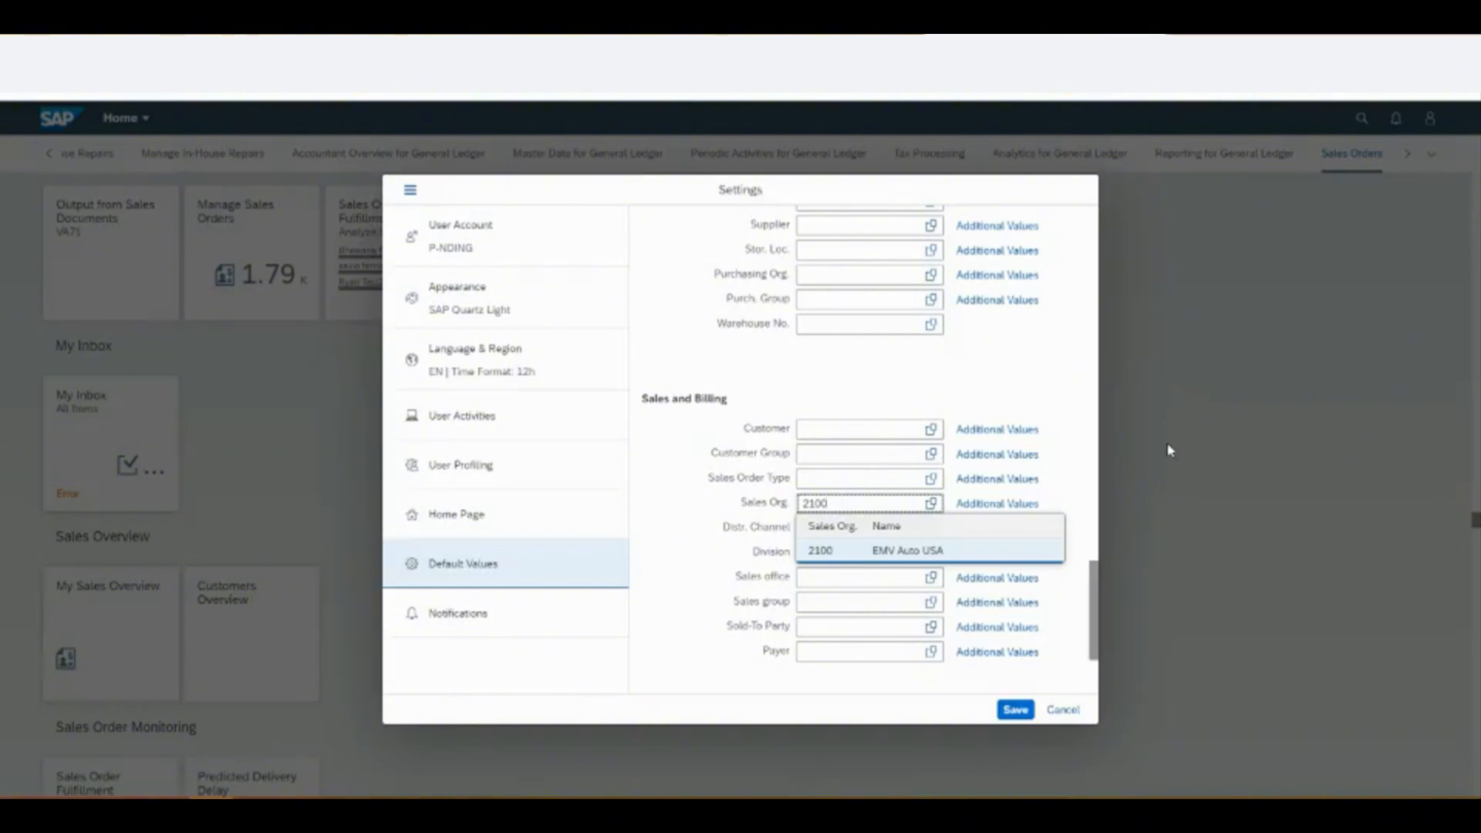
# - Discard the unsaved Sales Org. default value 2100 and close the user settings
pyautogui.click(1089, 465)
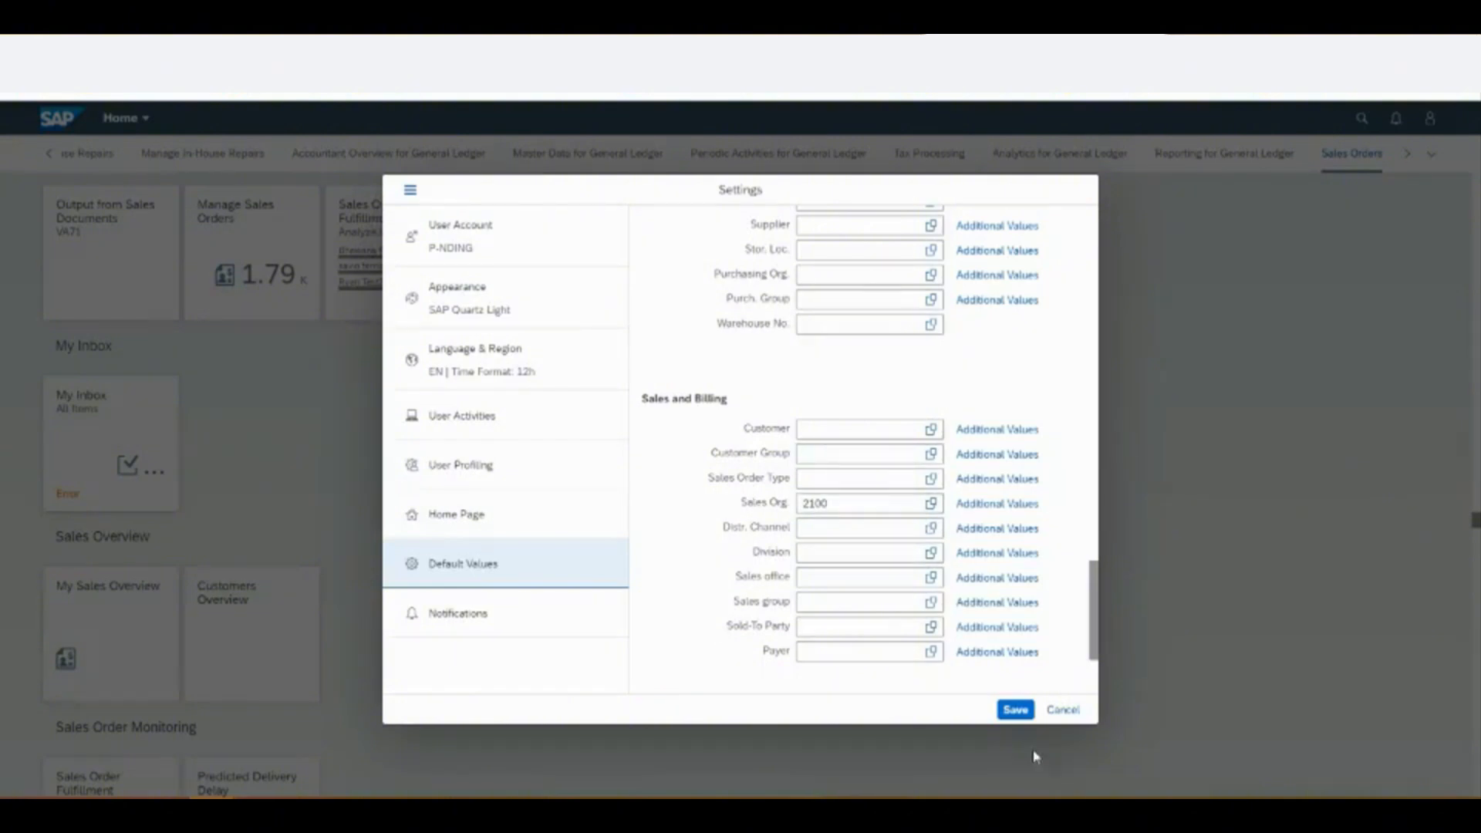
pyautogui.click(1063, 708)
# - Reopen the user settings and display the Default Values page
pyautogui.click(1429, 120)
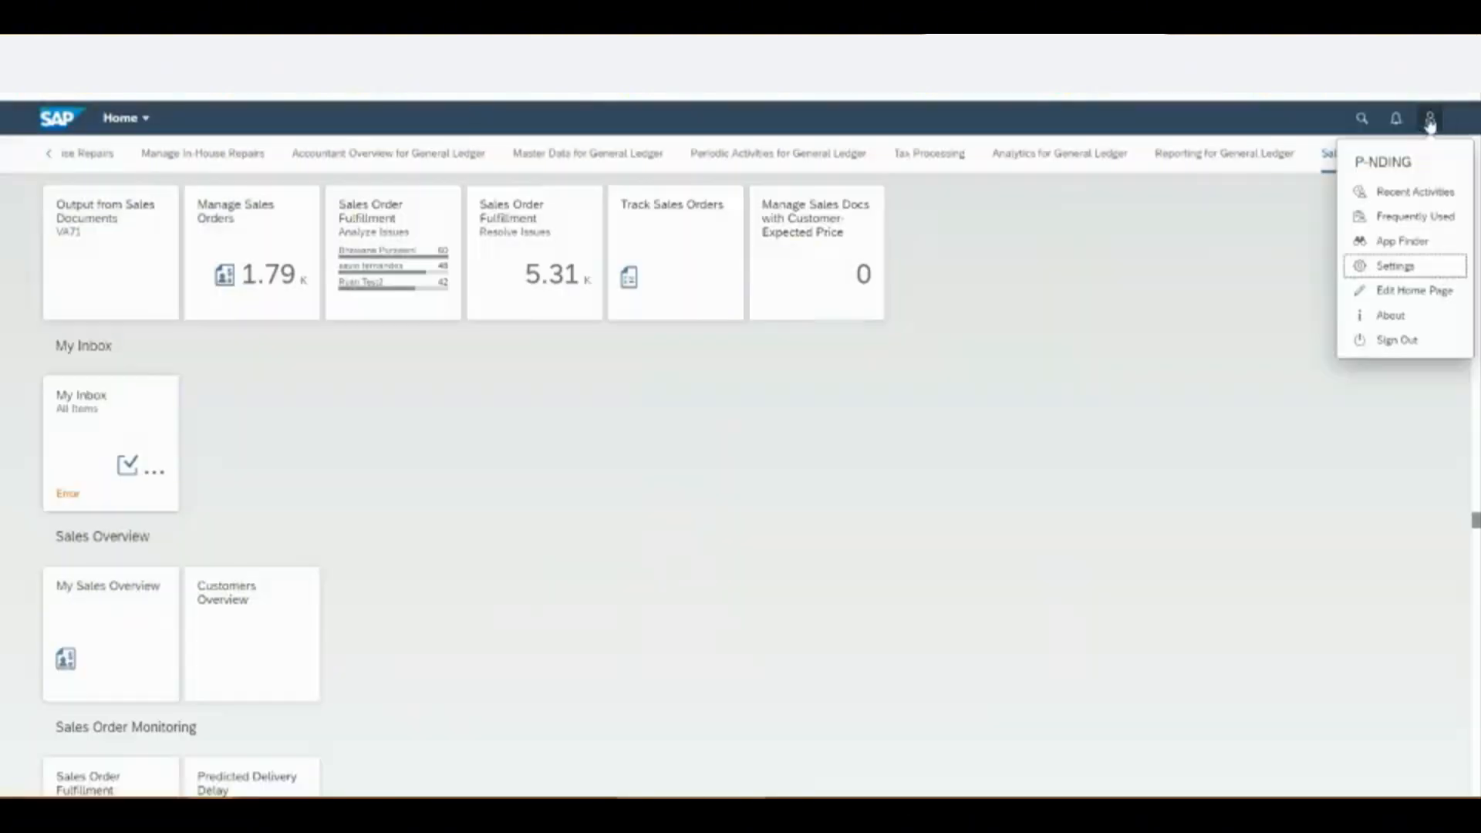
pyautogui.click(1400, 267)
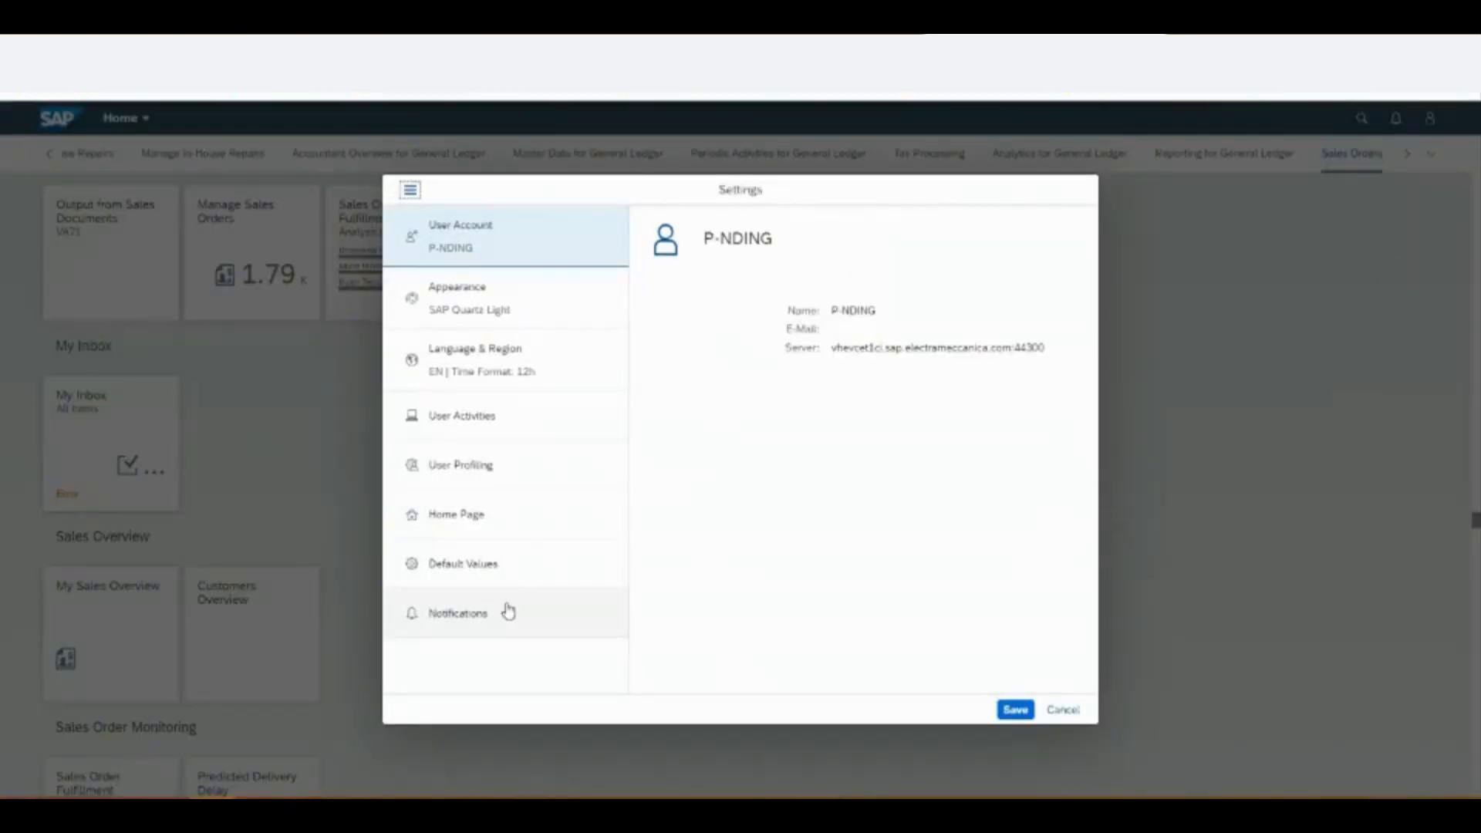
pyautogui.click(498, 565)
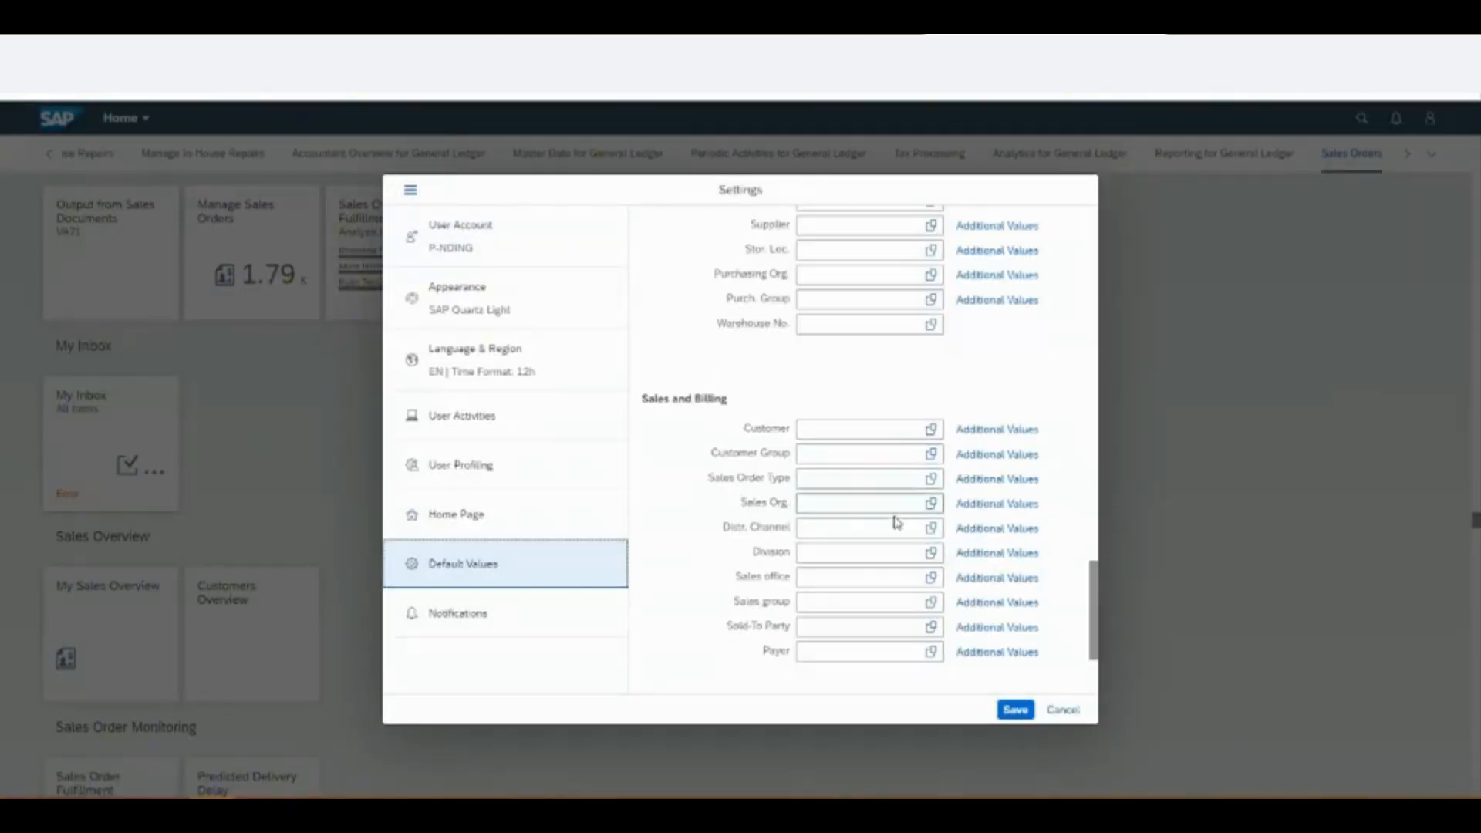
# - Examine the default value categories, from controlling and financial accounting through materials management to Sales and Billing
pyautogui.scroll(-3, 887, 540)
pyautogui.scroll(10, 879, 575)
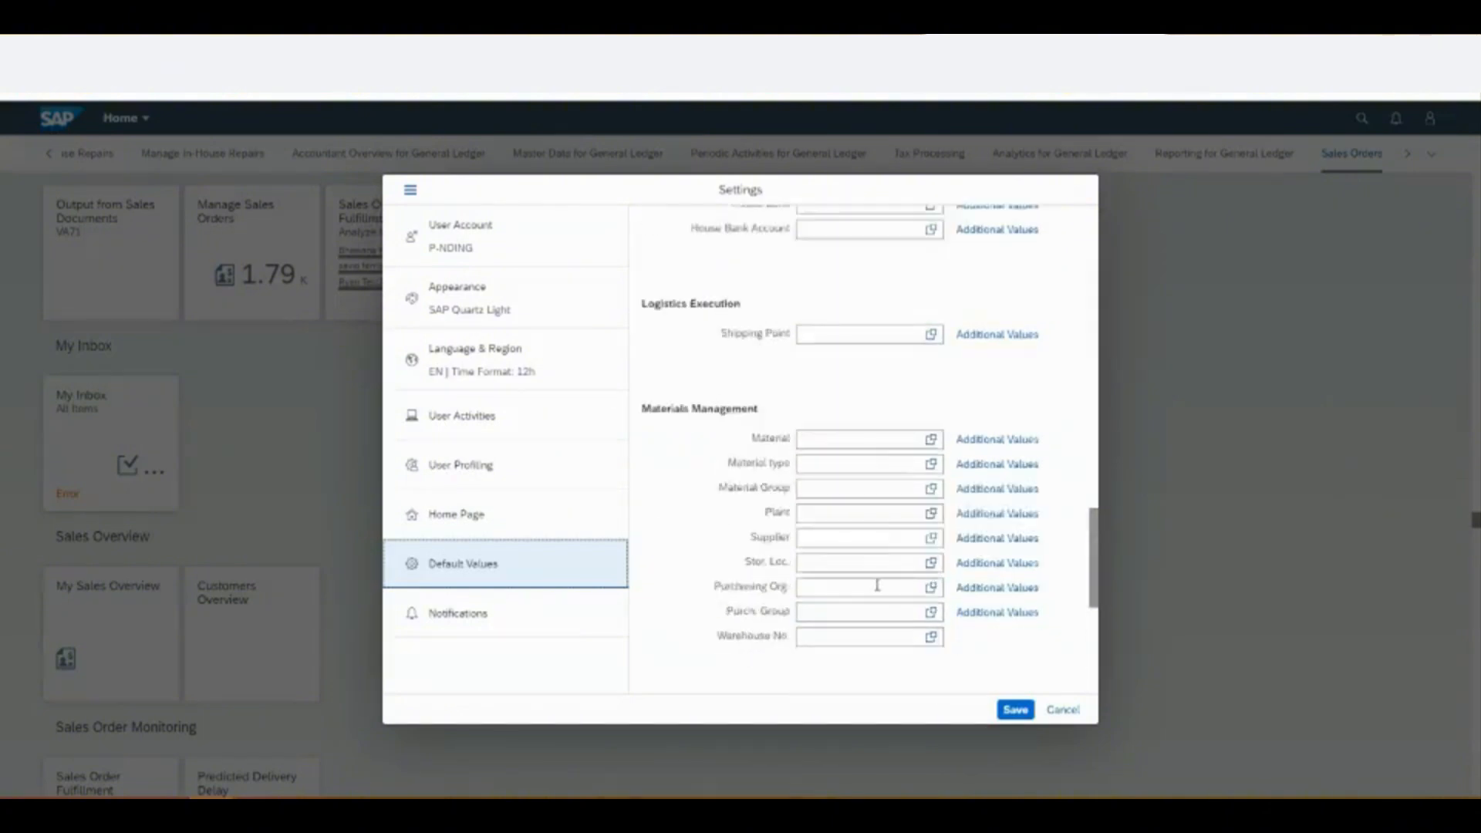
pyautogui.scroll(15, 877, 590)
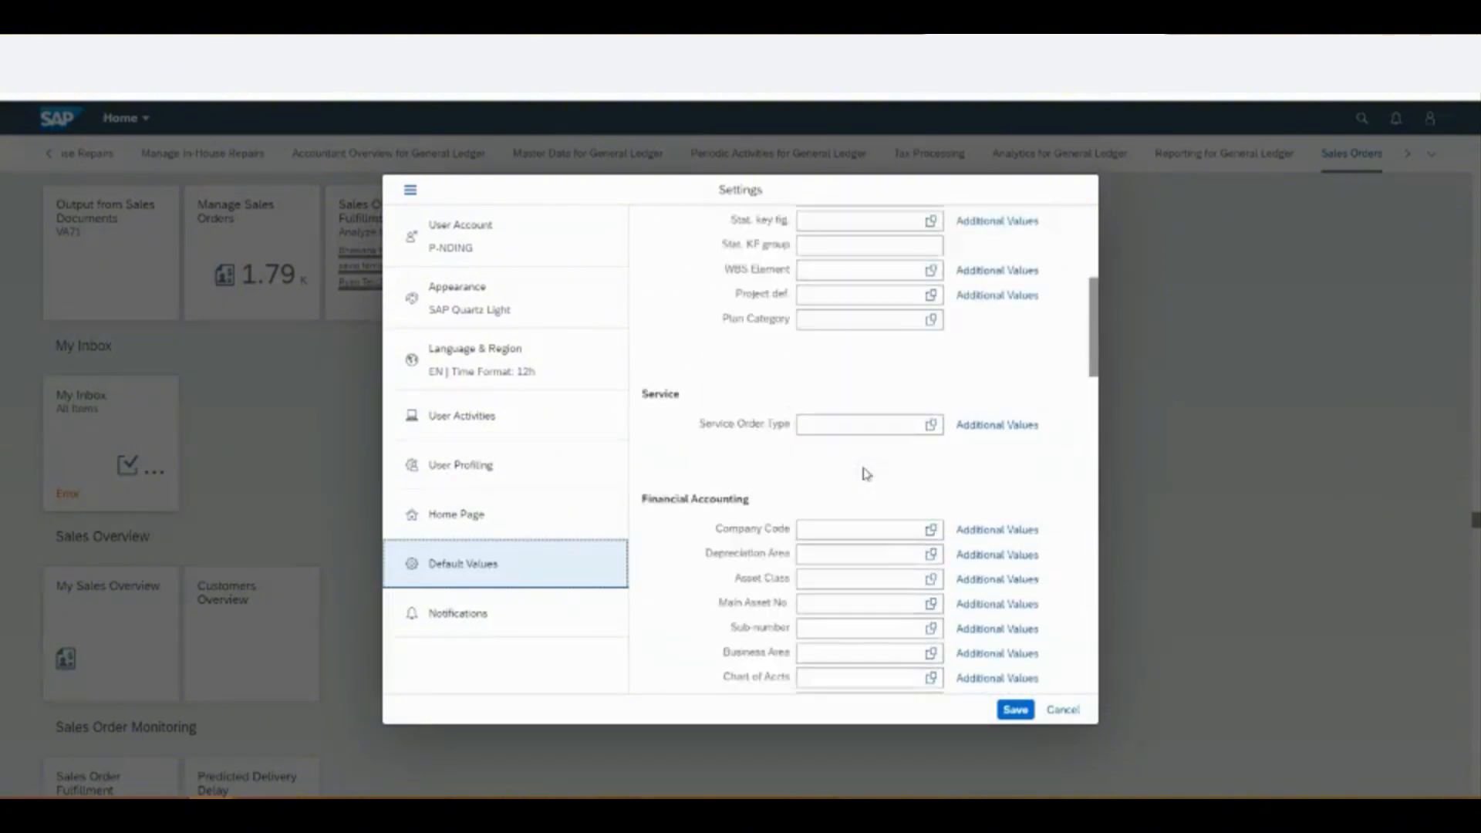
pyautogui.scroll(-6, 813, 522)
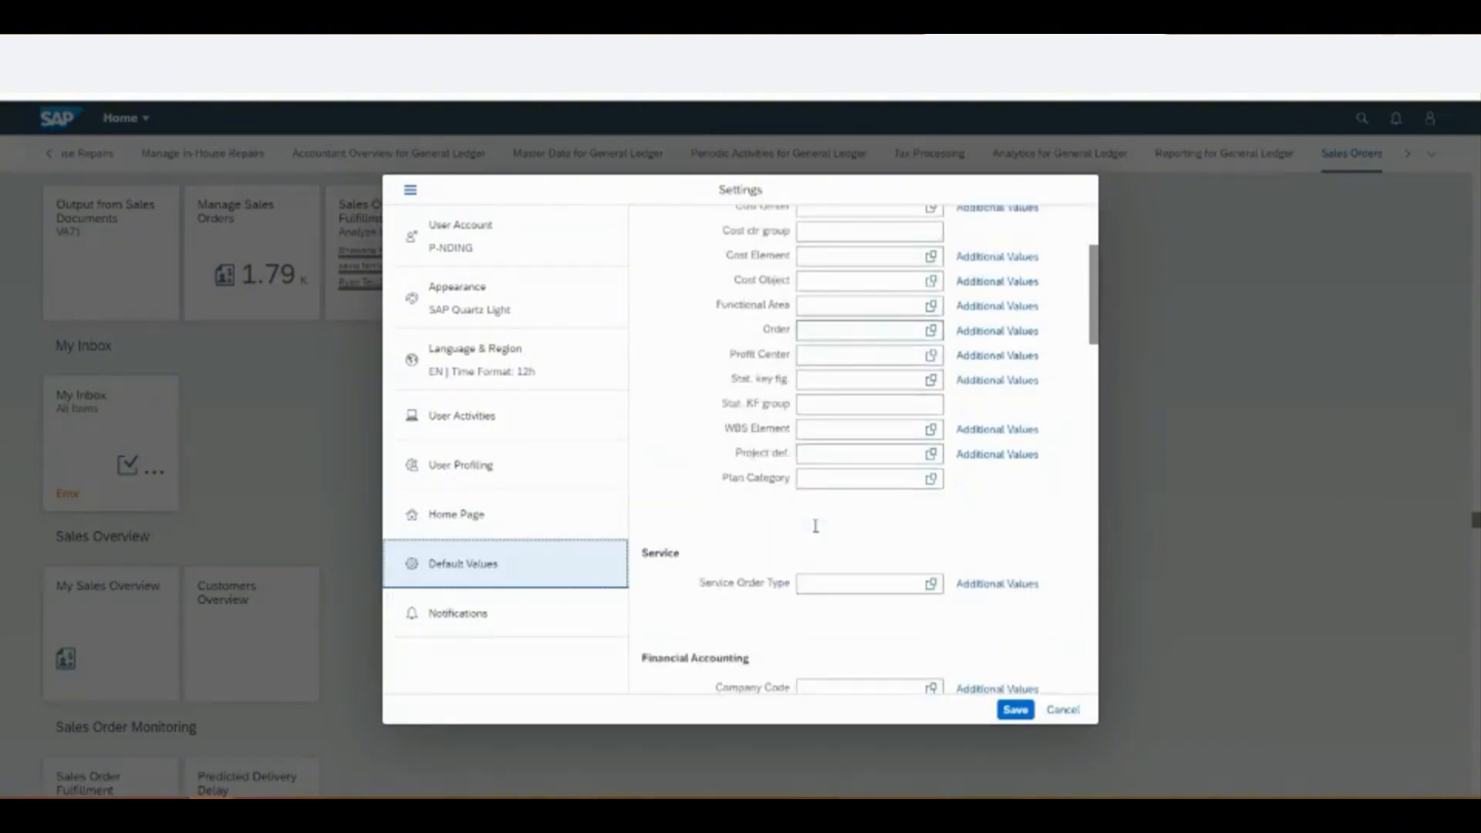
pyautogui.scroll(6, 846, 532)
pyautogui.scroll(-12, 840, 539)
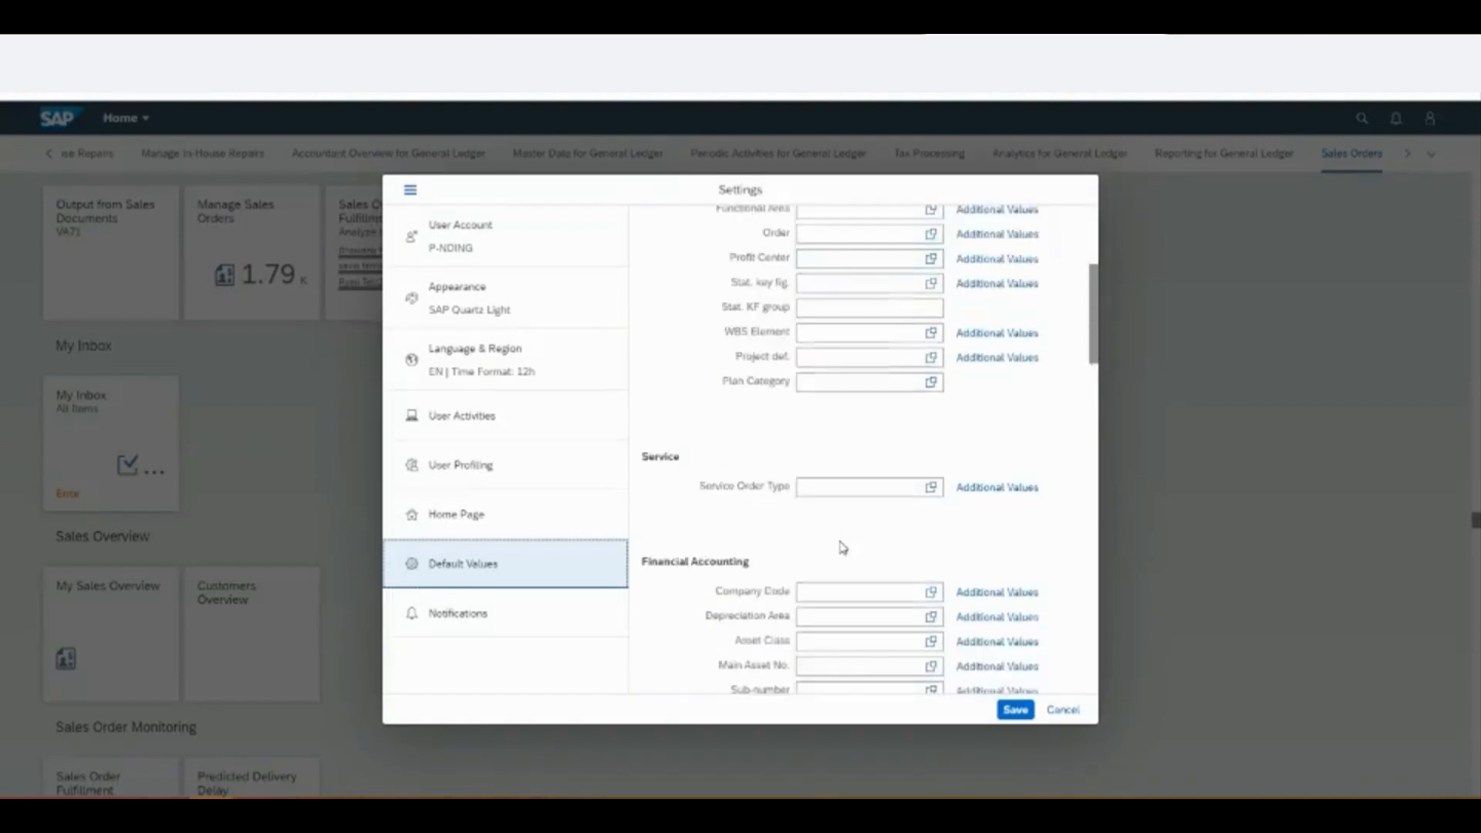
pyautogui.scroll(-5, 841, 546)
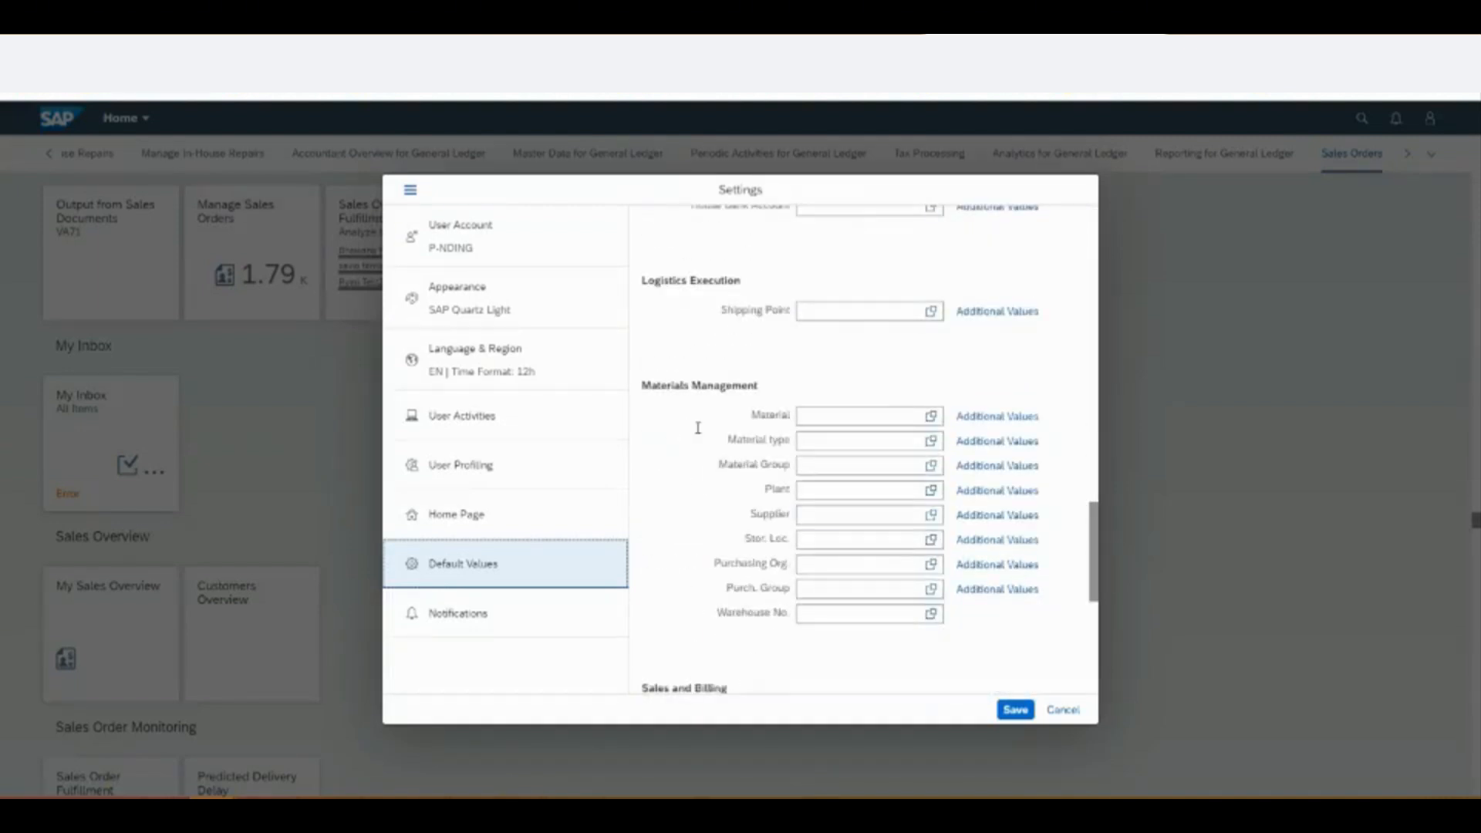
pyautogui.scroll(-2, 831, 521)
pyautogui.scroll(-3, 832, 525)
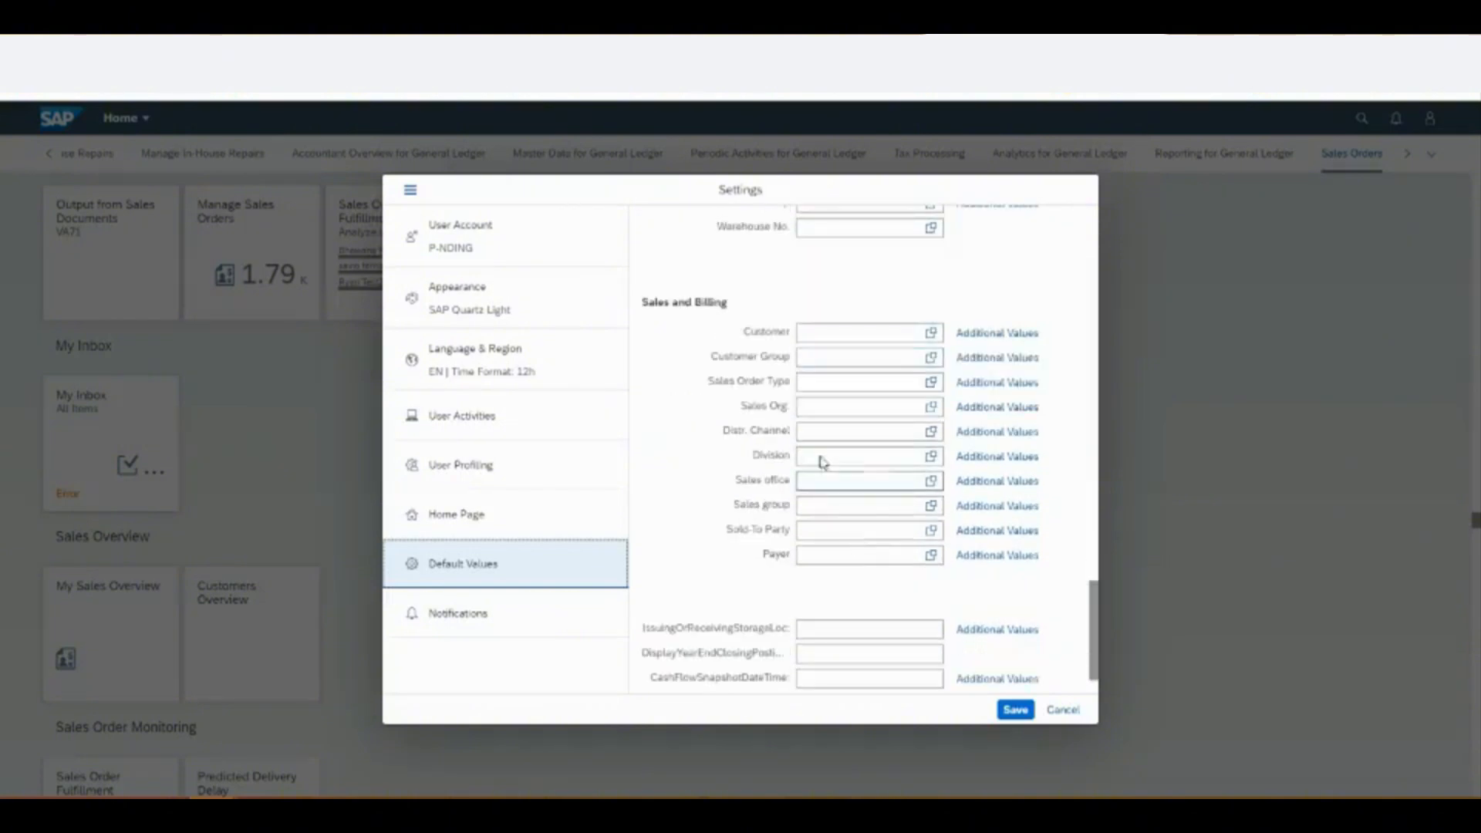
# - Set the Sales and Billing default values to Sales Org. 2100, Distr. Channel 30 and Division 01
pyautogui.click(827, 407)
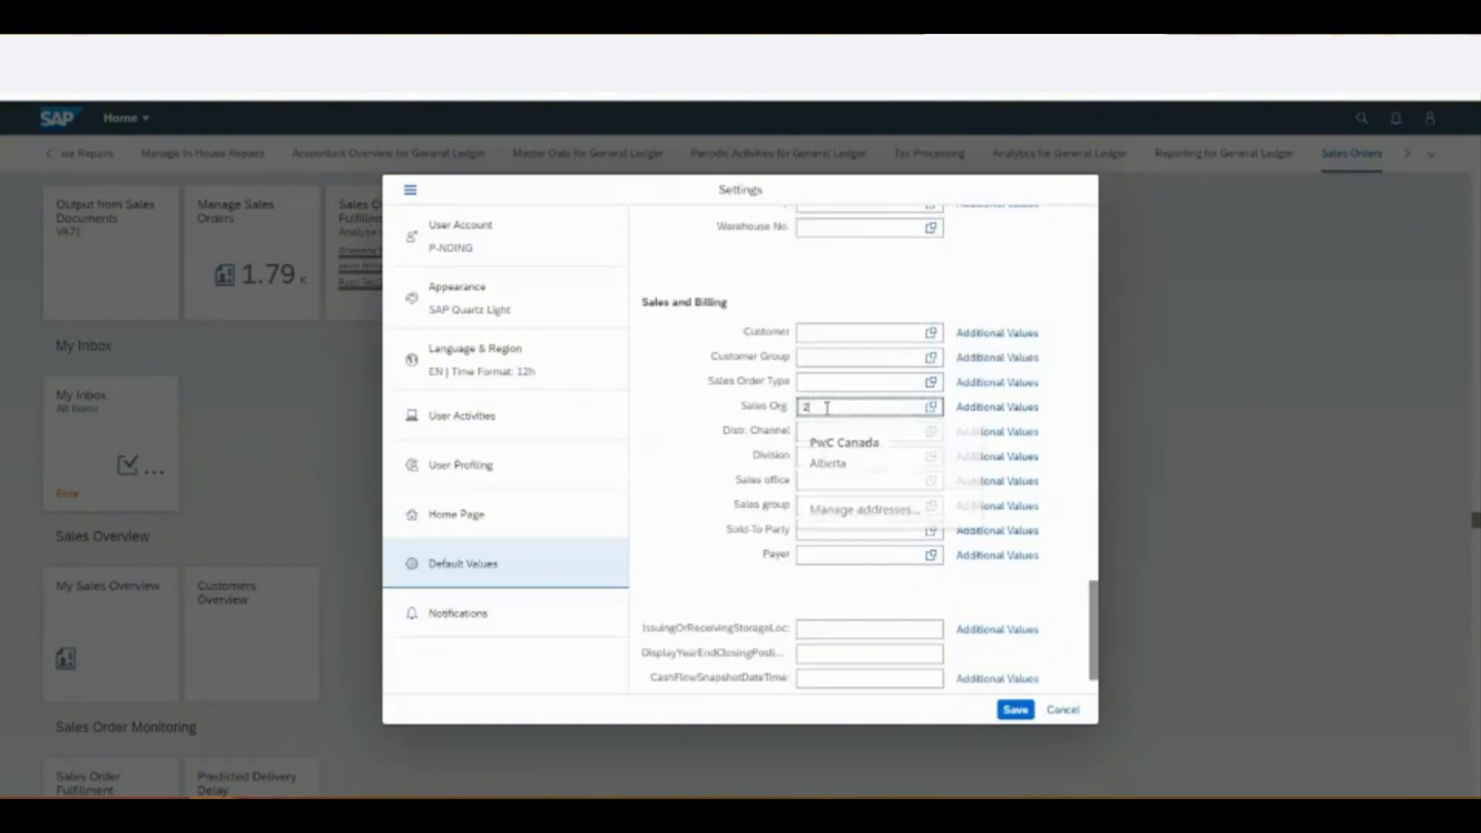
pyautogui.write('2100')
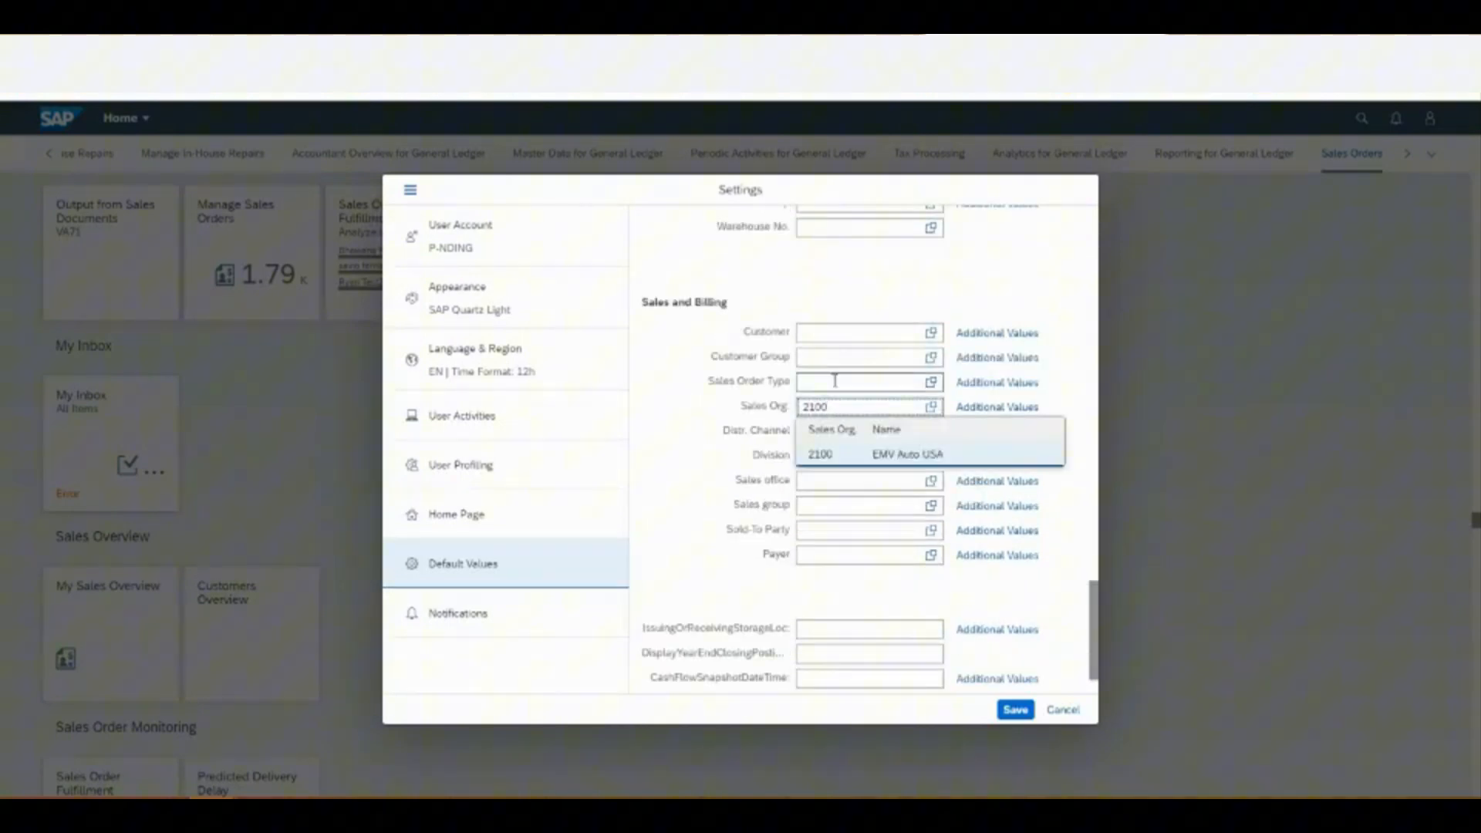
pyautogui.click(820, 453)
pyautogui.click(823, 430)
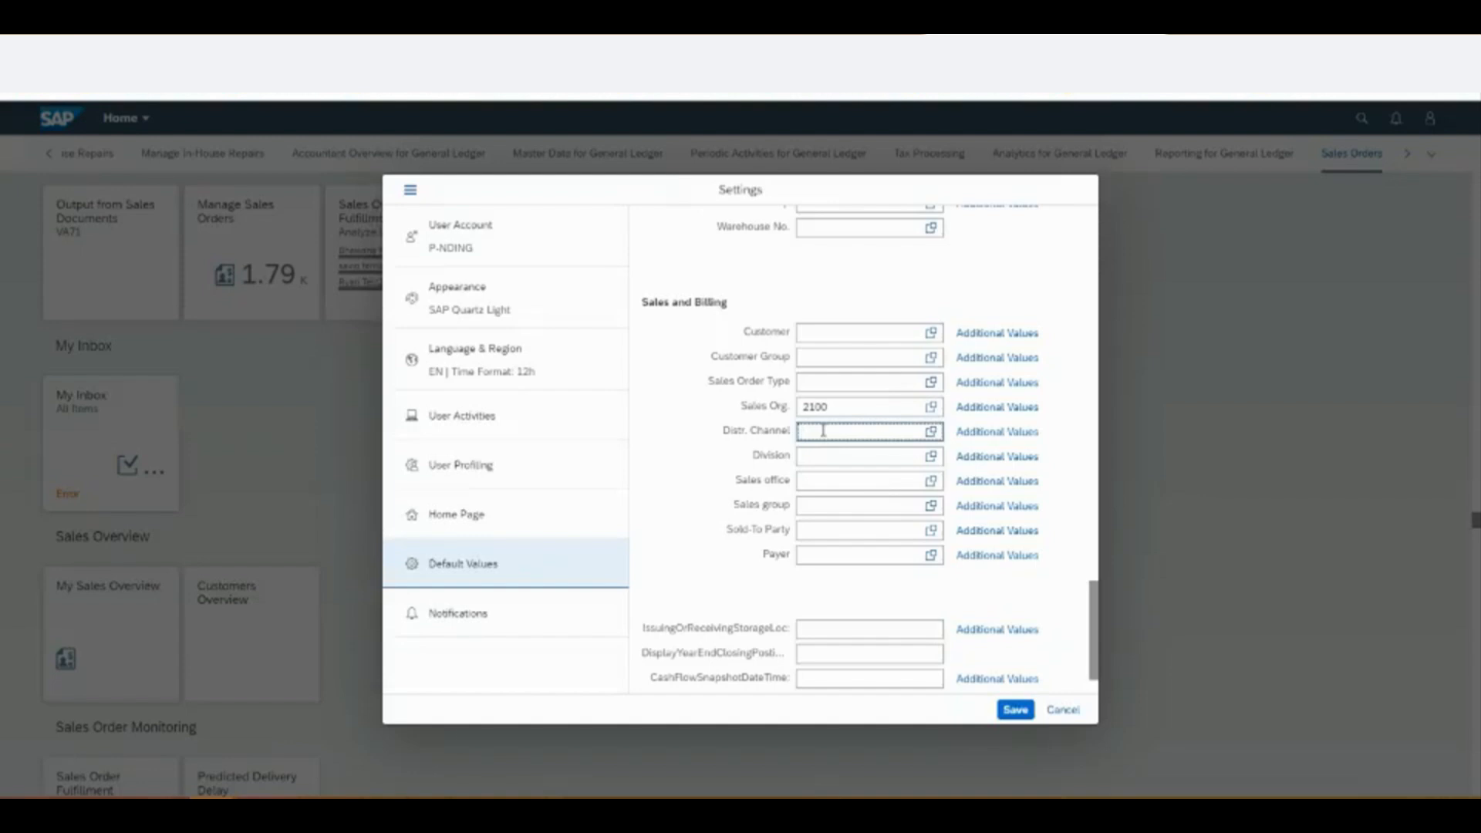
pyautogui.write('30')
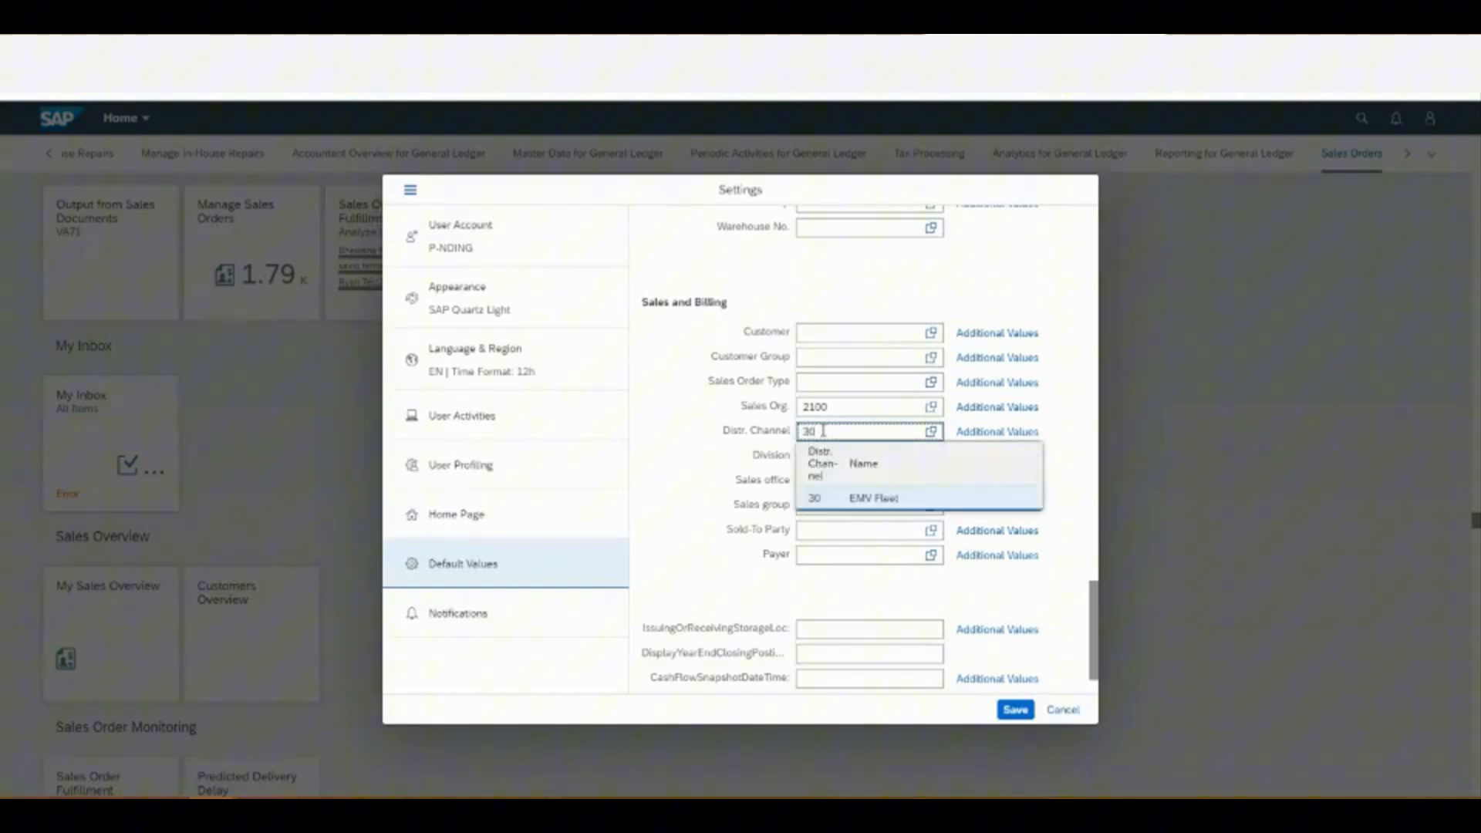
pyautogui.click(841, 498)
pyautogui.click(840, 455)
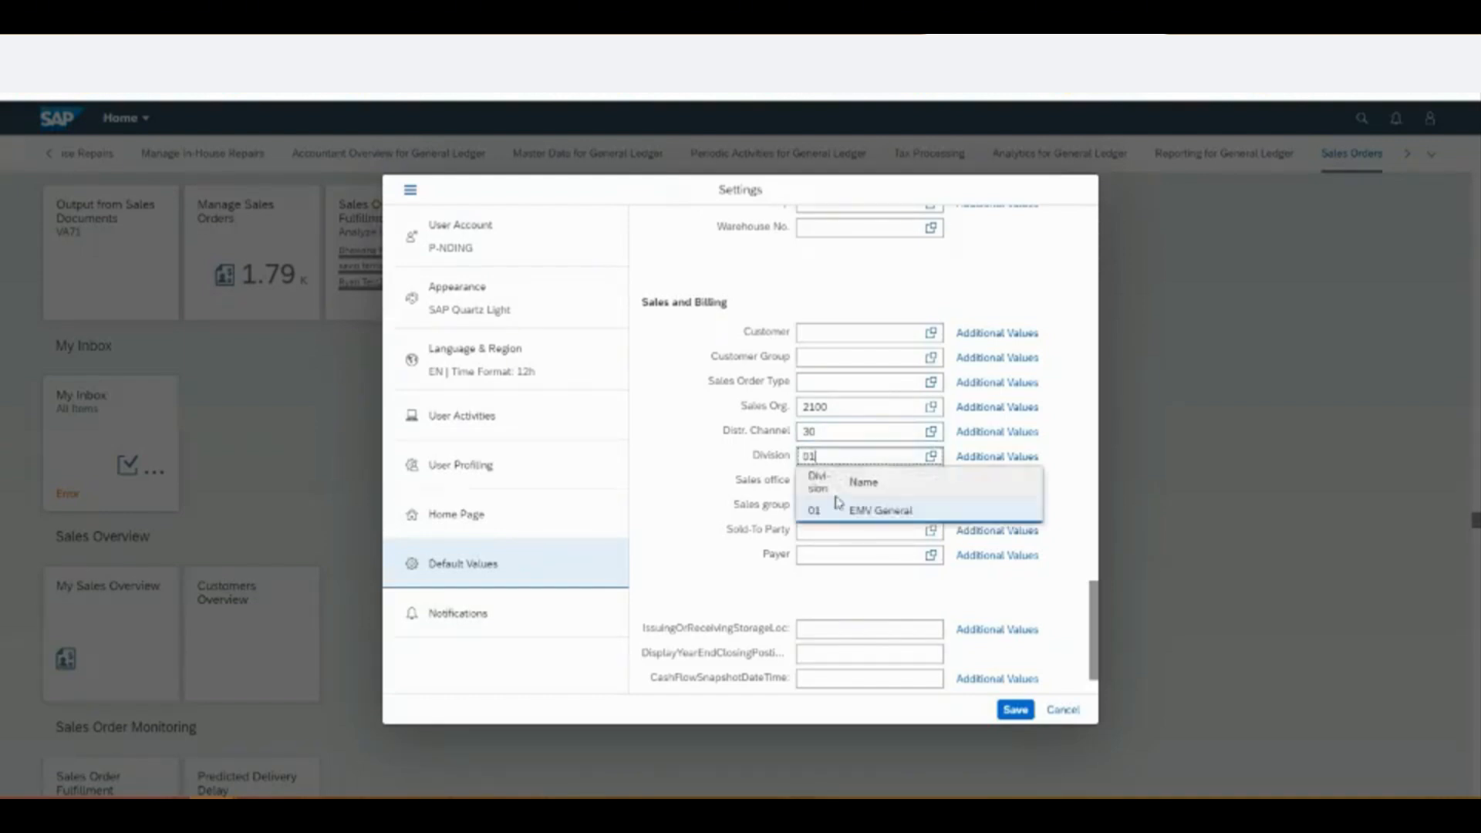
pyautogui.click(855, 506)
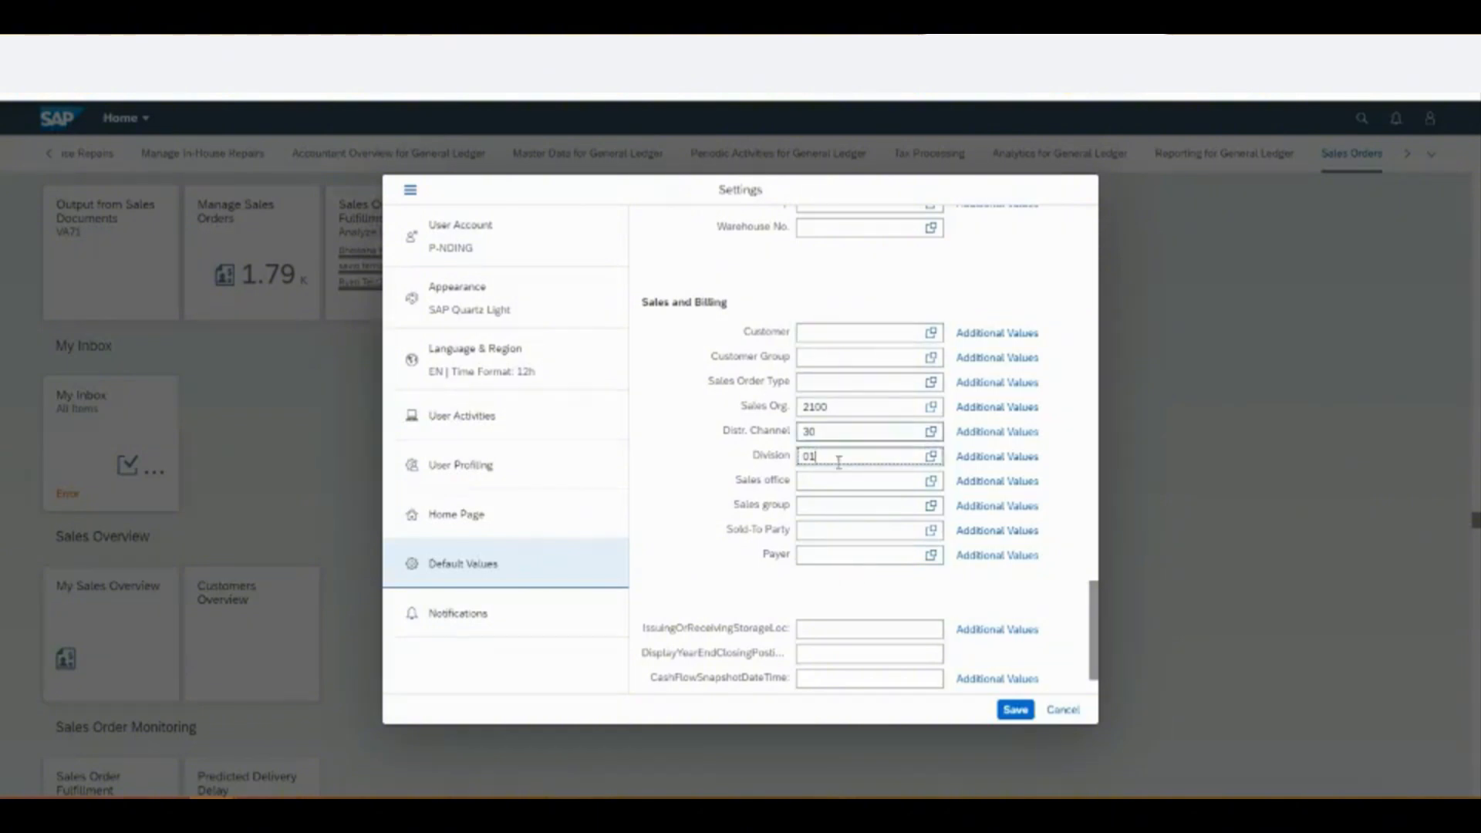
# - Set the default Sales Order Type to ZFT and save the user settings
pyautogui.click(830, 382)
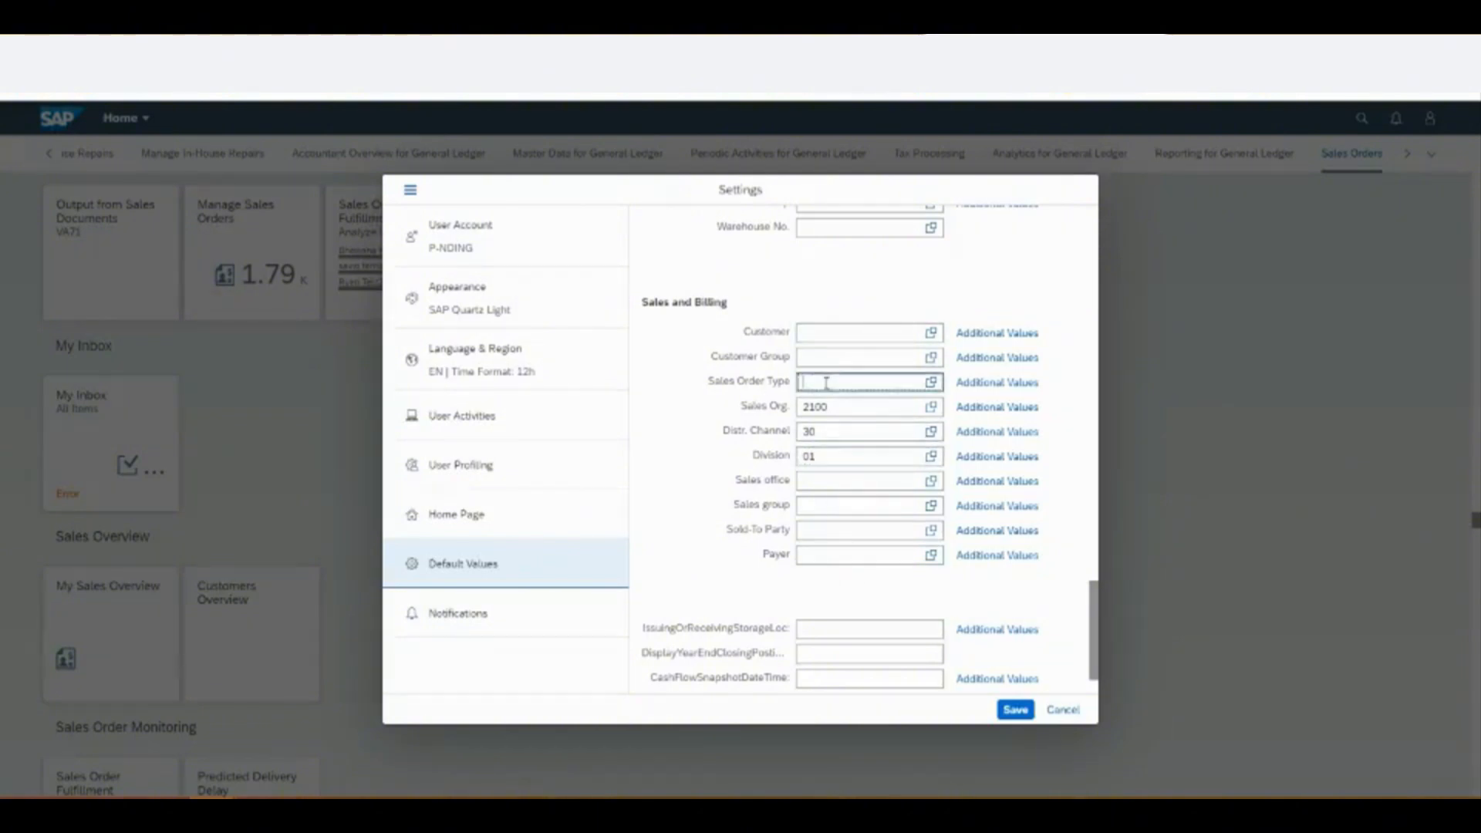
pyautogui.write('Z')
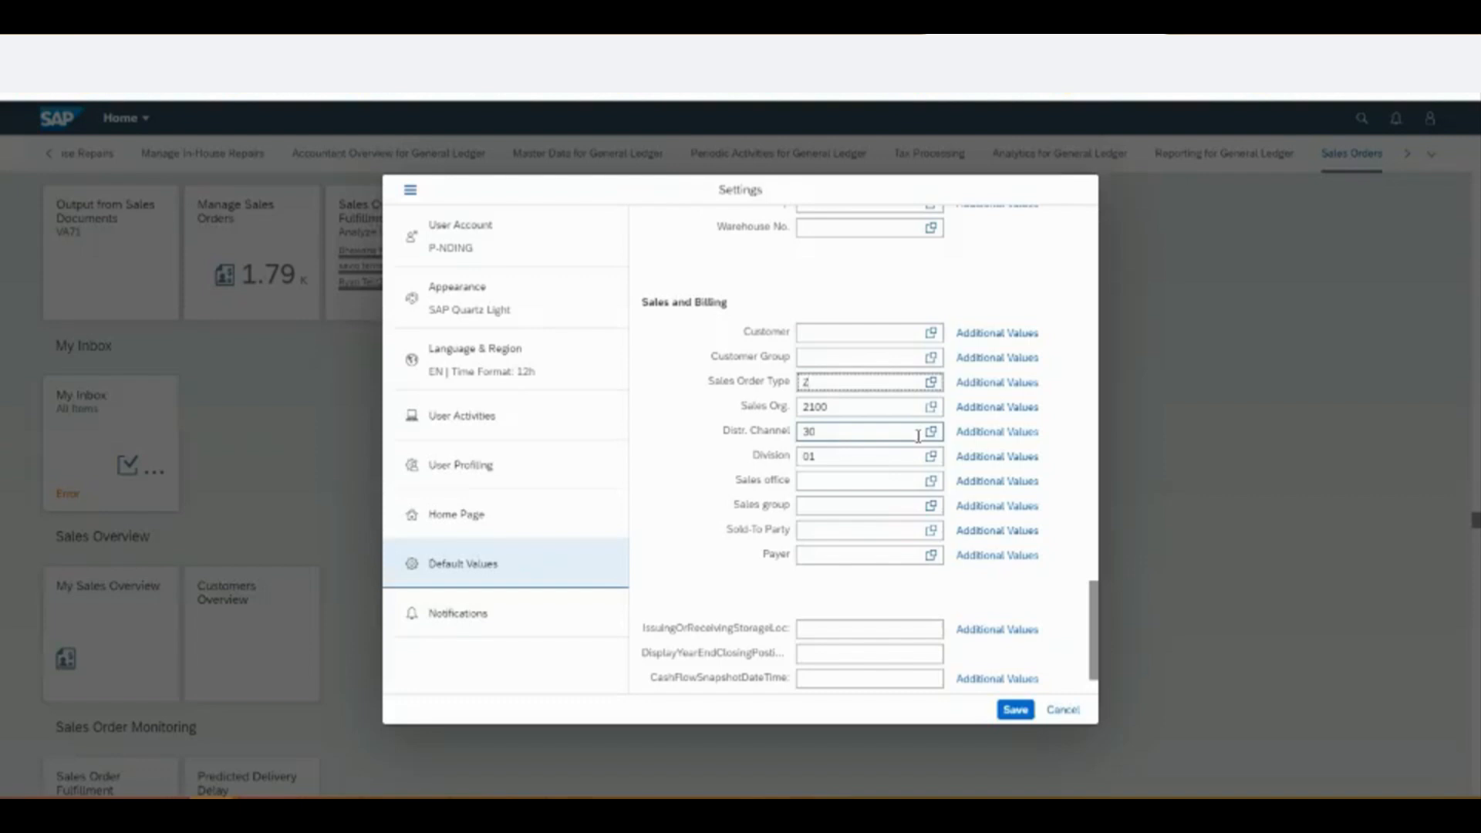
pyautogui.write('FT')
pyautogui.click(915, 437)
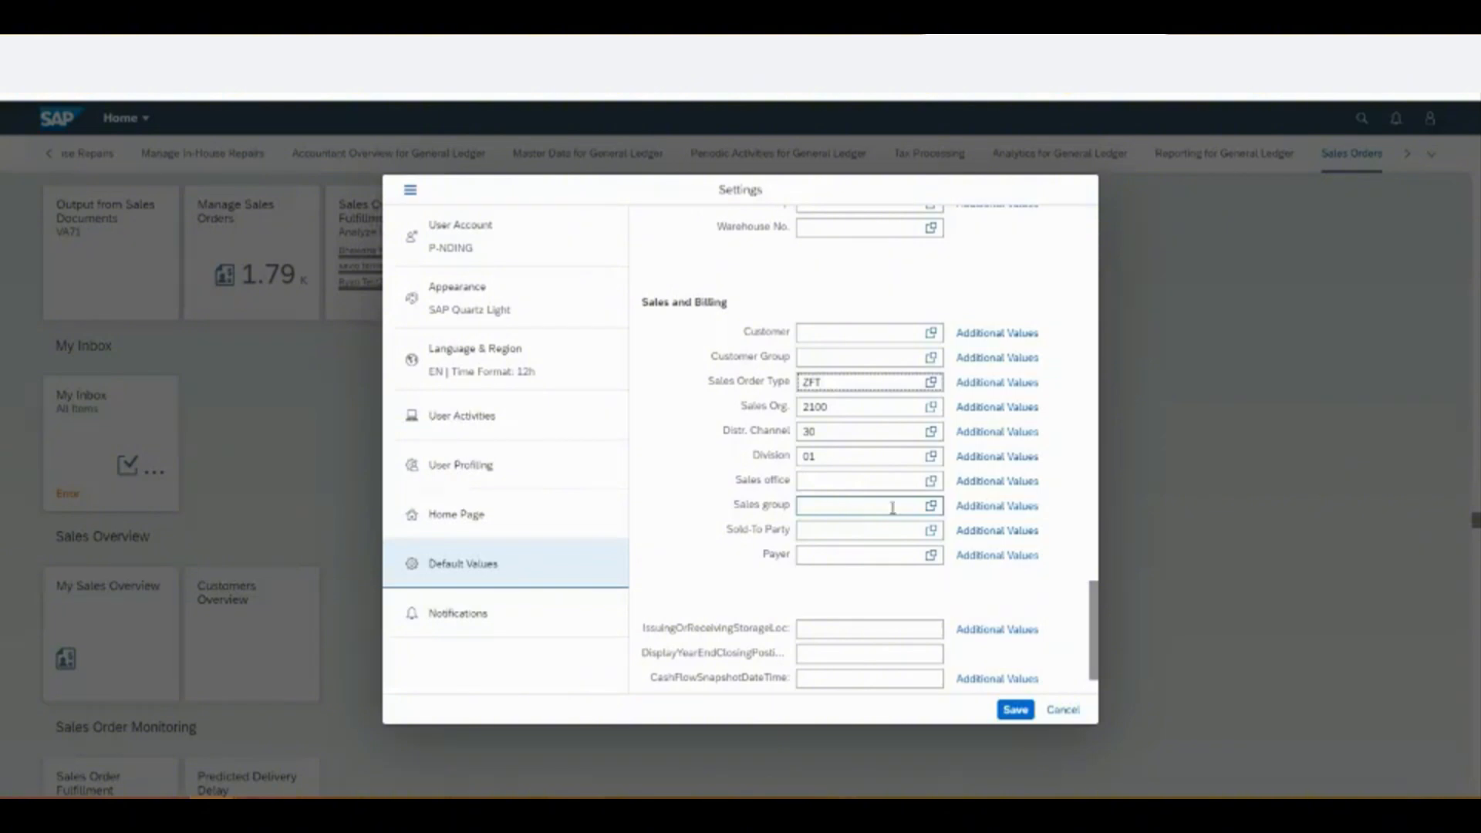
pyautogui.click(1015, 711)
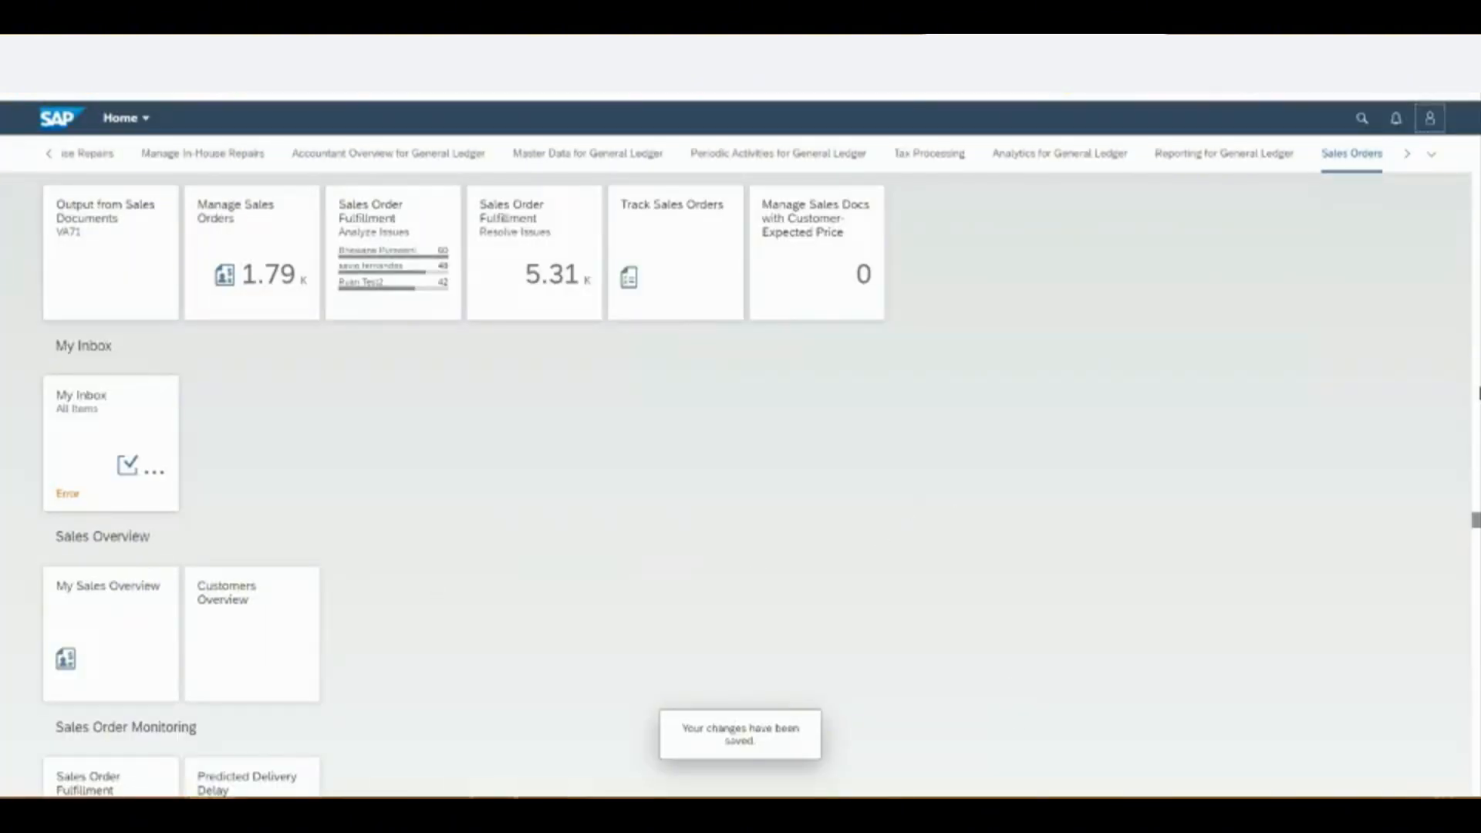
pyautogui.click(1432, 122)
pyautogui.click(1429, 265)
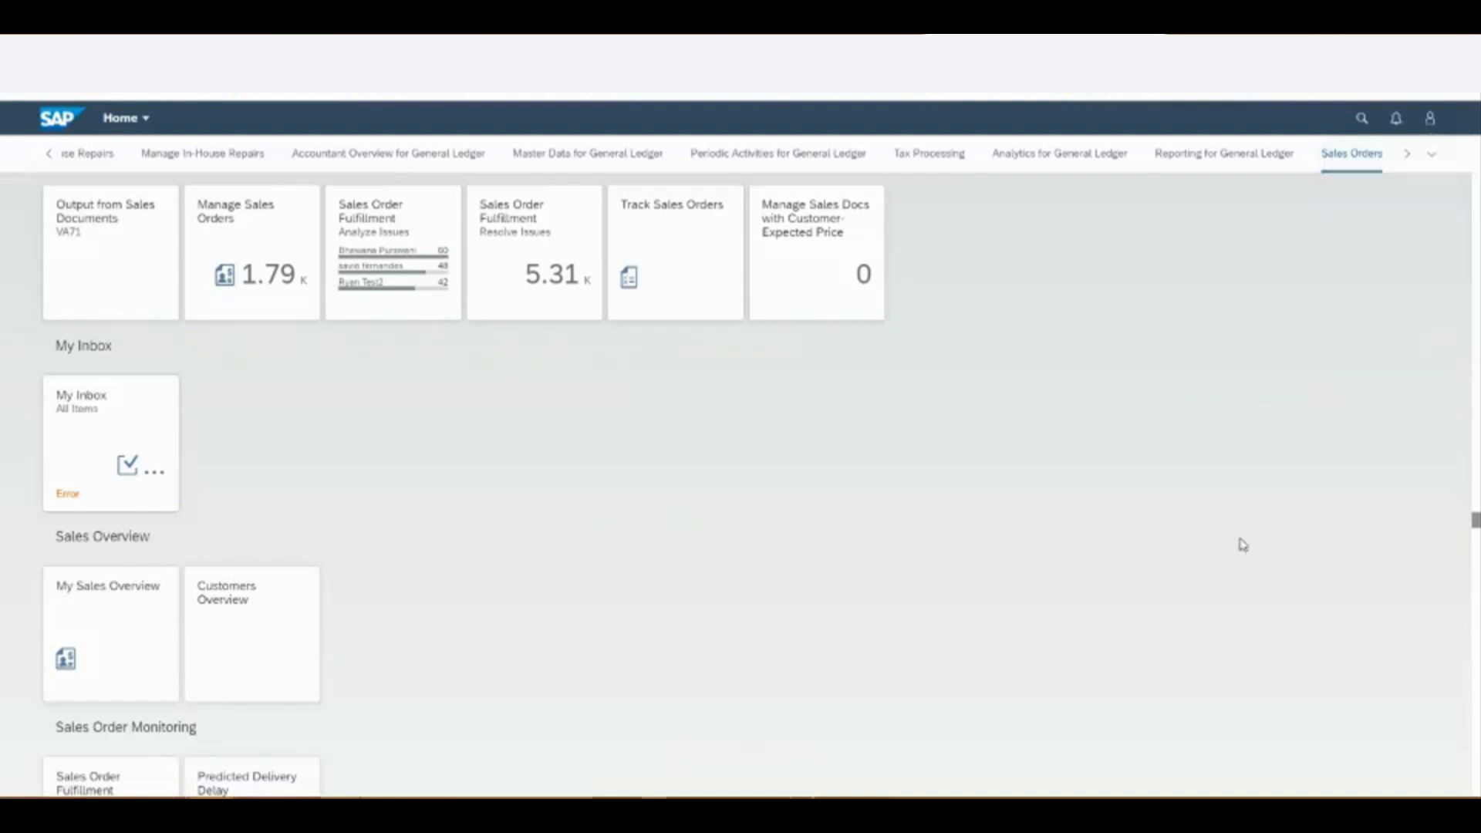
pyautogui.click(1433, 155)
pyautogui.click(1358, 156)
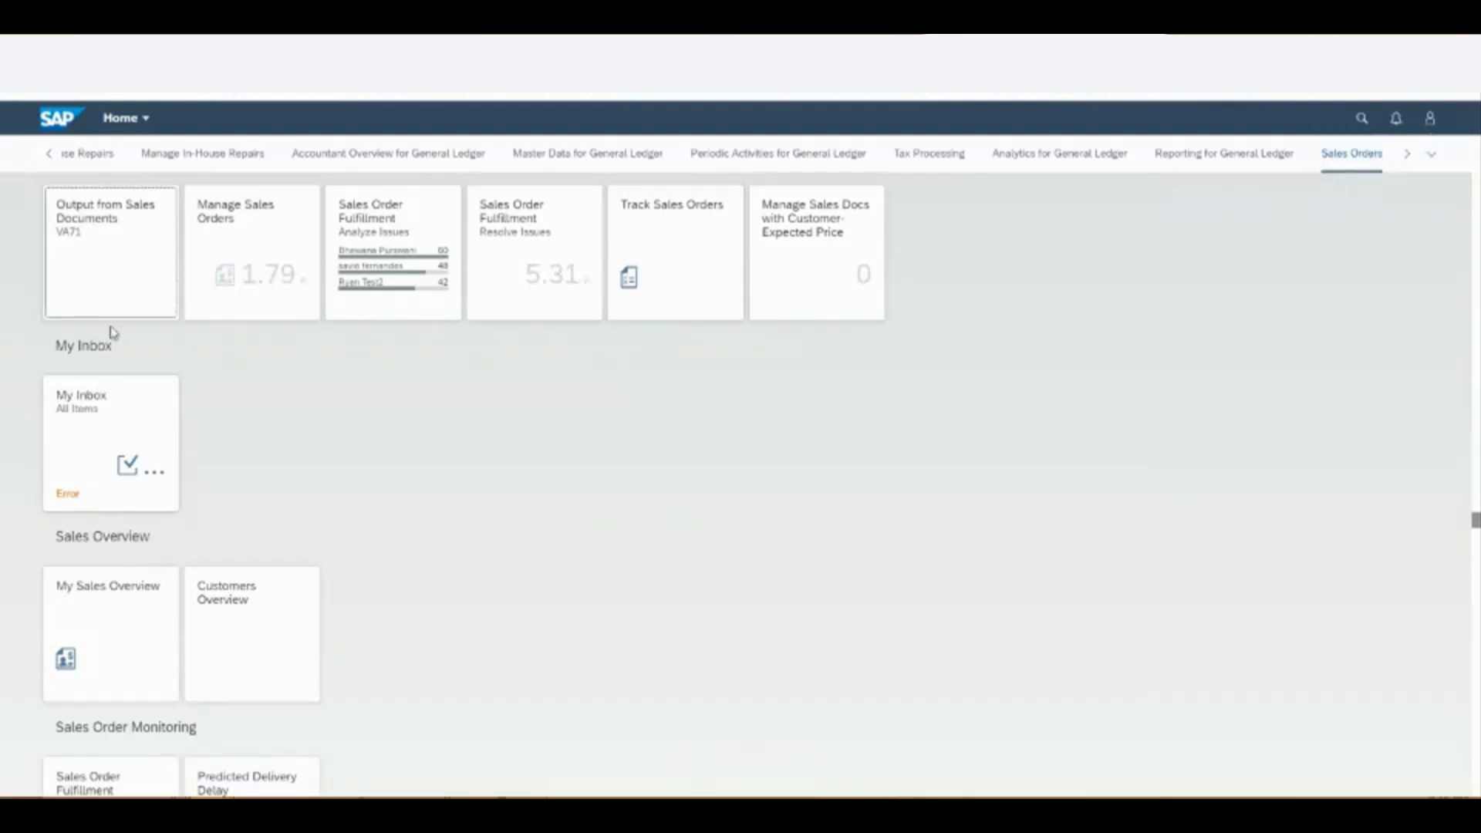
# - Open Manage Sales Orders and load the order list with the Fleet Orders view
pyautogui.click(259, 272)
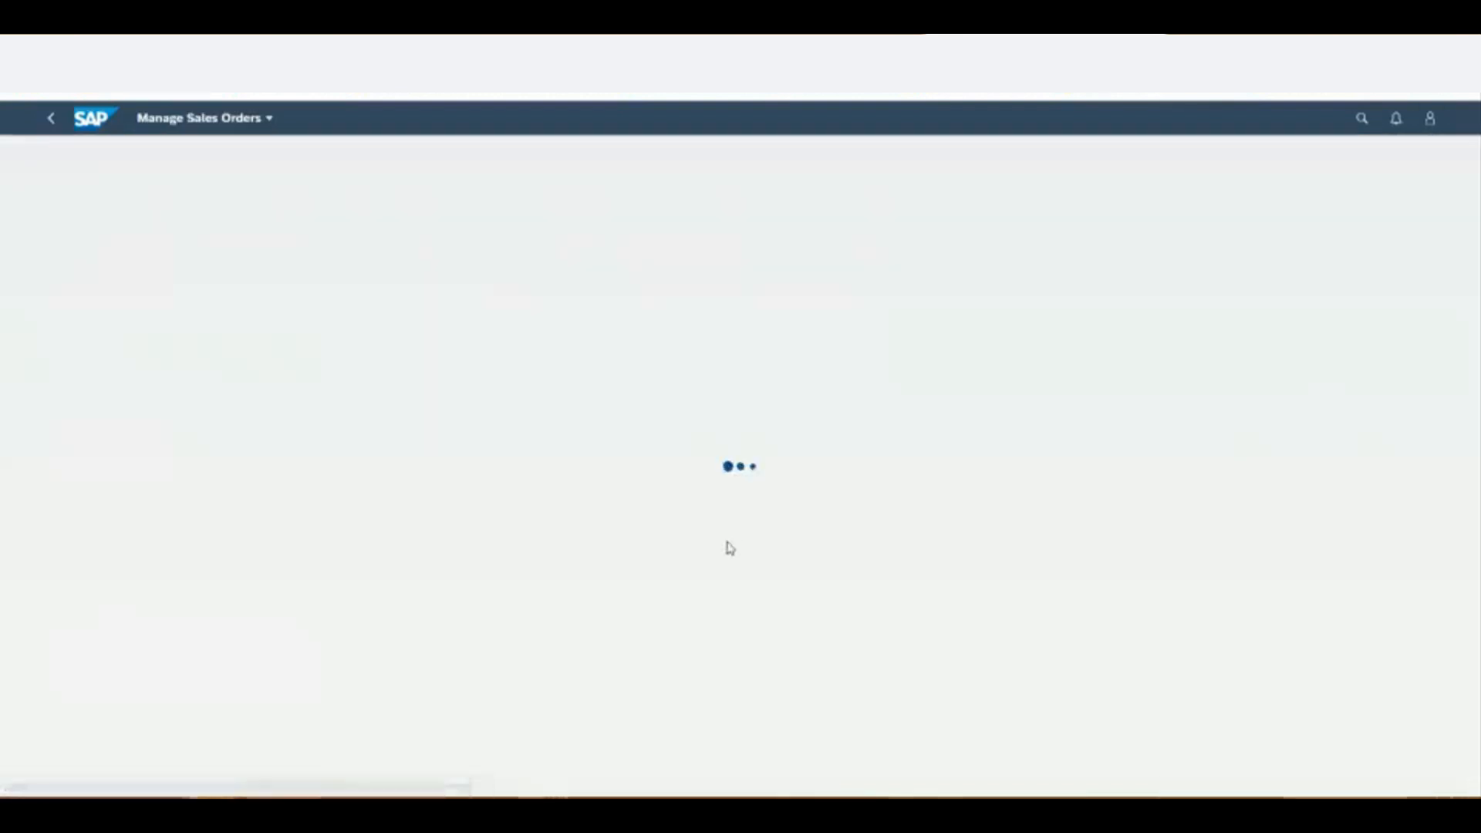
pyautogui.click(1420, 264)
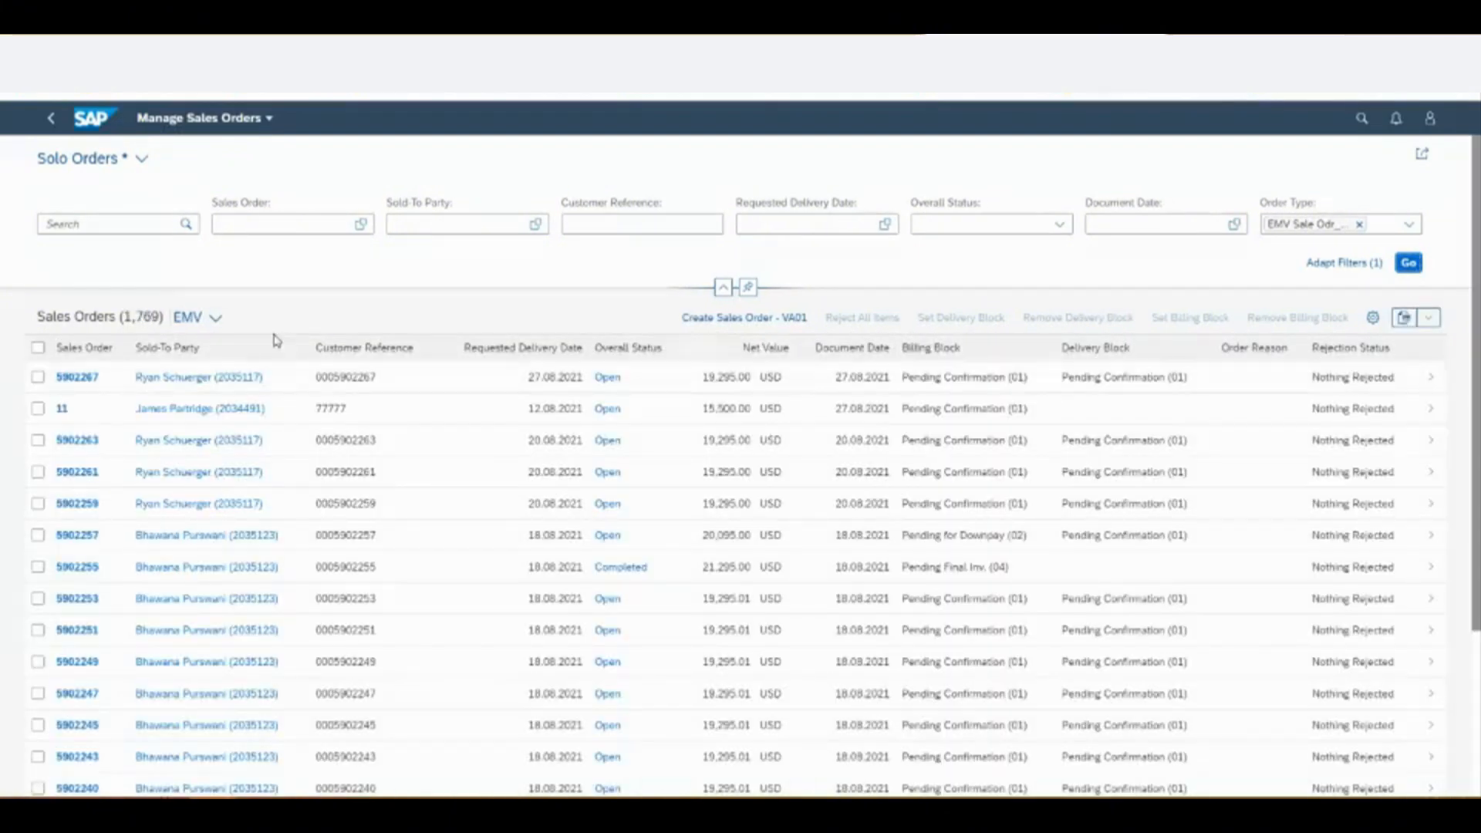
pyautogui.click(141, 158)
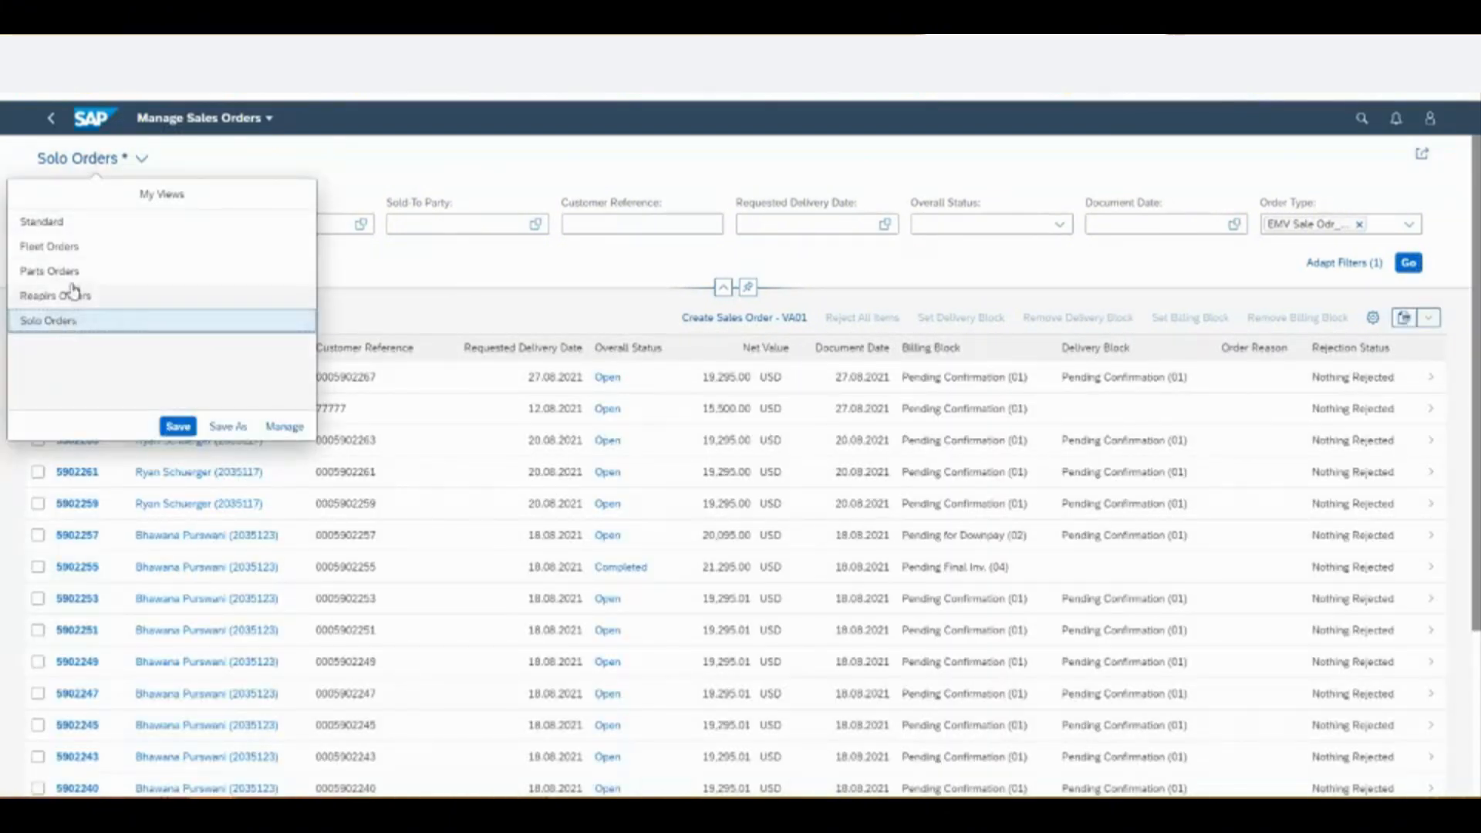
pyautogui.click(72, 248)
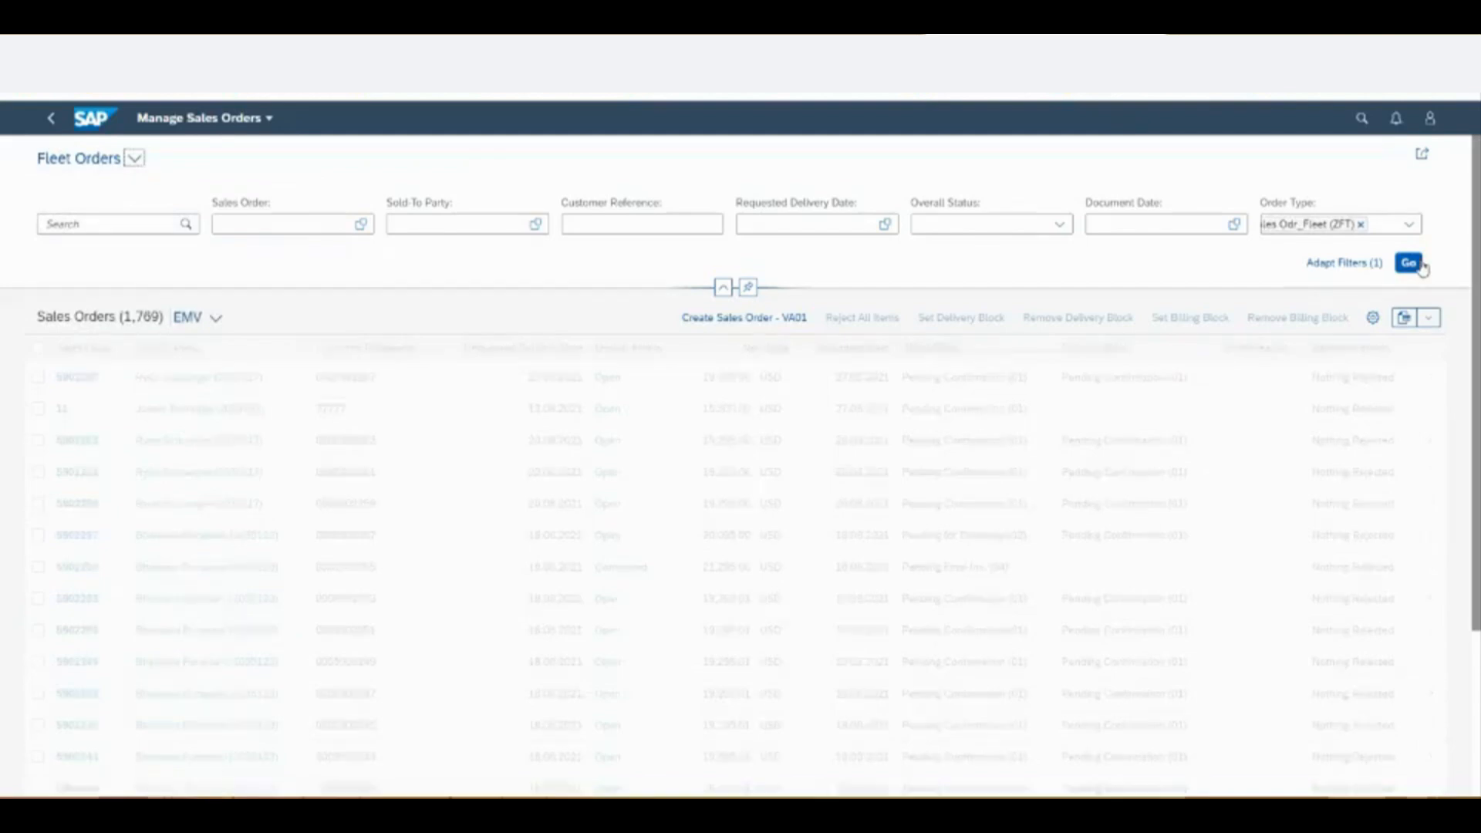
# - Start a new fleet sales order with VA01 and choose Skechers USA as the sold-to party
pyautogui.click(744, 317)
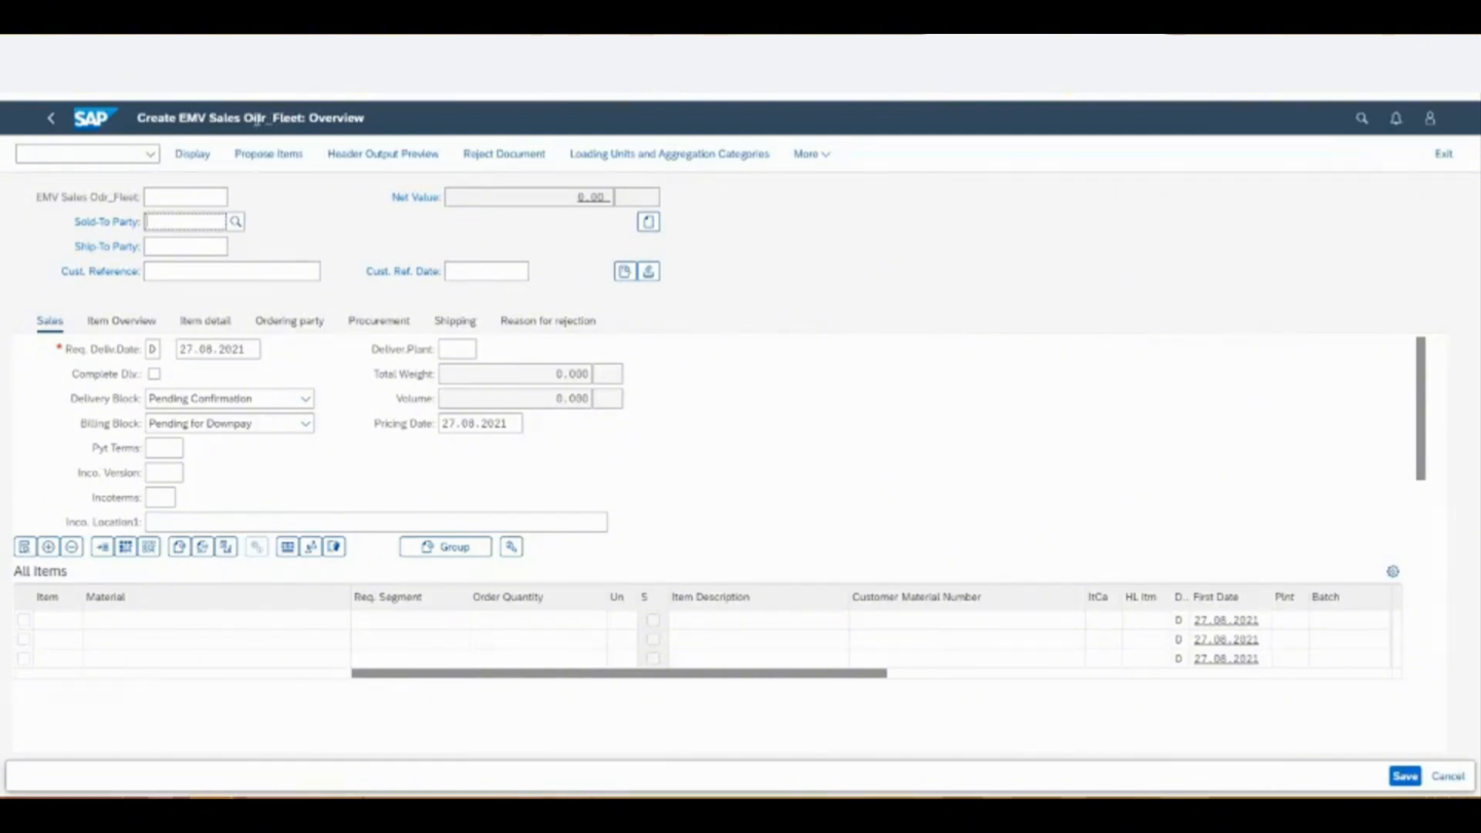
pyautogui.click(626, 276)
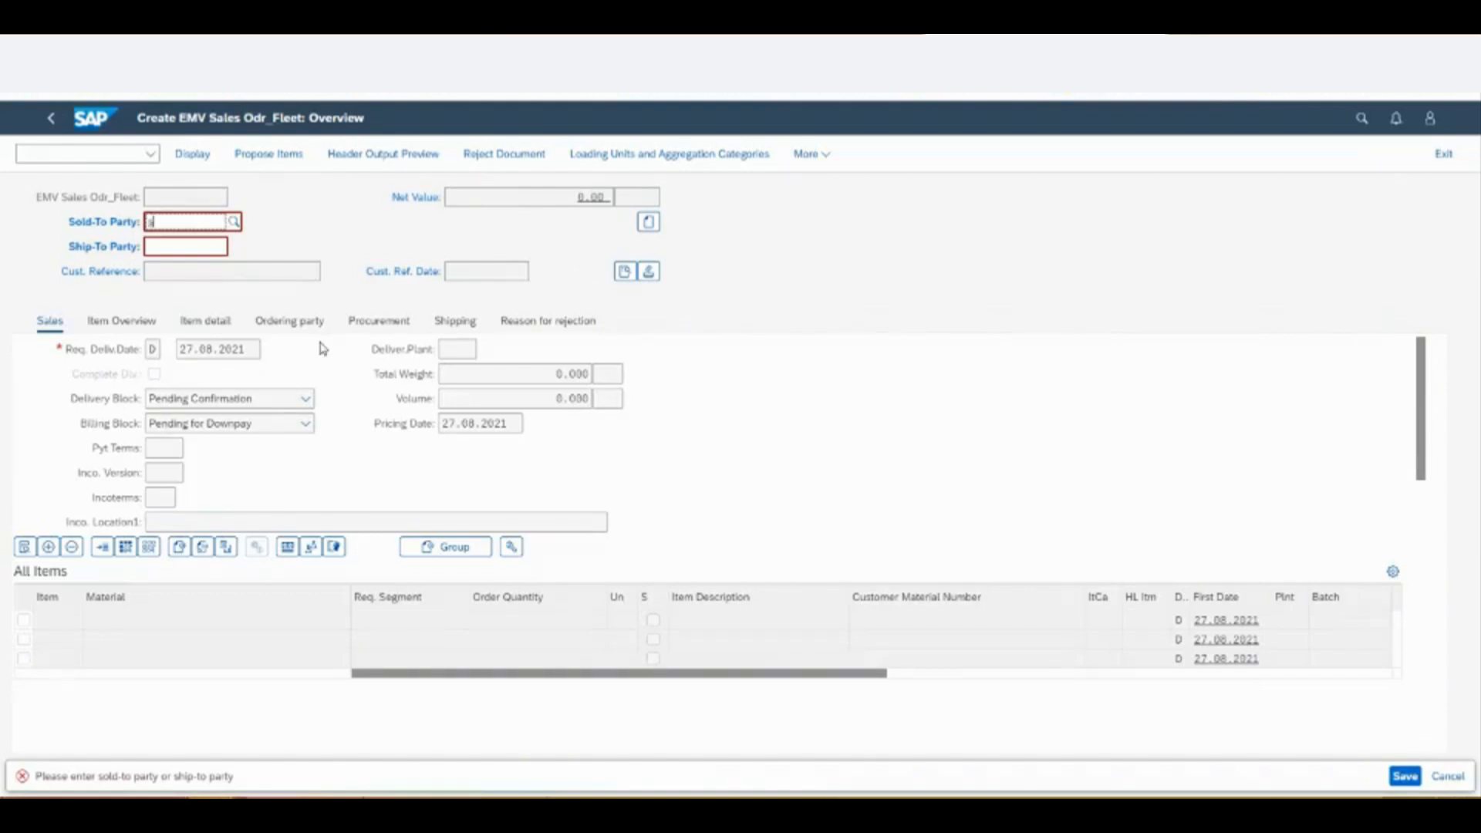
pyautogui.write('ke')
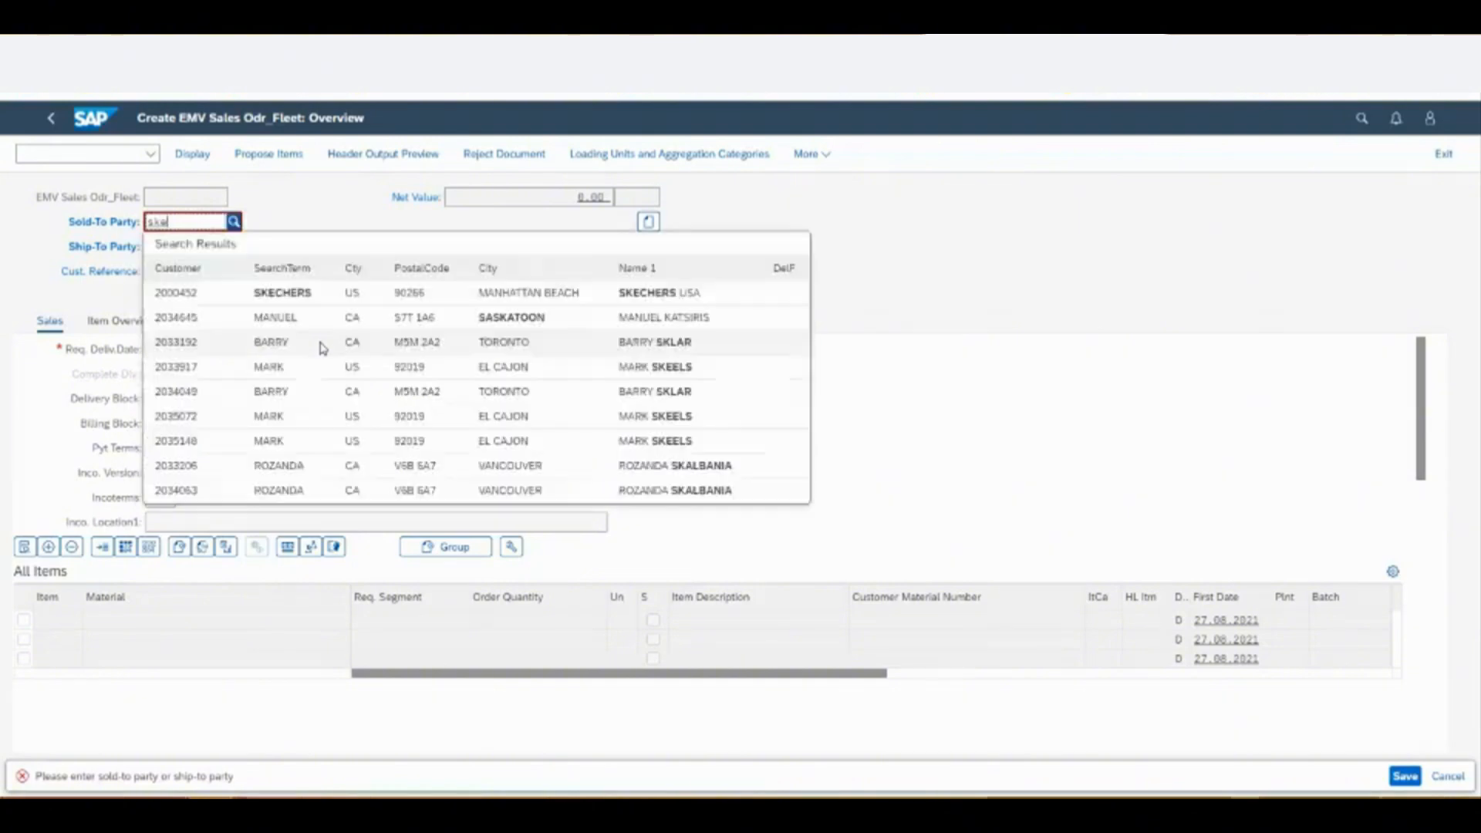
pyautogui.click(323, 315)
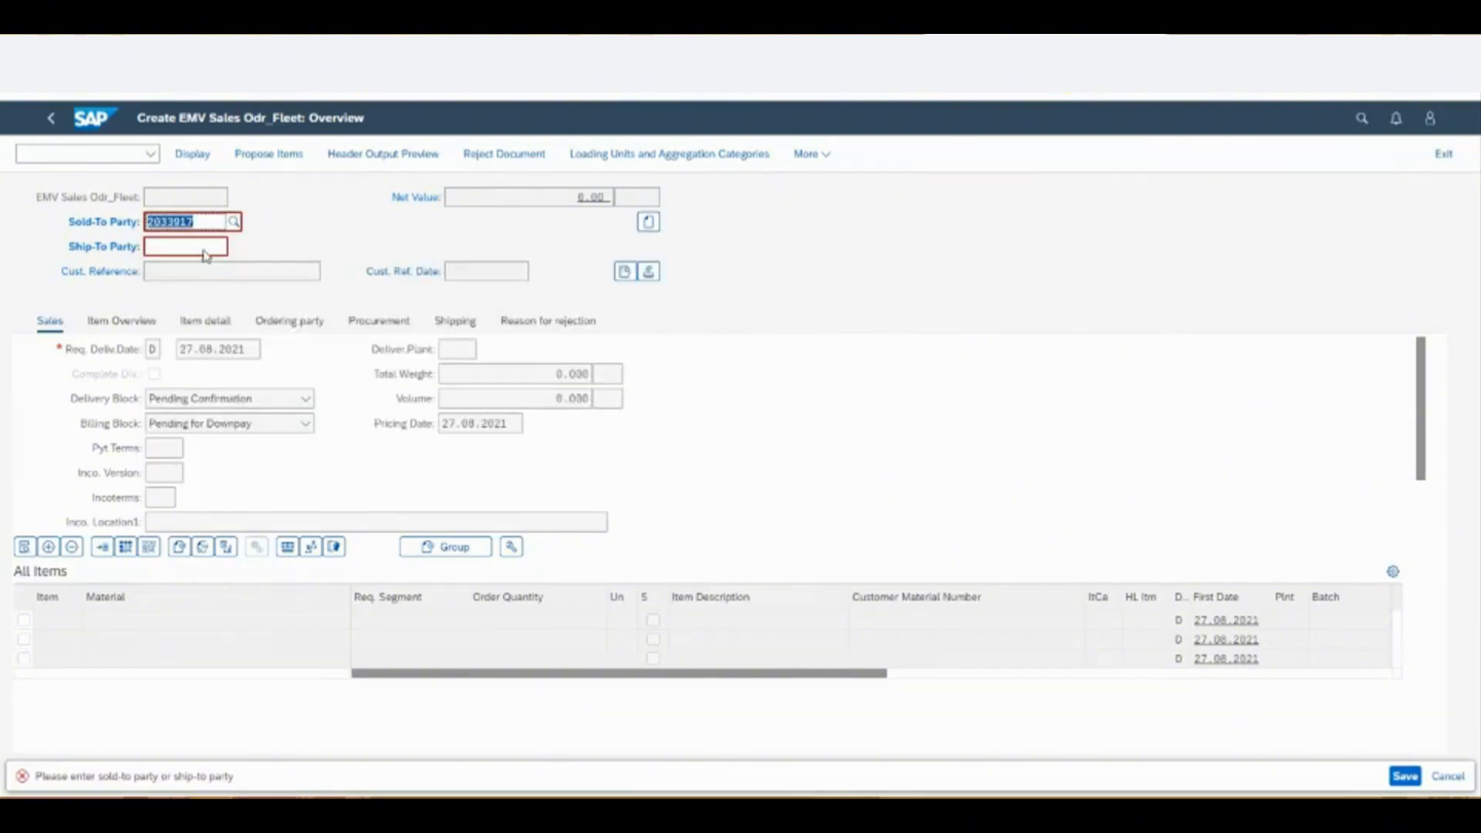
pyautogui.click(205, 224)
pyautogui.write('sk')
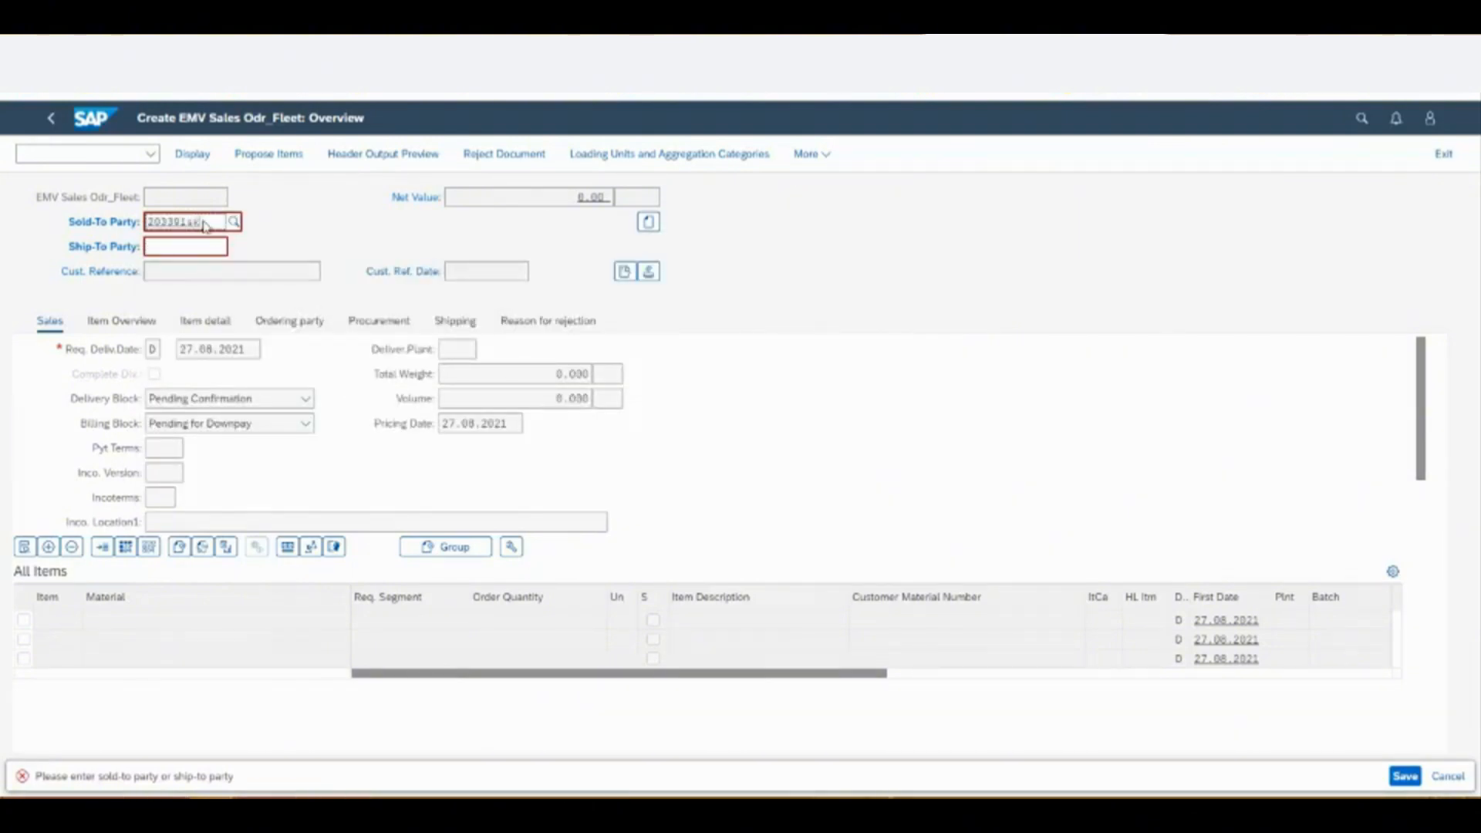
pyautogui.write('eske')
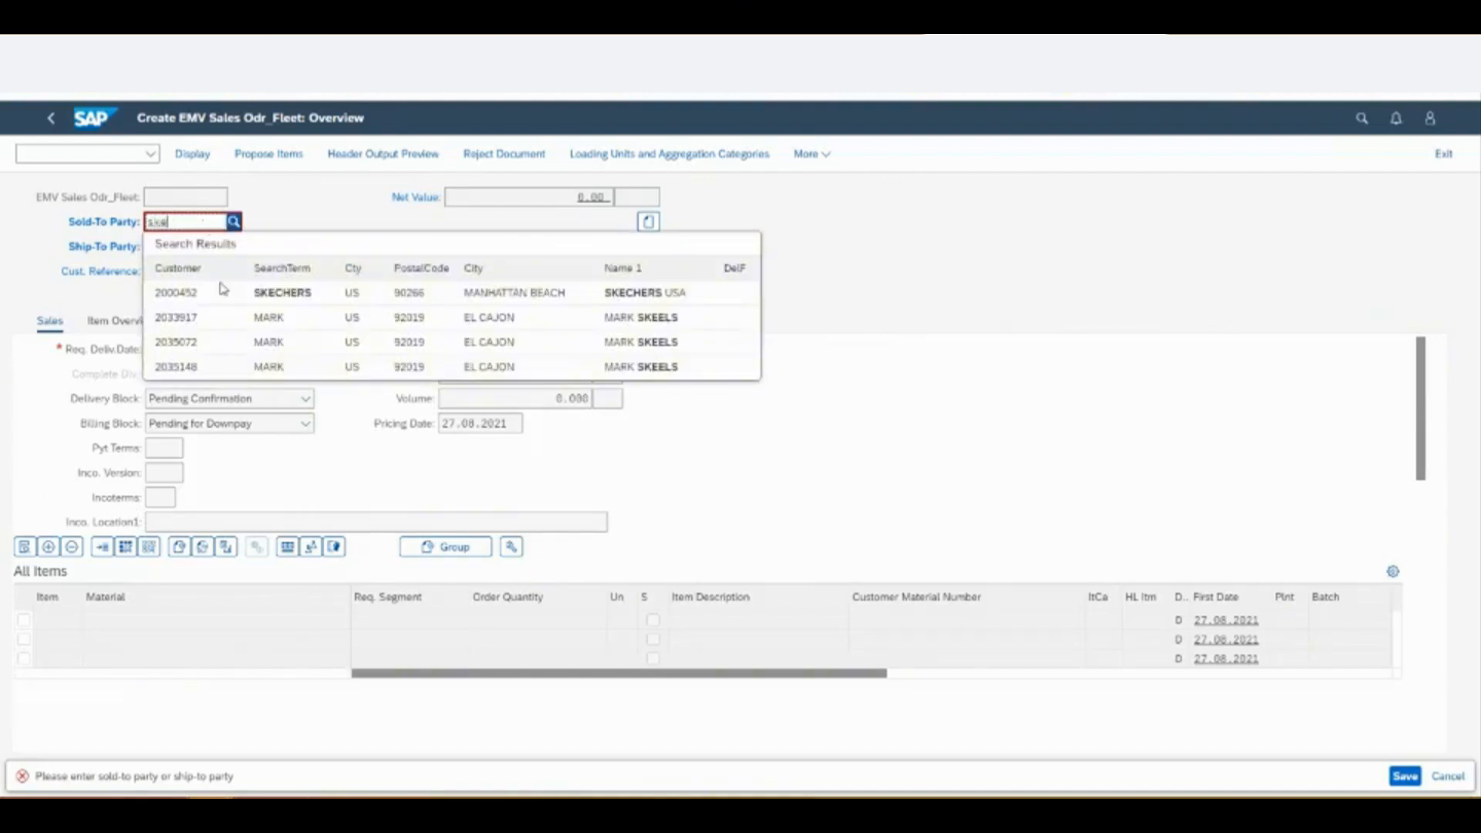
pyautogui.click(223, 290)
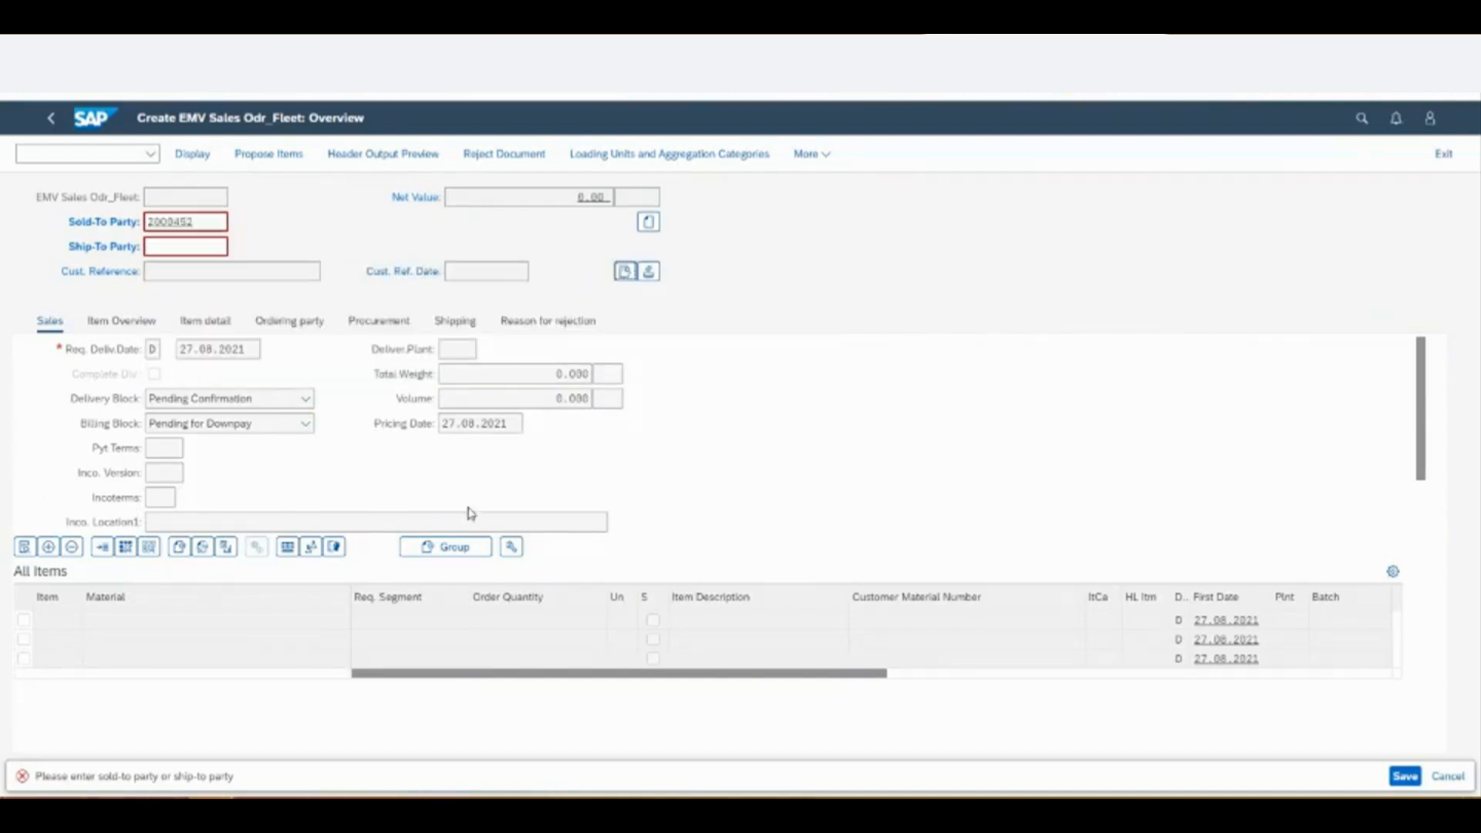
# - Enter test as the customer reference, check the order type and sales area in the header data, and go back
pyautogui.press('Return')
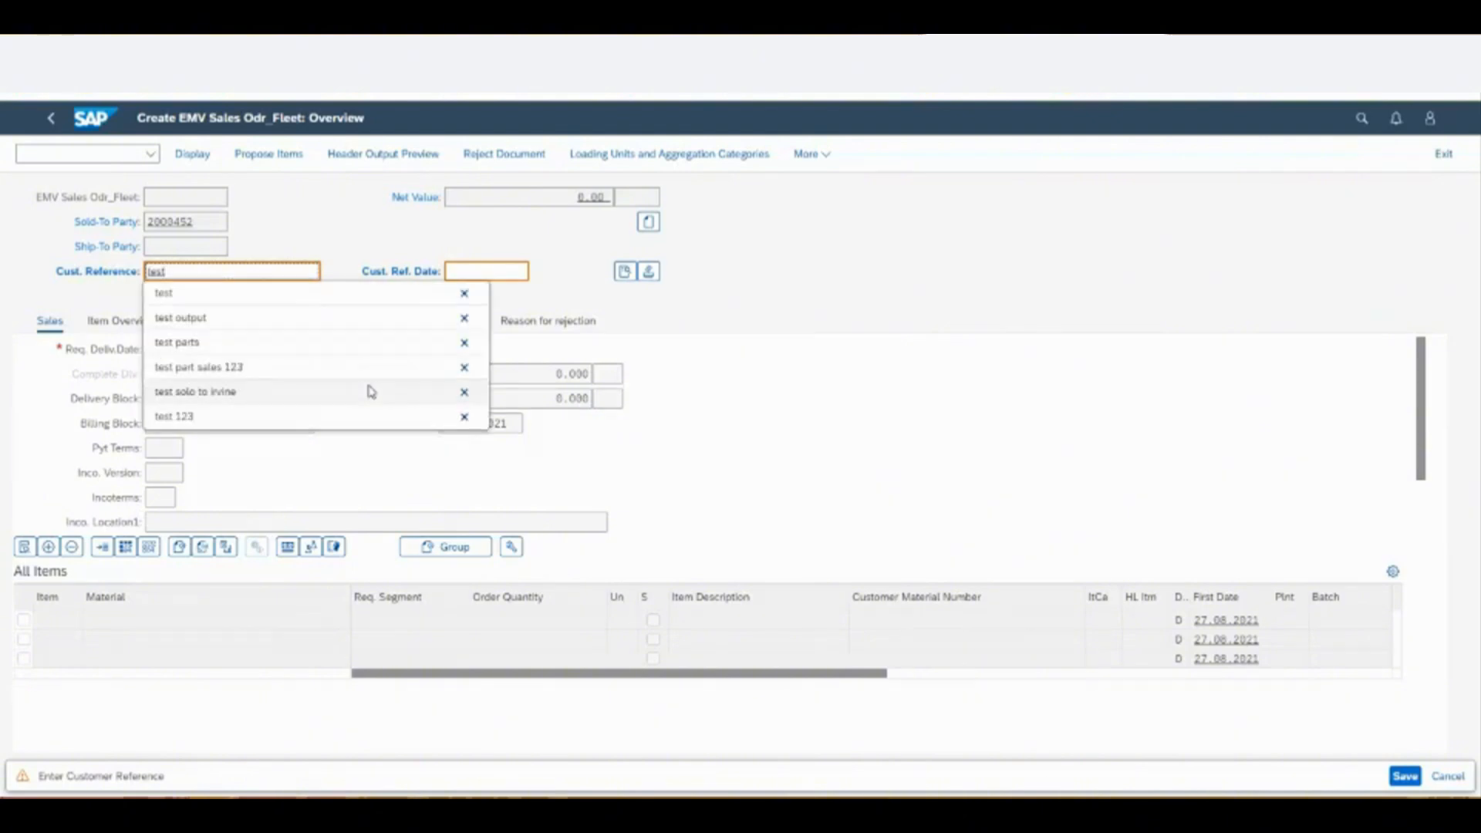
pyautogui.click(619, 276)
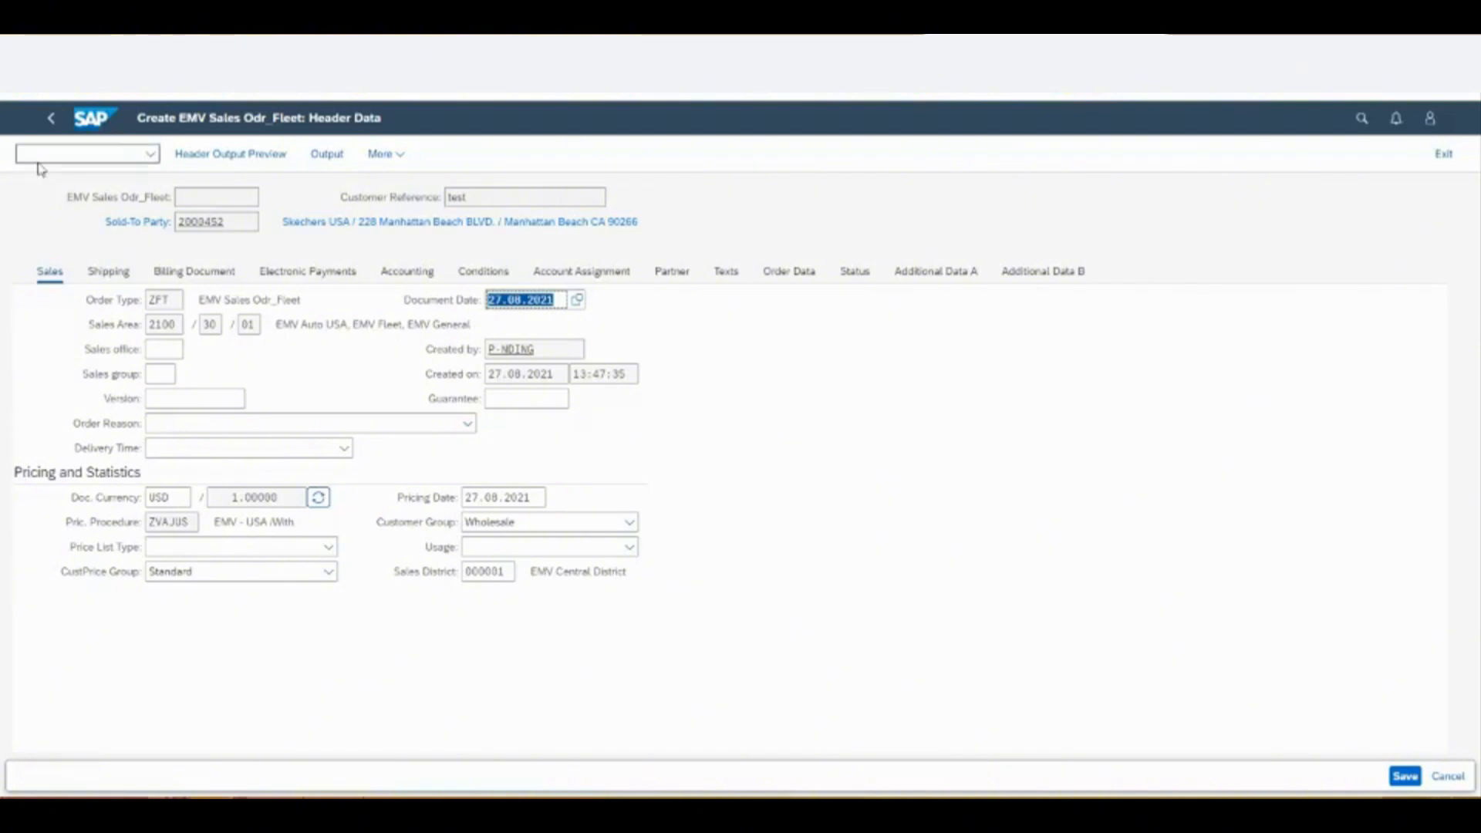
pyautogui.click(51, 117)
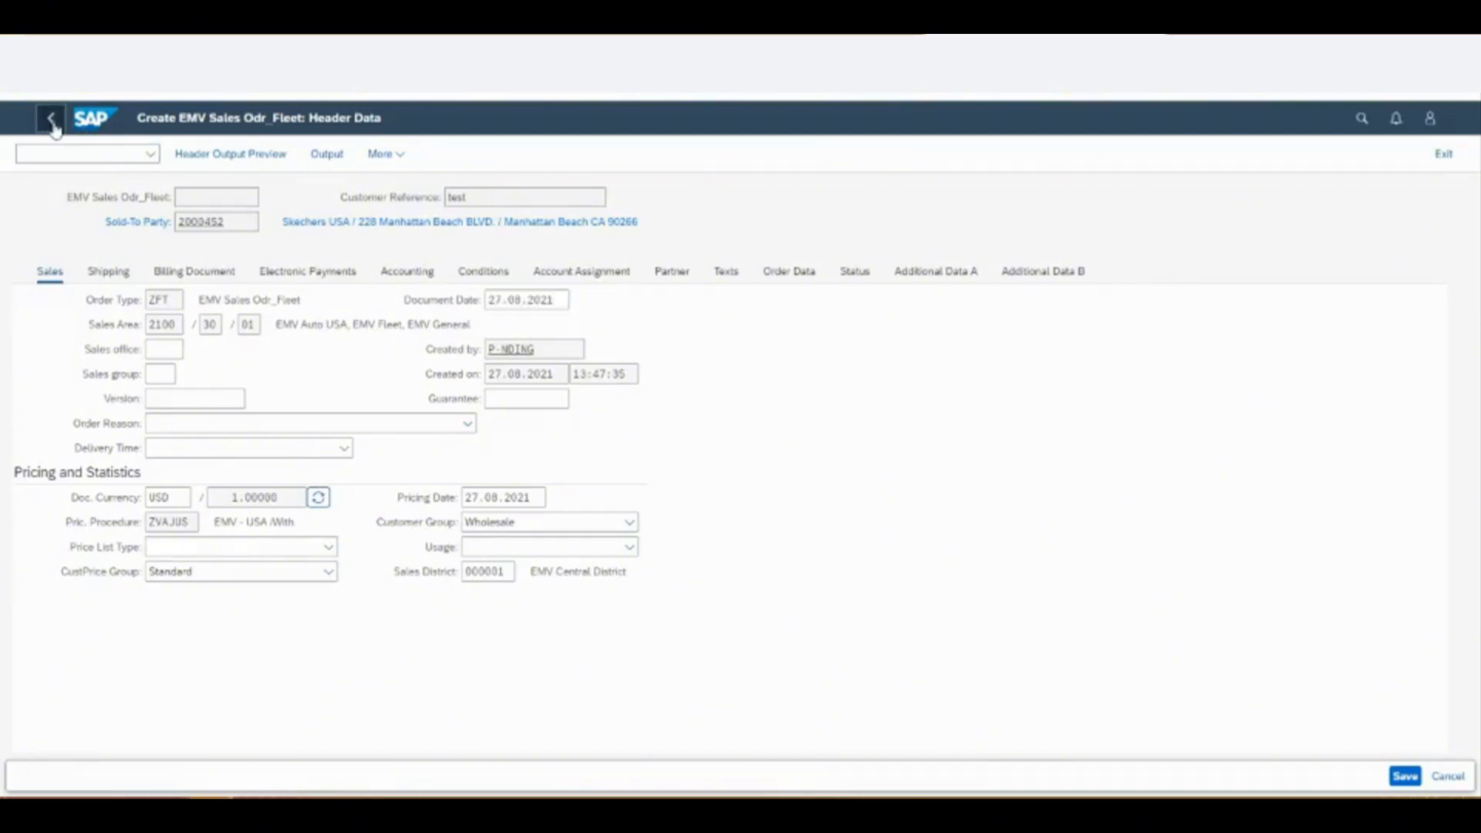
# - Exit the test fleet sales order without saving its data
pyautogui.click(51, 117)
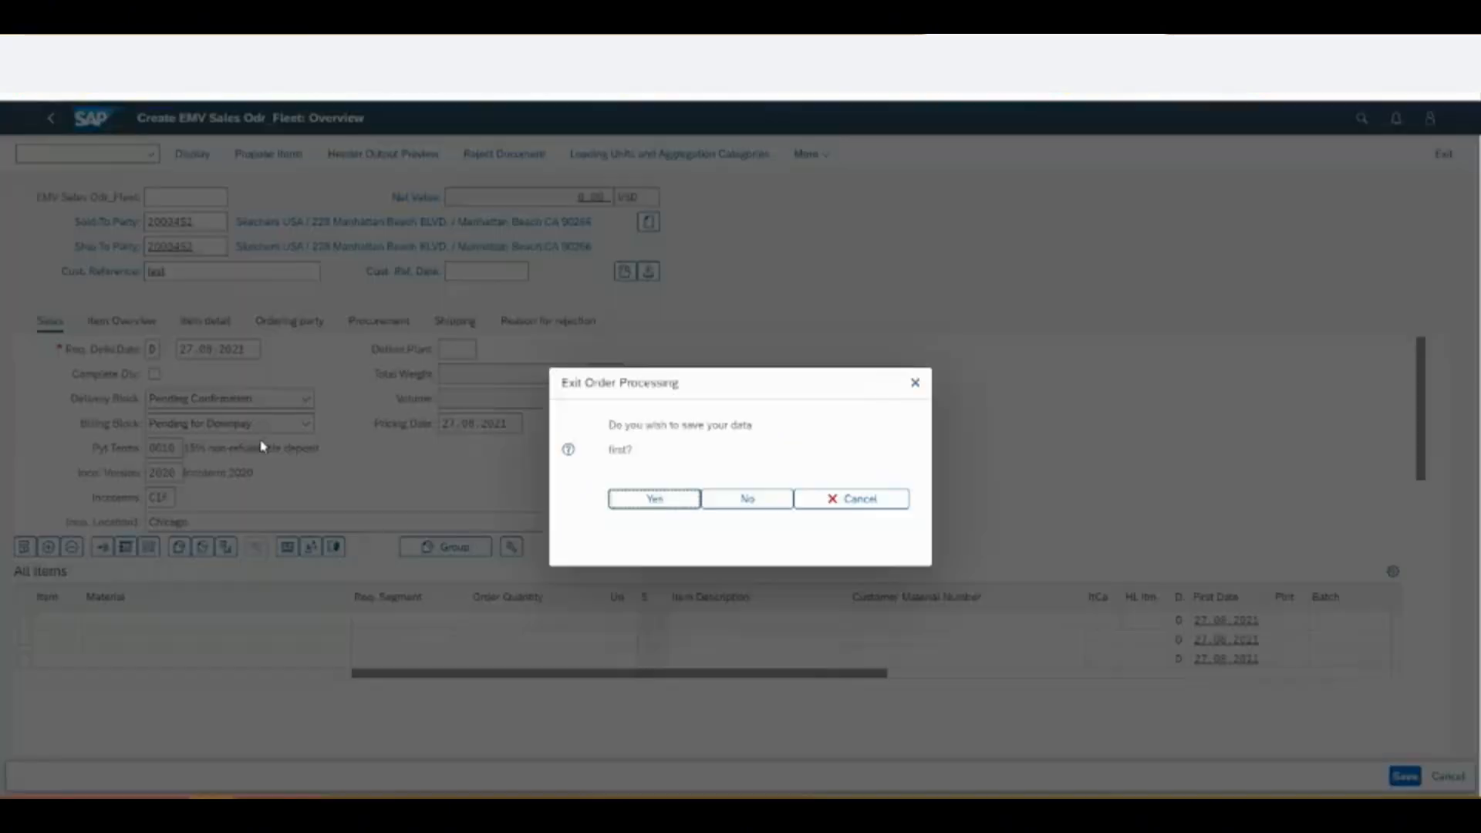
pyautogui.click(745, 499)
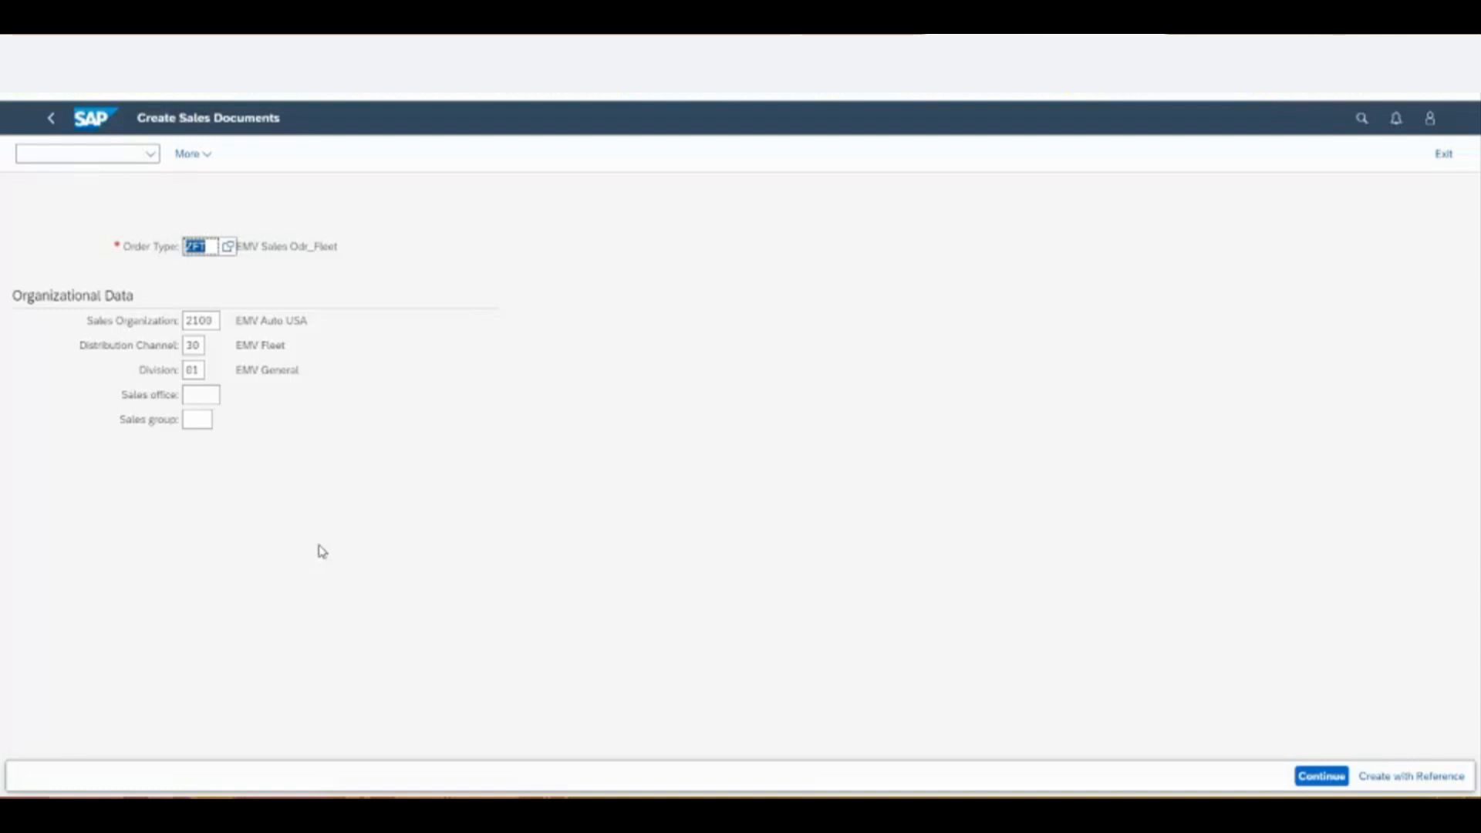
# - Try distribution channel 10 for the new sales document and restore it to 30
pyautogui.click(193, 345)
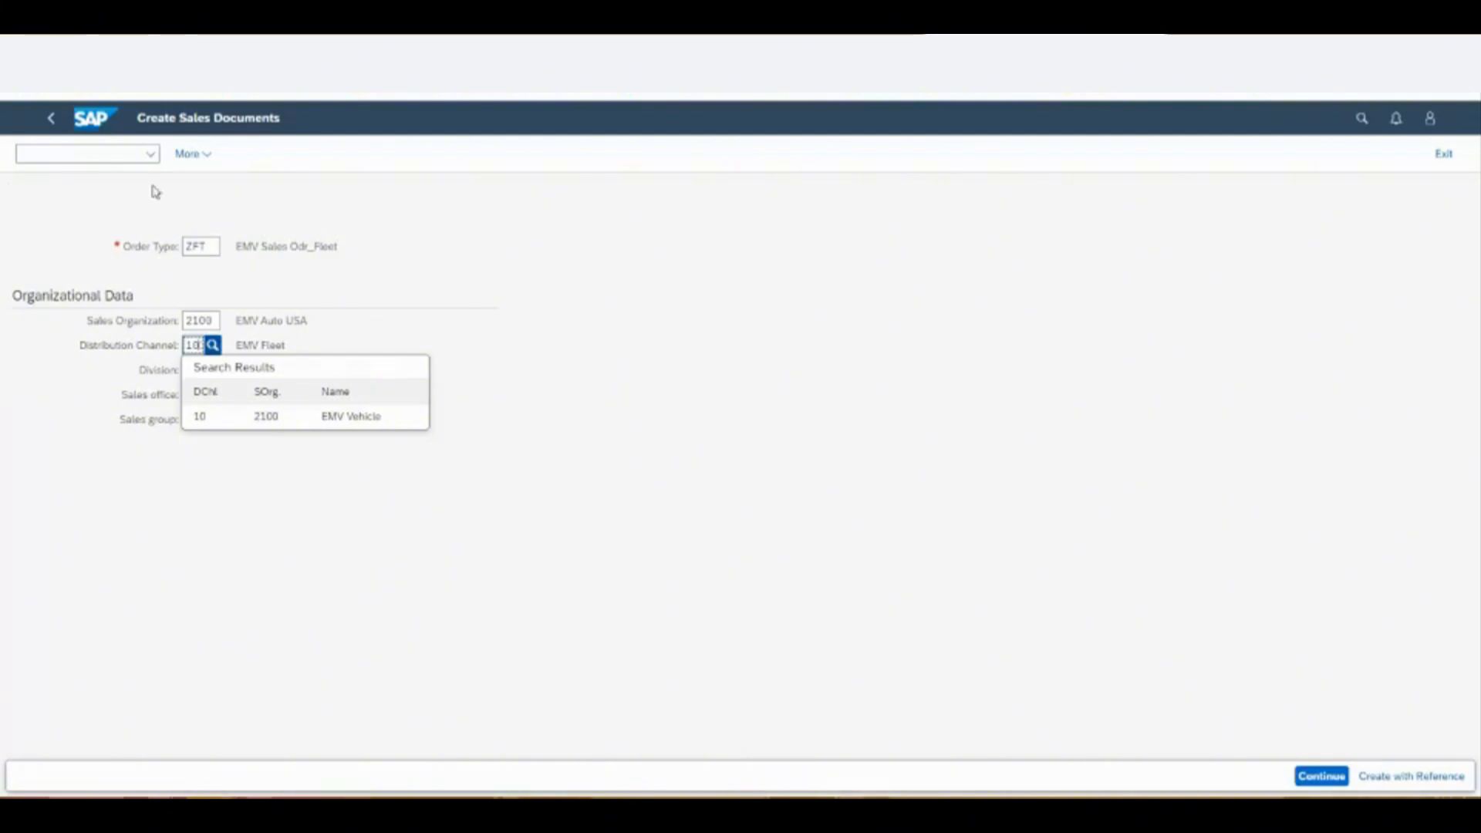
pyautogui.press('BackSpace')
pyautogui.press('BackSpace')
pyautogui.write('30')
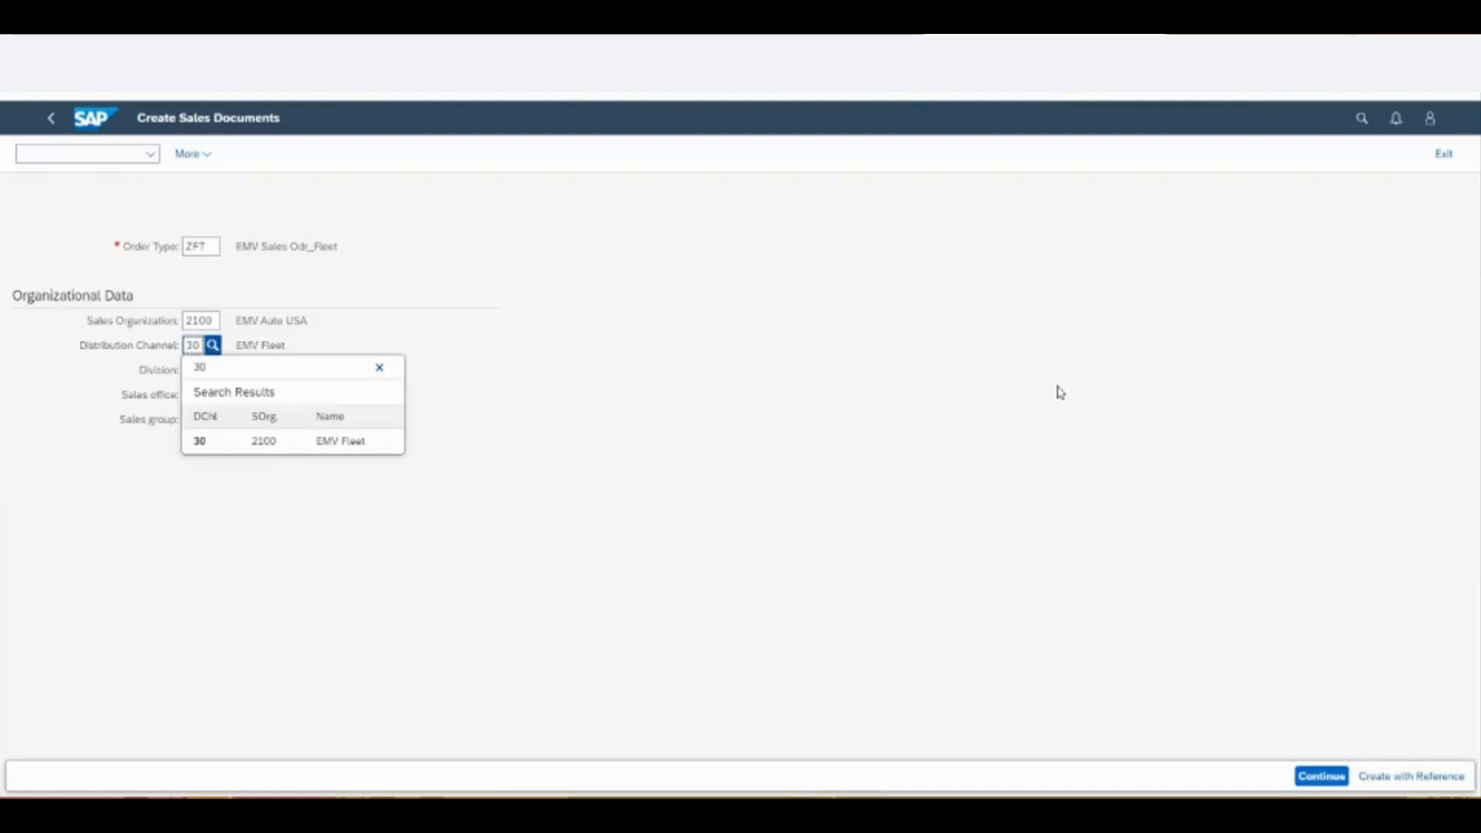
pyautogui.press('Return')
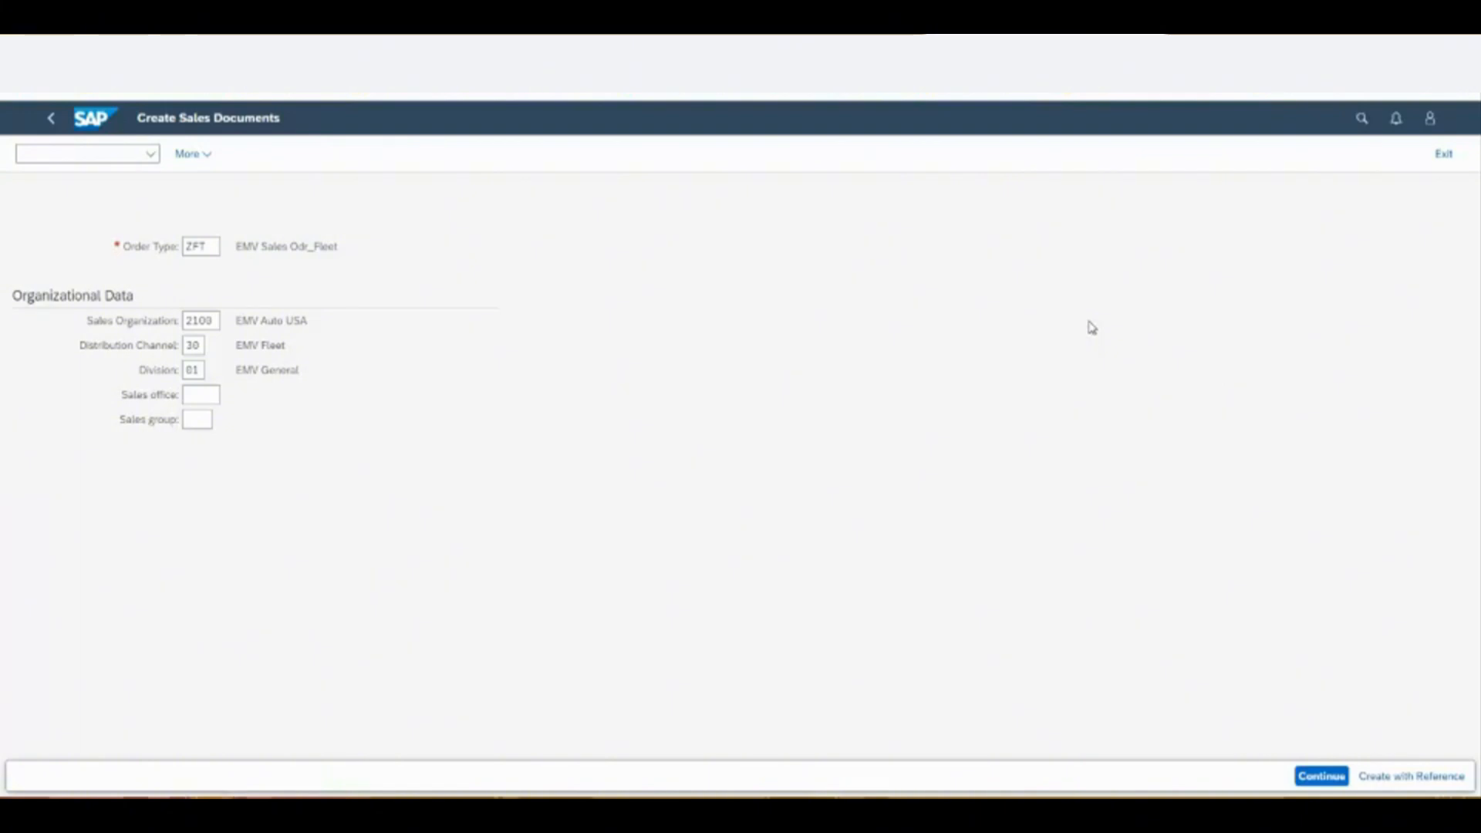
# - Leave sales document creation and Manage Sales Orders, and return to the home page
pyautogui.click(50, 117)
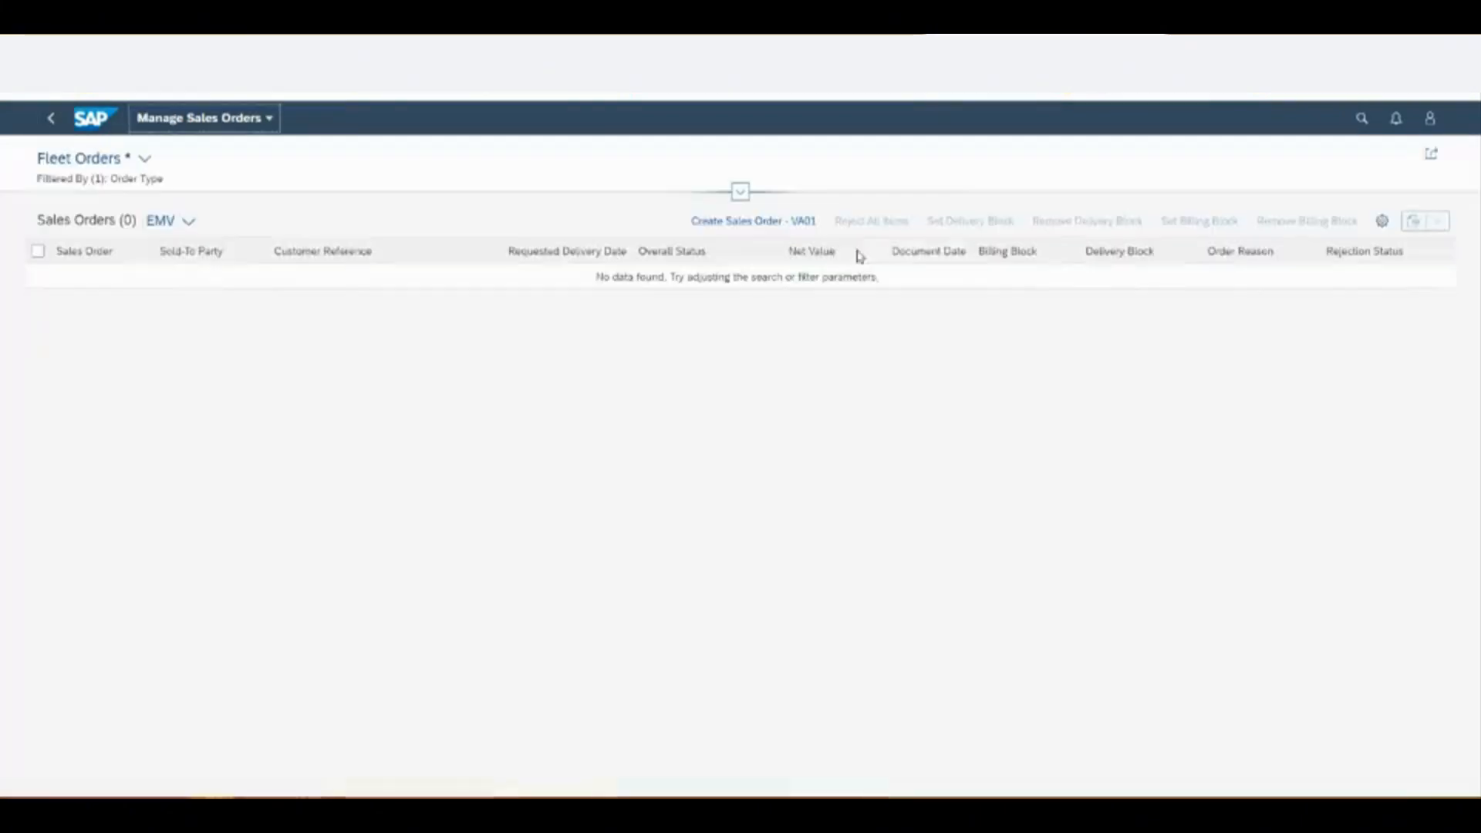
pyautogui.click(52, 120)
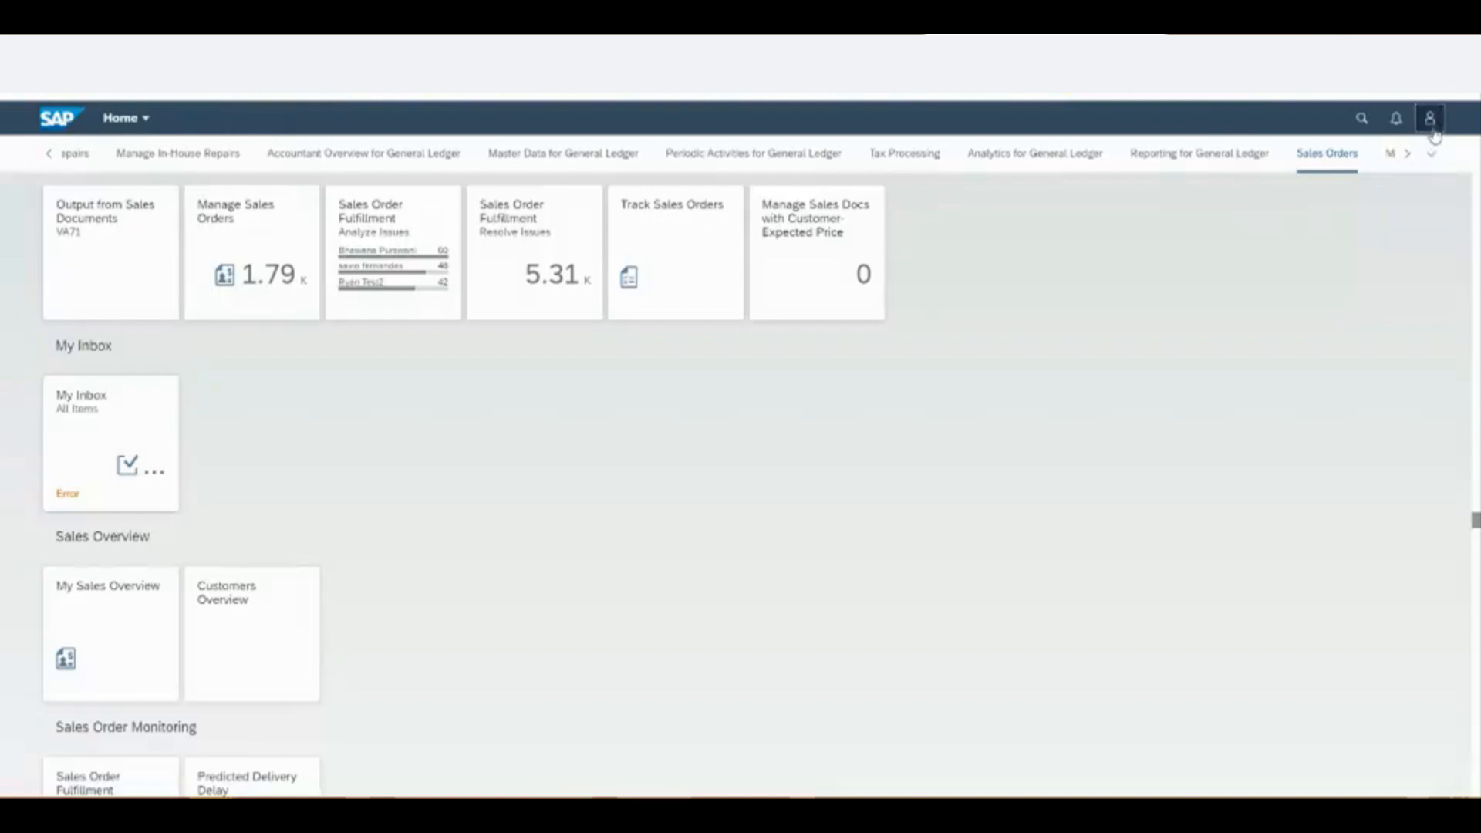
pyautogui.click(1431, 124)
pyautogui.click(1369, 540)
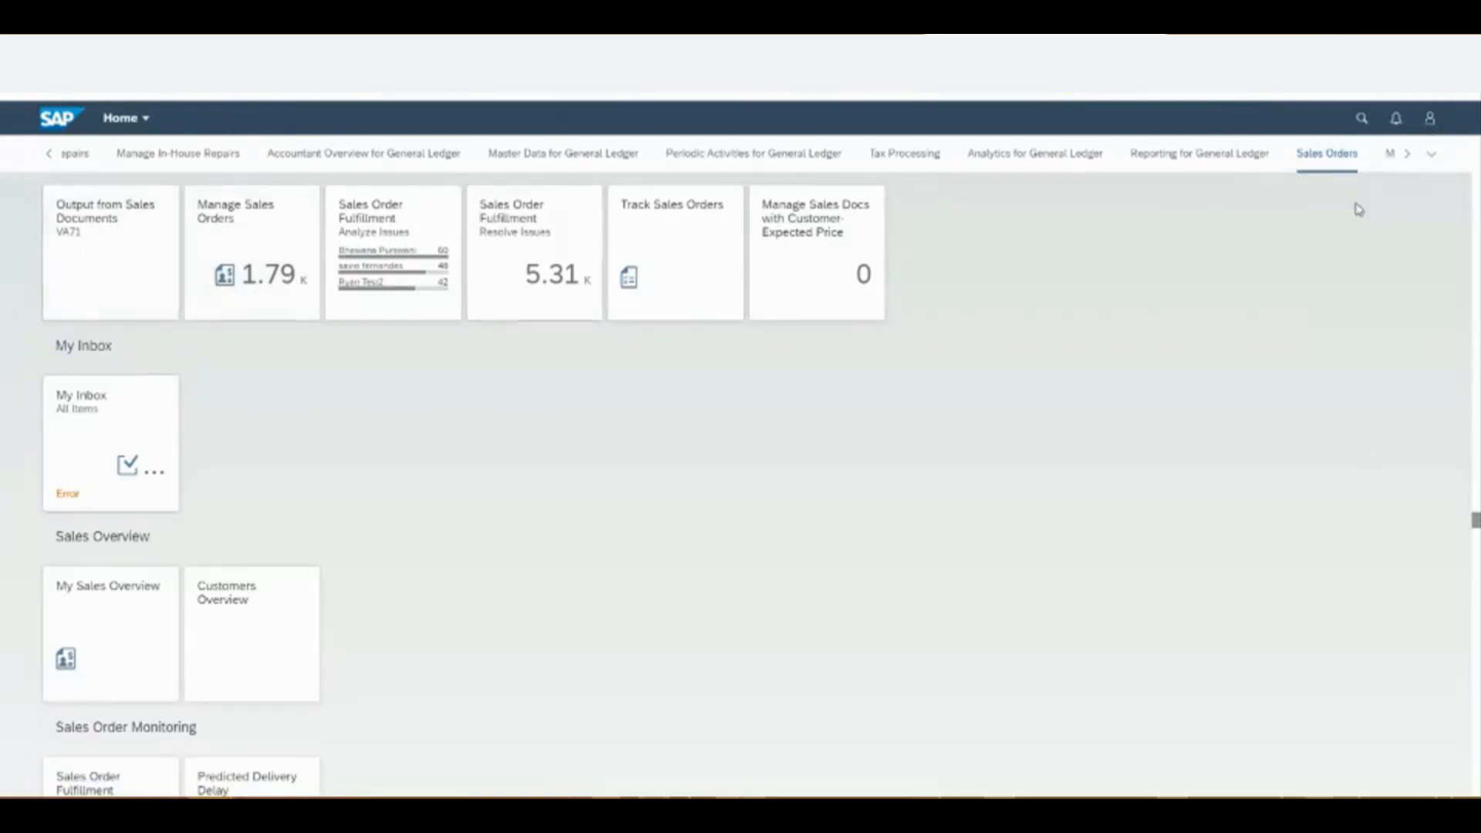
# - Look through the home page's list of app groups for the sales quotation apps
pyautogui.click(1432, 154)
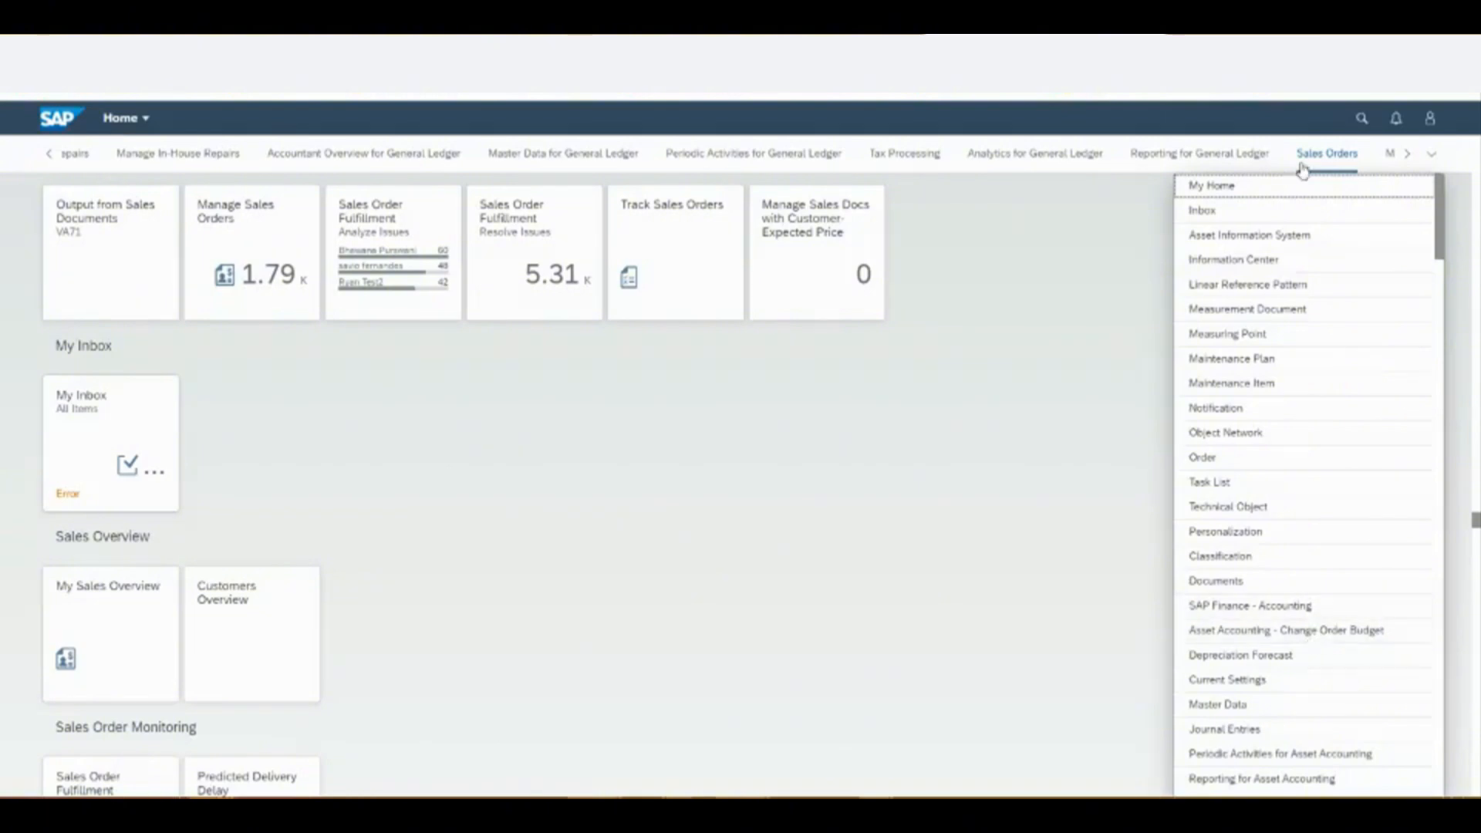
pyautogui.click(1435, 156)
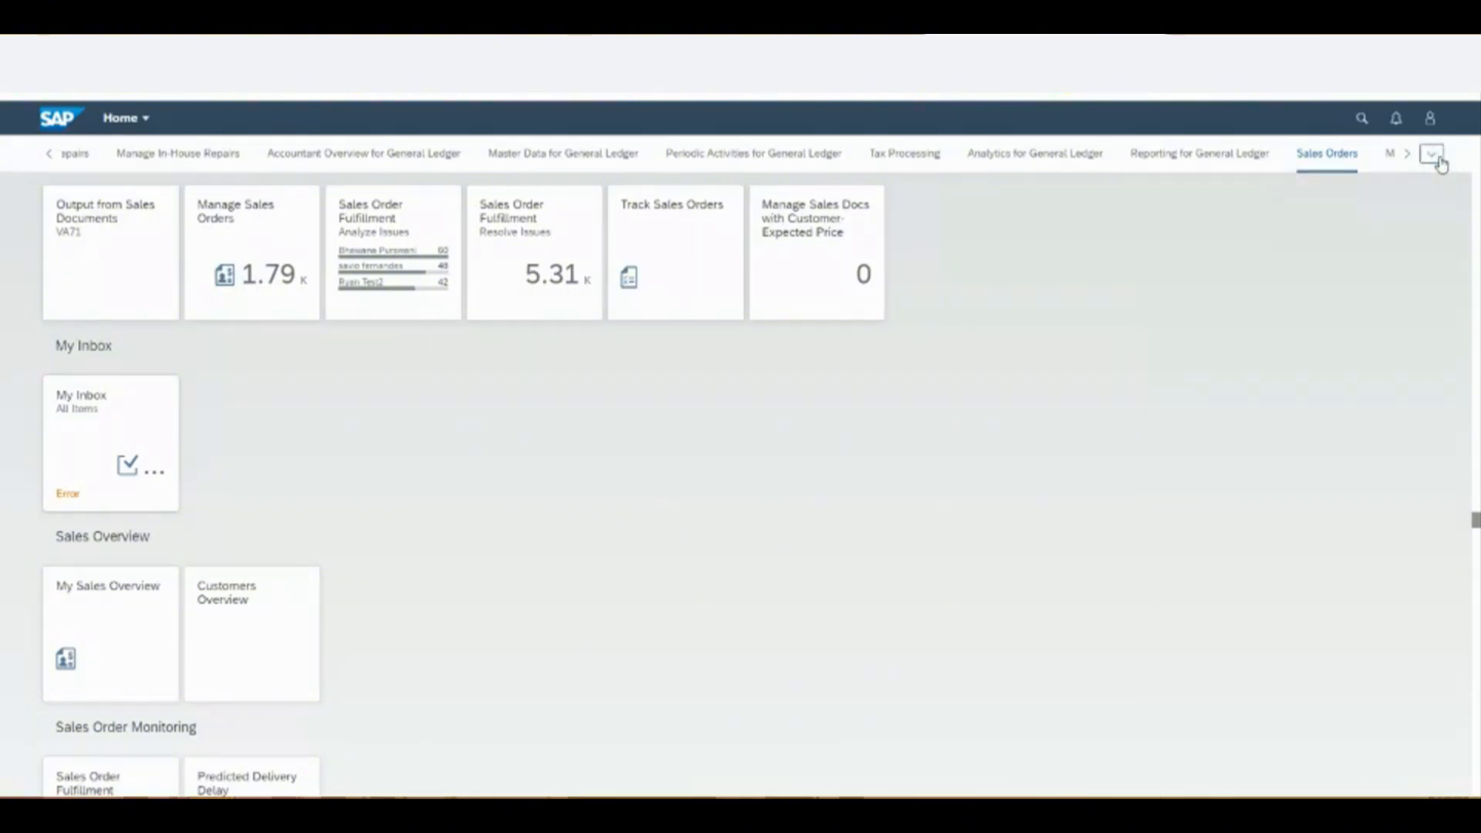
pyautogui.click(1434, 158)
pyautogui.scroll(-15, 1312, 668)
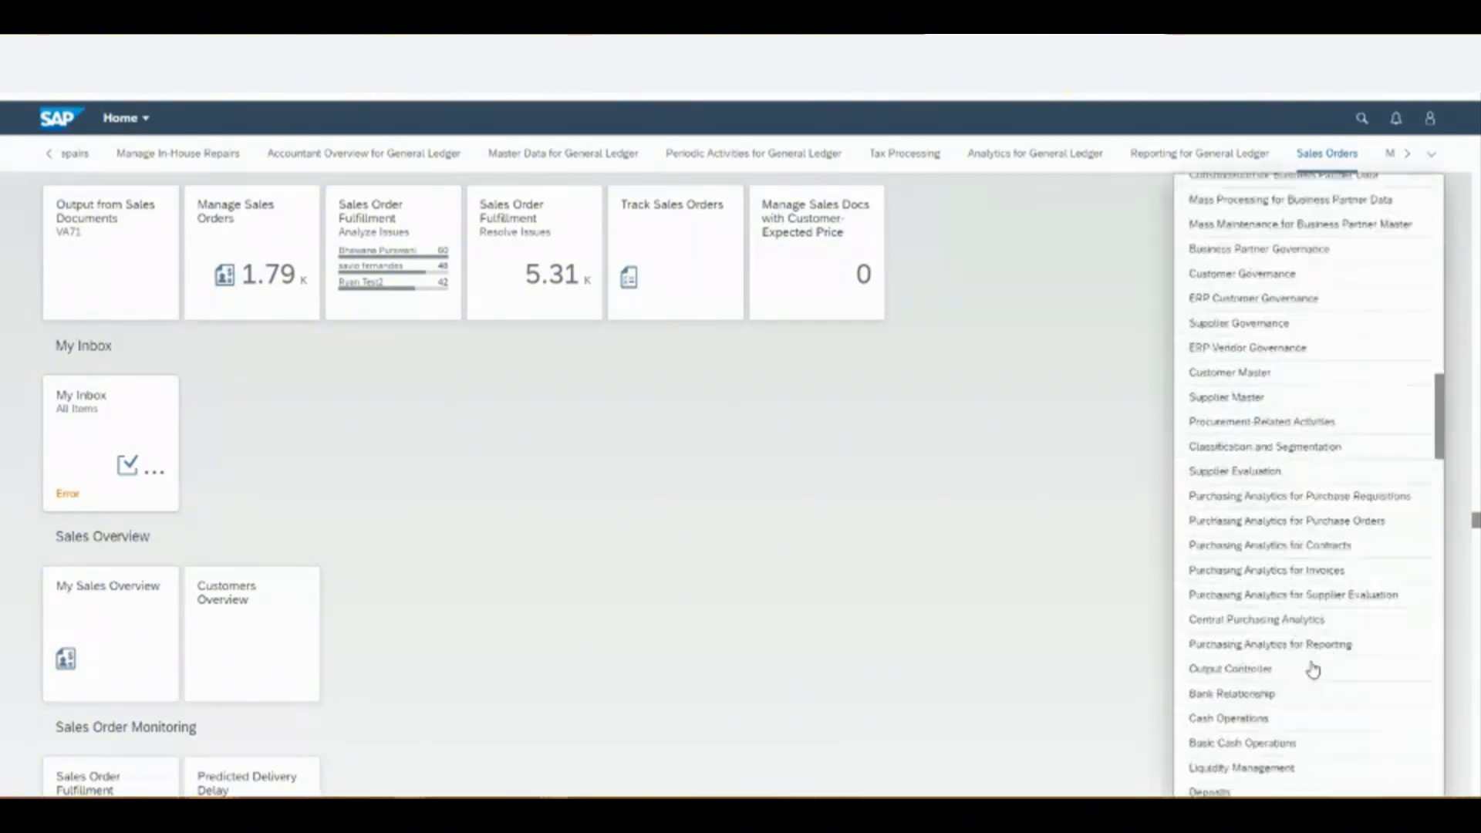
pyautogui.scroll(-6, 1312, 668)
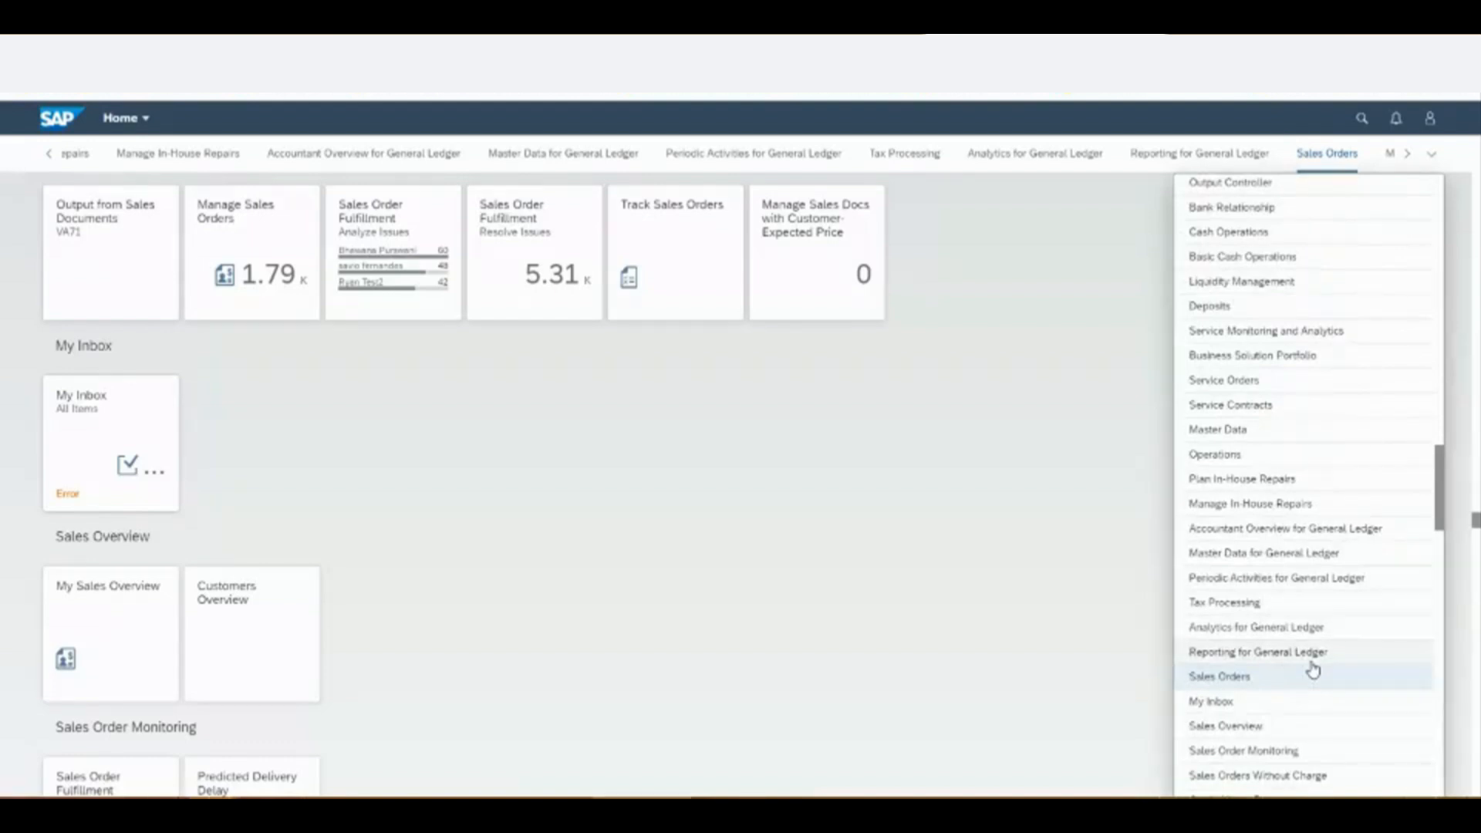
pyautogui.scroll(-3, 1312, 668)
pyautogui.scroll(-5, 1312, 668)
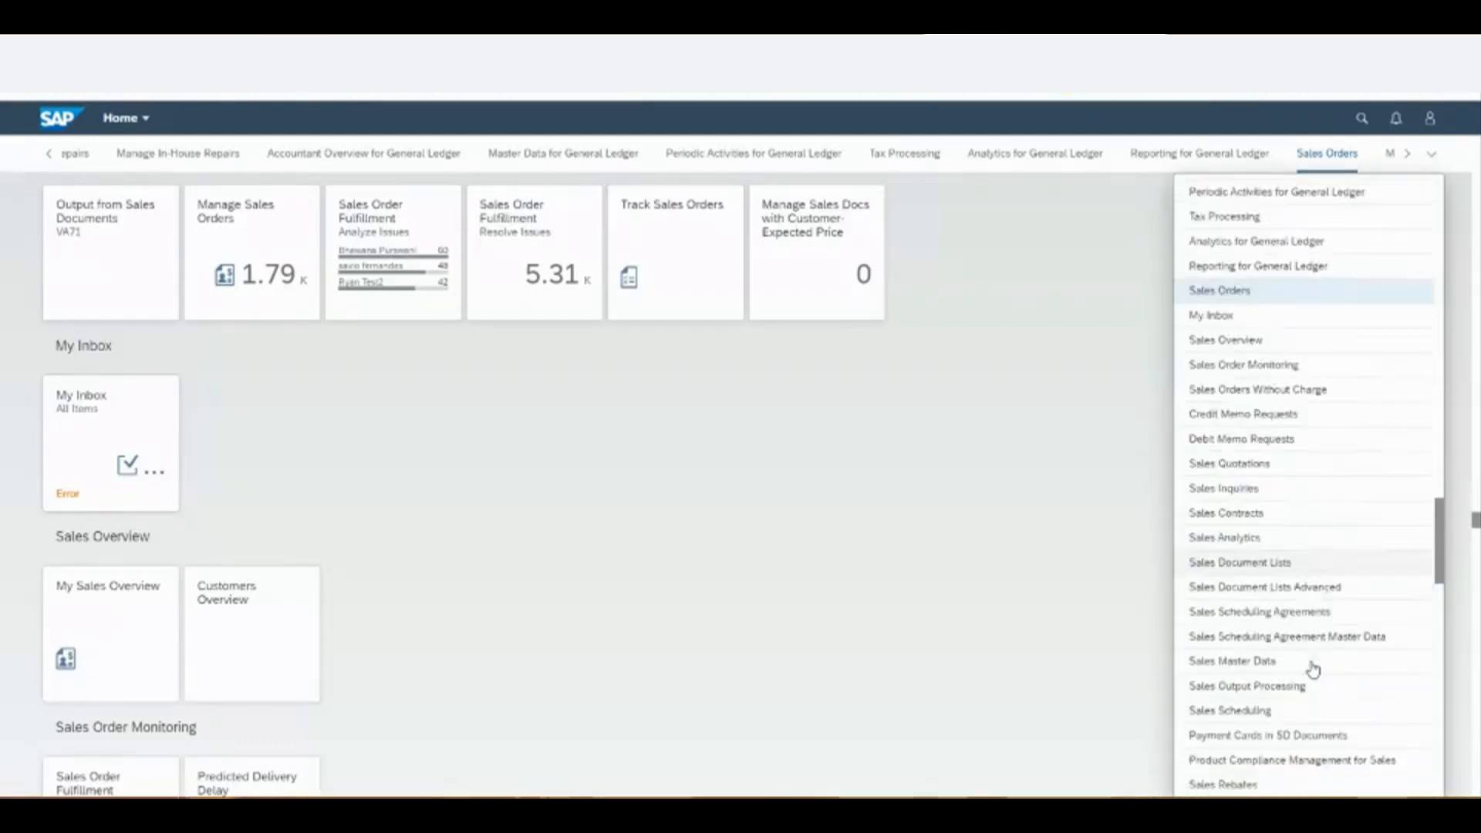
pyautogui.scroll(-2, 1312, 668)
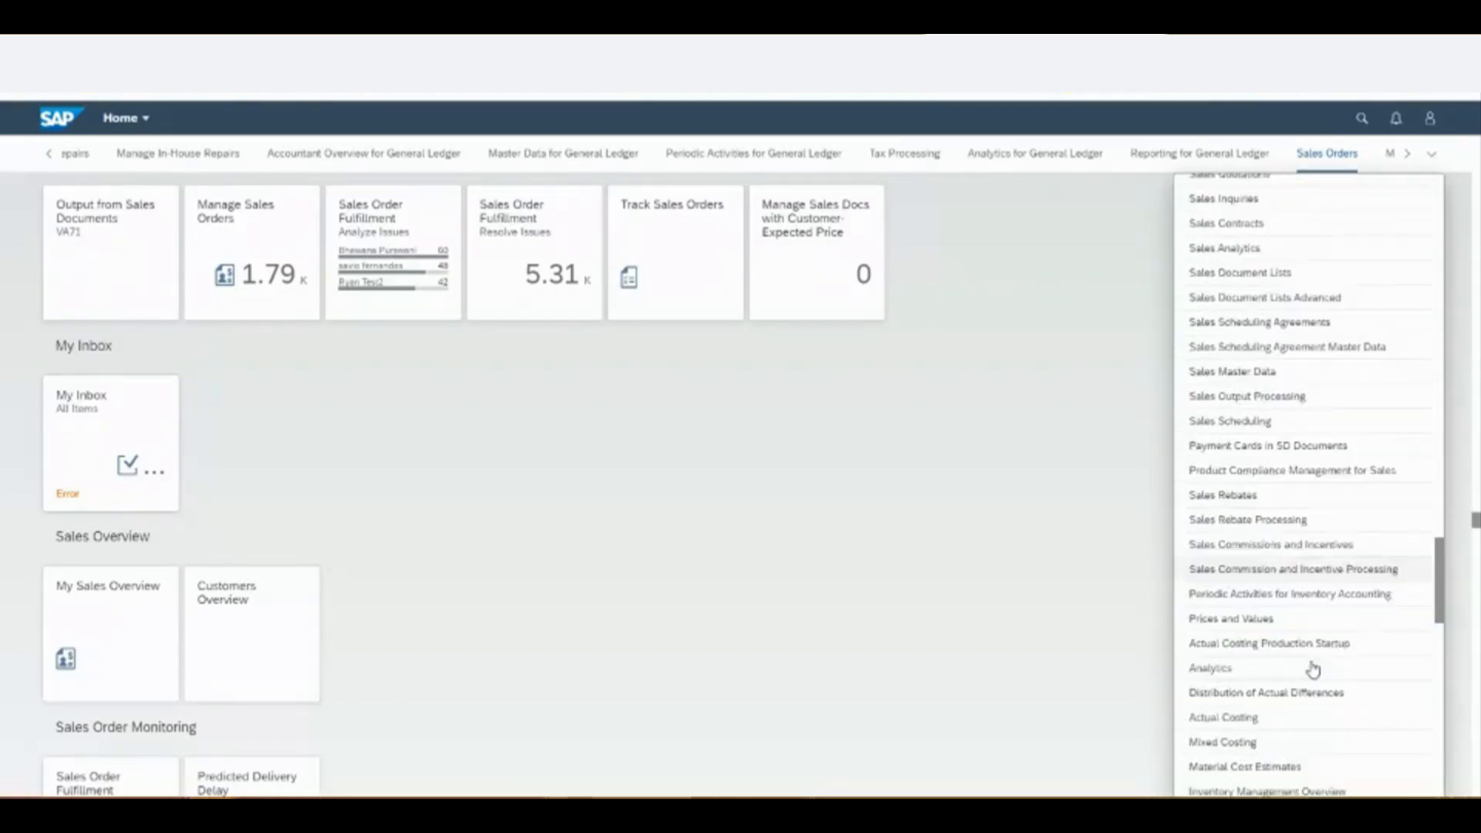
pyautogui.scroll(-3, 1312, 669)
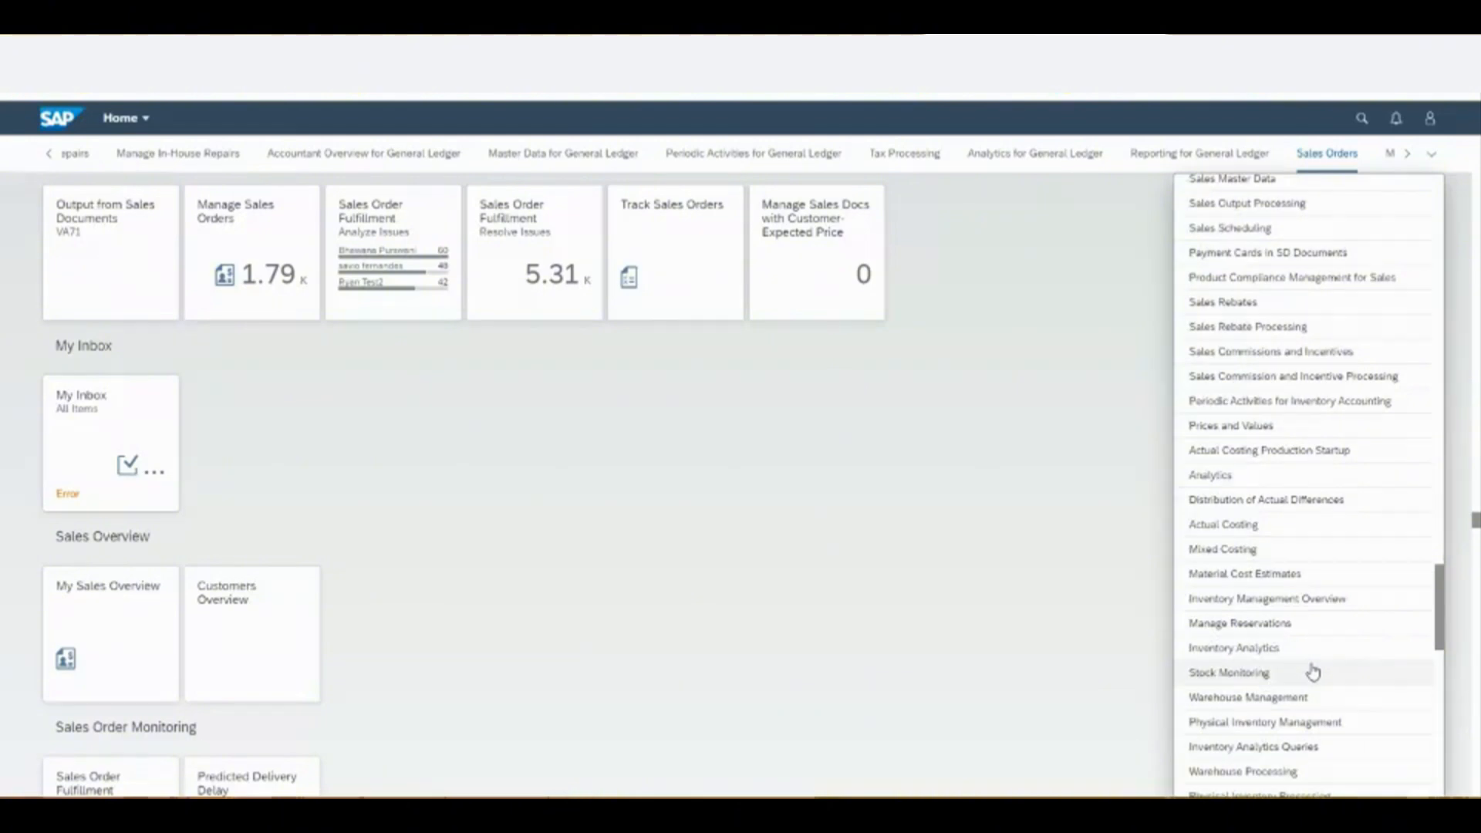
# - Search for quotations and open the Manage Sales Quotations app
pyautogui.click(1363, 121)
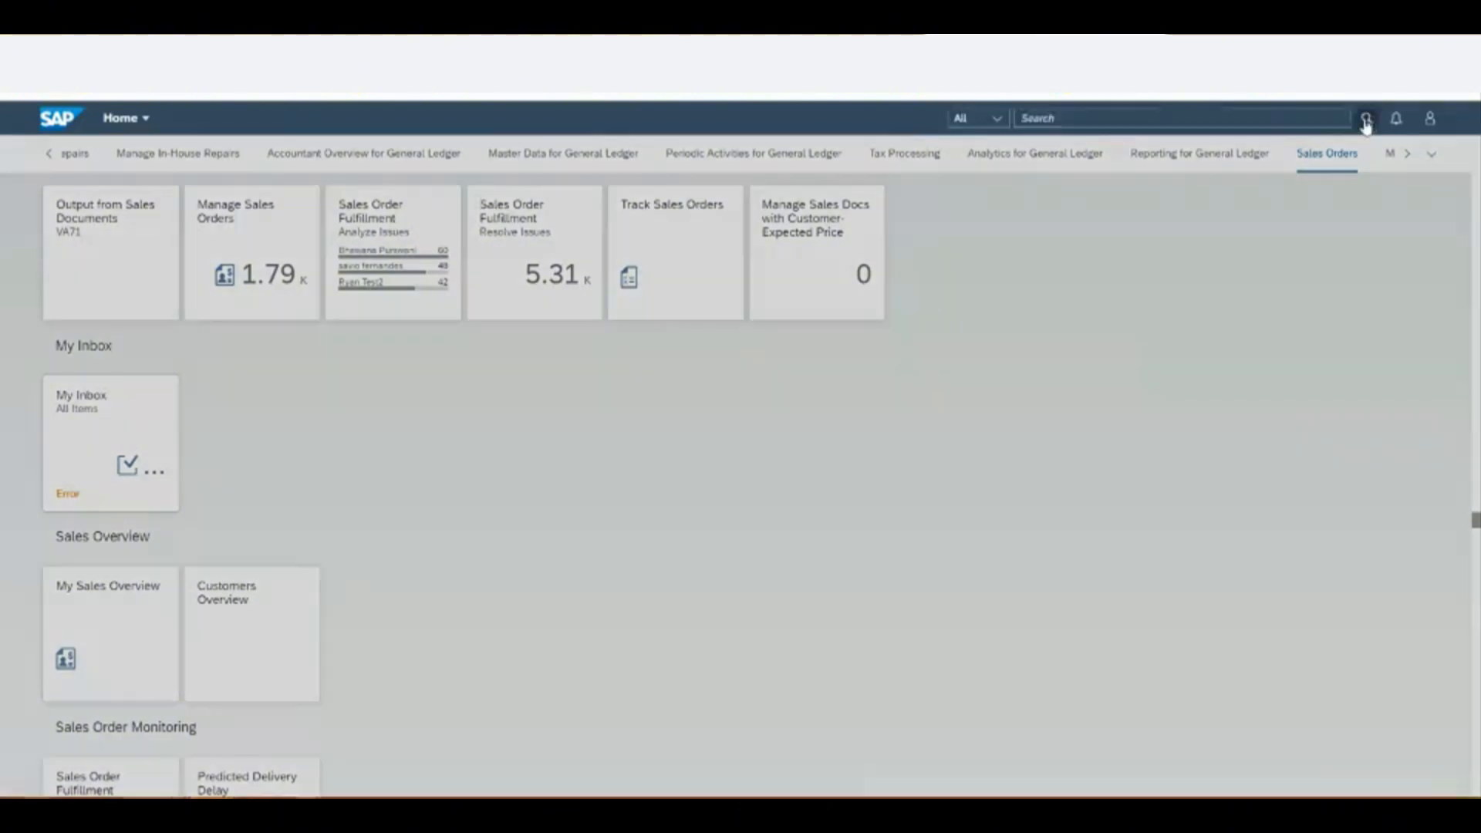
pyautogui.write('qu')
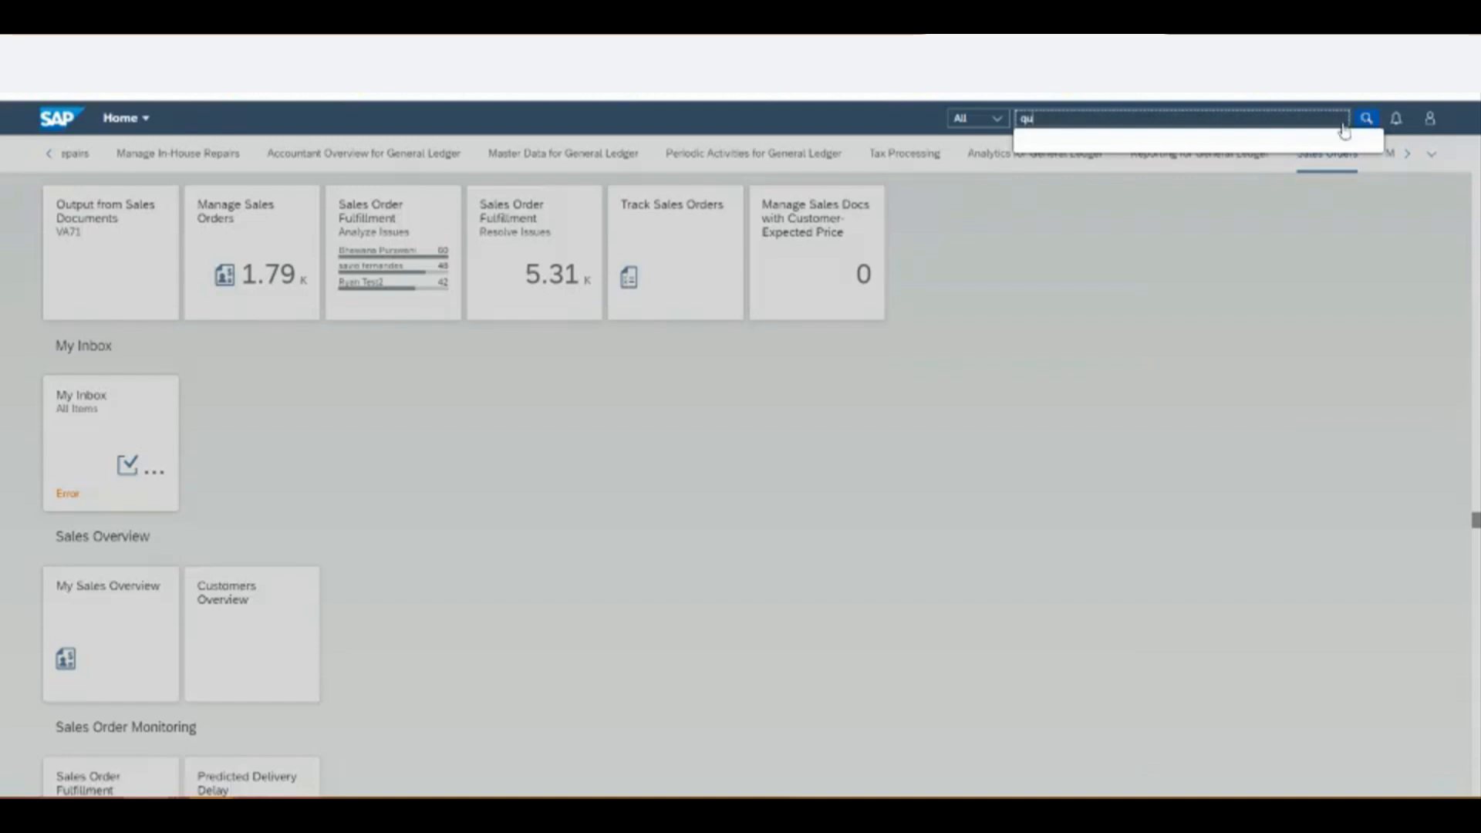
pyautogui.write('o')
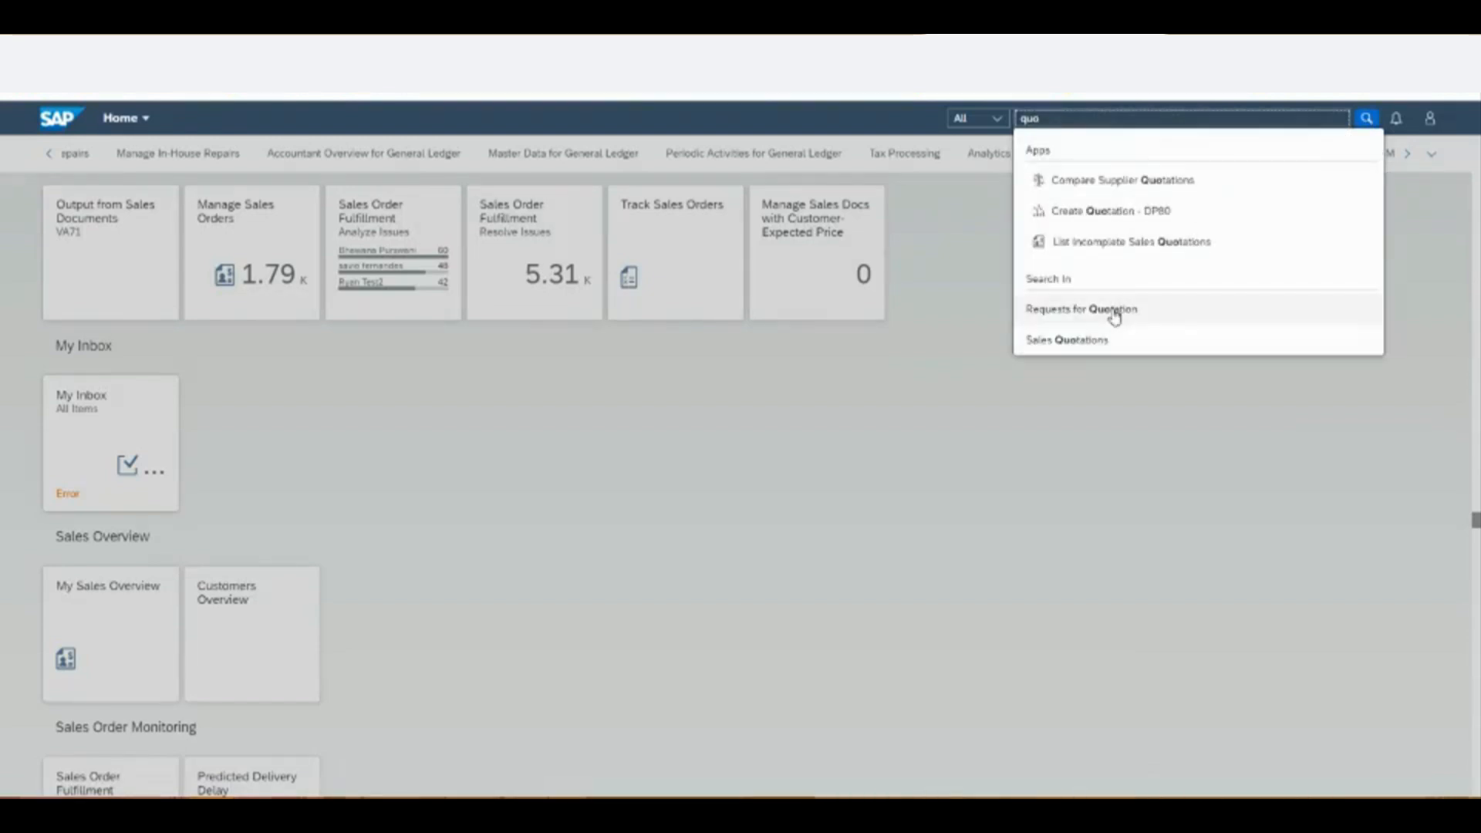
pyautogui.write('ta')
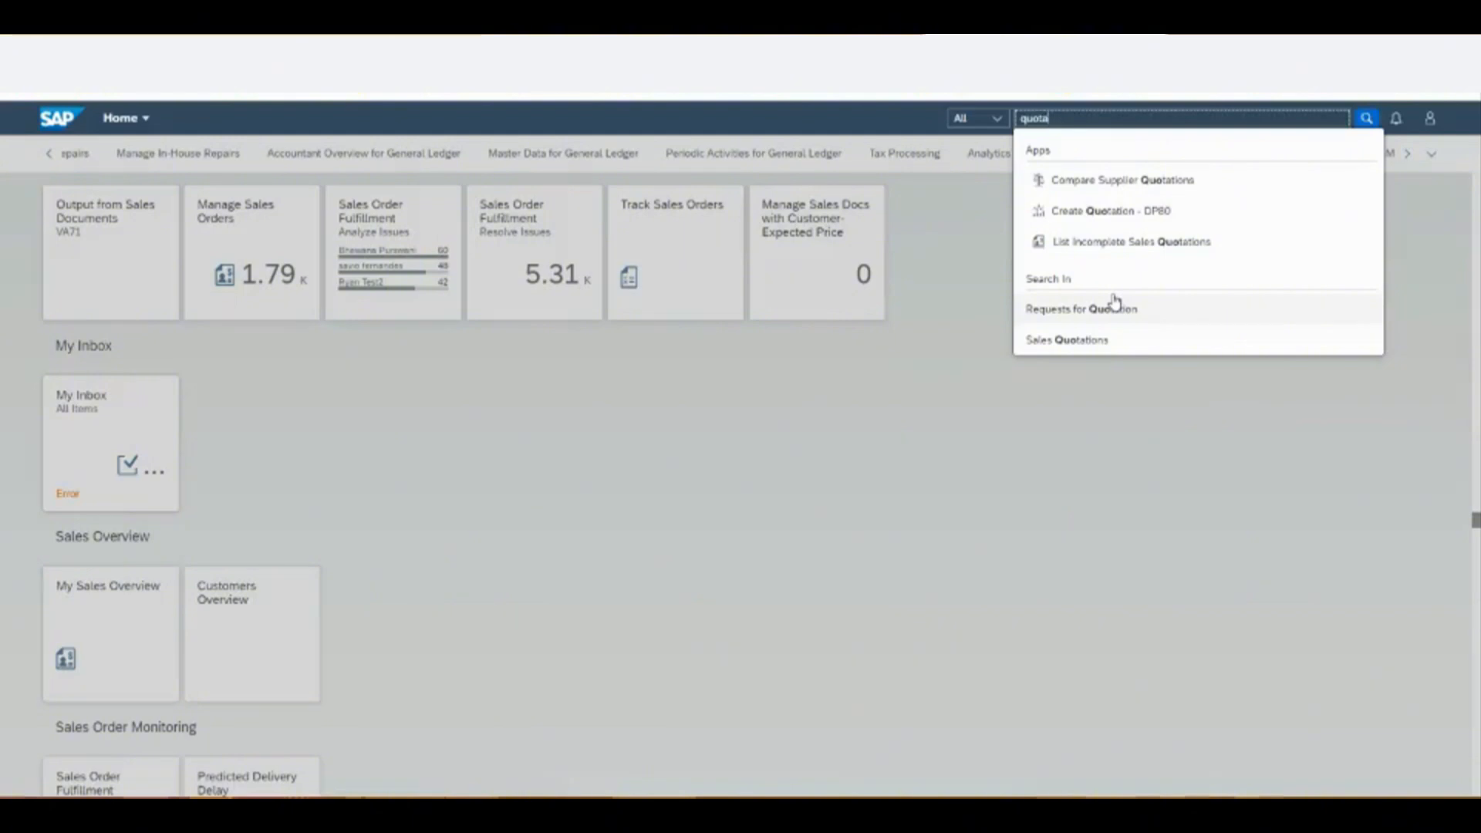
pyautogui.write('t')
pyautogui.click(1115, 301)
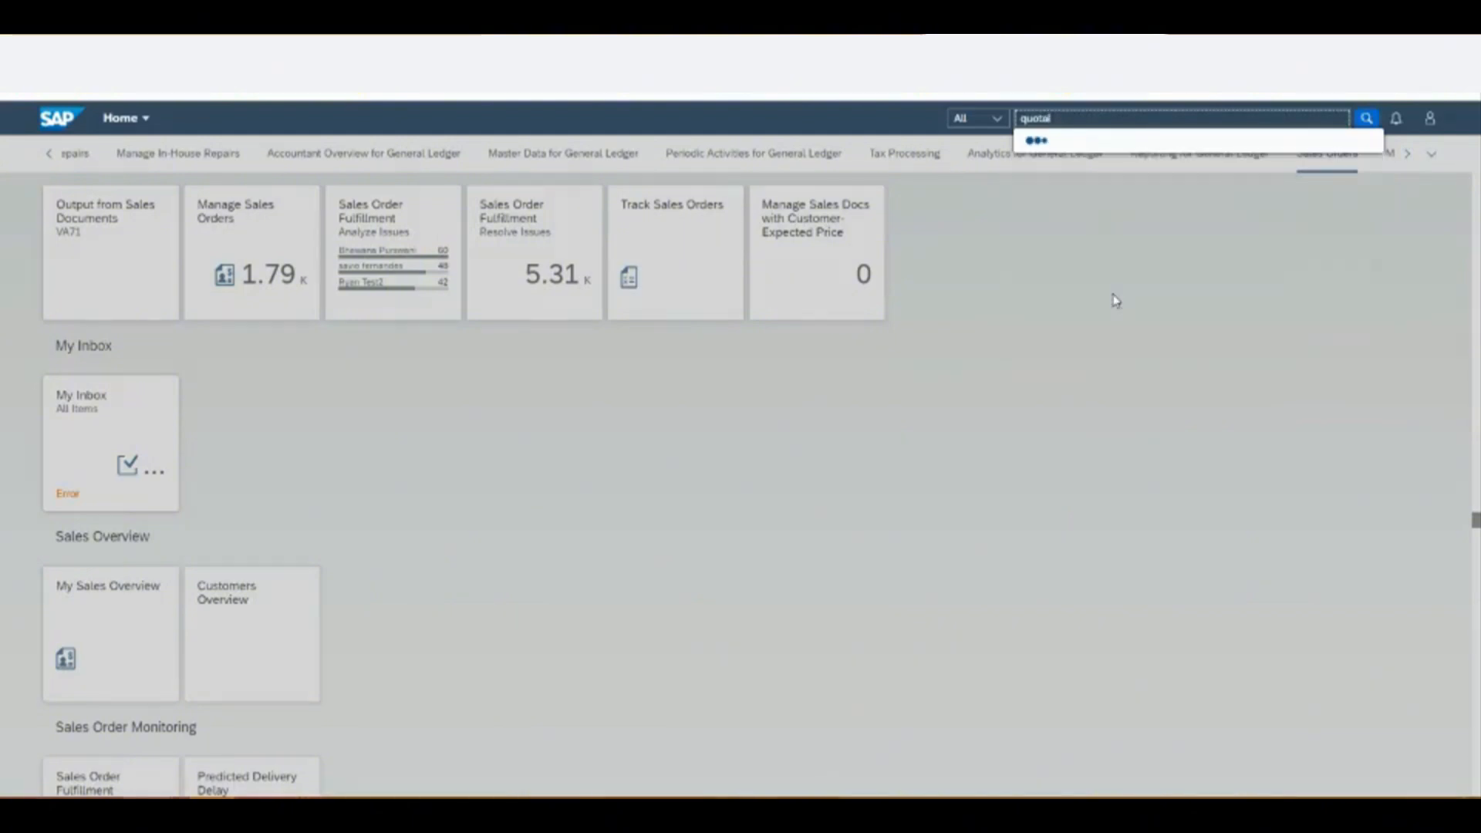
pyautogui.press('BackSpace')
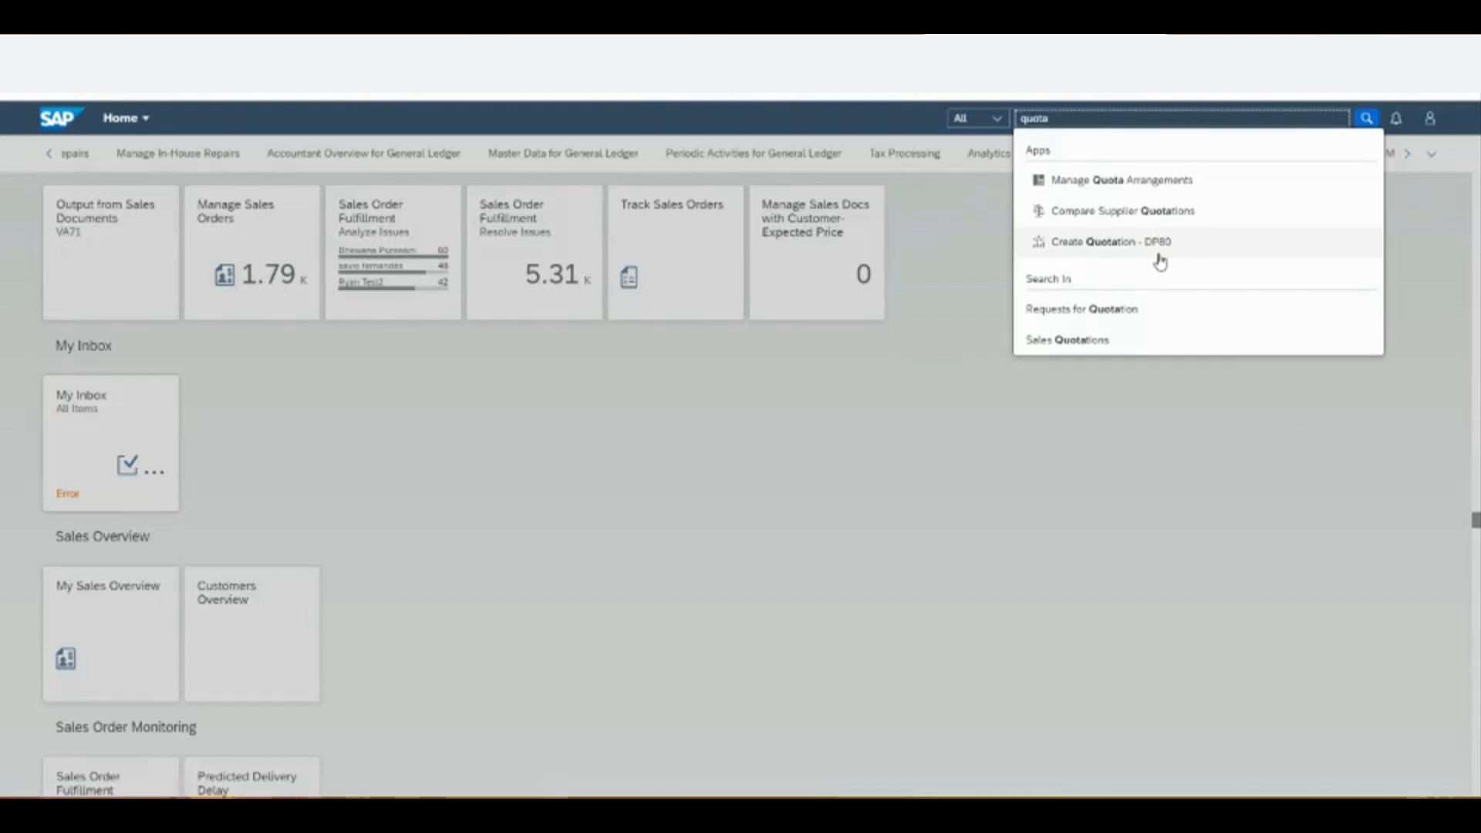
pyautogui.write('tions')
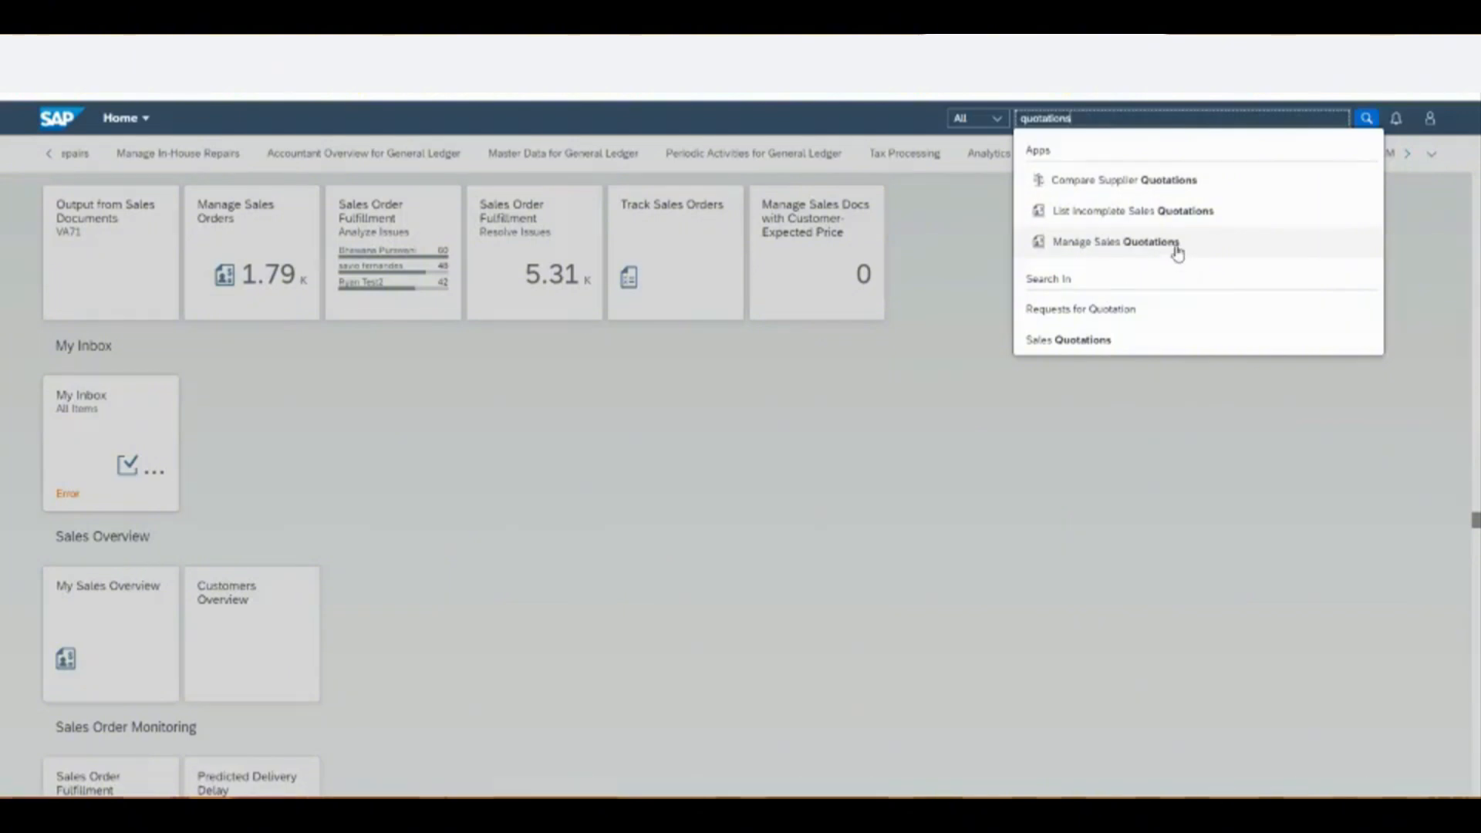
pyautogui.click(1133, 244)
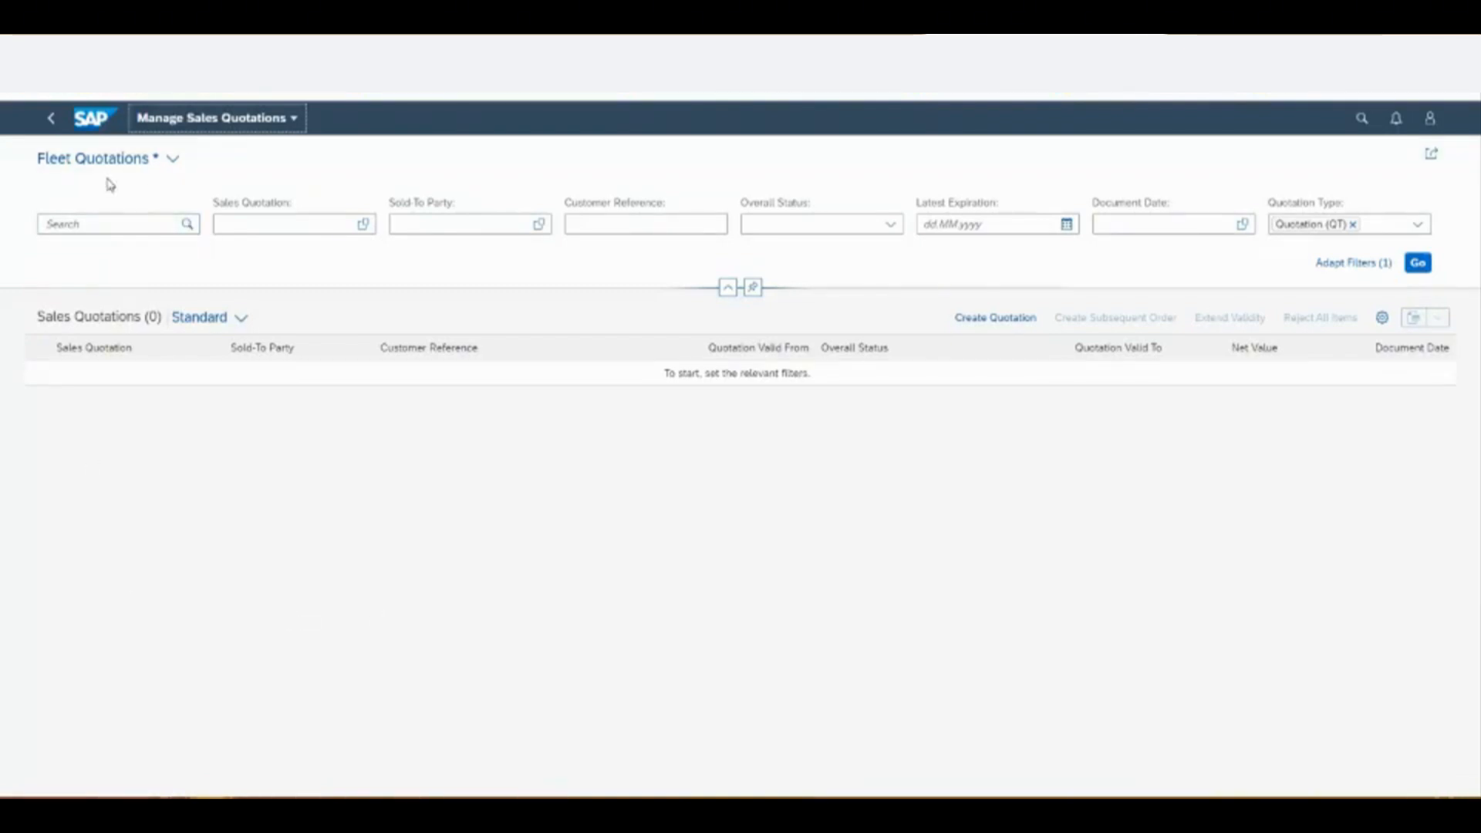
# - Switch to the Repair Quotations view and load its list of quotations
pyautogui.click(172, 159)
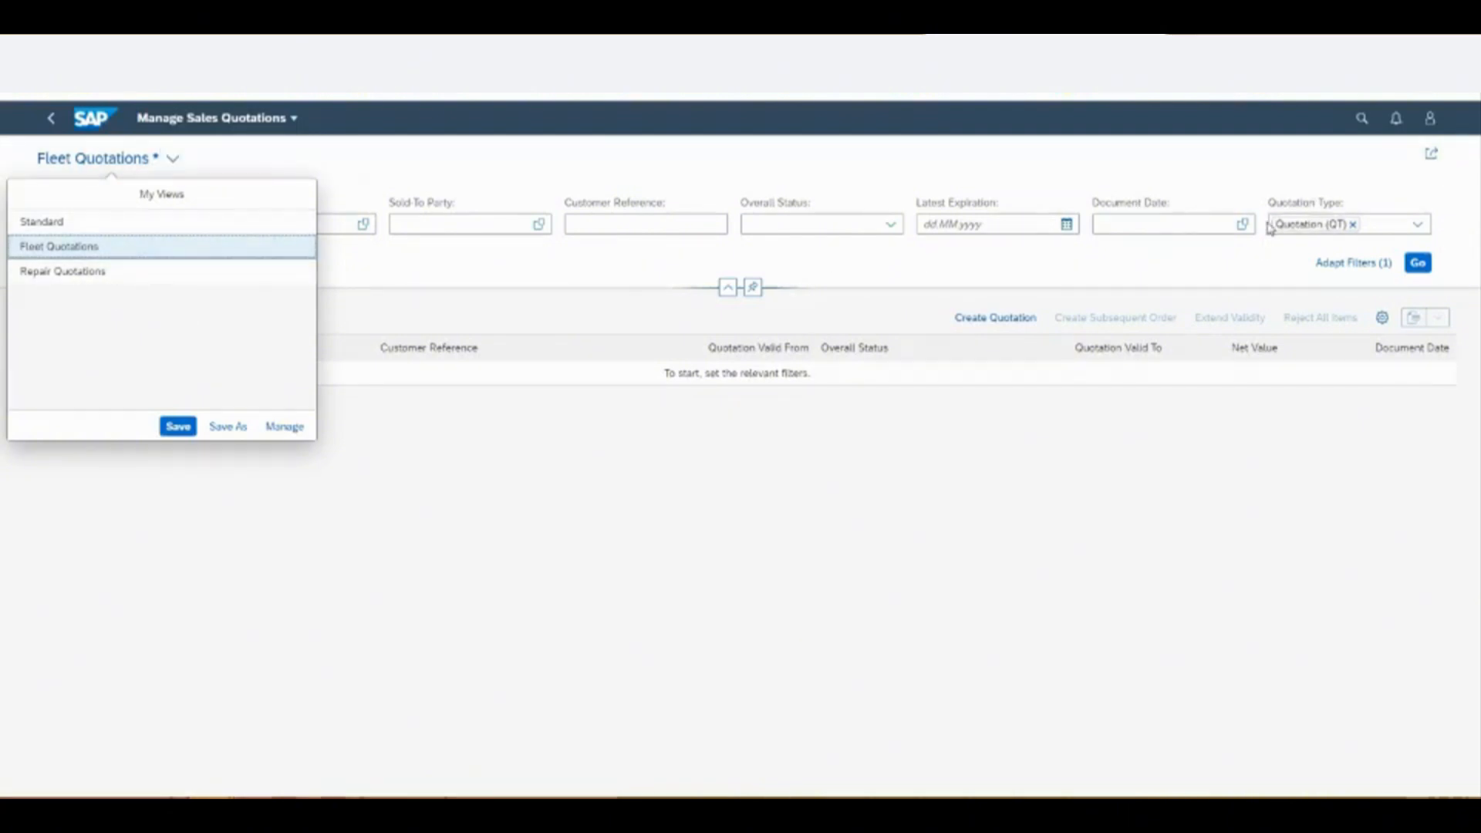
pyautogui.click(1308, 228)
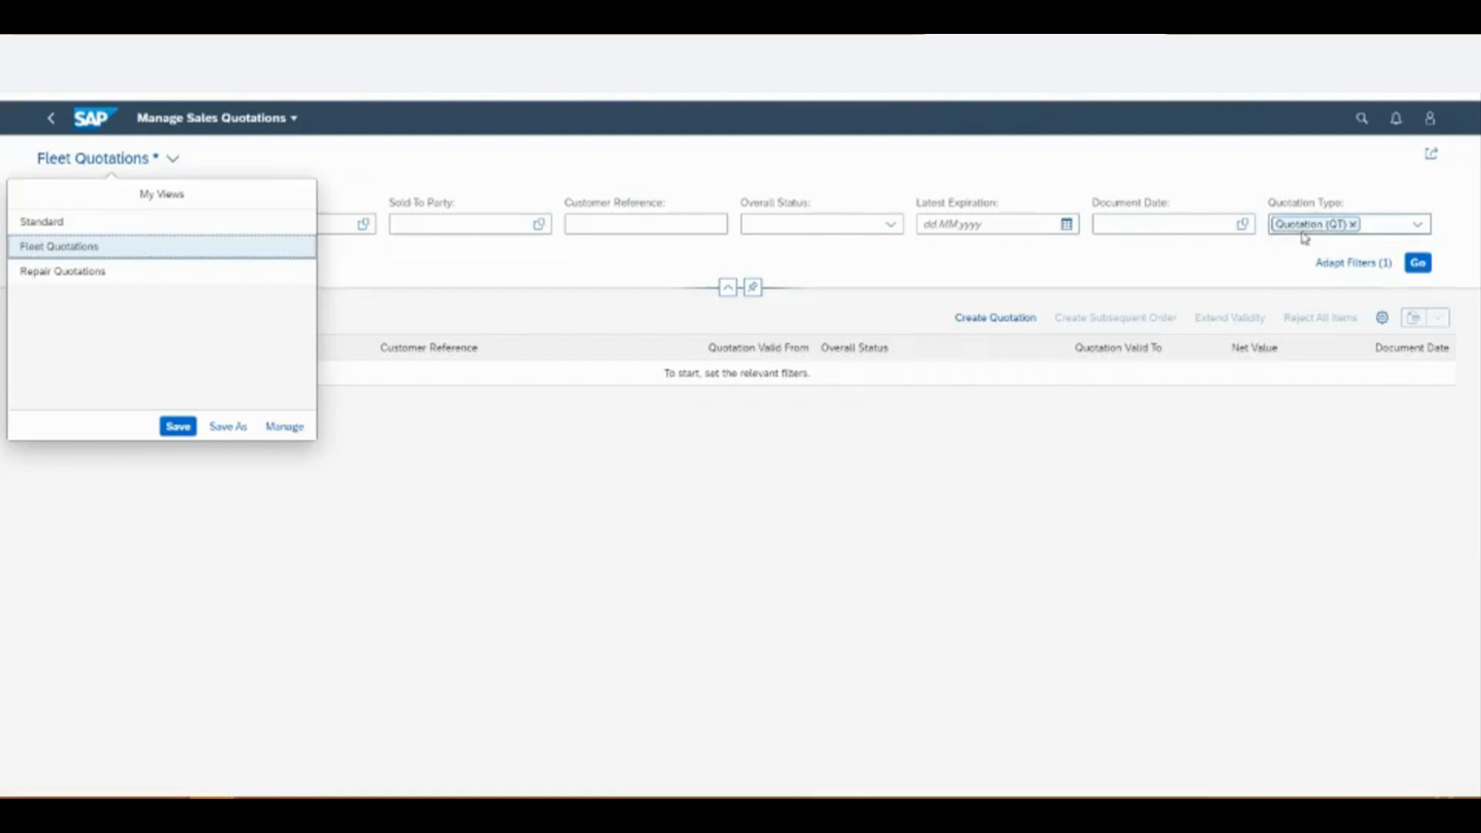
pyautogui.click(25, 276)
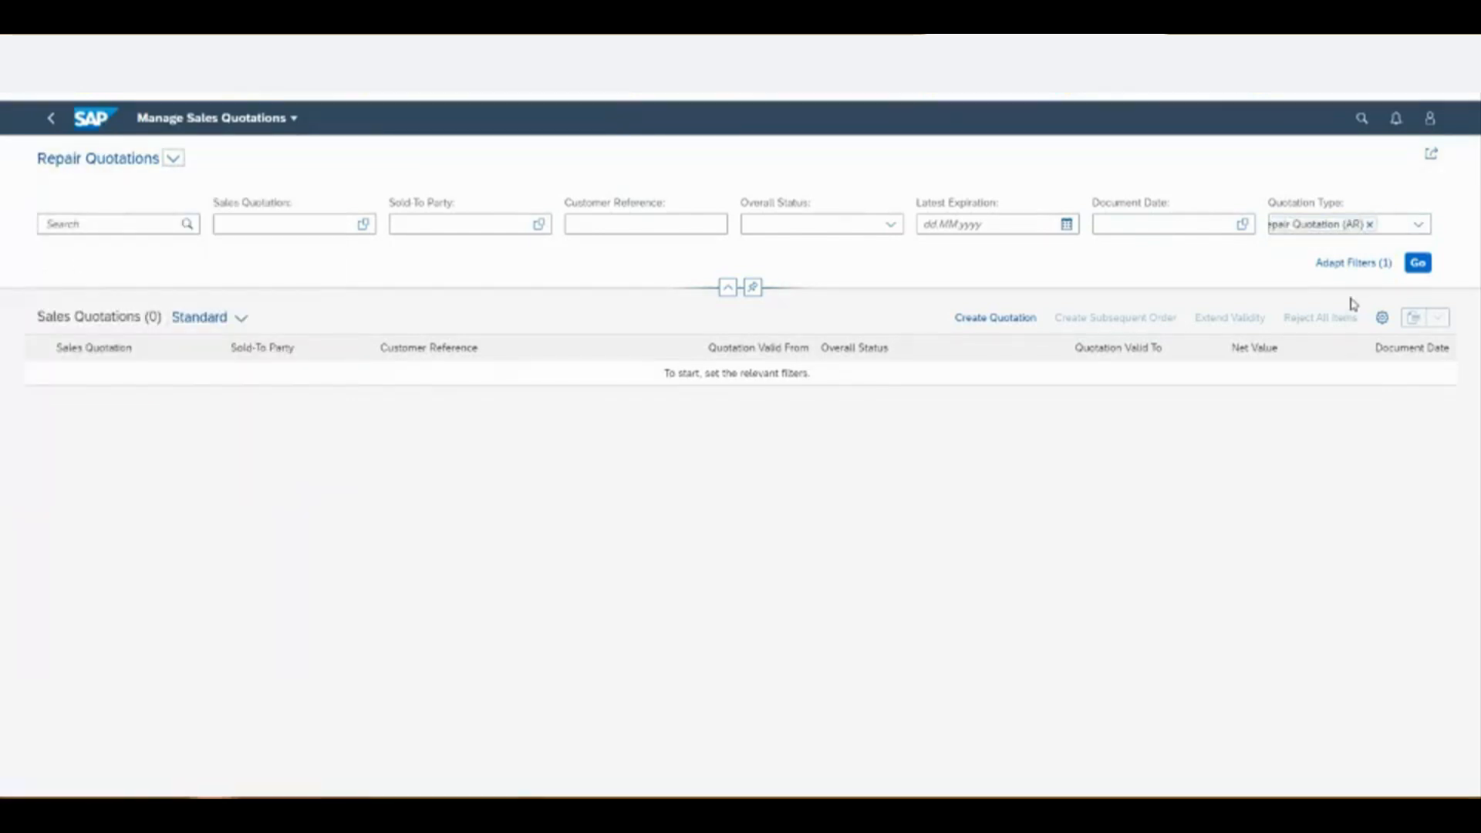
pyautogui.click(1417, 263)
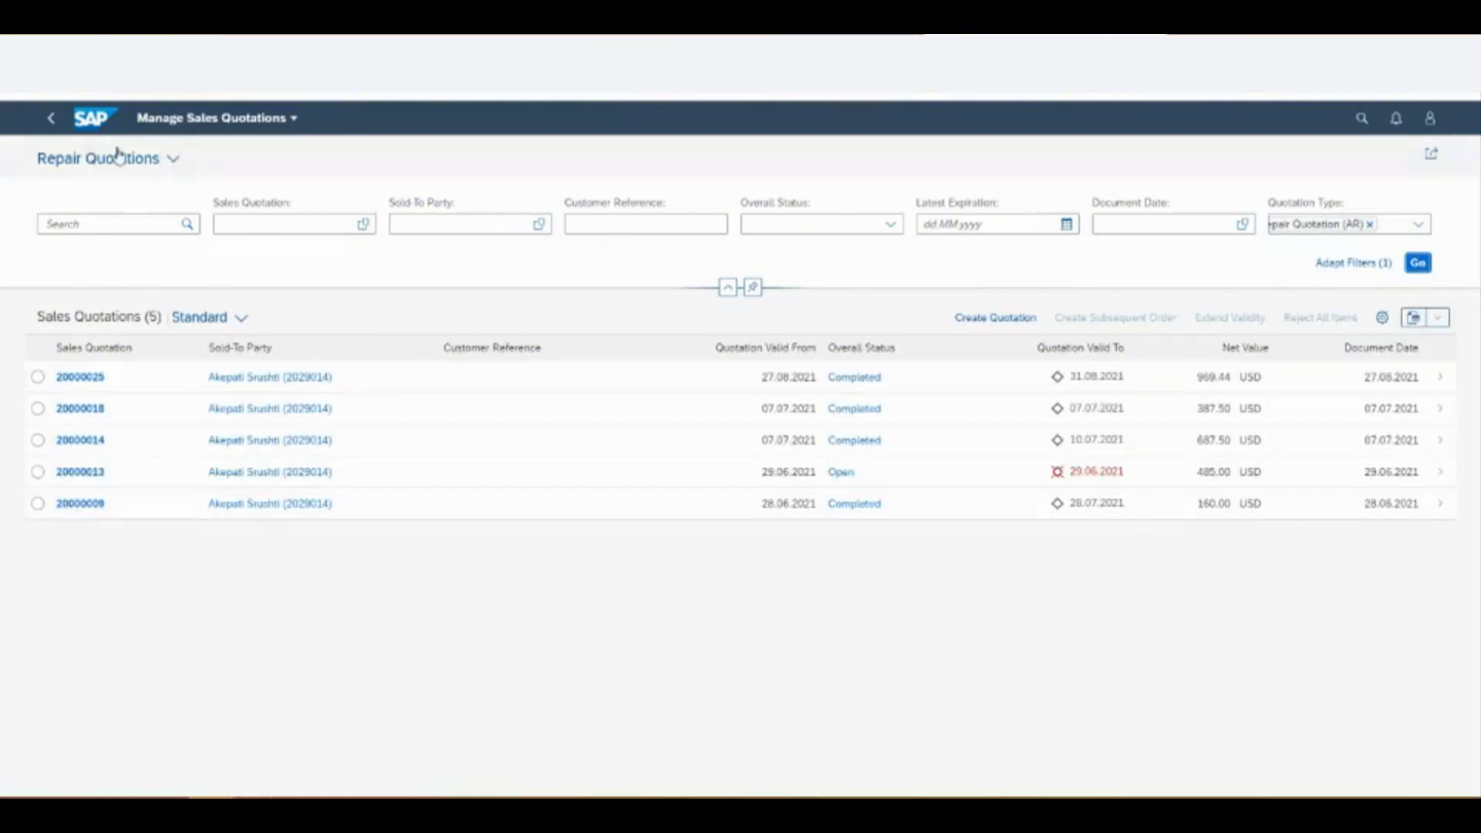
# - Switch back to the Fleet Quotations view and load the quotations of type QT
pyautogui.click(172, 157)
pyautogui.click(73, 247)
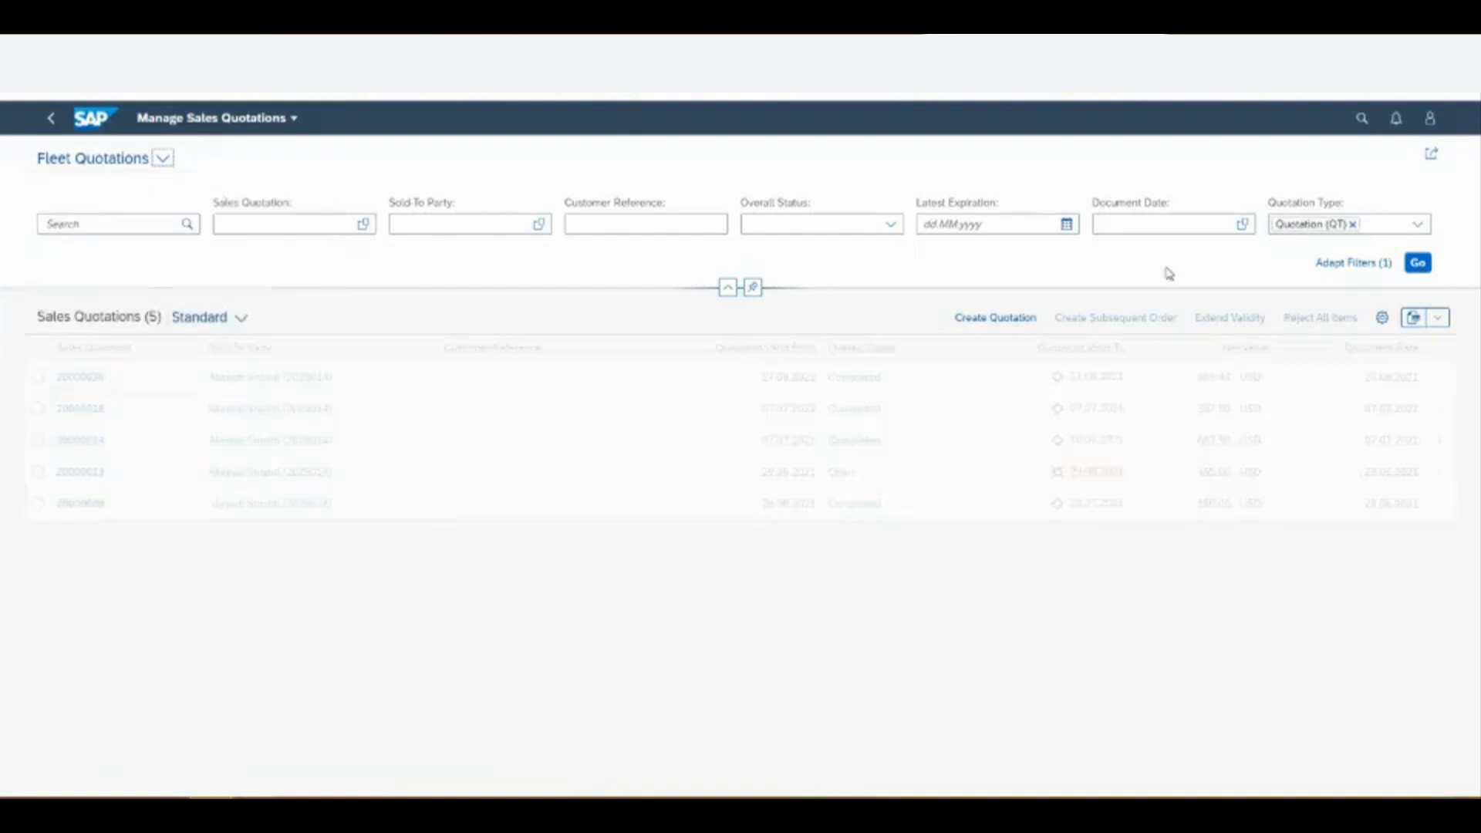
pyautogui.click(1418, 262)
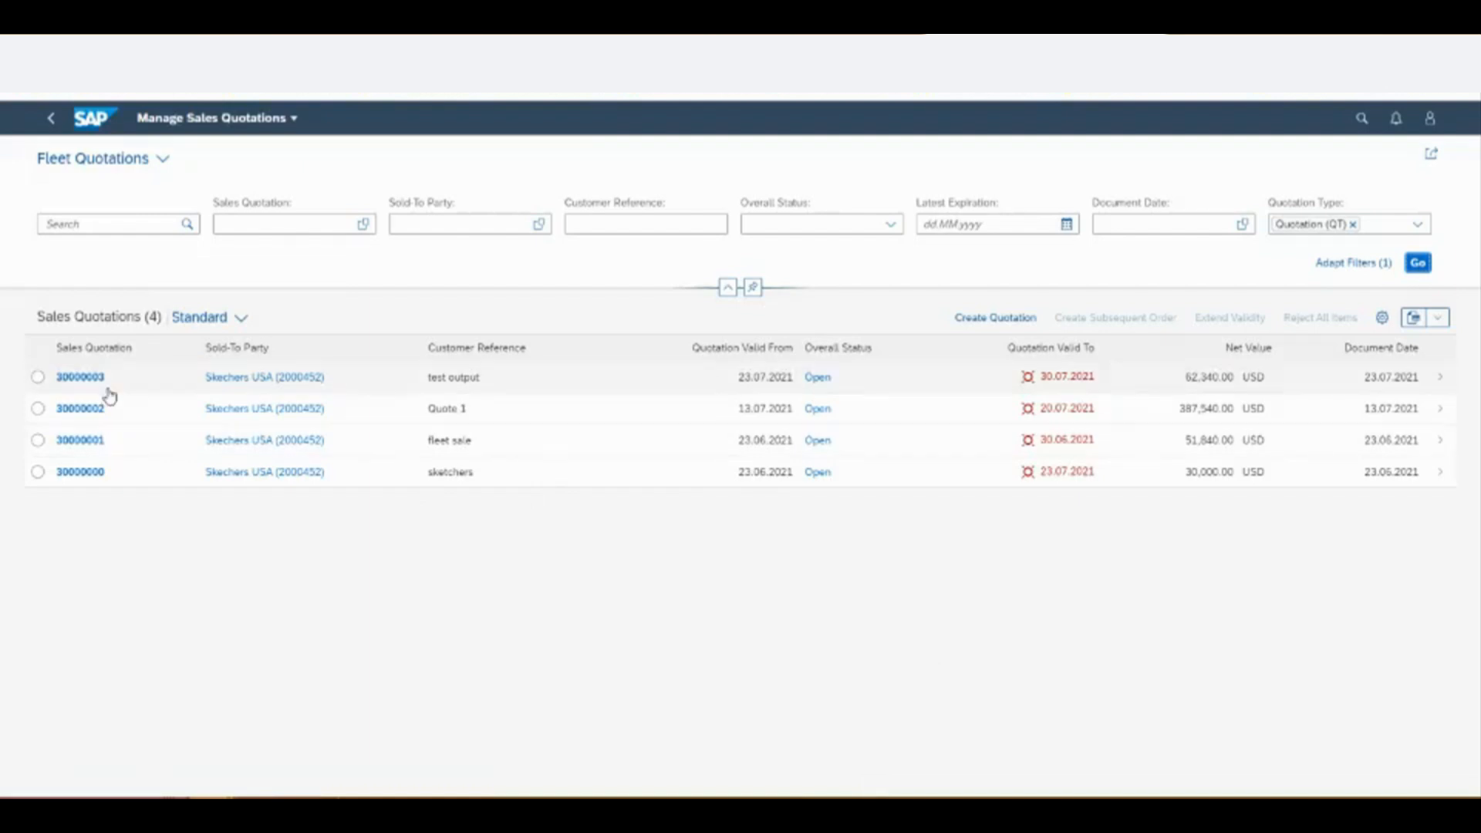
# - Start a new quotation with quotation type QT and the prefilled sales area, and continue to its overview
pyautogui.click(1008, 324)
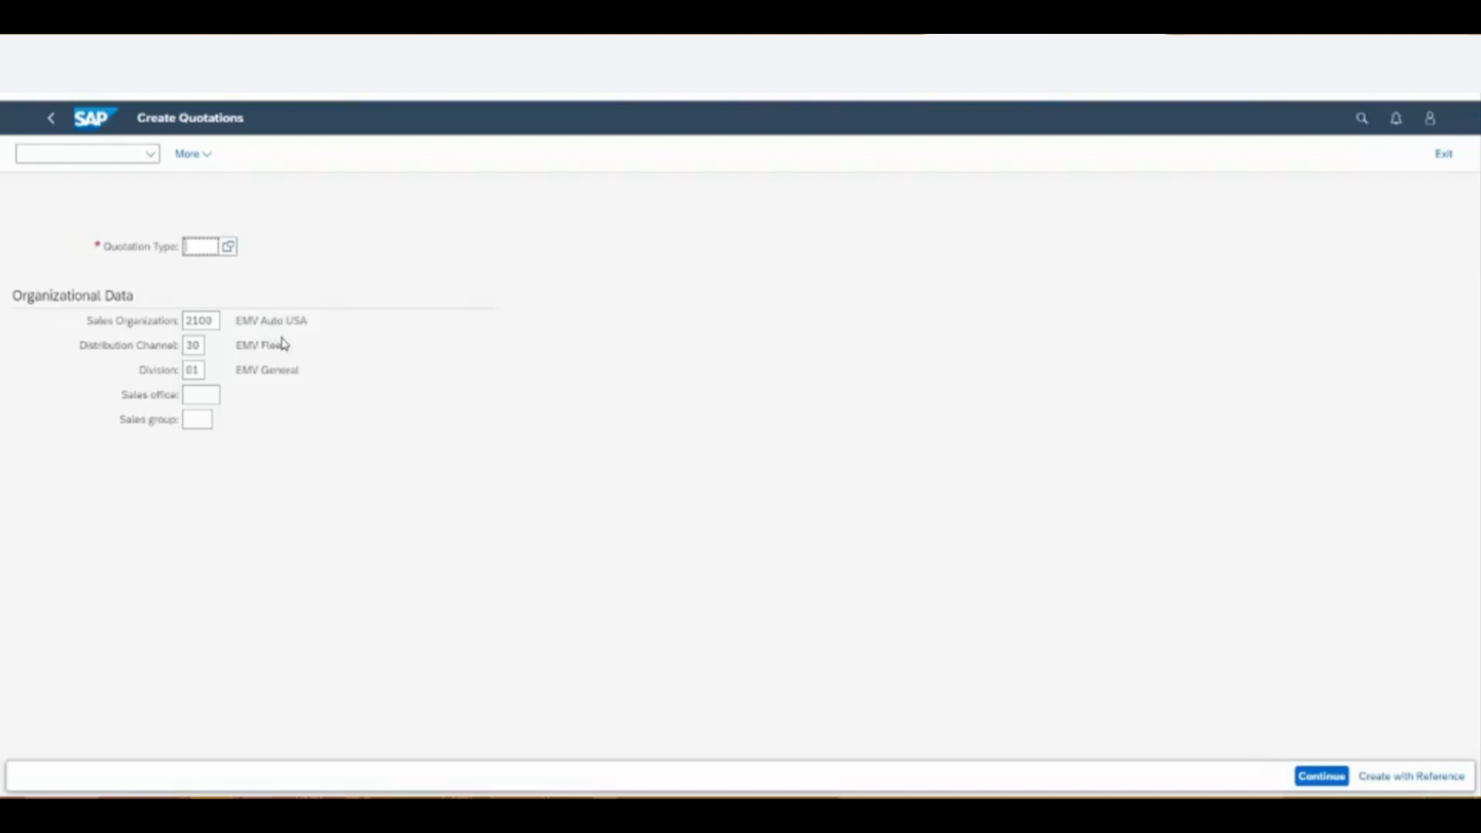
pyautogui.write('Q')
pyautogui.press('BackSpace')
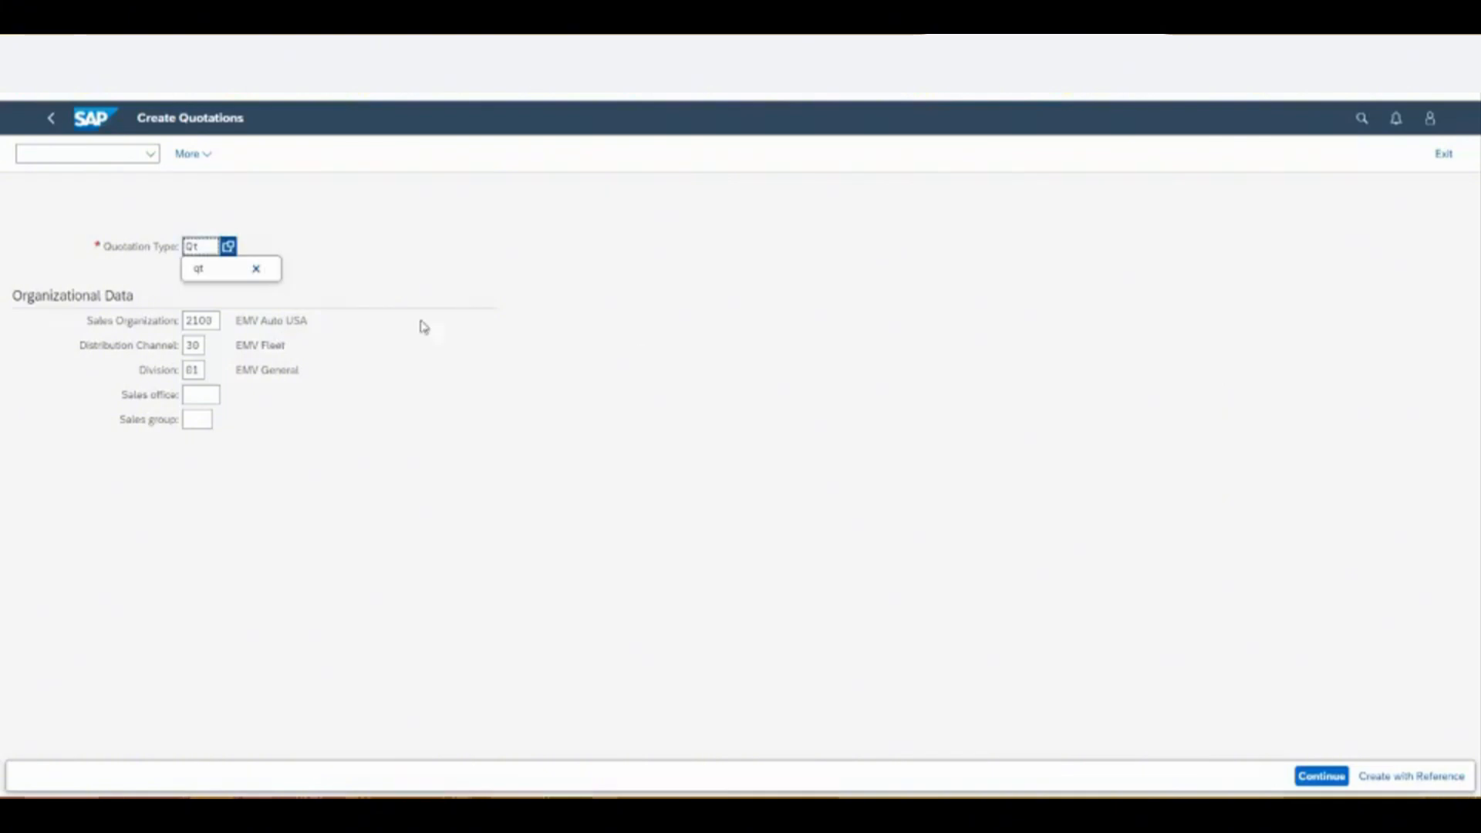
pyautogui.click(199, 269)
pyautogui.click(1321, 776)
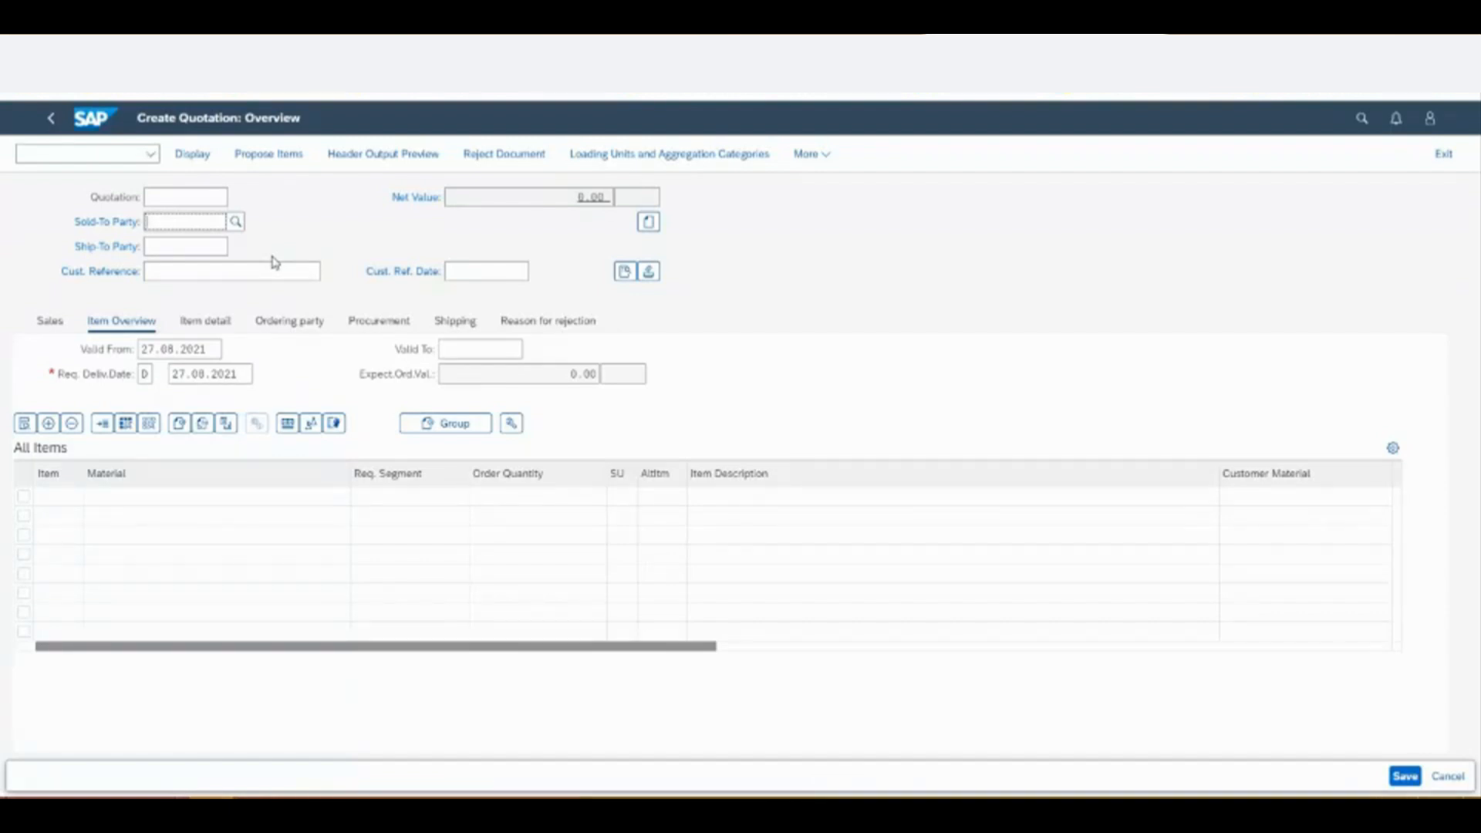
# - Set the quotation's sold-to party to Skechers USA and enter "quote Aug 27" as the customer reference
pyautogui.write('sk')
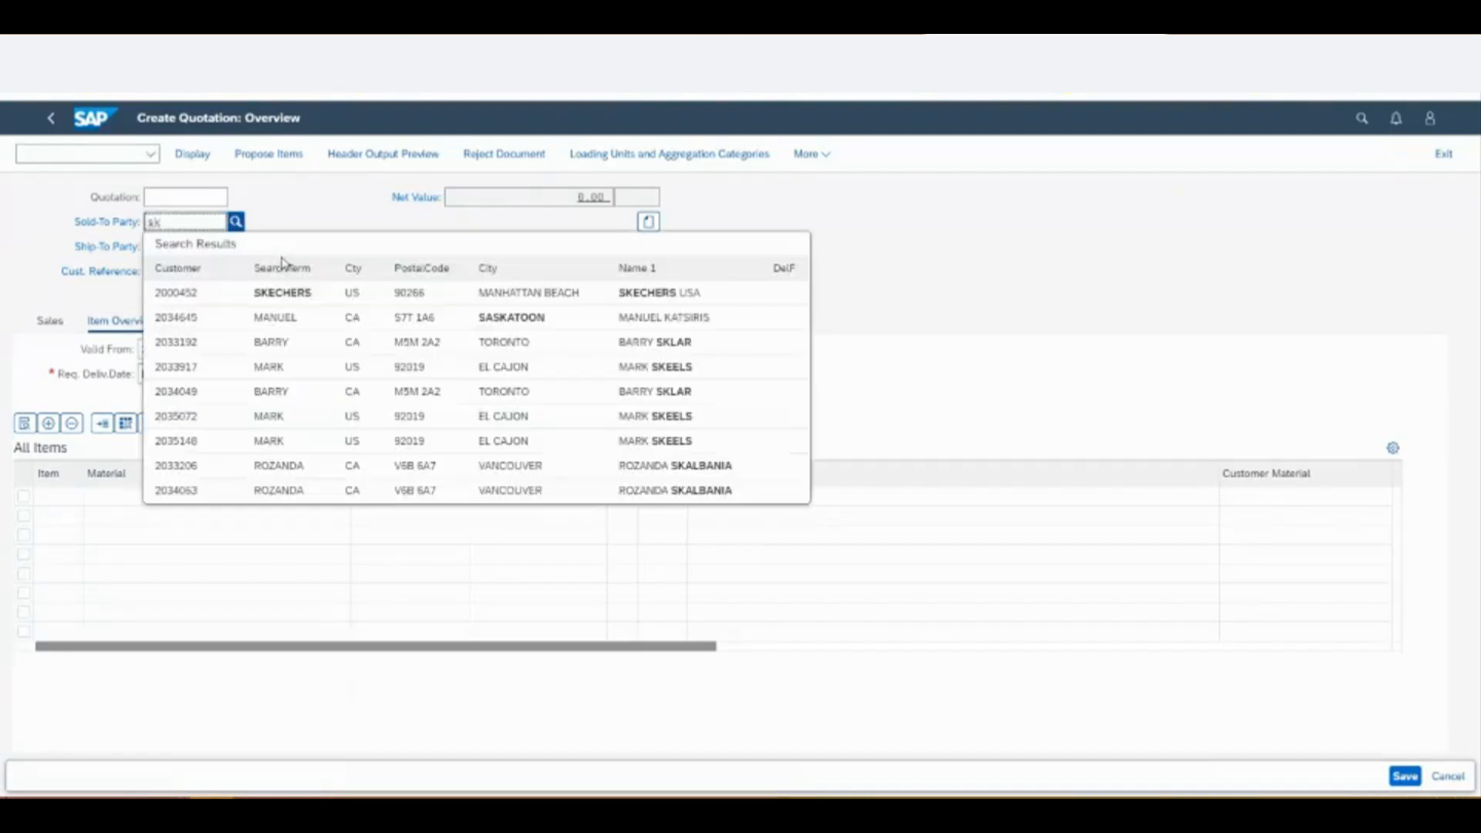
pyautogui.click(263, 302)
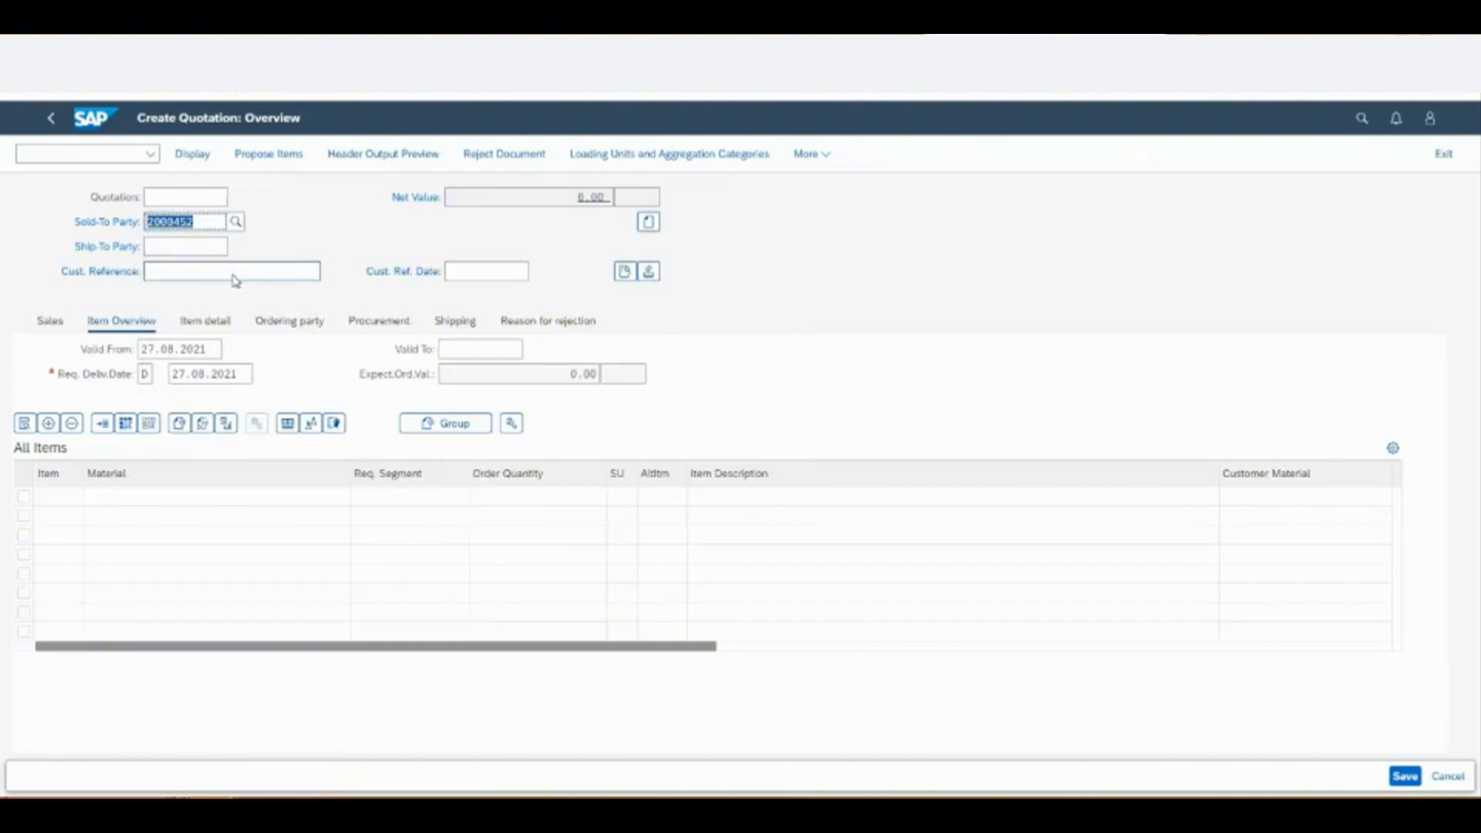
pyautogui.click(231, 275)
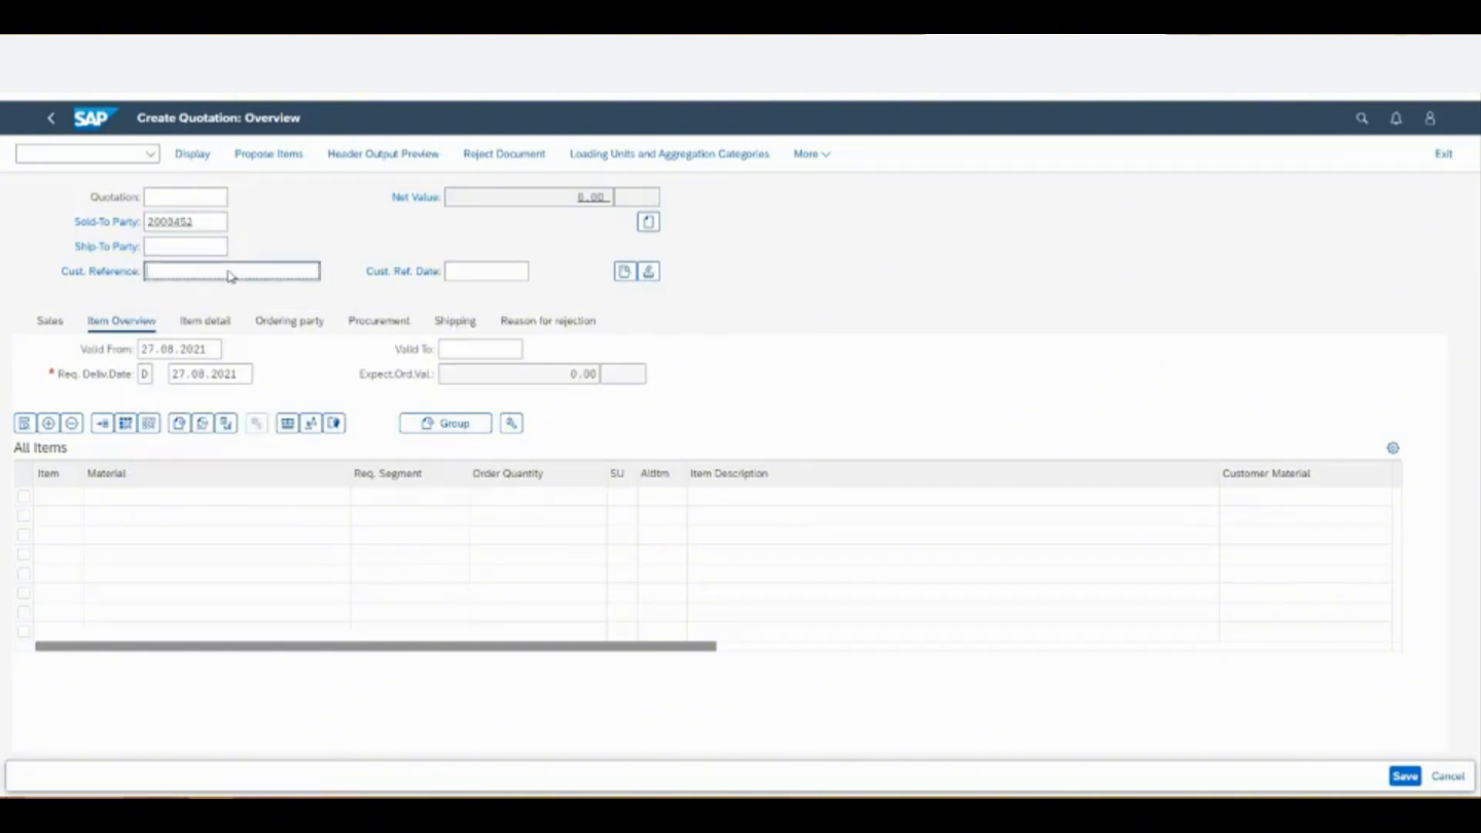
pyautogui.write('quote Aug 27')
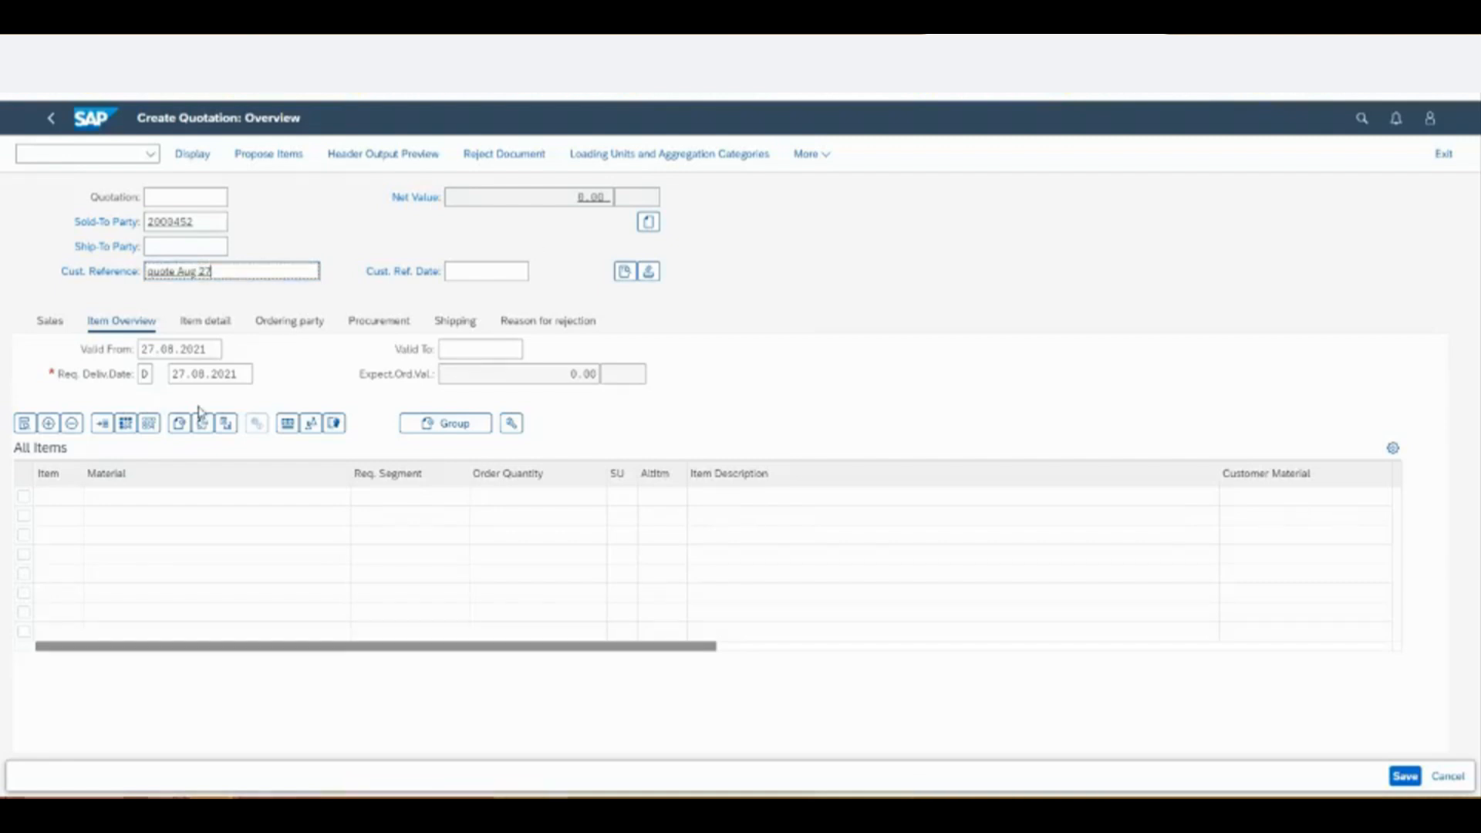
# - Add the EV Solo Car, material 1000211, as the first item with an order quantity of 5
pyautogui.click(228, 497)
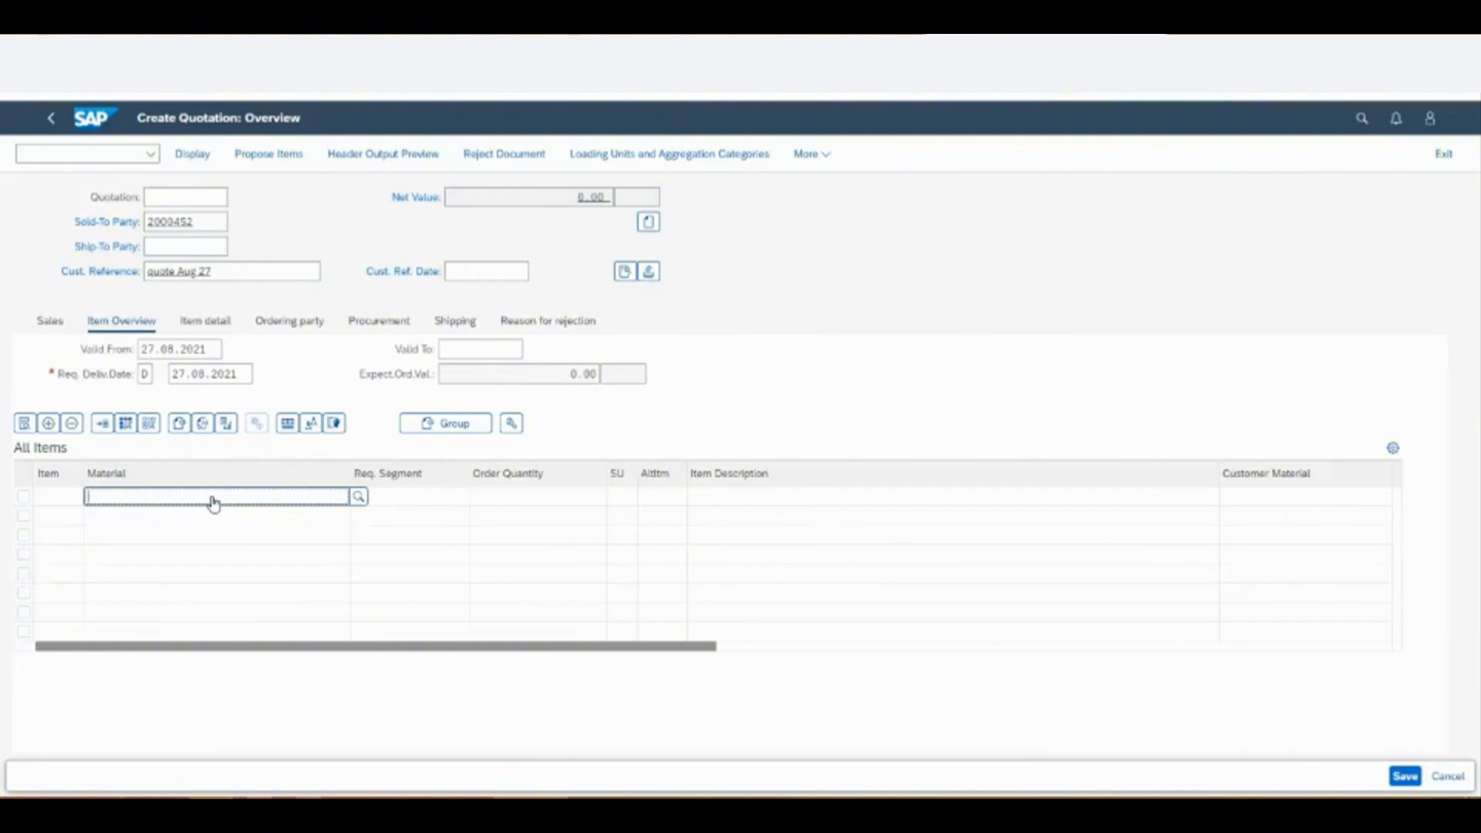
pyautogui.write('so1')
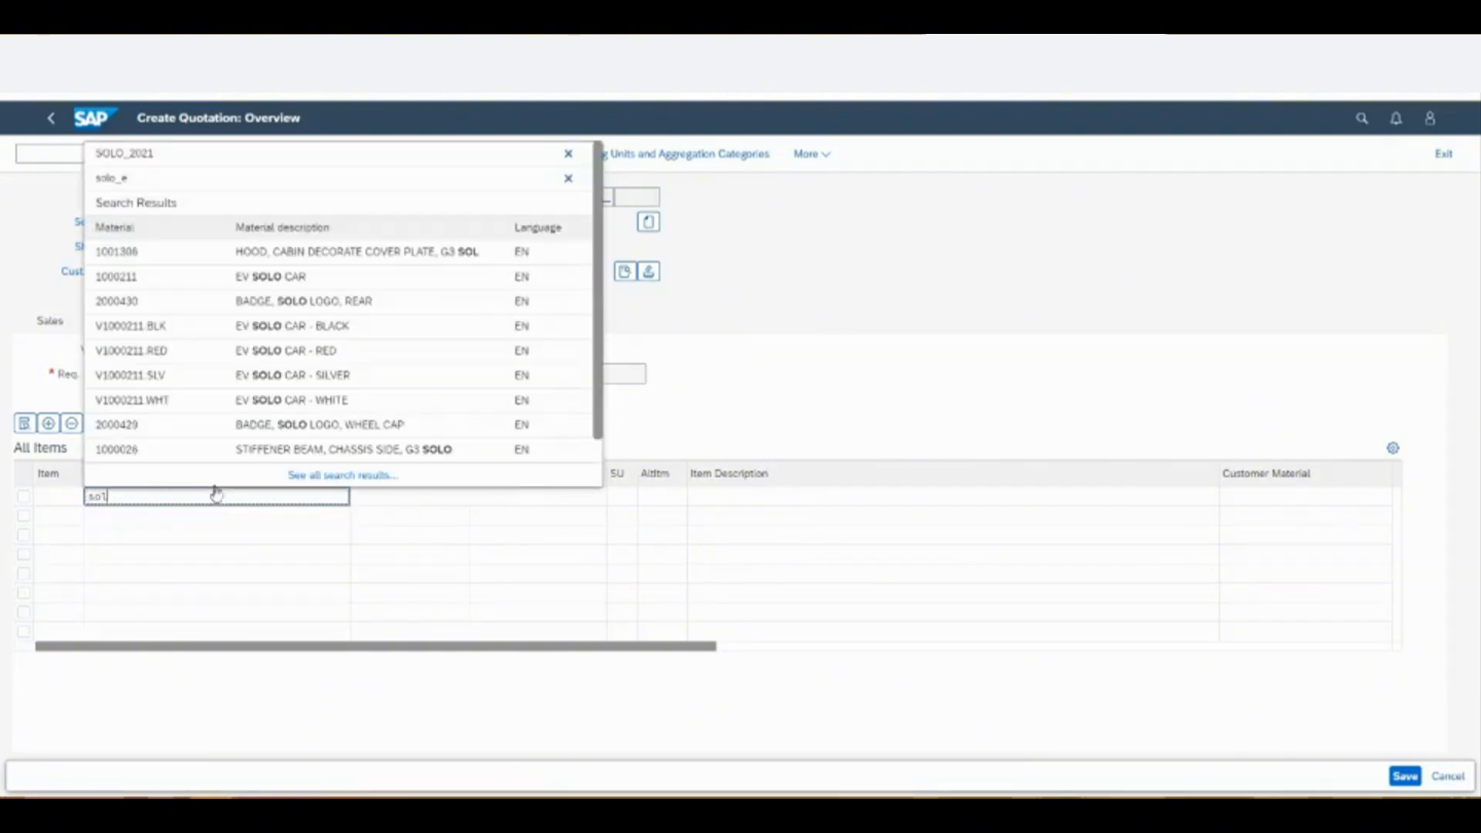
pyautogui.click(205, 284)
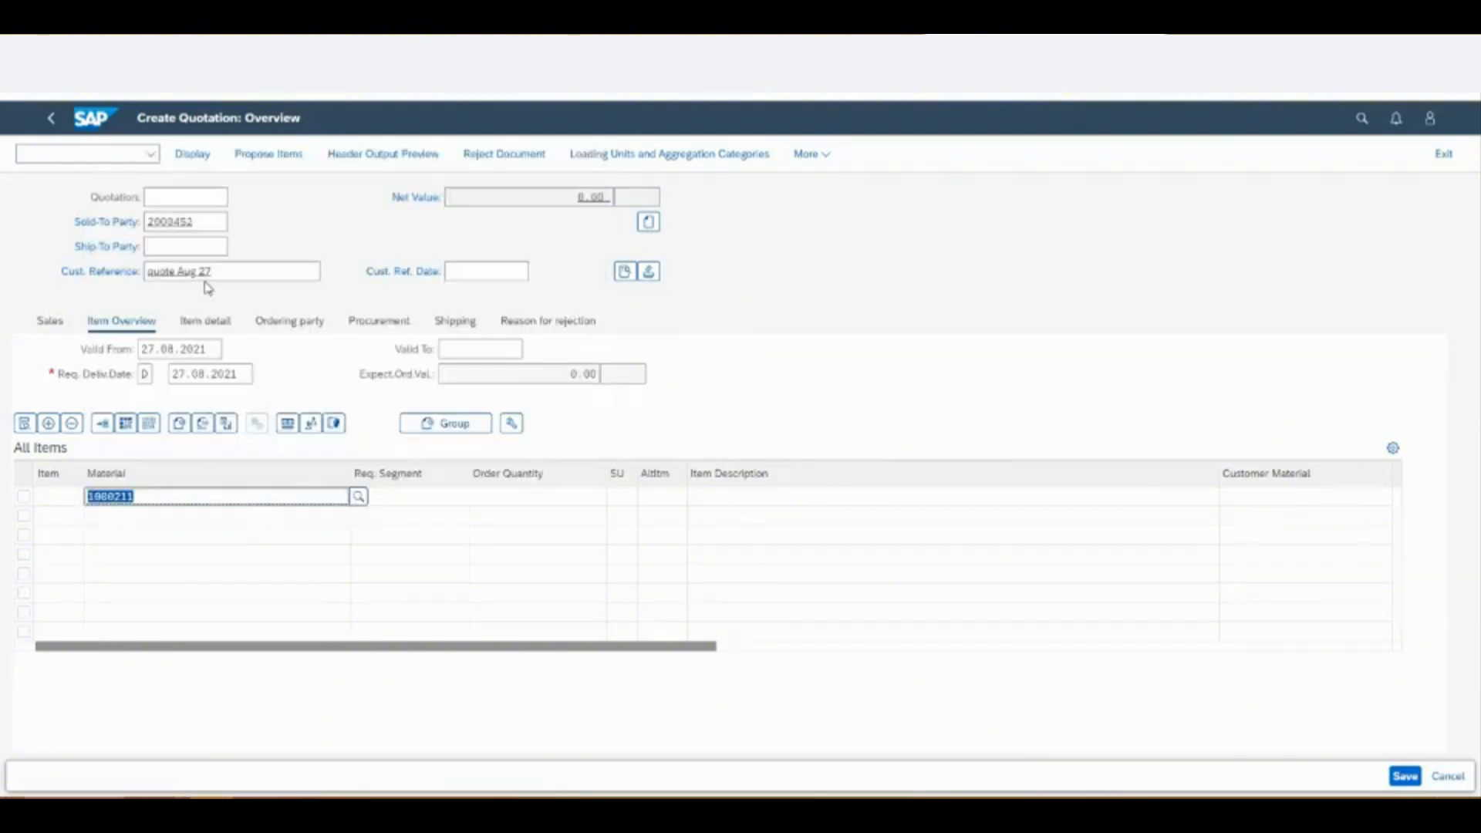
pyautogui.click(567, 505)
pyautogui.click(1046, 524)
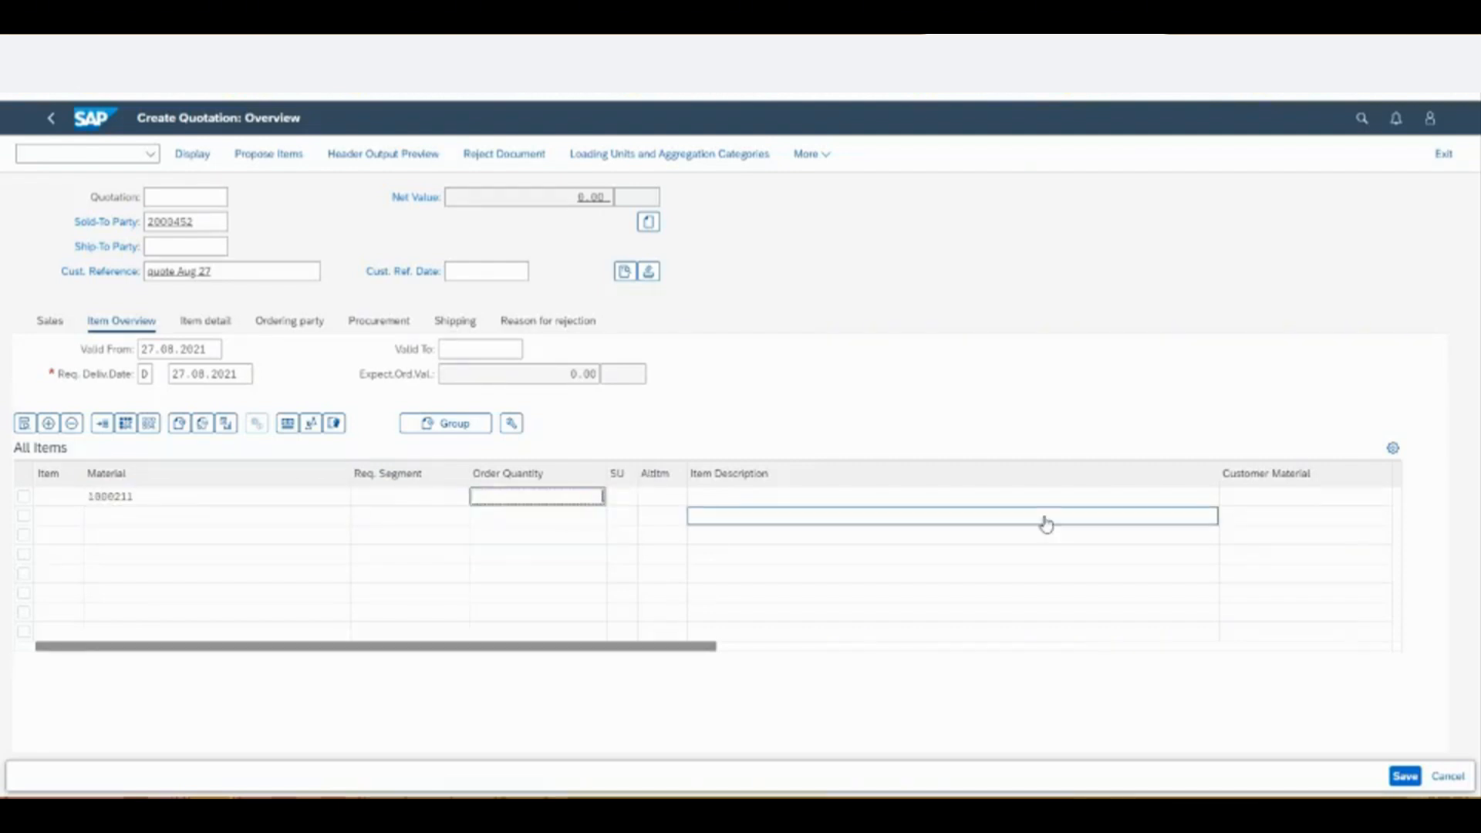
pyautogui.write('5')
pyautogui.press('Return')
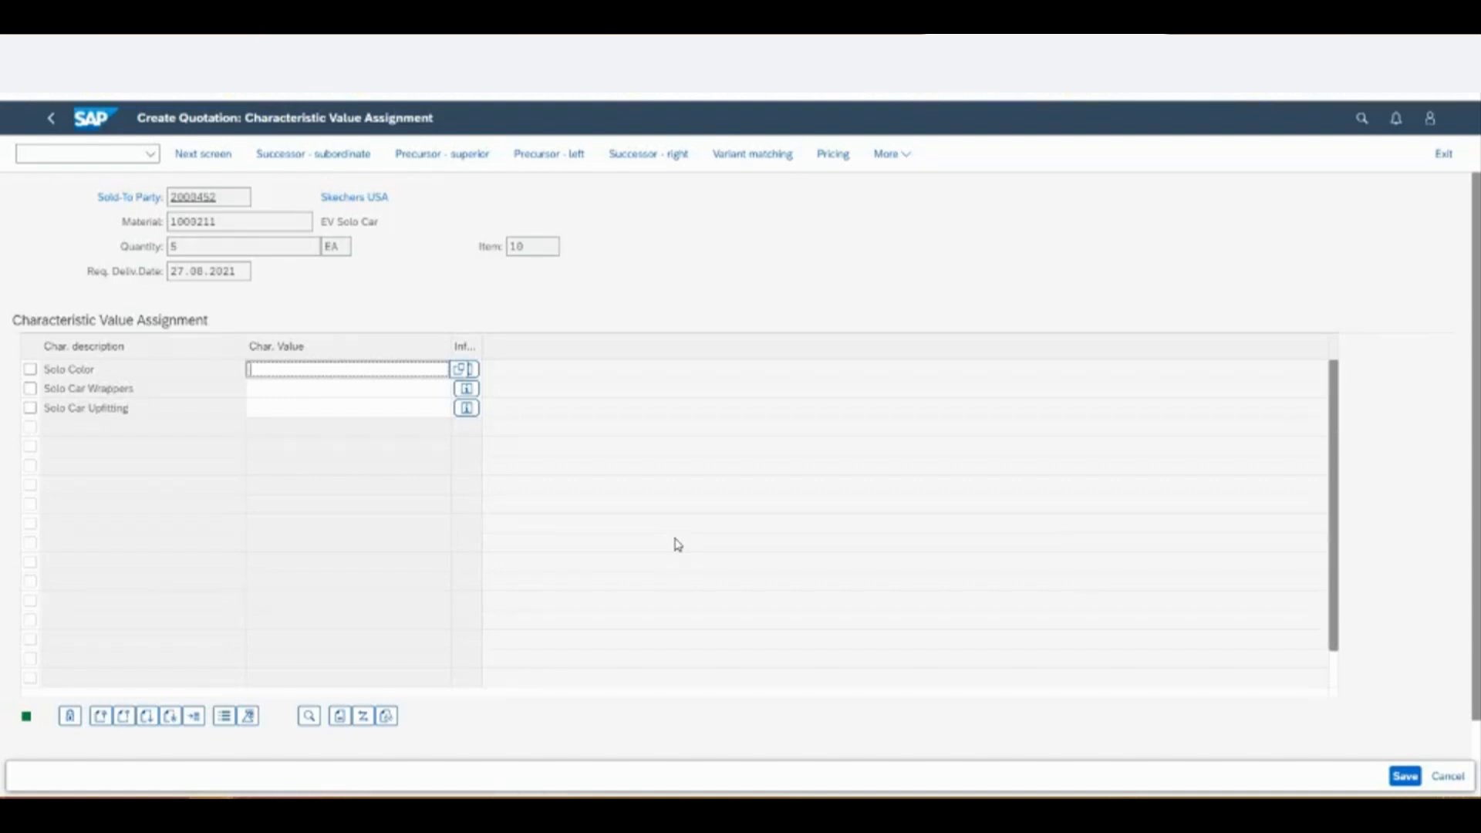
# - Configure item 10 with Solo Color RED and Solo Car Wrappers TYPE_B
pyautogui.click(460, 369)
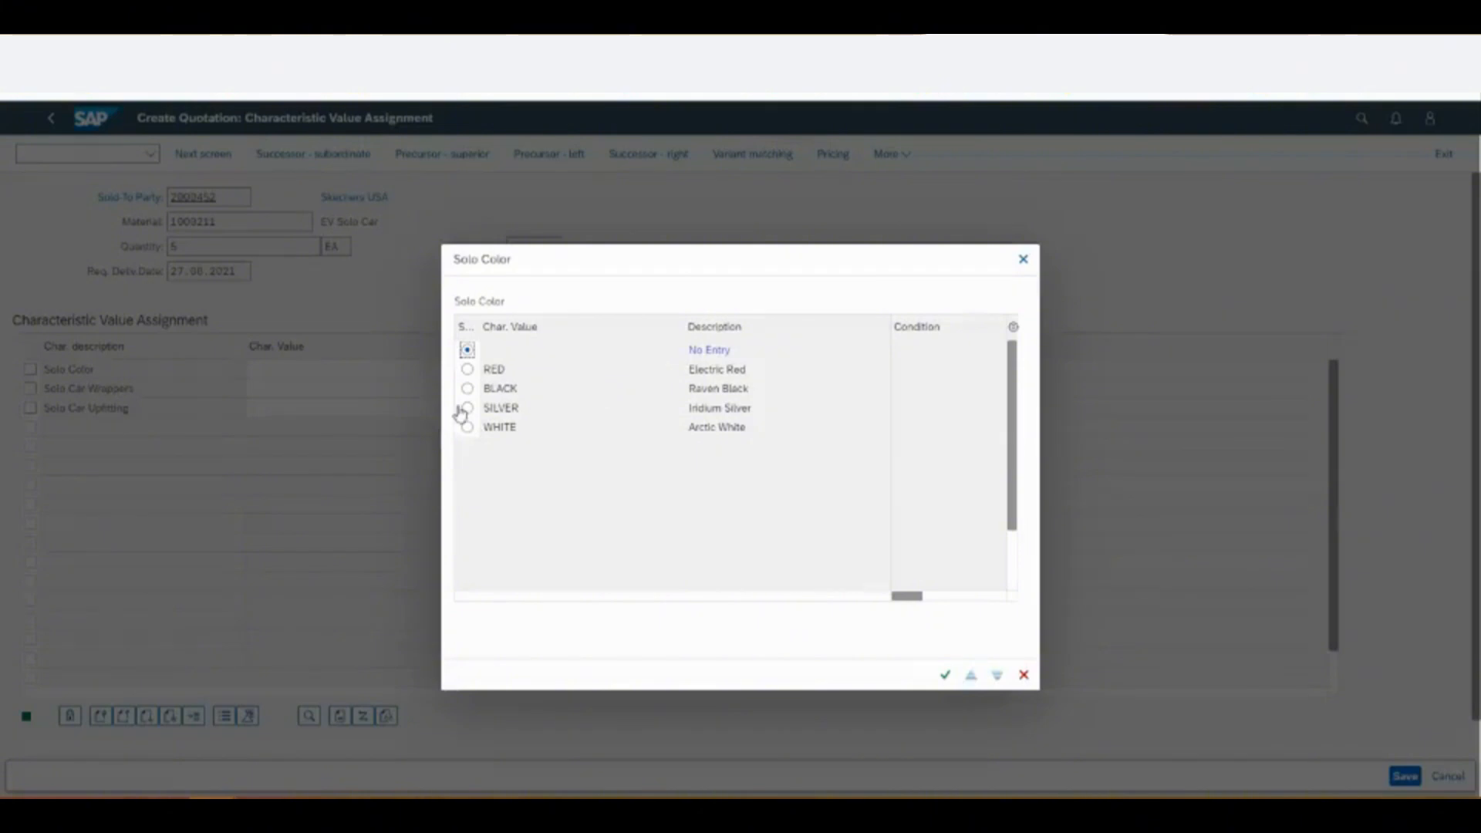
pyautogui.click(466, 369)
pyautogui.click(945, 675)
pyautogui.click(298, 390)
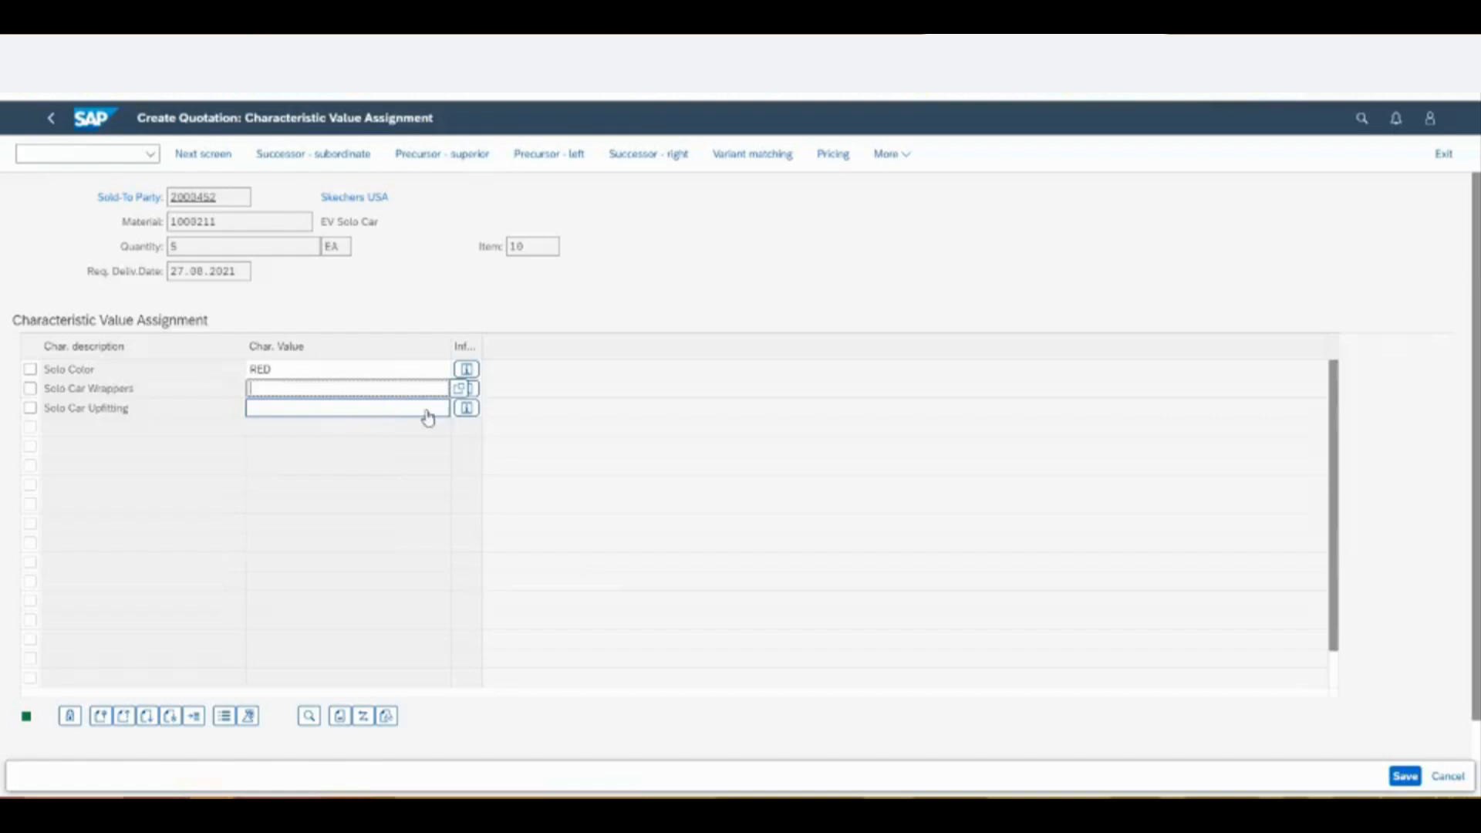
pyautogui.click(467, 388)
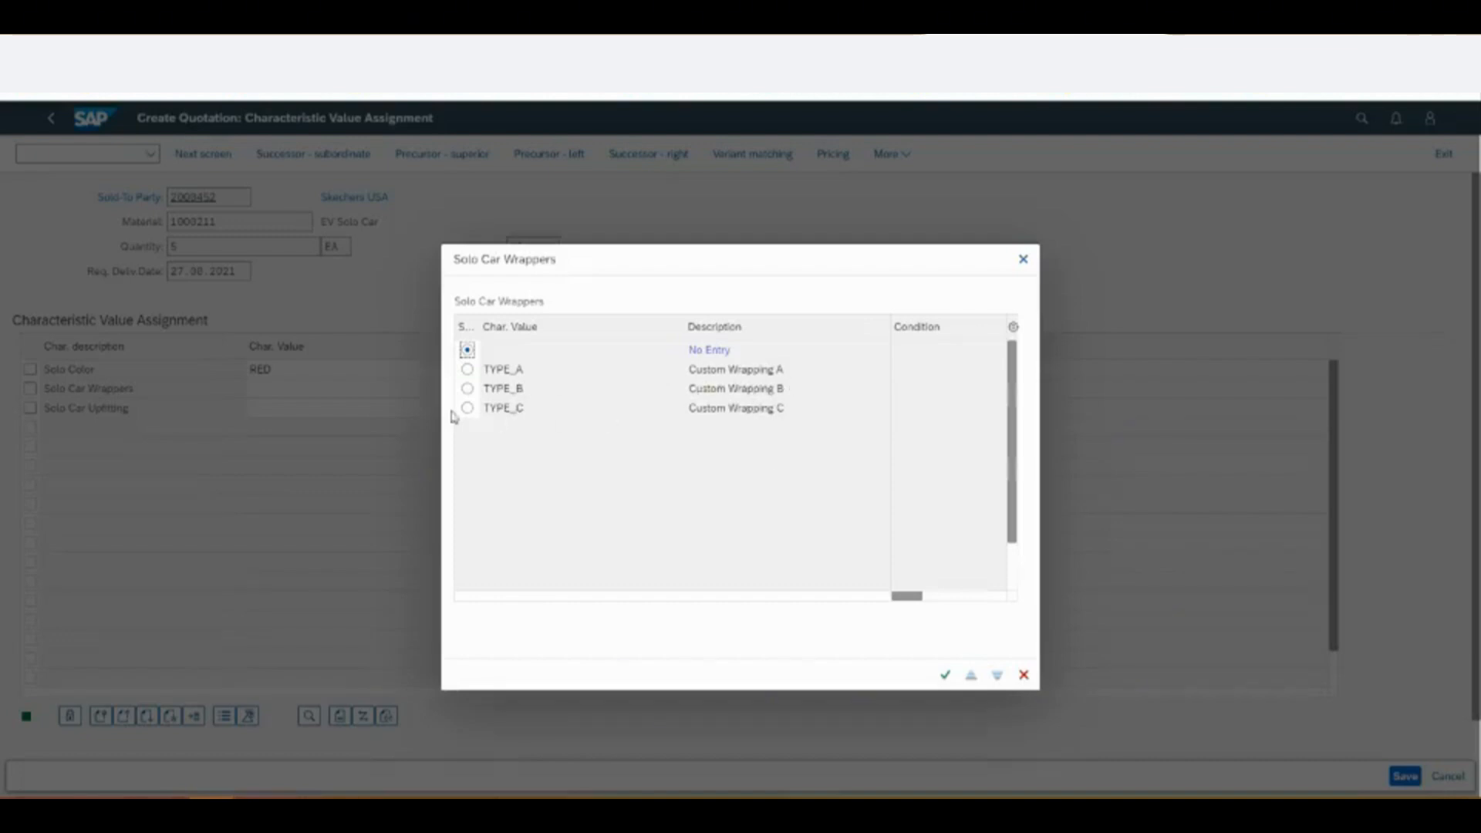
pyautogui.click(467, 388)
pyautogui.click(945, 675)
# - Set item 10's Solo Car Upfitting to CUST_UPFIT and return to the quotation overview
pyautogui.click(445, 409)
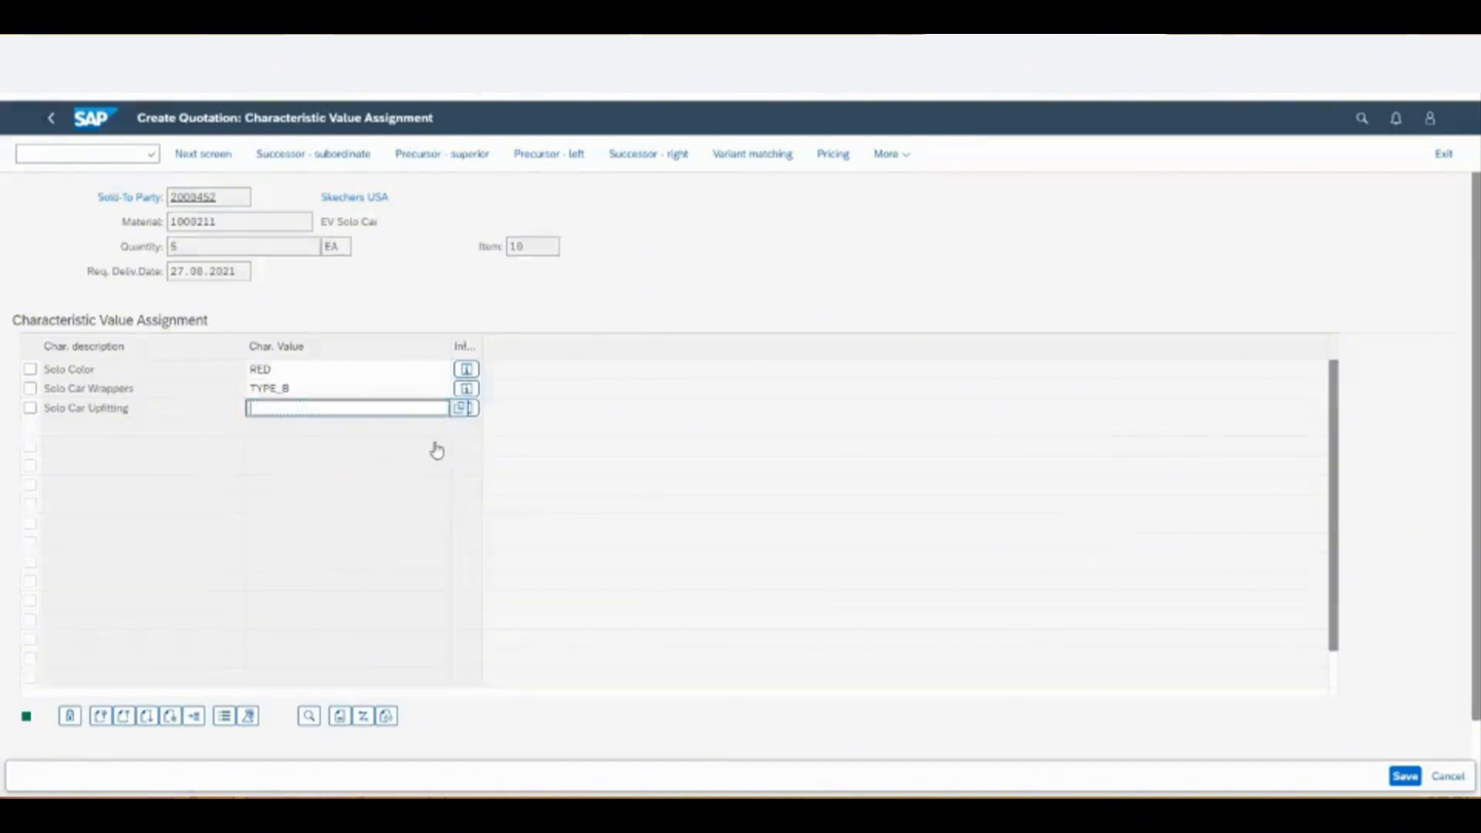
pyautogui.press('F4')
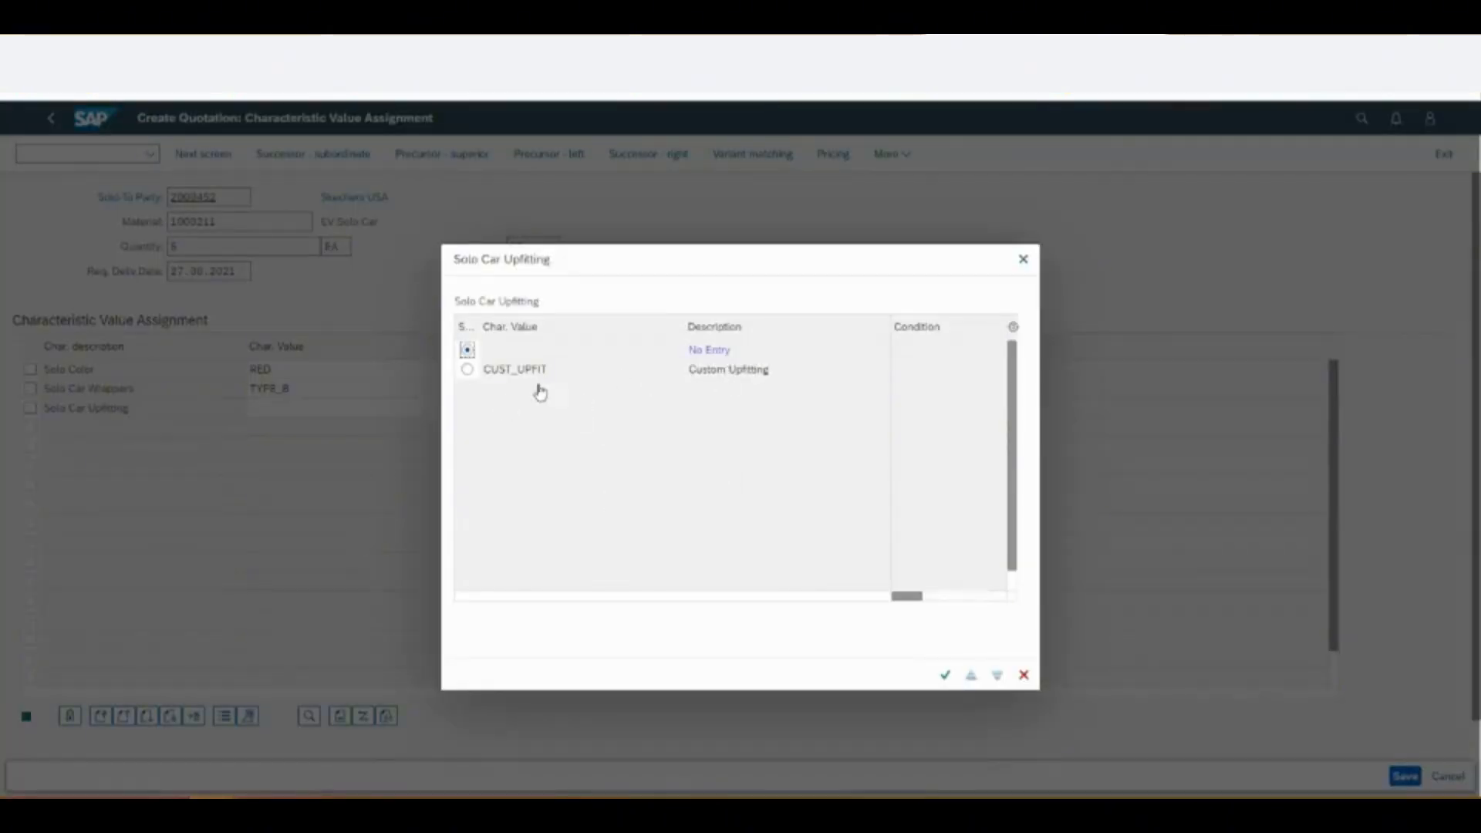
pyautogui.click(468, 372)
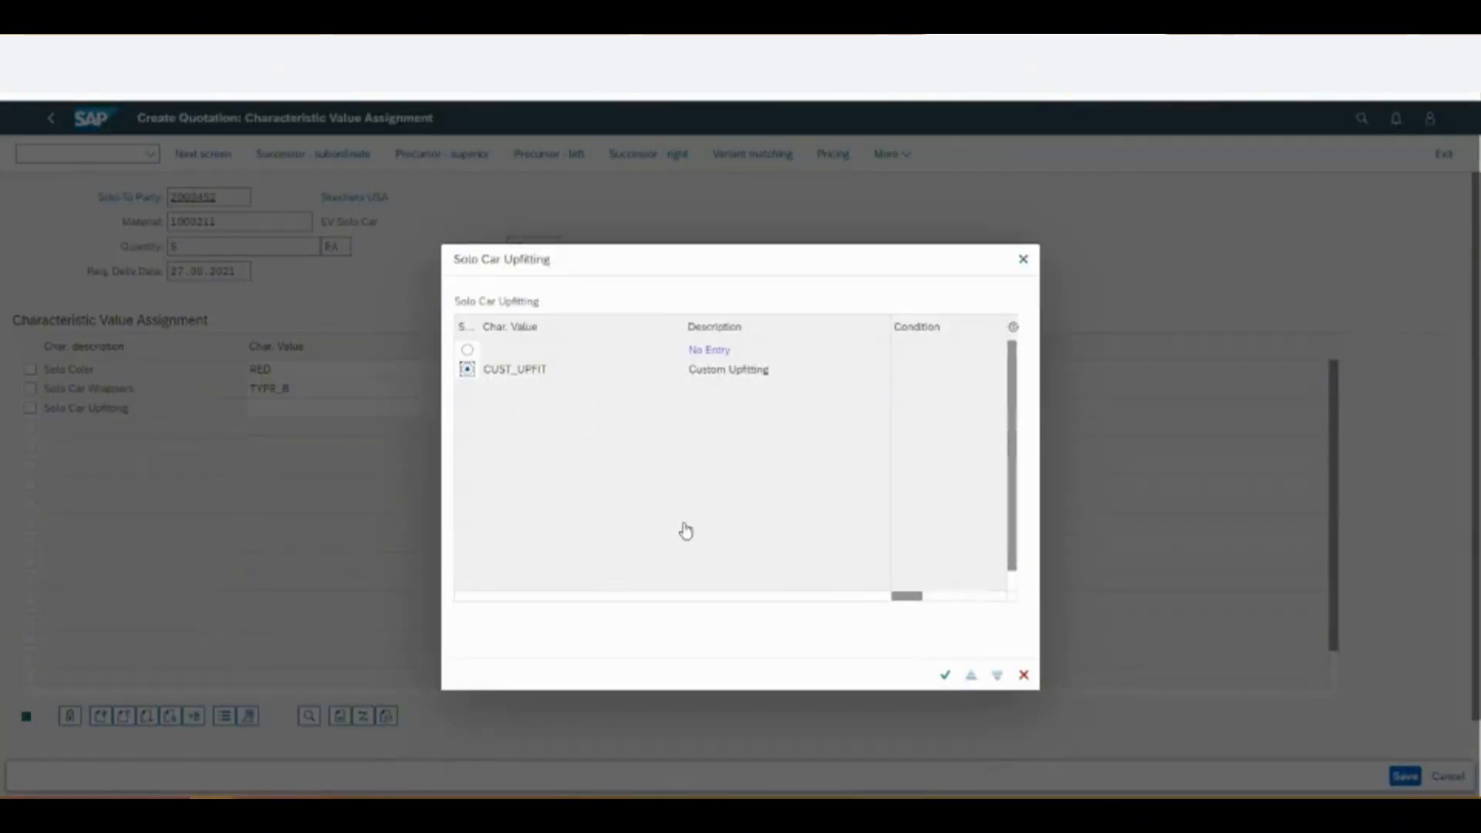
pyautogui.click(945, 675)
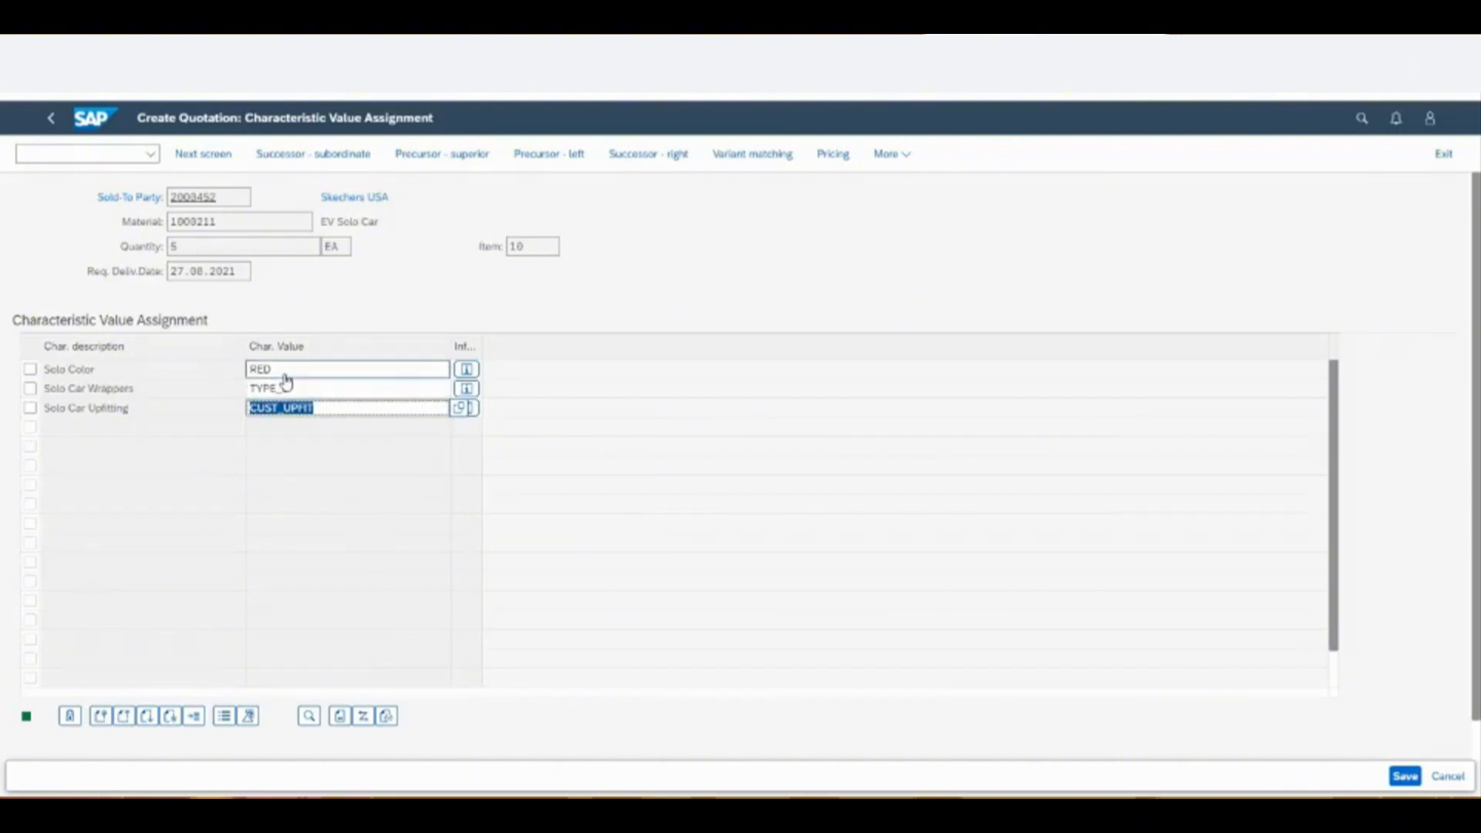
pyautogui.click(50, 125)
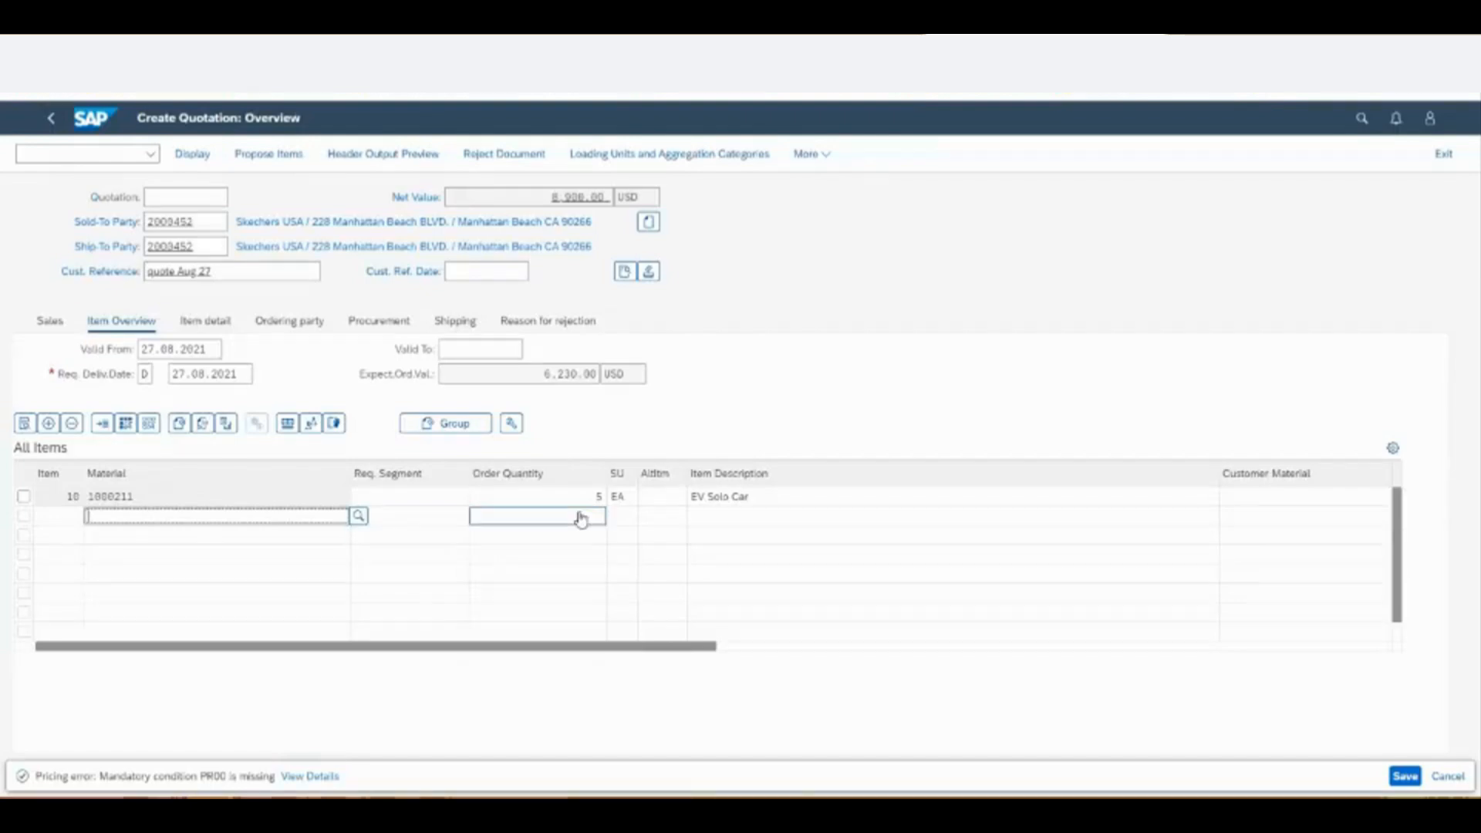
# - Set the order quantity of item 10 to 2 and continue past the BOM information message
pyautogui.click(596, 496)
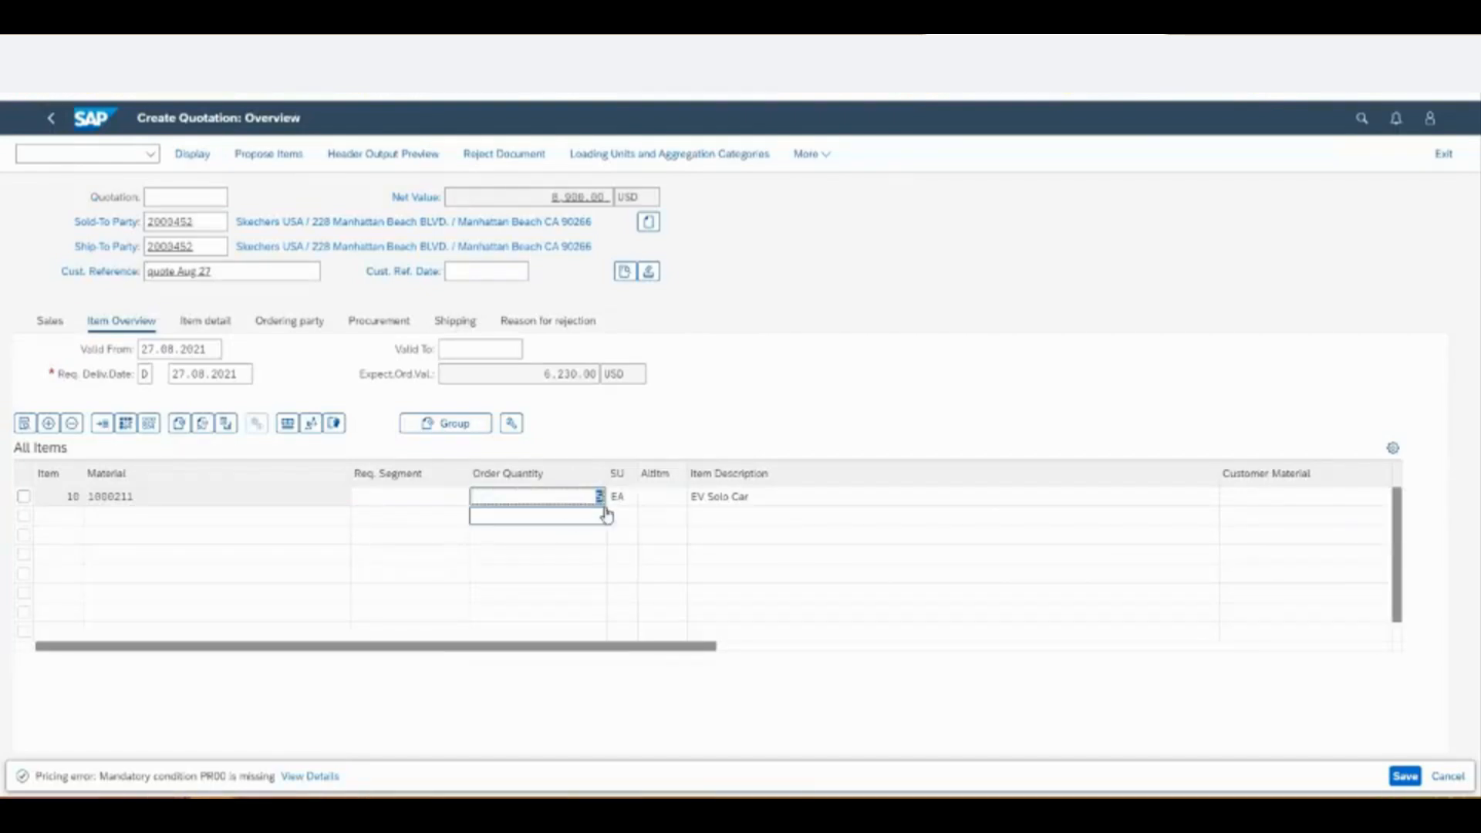
pyautogui.press('Return')
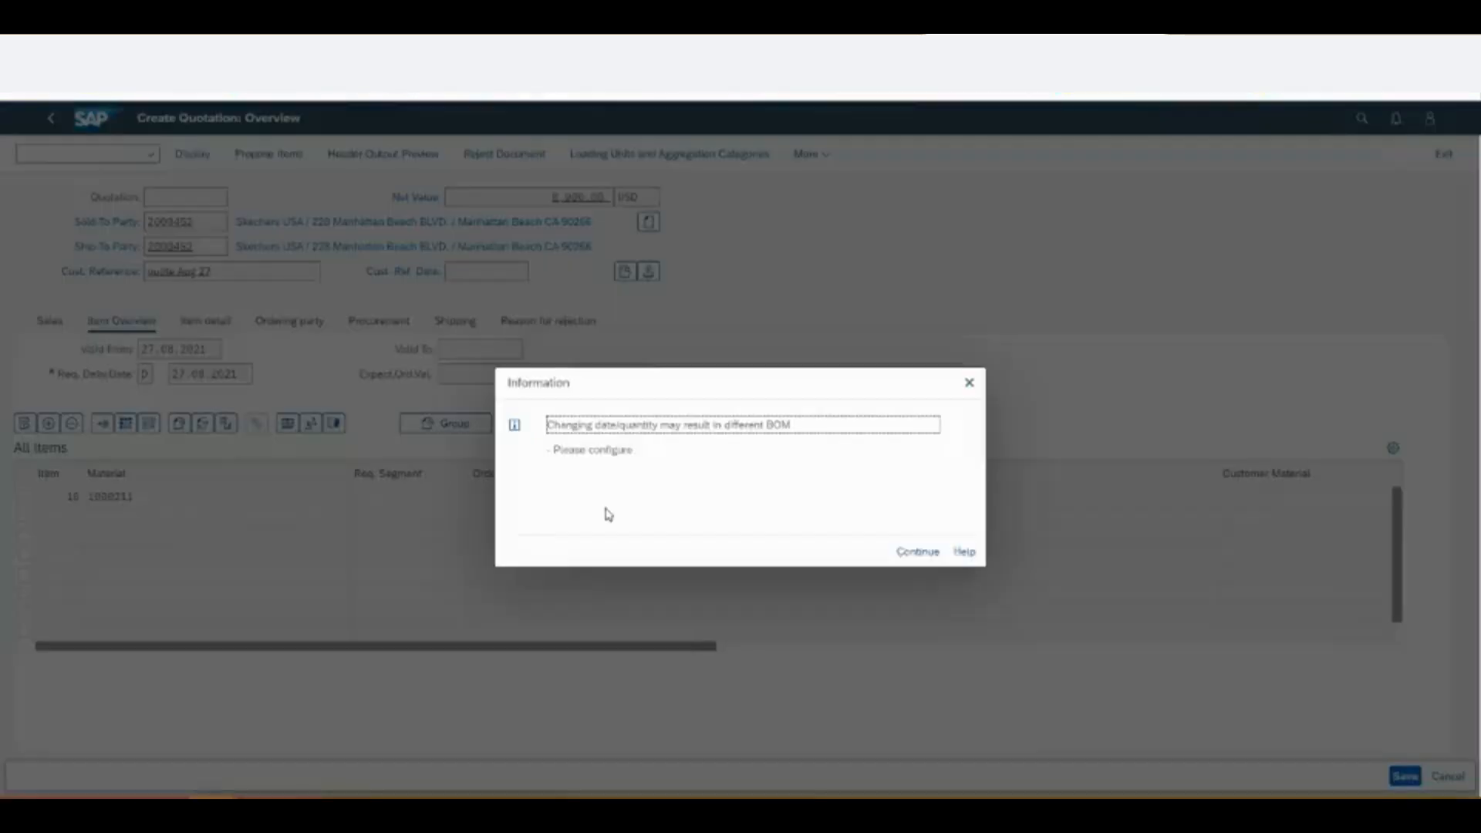
pyautogui.press('Return')
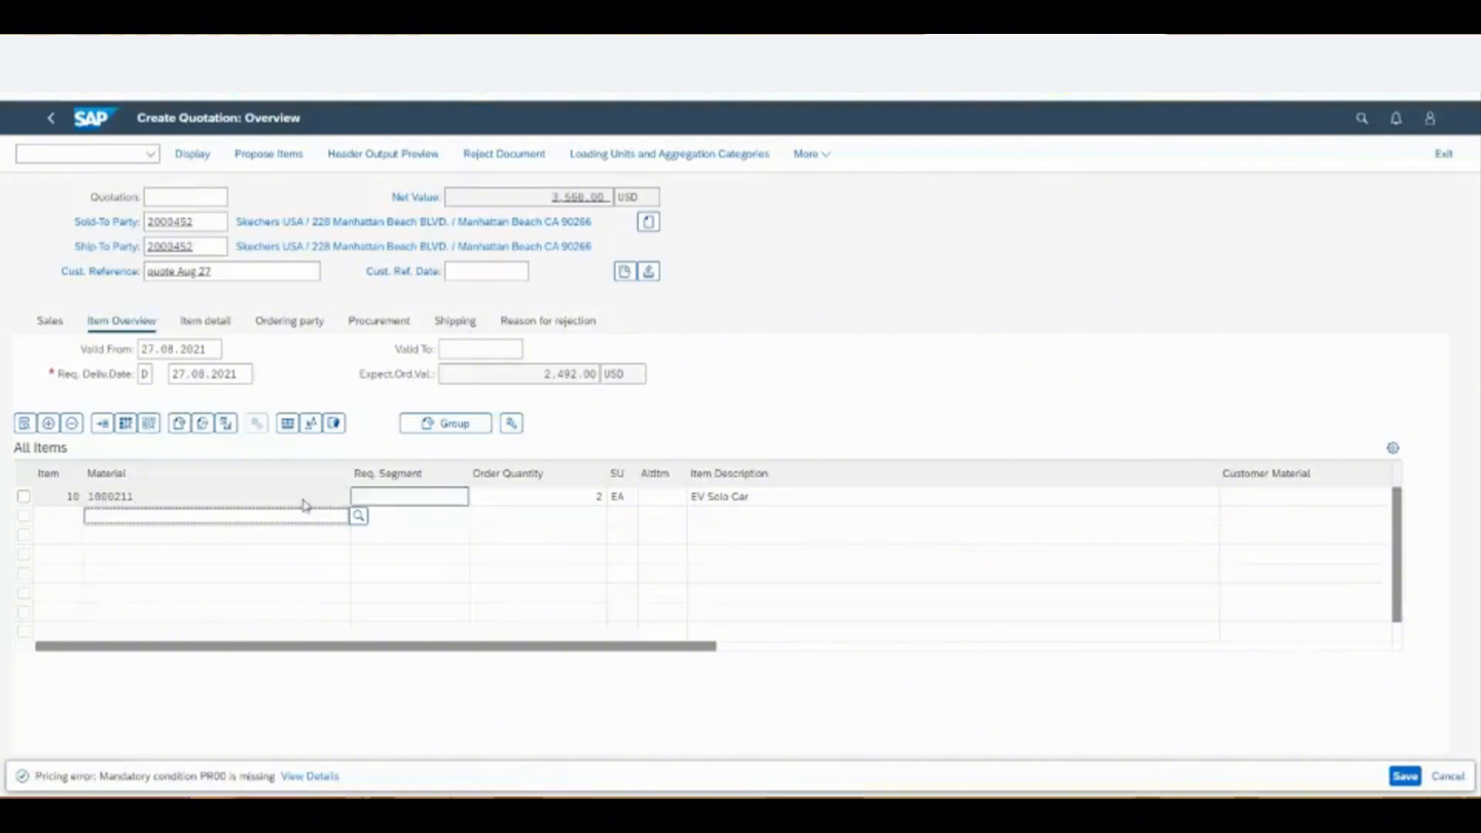
pyautogui.click(591, 519)
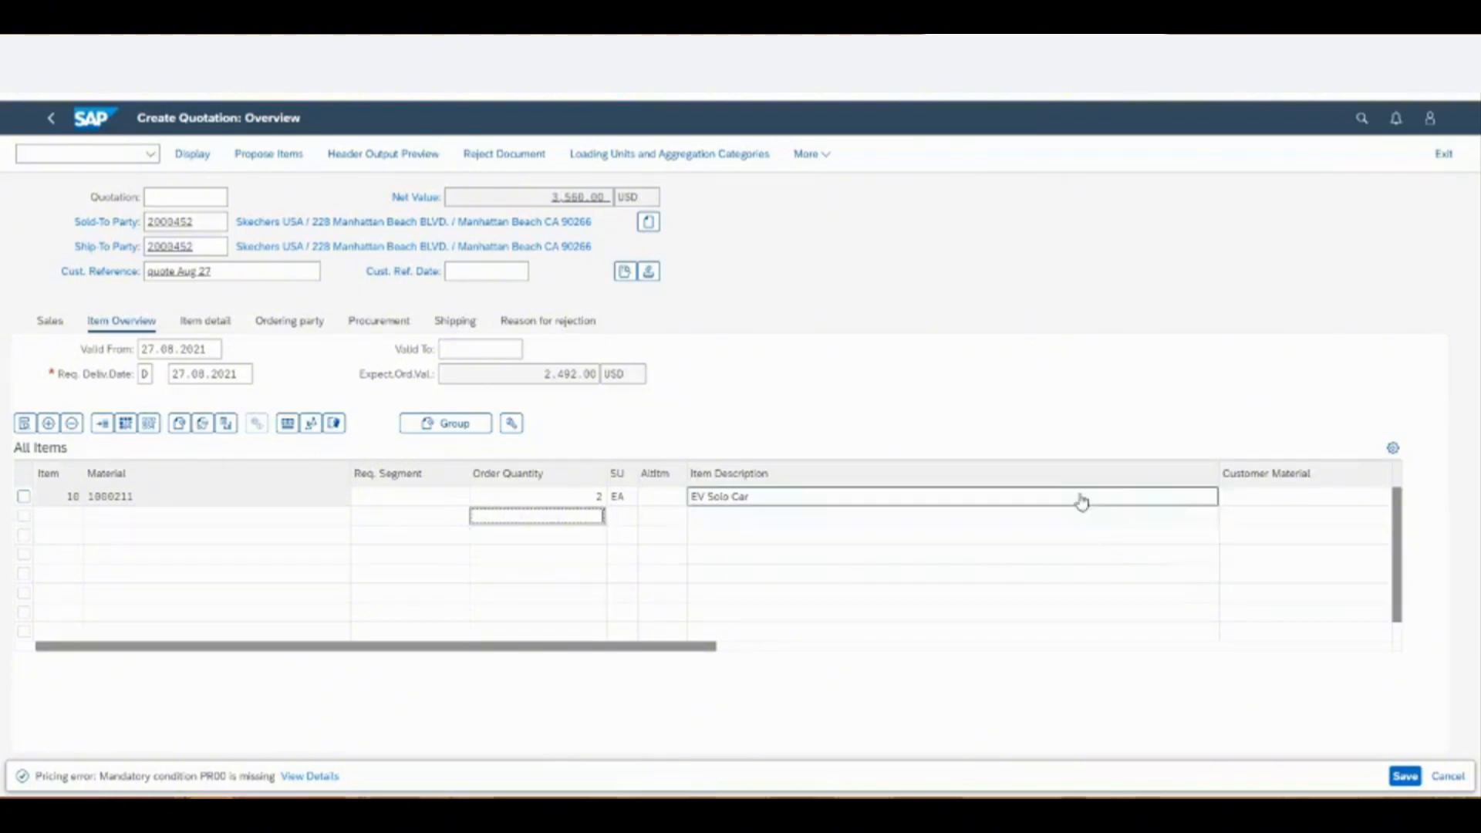
pyautogui.click(1078, 408)
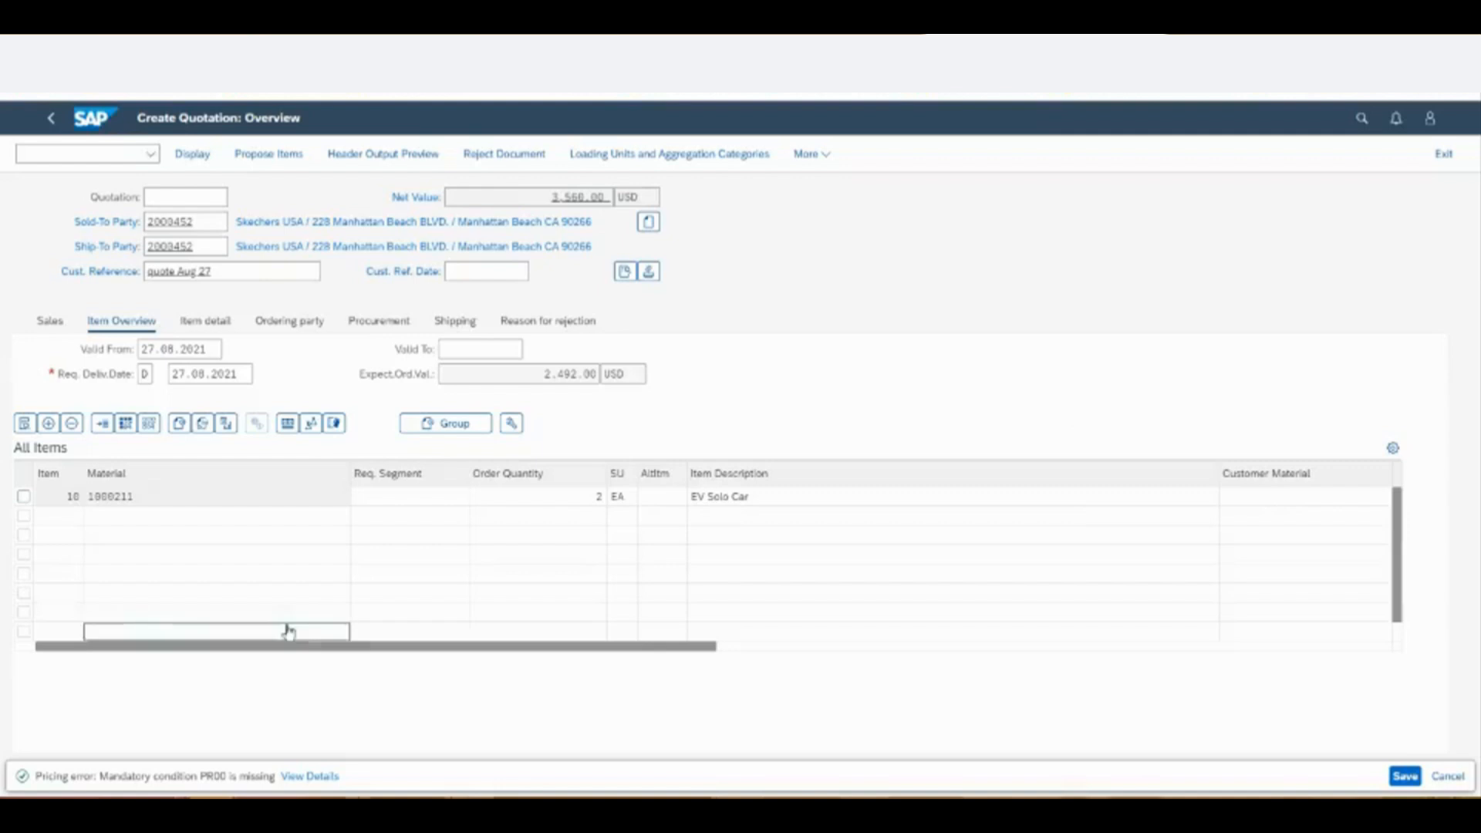
# - Add a second item line for material 1000211 with an order quantity of 3
pyautogui.click(118, 517)
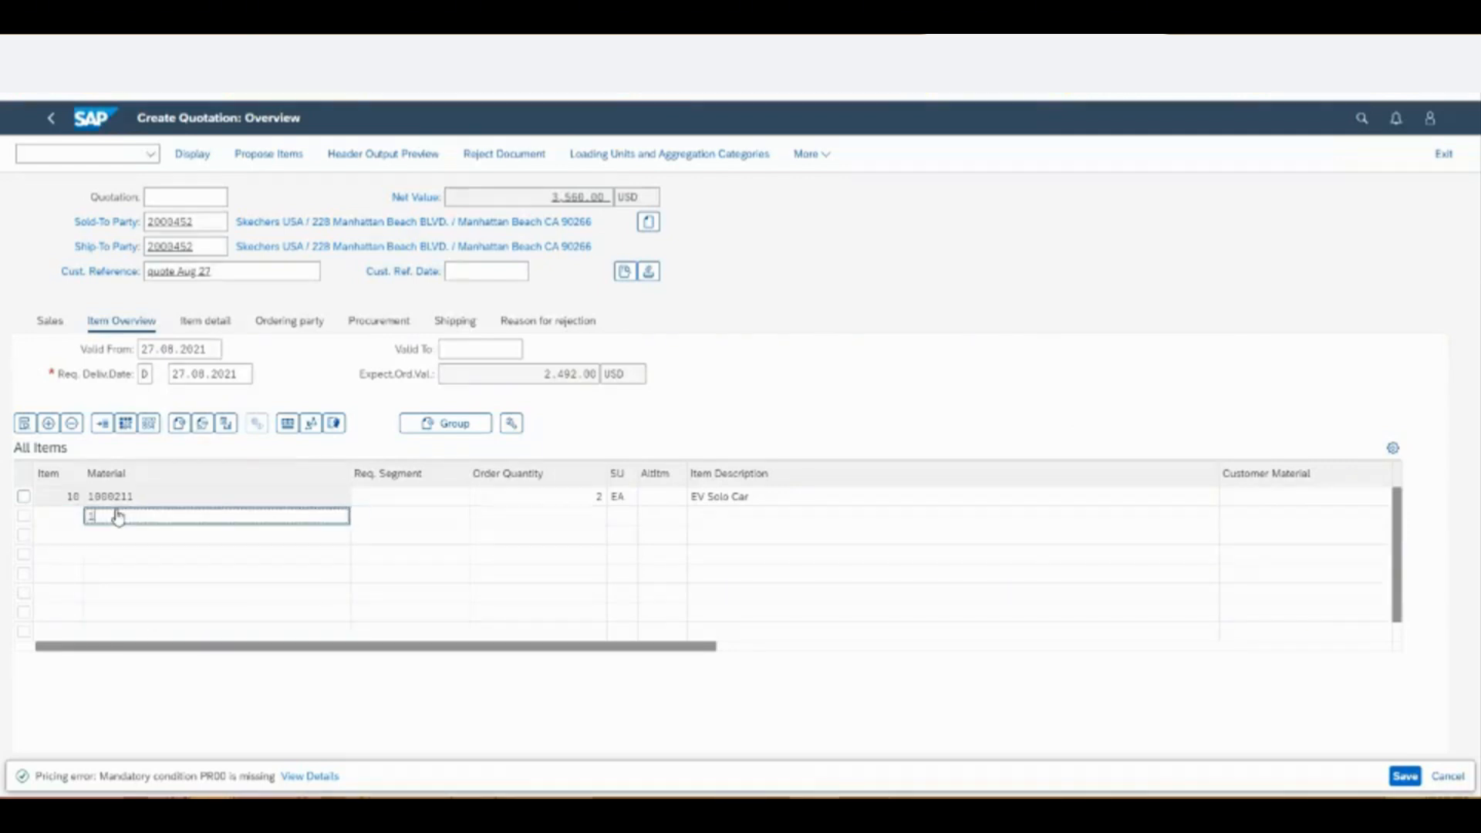
pyautogui.click(124, 177)
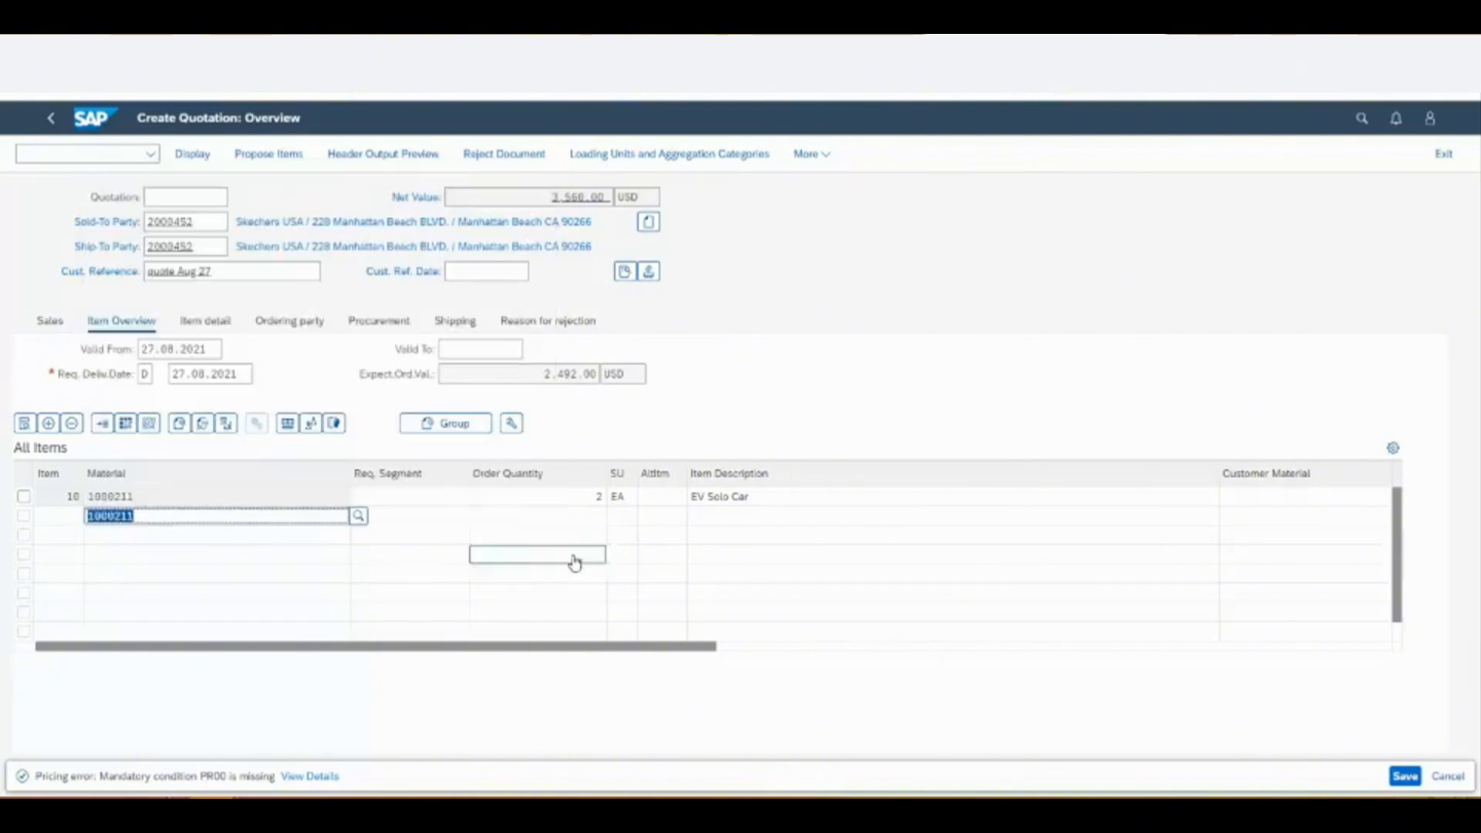
pyautogui.click(589, 519)
pyautogui.write('3')
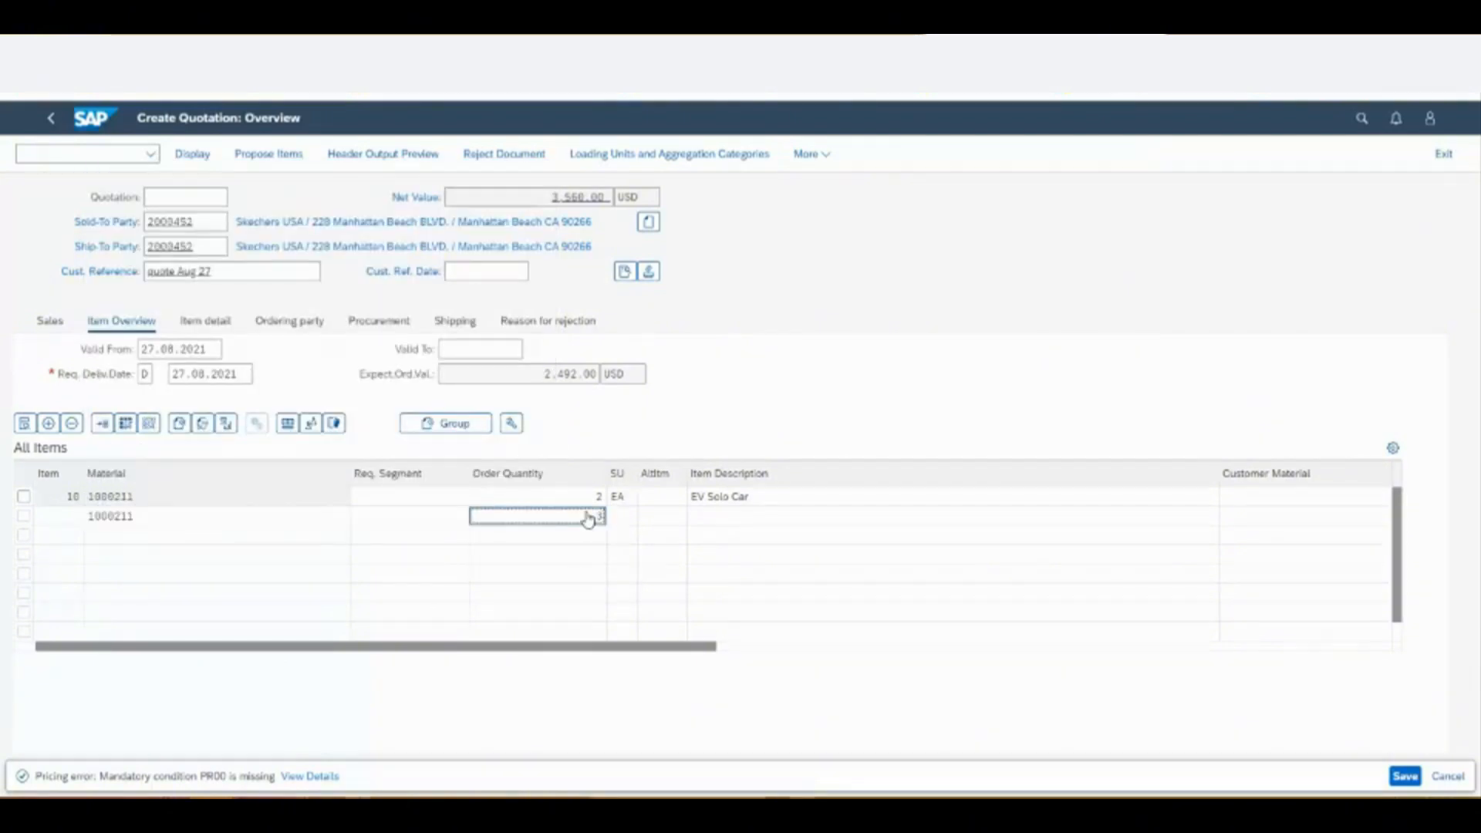
pyautogui.press('Return')
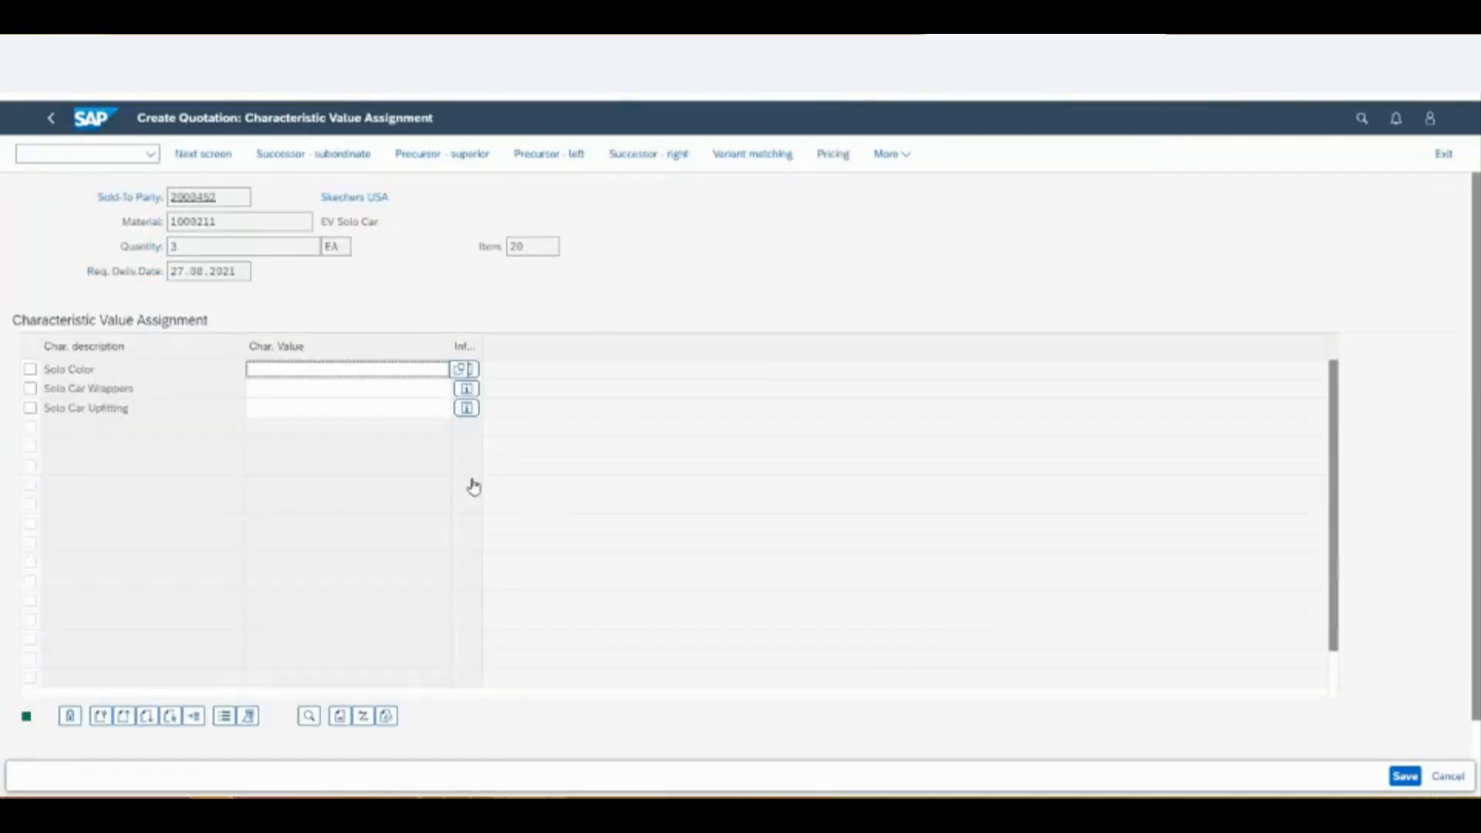
# - Configure item 20 with Solo Color BLACK and Solo Car Wrappers TYPE_A, and return to the quotation overview
pyautogui.click(460, 370)
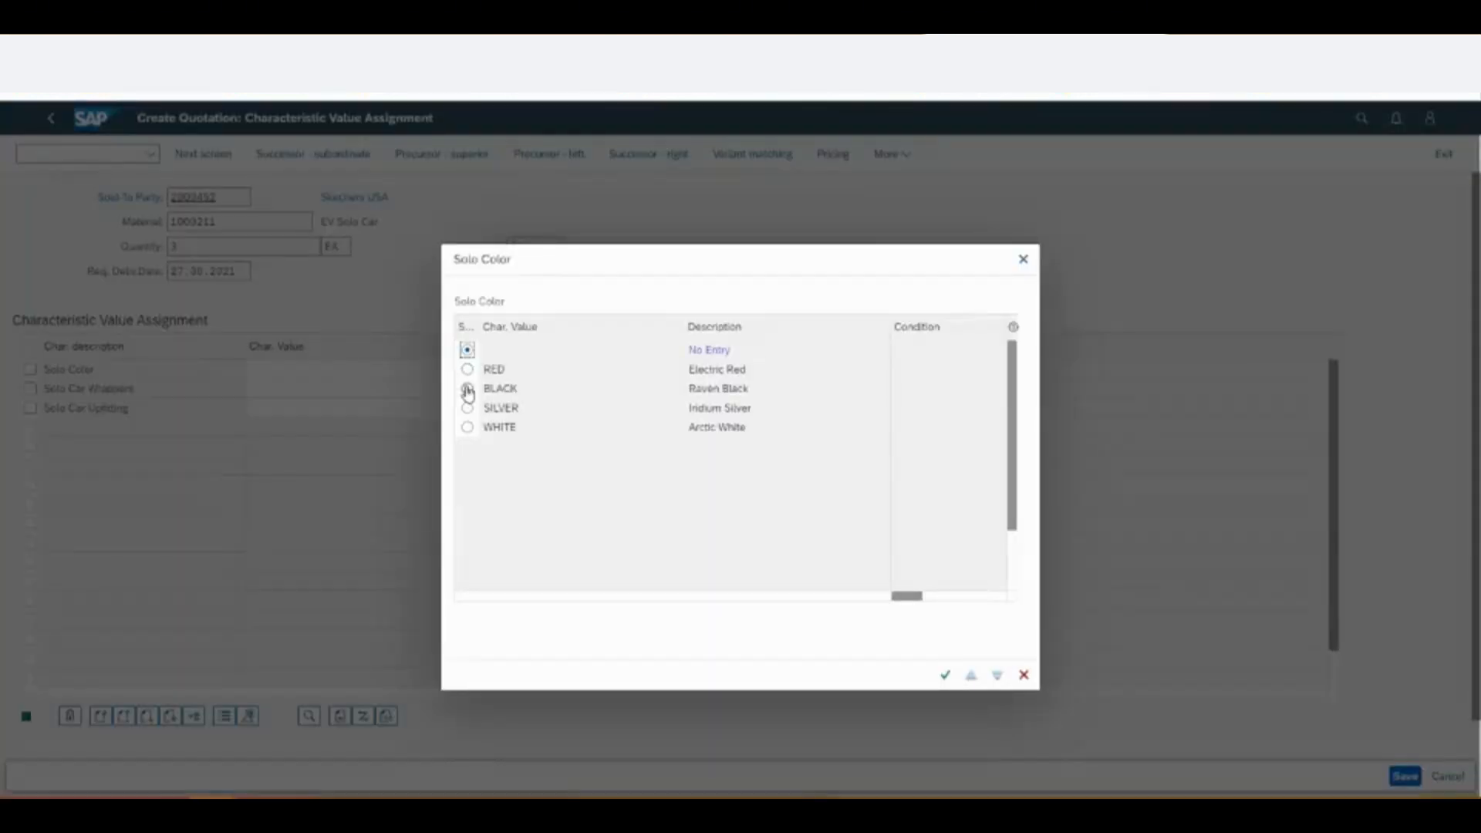
pyautogui.click(467, 390)
pyautogui.click(944, 675)
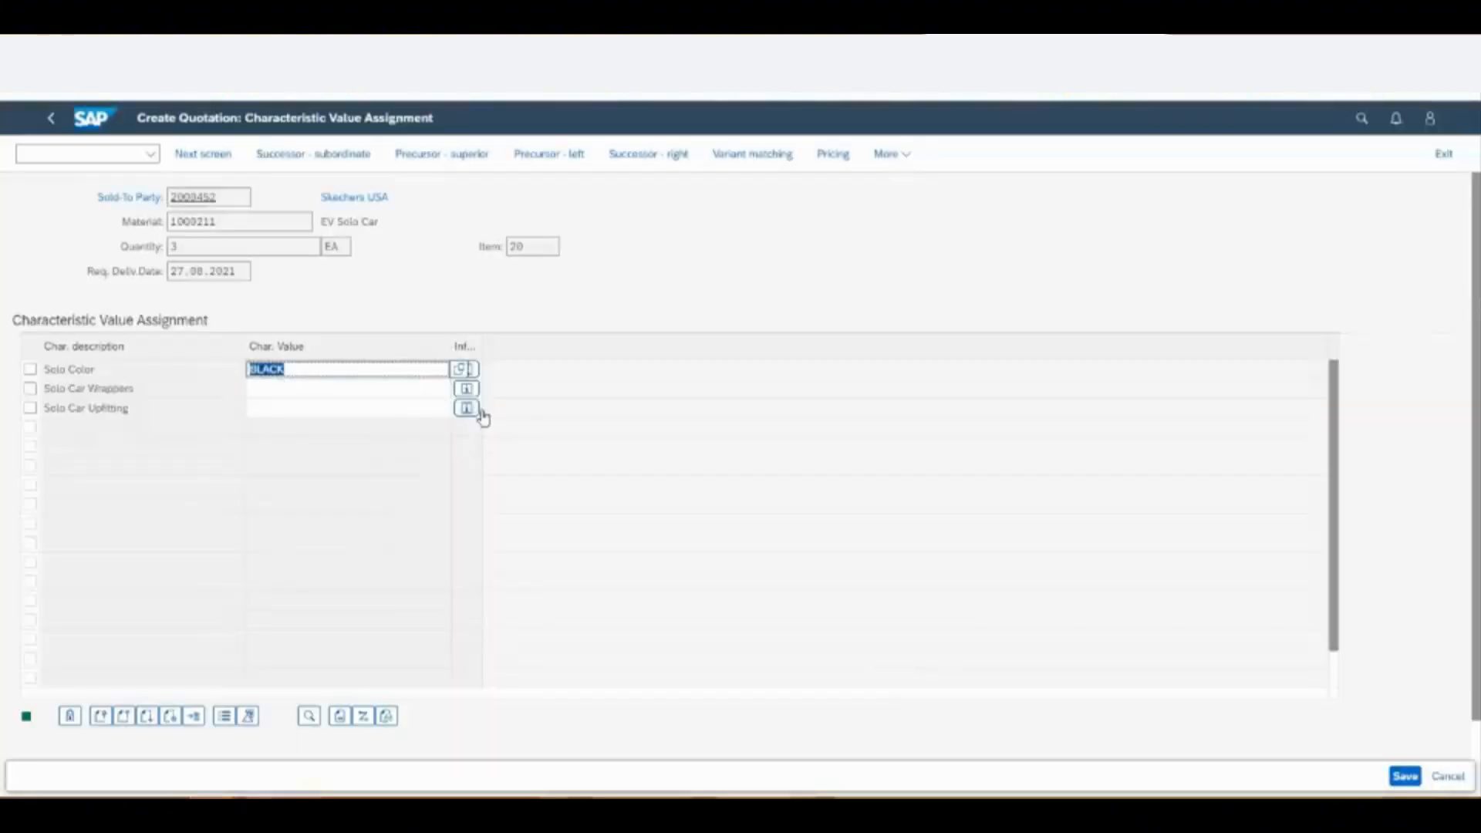
pyautogui.click(433, 389)
pyautogui.click(458, 389)
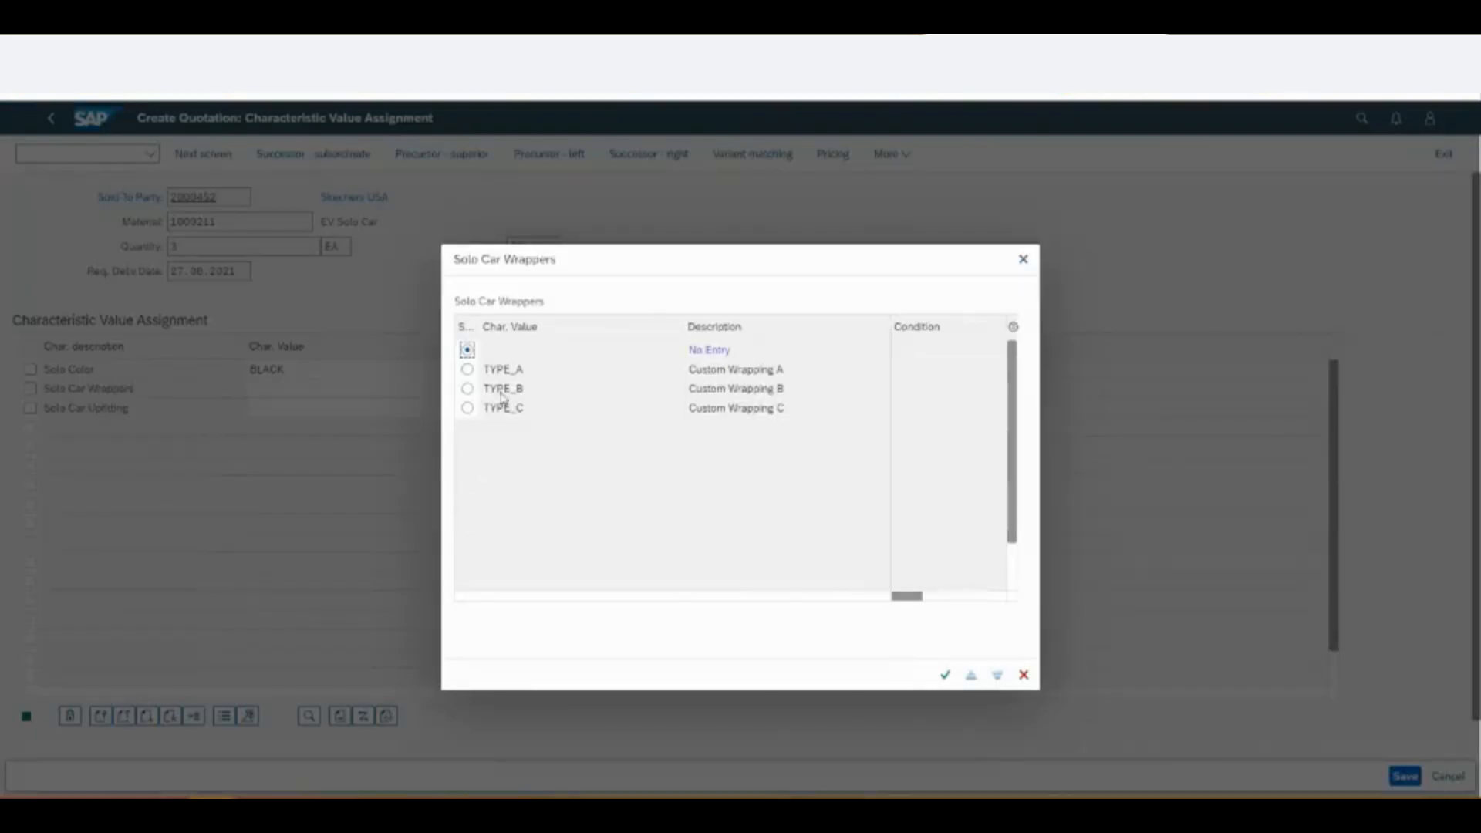
pyautogui.click(467, 369)
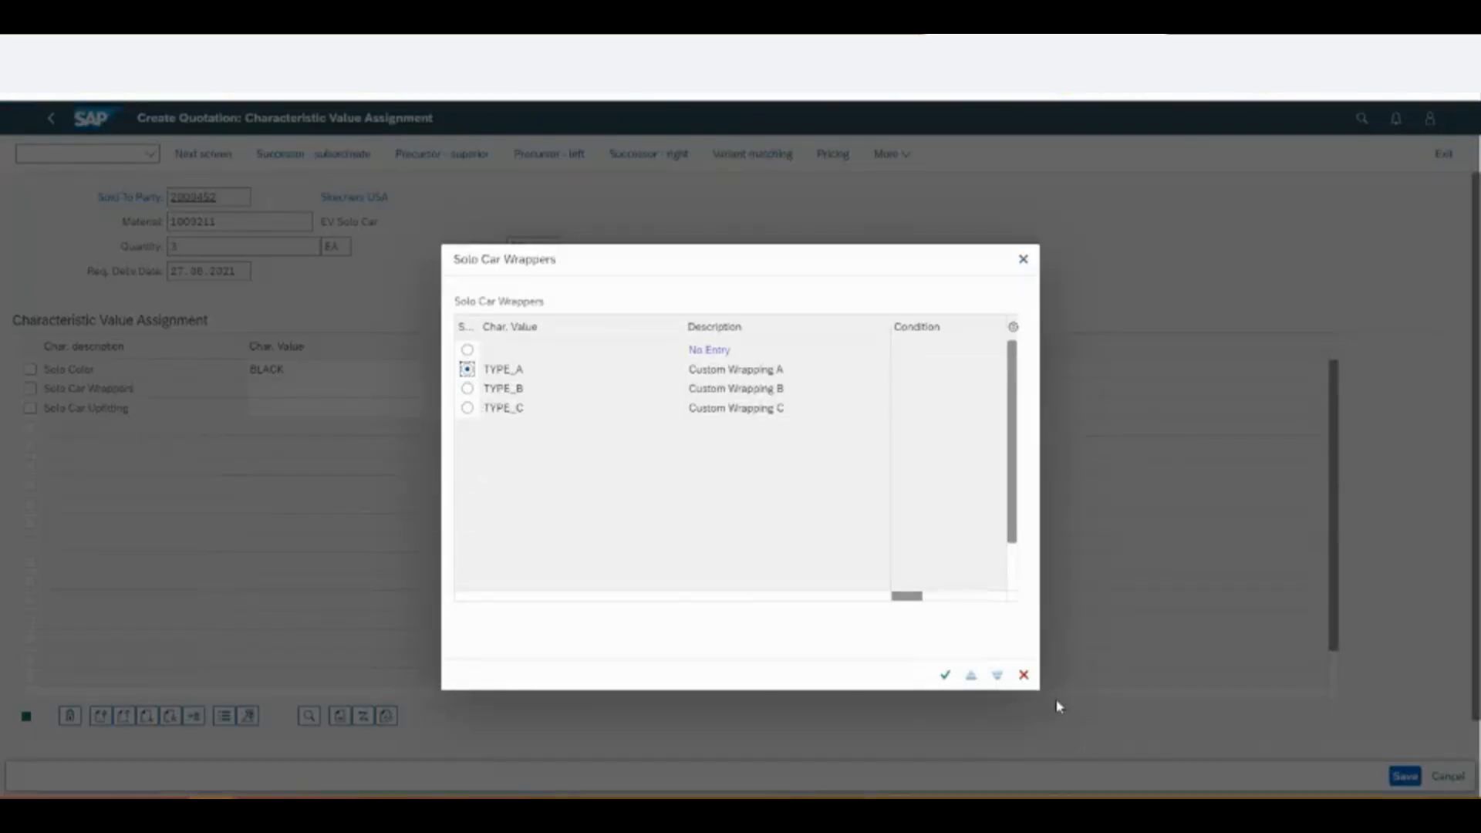
pyautogui.click(945, 676)
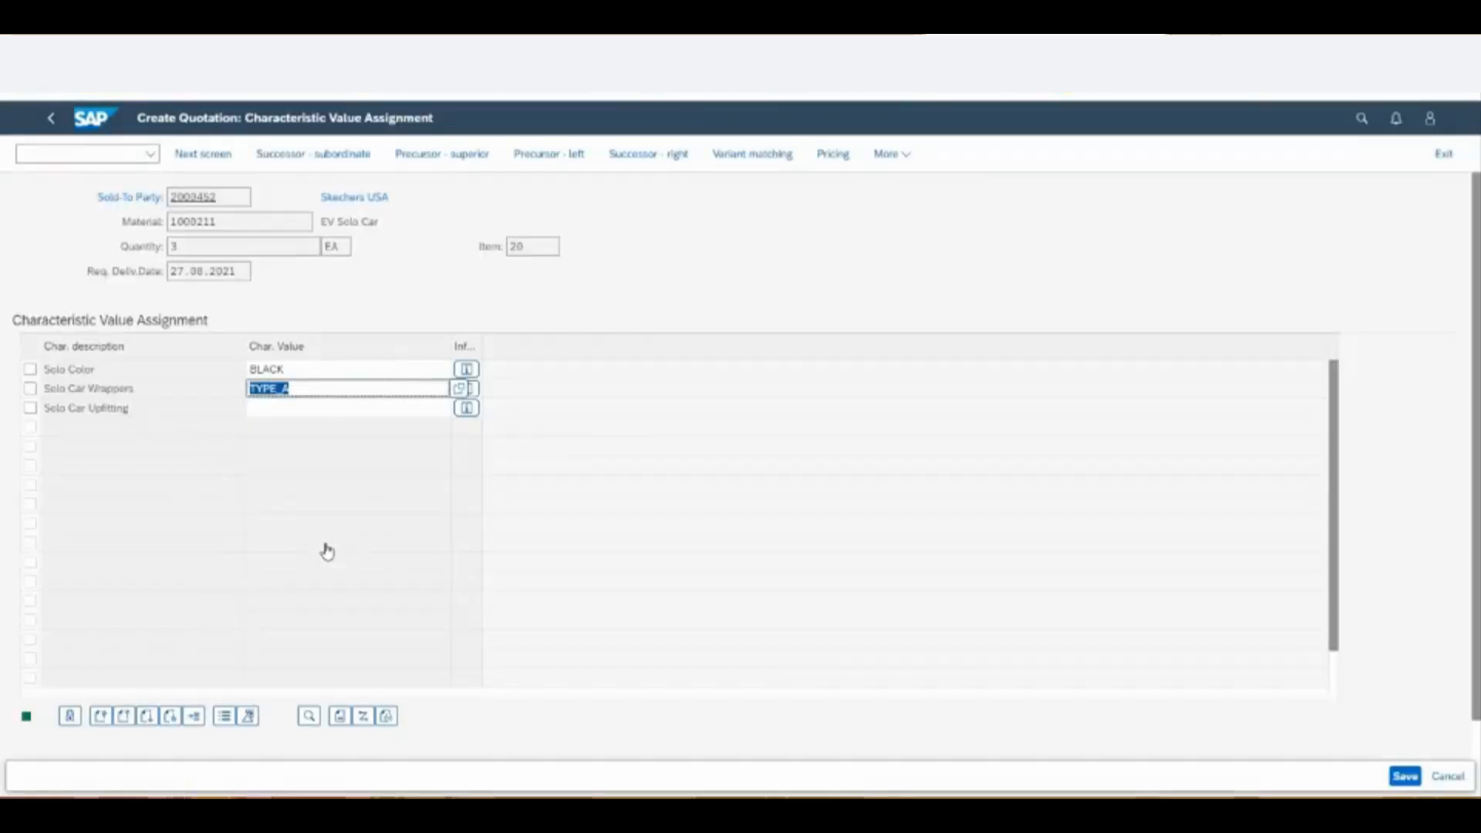
pyautogui.click(54, 125)
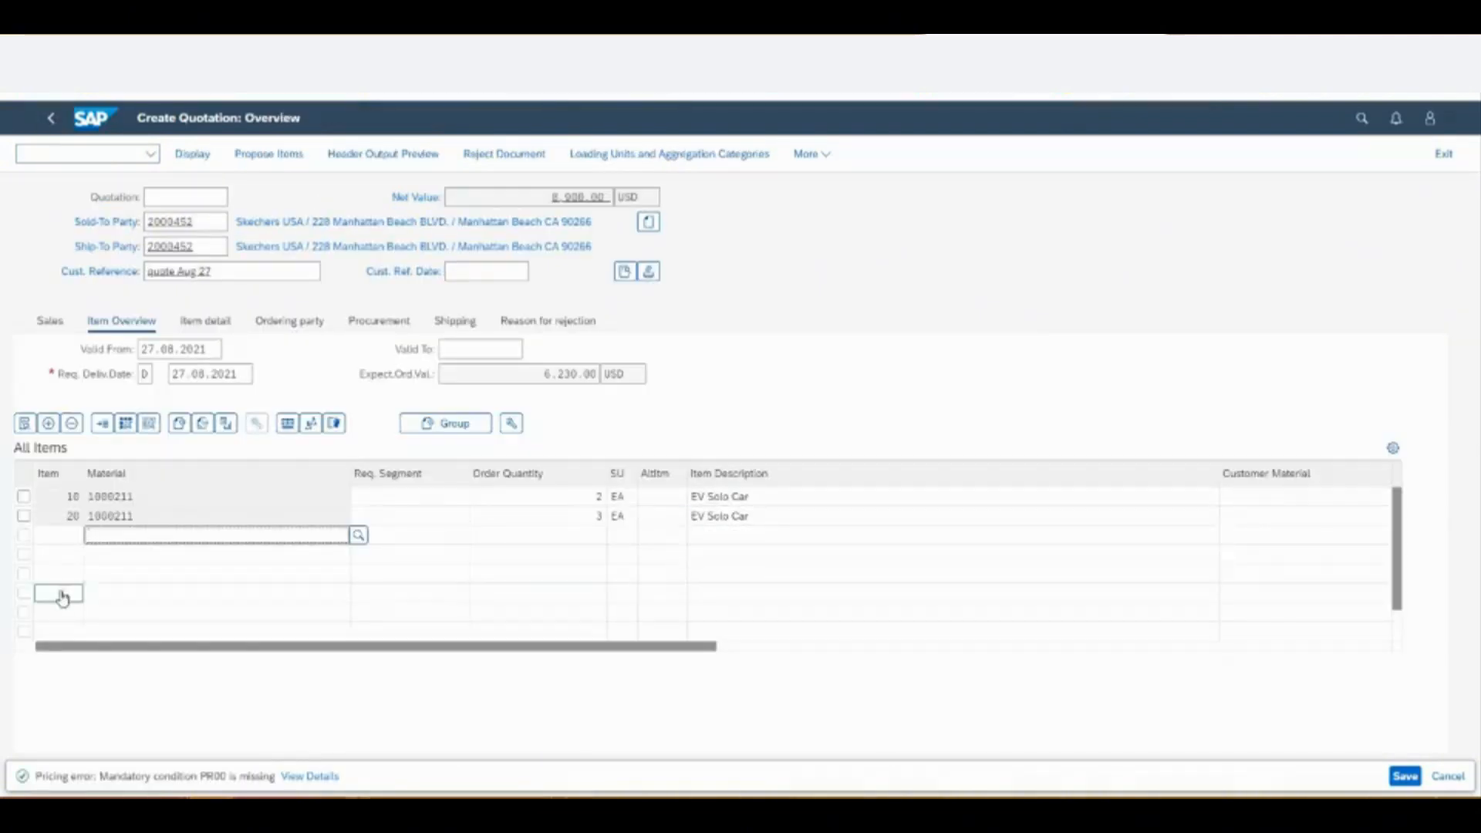
# - Delete item 20 from the quotation and confirm the deletion
pyautogui.click(23, 515)
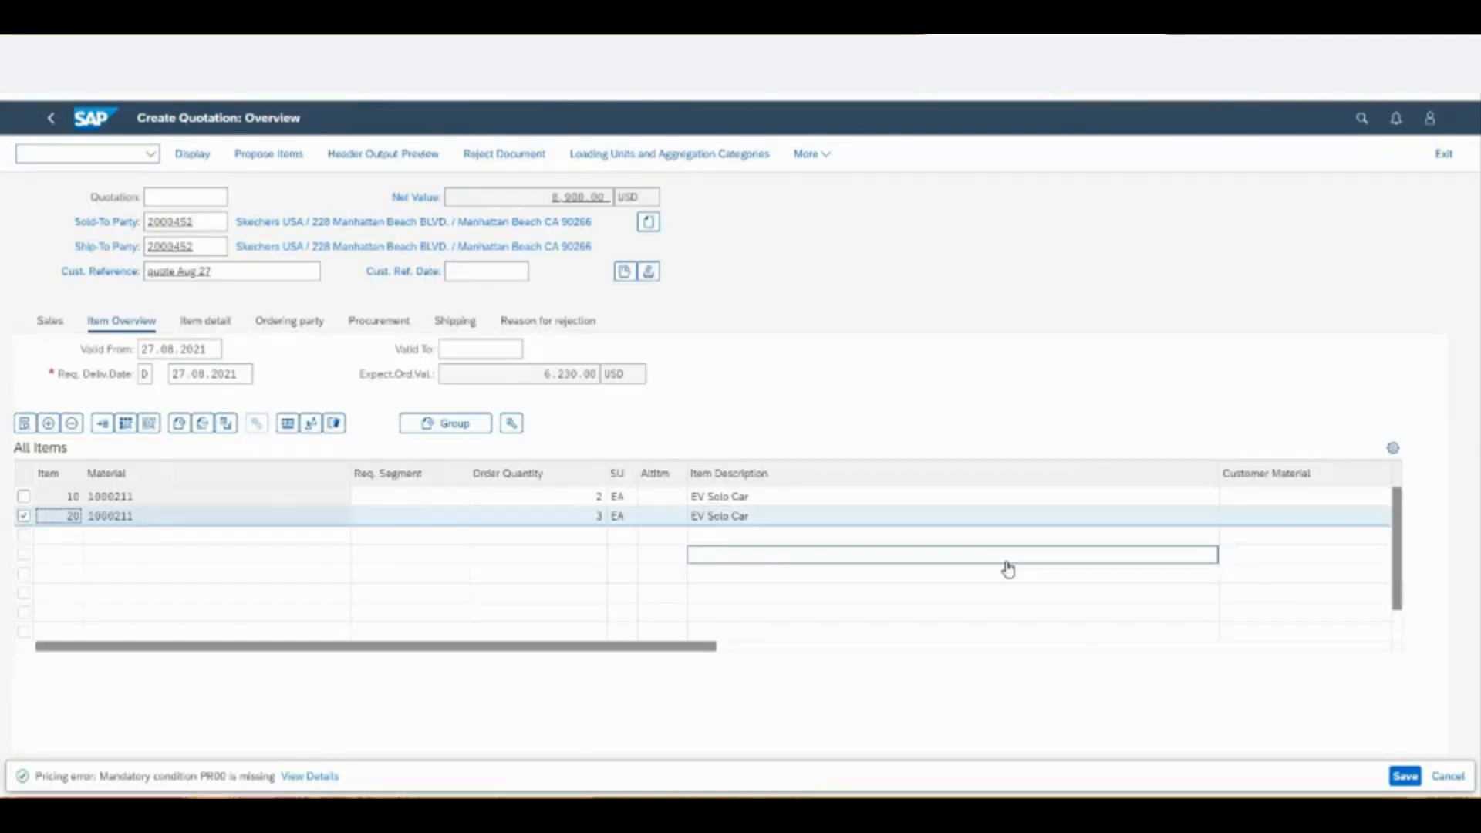
pyautogui.click(71, 424)
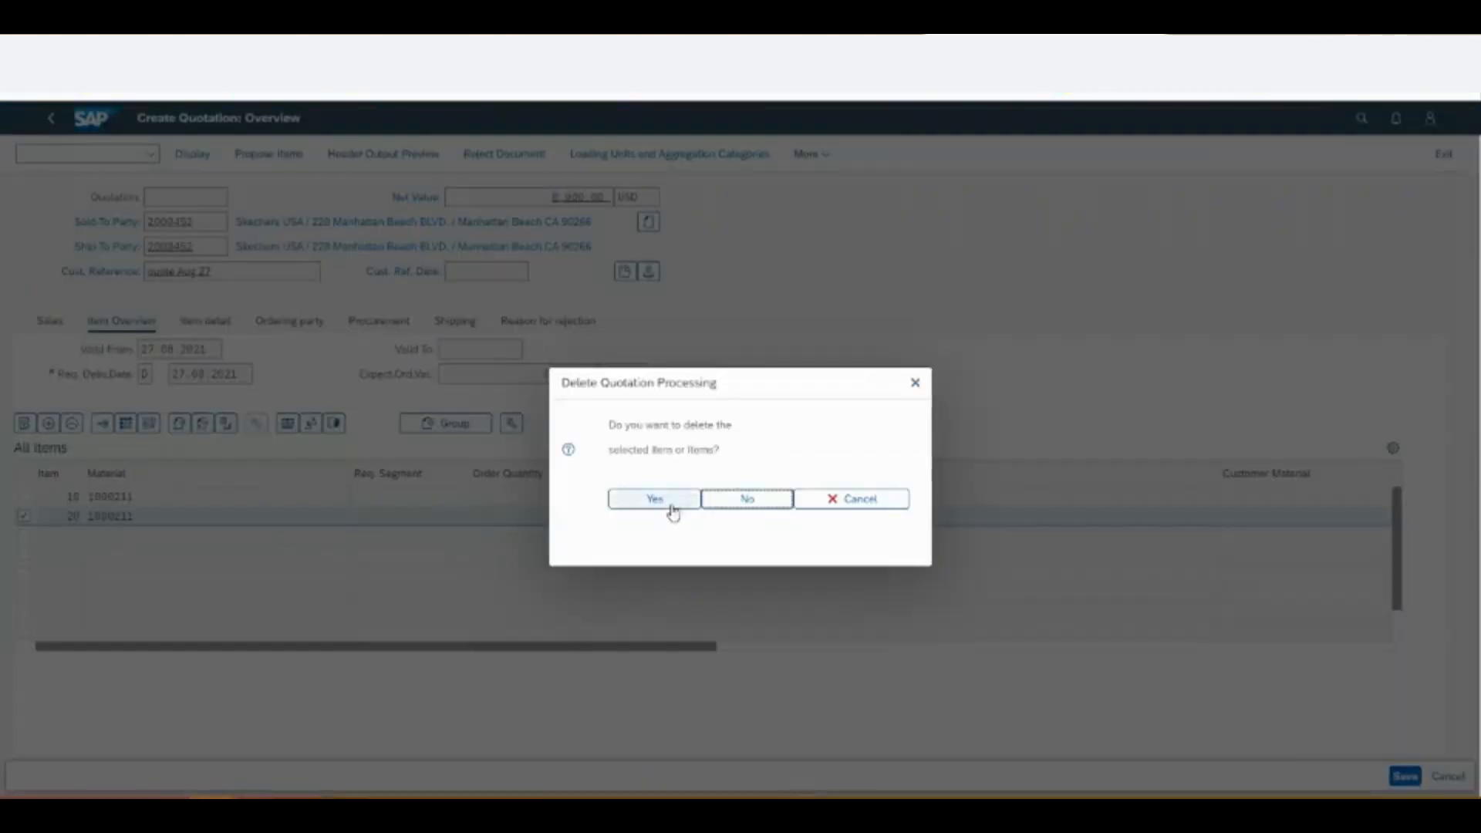
pyautogui.click(655, 500)
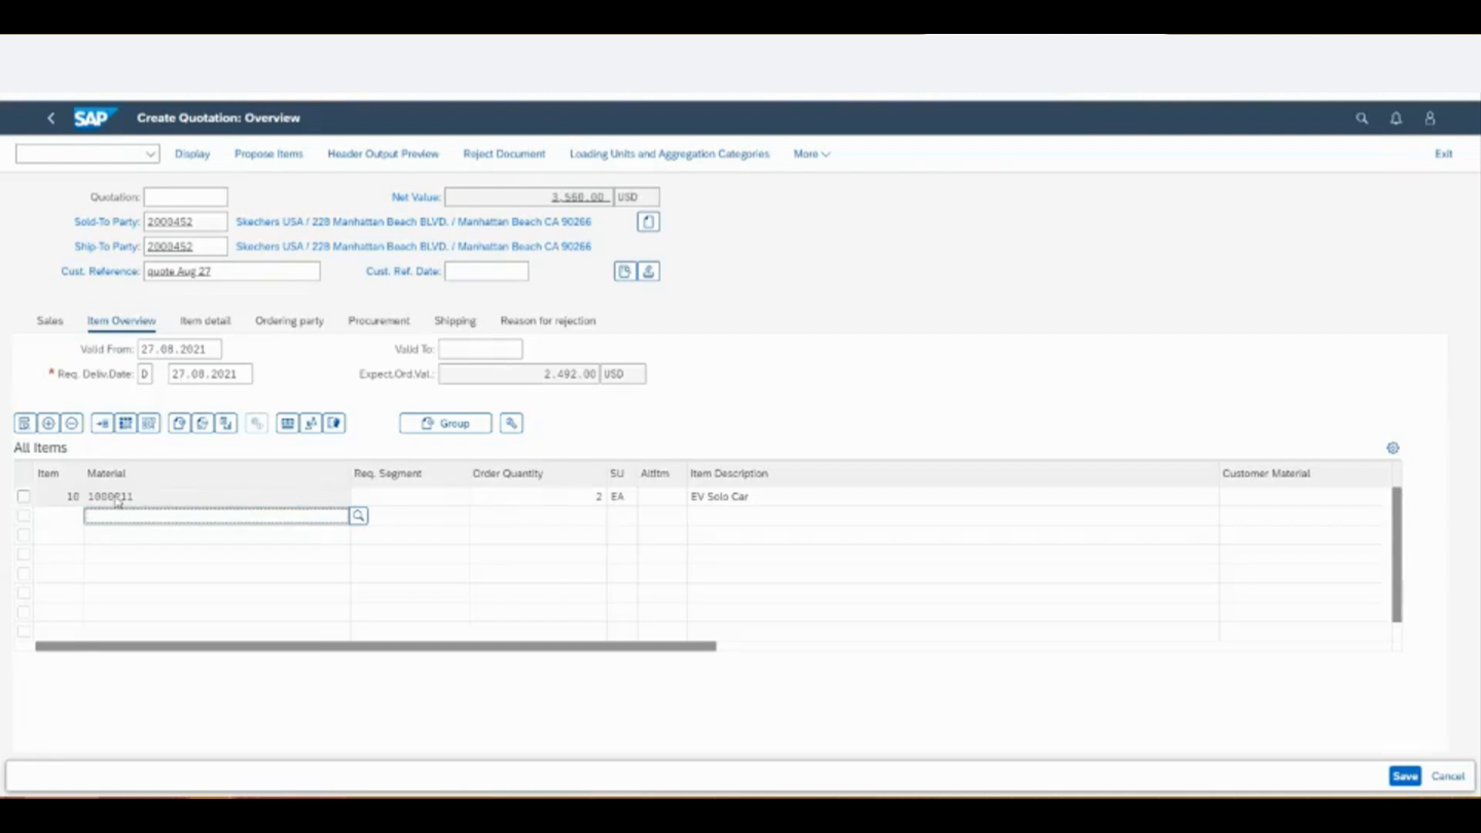
# - Select item 10 and set the quotation's Valid To date to 31.08.2021
pyautogui.click(24, 497)
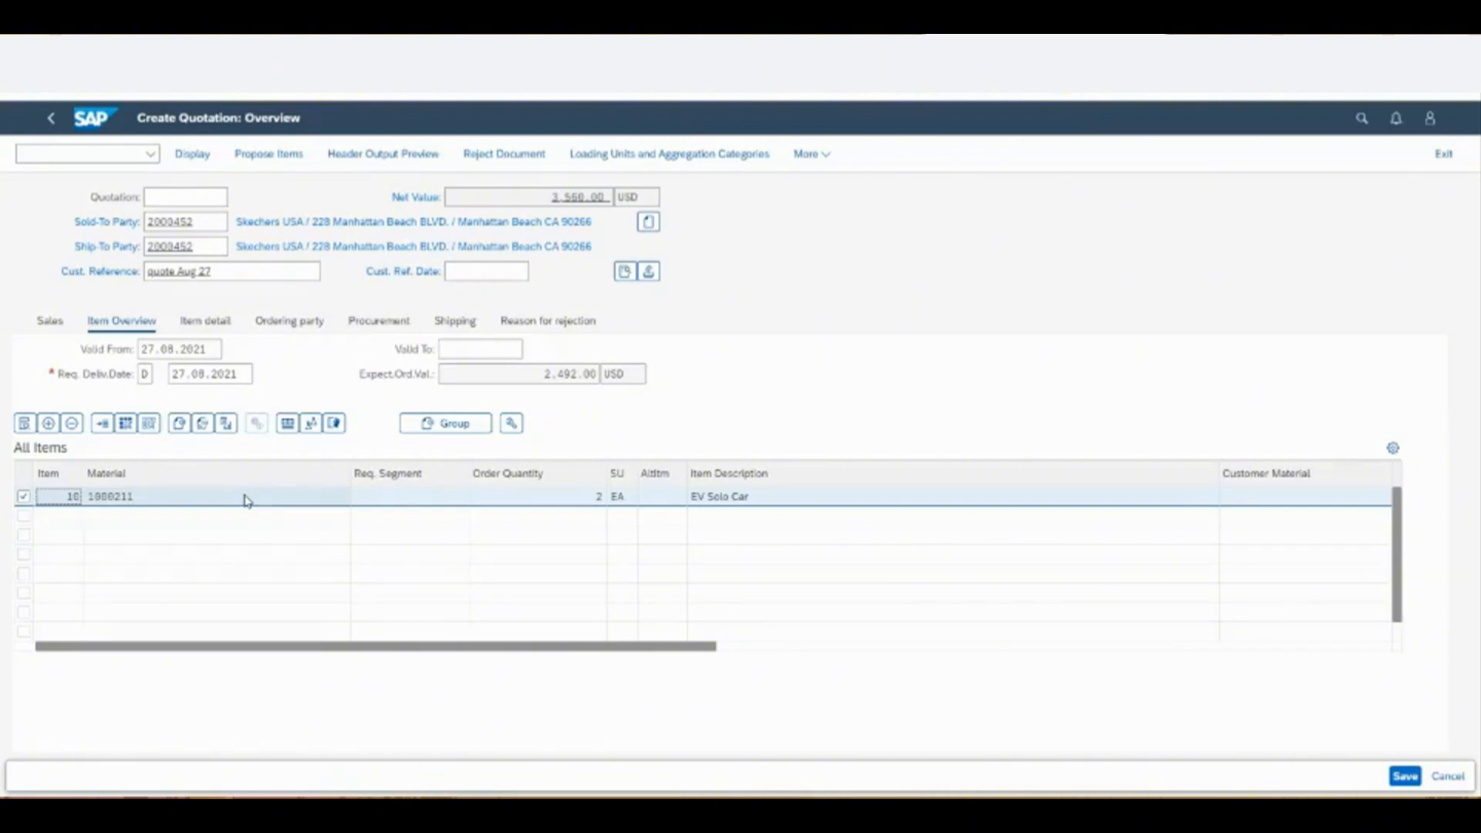
pyautogui.click(460, 345)
pyautogui.click(529, 348)
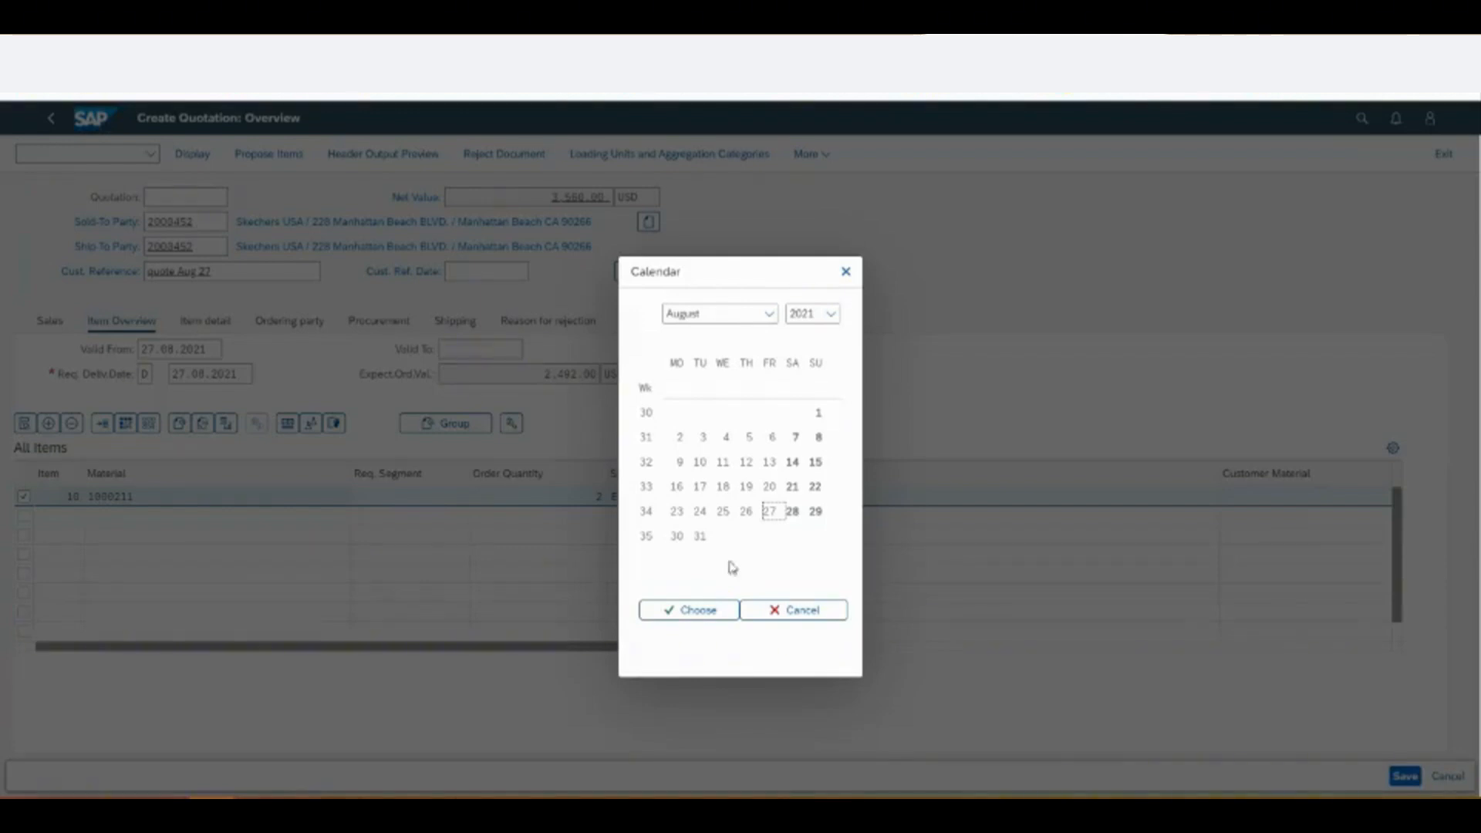
pyautogui.doubleClick(700, 536)
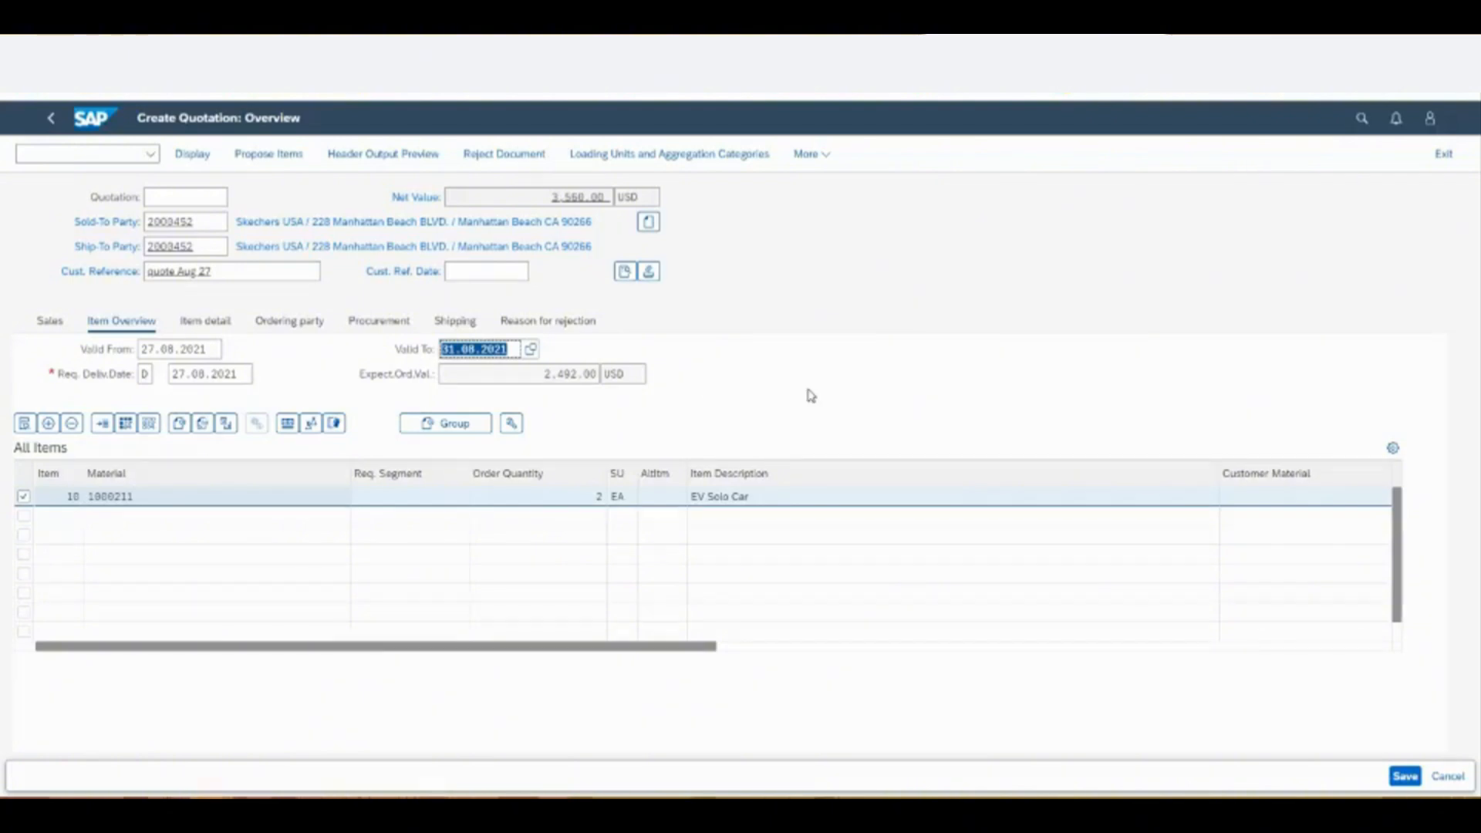
pyautogui.click(510, 349)
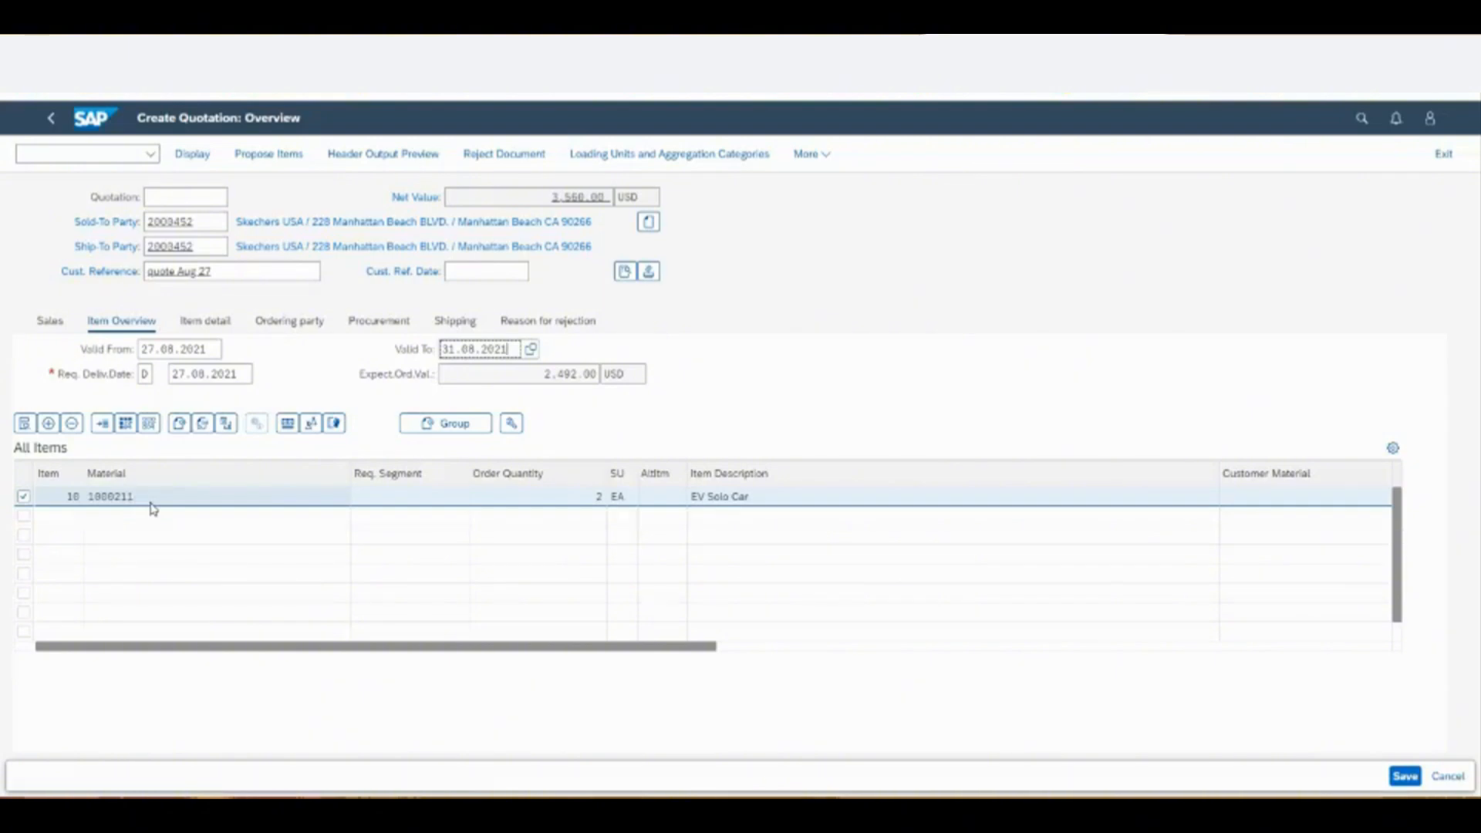
# - Open item 10's pricing conditions, change its configured Solo Car Wrappers to TYPE_C, and return to the conditions
pyautogui.click(288, 424)
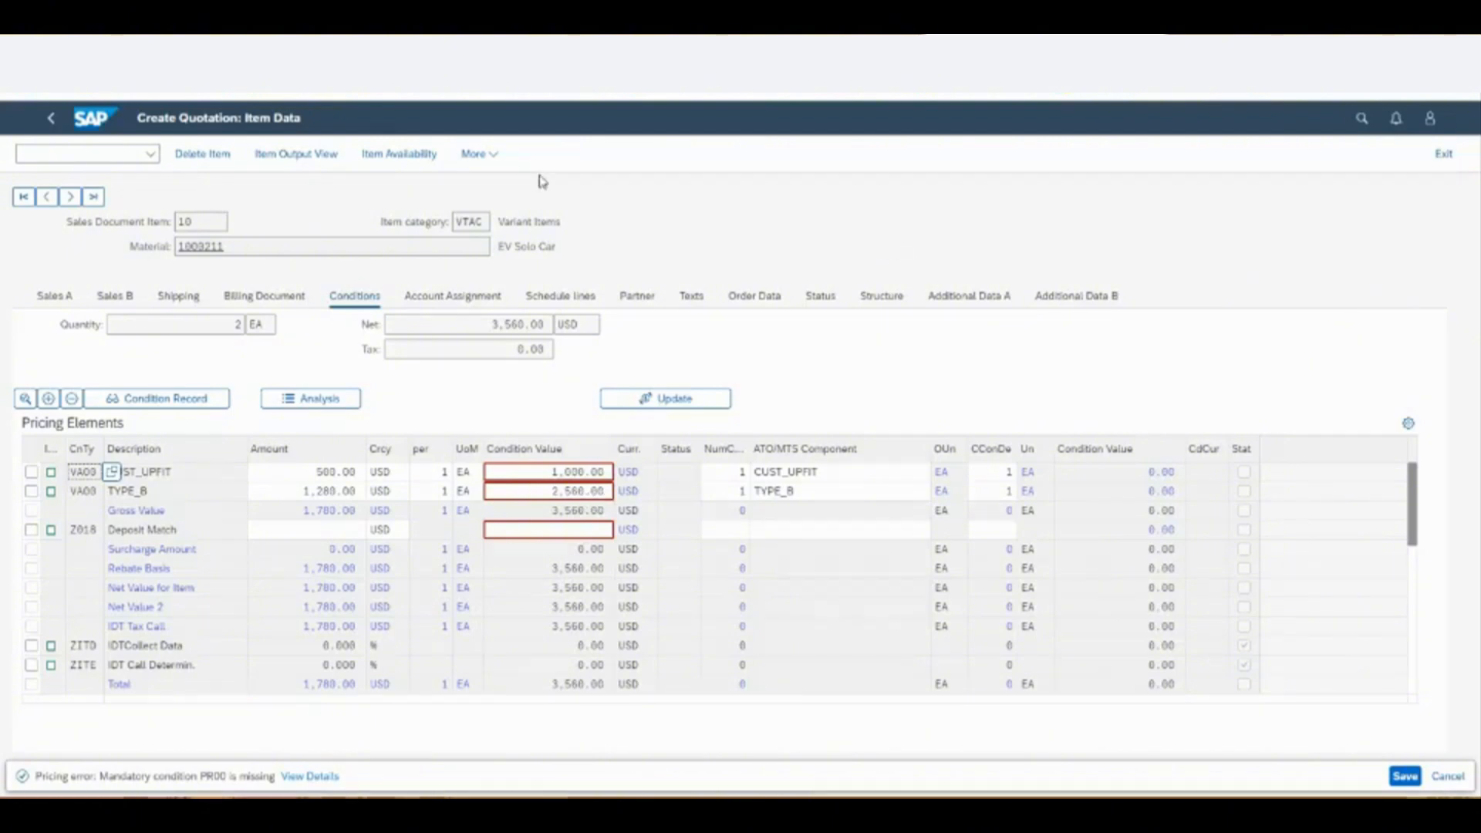
pyautogui.click(497, 157)
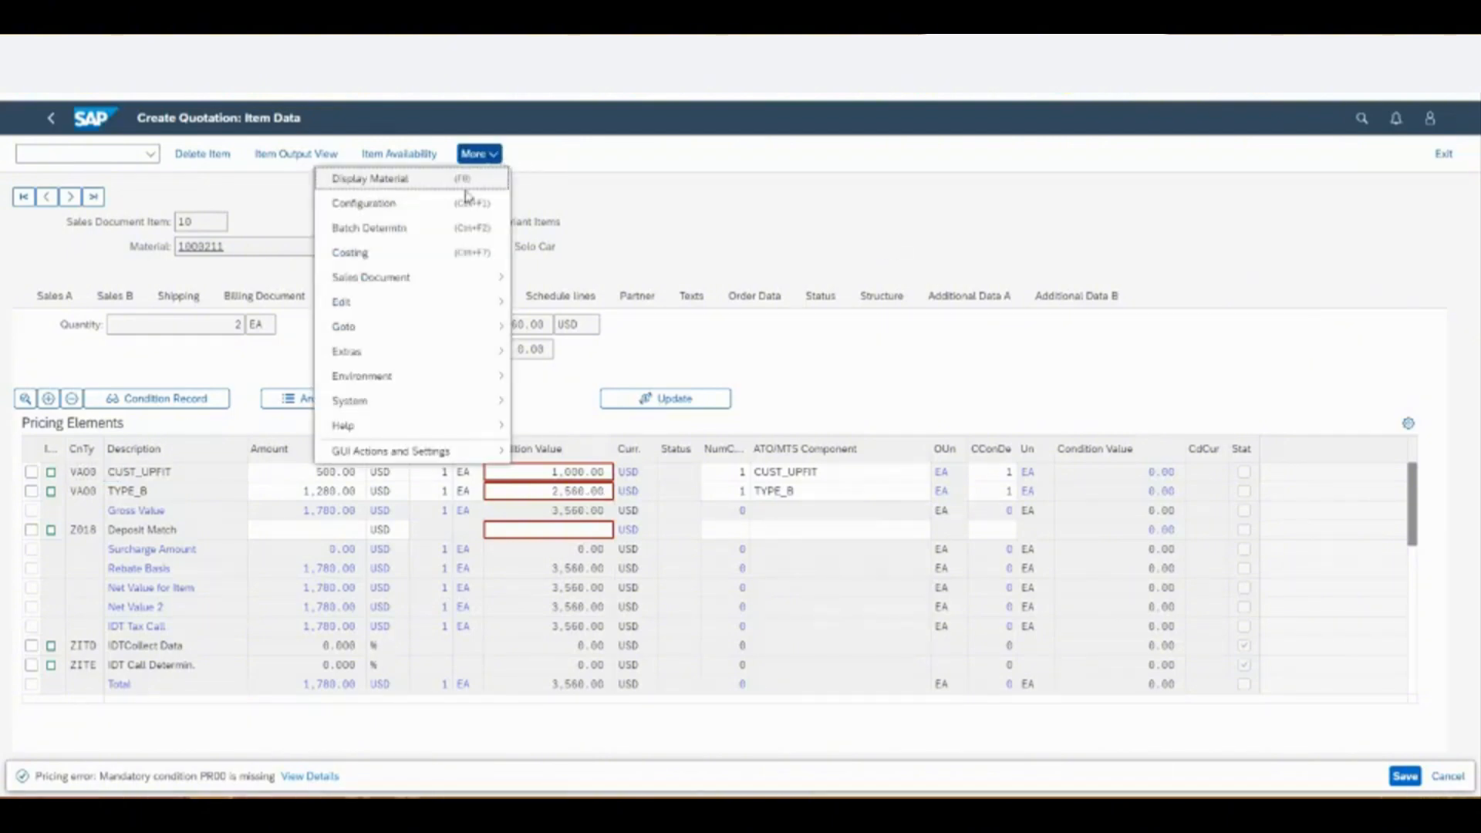
pyautogui.click(444, 207)
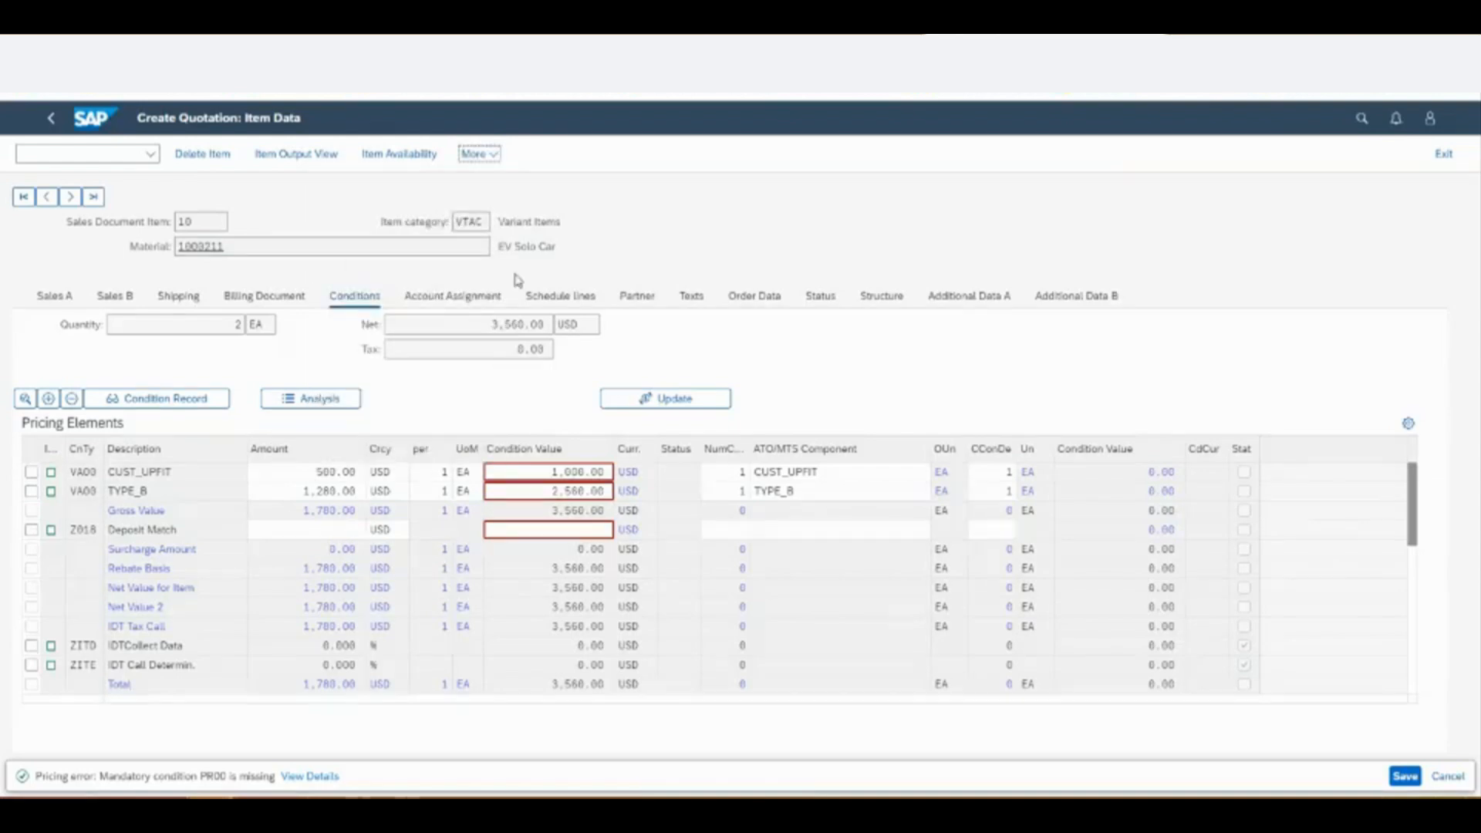
pyautogui.click(450, 390)
pyautogui.click(466, 388)
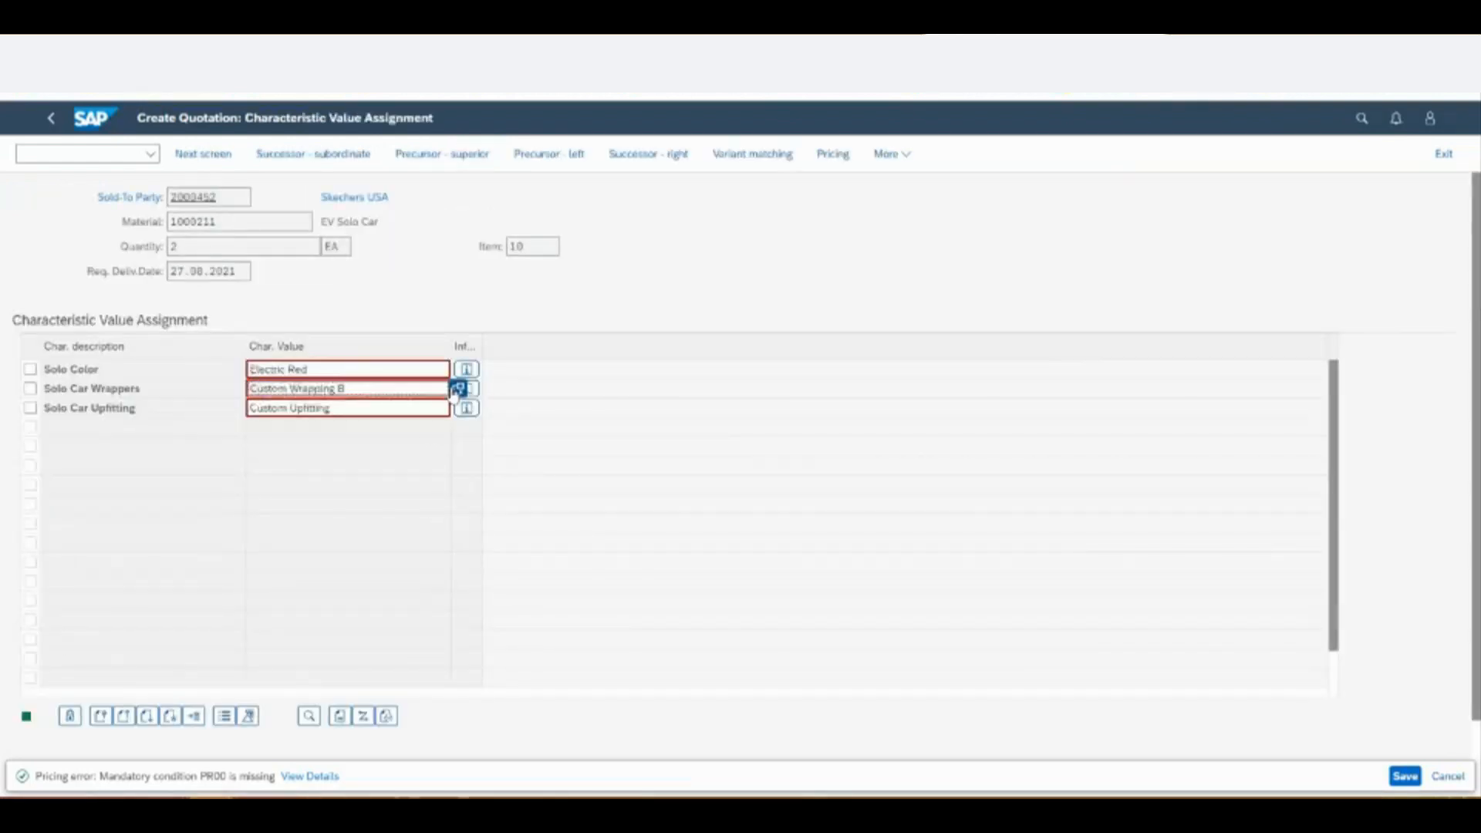
pyautogui.click(467, 408)
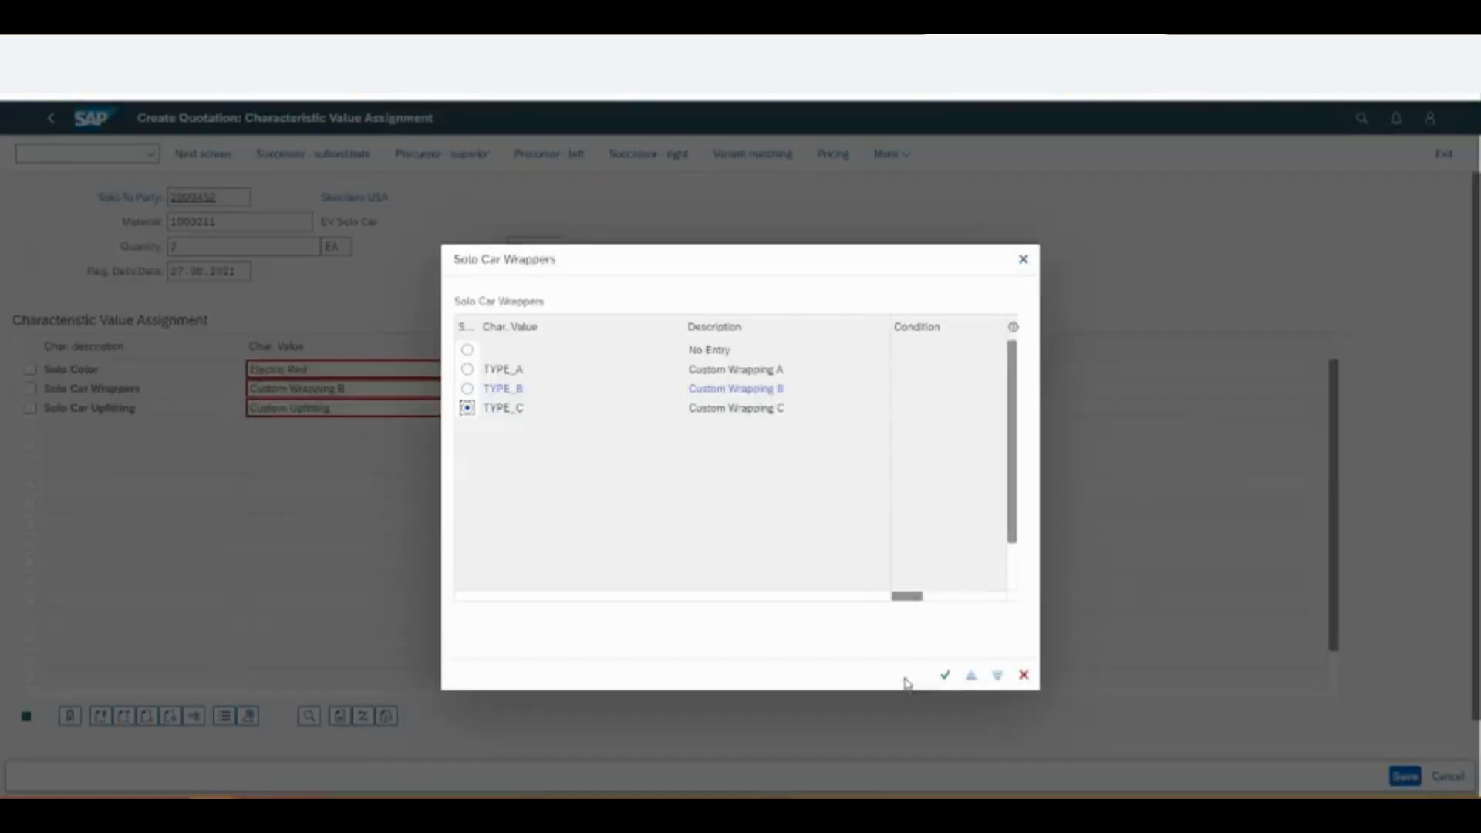
pyautogui.click(944, 674)
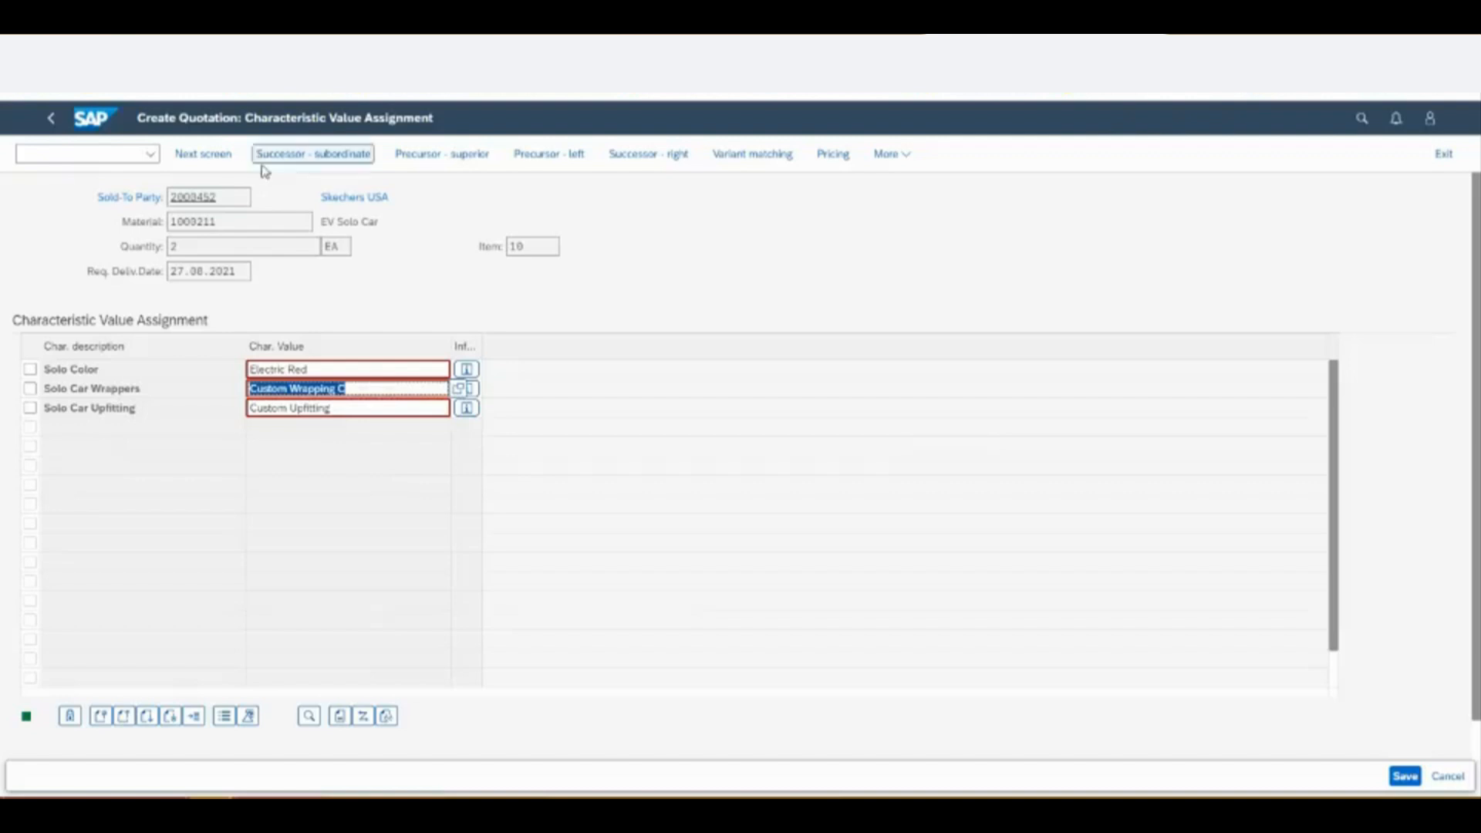
pyautogui.click(203, 154)
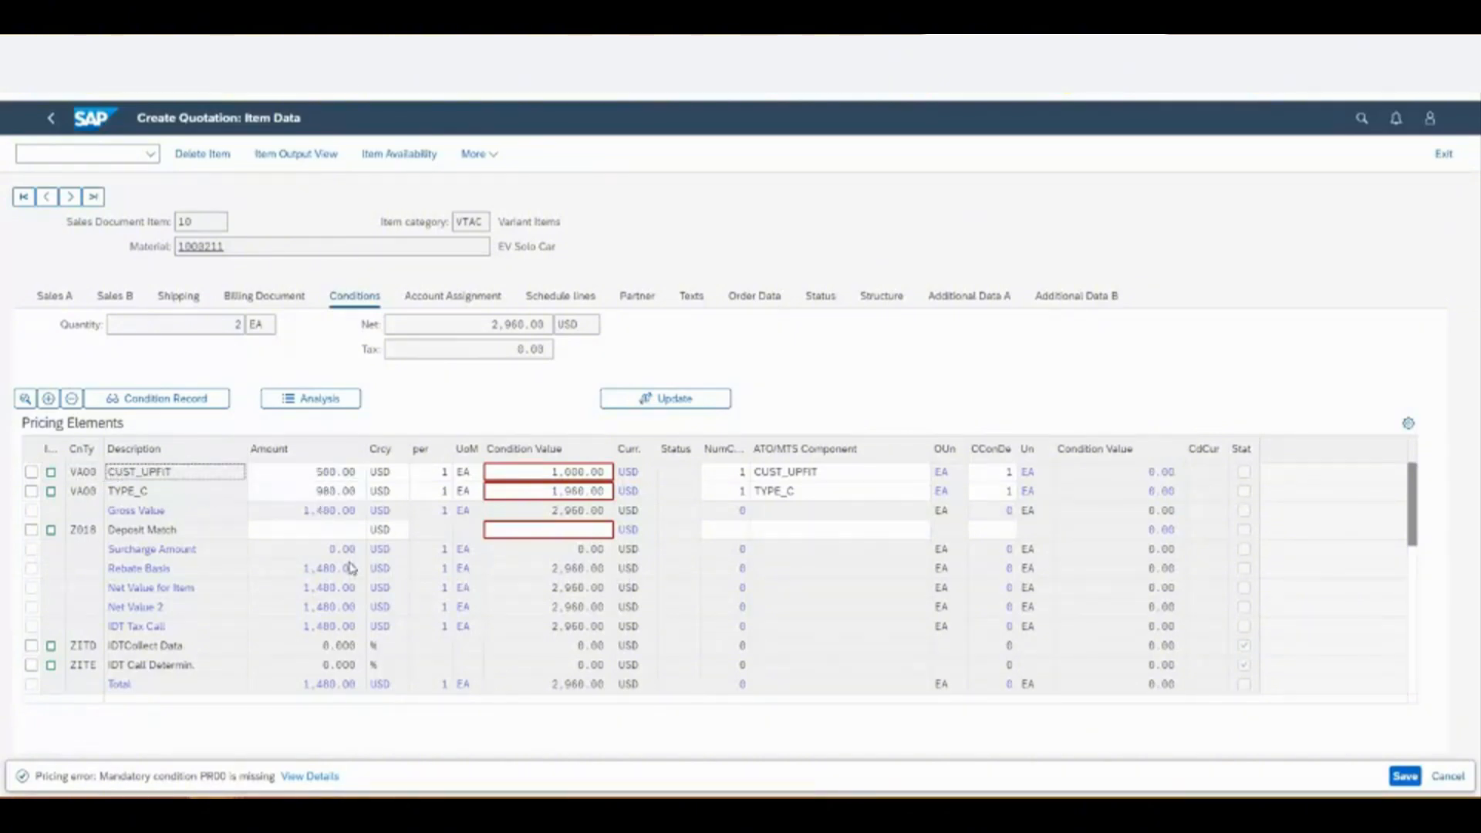
# - Check the remaining pricing elements of item 10 and update its prices with pricing type B, Carry out new pricing
pyautogui.scroll(-2, 1412, 524)
pyautogui.moveTo(1418, 505); pyautogui.dragTo(1414, 627)
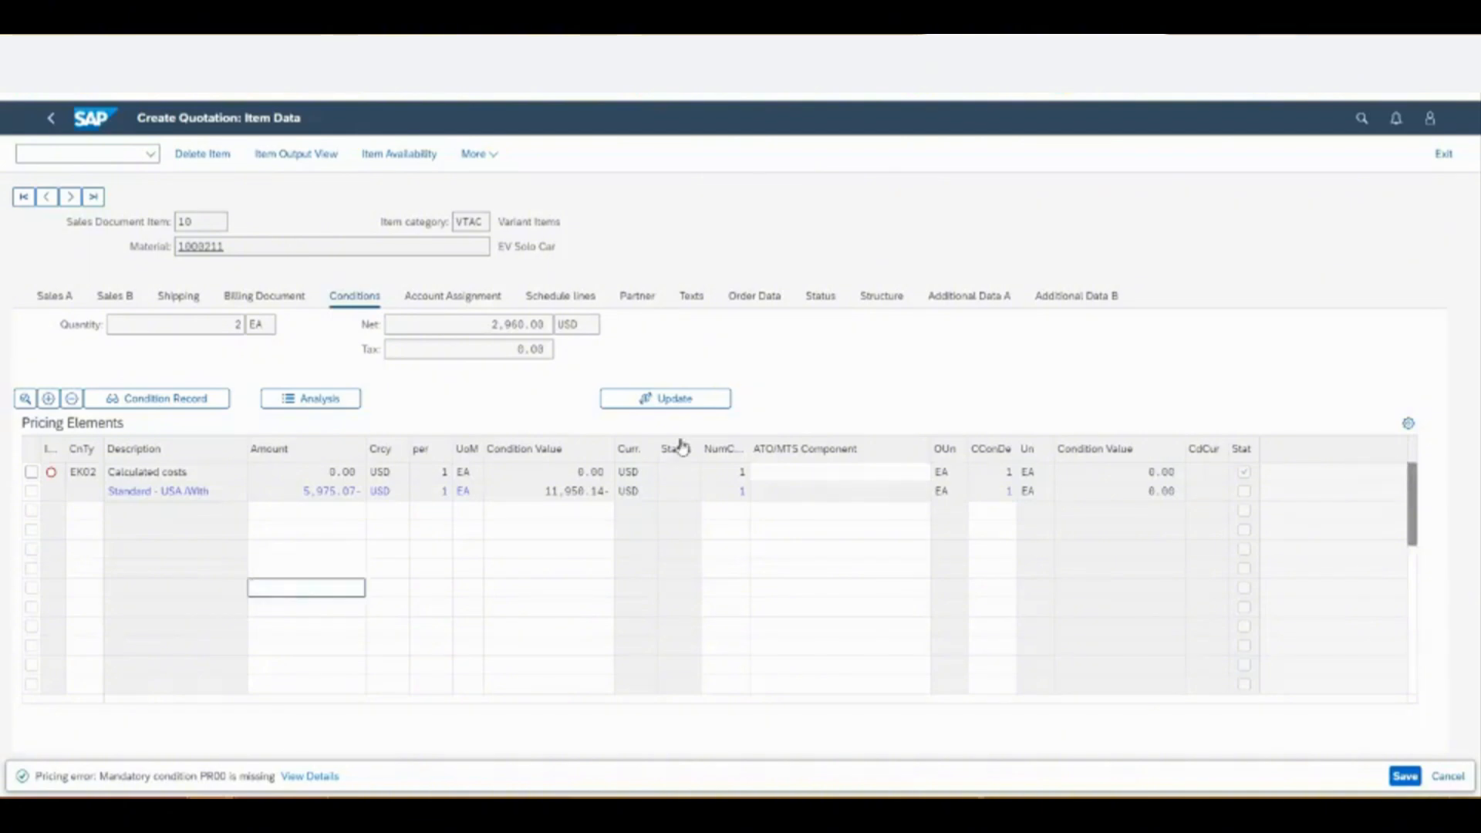
pyautogui.click(665, 398)
pyautogui.click(436, 313)
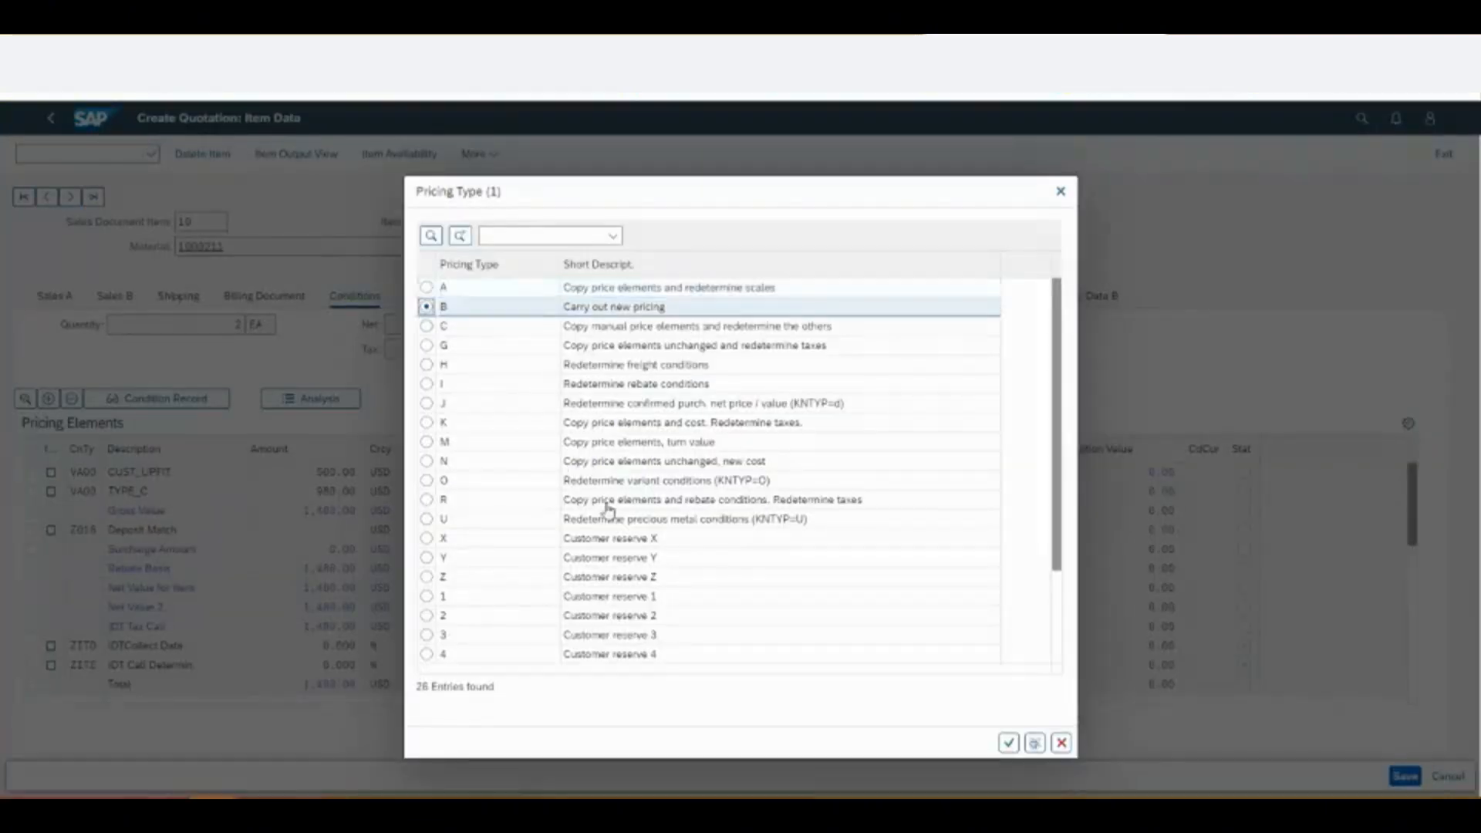
pyautogui.click(1008, 743)
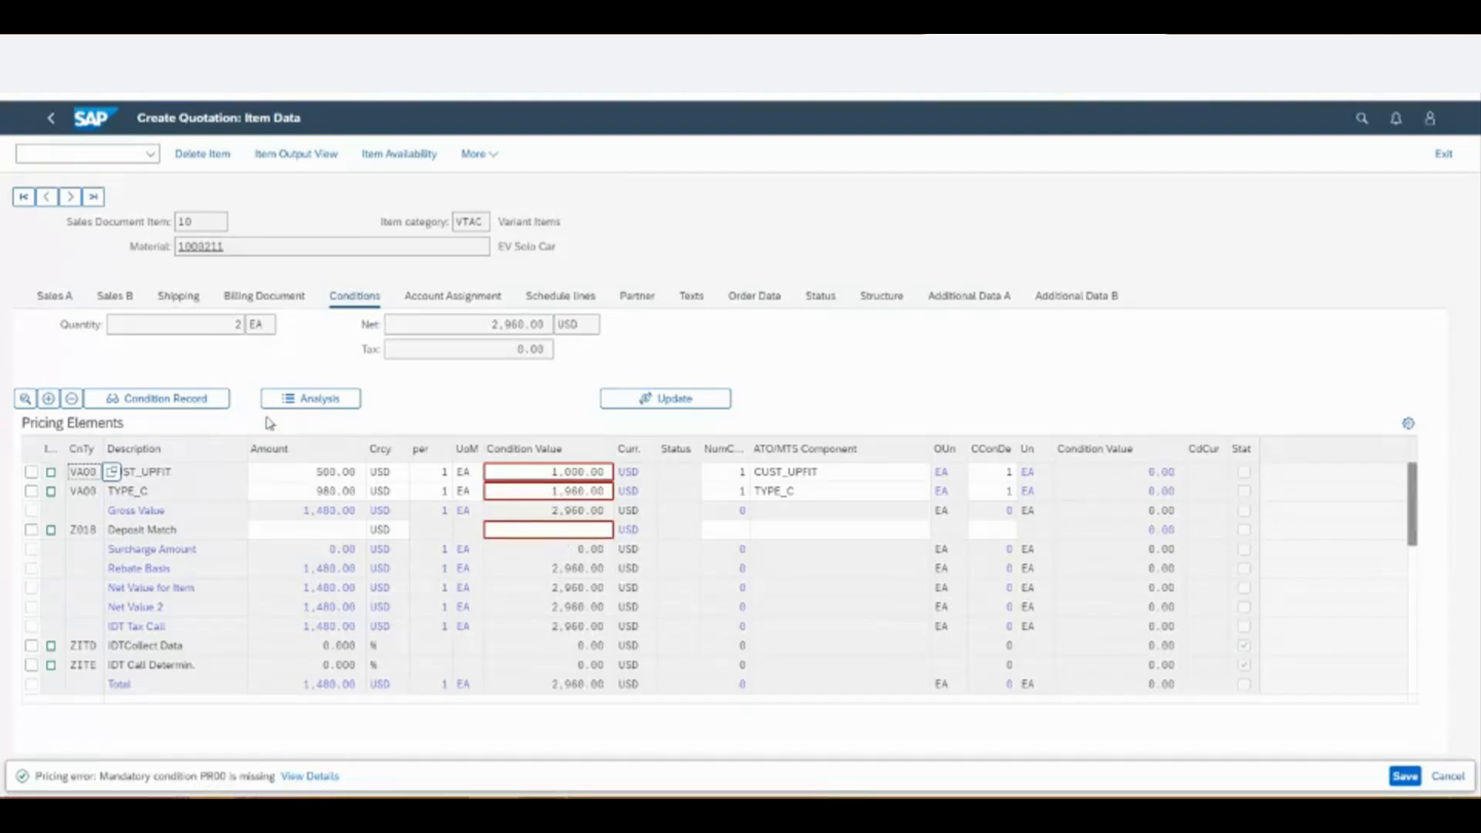
# - Examine the PR00 material-level access in item 10's pricing analysis, widening the Description column, and return to the item conditions
pyautogui.click(324, 398)
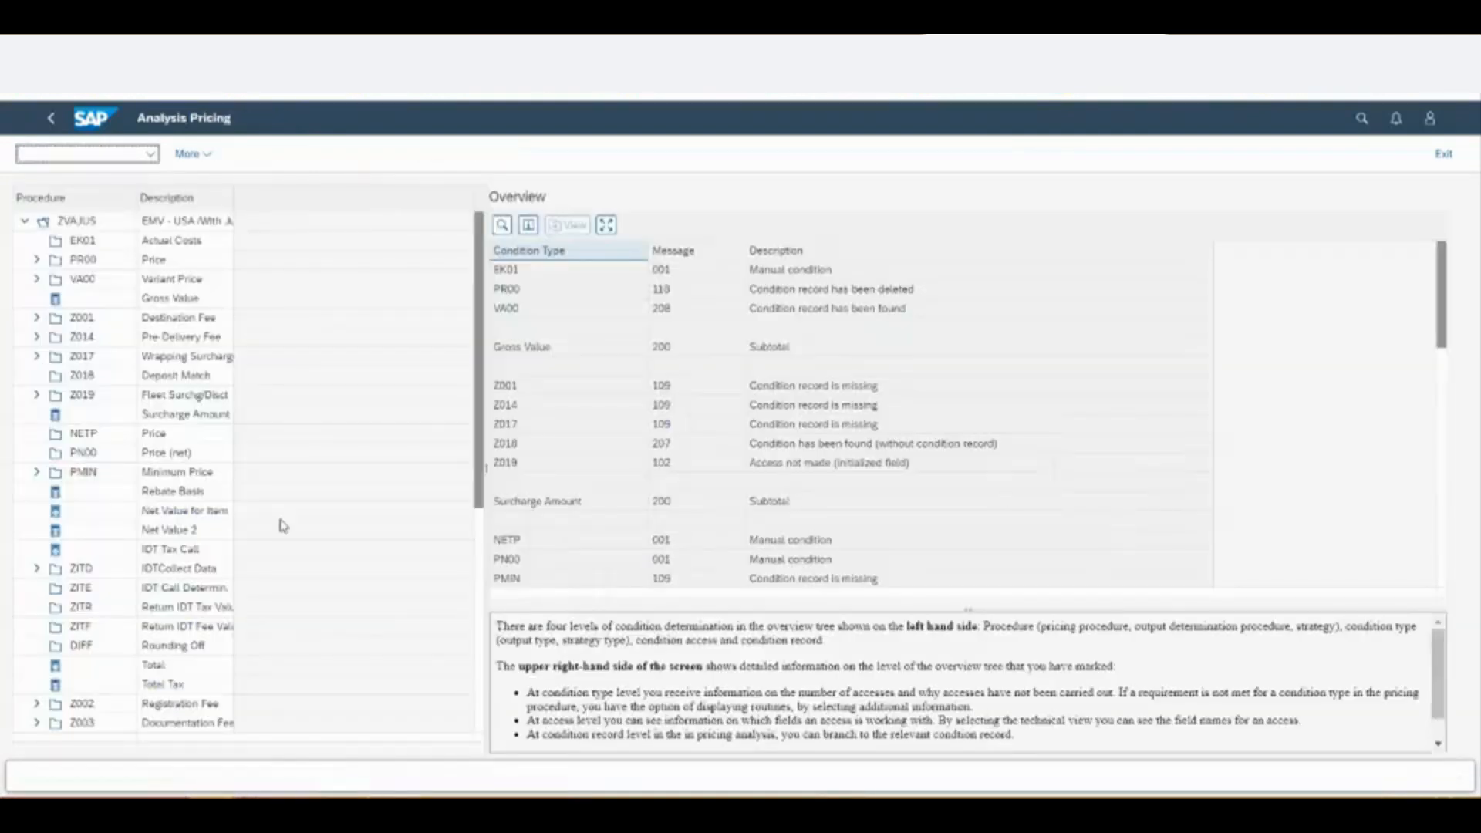
pyautogui.click(36, 261)
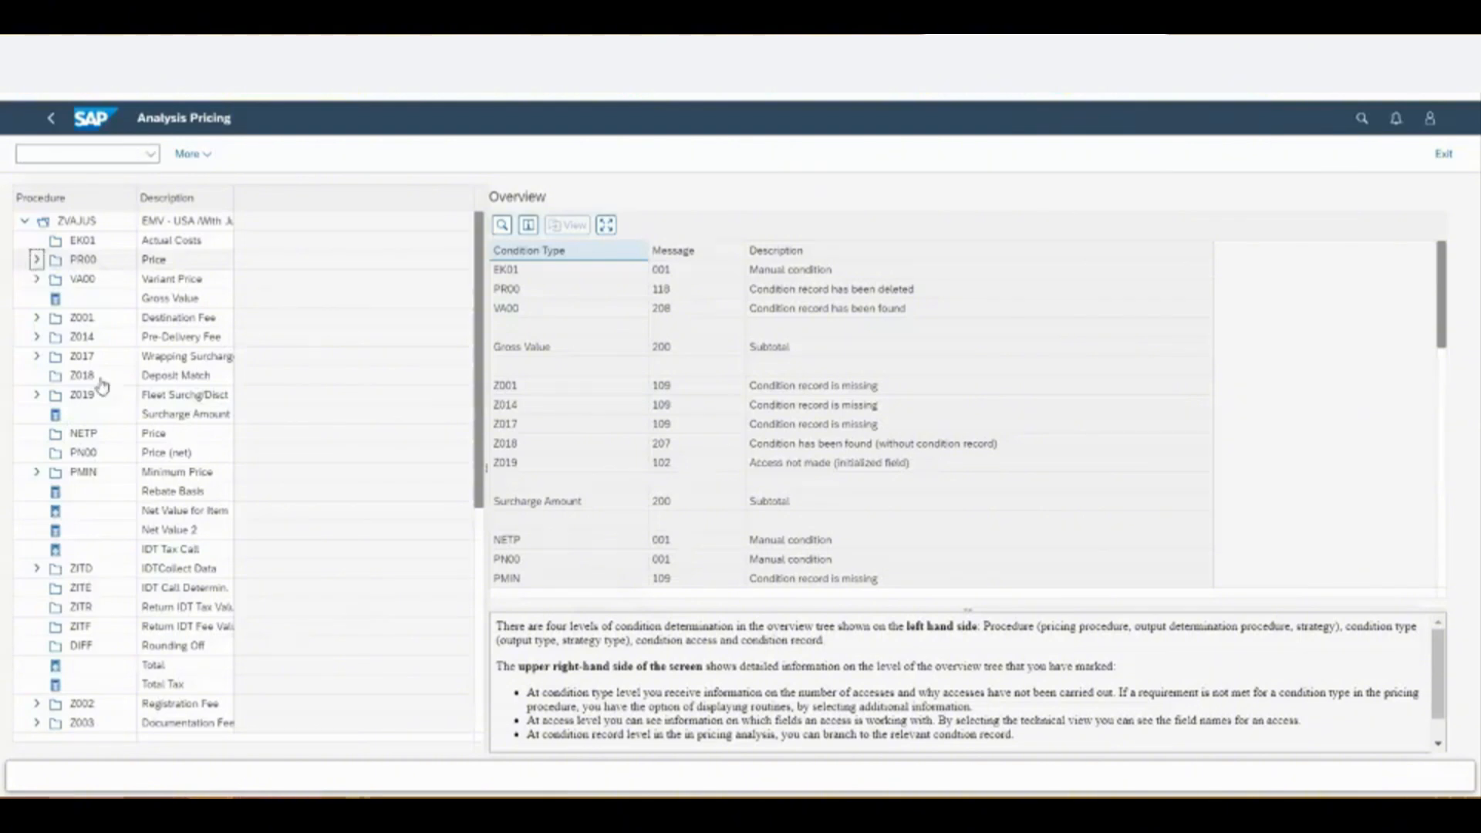
pyautogui.click(108, 317)
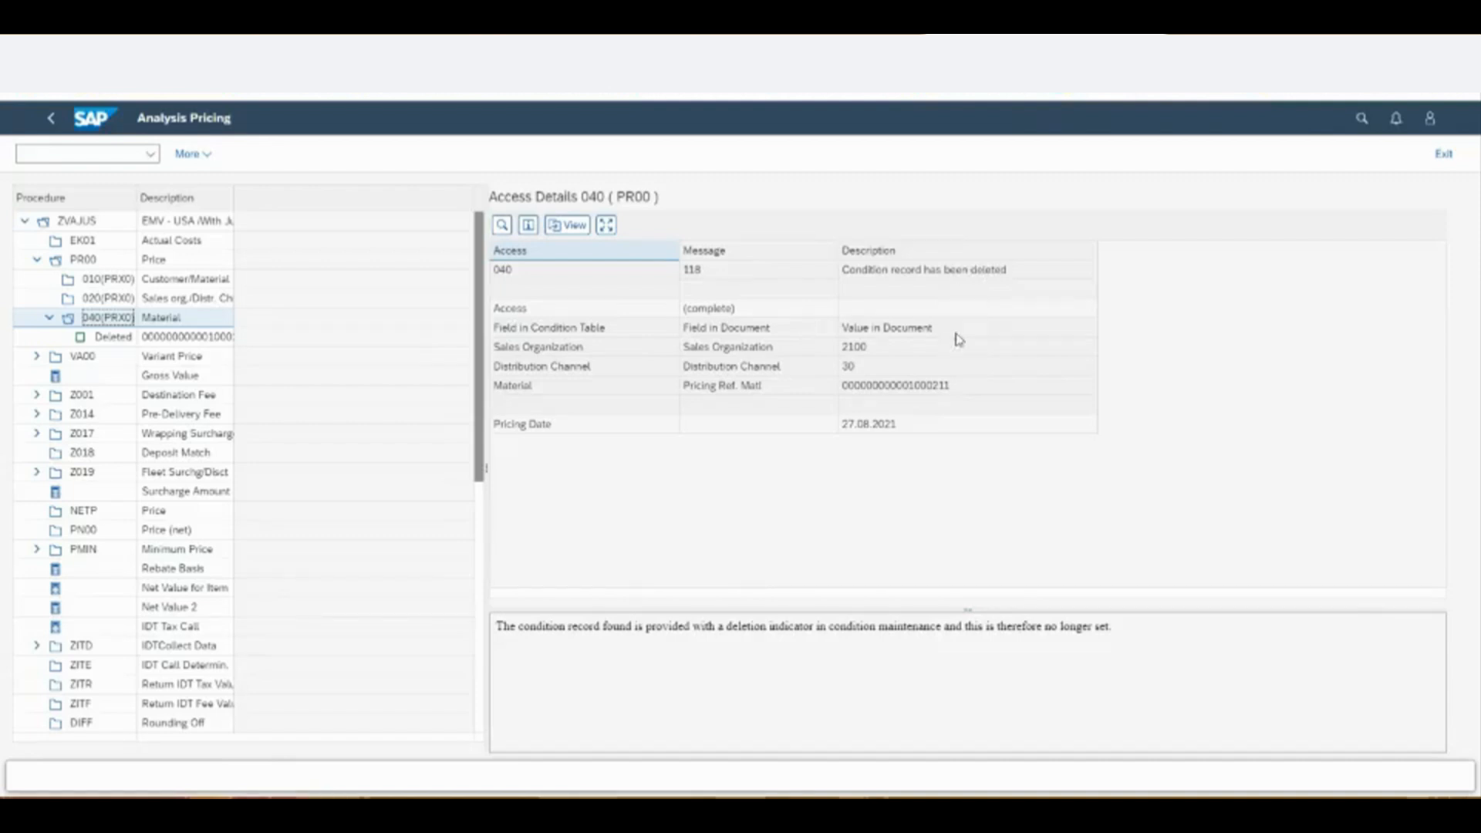
pyautogui.click(976, 279)
pyautogui.click(954, 392)
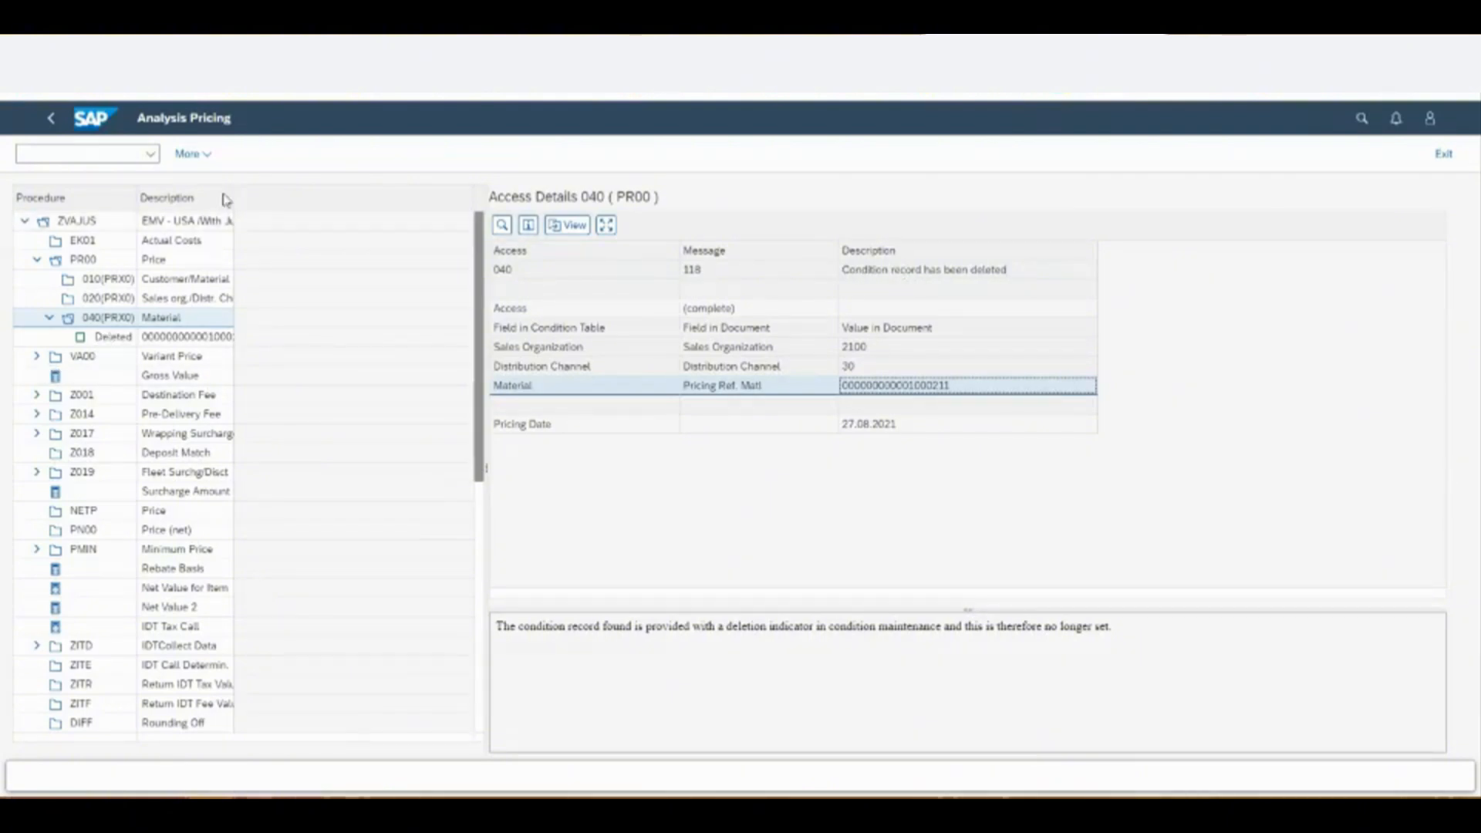
pyautogui.moveTo(231, 192); pyautogui.dragTo(311, 191)
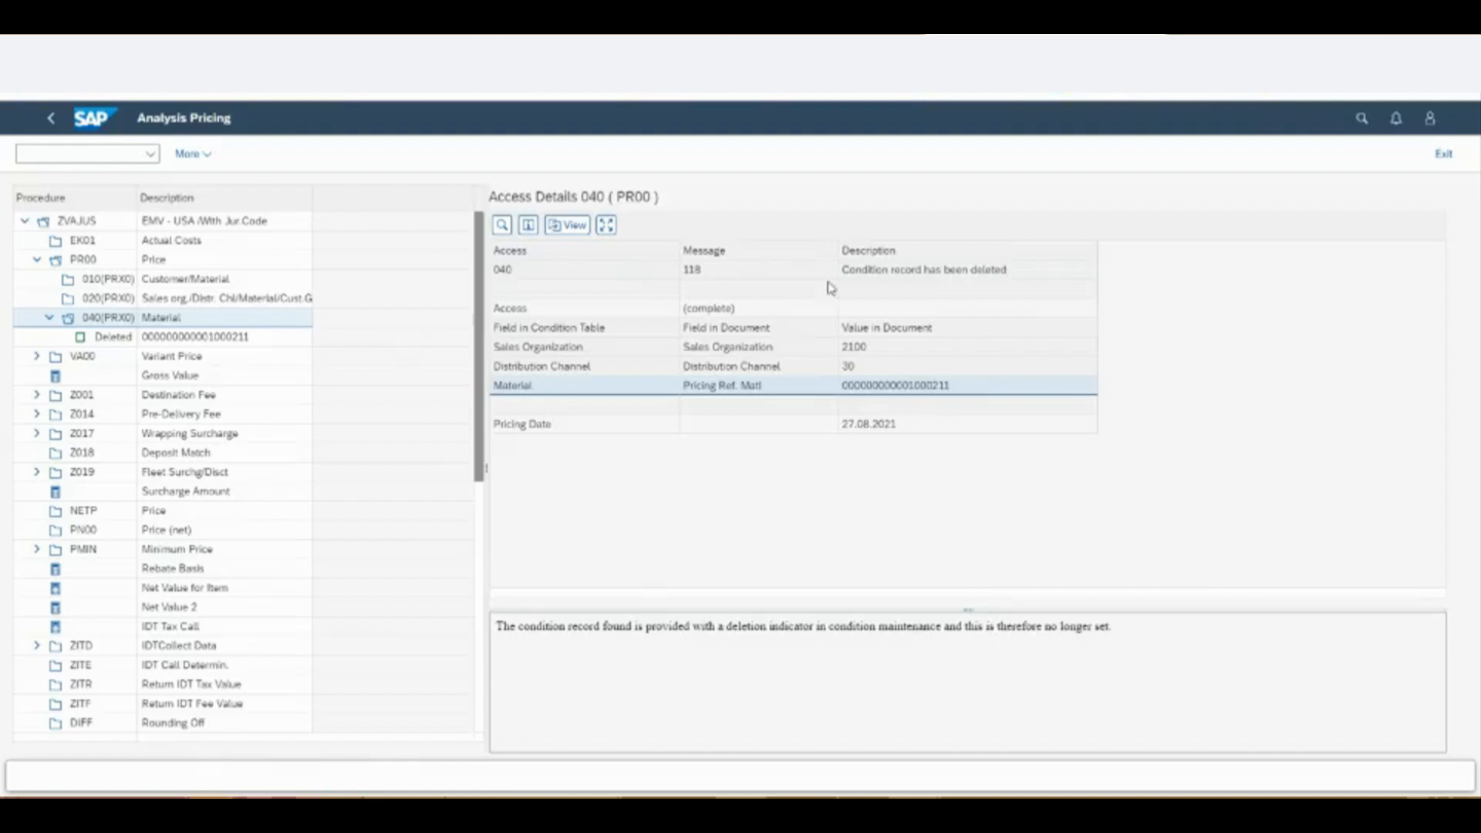
pyautogui.click(51, 120)
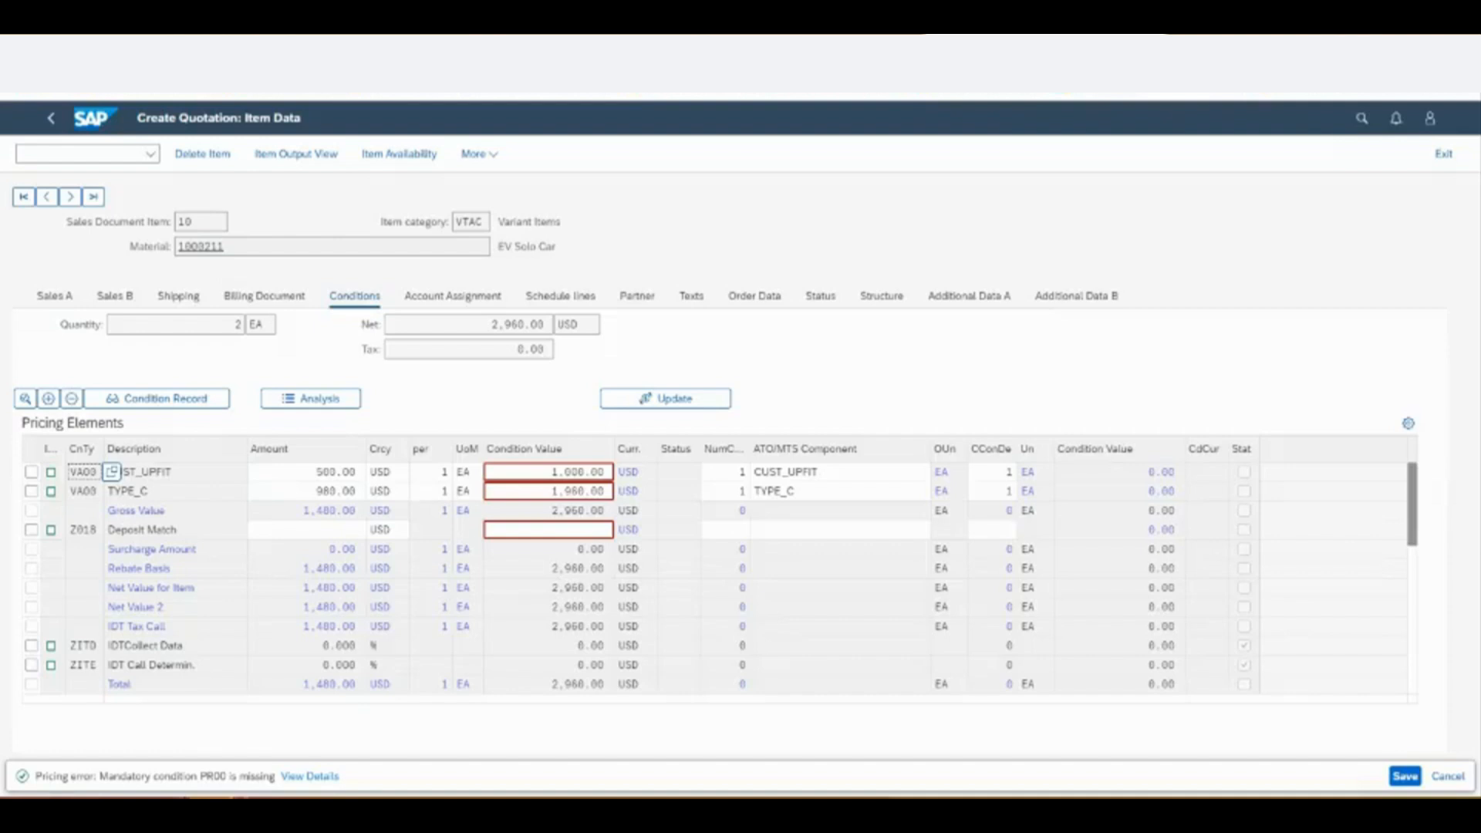
# - Open a second SAP session in a new browser tab, go to the launchpad home page, and open its search
pyautogui.hotkey('ctrl', 't')
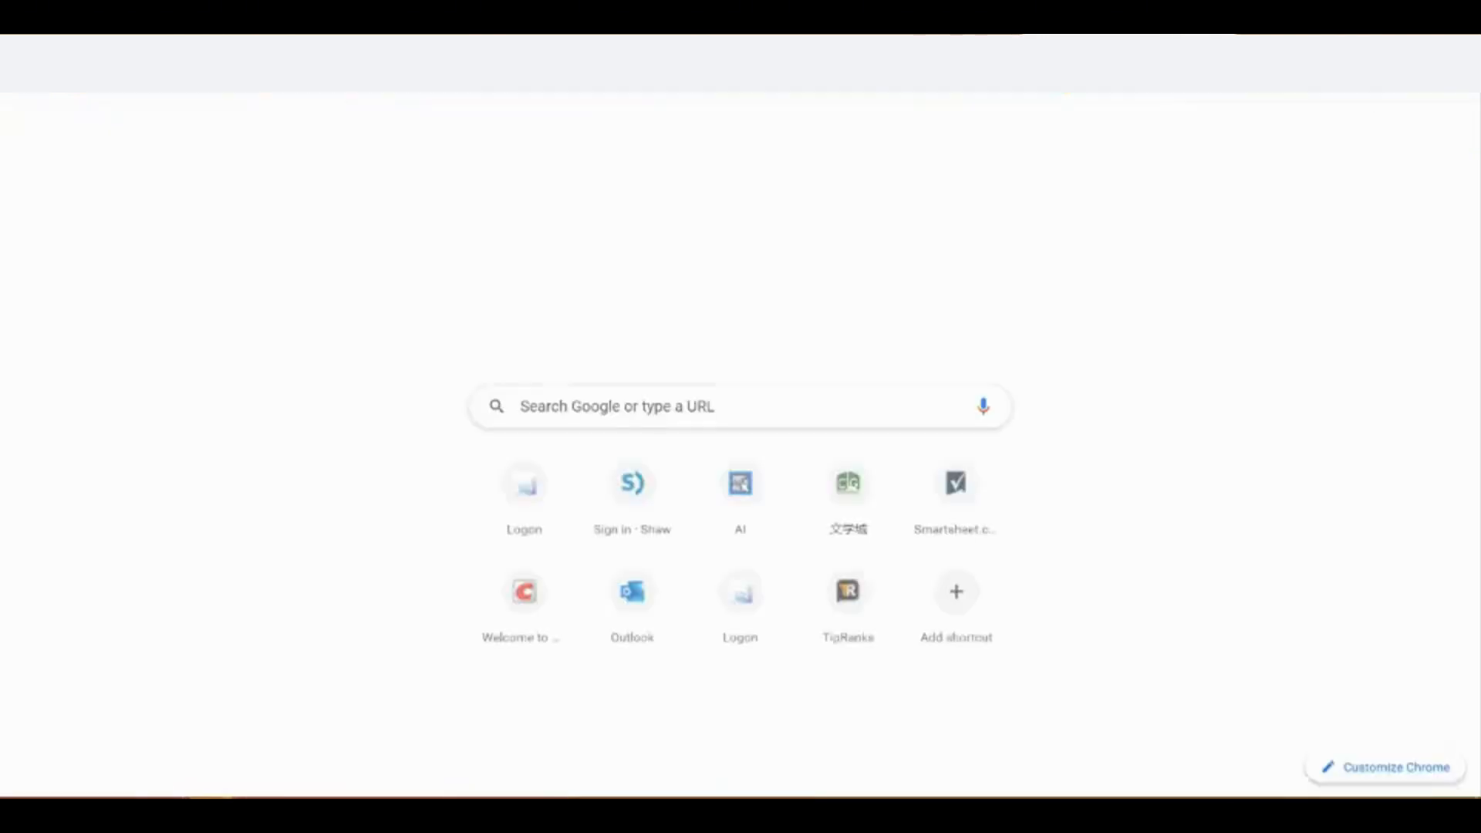
pyautogui.write('https://vhevcet1ci.sap.electrameccanica.com:44300/sap/bc/ui2/flp?sap-client=410&sap-language=EN#SalesQuotation-create')
pyautogui.press('Return')
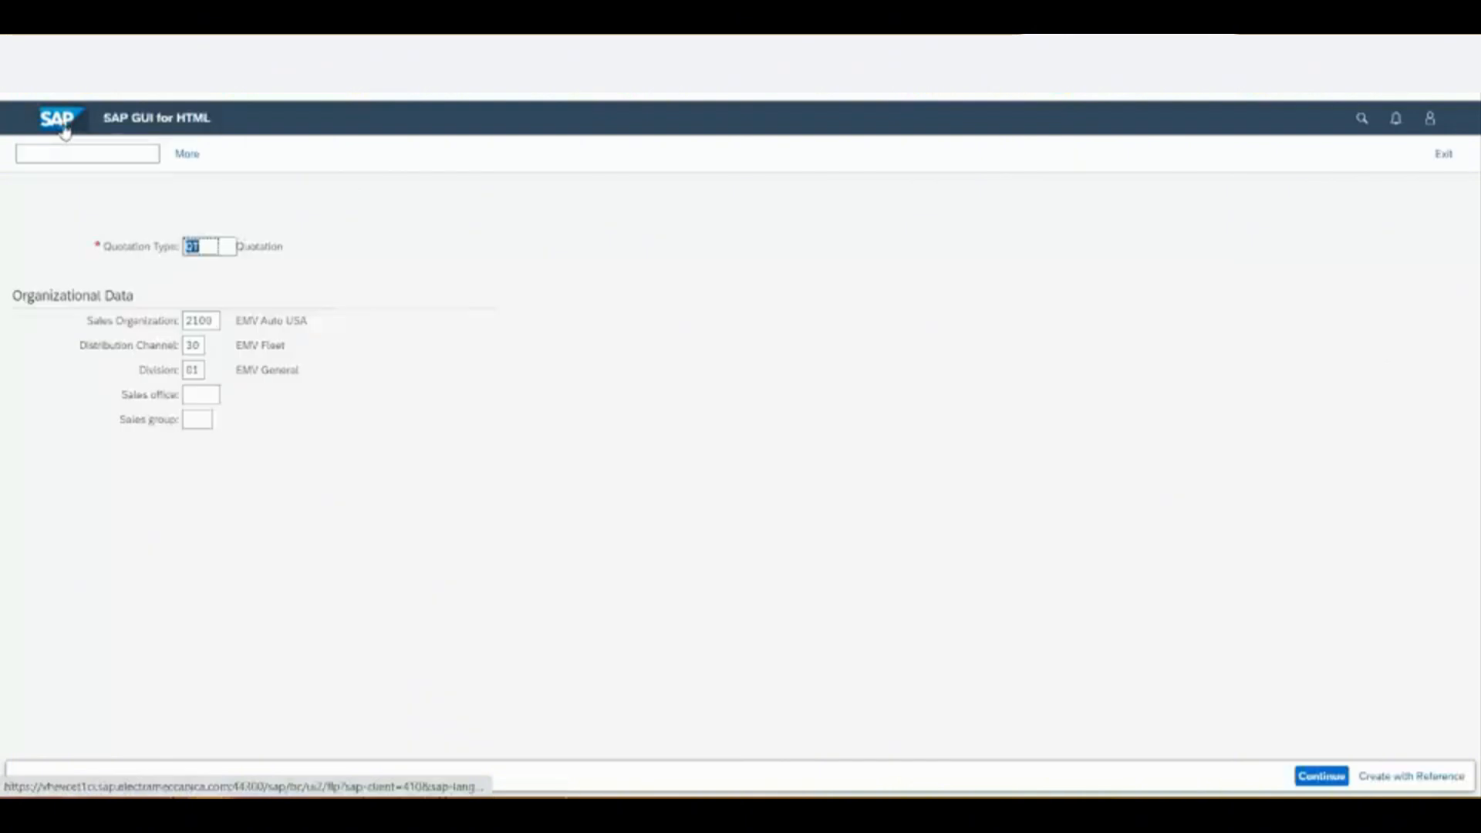
pyautogui.click(56, 122)
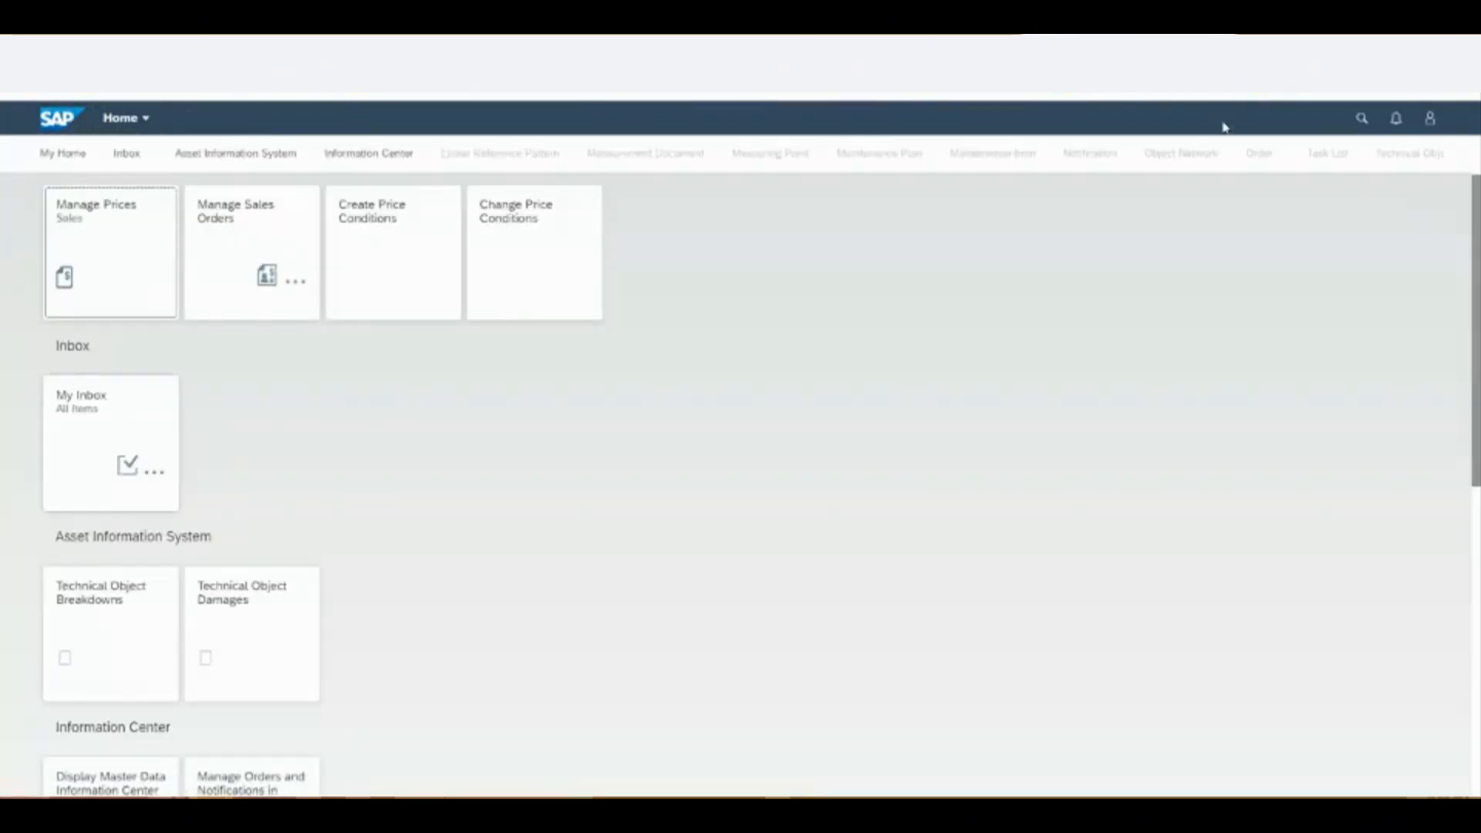
pyautogui.click(1361, 118)
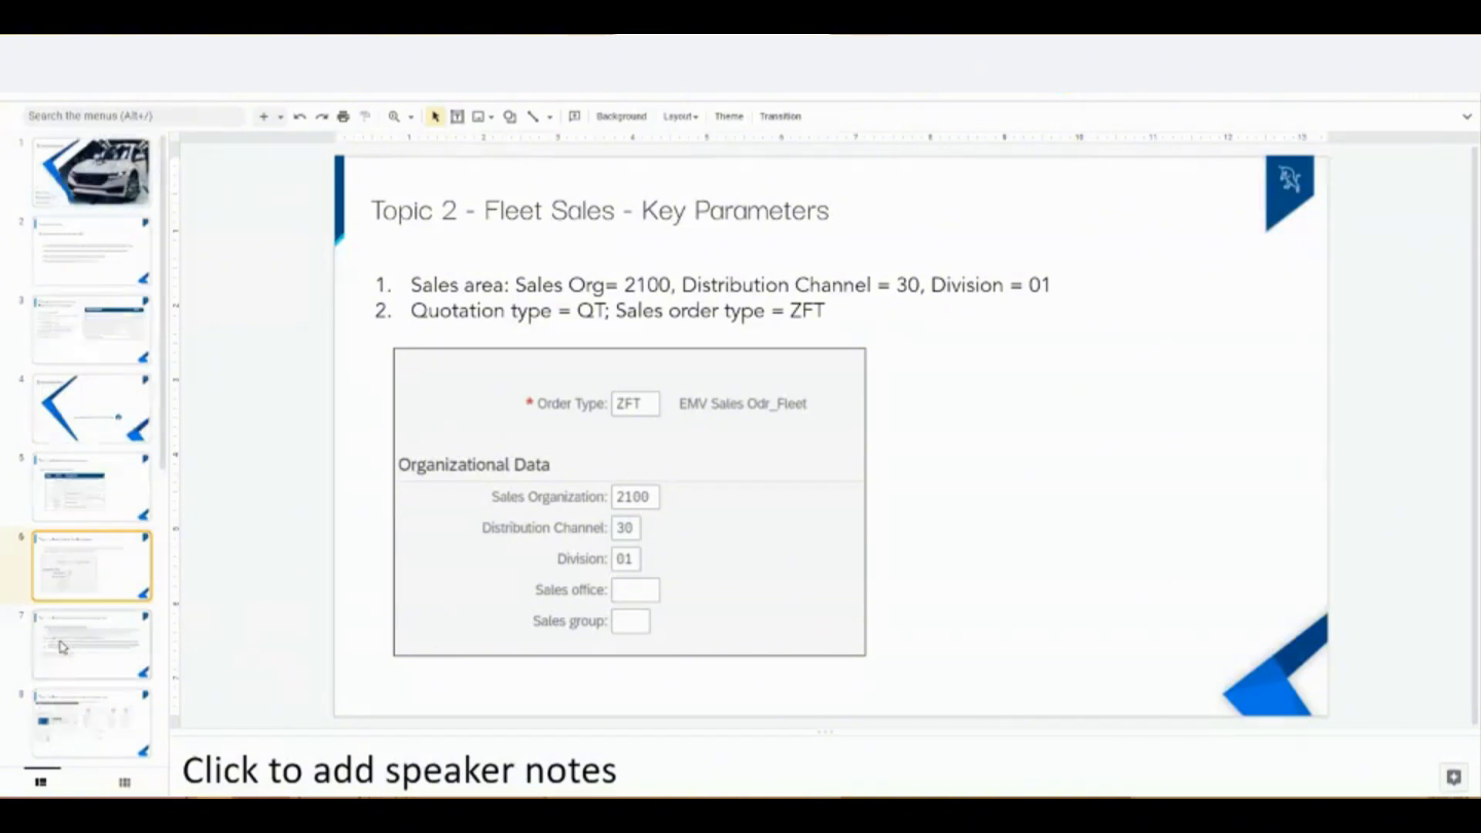
# - Show the "Topic 4 - Pricing management" slide in the Google Slides presentation
pyautogui.scroll(-3, 66, 652)
pyautogui.scroll(-1, 78, 678)
pyautogui.click(109, 589)
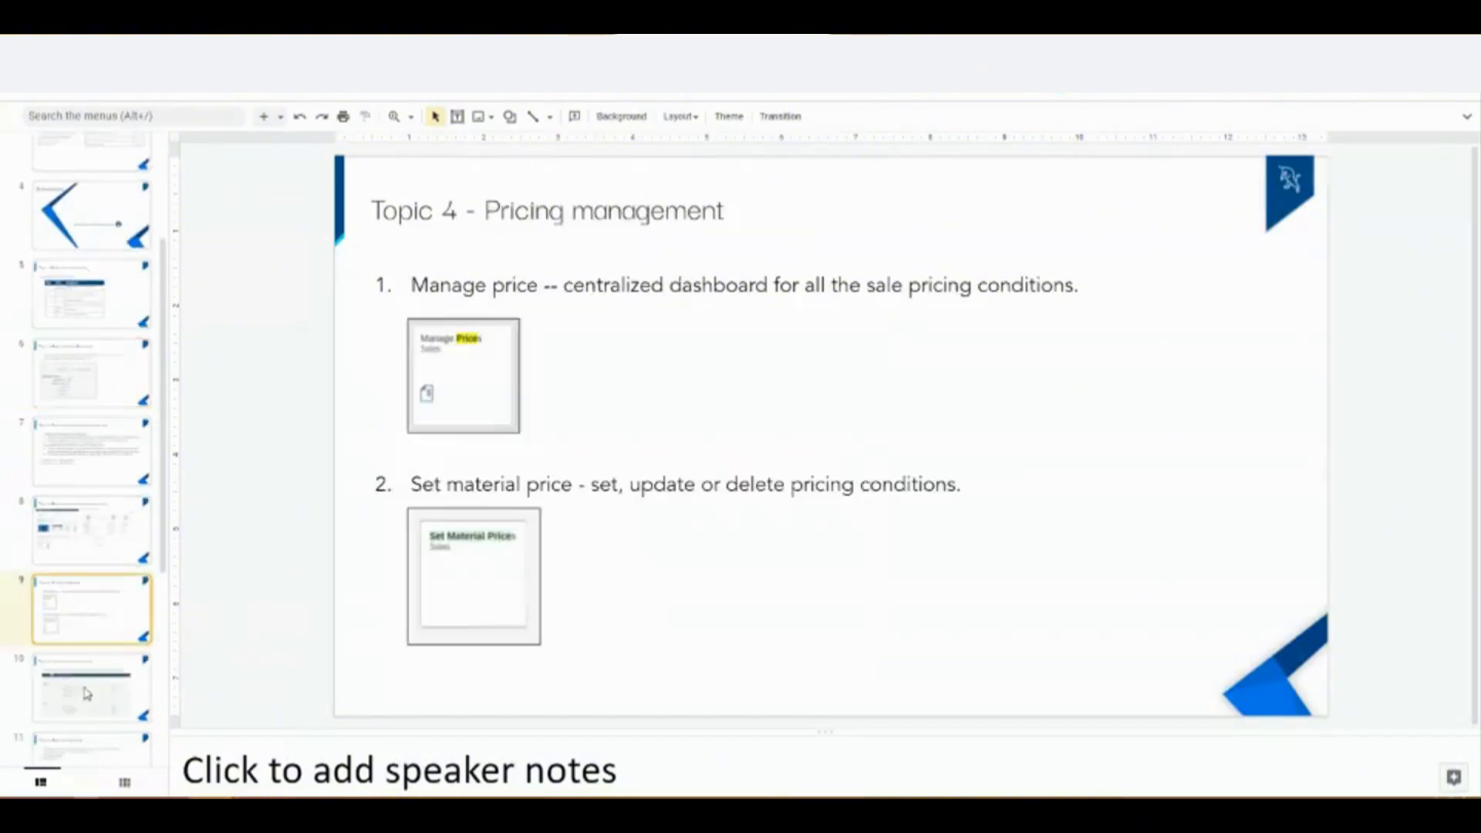
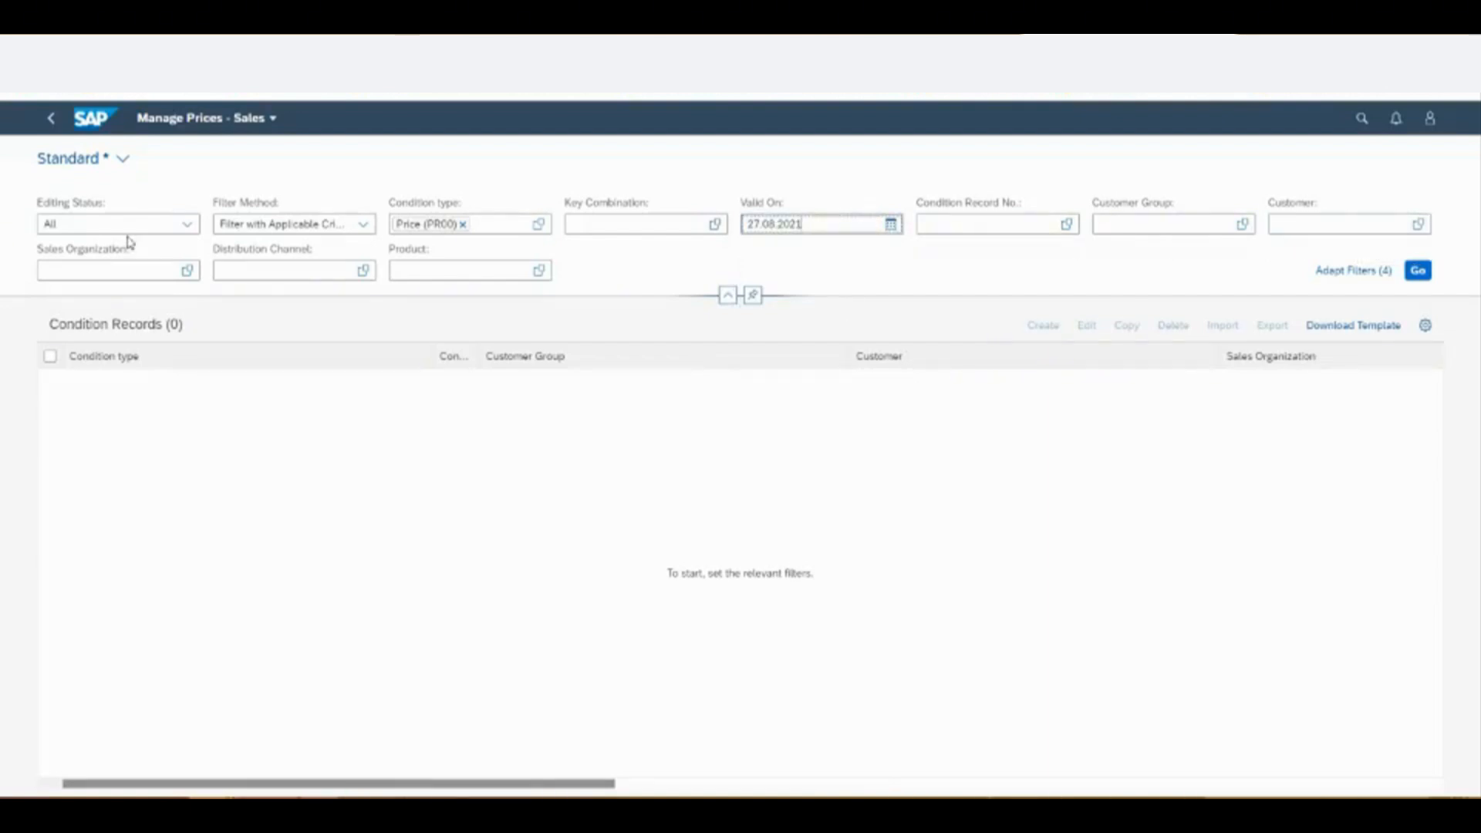
# - Filter the PR00 condition records by sales organization 2100, distribution channel 30 and product 1000211 (EV Solo Car), and run the search
pyautogui.click(96, 274)
pyautogui.write('2100')
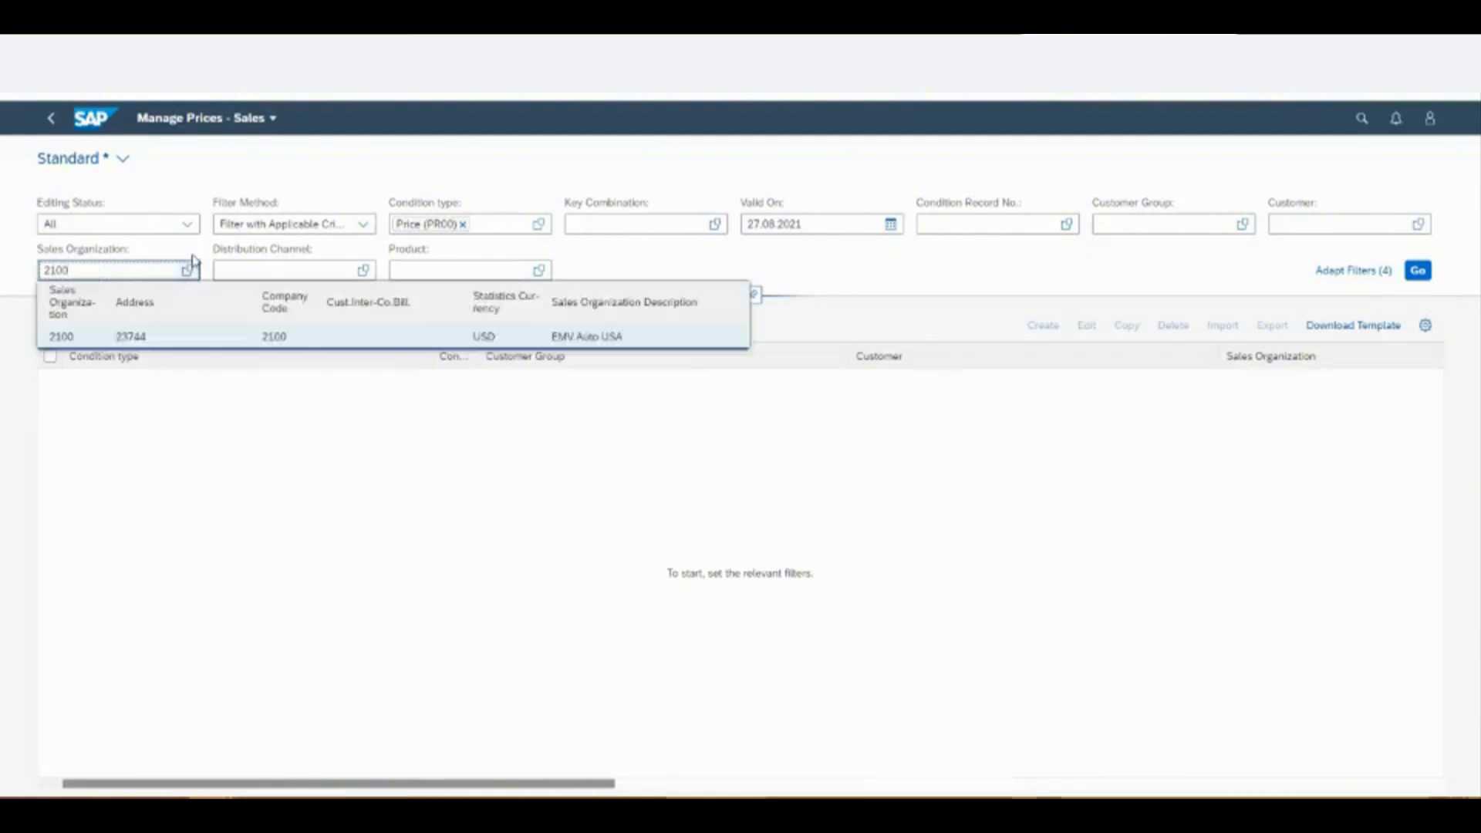
pyautogui.click(282, 269)
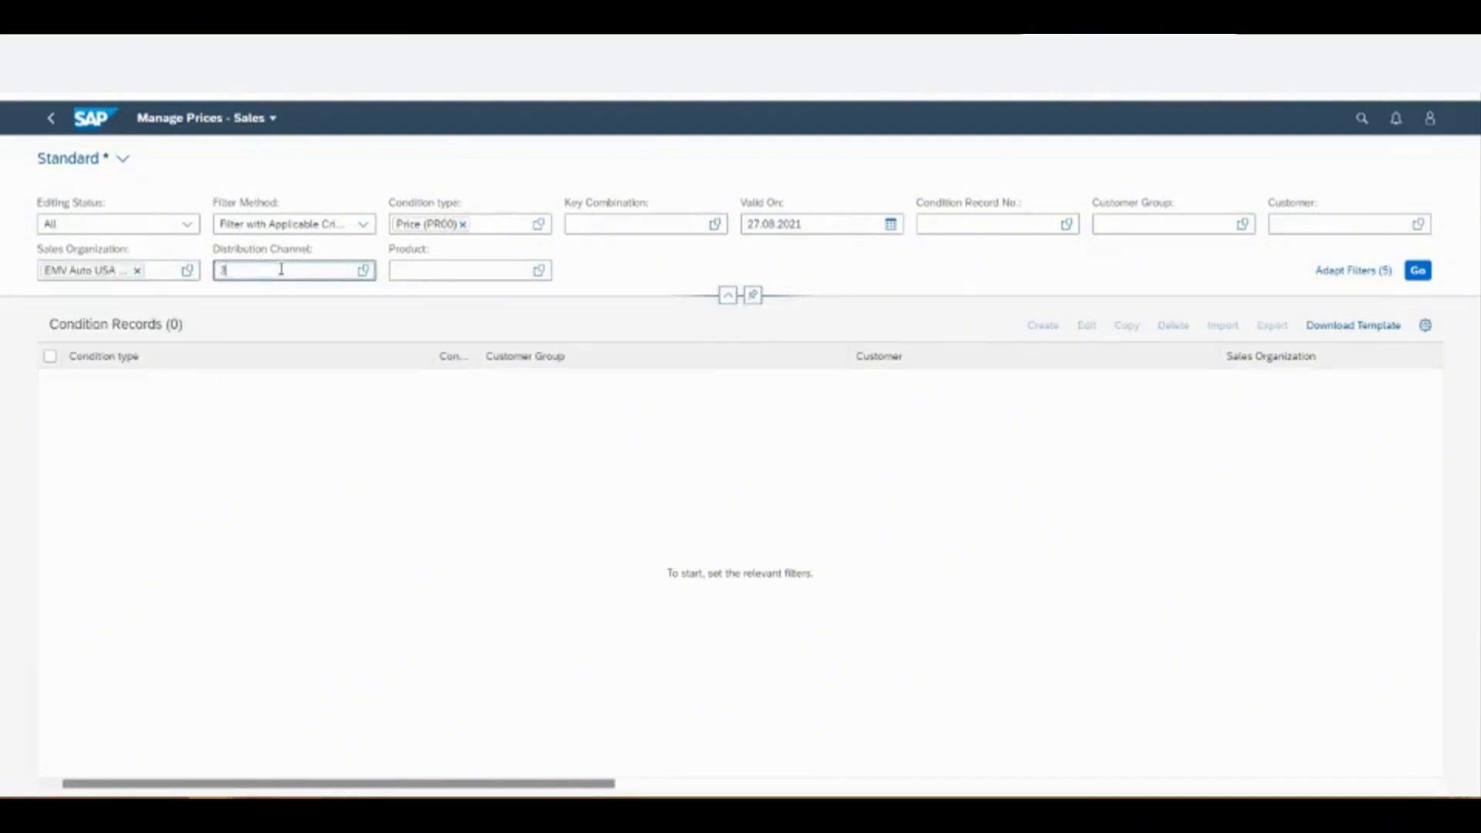
pyautogui.write('30')
pyautogui.click(311, 363)
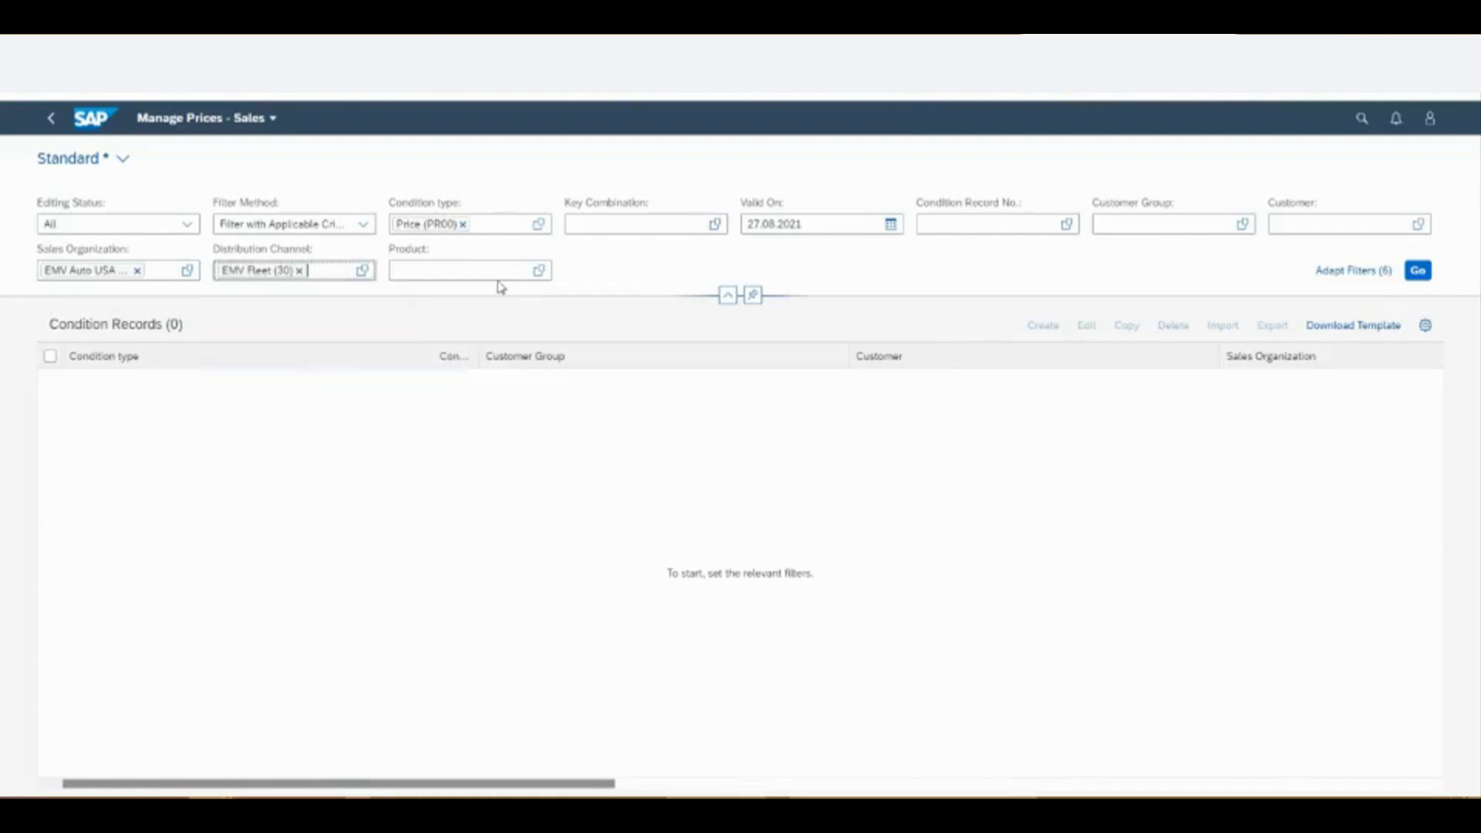
pyautogui.click(474, 276)
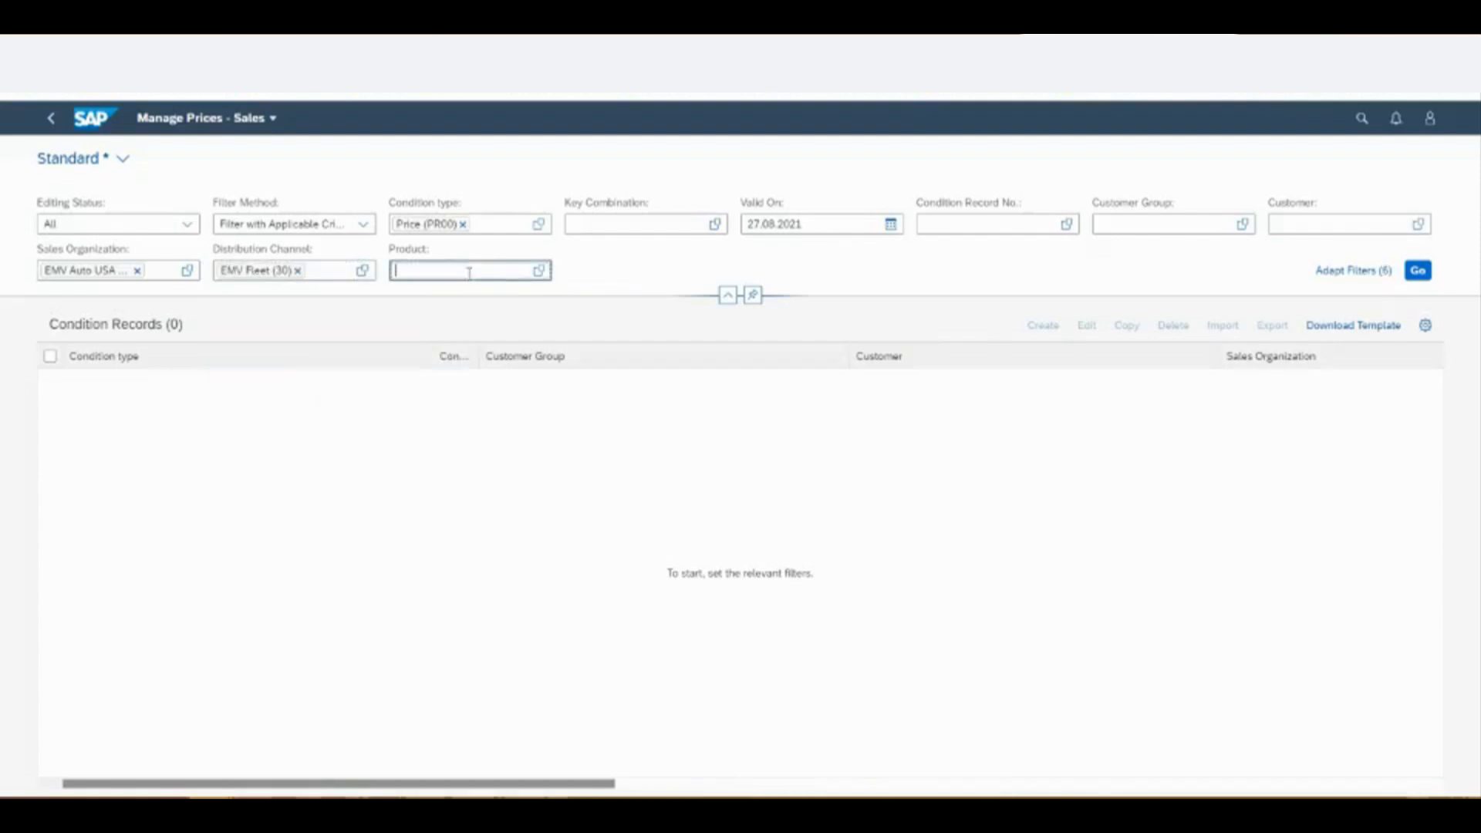
pyautogui.write('50')
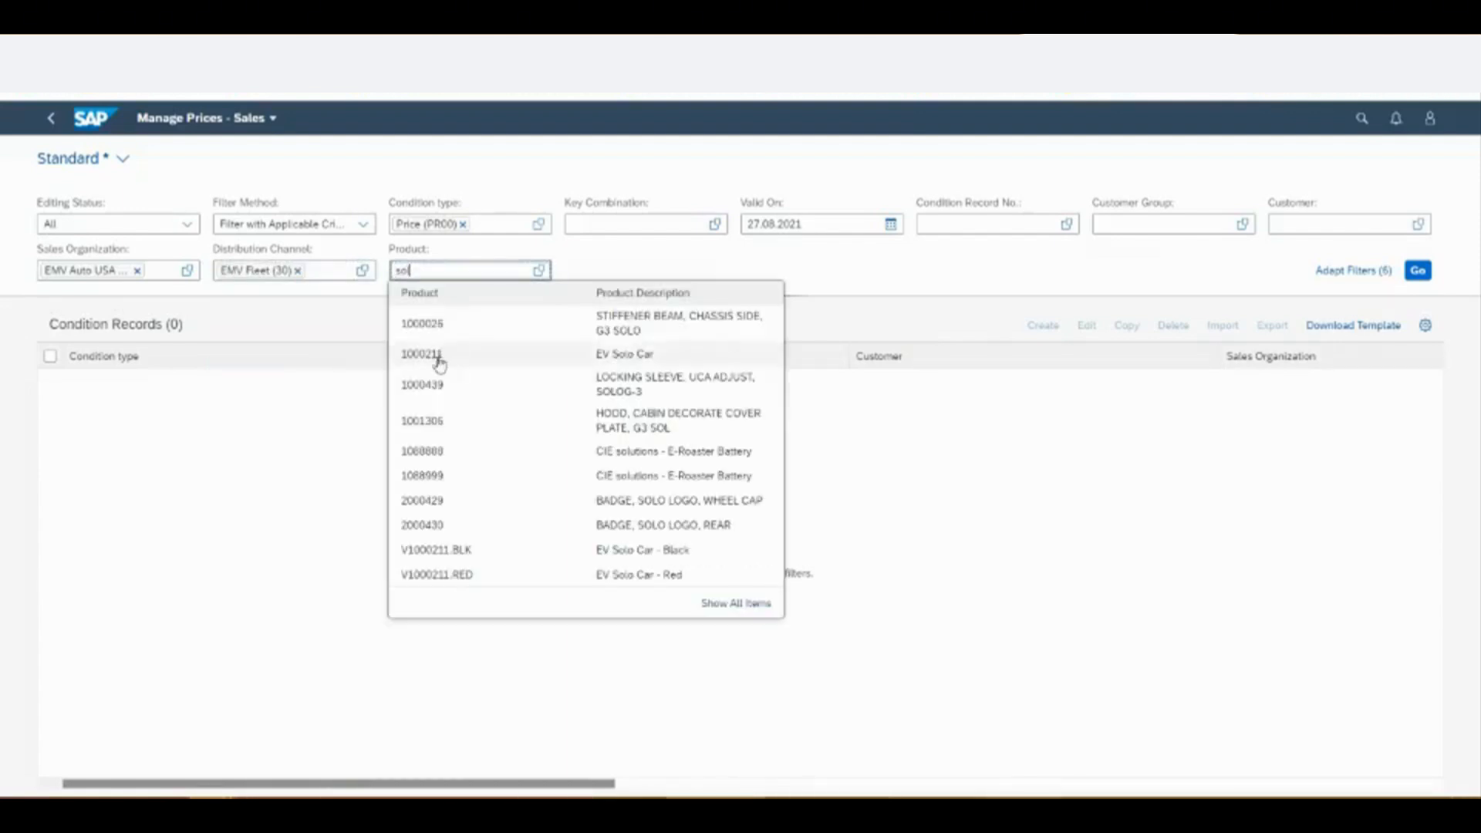
pyautogui.click(437, 356)
pyautogui.click(1418, 270)
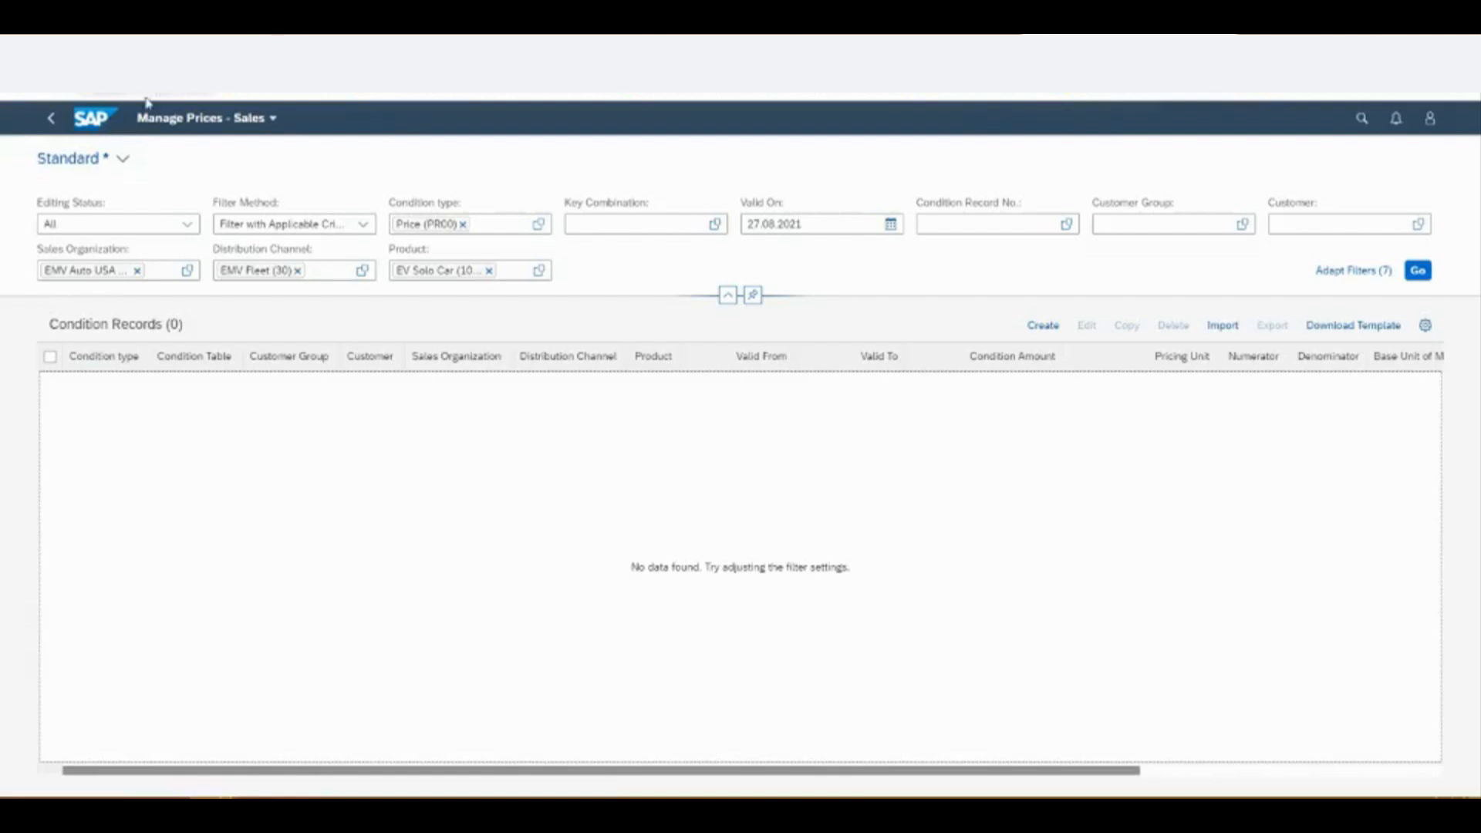
# - Return to the launchpad search, look up "set material price", and open the Set Material Prices - Sales app
pyautogui.click(50, 117)
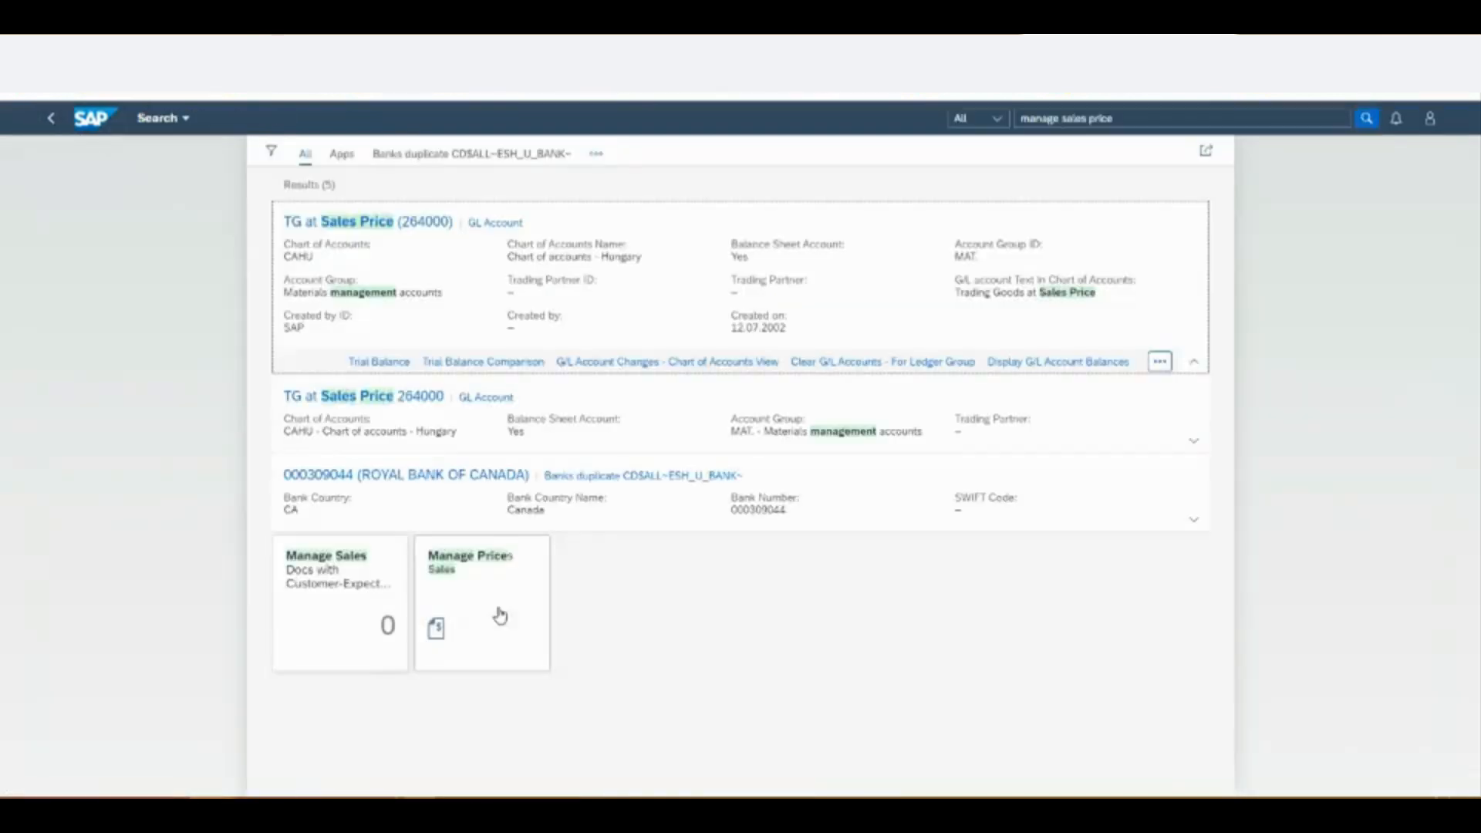
pyautogui.click(1140, 119)
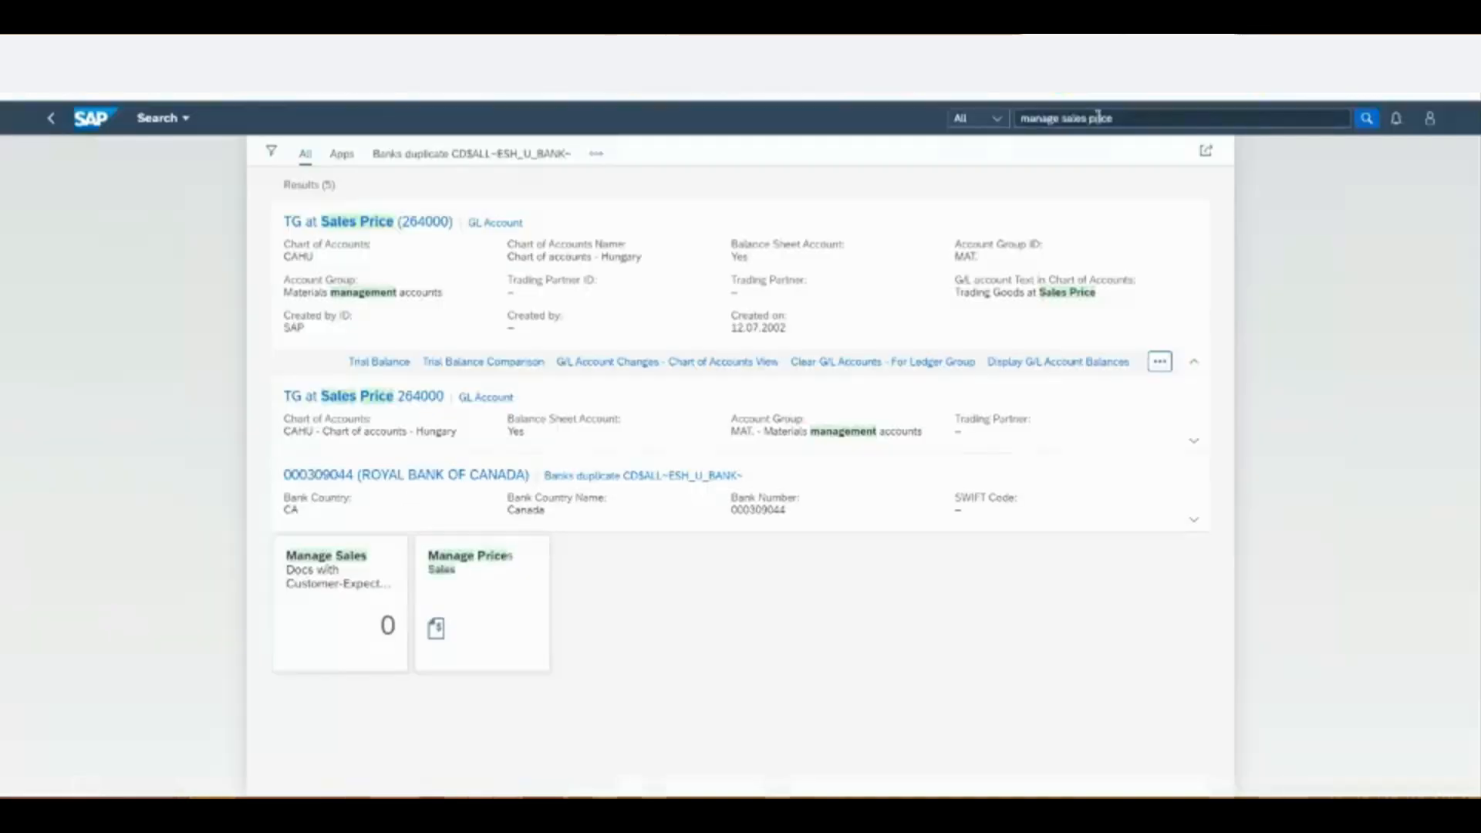
pyautogui.moveTo(1134, 122); pyautogui.dragTo(971, 106)
pyautogui.write('s')
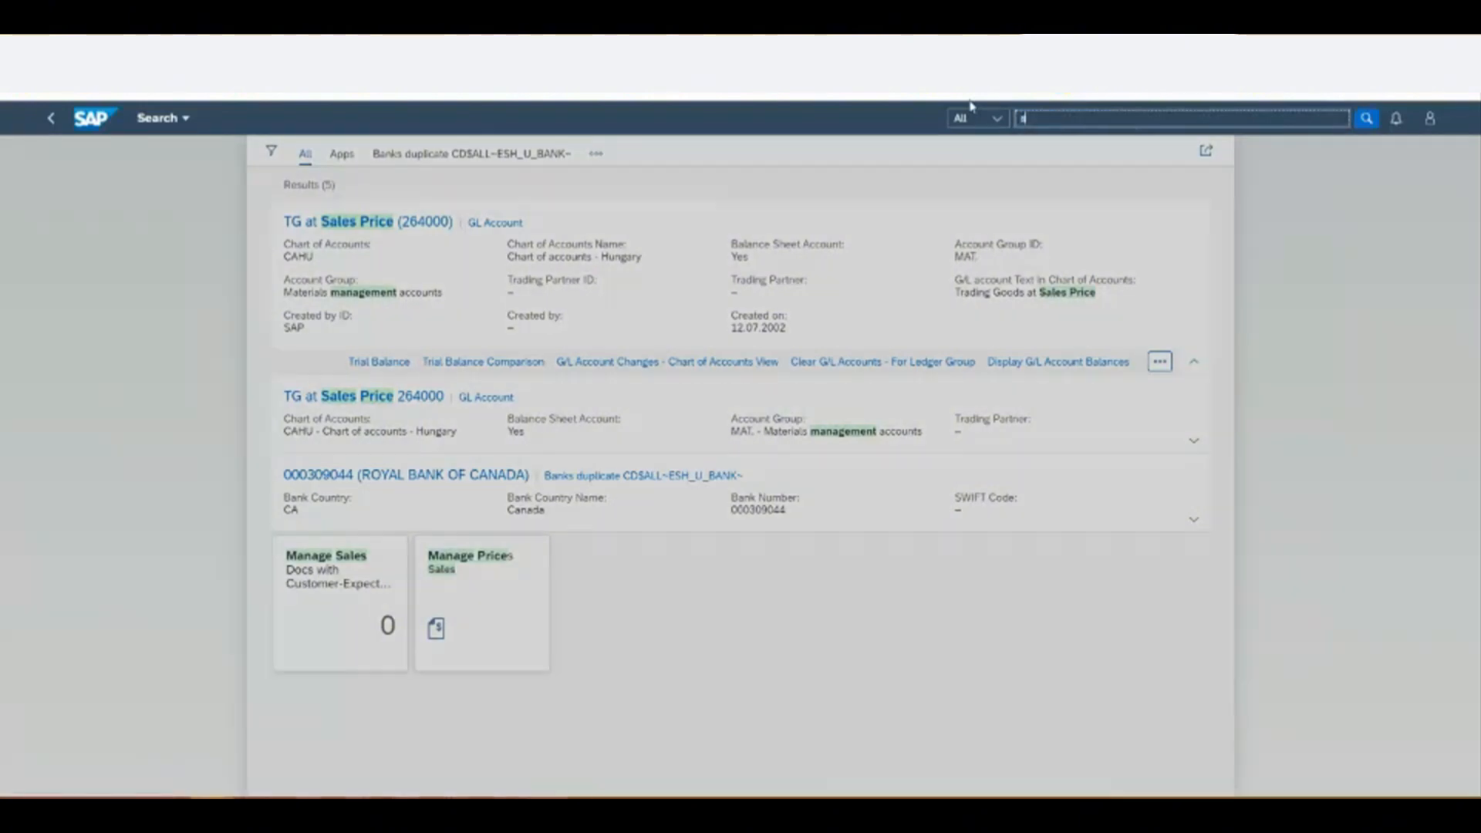
pyautogui.write('et material pr')
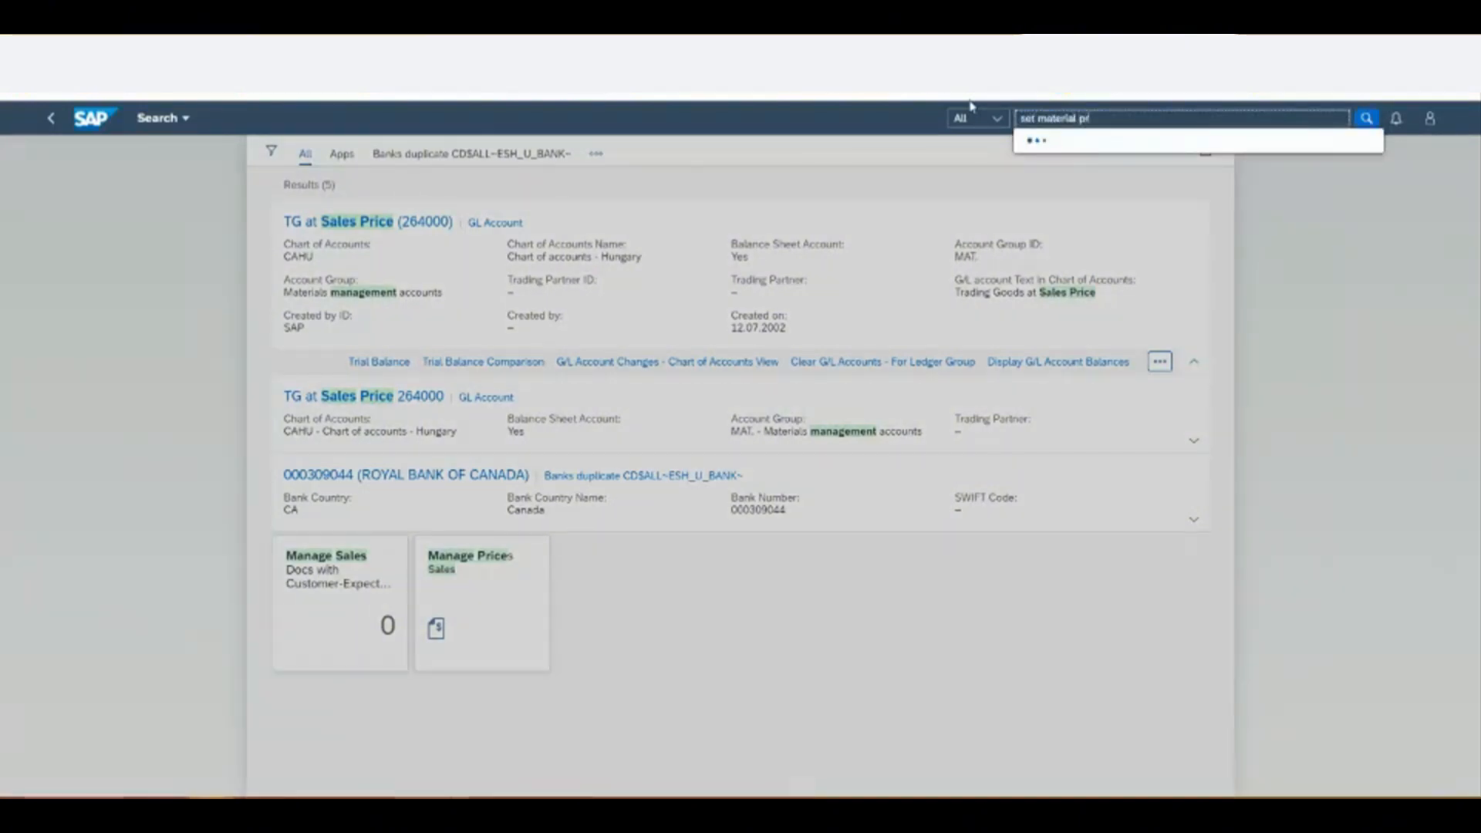
pyautogui.write('ice')
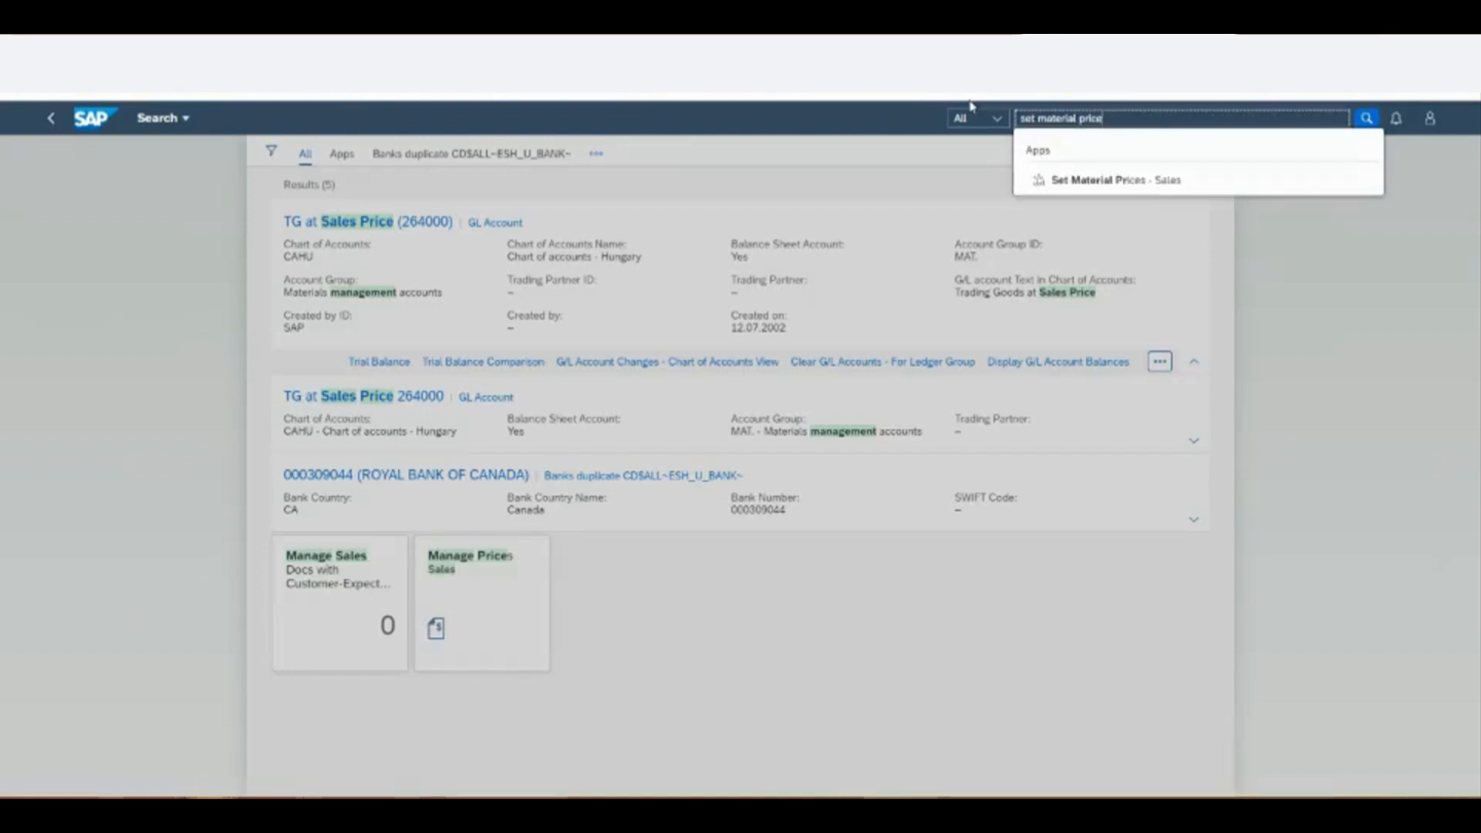
pyautogui.press('Return')
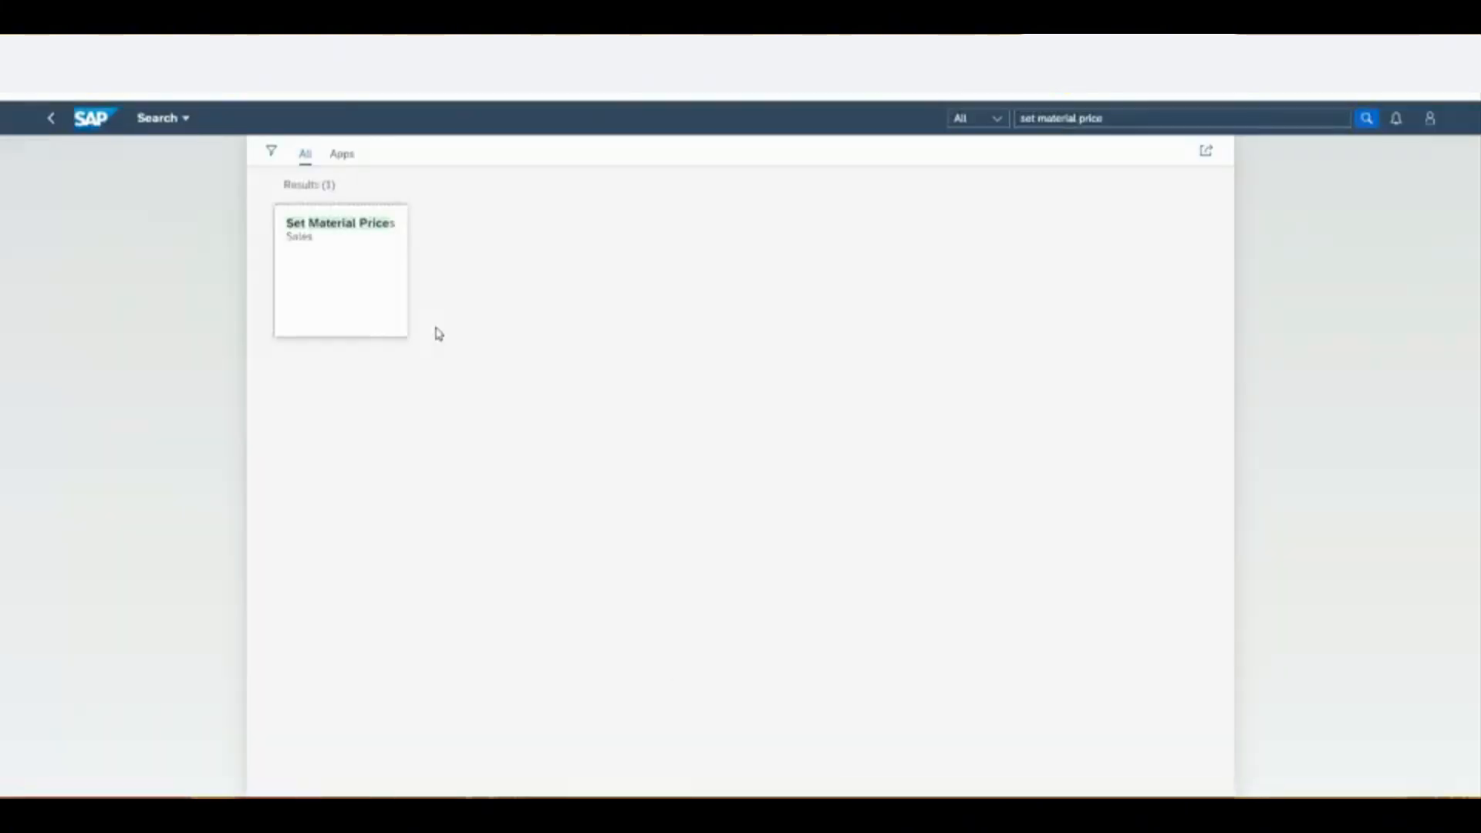
pyautogui.click(353, 287)
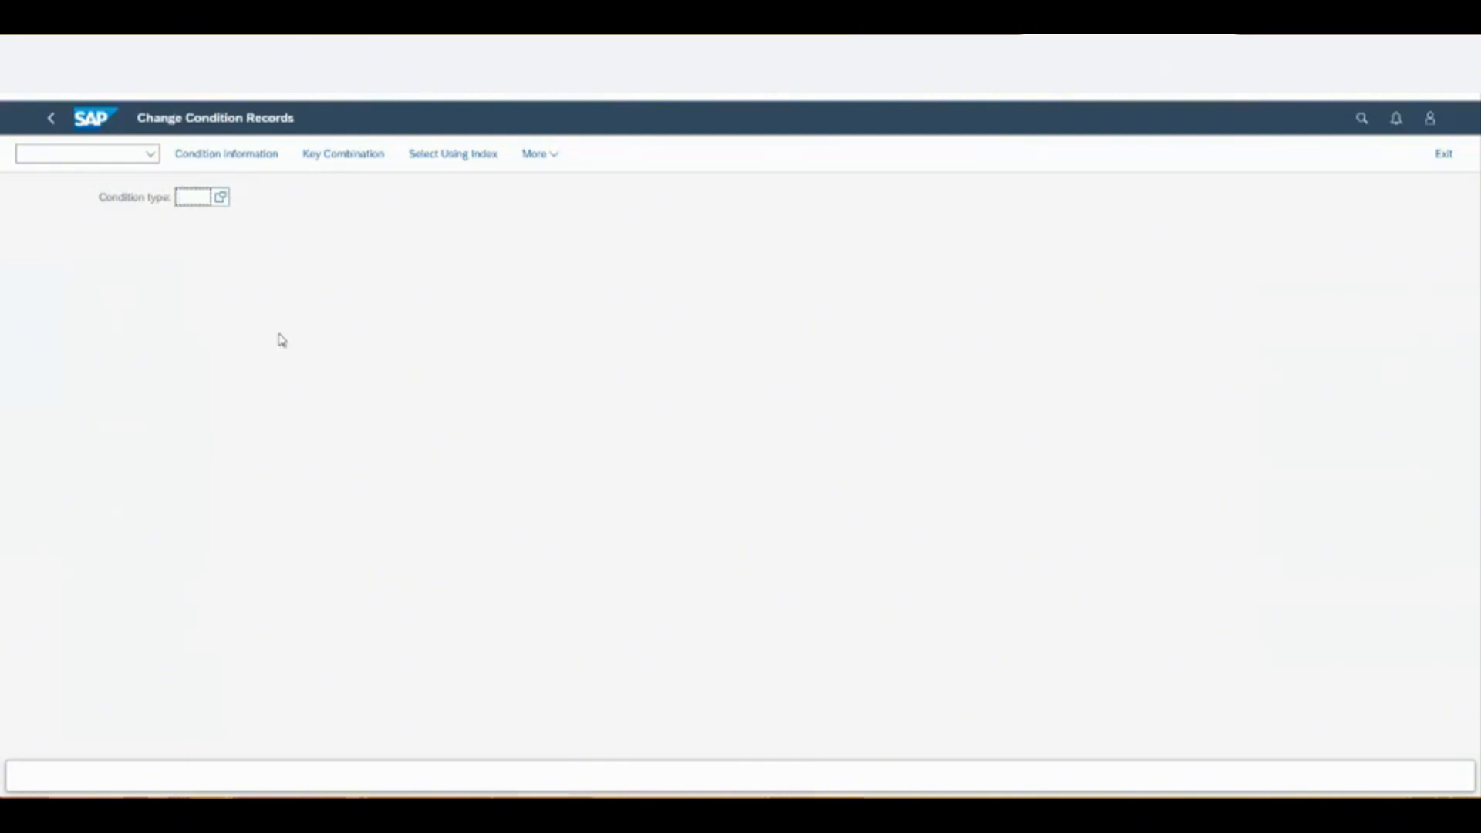
# - Start creating a condition record of type PR00 with the Material key combination
pyautogui.write('03')
pyautogui.click(557, 158)
pyautogui.moveTo(512, 205)
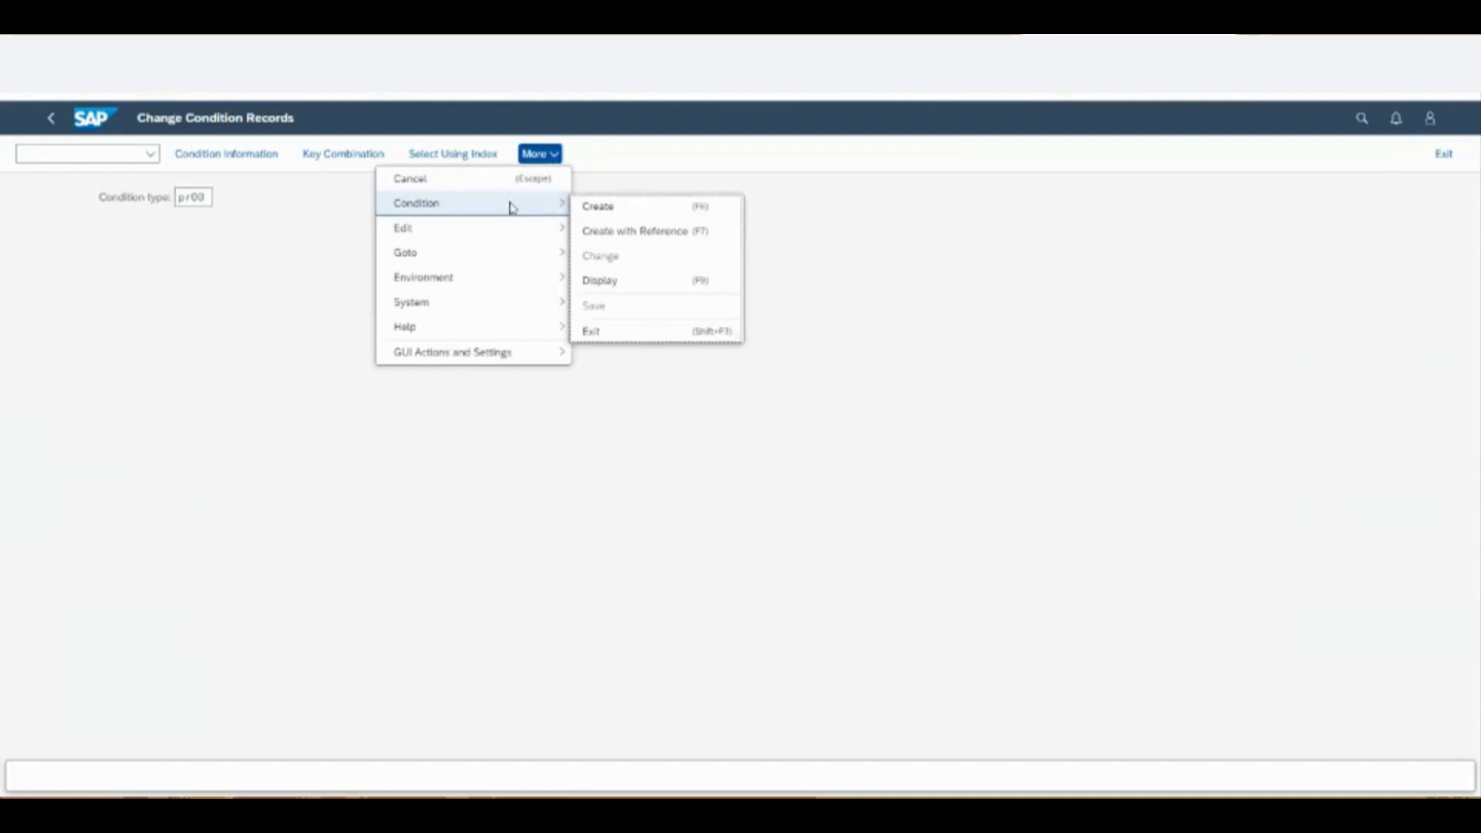
pyautogui.click(648, 212)
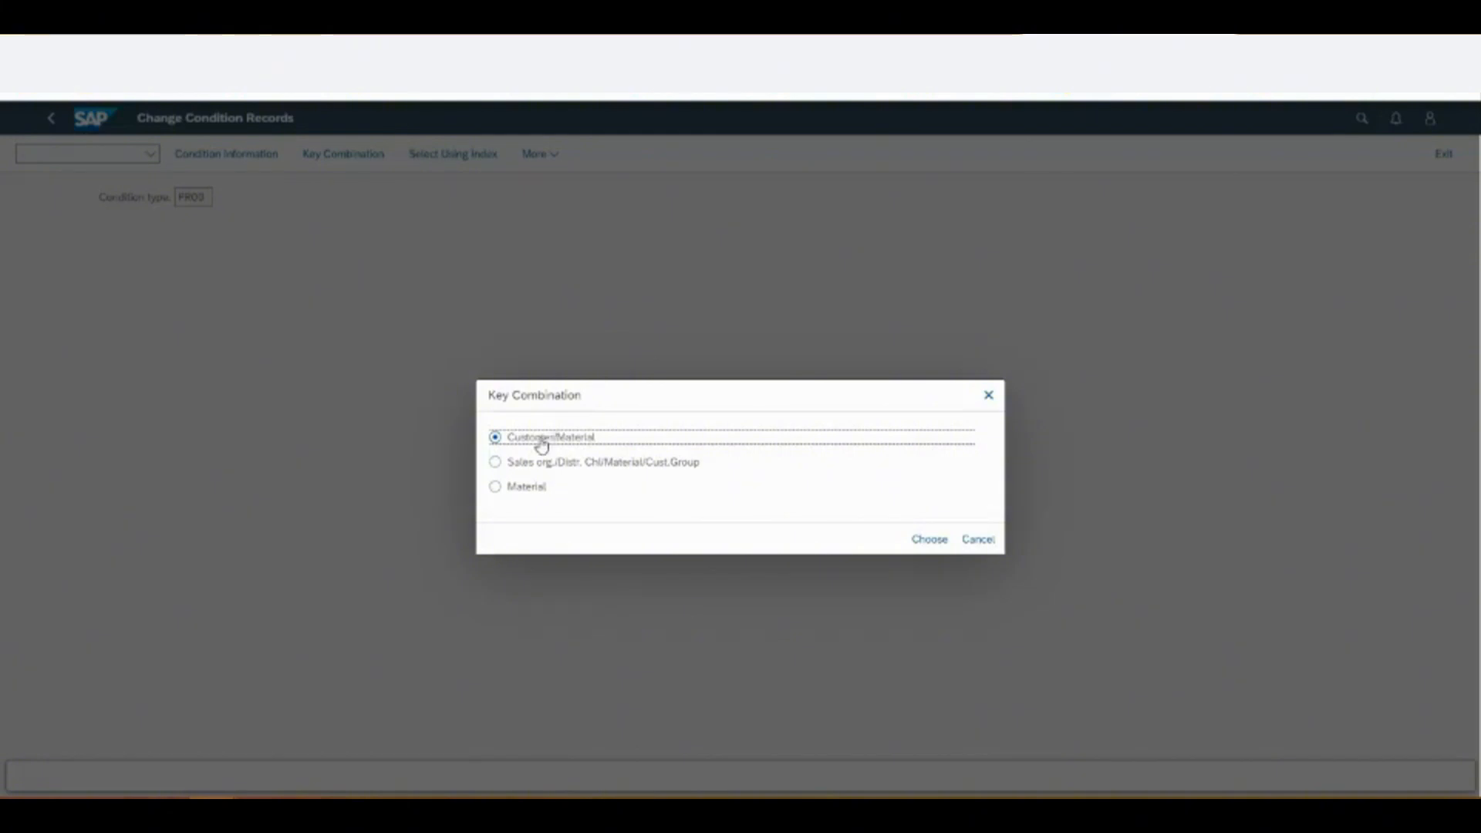
pyautogui.click(522, 494)
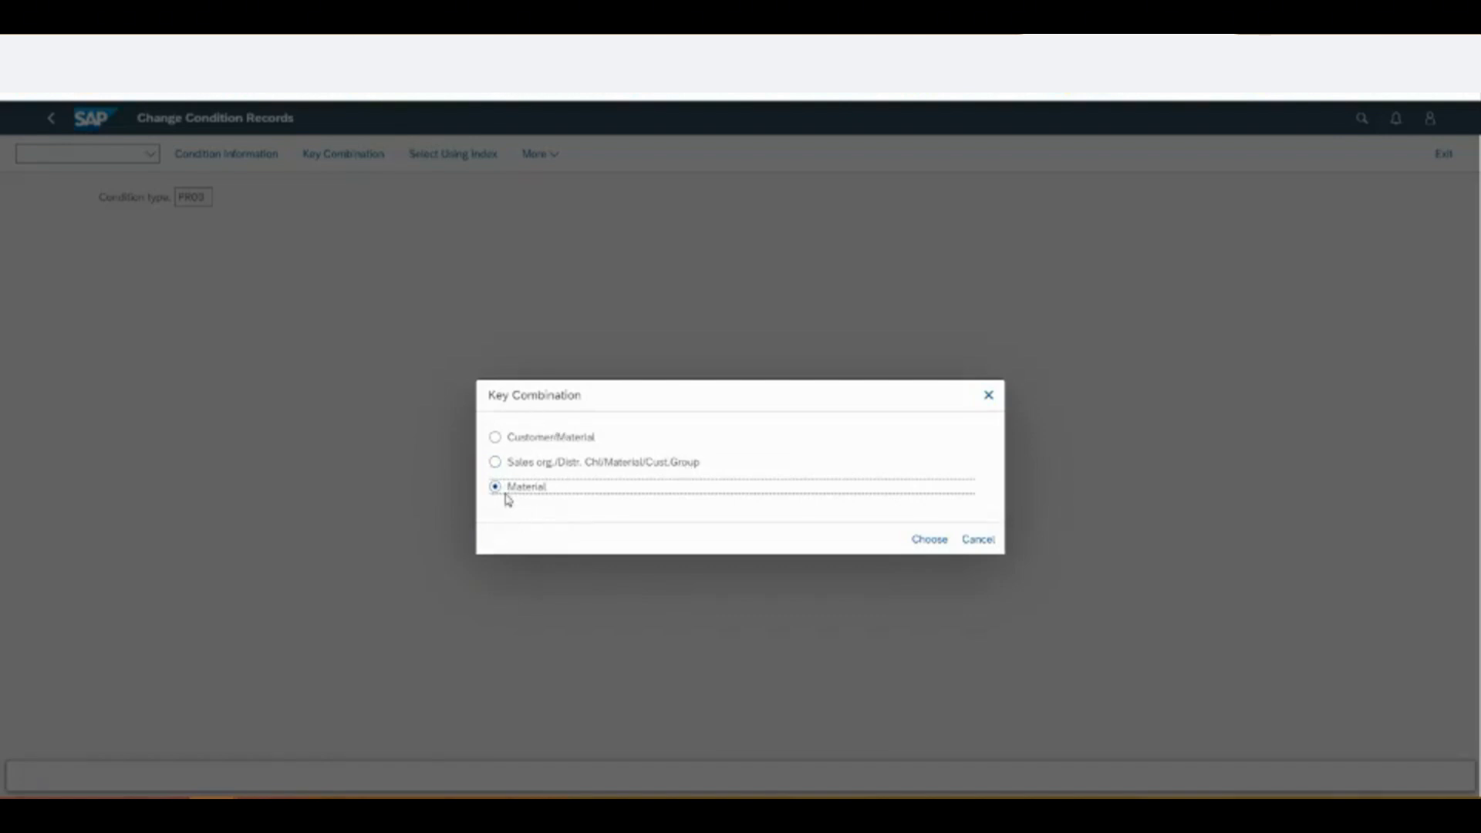
pyautogui.click(929, 539)
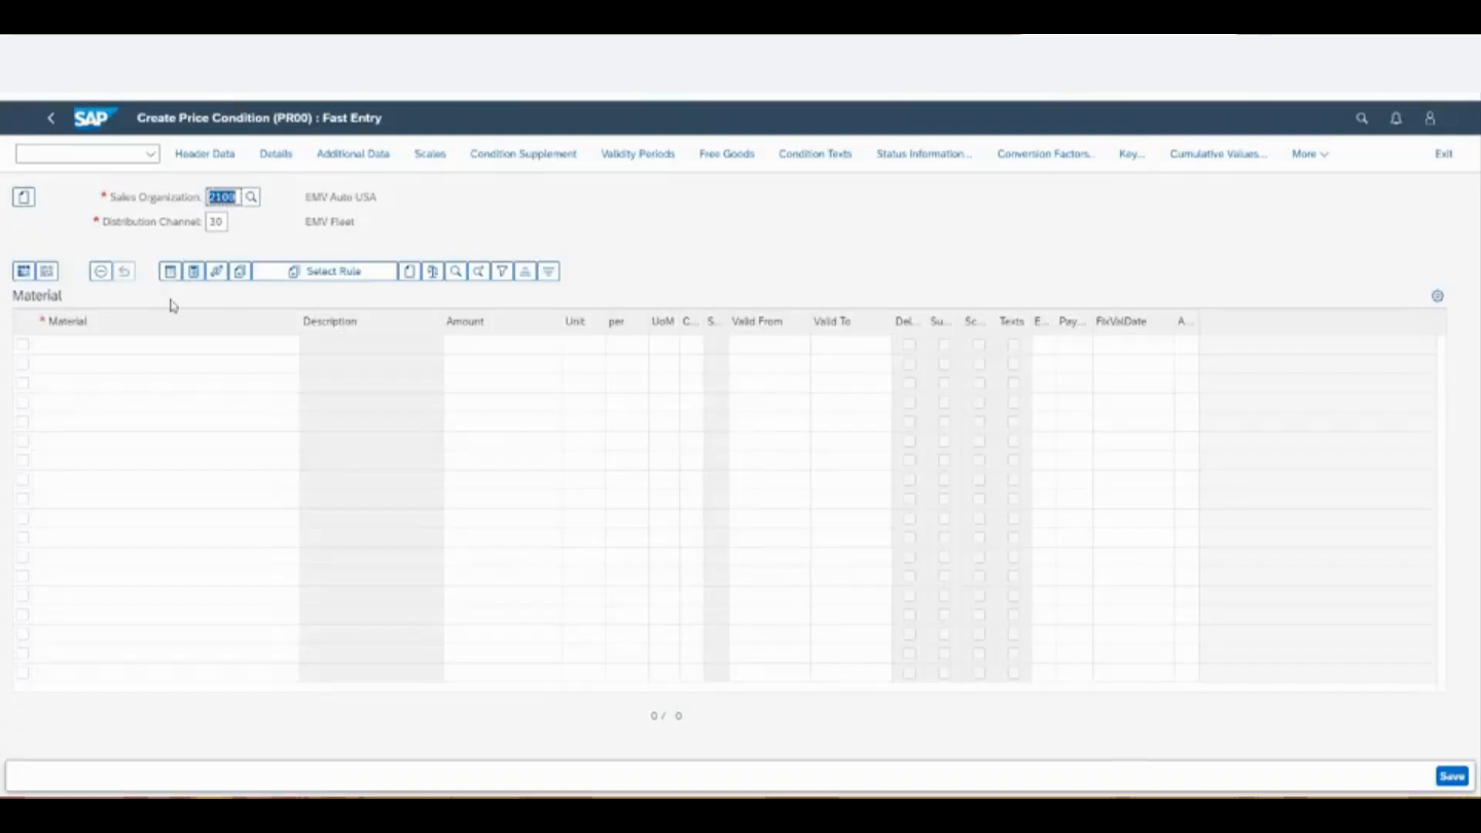
# - Enter a price of 18,500 for material 1000211 (EV Solo Car) under sales organization 2100
pyautogui.click(154, 344)
pyautogui.press('BackSpace')
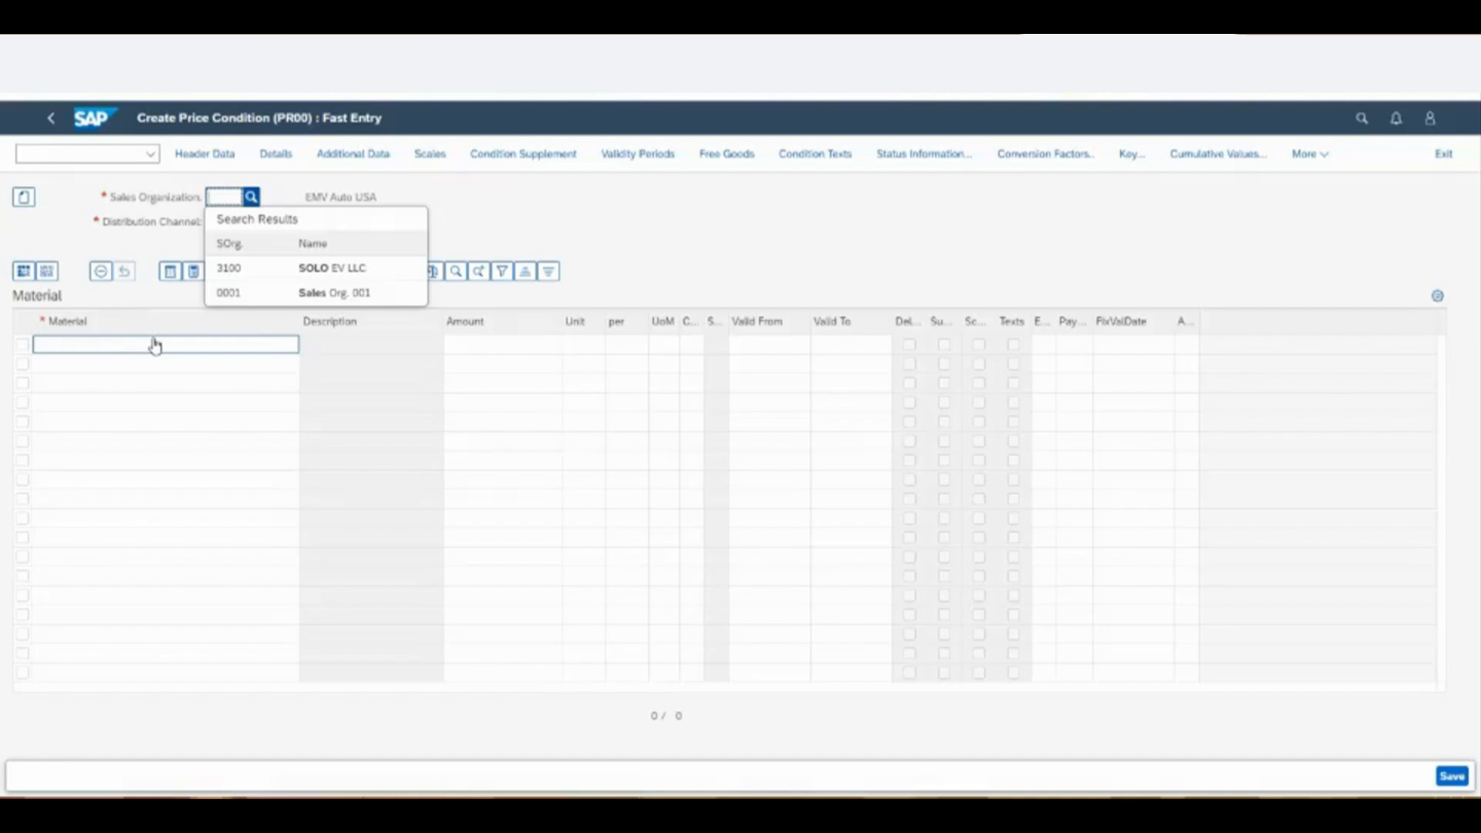
pyautogui.write('21')
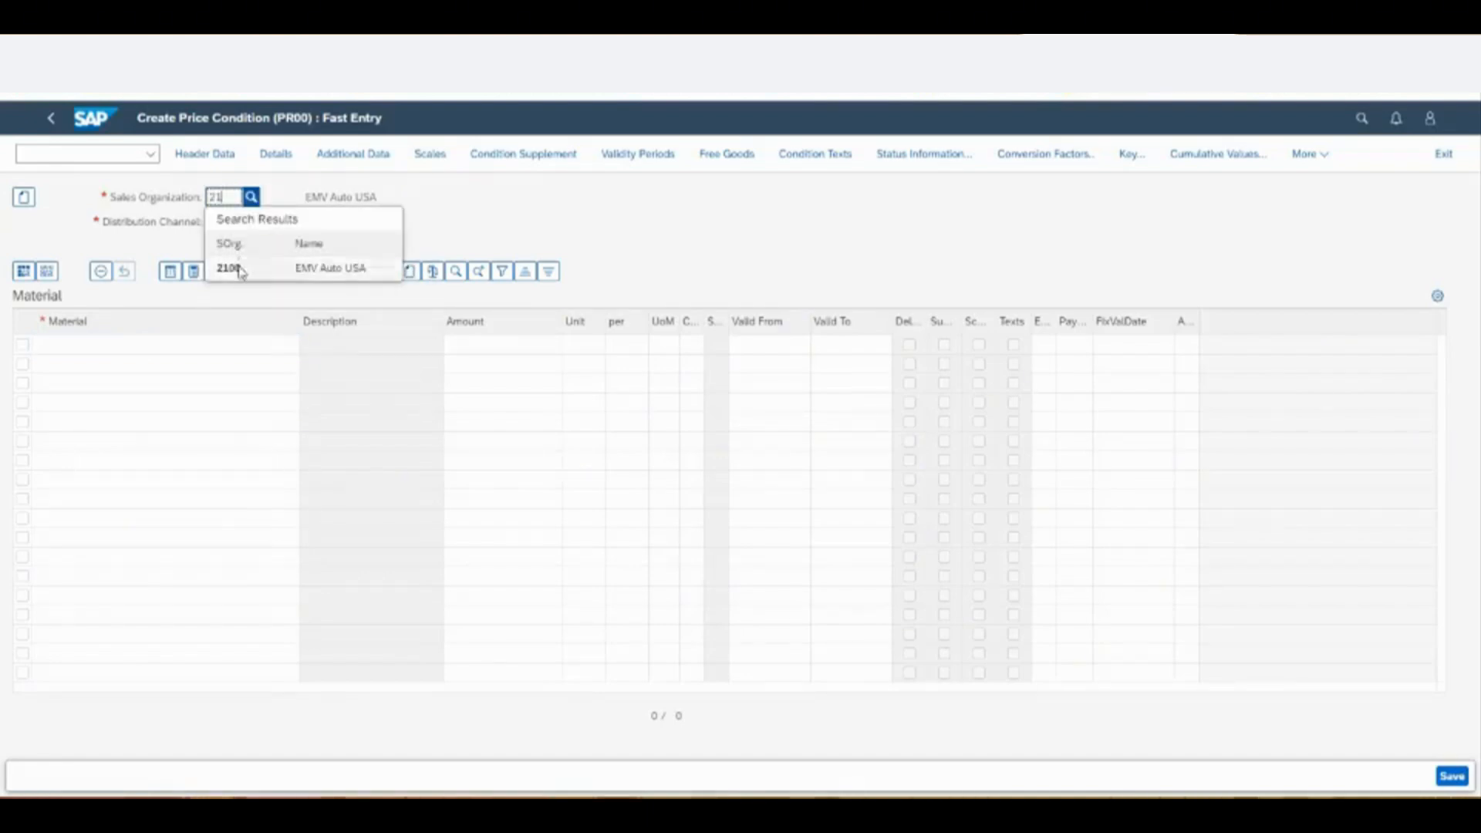
pyautogui.click(232, 269)
pyautogui.click(142, 347)
pyautogui.write('sol')
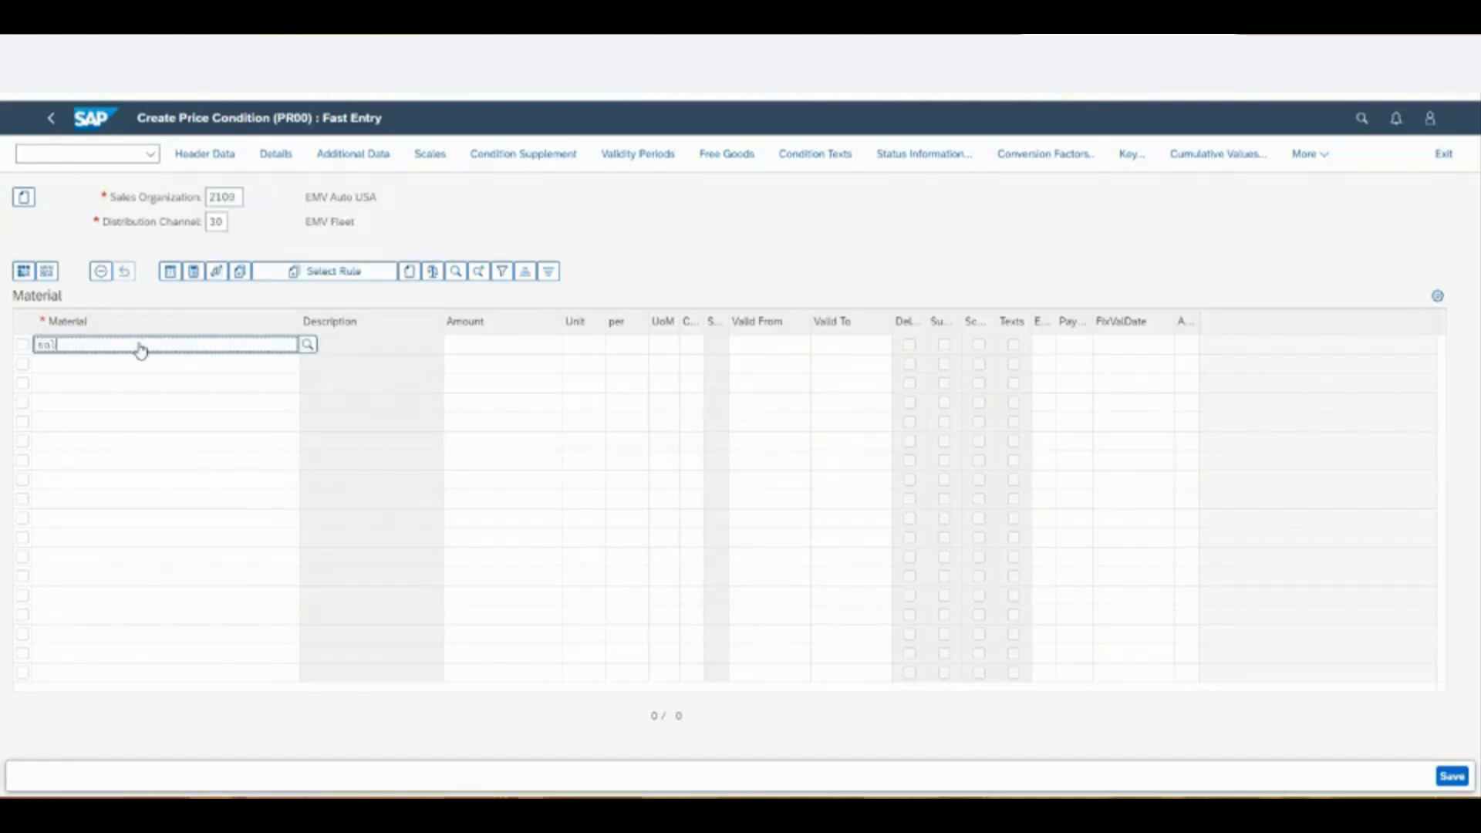
pyautogui.write('o')
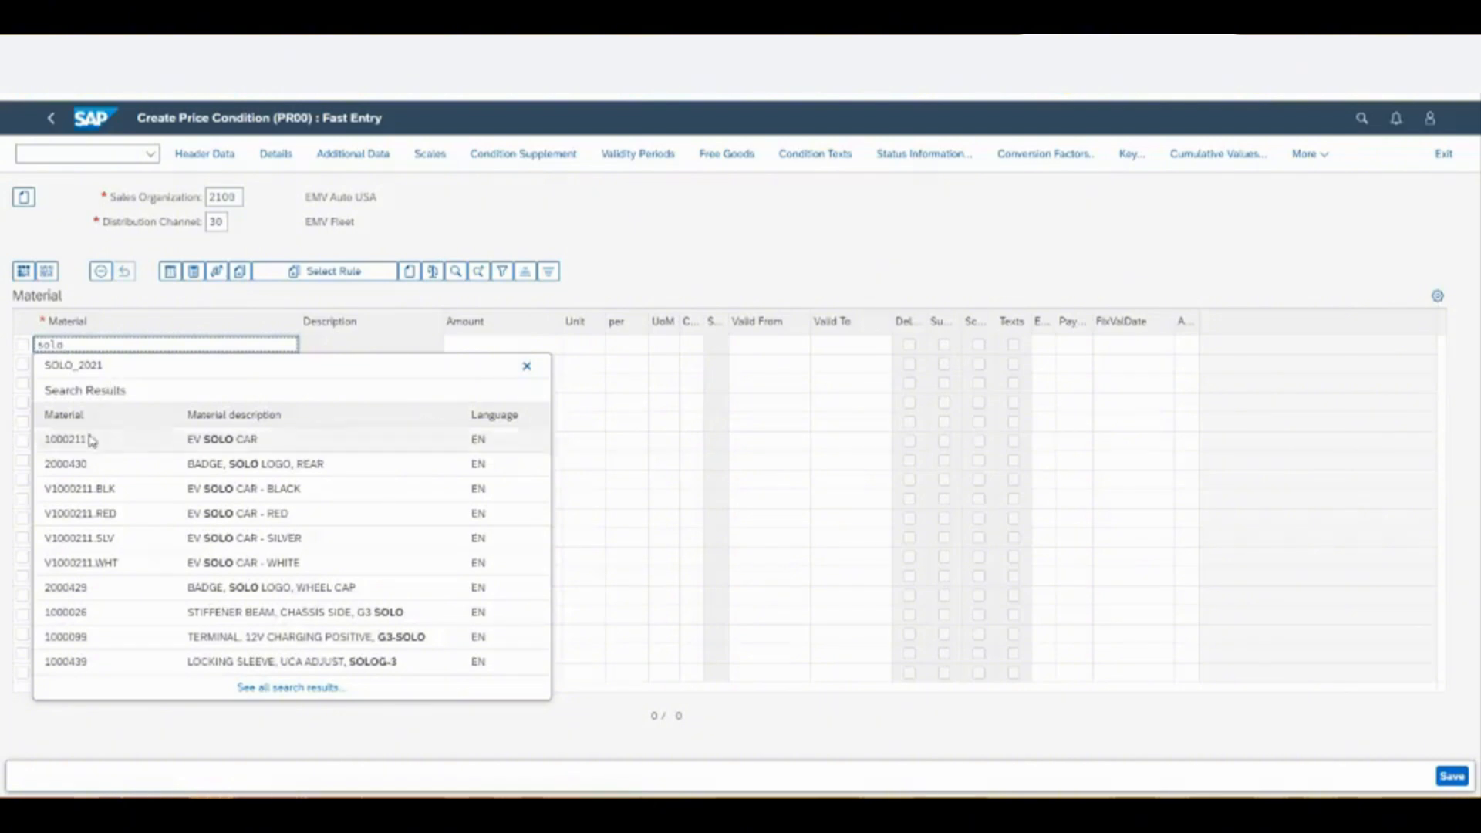
pyautogui.click(92, 441)
pyautogui.click(522, 344)
pyautogui.write('18')
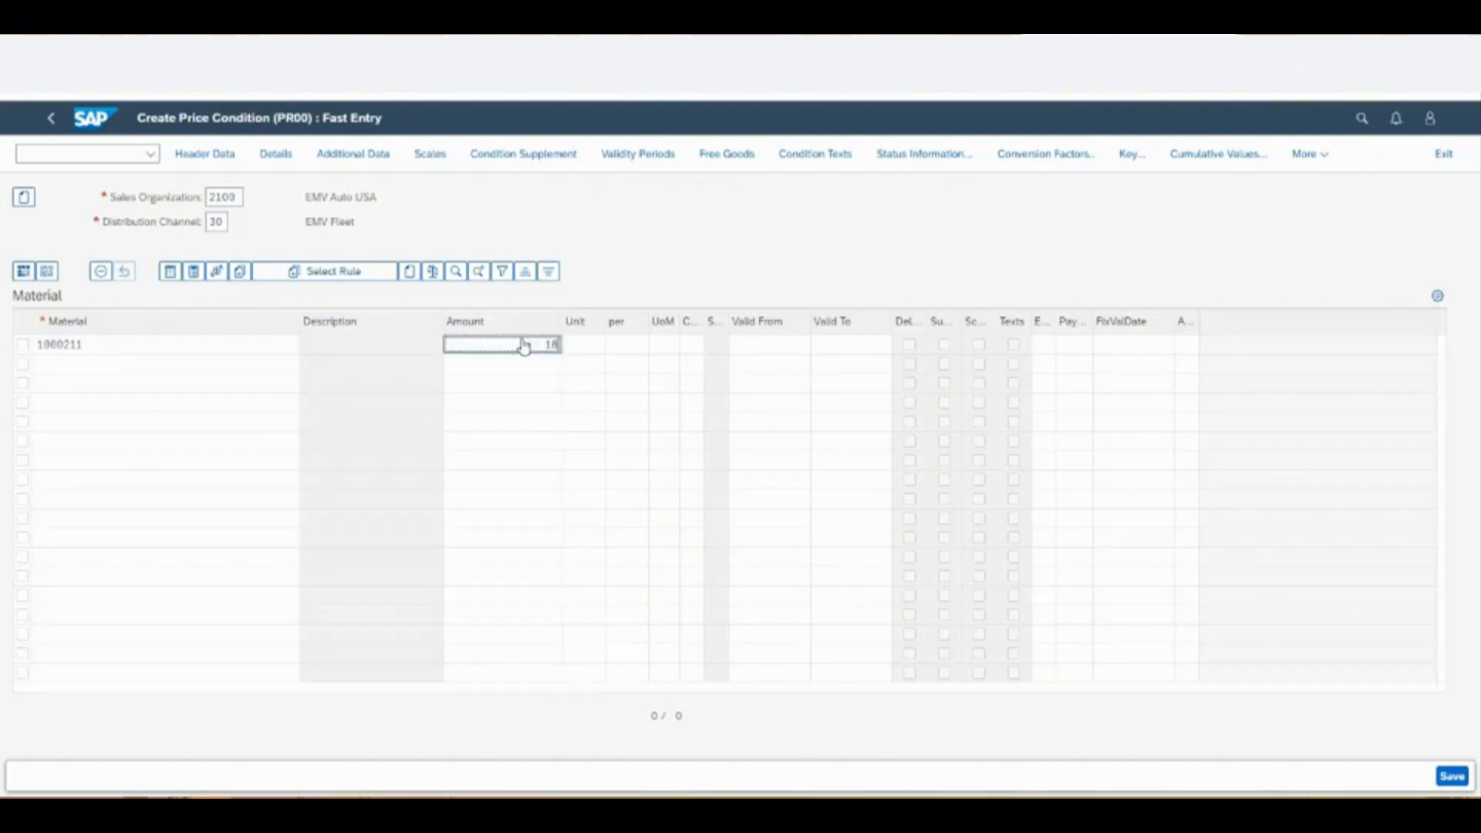
pyautogui.write('500')
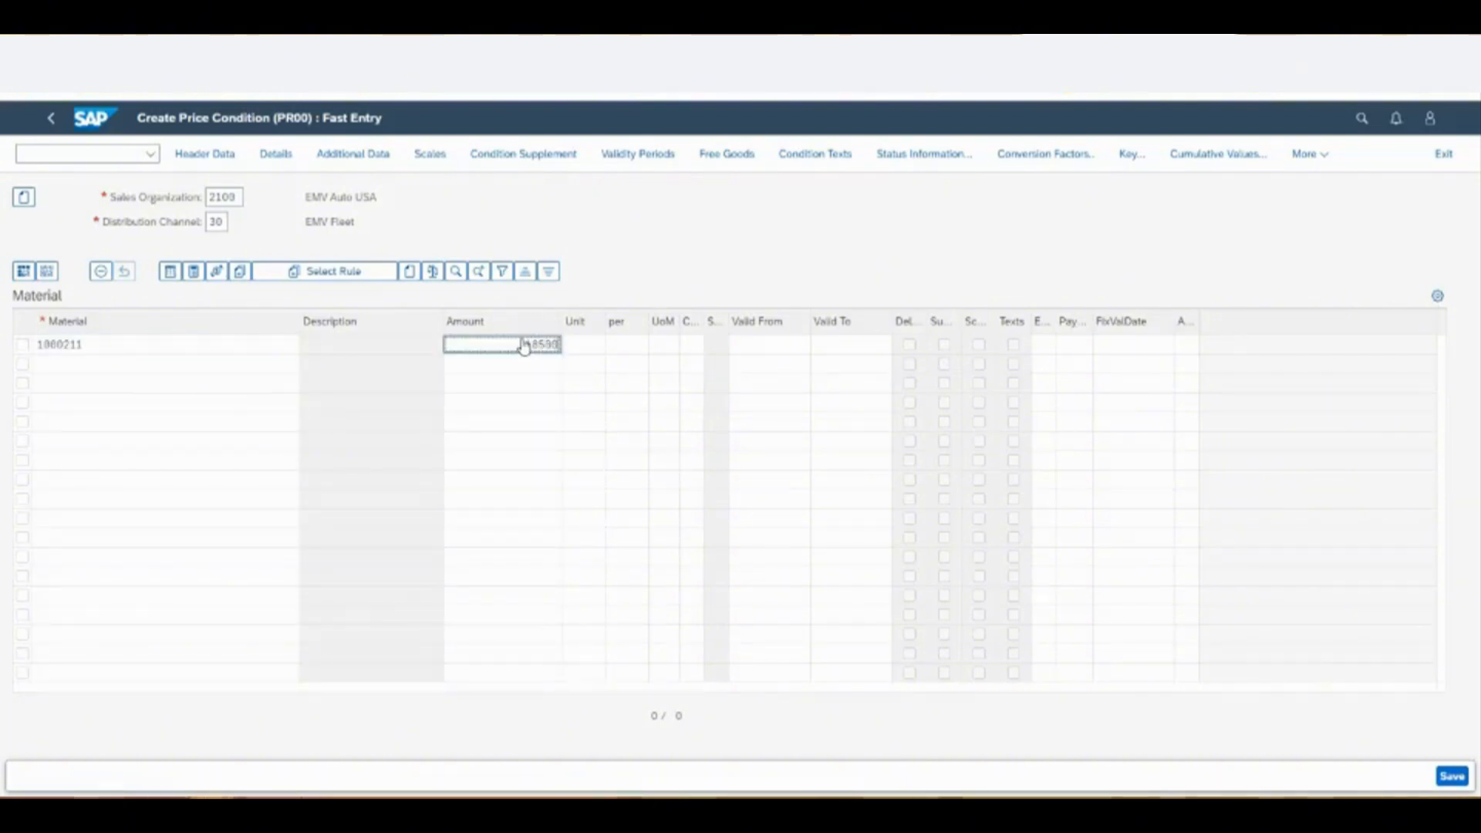
pyautogui.press('Return')
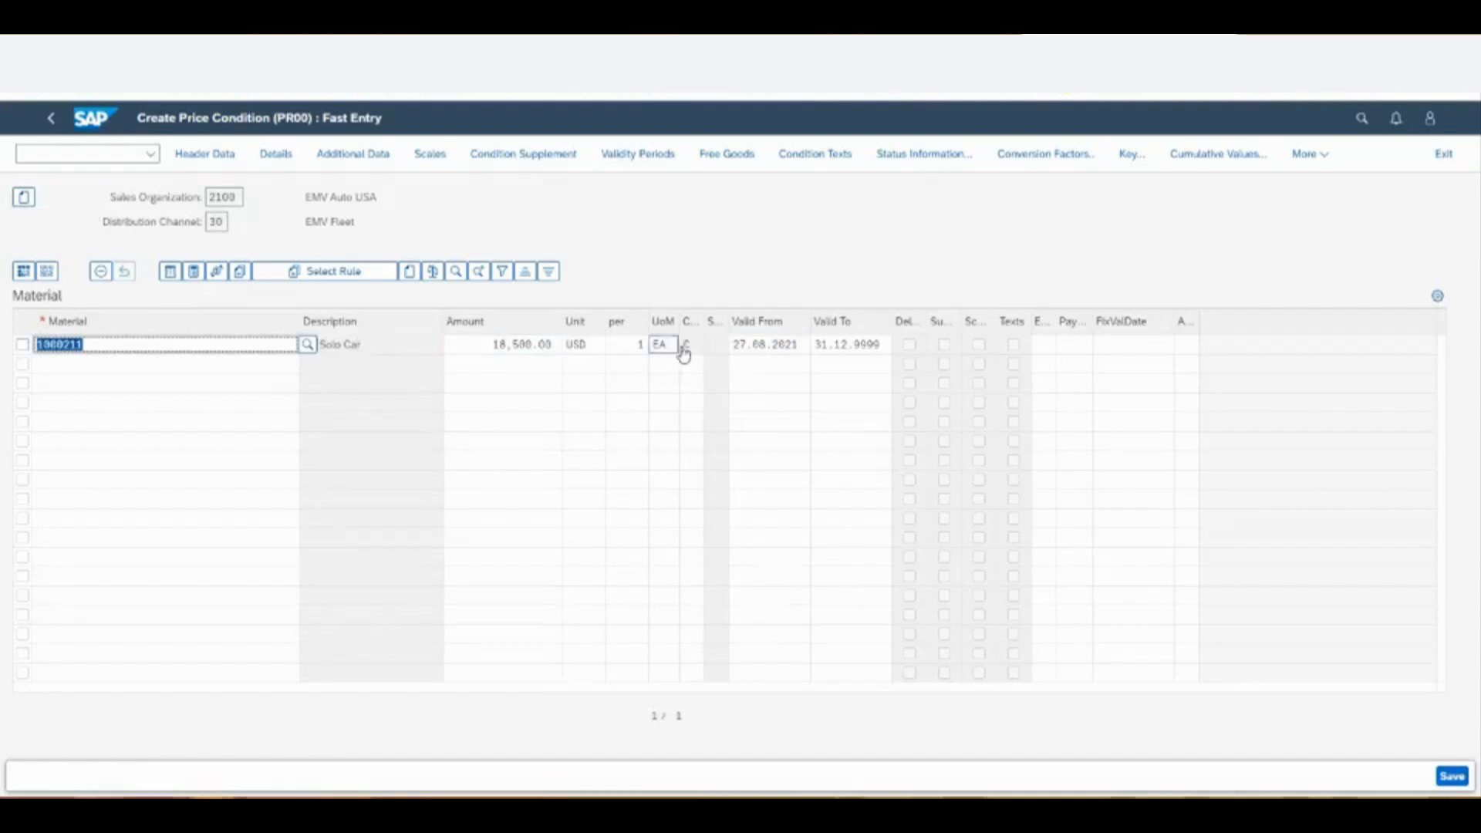
# - Try to set the valid-to date of the 18,500 price line to 31.21.2021
pyautogui.doubleClick(770, 347)
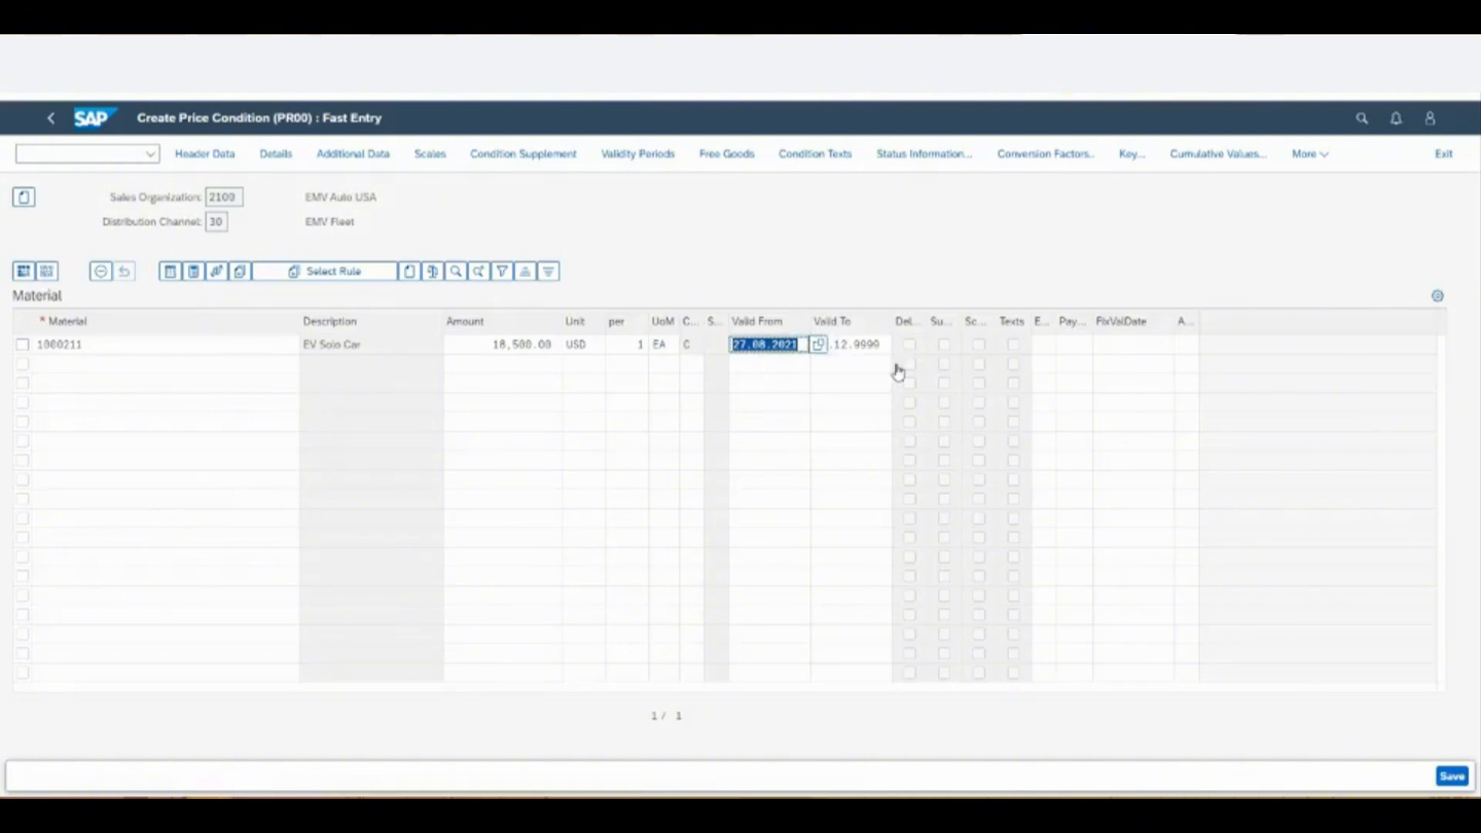
pyautogui.doubleClick(848, 345)
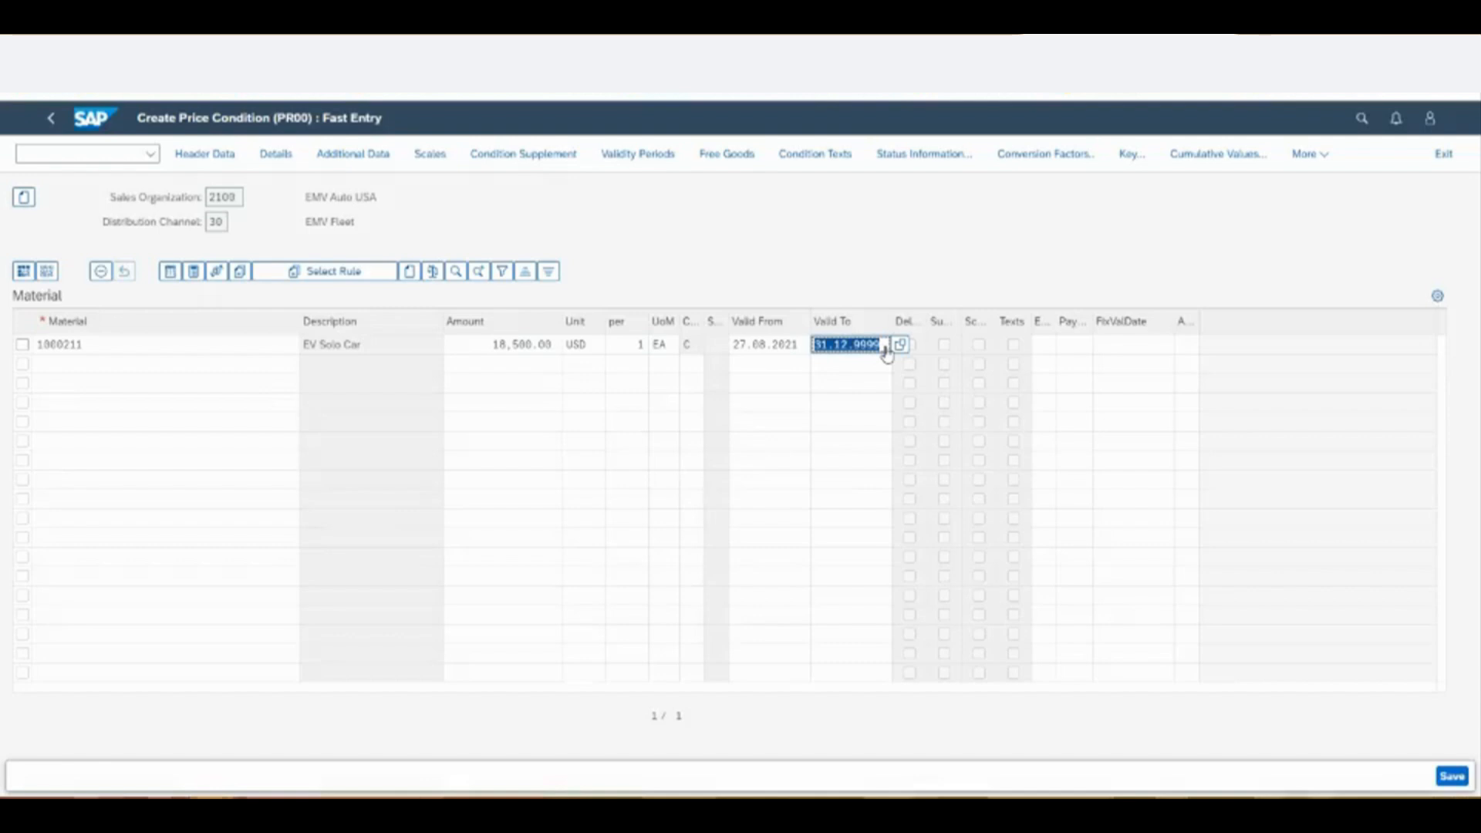
pyautogui.write('31.12.')
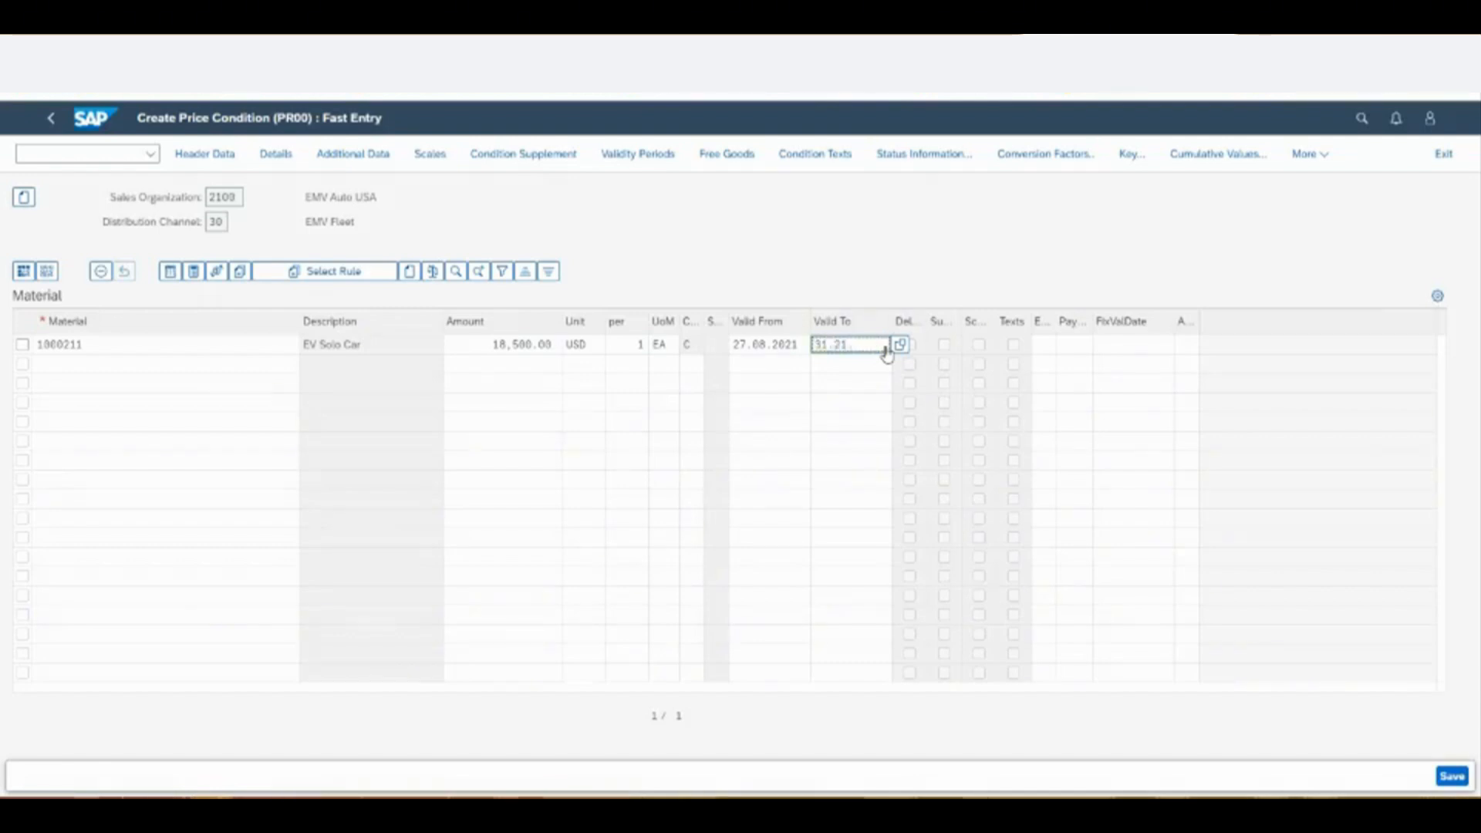
pyautogui.write('202')
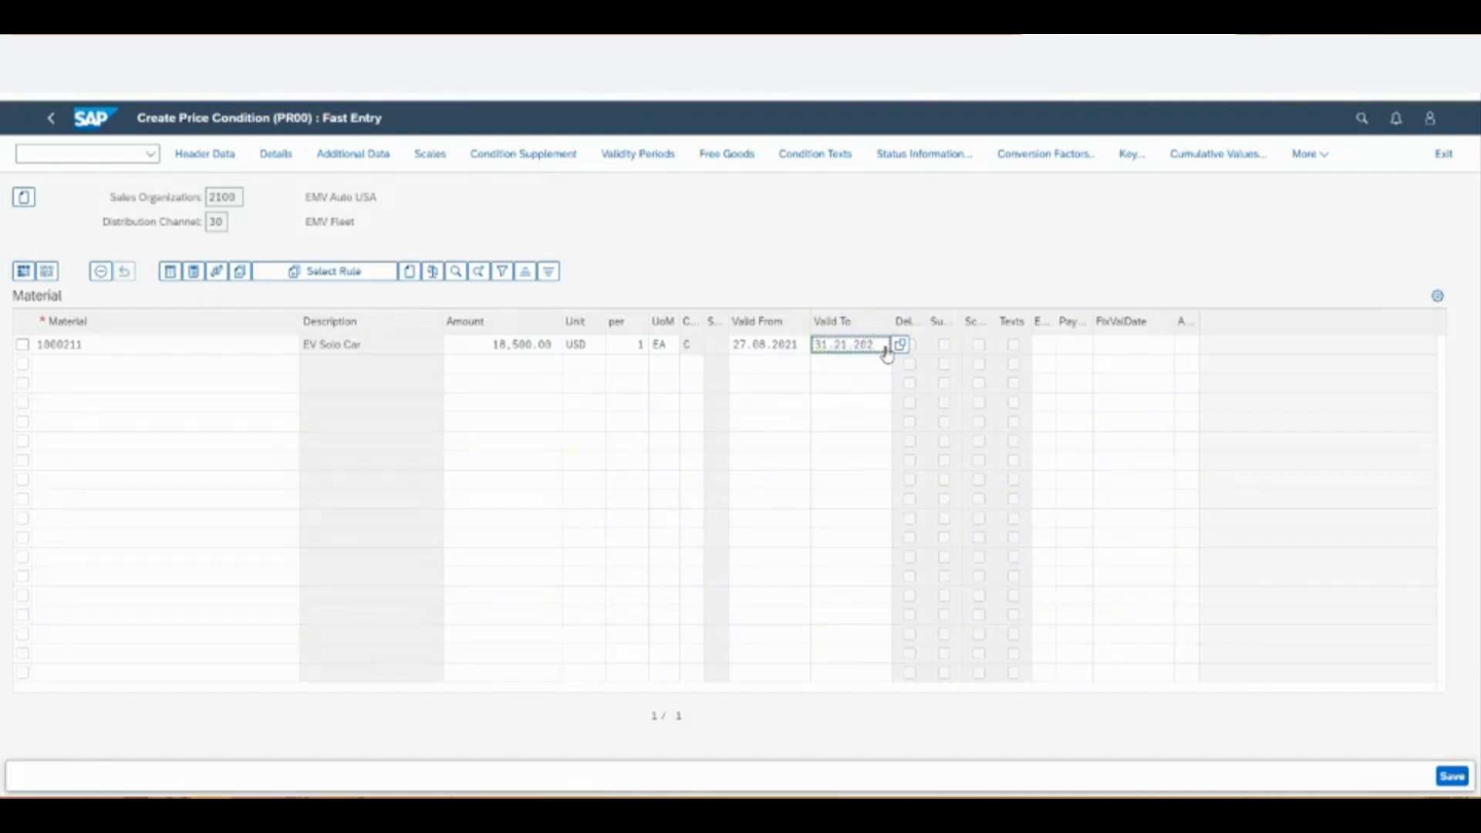
pyautogui.write('1')
pyautogui.press('Return')
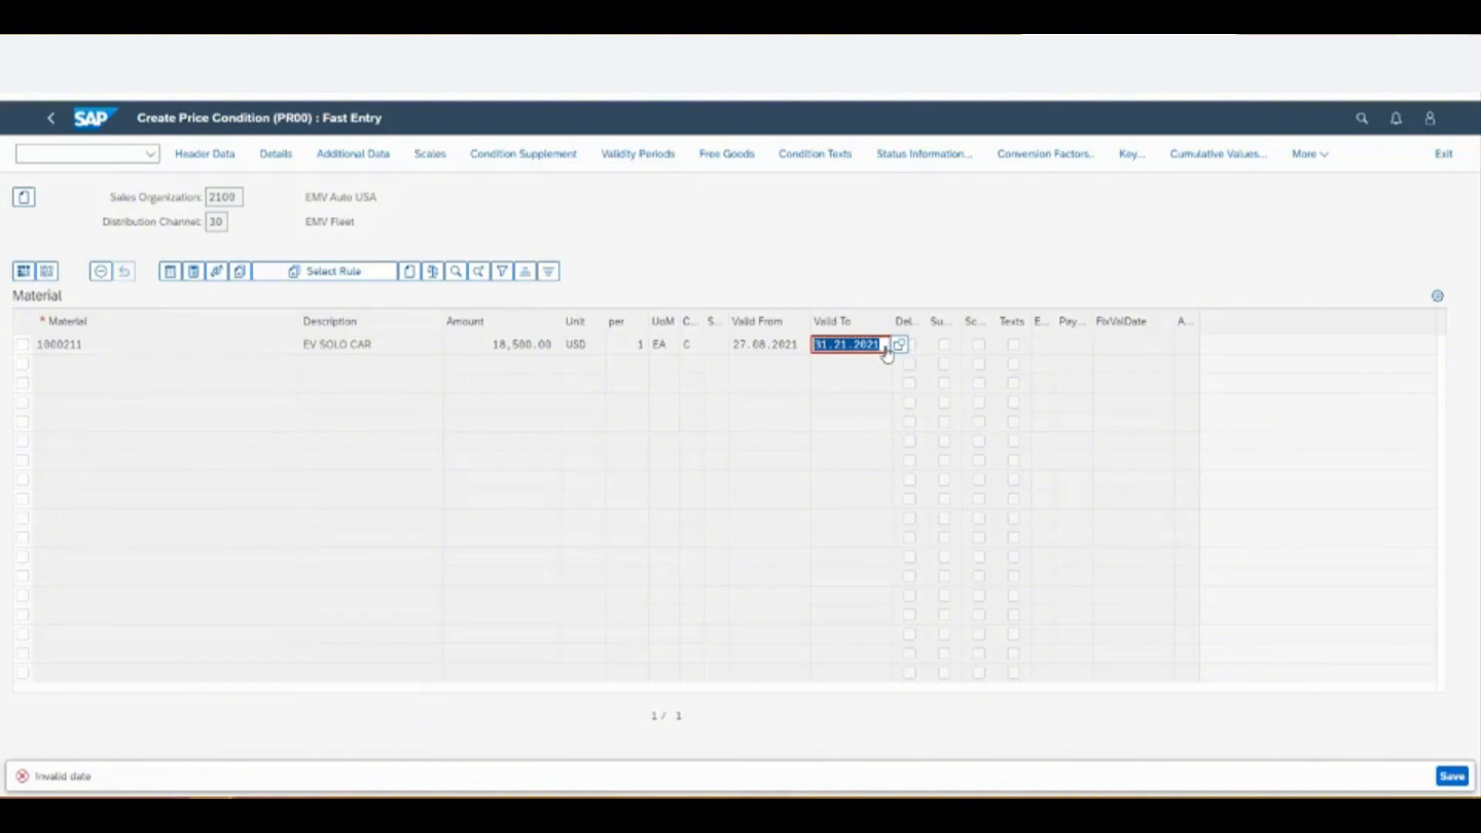
# - Try to replace the valid-to date of the EV Solo Car price with 12.31.2021
pyautogui.click(818, 347)
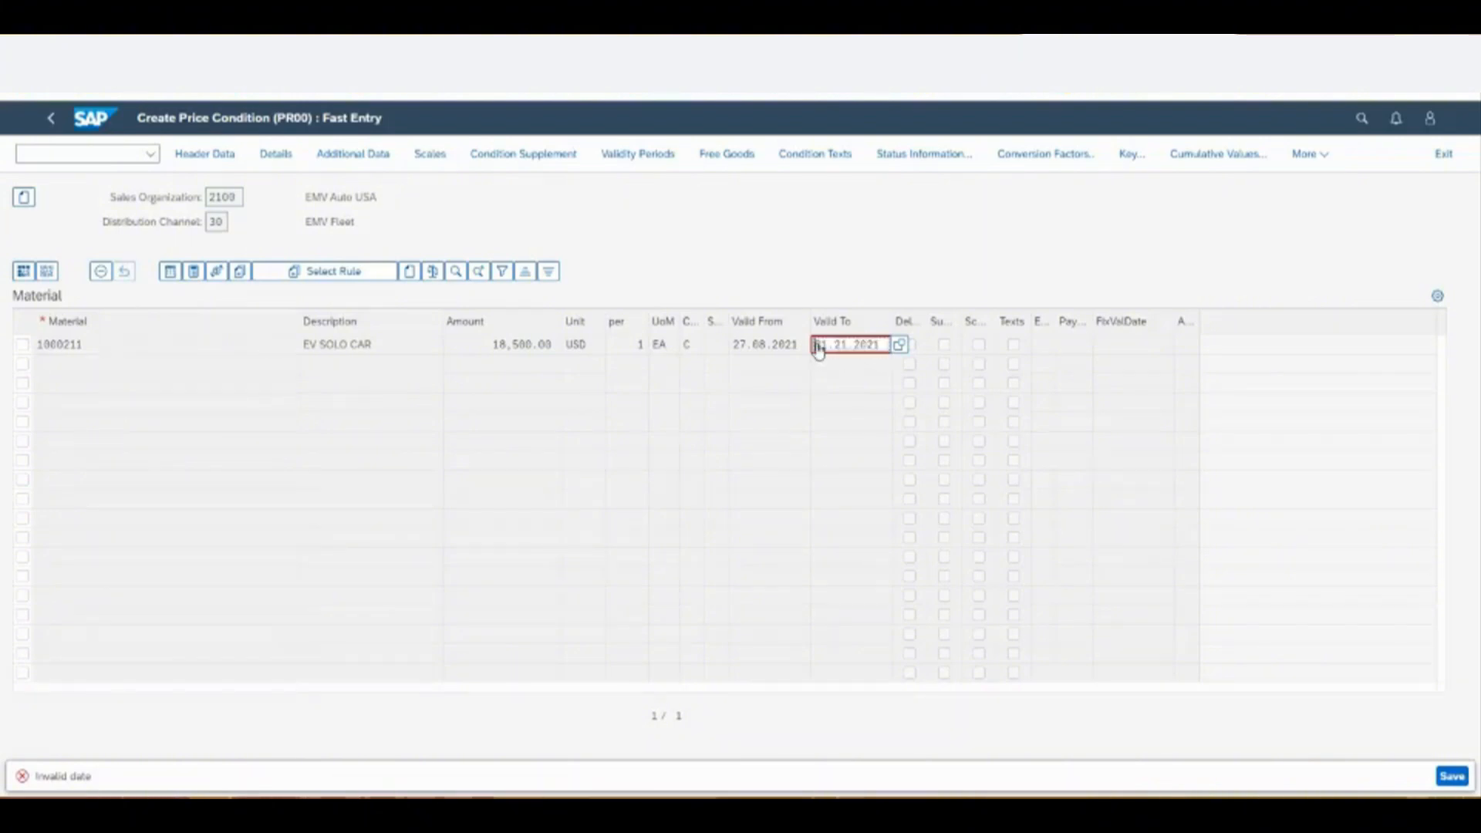
pyautogui.click(818, 347)
pyautogui.click(818, 347)
pyautogui.click(818, 347)
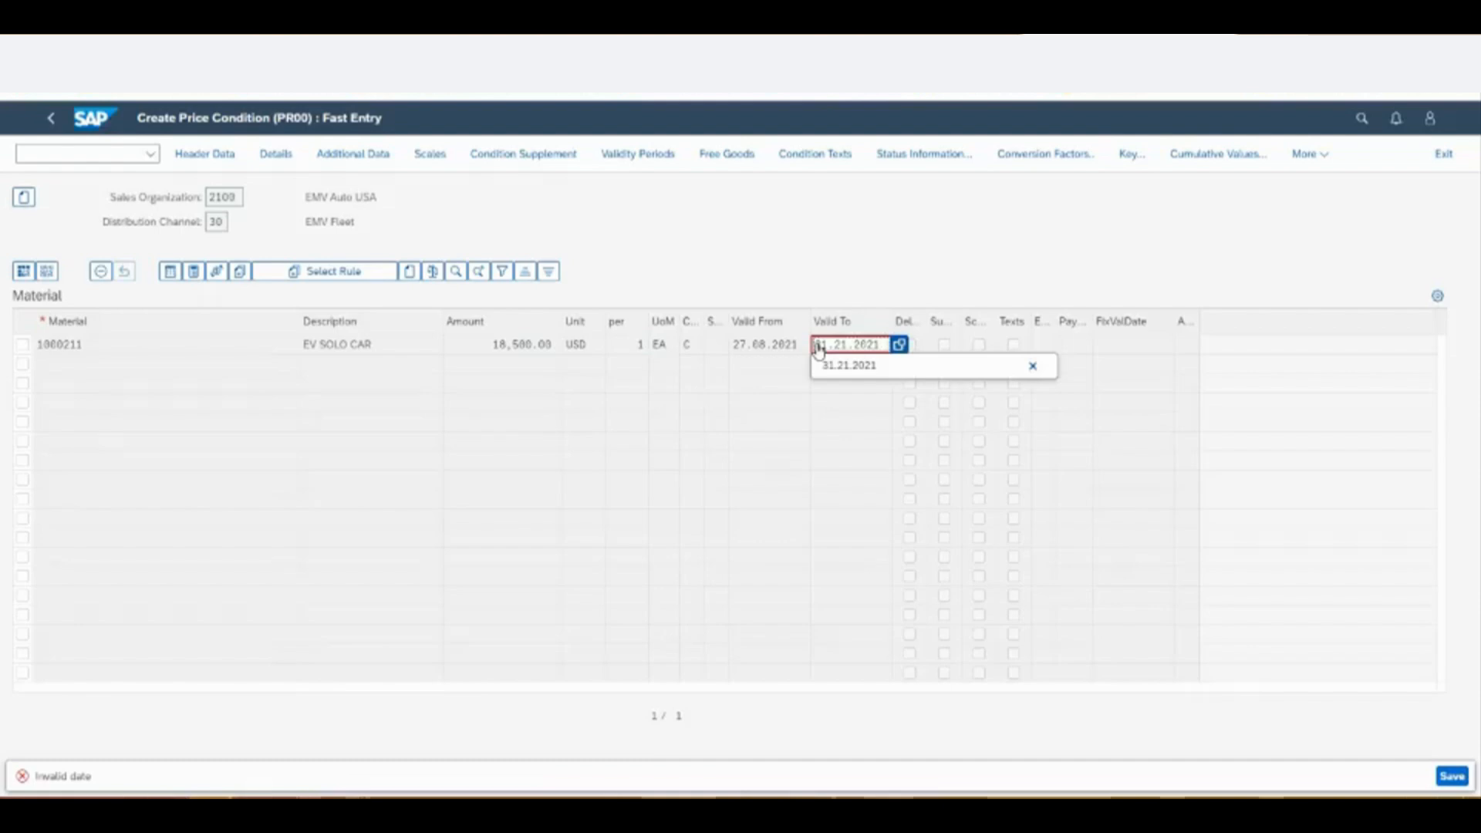
pyautogui.press('Delete')
pyautogui.press('Delete')
pyautogui.press('Delete')
pyautogui.press('Delete')
pyautogui.press('Delete')
pyautogui.press('Delete')
pyautogui.write('12.31.')
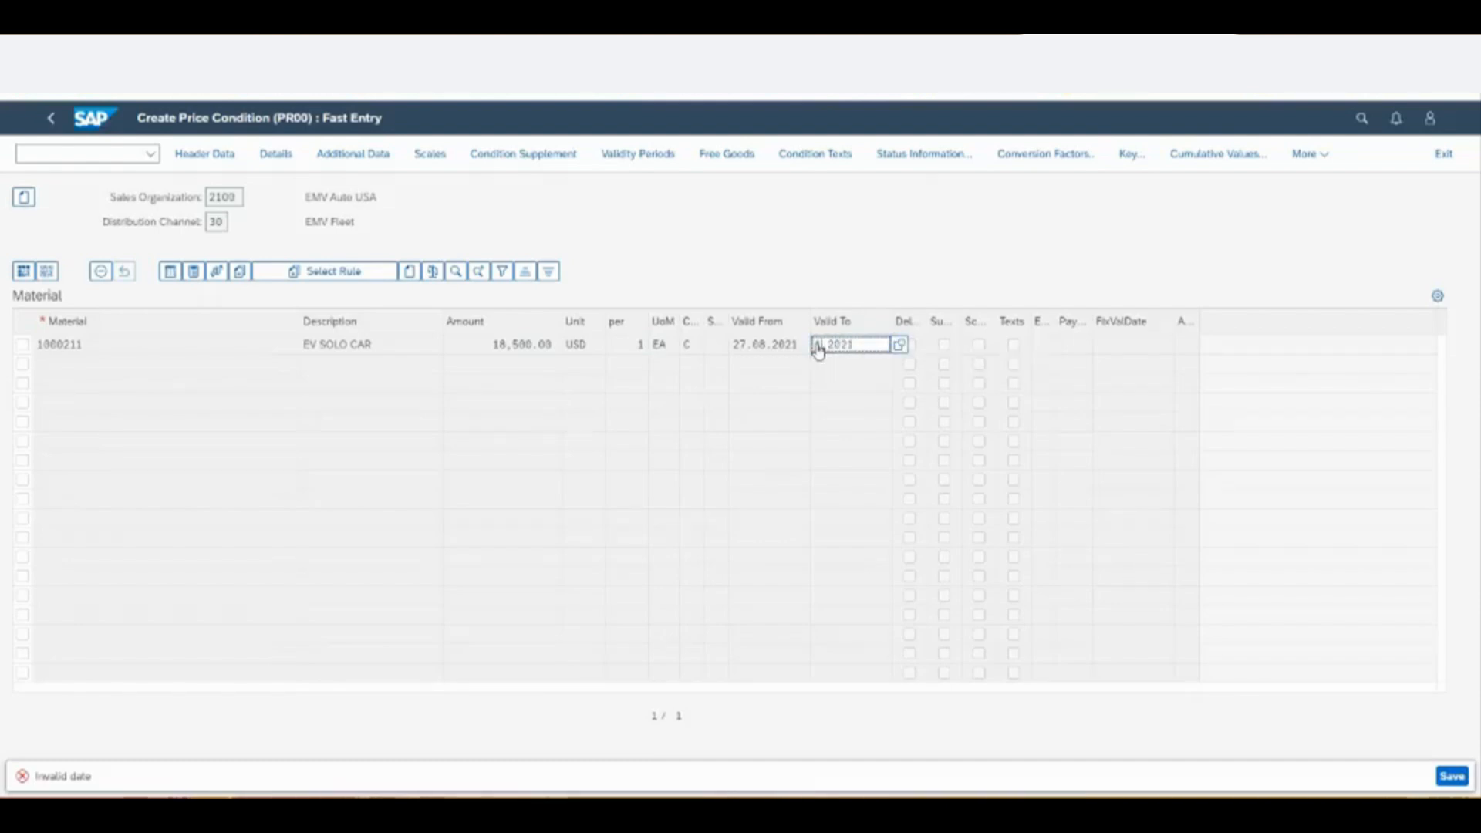
pyautogui.press('Return')
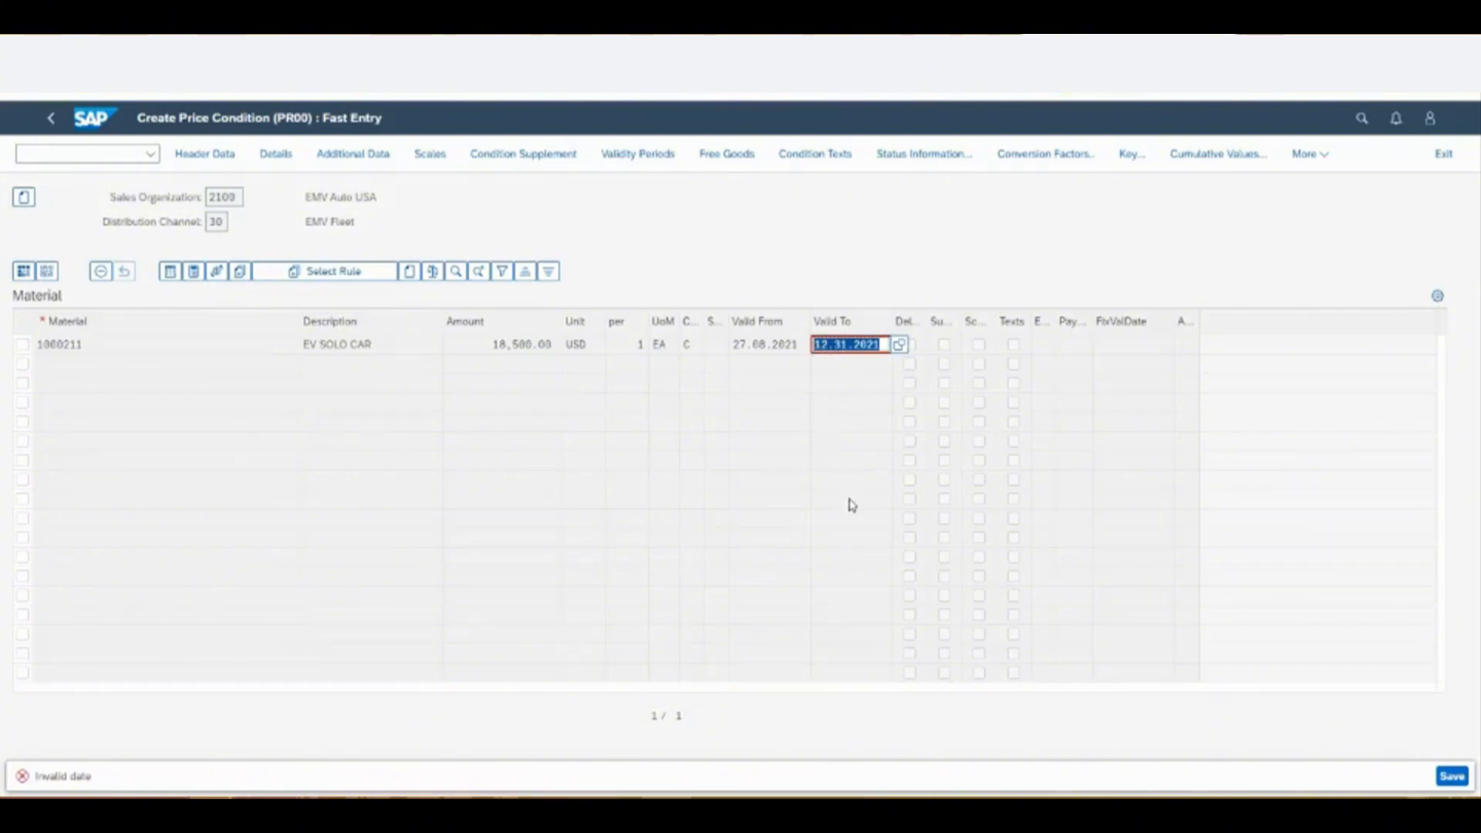
# - Set the EV Solo Car price's valid-to date to 31 December 2021 using the date calendar
pyautogui.click(898, 344)
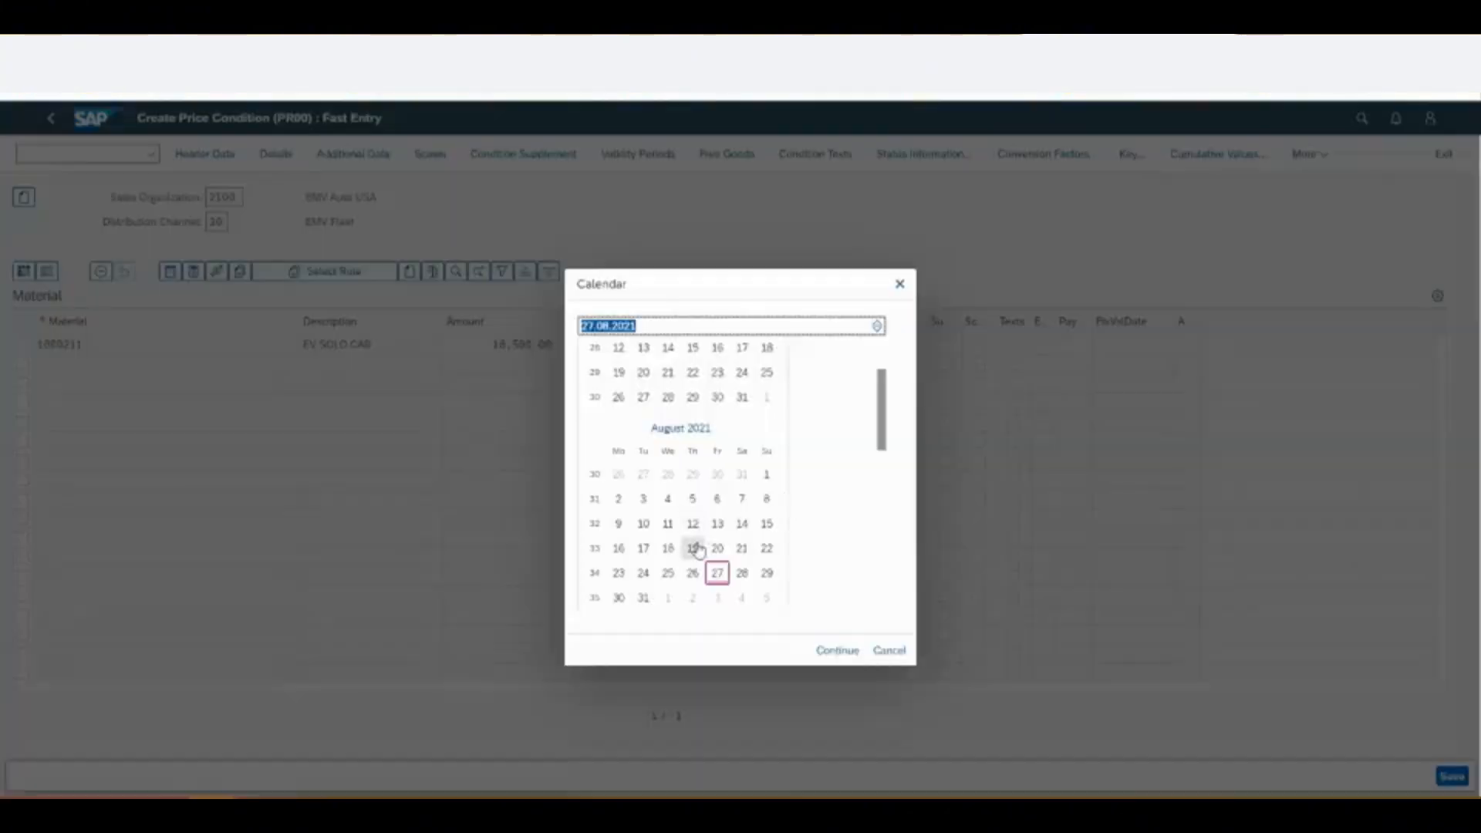
pyautogui.scroll(-8, 698, 549)
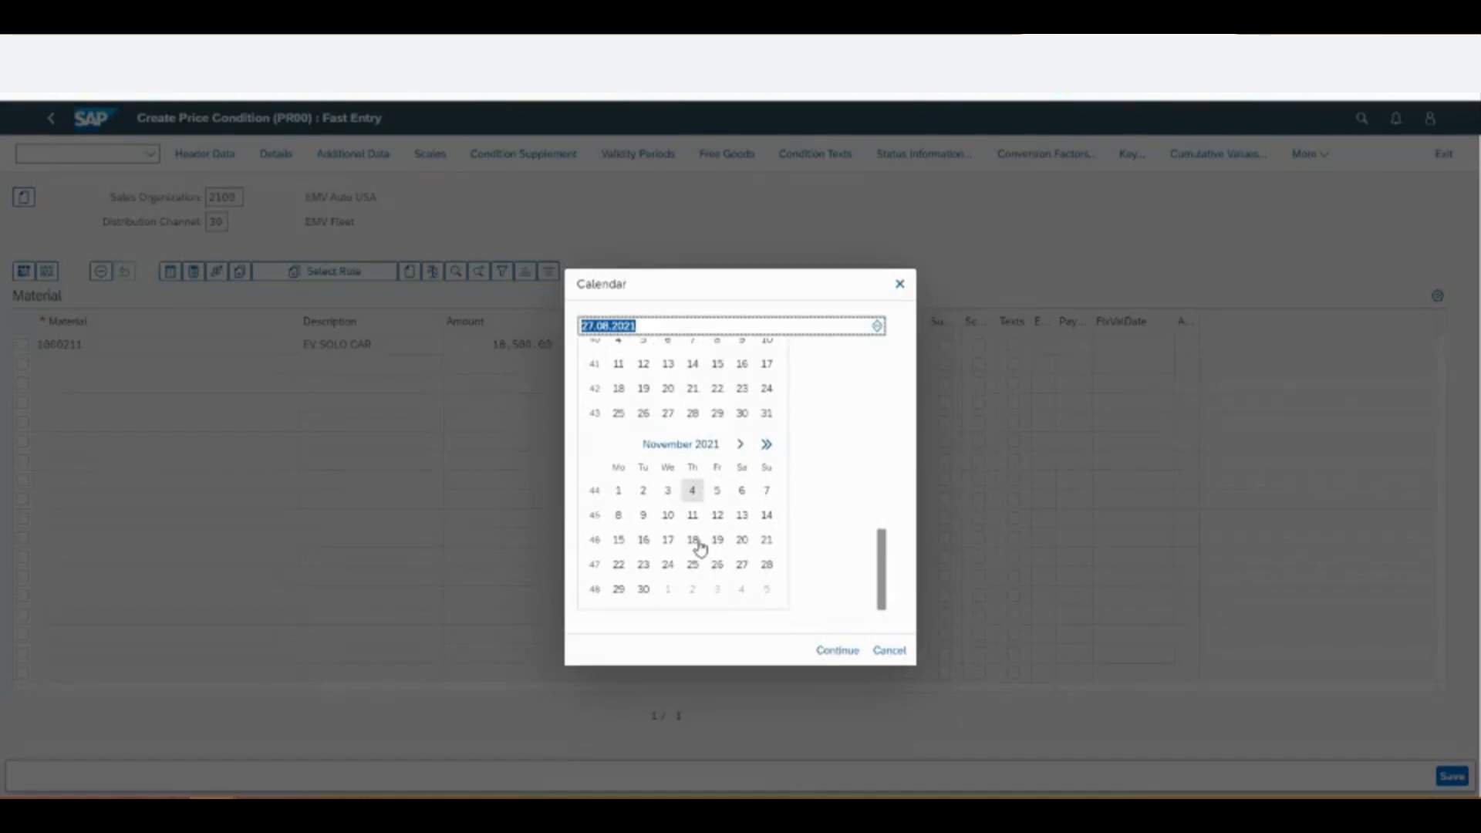
pyautogui.click(739, 444)
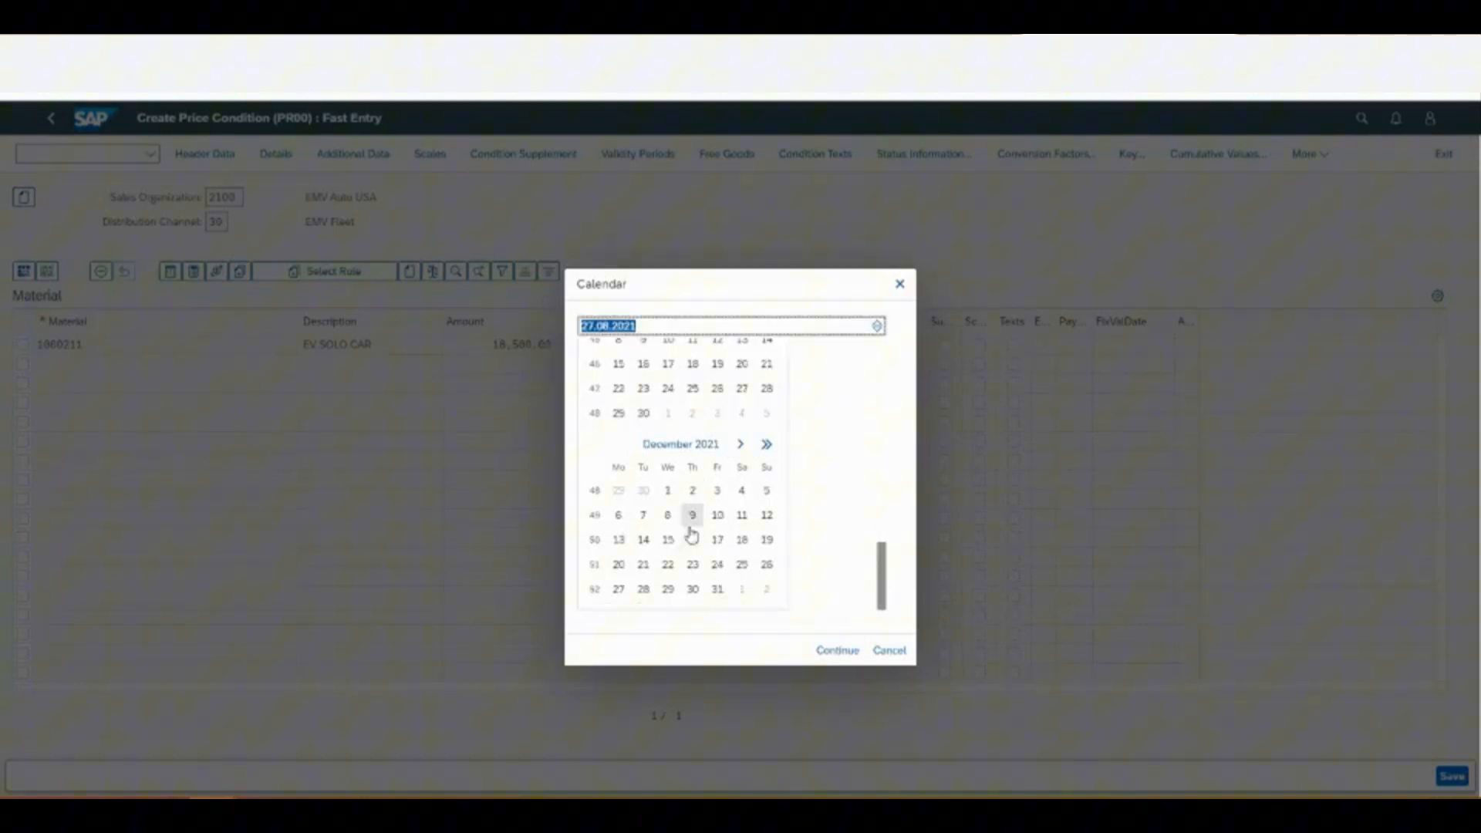
pyautogui.doubleClick(718, 589)
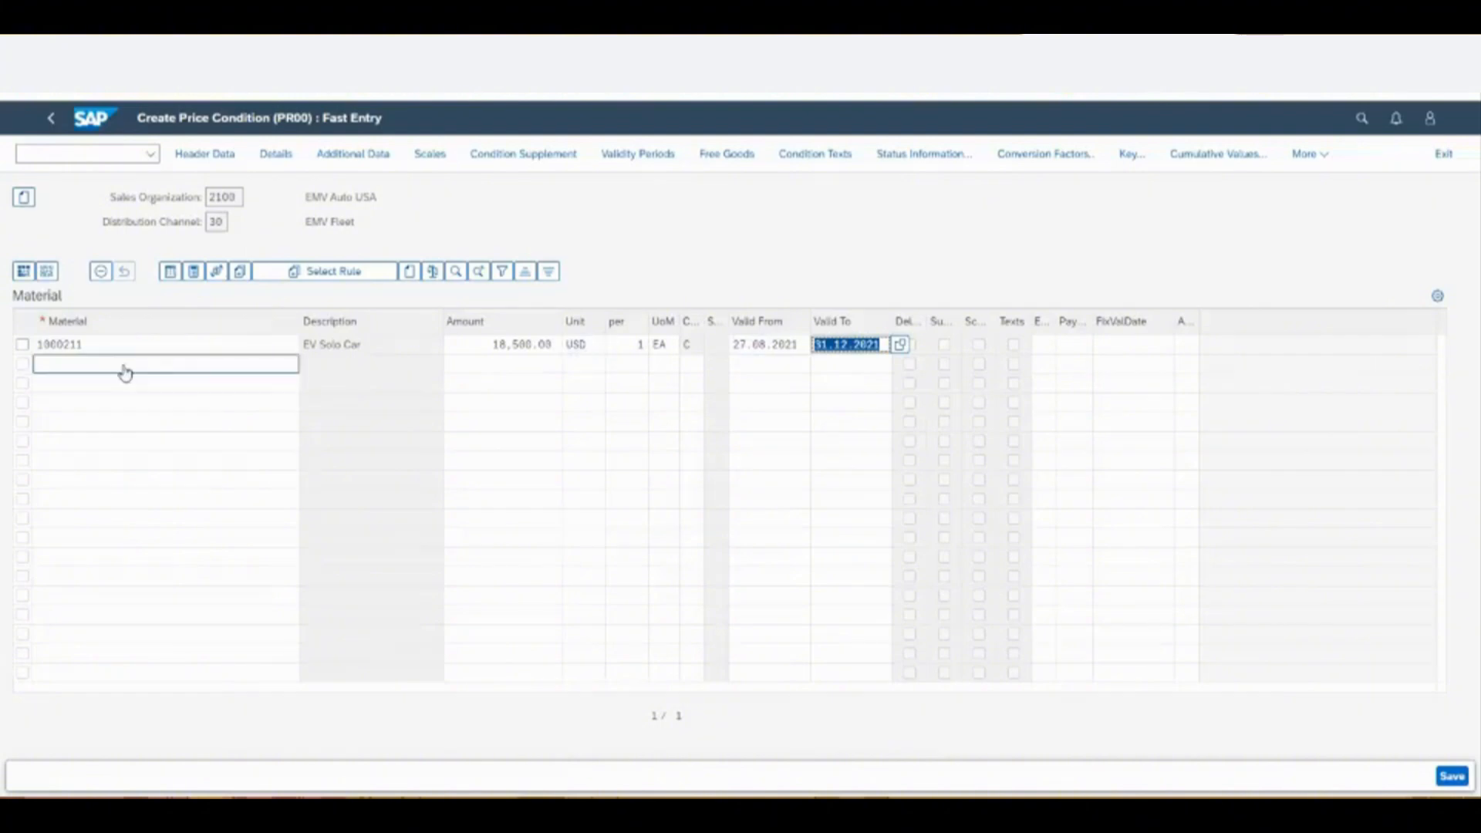
# - Try to add a second price line of 19,000 for material 1000211 below the 18,500 line
pyautogui.click(101, 373)
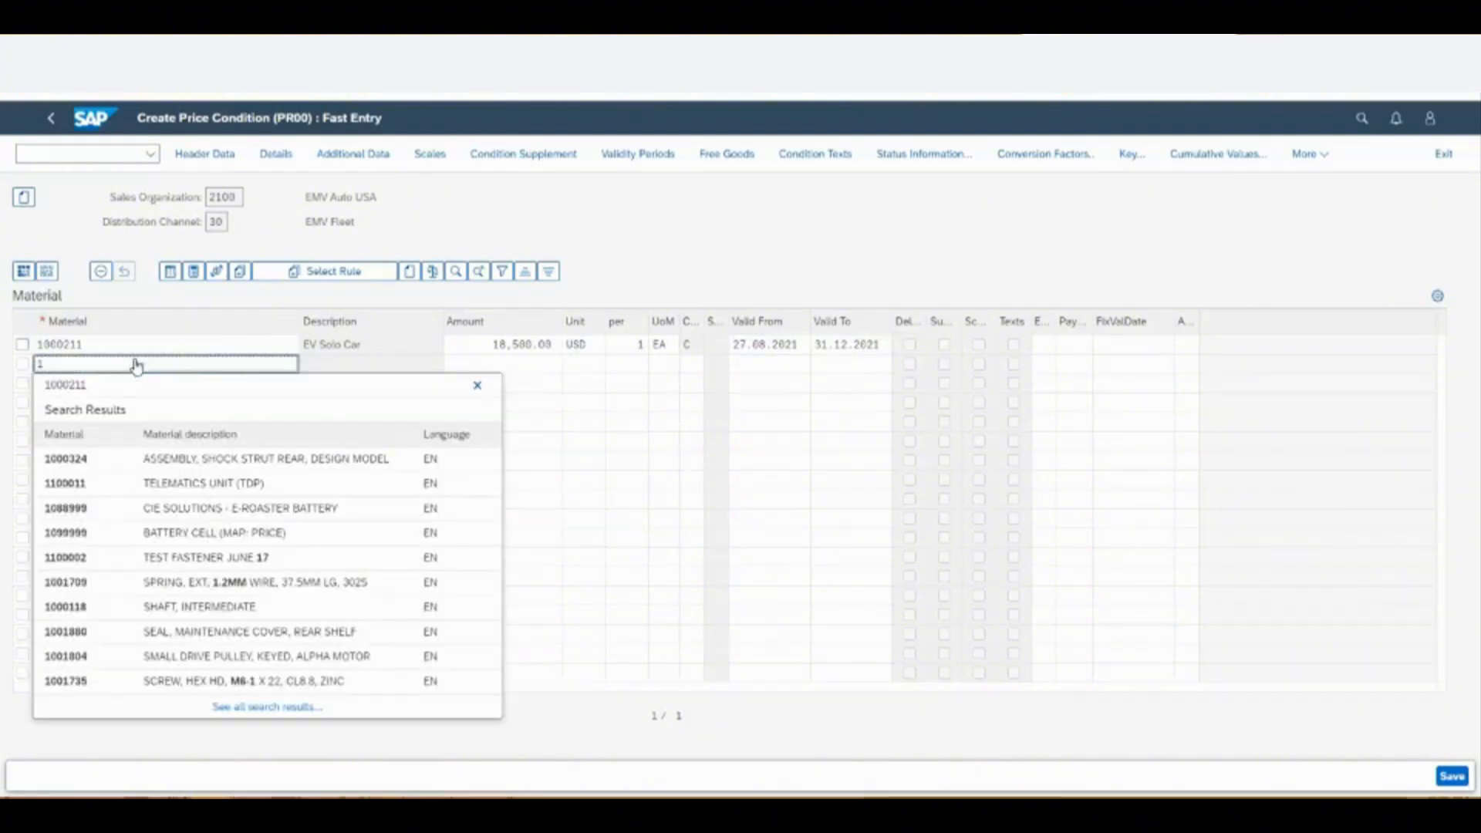
pyautogui.click(116, 384)
pyautogui.click(545, 374)
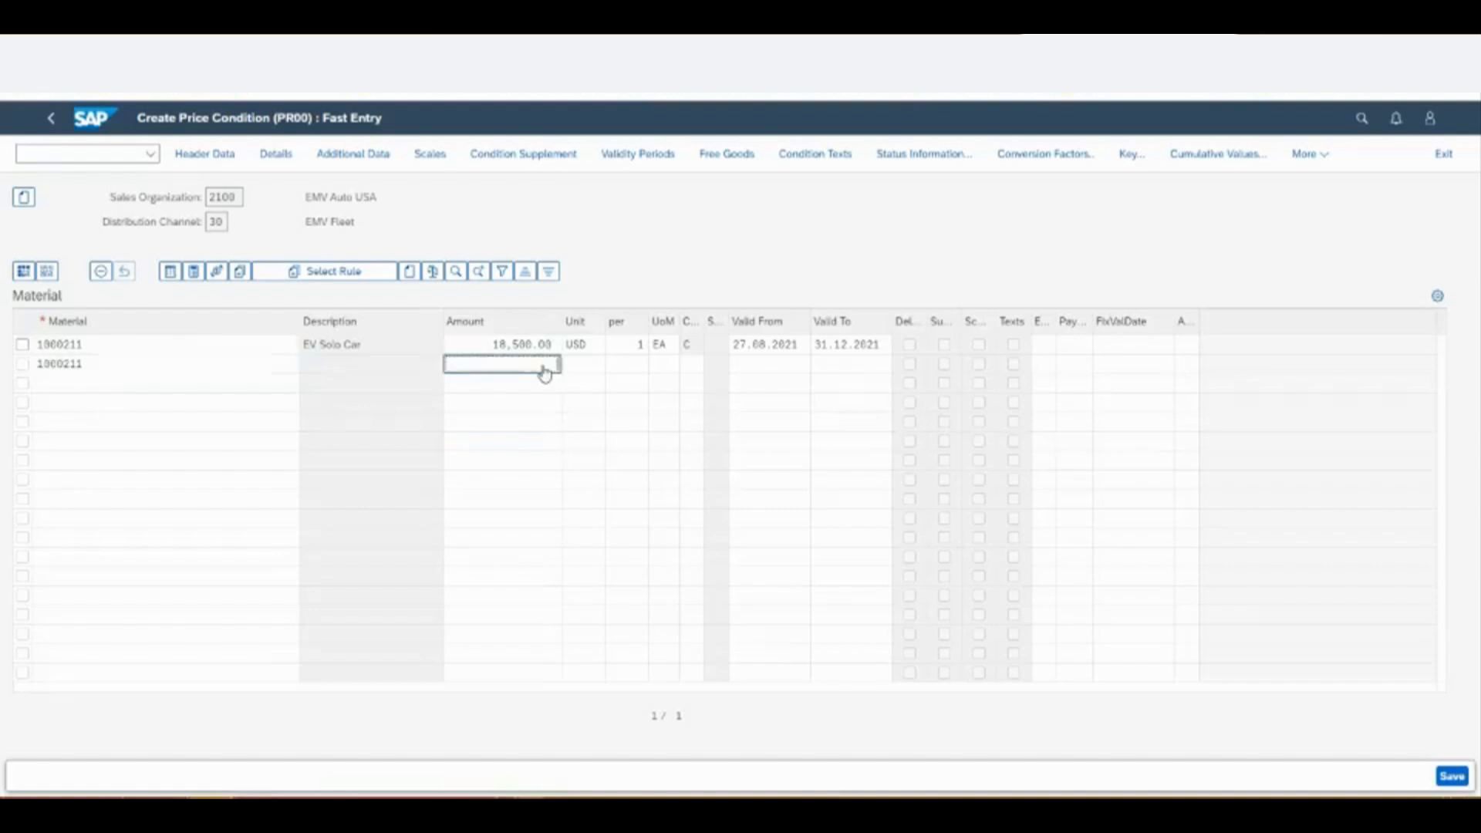
pyautogui.write('100')
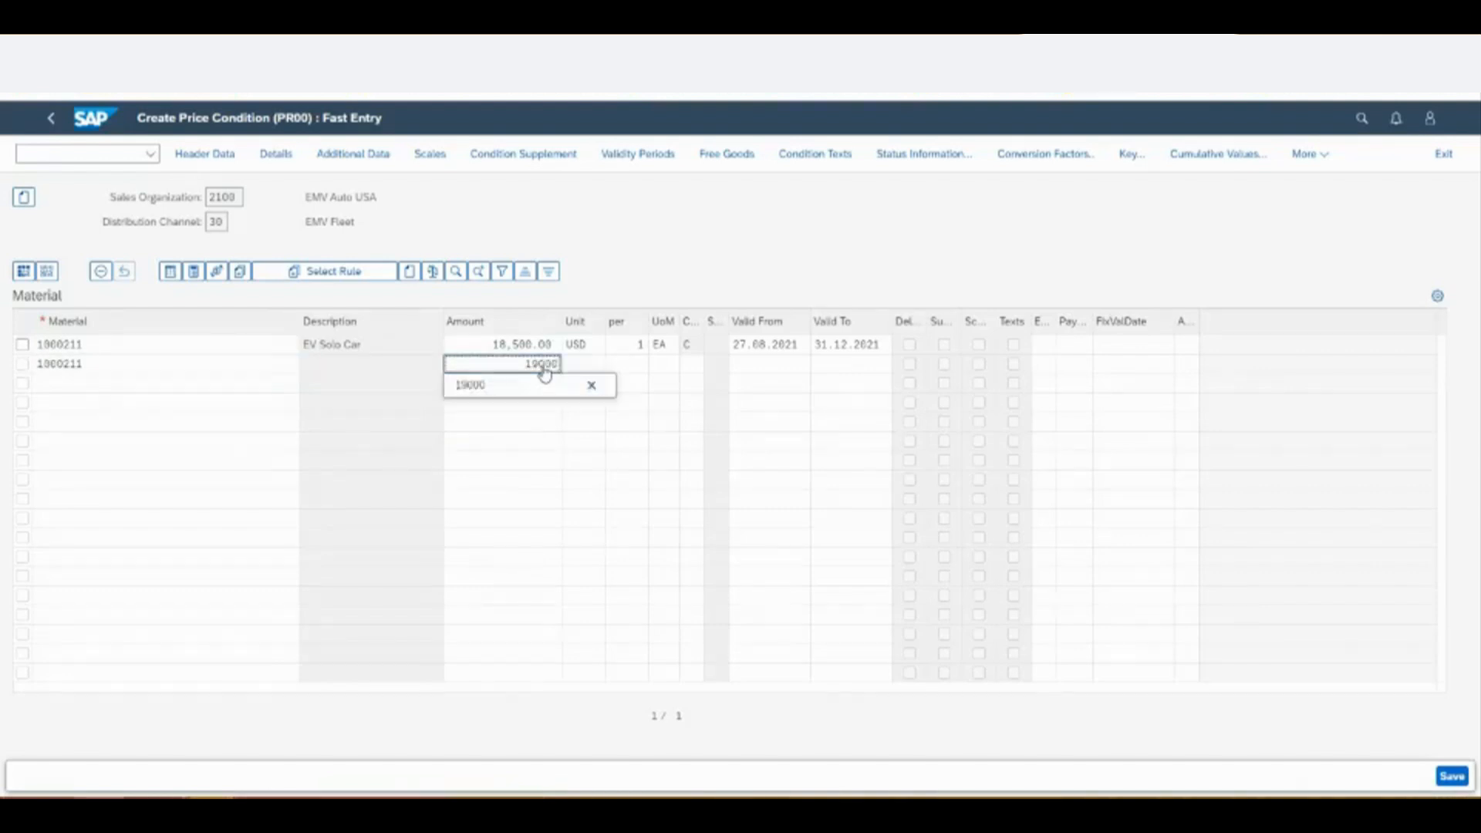
pyautogui.press('Return')
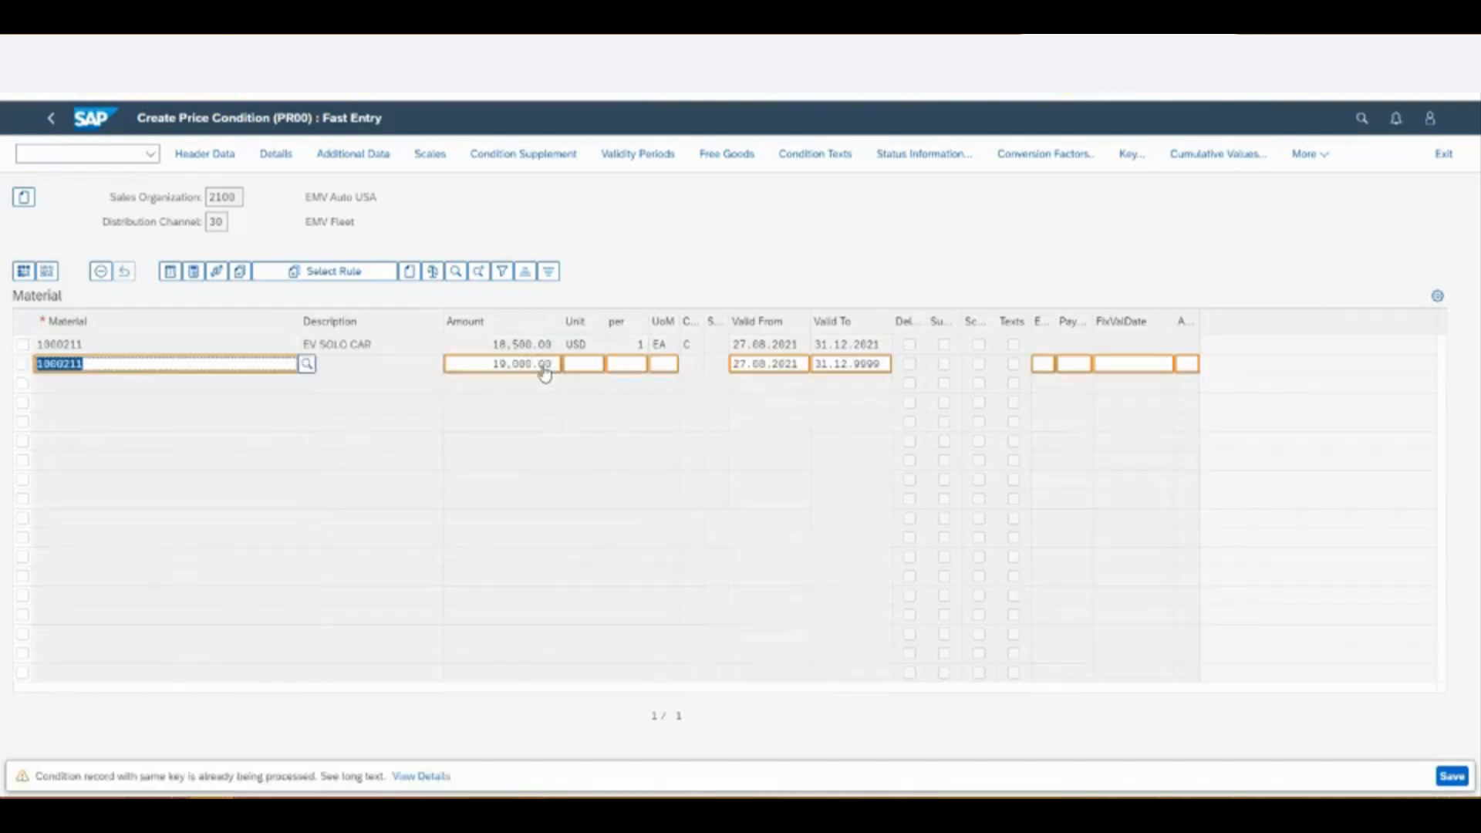
# - Try to set the valid-from date of the 19,000 price line to 01.01.2022
pyautogui.doubleClick(778, 377)
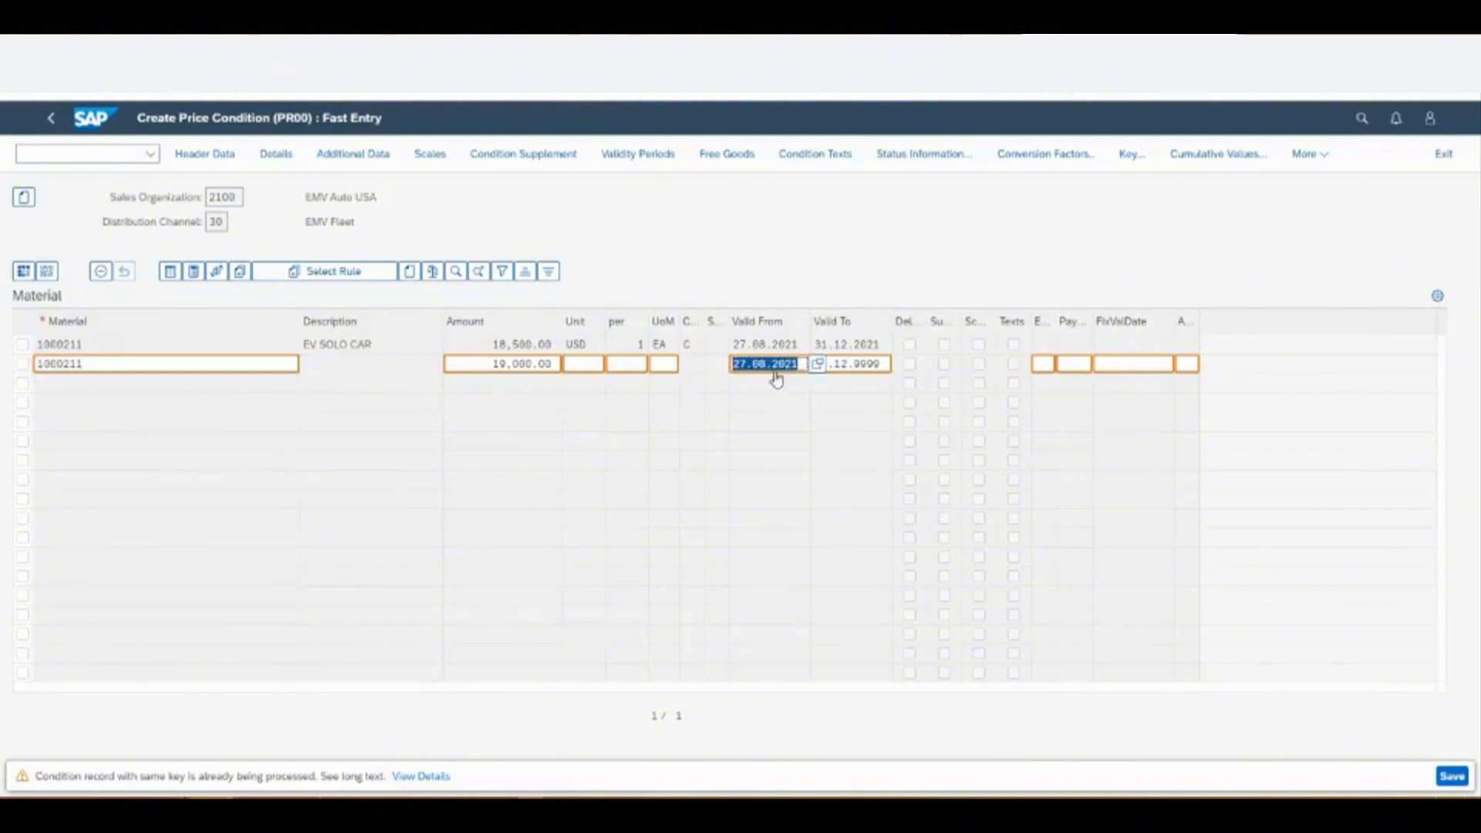
pyautogui.click(771, 372)
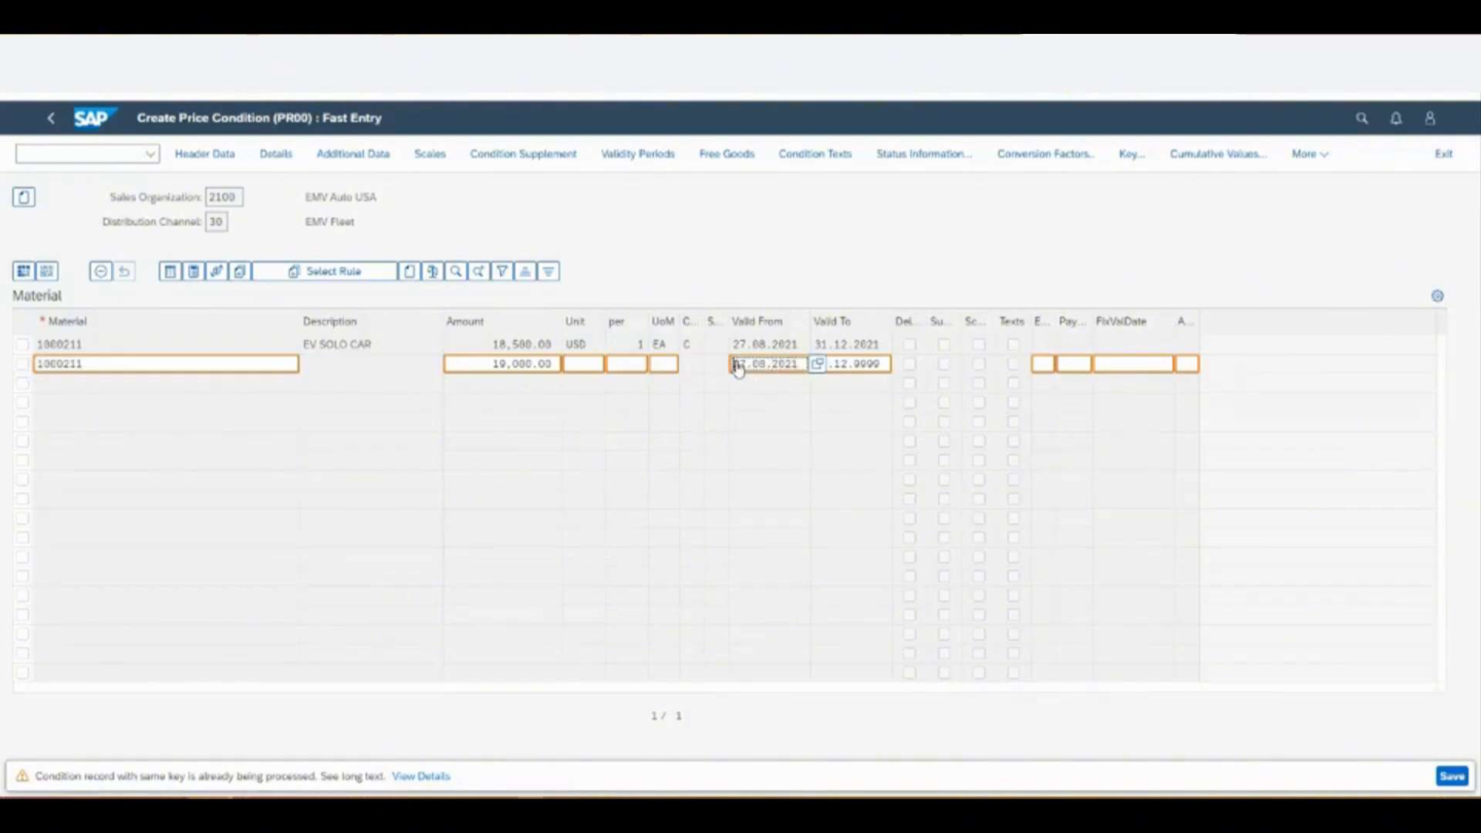
pyautogui.press('Delete')
pyautogui.press('Delete')
pyautogui.press('Delete')
pyautogui.press('Delete')
pyautogui.write('01.01')
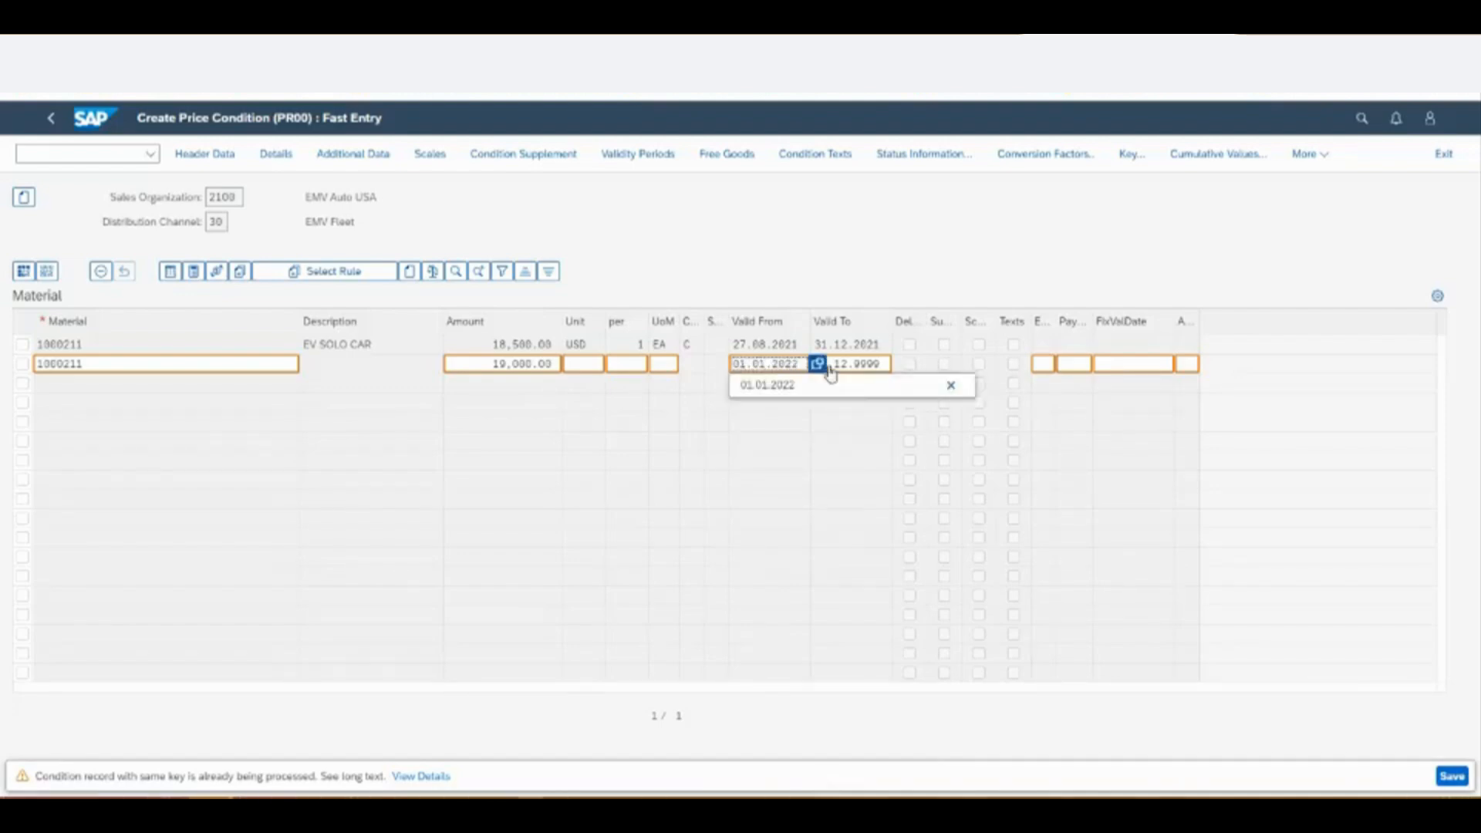
pyautogui.click(862, 367)
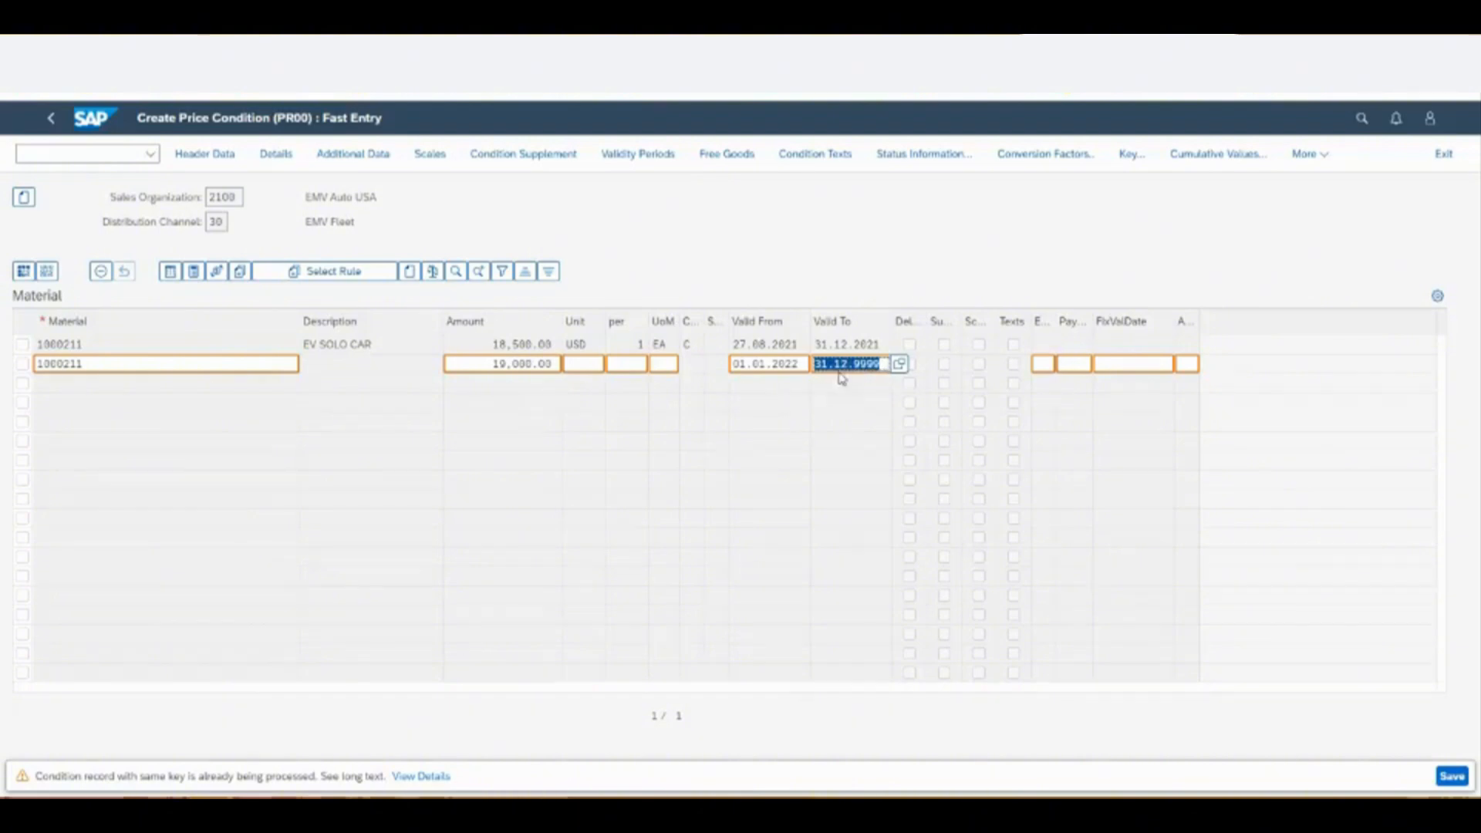
pyautogui.press('Return')
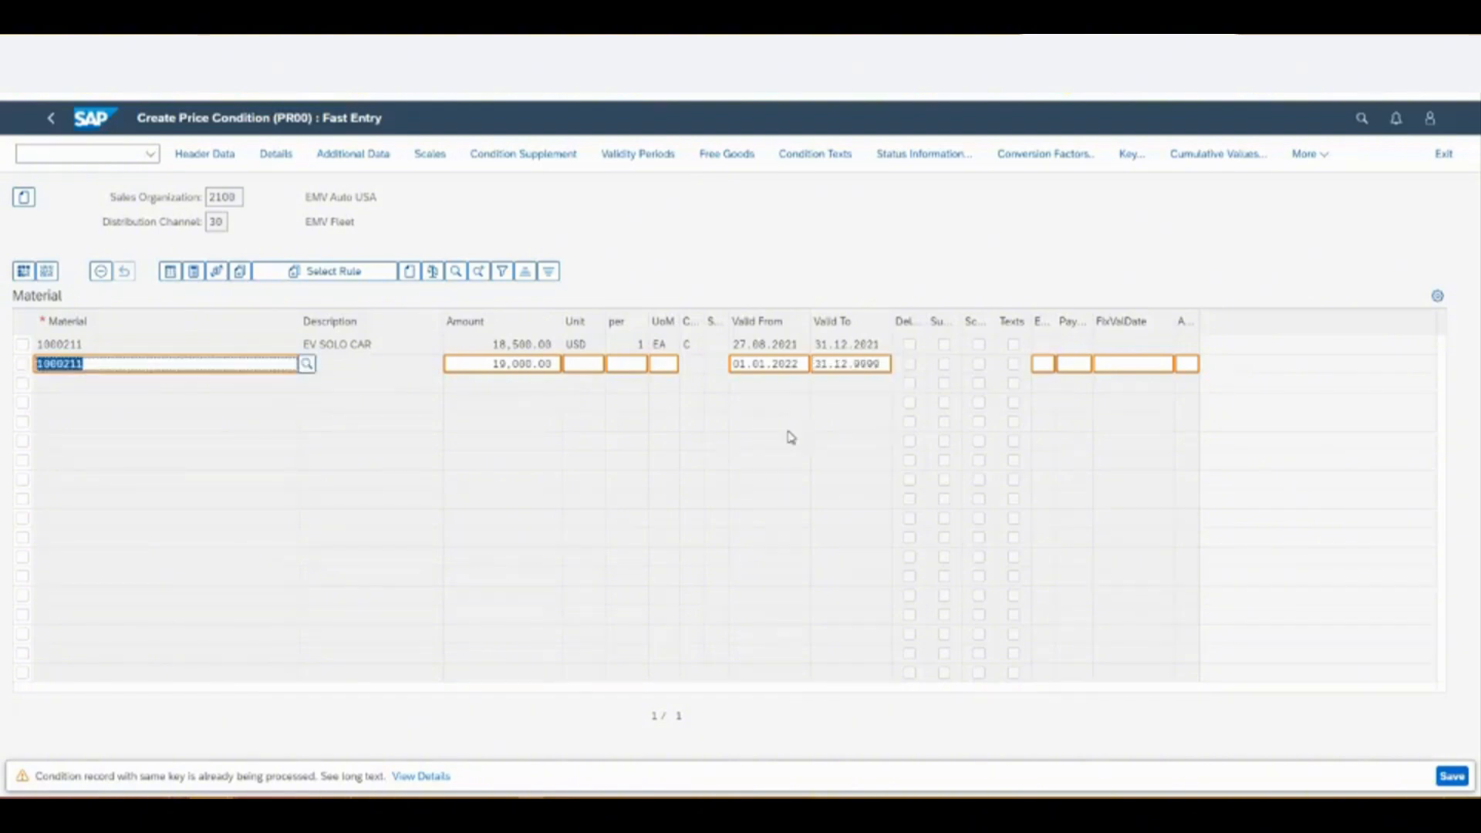
pyautogui.press('Return')
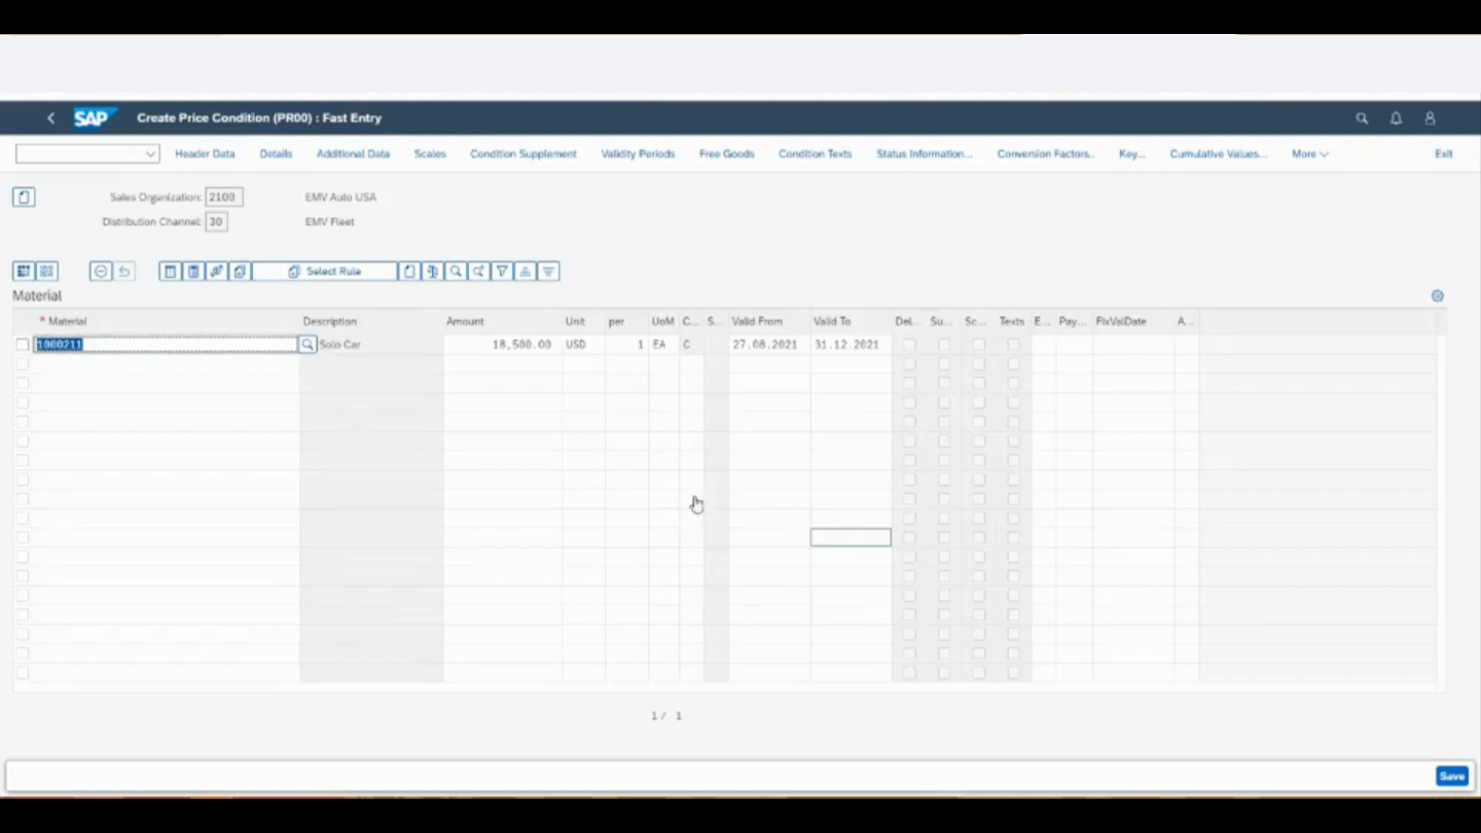
# - Enter material 1000211 again on the second line with an amount of 19000
pyautogui.click(87, 369)
pyautogui.write('1000211')
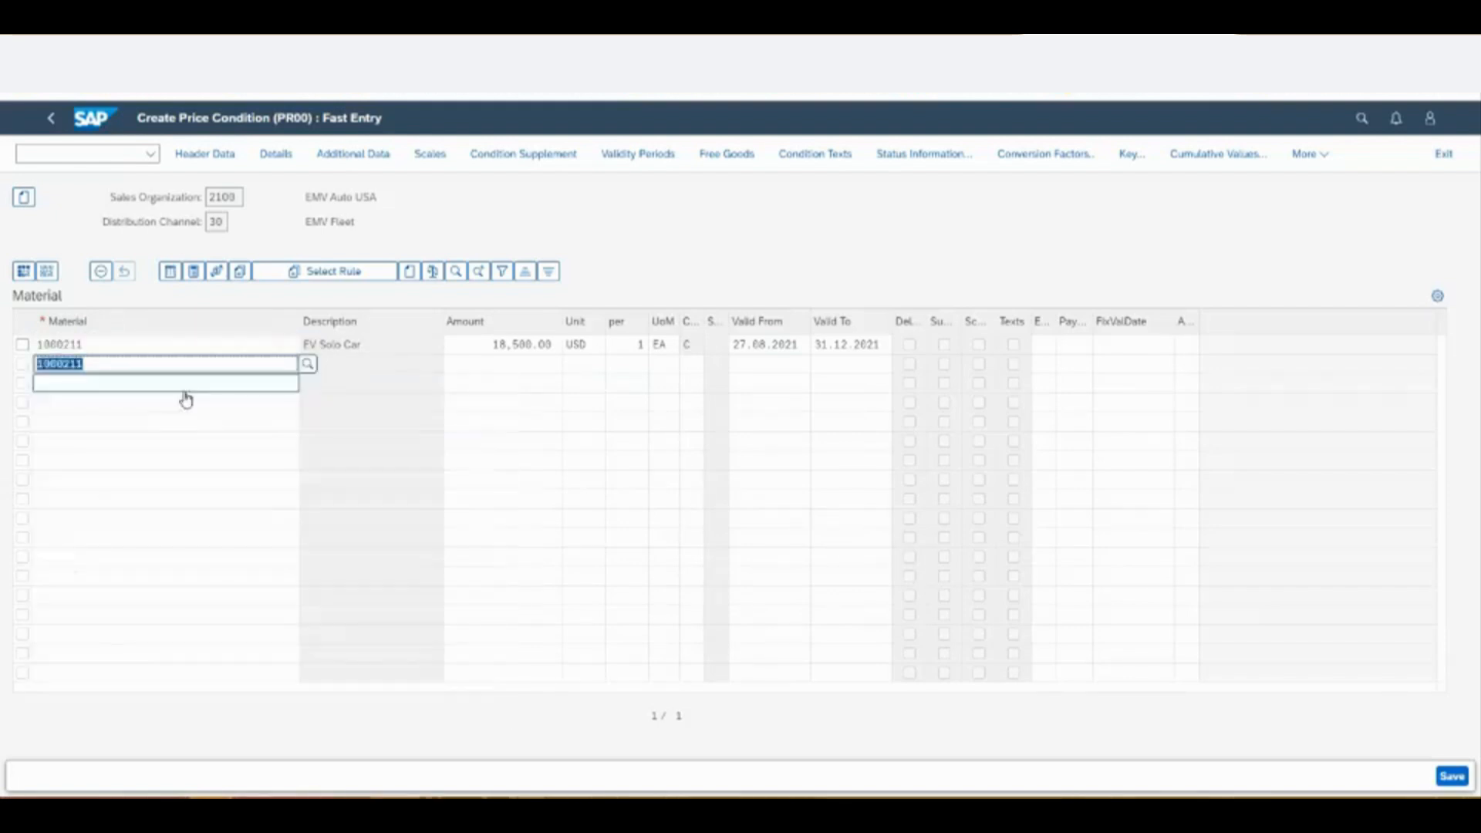
pyautogui.click(474, 370)
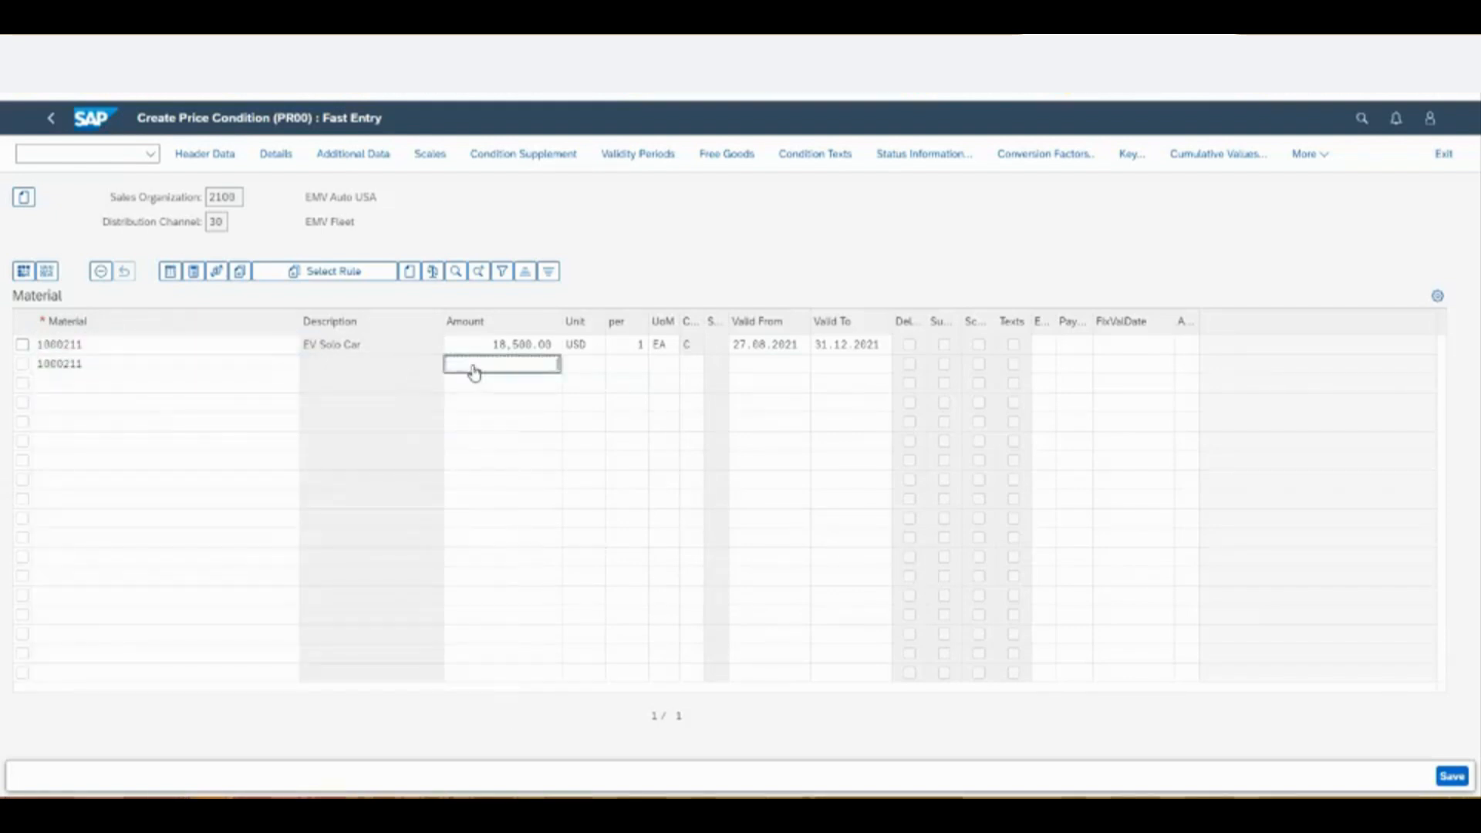
pyautogui.write('1900')
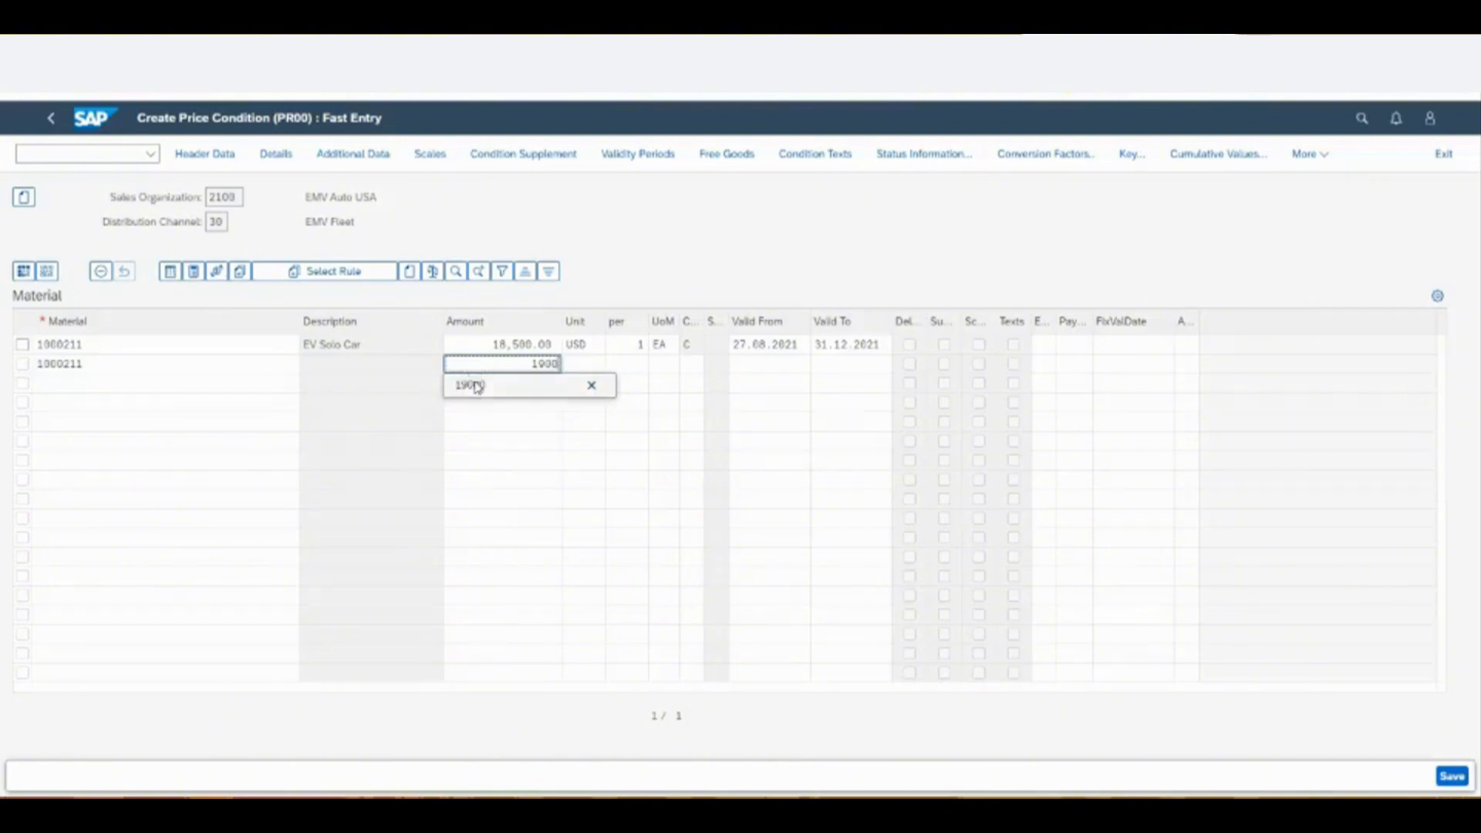
pyautogui.click(477, 385)
# - Try to create the second price line with valid-from date 01.01.2022 and no valid-to date entered
pyautogui.click(747, 368)
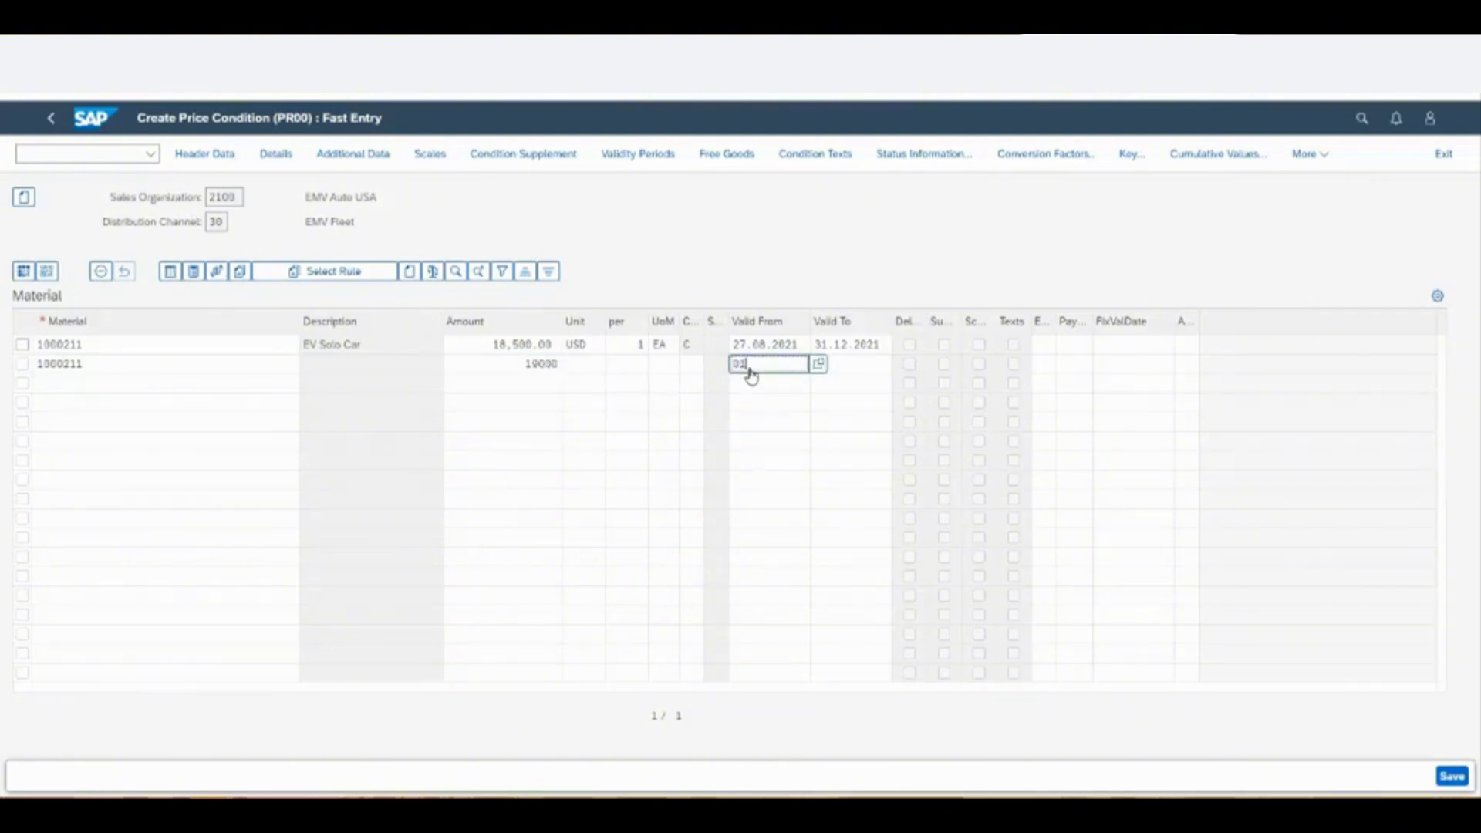
pyautogui.write('01.01')
pyautogui.click(757, 384)
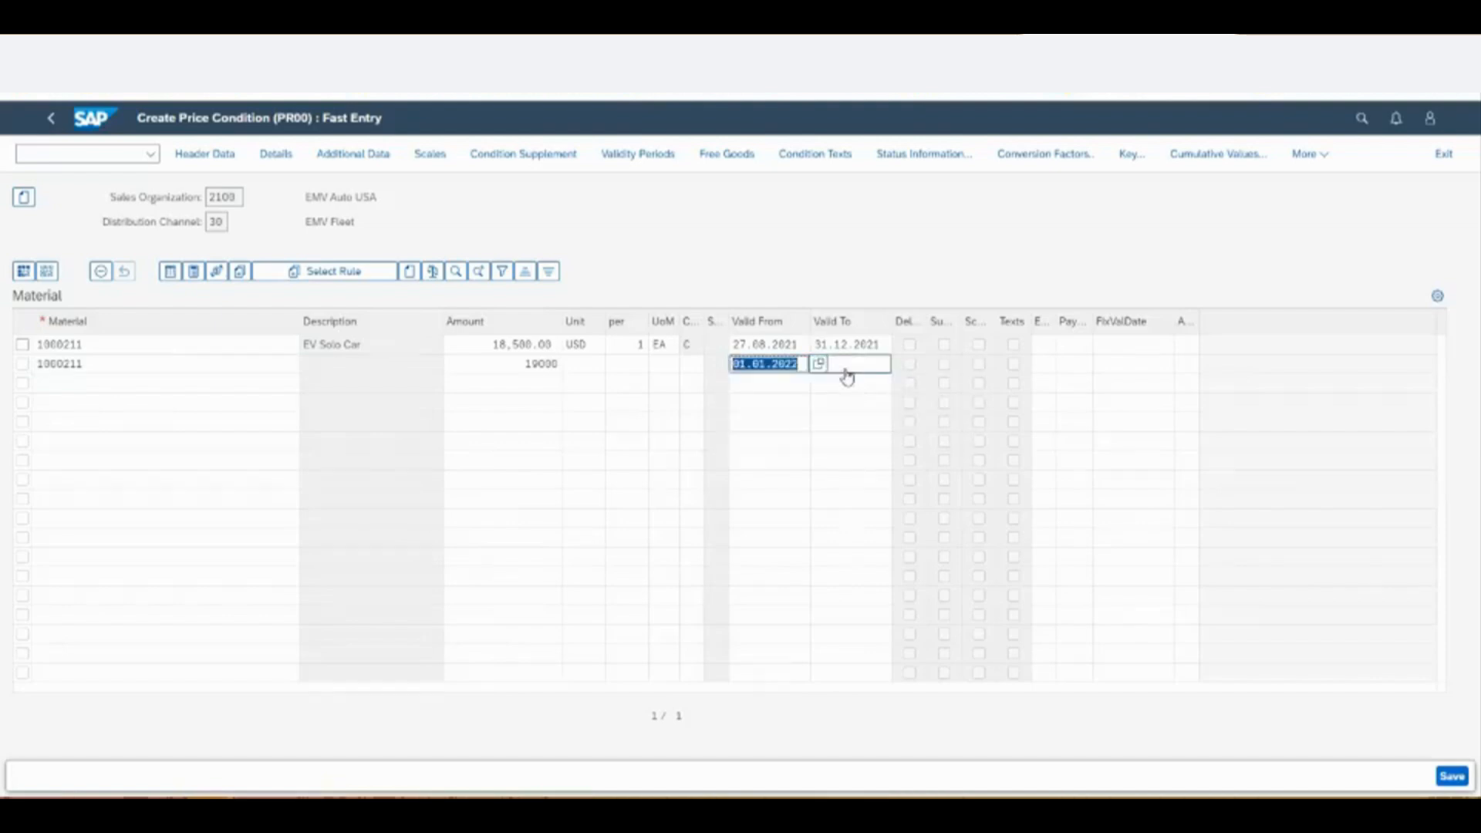
pyautogui.click(857, 376)
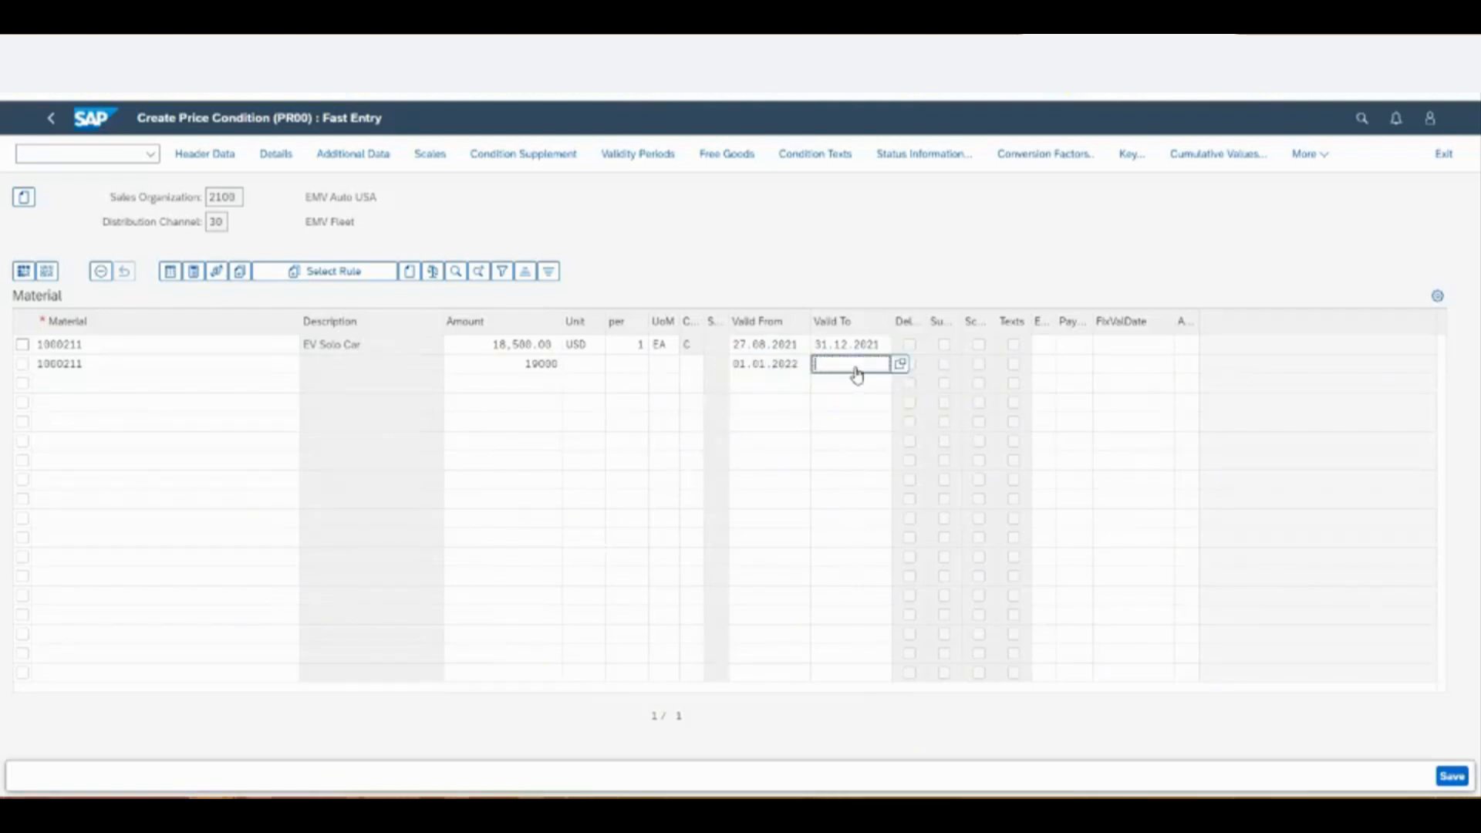
pyautogui.press('Return')
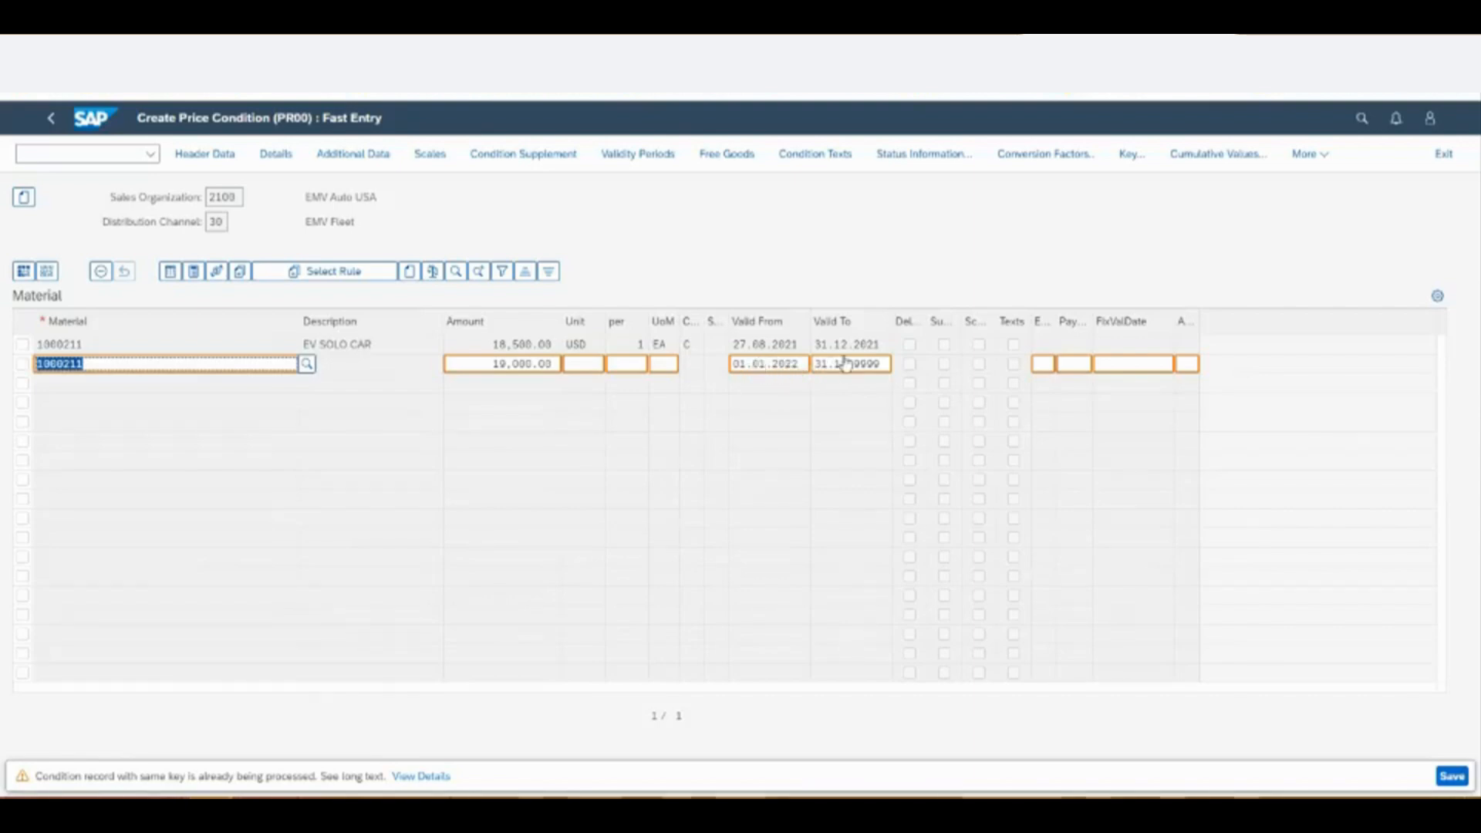
# - Read the long text of the duplicate-key warning and save the 18,500 EV Solo Car price condition
pyautogui.click(420, 776)
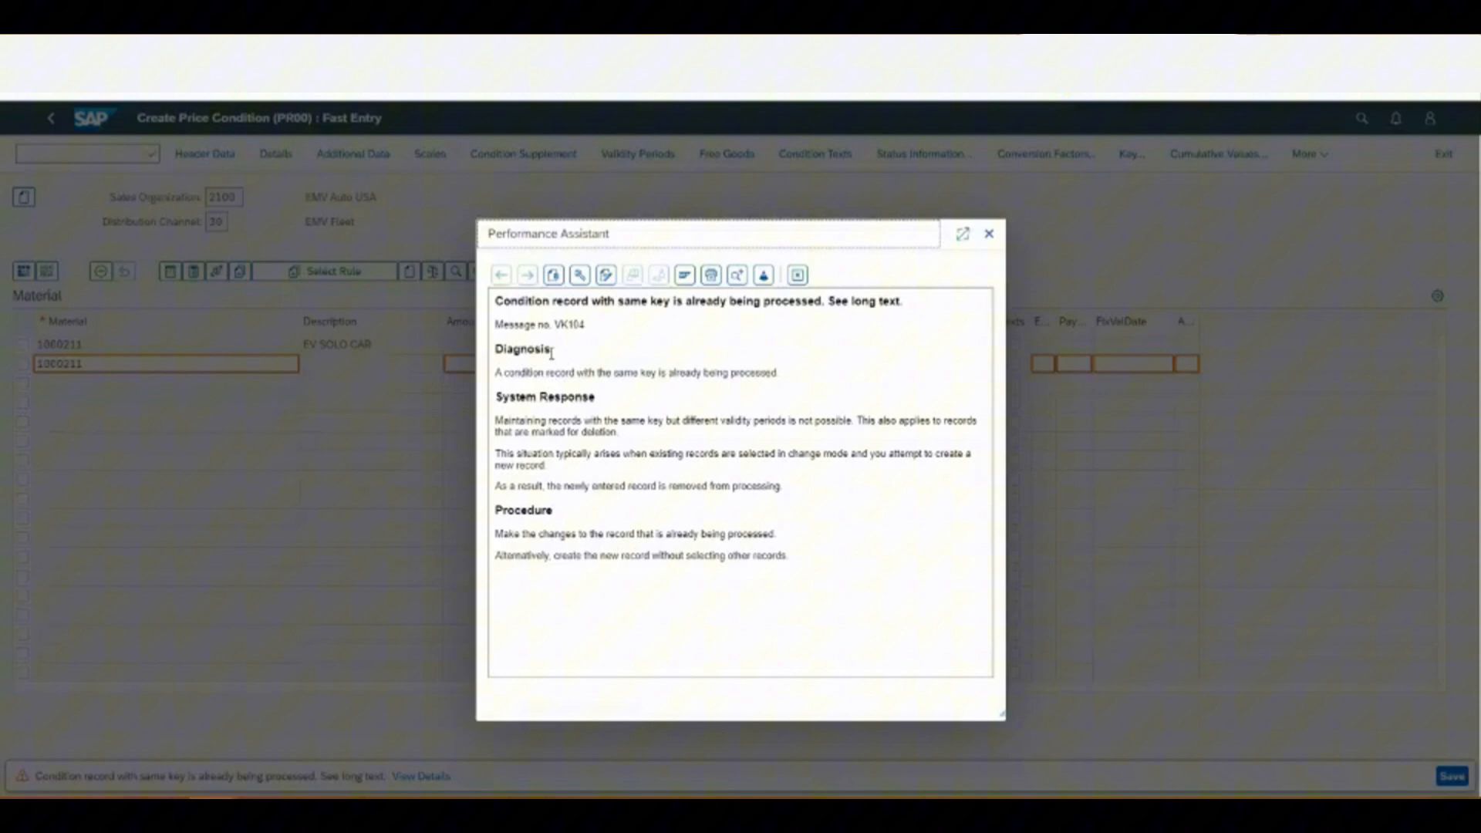
pyautogui.click(989, 234)
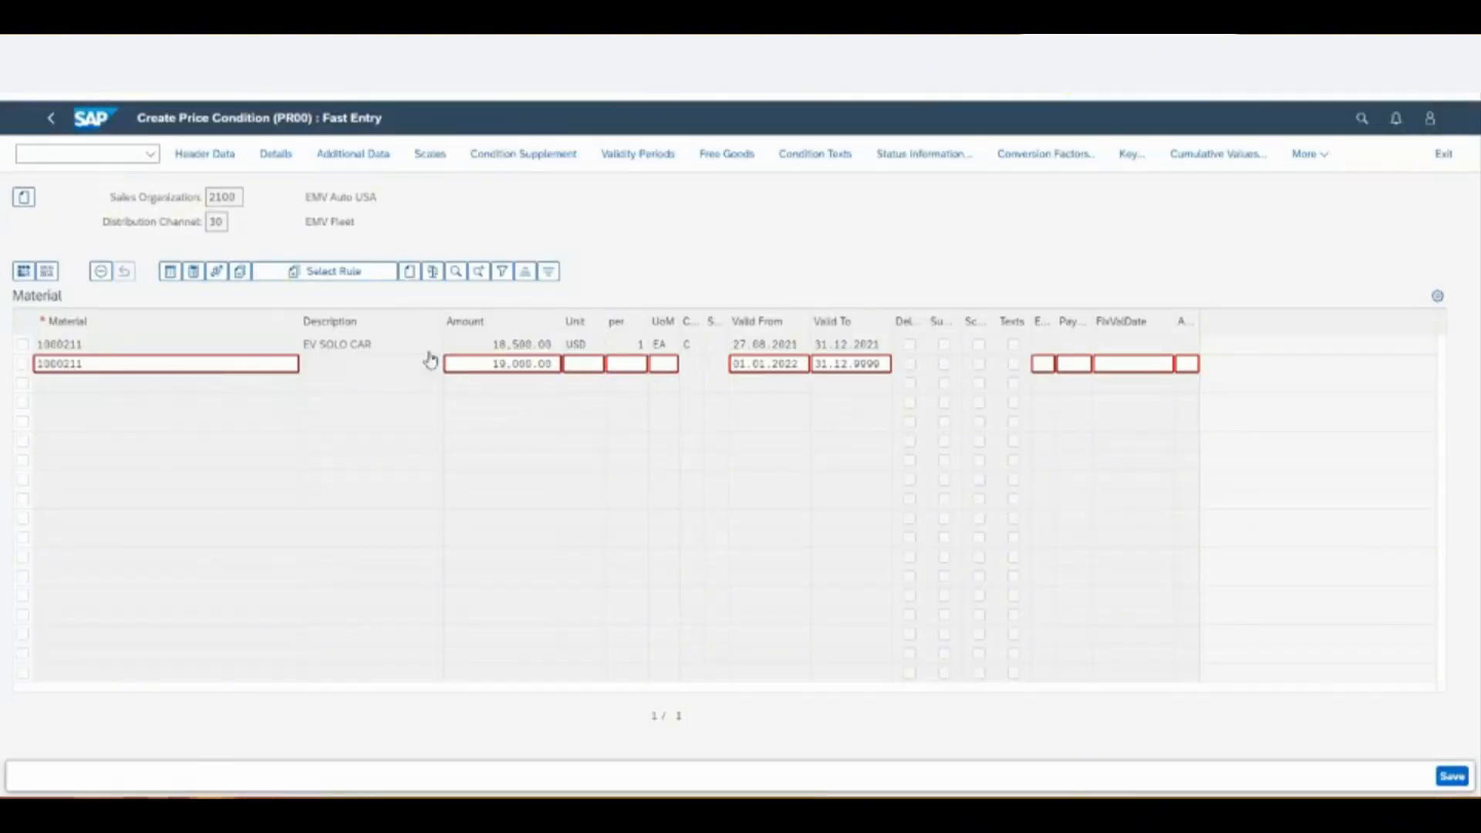
pyautogui.click(1454, 777)
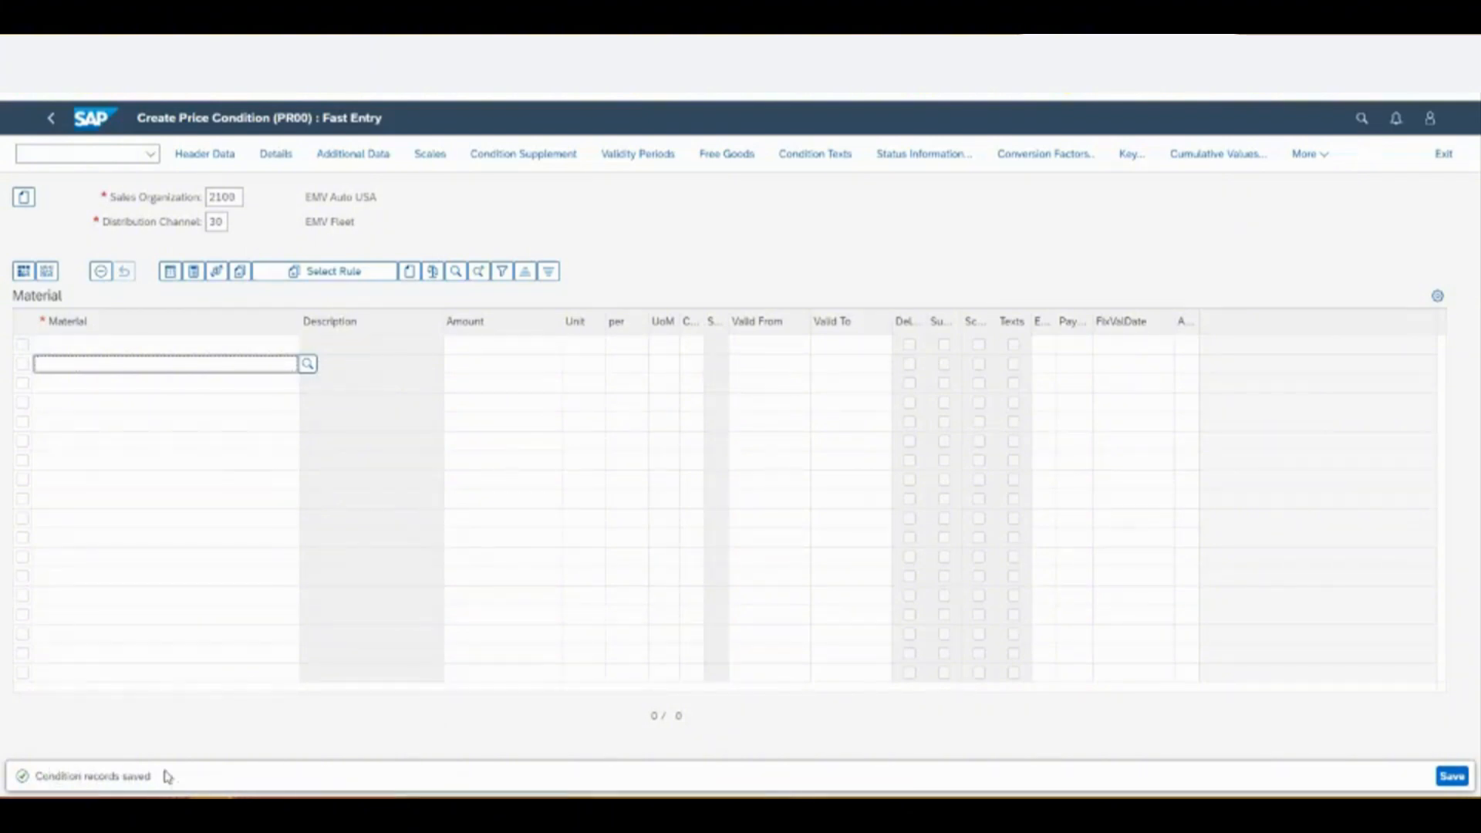
# - Leave the price condition entry and search the apps for "manage price"
pyautogui.click(51, 117)
pyautogui.click(51, 117)
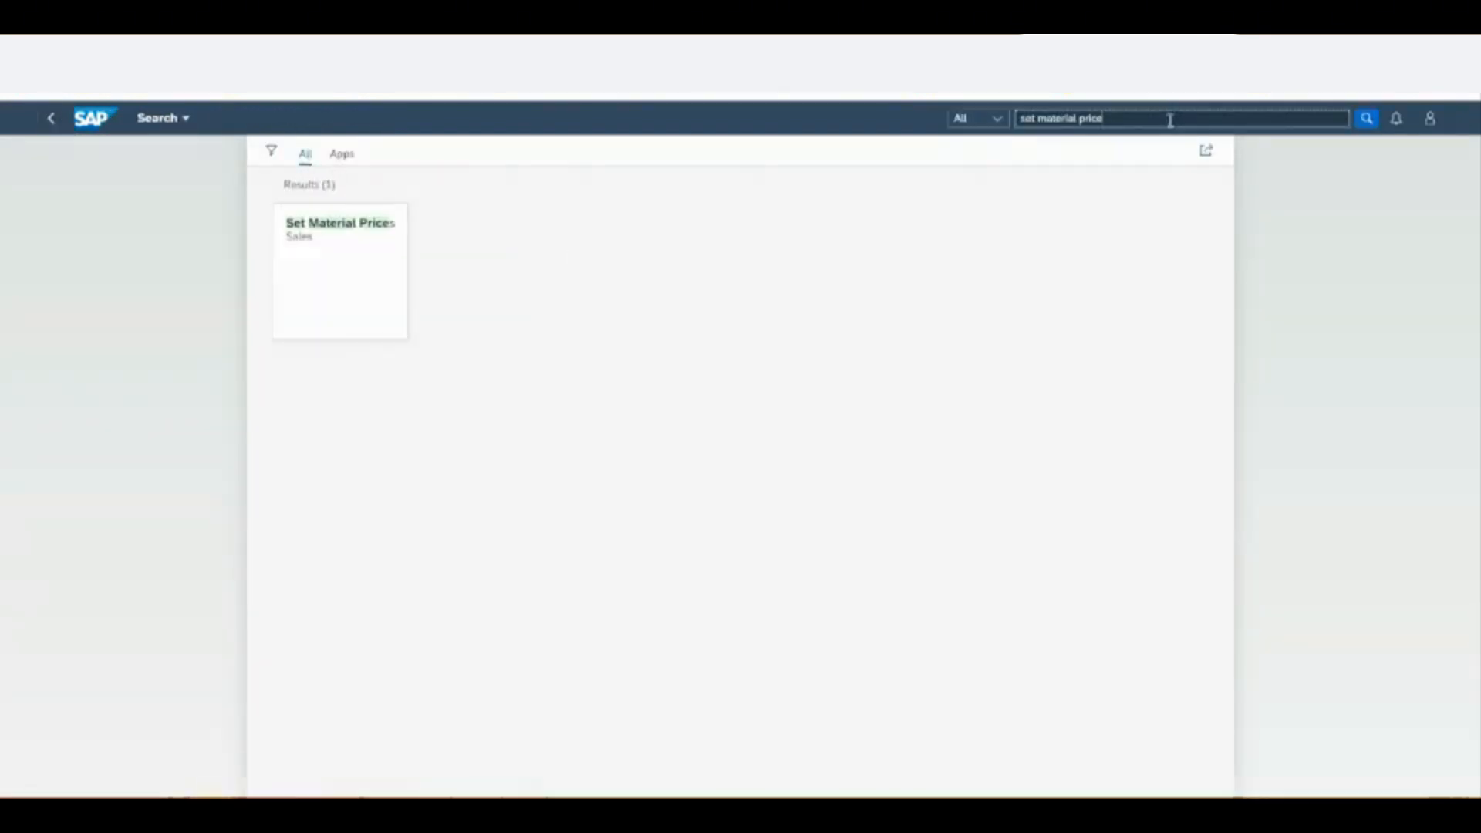
pyautogui.click(1083, 119)
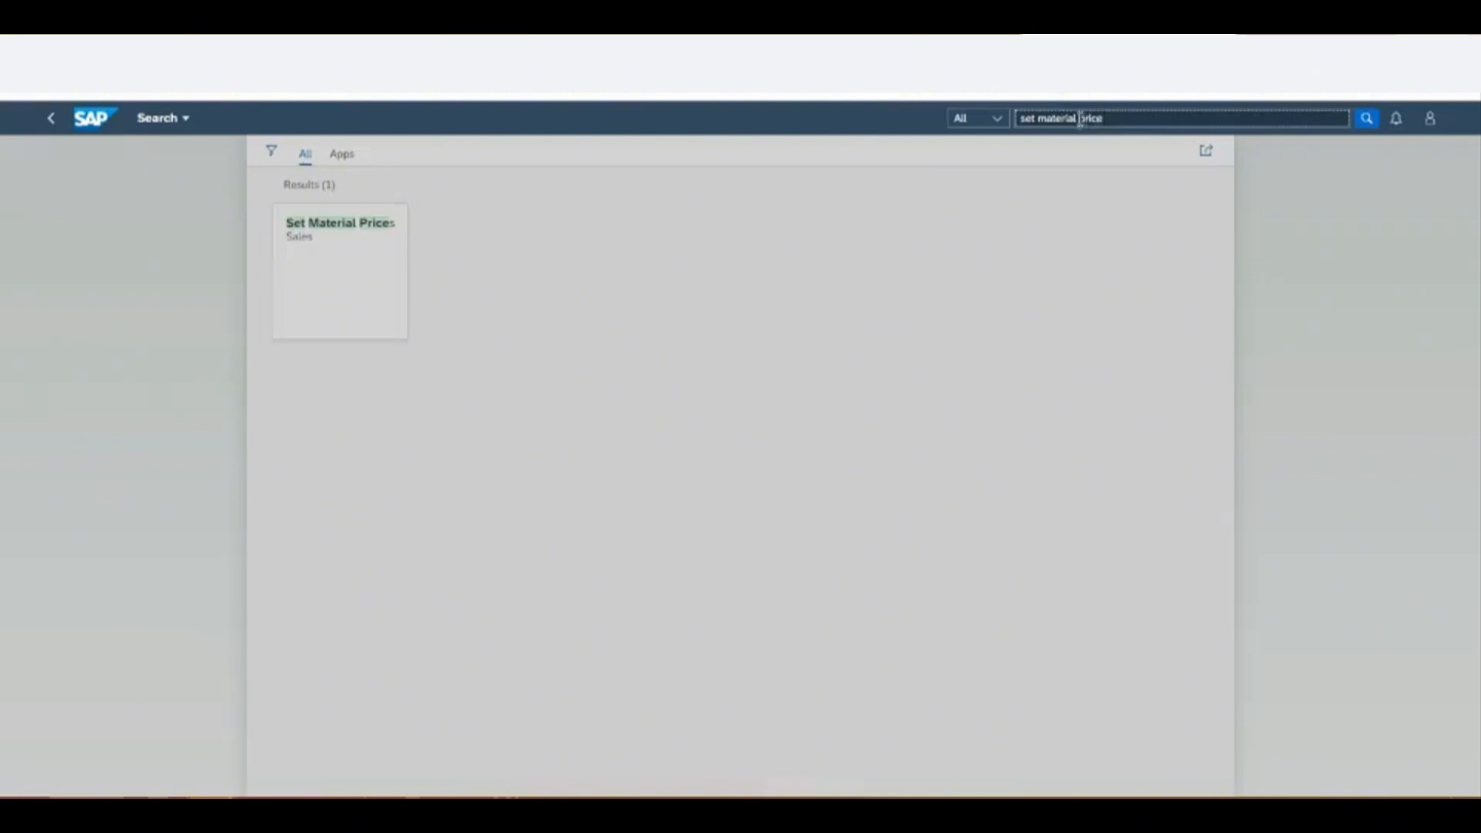
pyautogui.moveTo(1081, 119); pyautogui.dragTo(960, 124)
pyautogui.press('BackSpace')
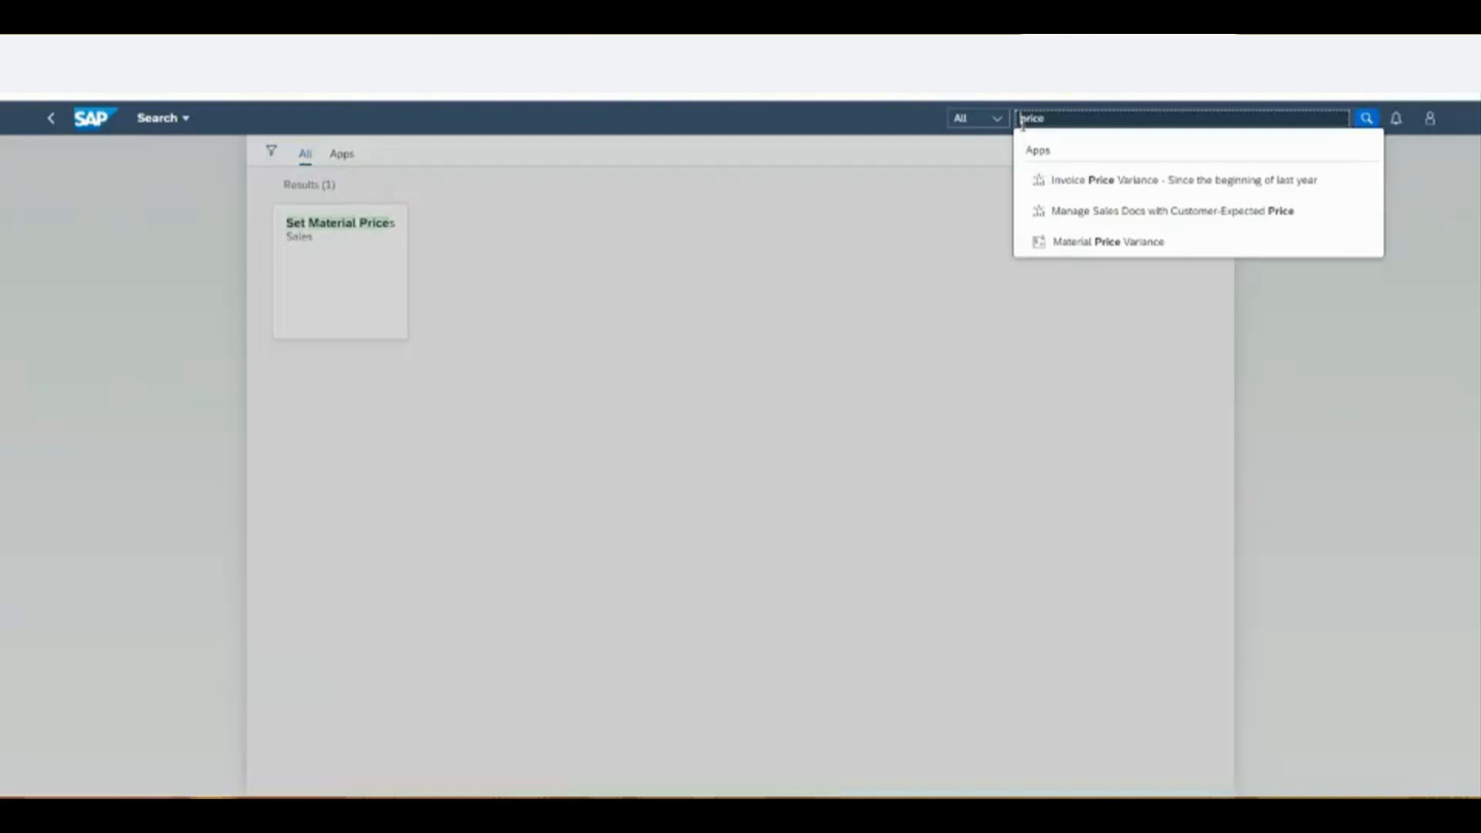
pyautogui.write('manage')
pyautogui.press('Return')
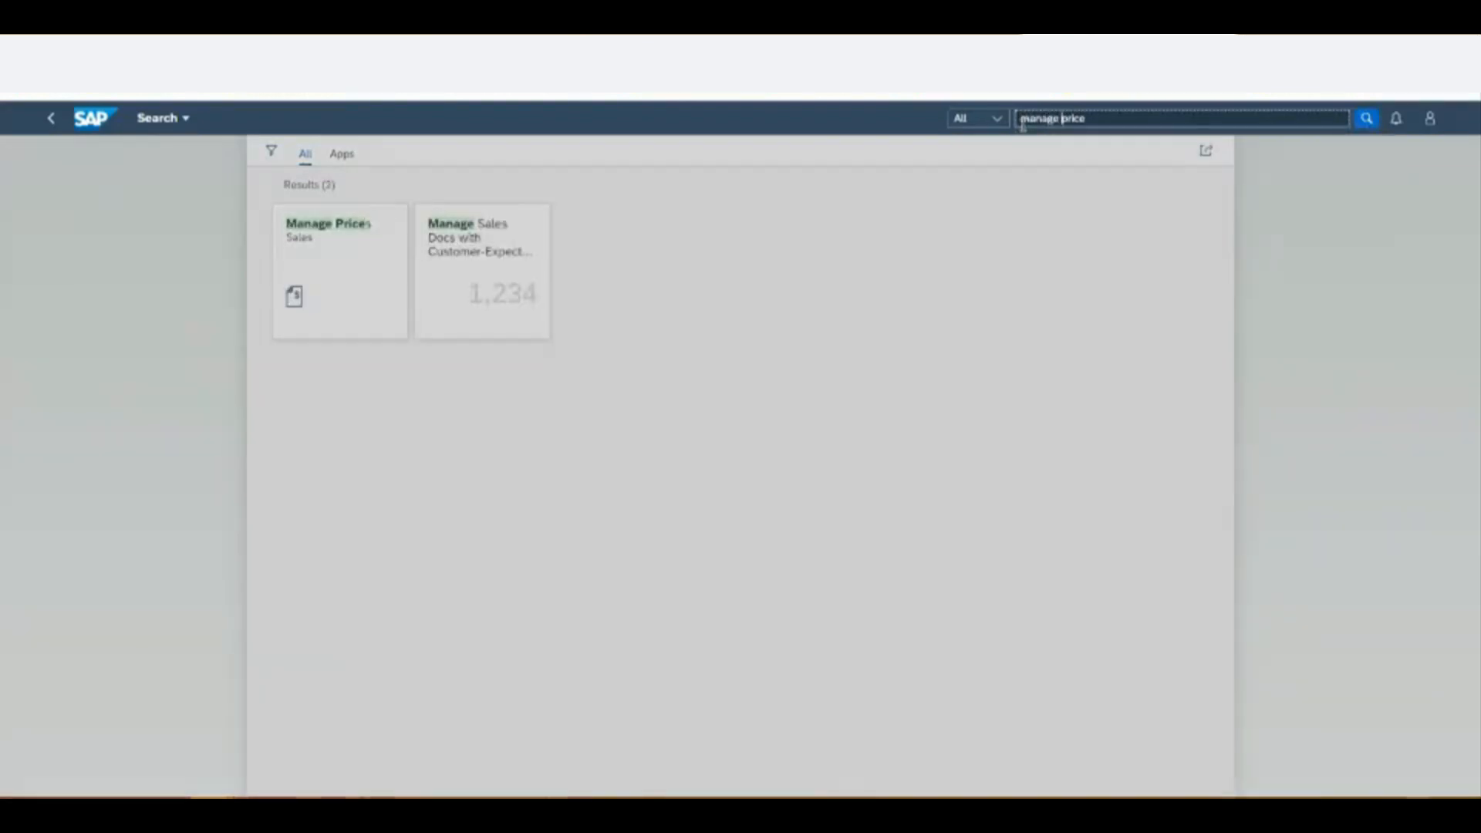
# - Open the Manage Prices - Sales app from the search results
pyautogui.click(401, 278)
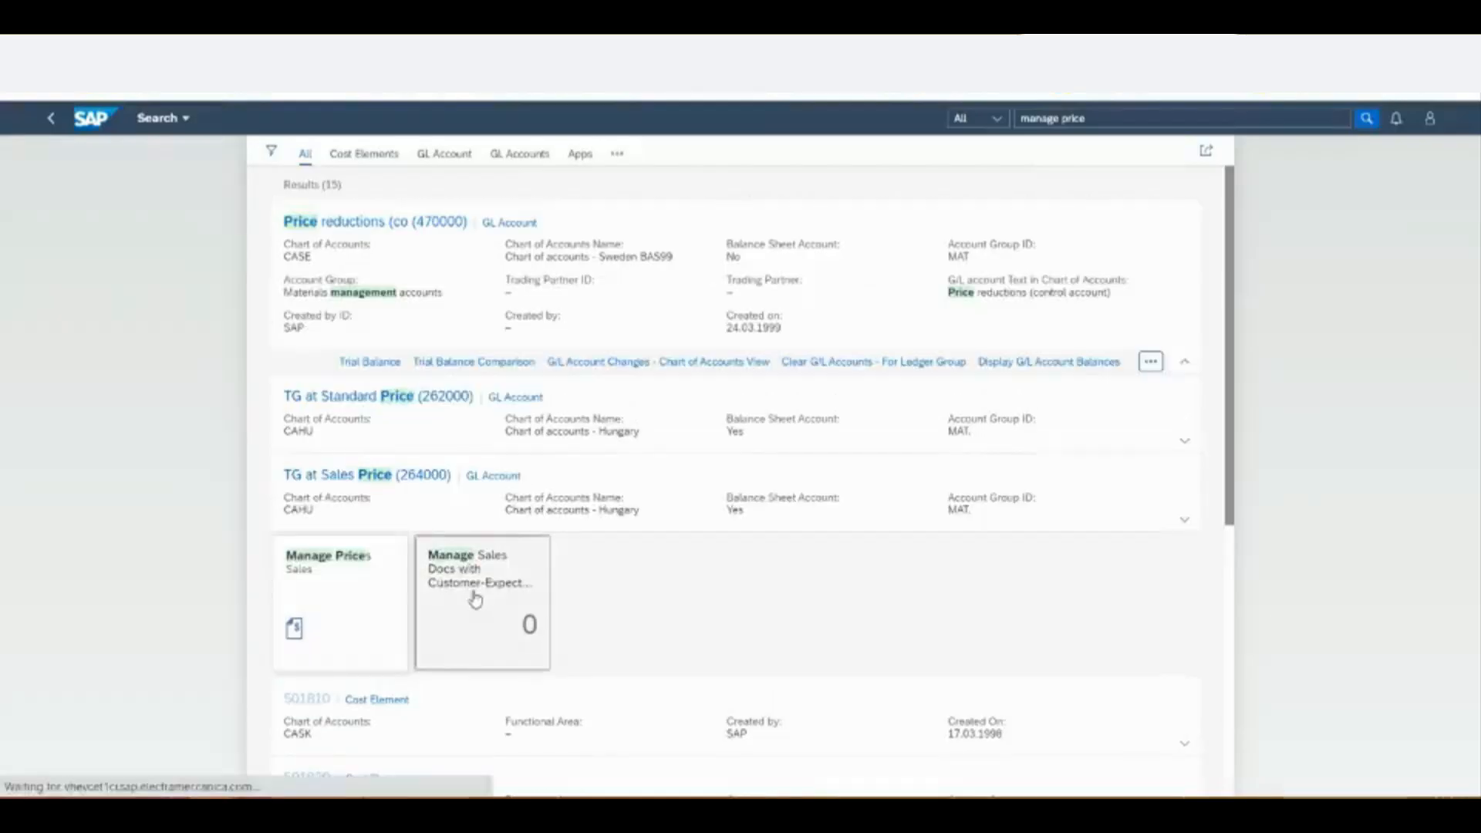
pyautogui.click(355, 604)
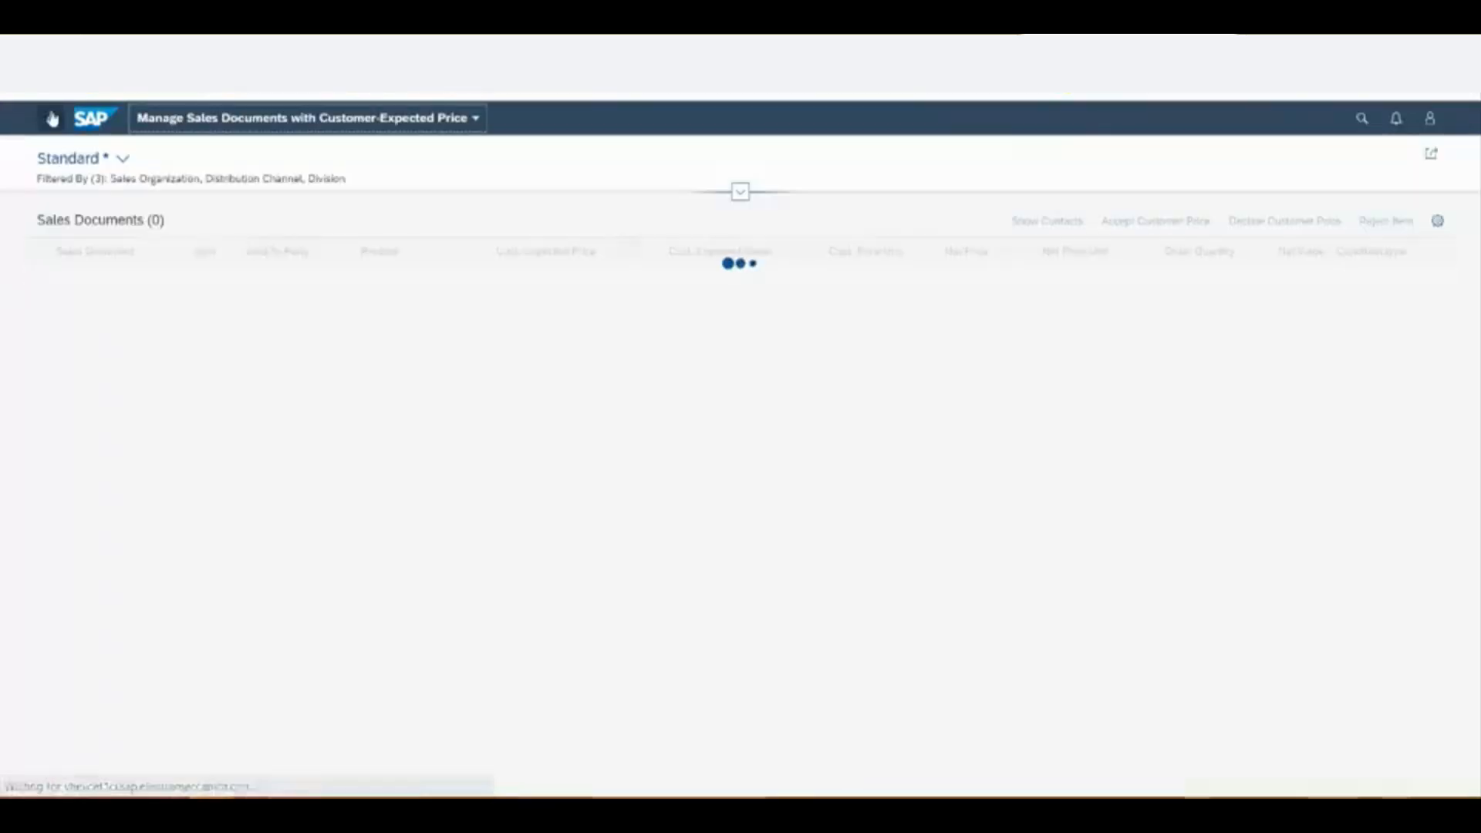
pyautogui.click(51, 118)
pyautogui.click(276, 636)
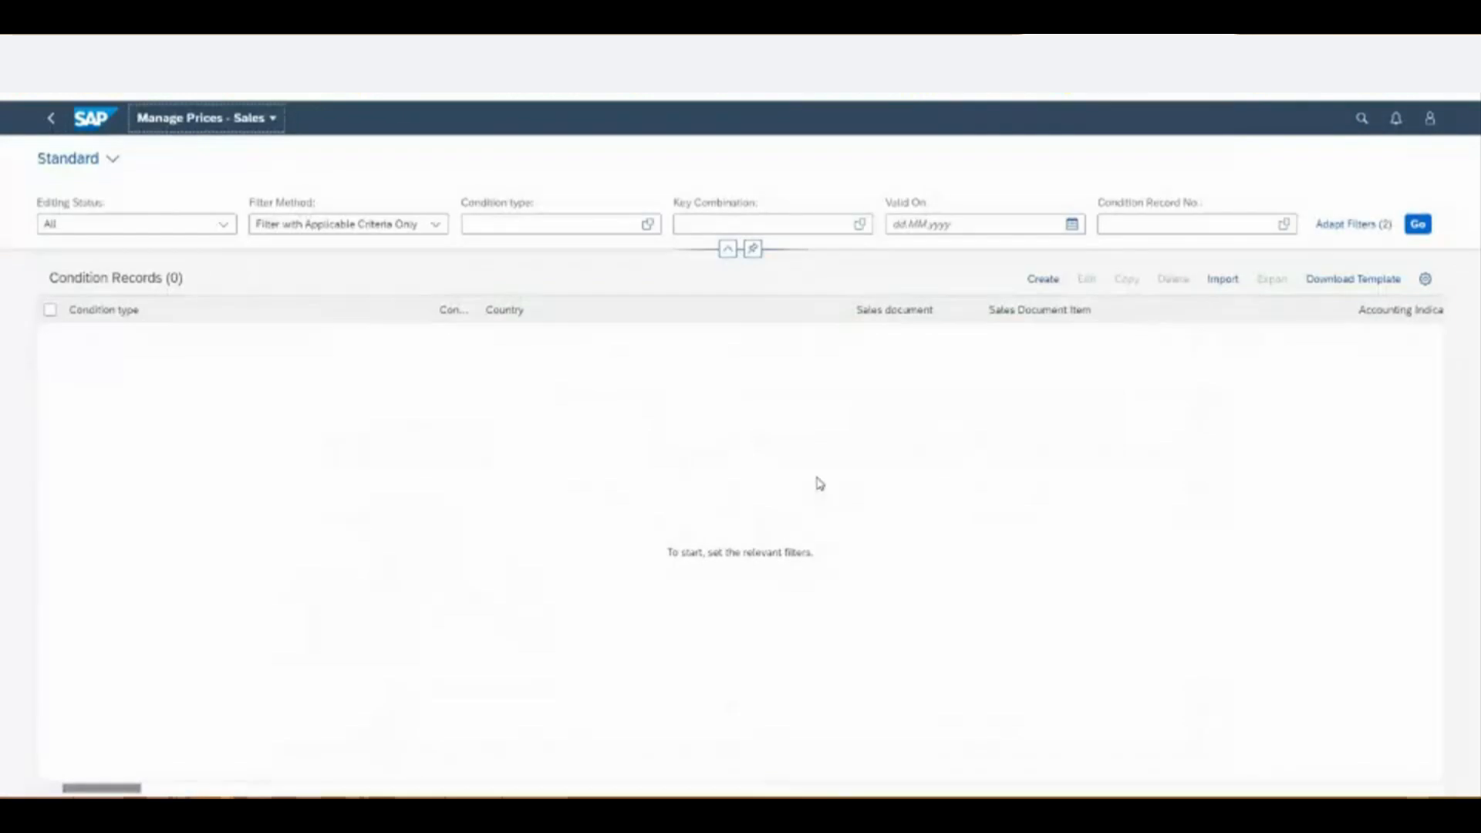
# - Filter the condition records by condition type Price (PR00)
pyautogui.click(1418, 224)
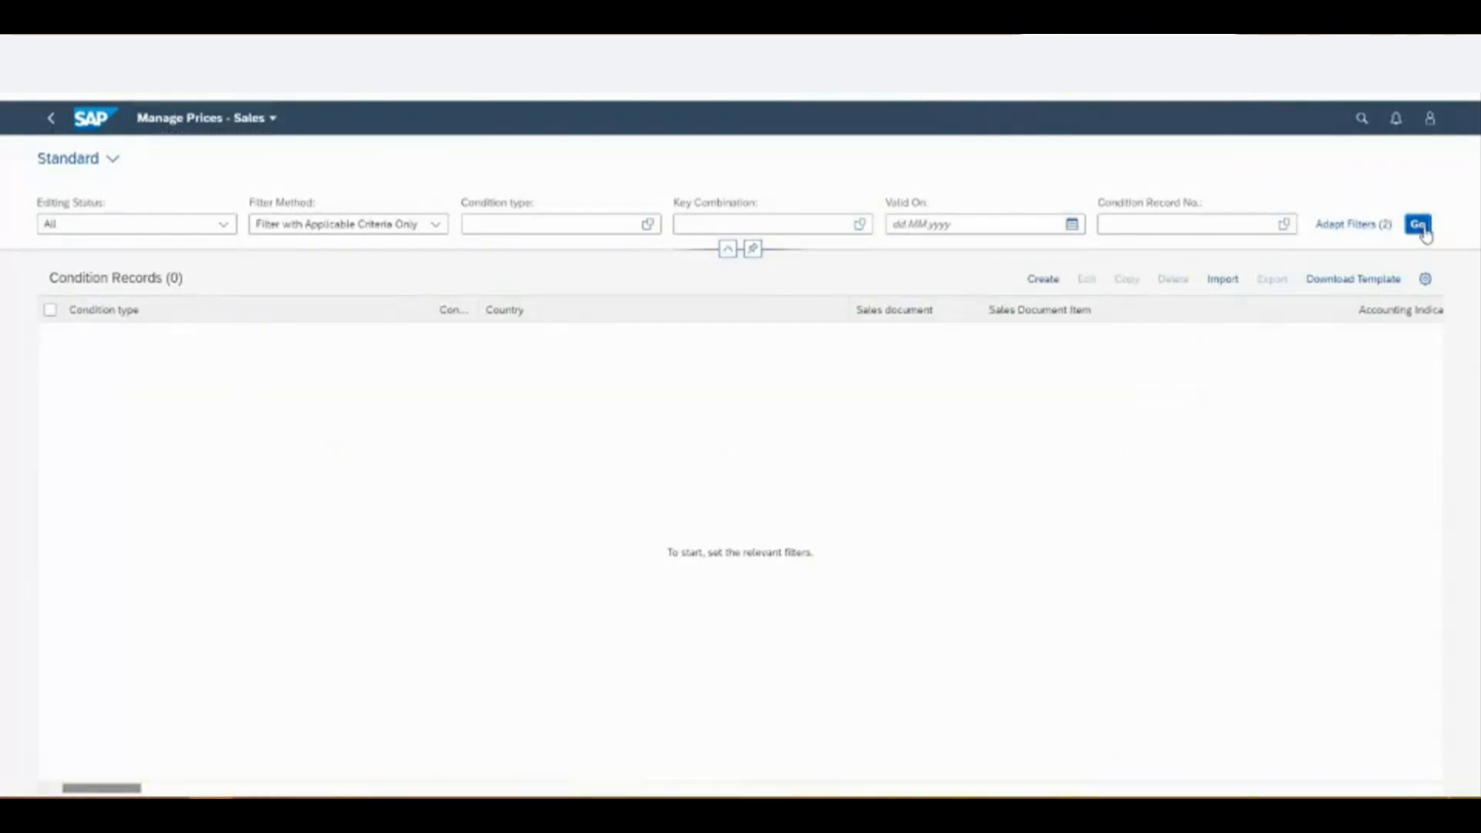
pyautogui.click(519, 224)
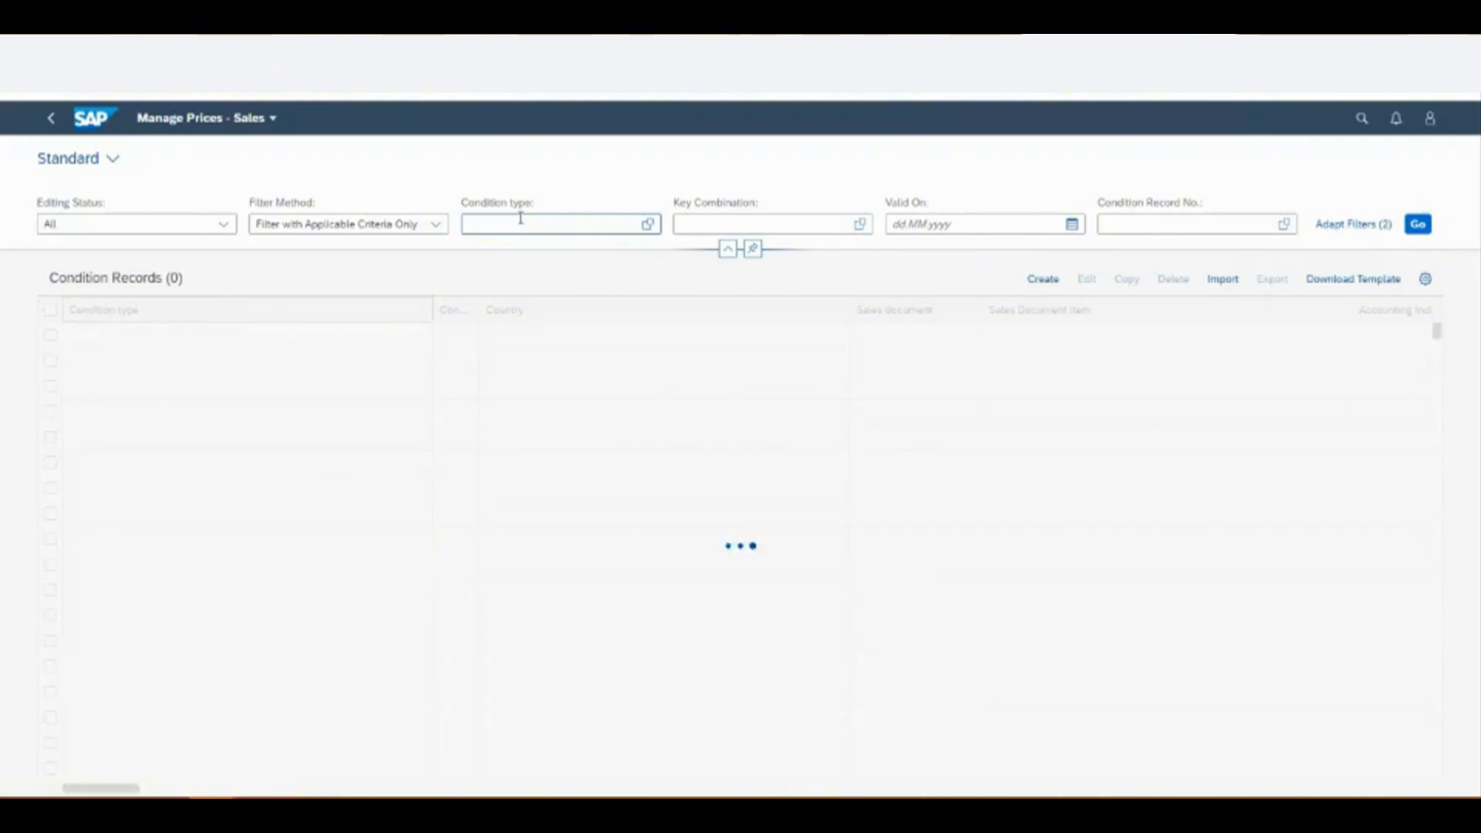
pyautogui.write('PR00')
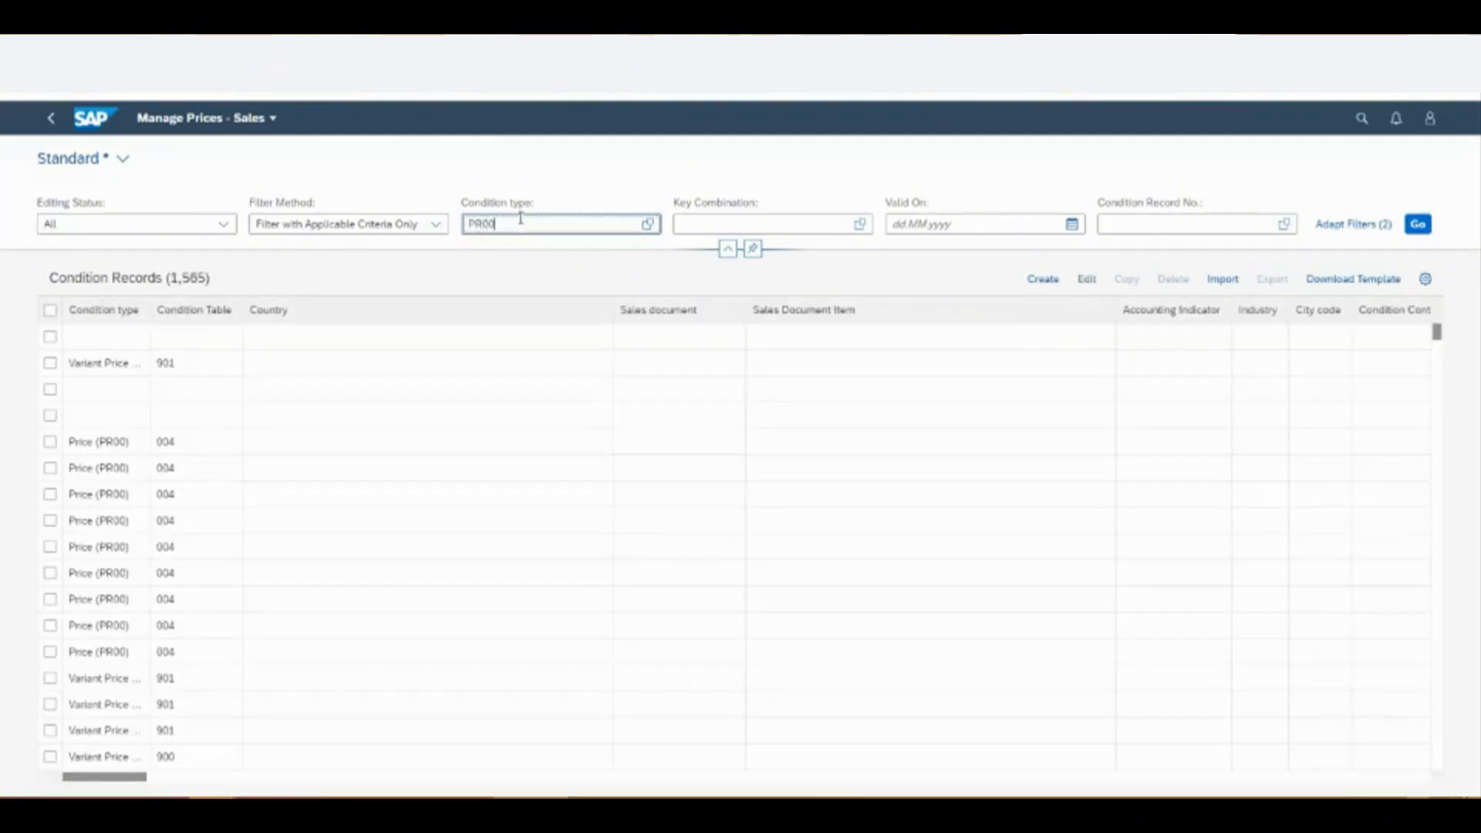
pyautogui.click(555, 282)
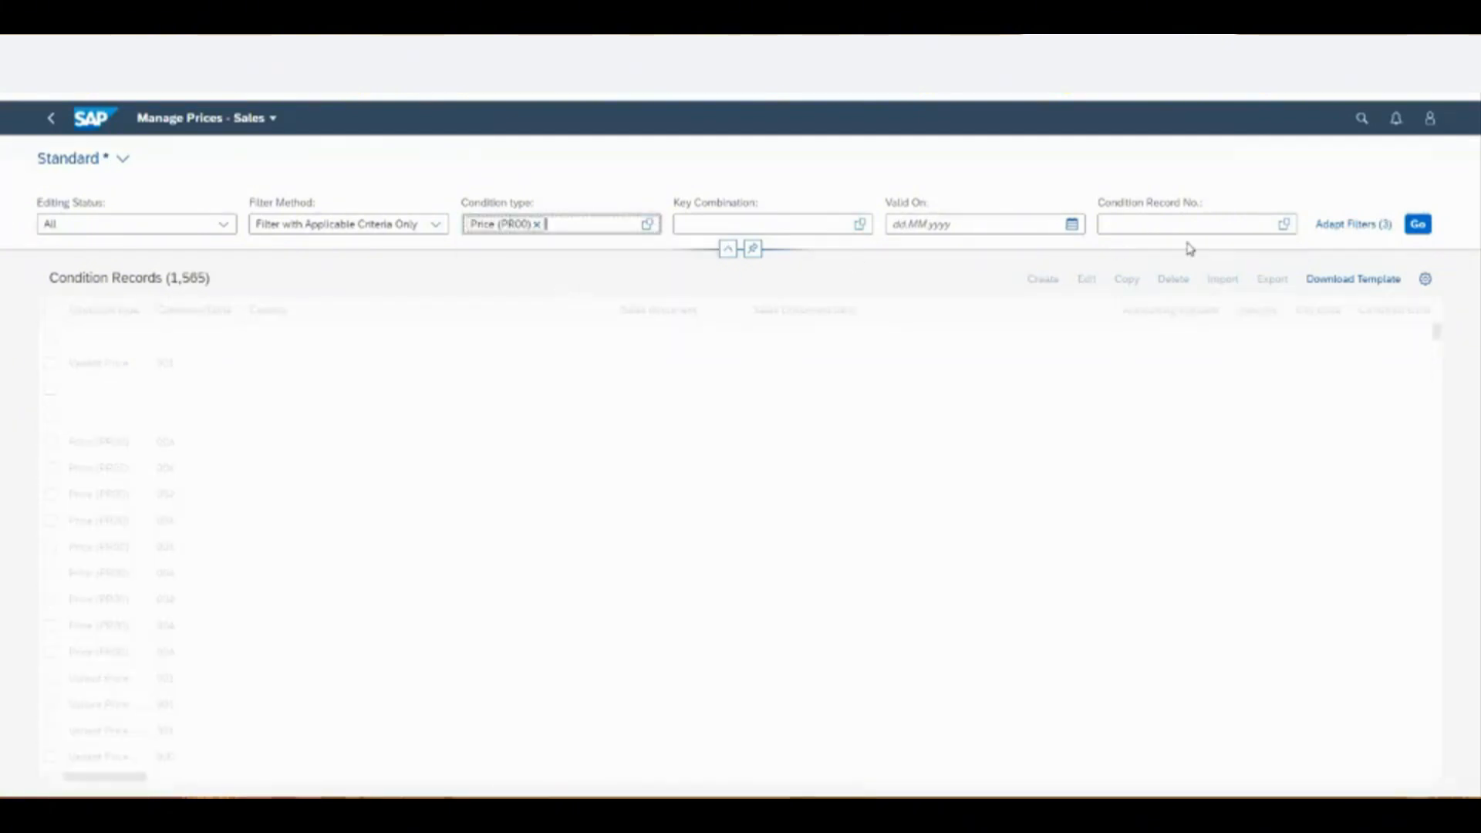
# - Restrict the condition records to sales organization 2100 (EMV Auto USA) and distribution channel 30 (EMV Fleet)
pyautogui.click(126, 273)
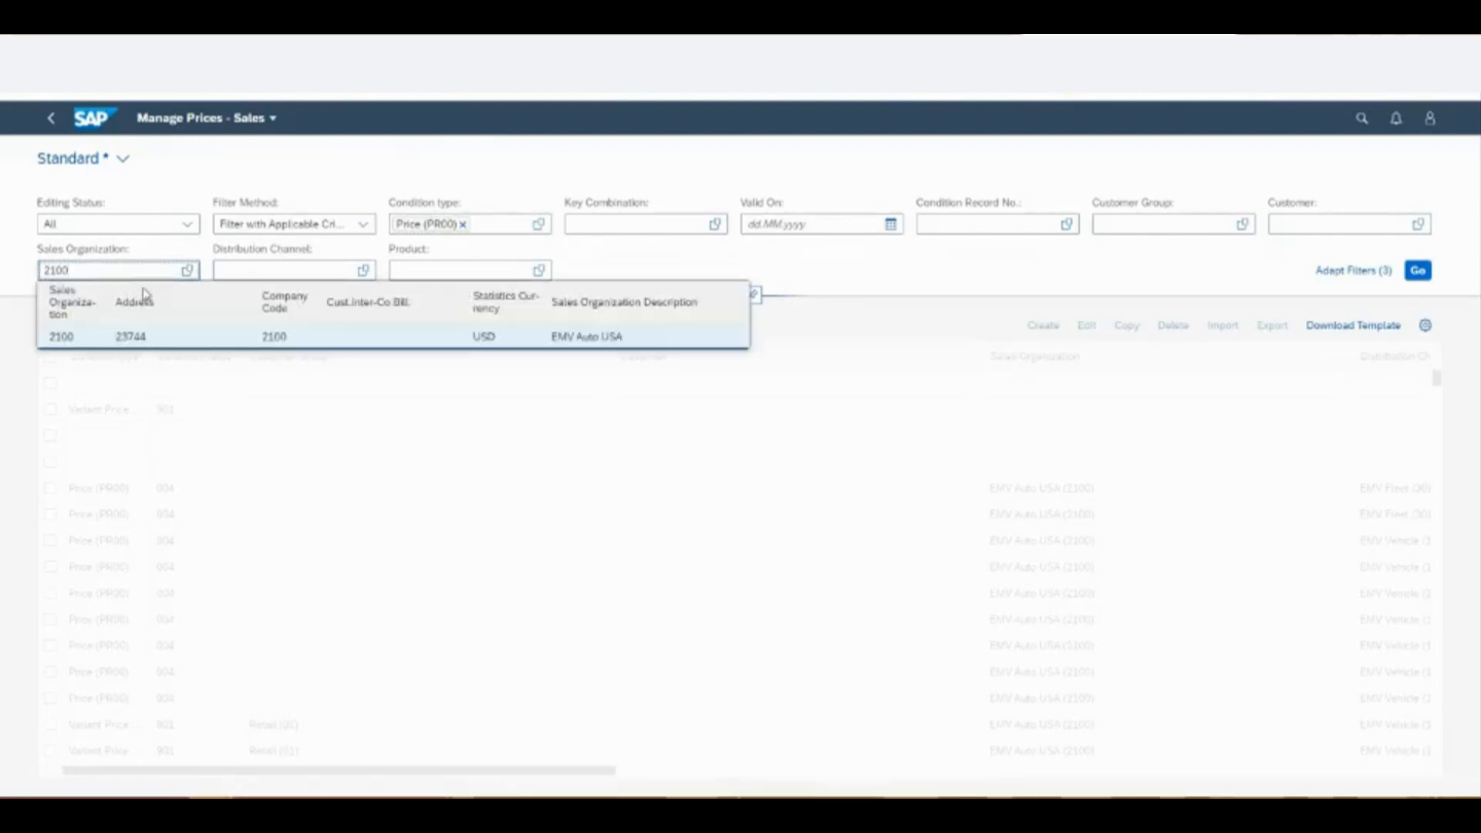
pyautogui.click(108, 333)
pyautogui.click(304, 272)
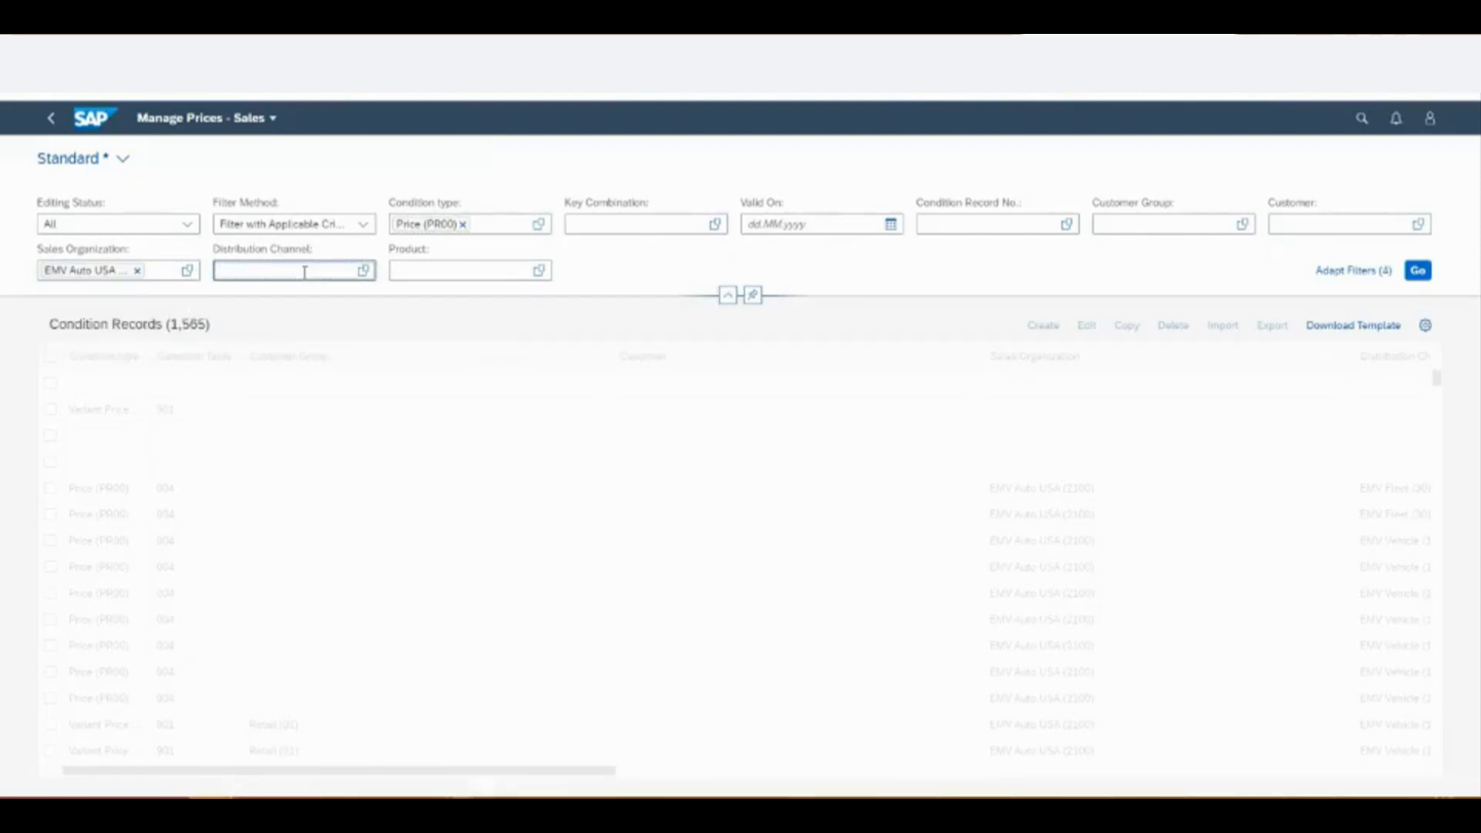
pyautogui.write('30')
pyautogui.press('Tab')
# - Try to filter the condition records by product 01
pyautogui.write('01')
pyautogui.press('Return')
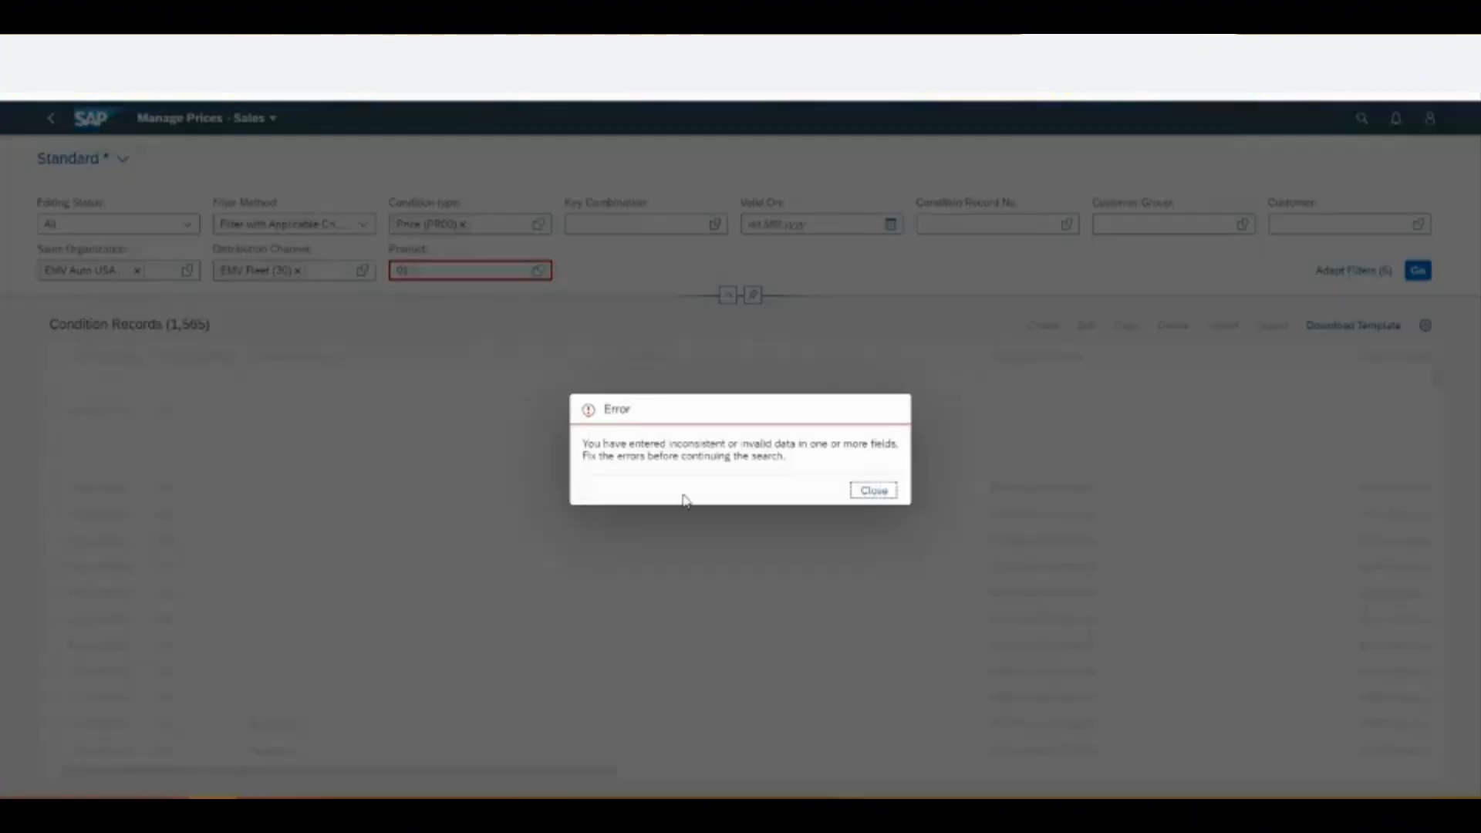
pyautogui.click(868, 492)
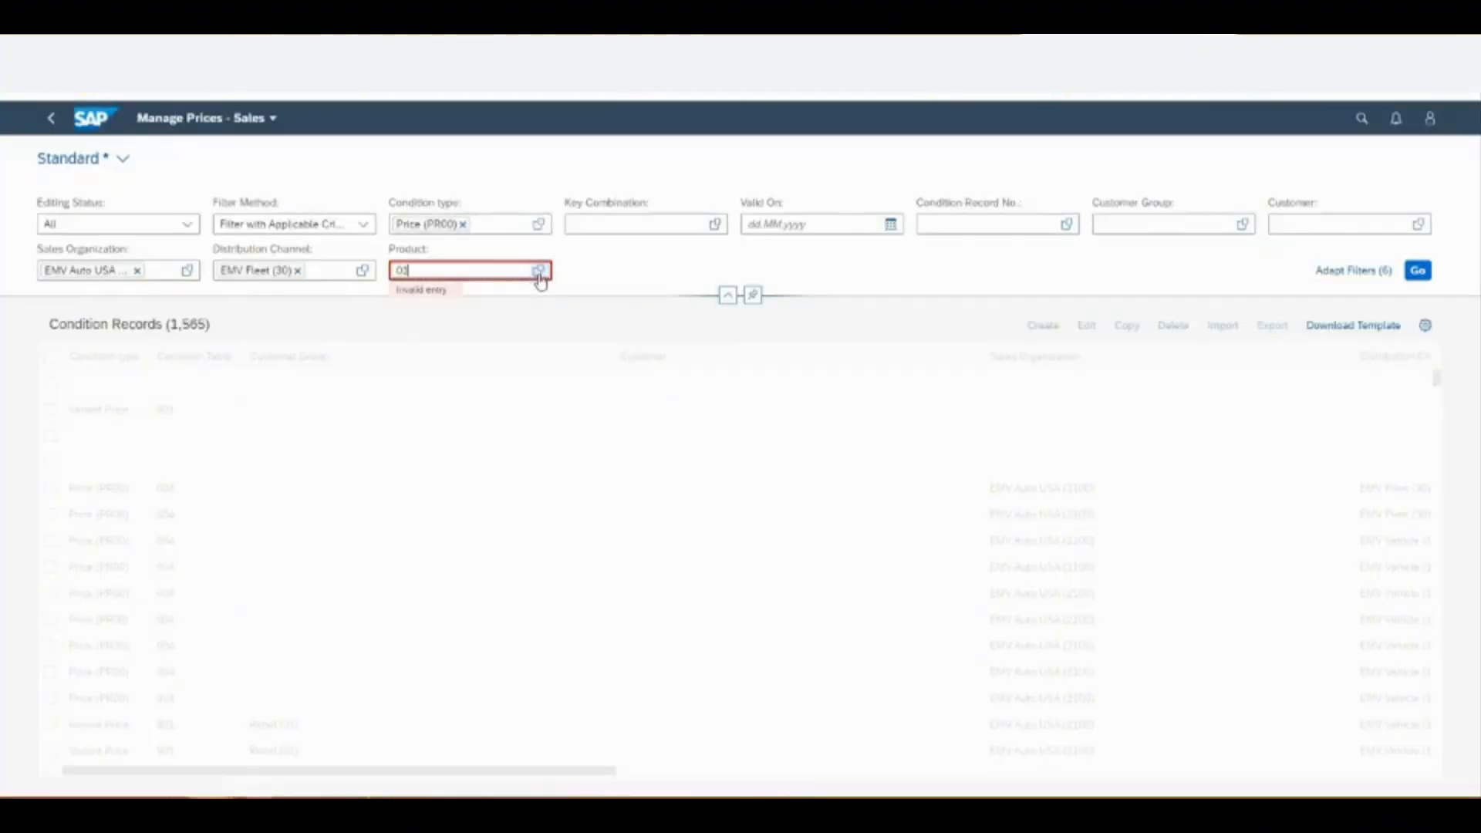
pyautogui.click(539, 270)
pyautogui.scroll(-3, 373, 524)
pyautogui.scroll(1, 540, 509)
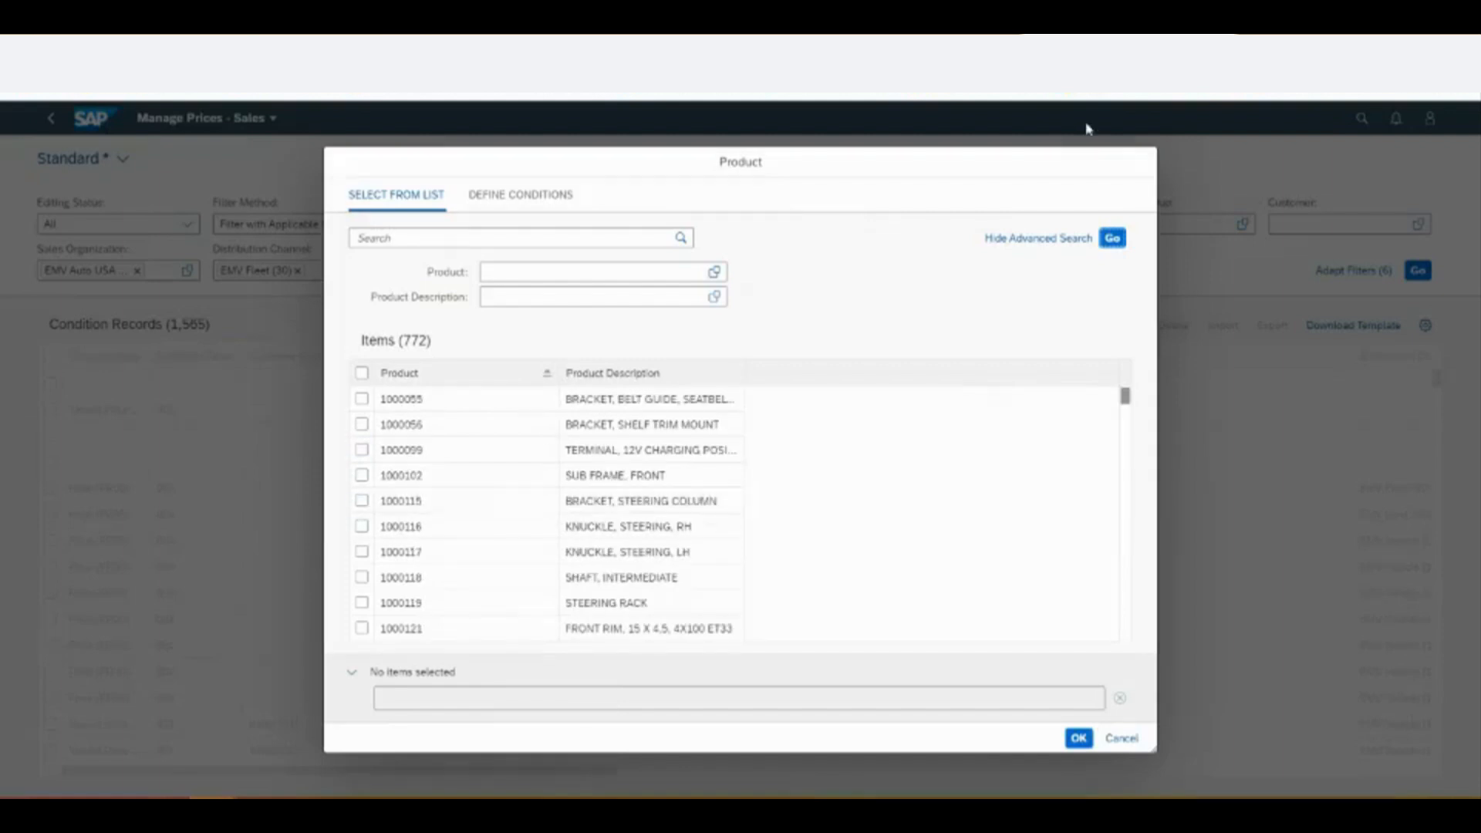
pyautogui.click(1121, 738)
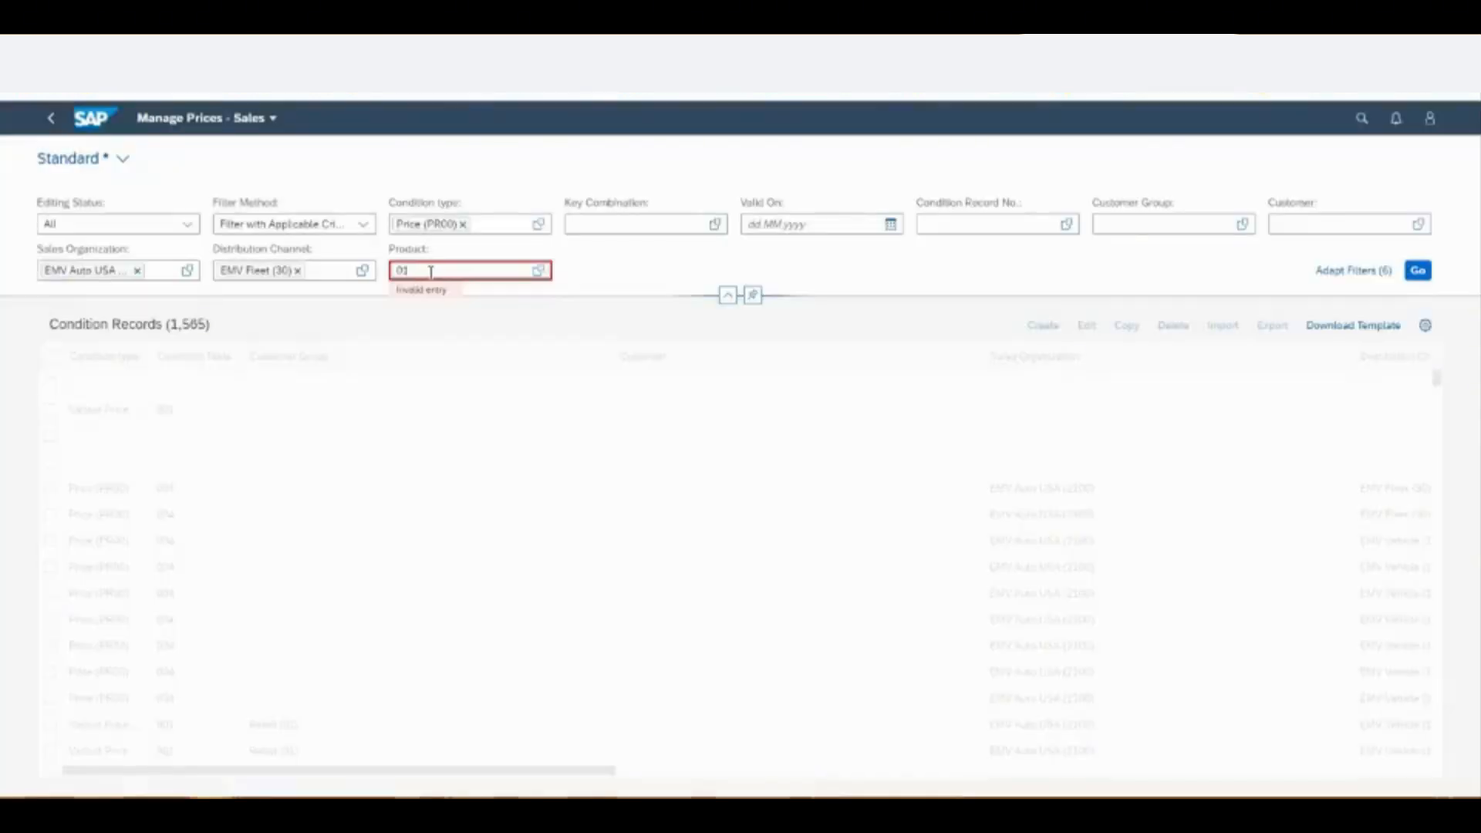
# - Replace the invalid product filter with EV Solo Car (1000211) and run the condition record search
pyautogui.press('BackSpace')
pyautogui.press('BackSpace')
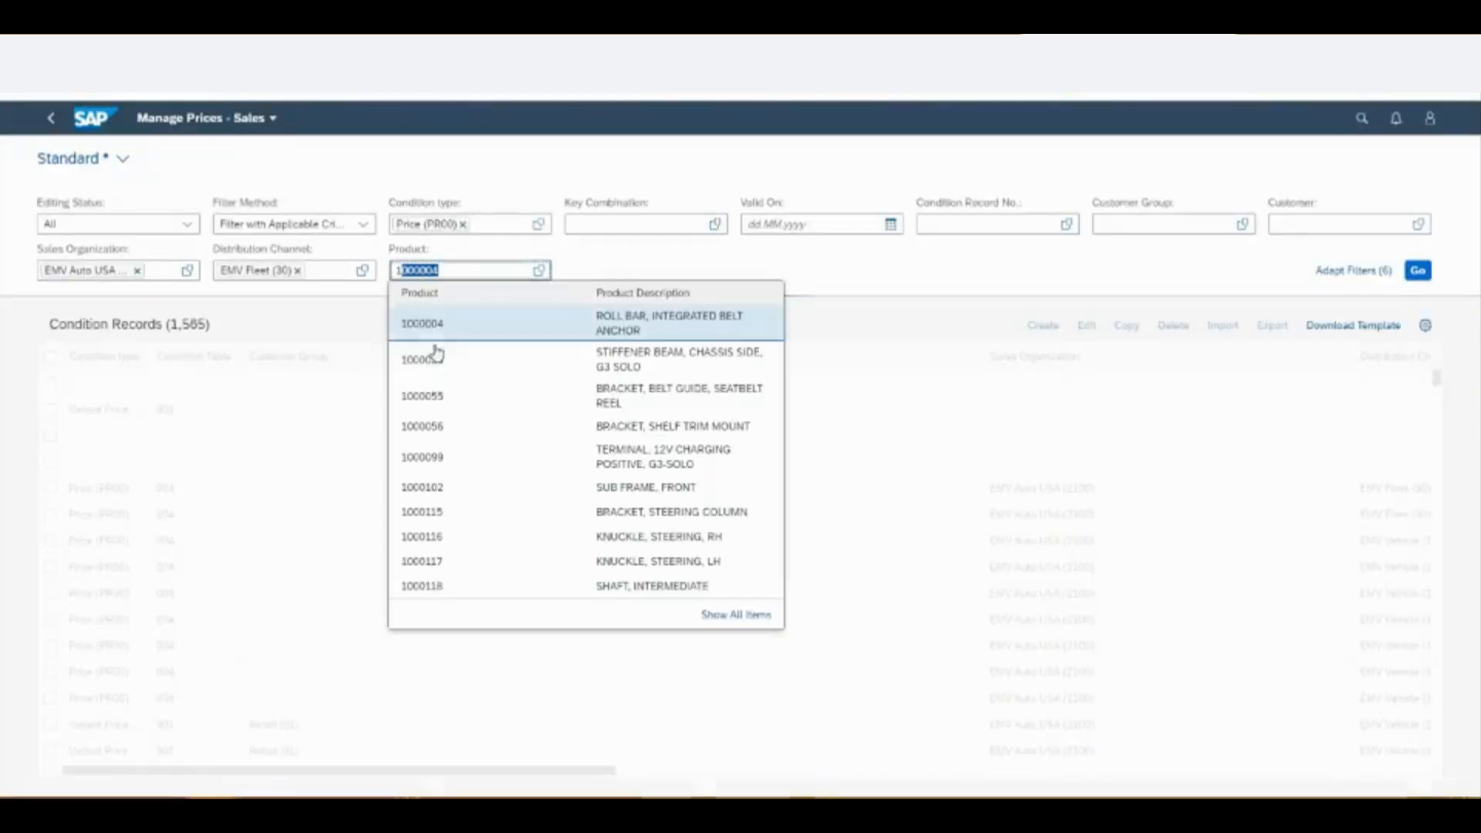
pyautogui.write('1')
pyautogui.press('BackSpace')
pyautogui.press('BackSpace')
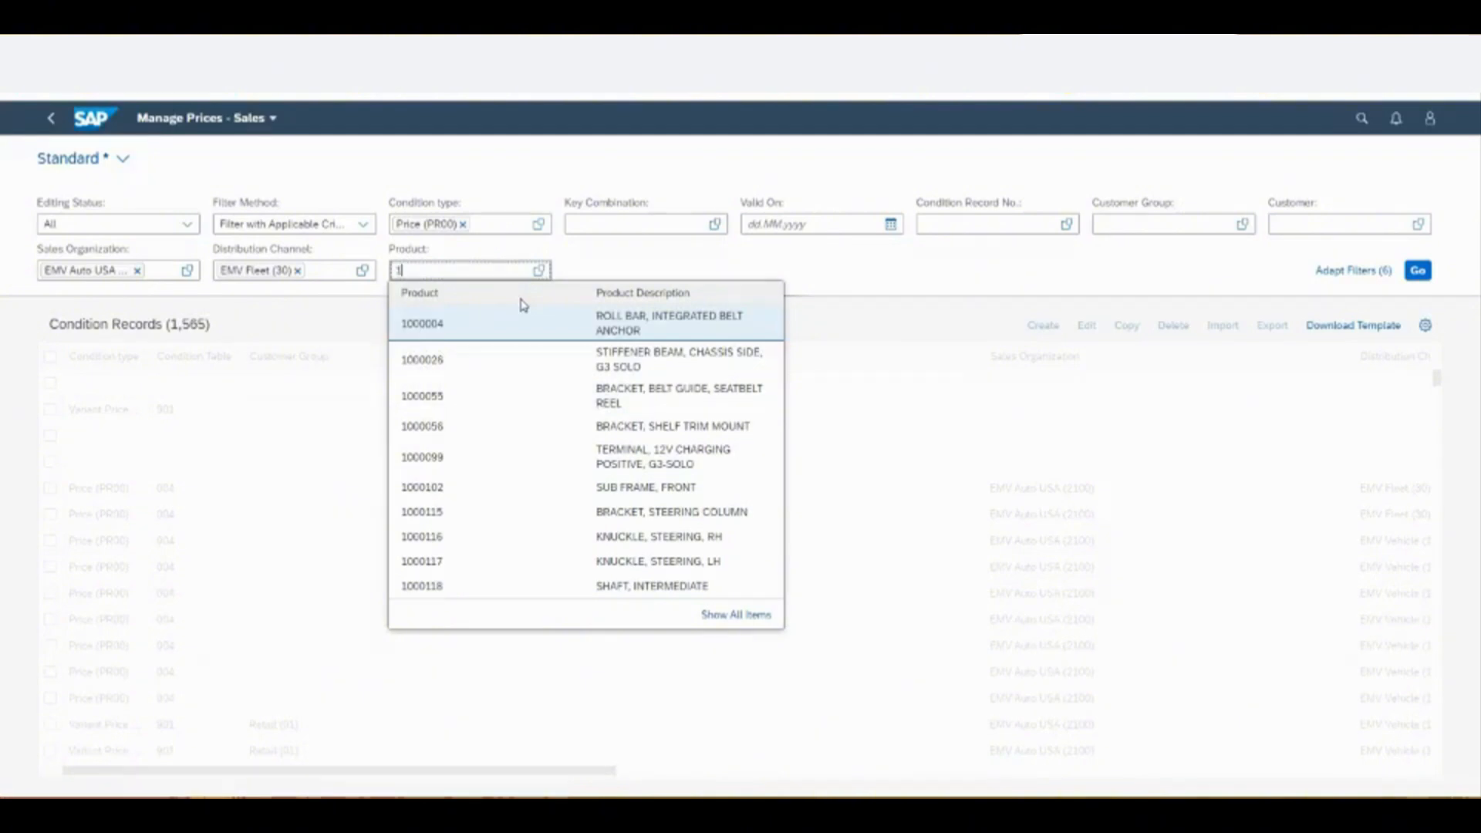
pyautogui.write('sol')
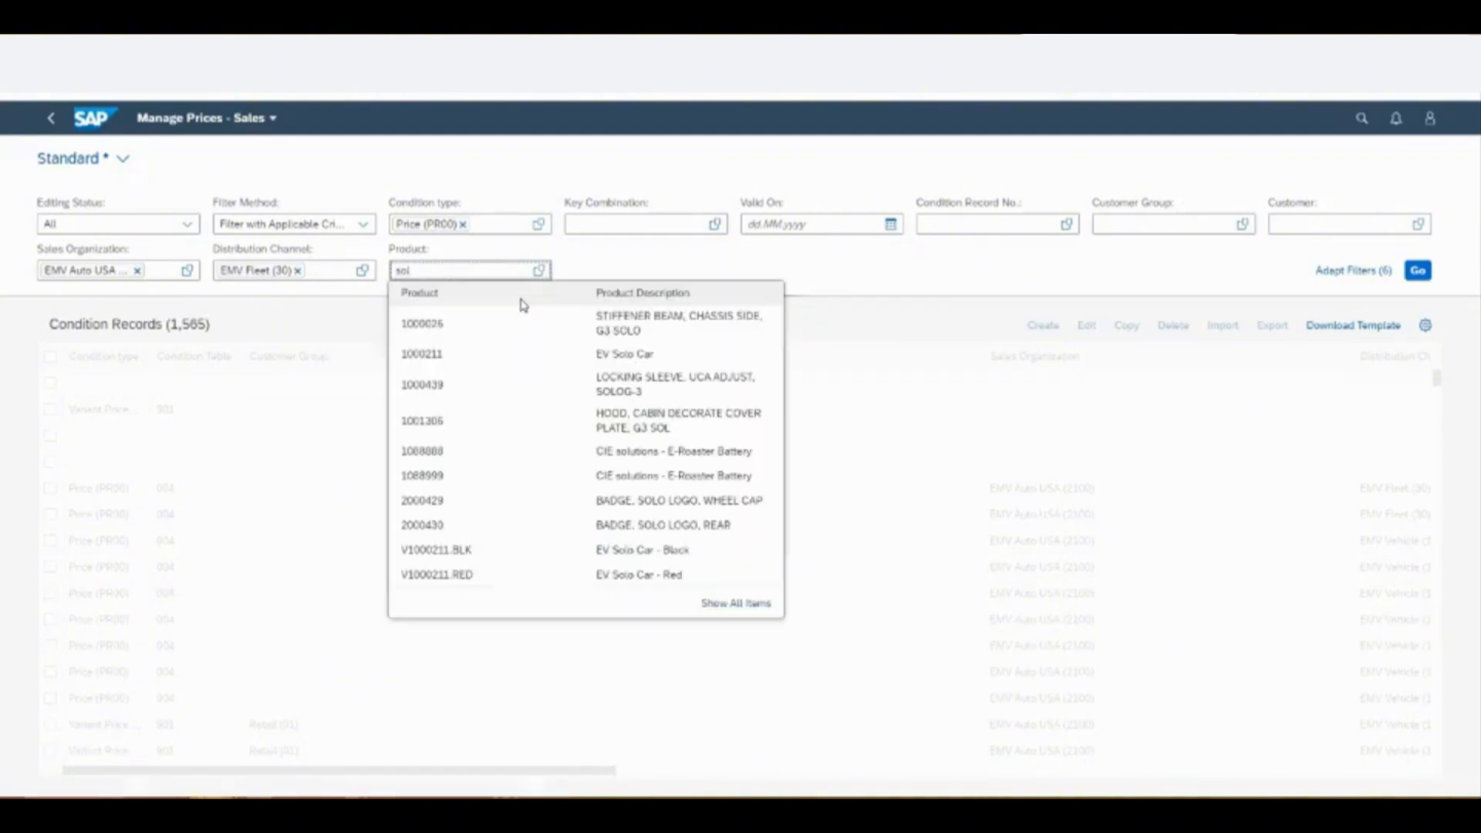
pyautogui.click(475, 354)
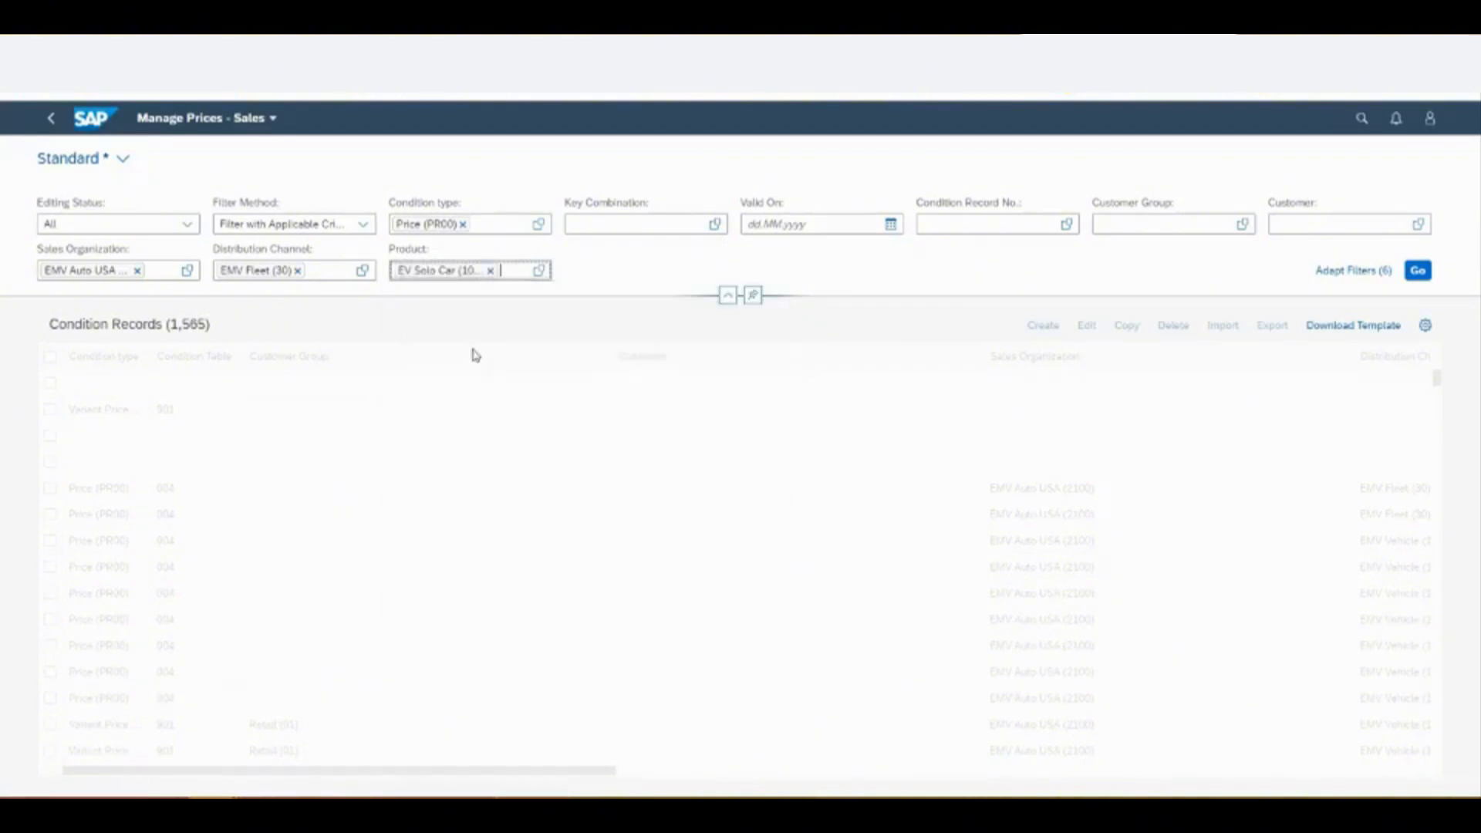
pyautogui.click(1419, 271)
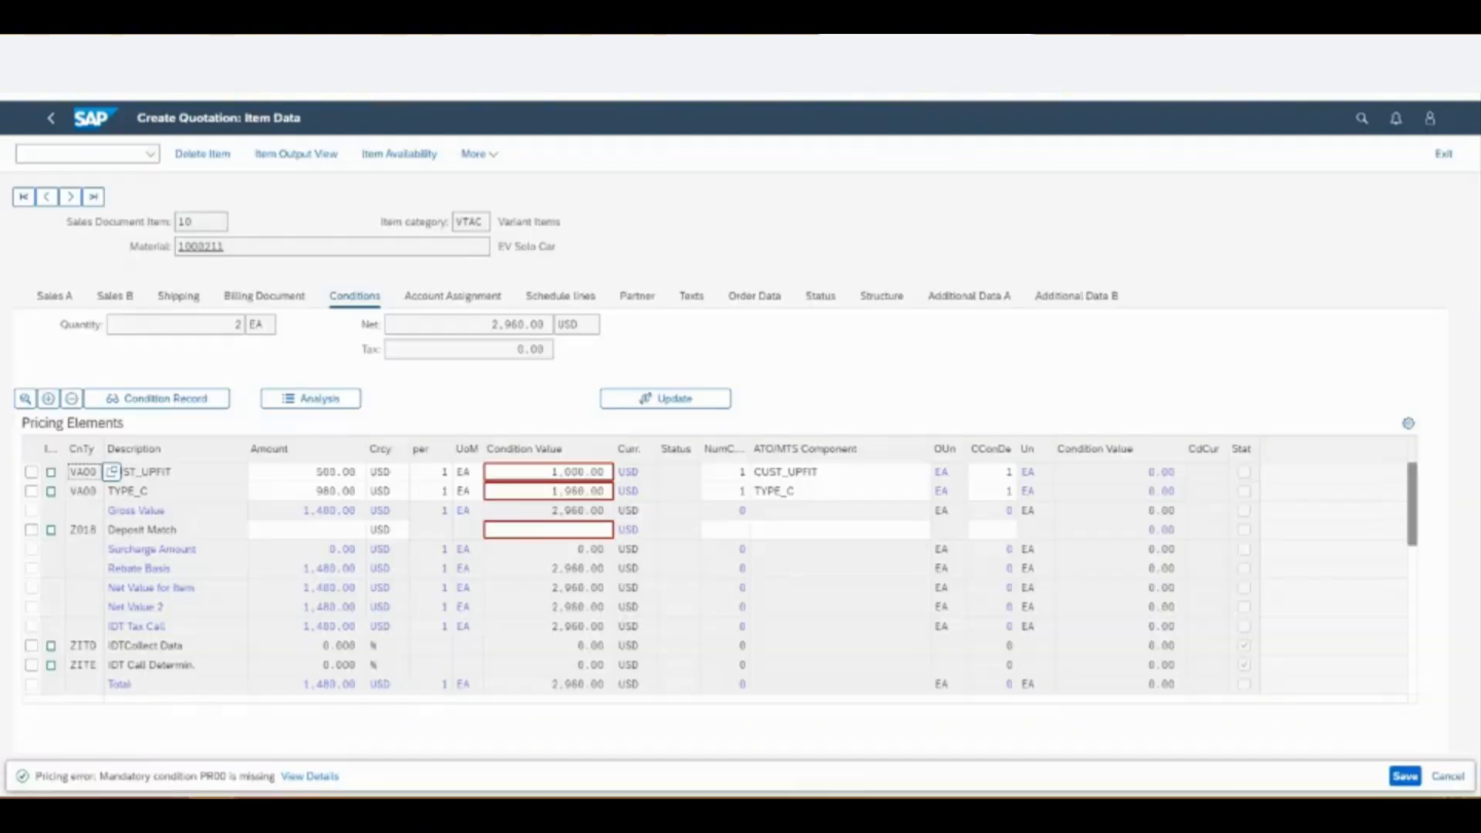
# - Update the pricing of quotation item 10 with pricing type B, Carry out new pricing
pyautogui.click(669, 398)
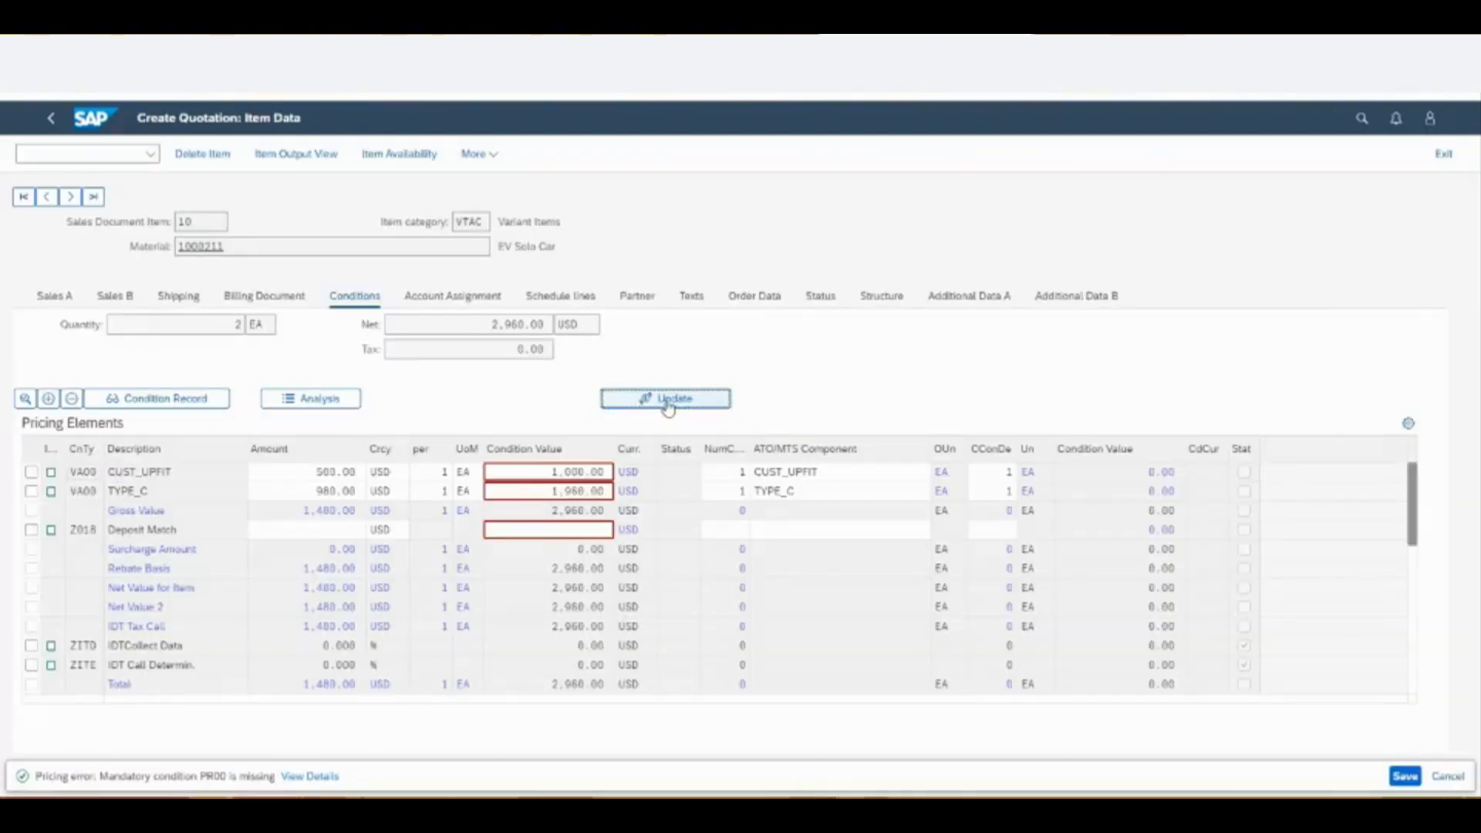
pyautogui.click(426, 306)
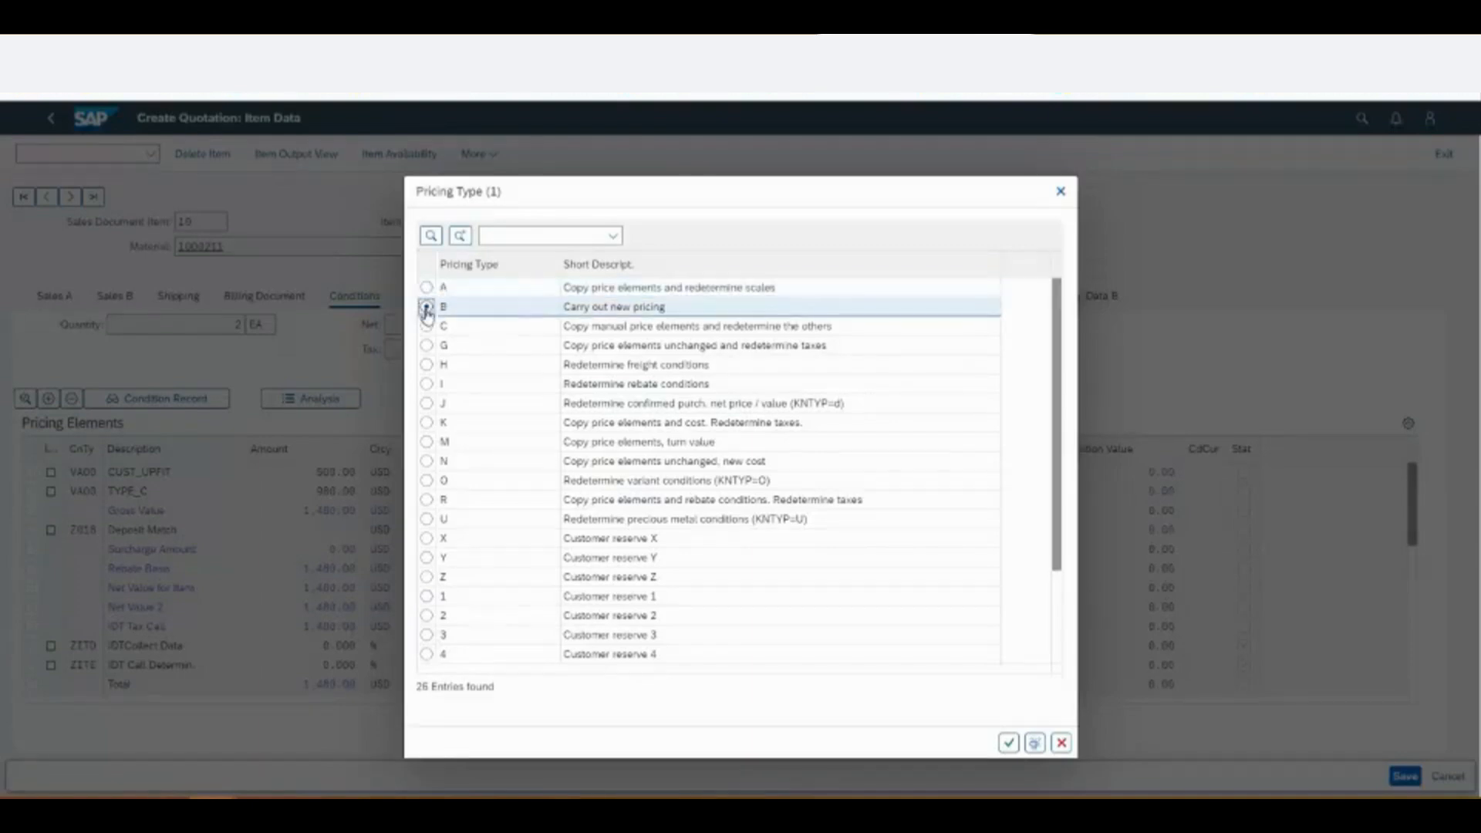
pyautogui.click(1008, 743)
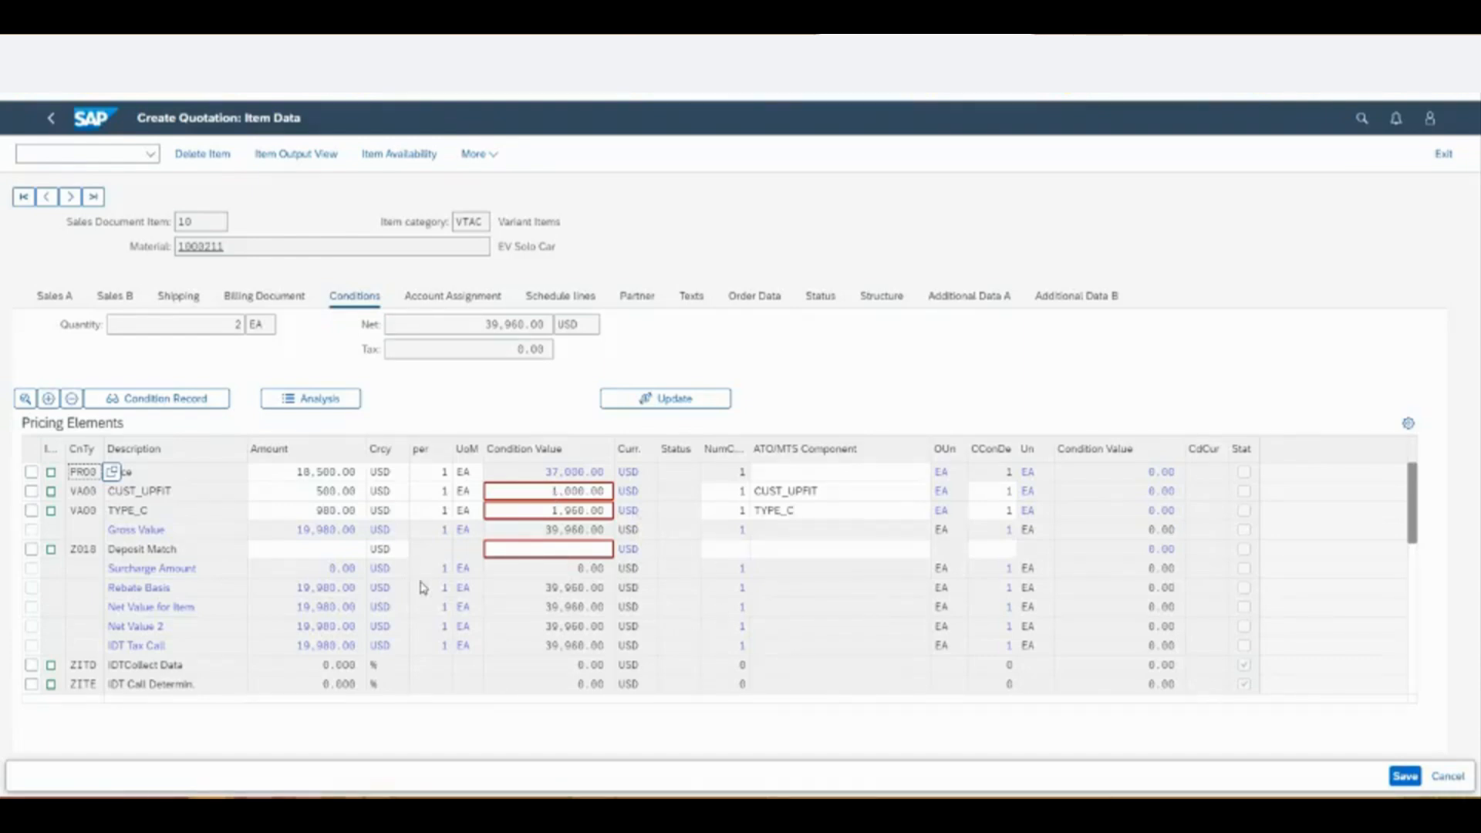
# - Set the amount of the TYPE_C variant condition to 900.00 USD
pyautogui.click(321, 511)
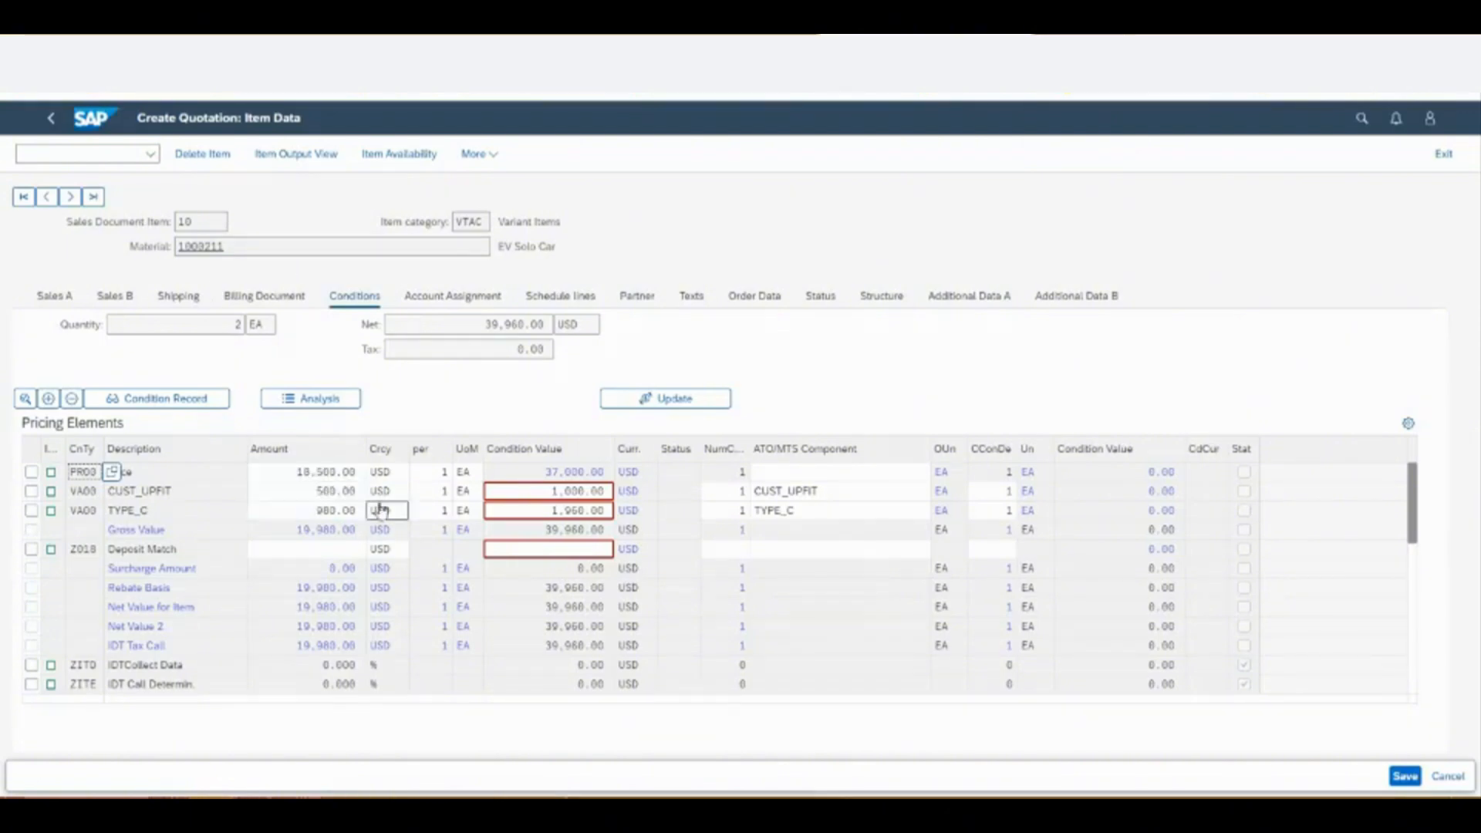
pyautogui.doubleClick(321, 510)
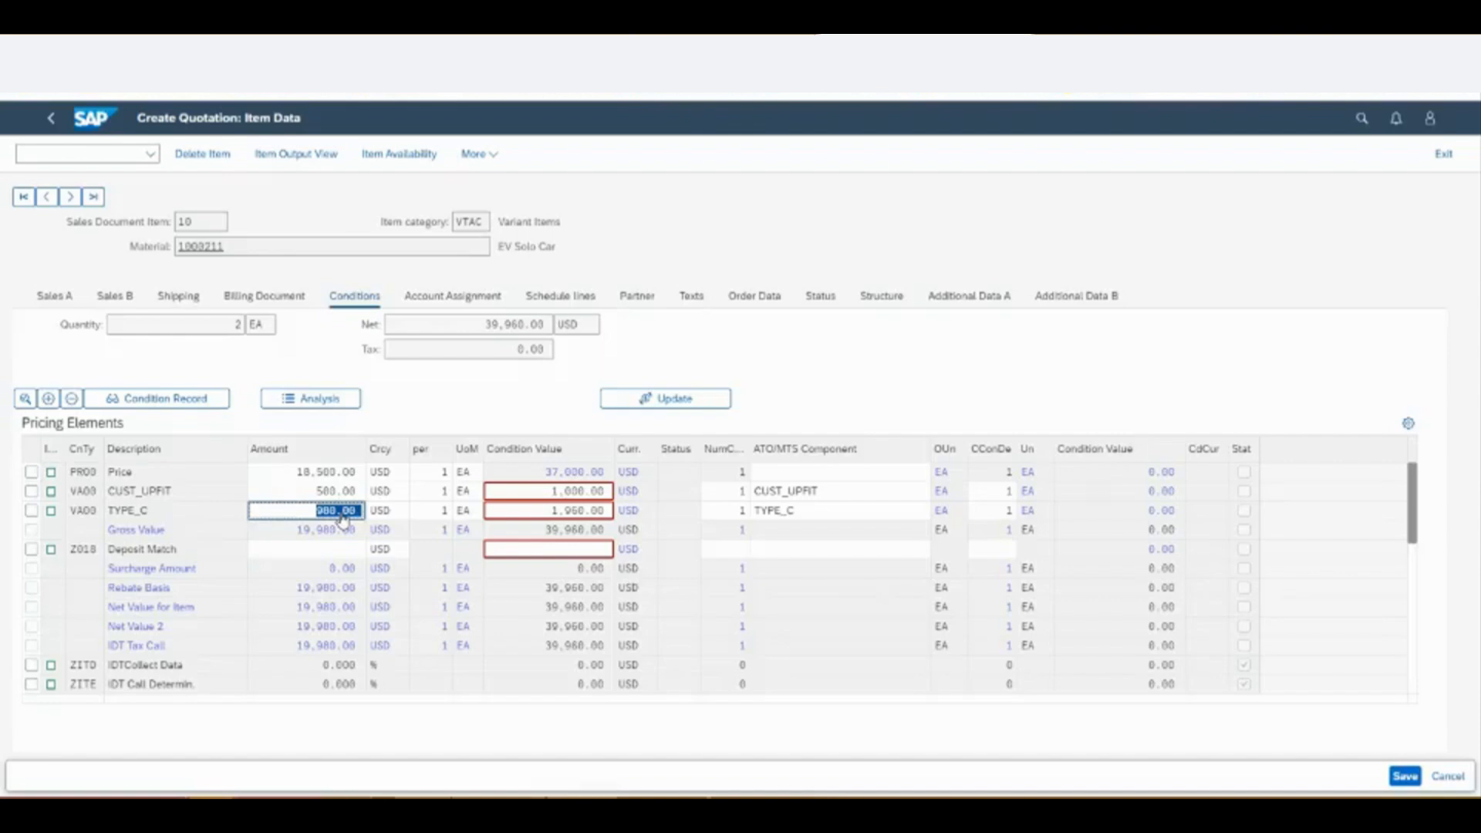
pyautogui.write('90')
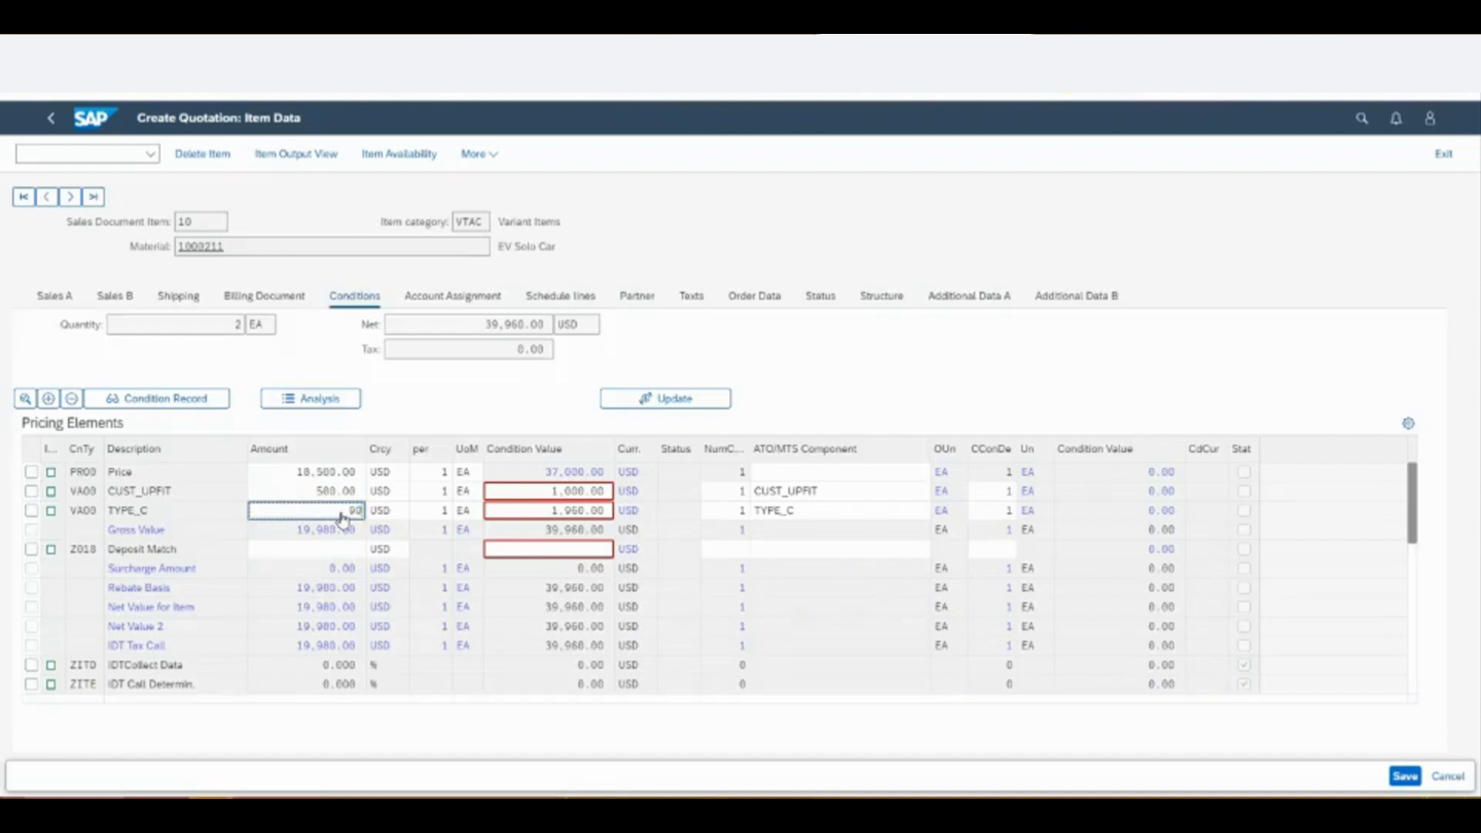
pyautogui.press('Return')
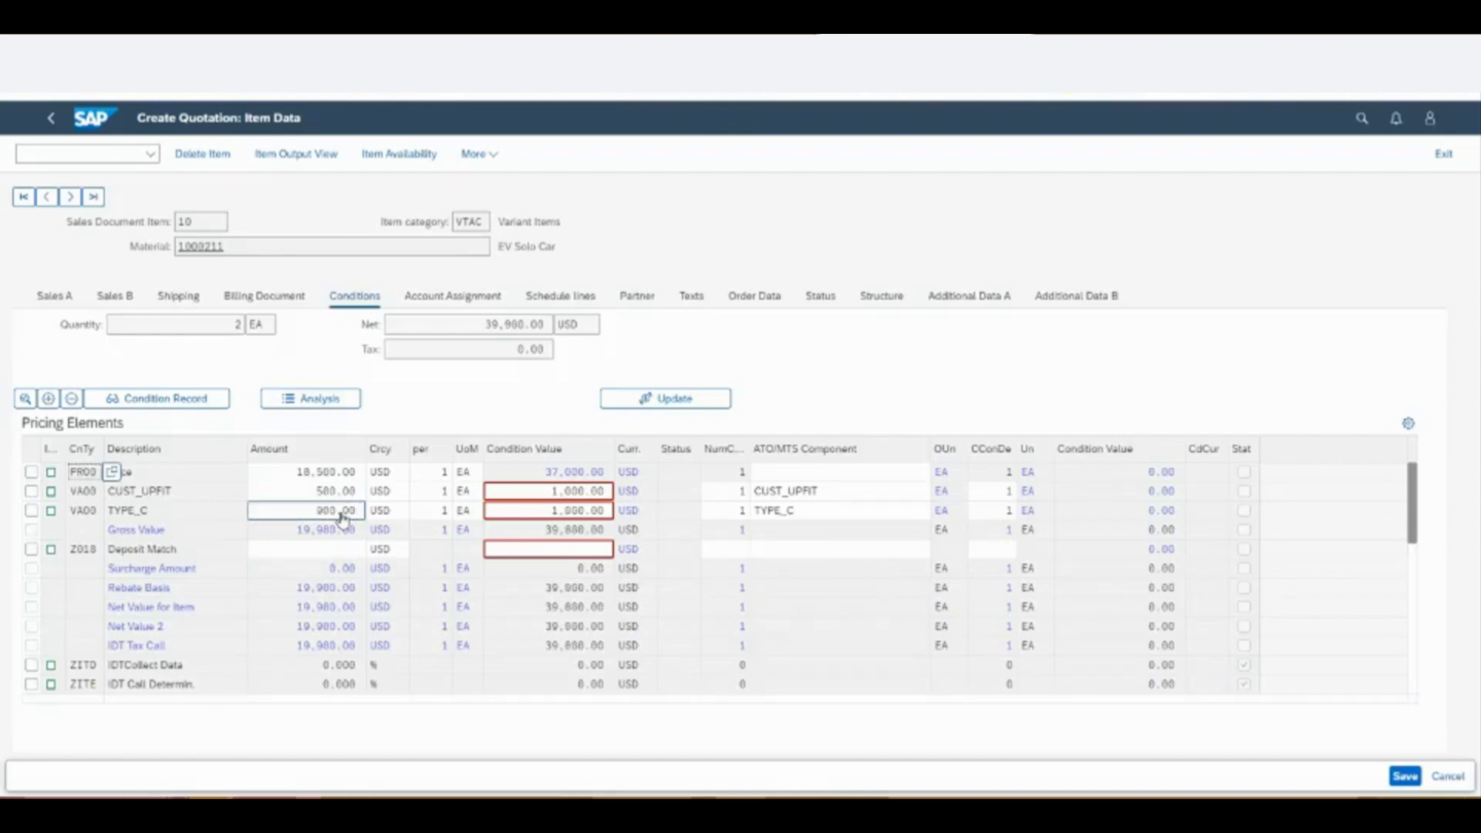
# - Restore the TYPE_C variant condition's amount to 980.00 USD
pyautogui.doubleClick(338, 515)
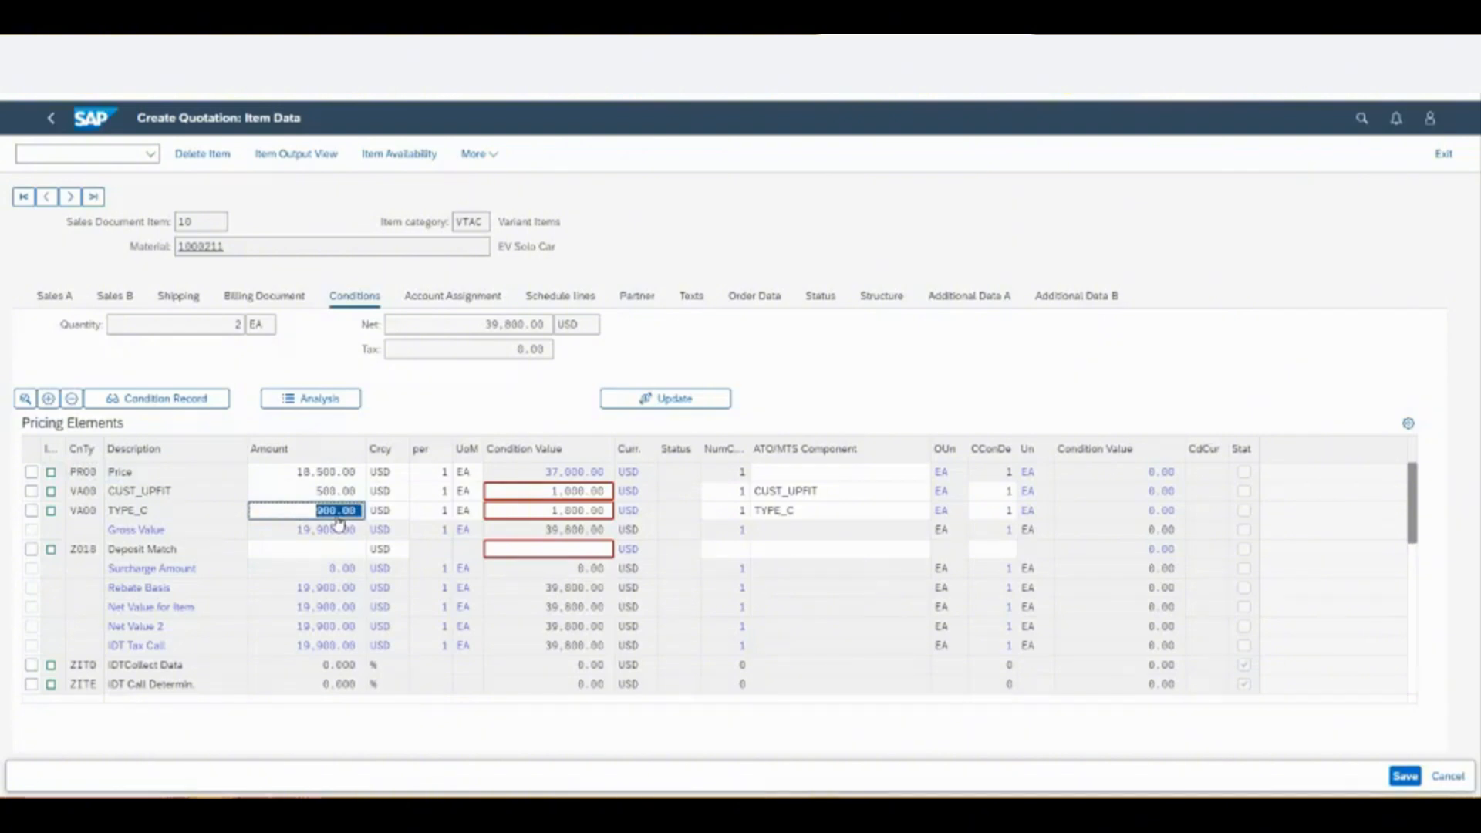
pyautogui.write('980')
pyautogui.press('Return')
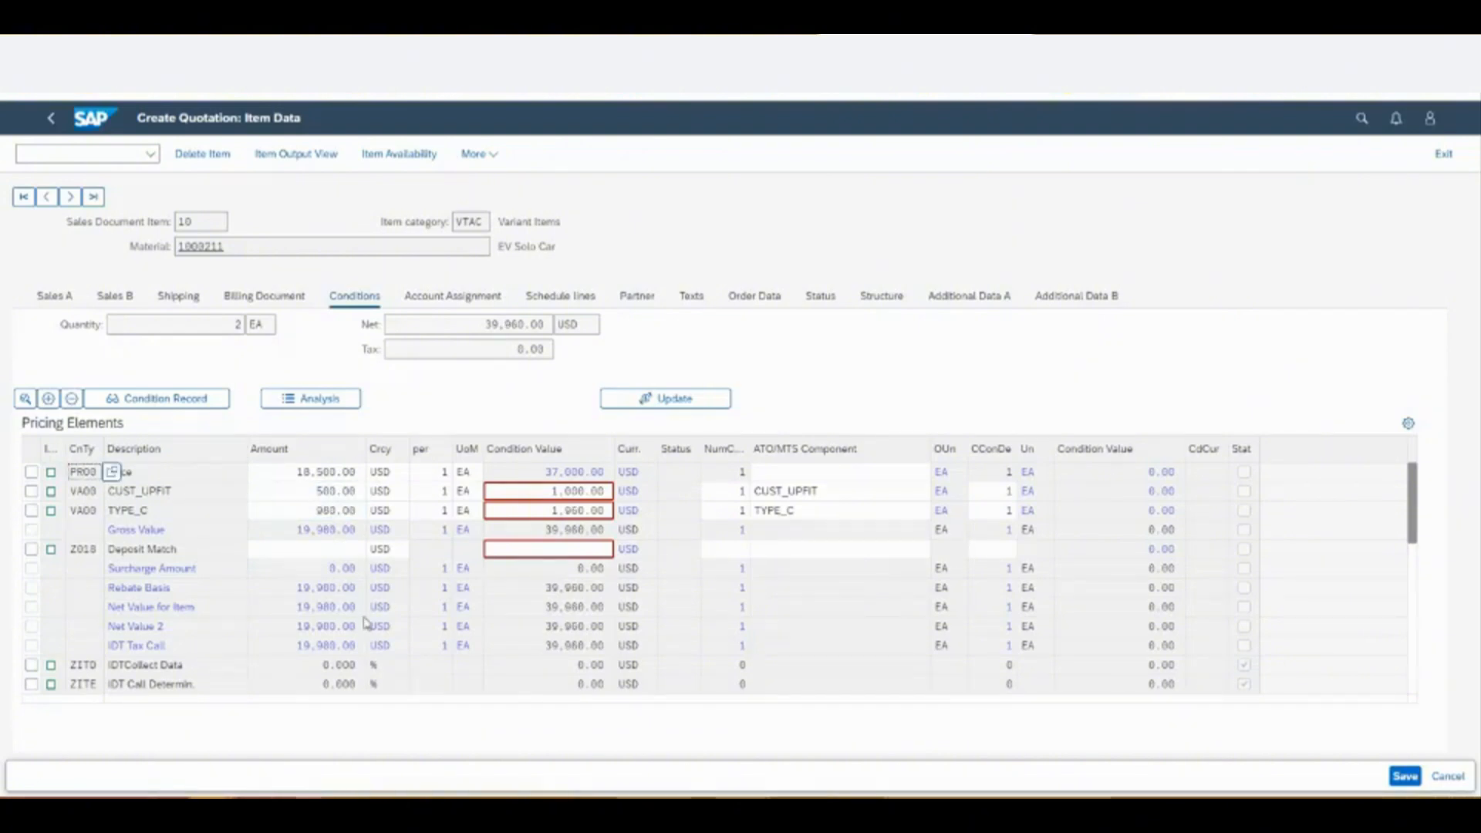
# - Enter a Deposit Match (Z018) deduction of 500.00- USD in the item's pricing elements
pyautogui.click(334, 555)
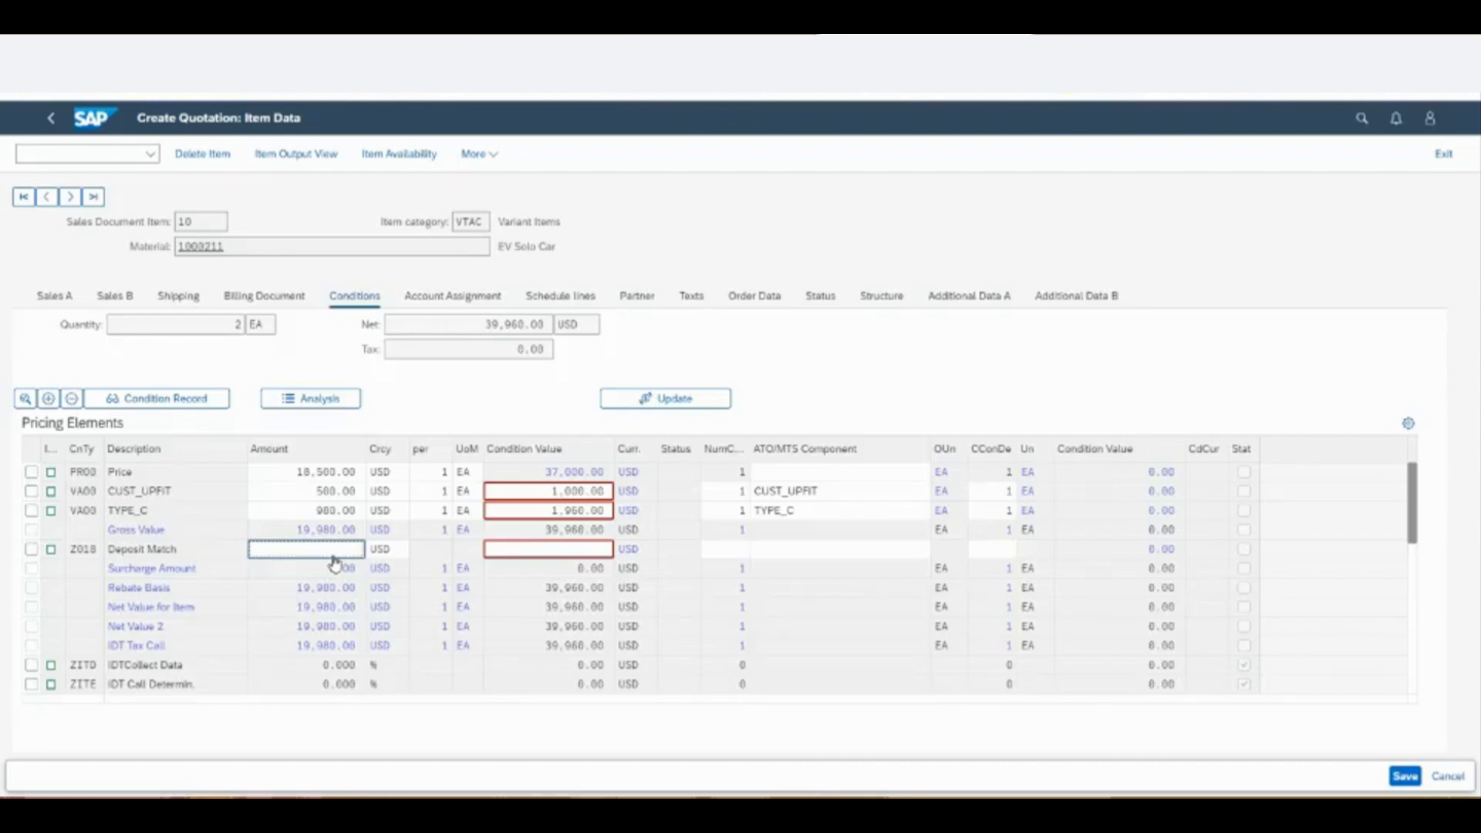
pyautogui.write('-')
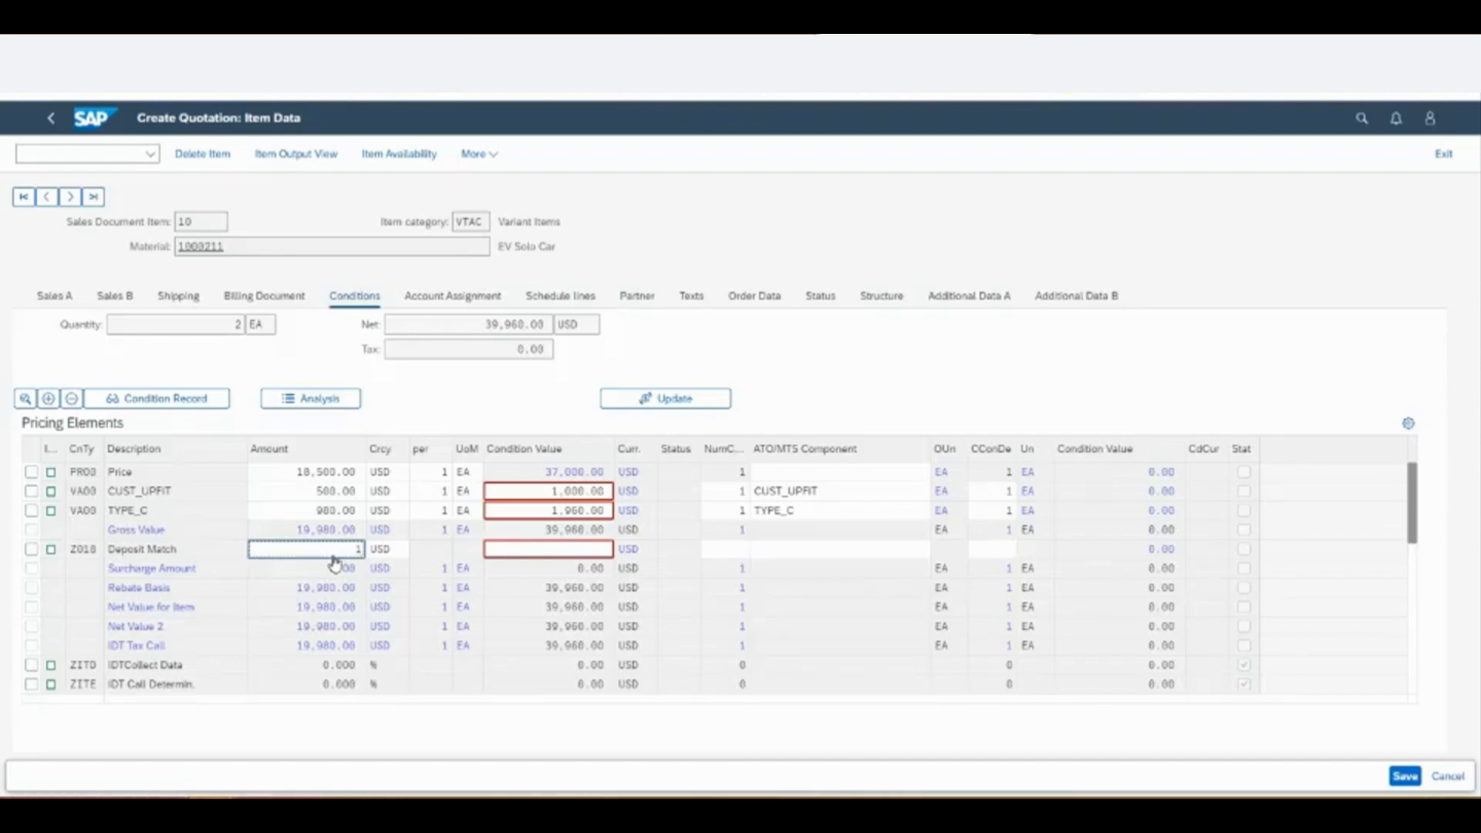
pyautogui.press('BackSpace')
pyautogui.write('500.00-')
pyautogui.press('Return')
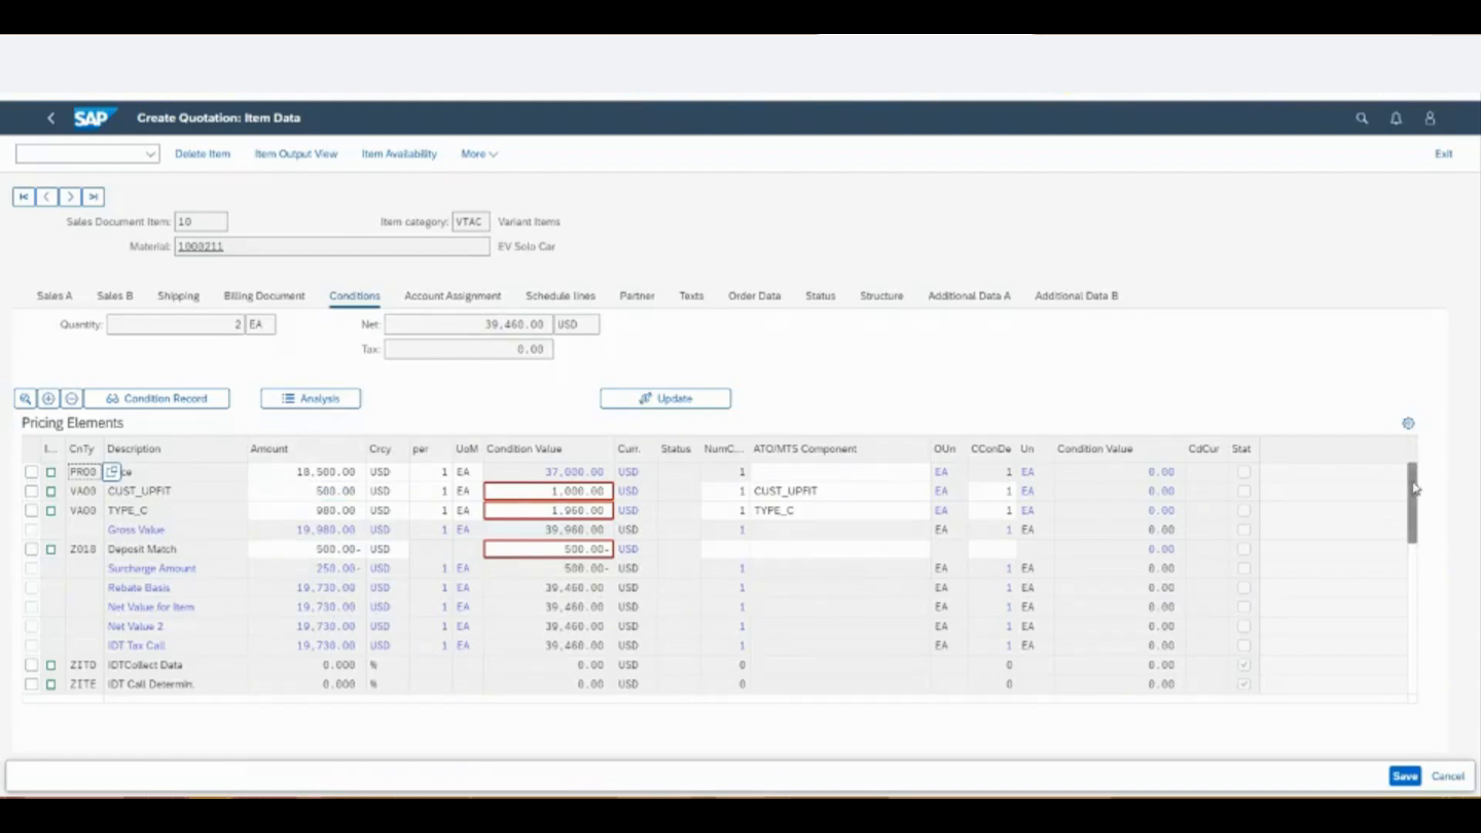
# - Add a Registration Fee condition (Z002) with an amount of 35 USD to the item's pricing elements
pyautogui.scroll(-2, 1416, 487)
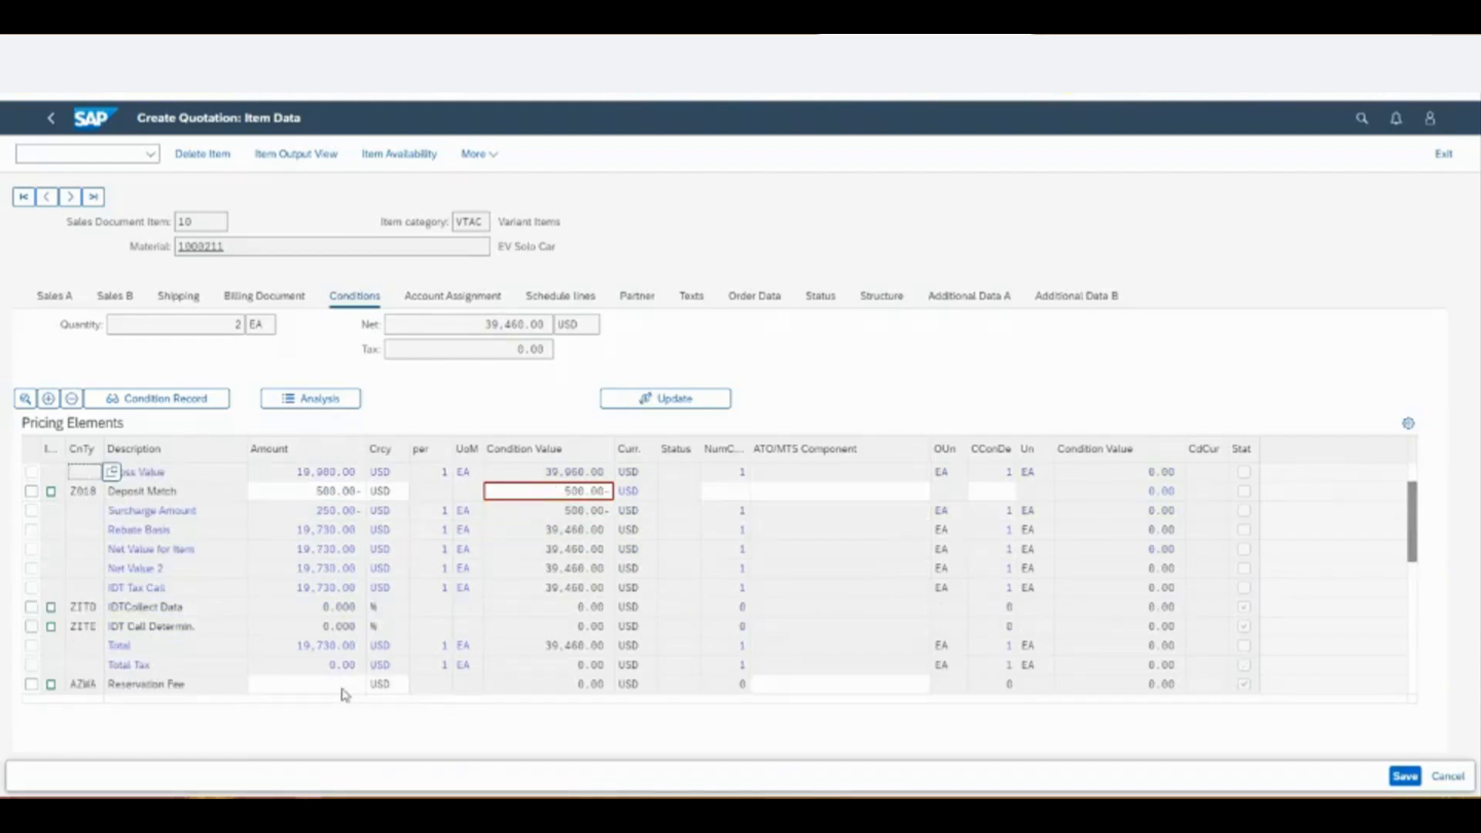
pyautogui.scroll(2, 183, 659)
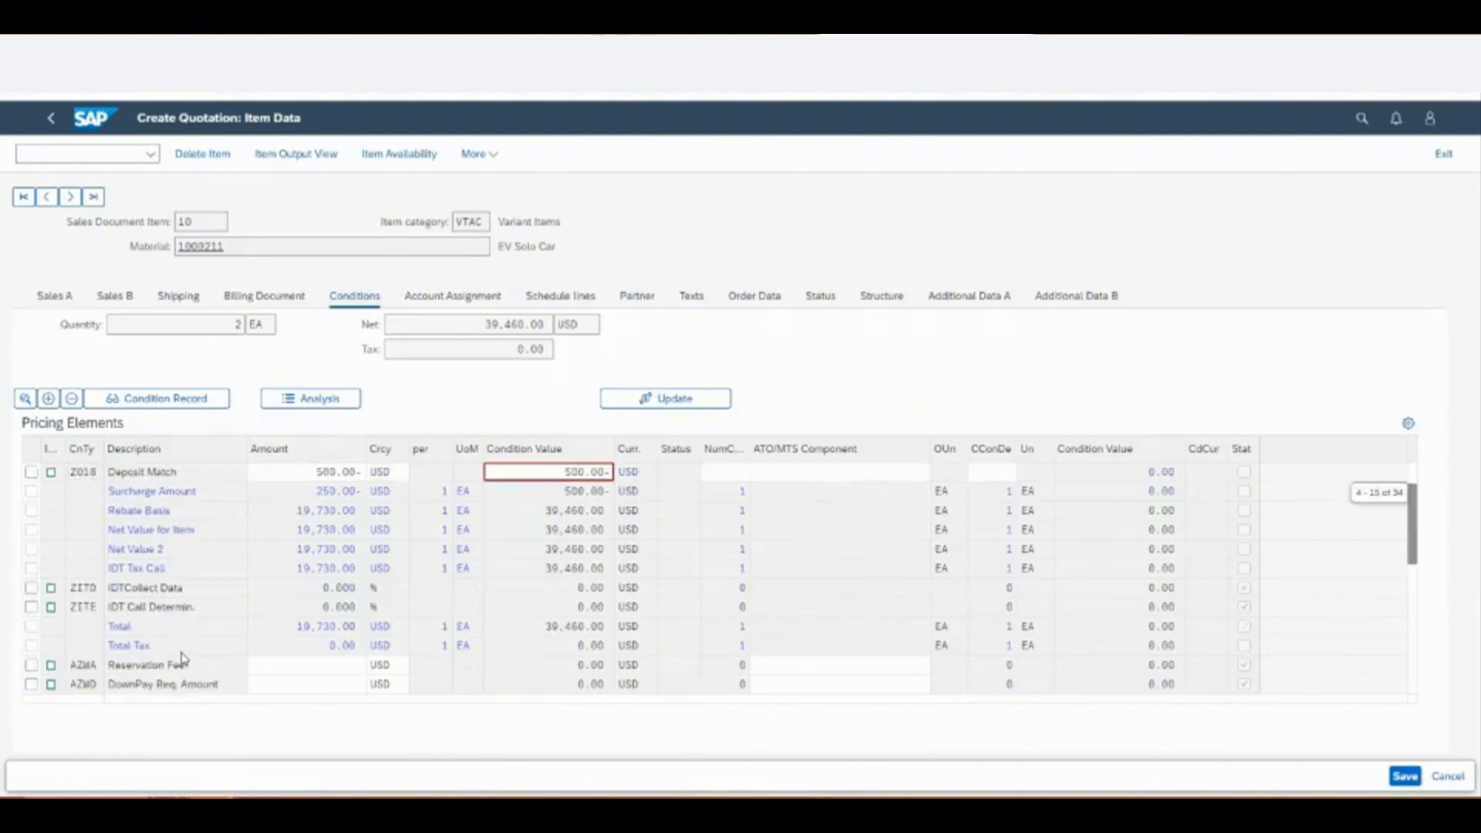
pyautogui.scroll(2, 184, 658)
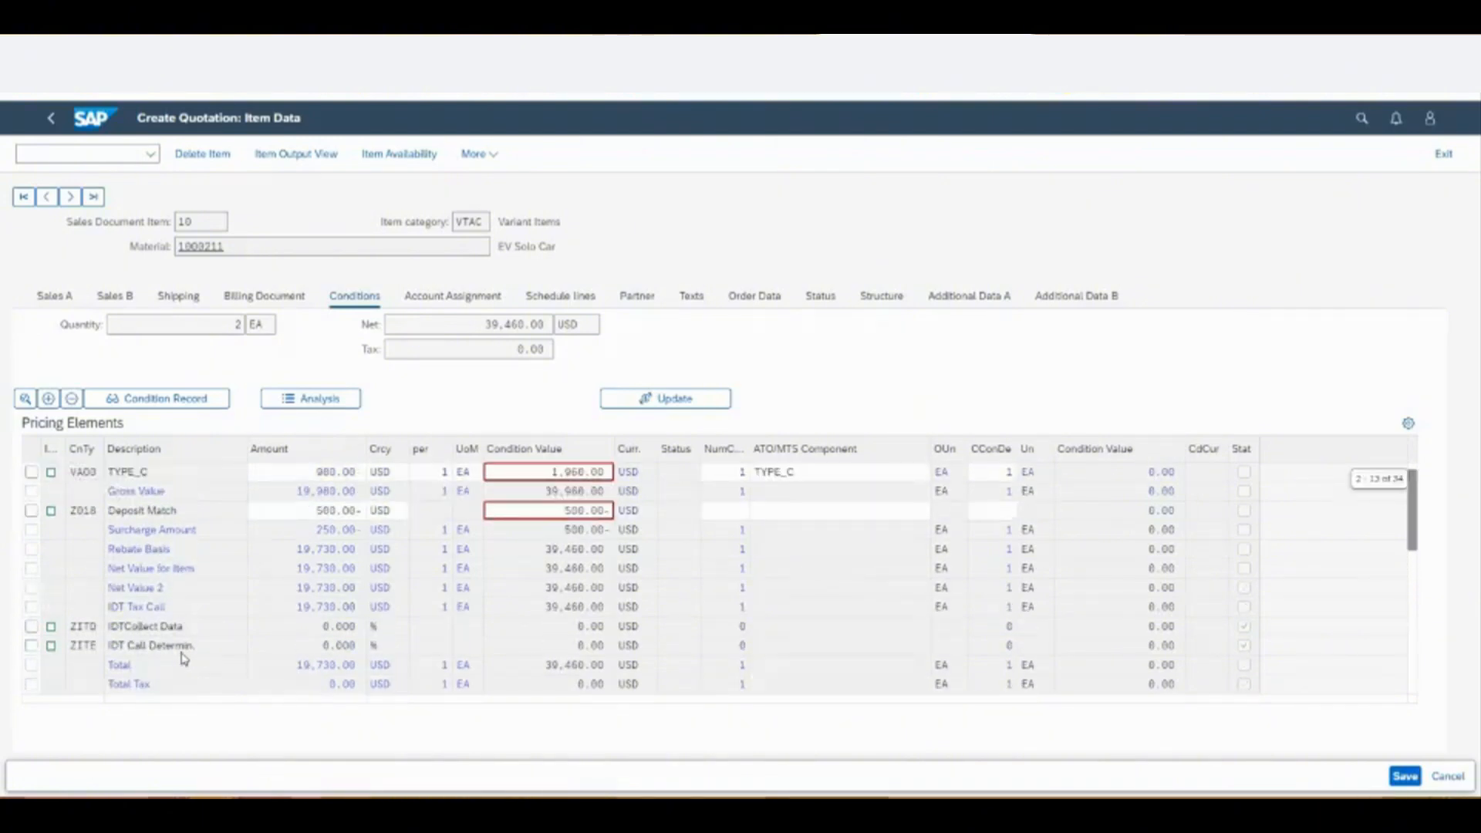
pyautogui.scroll(-3, 184, 658)
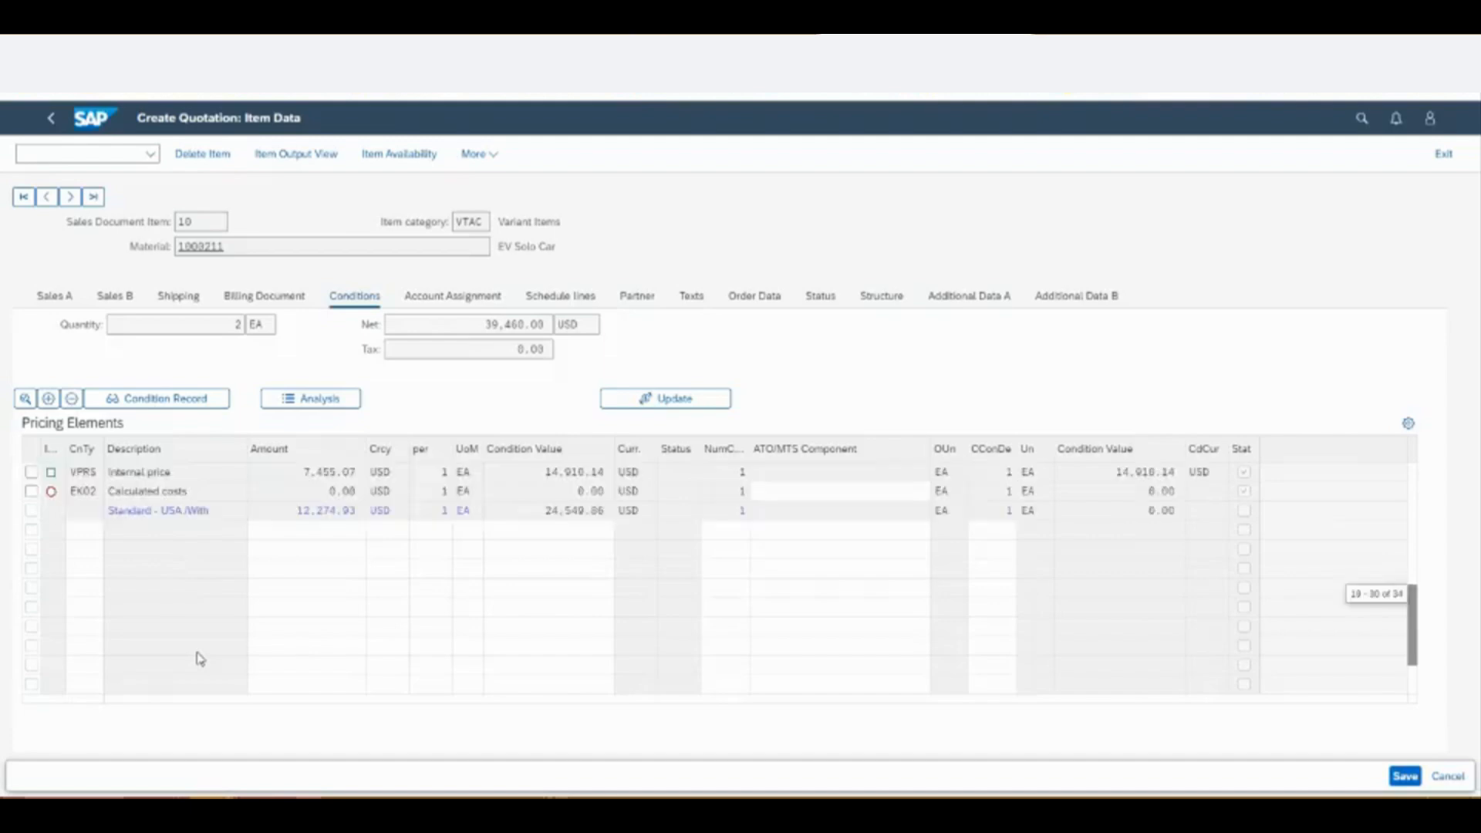
pyautogui.click(87, 549)
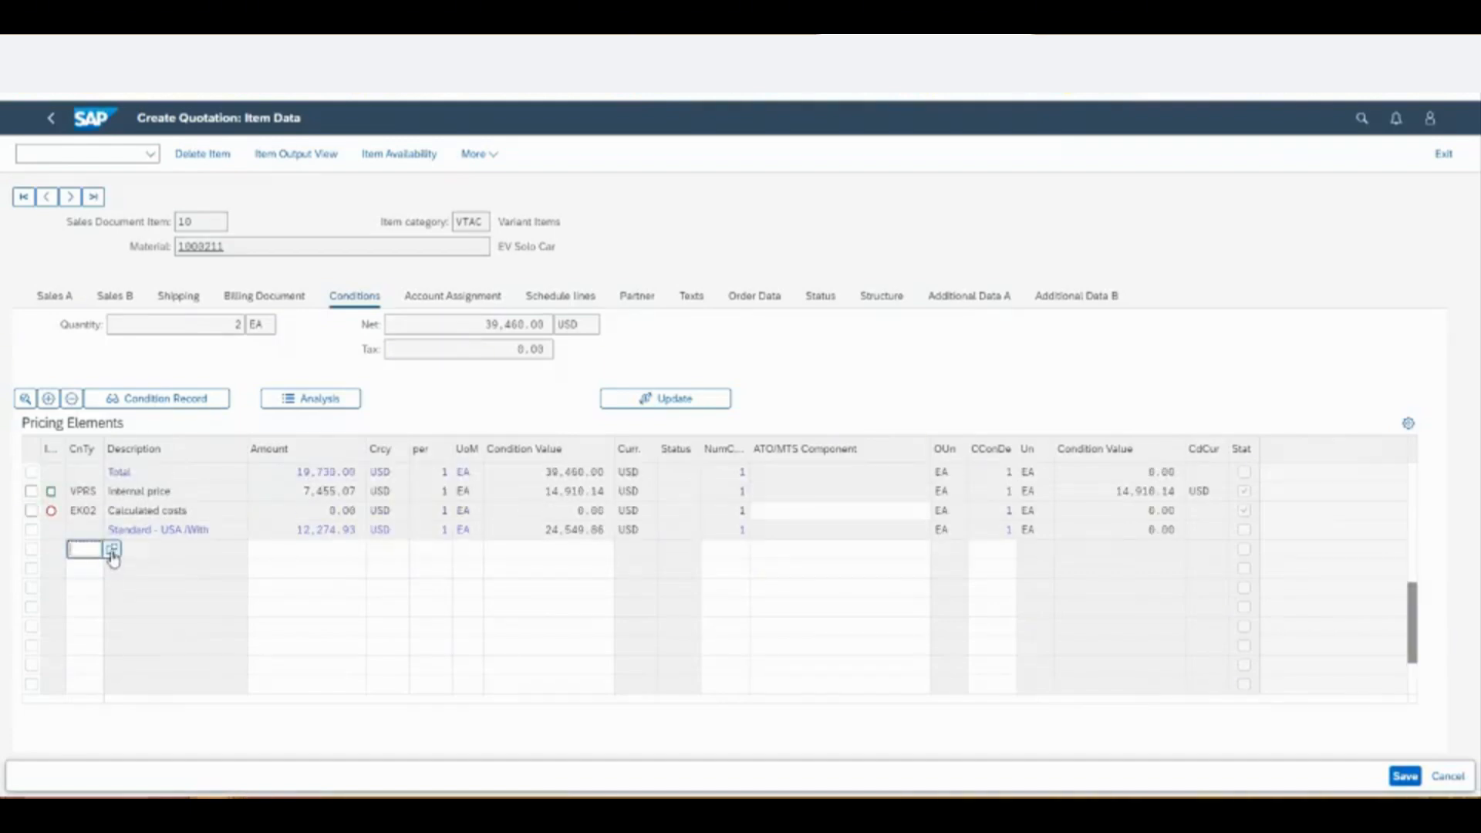
pyautogui.click(112, 549)
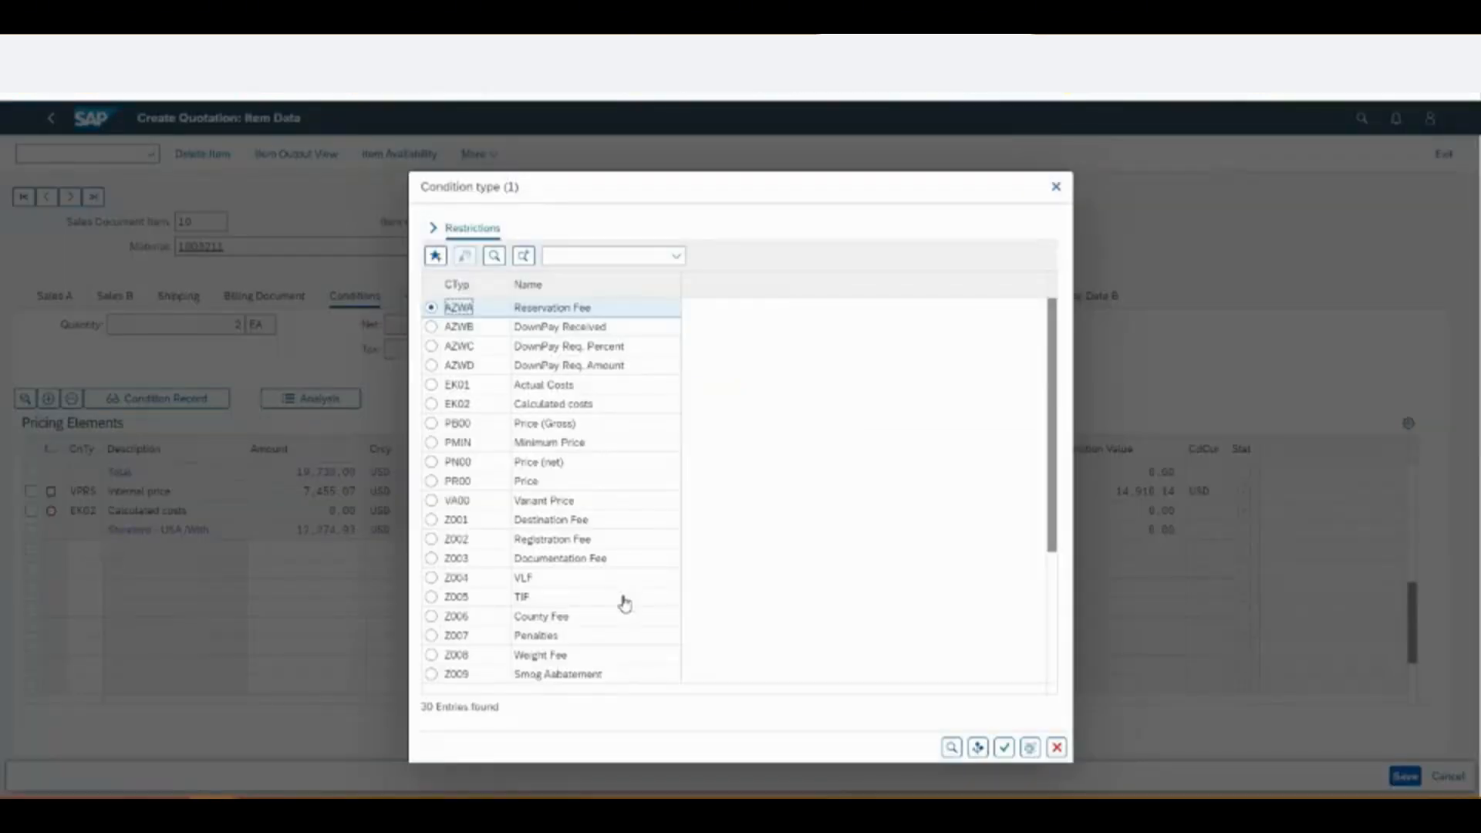
pyautogui.scroll(-1, 630, 596)
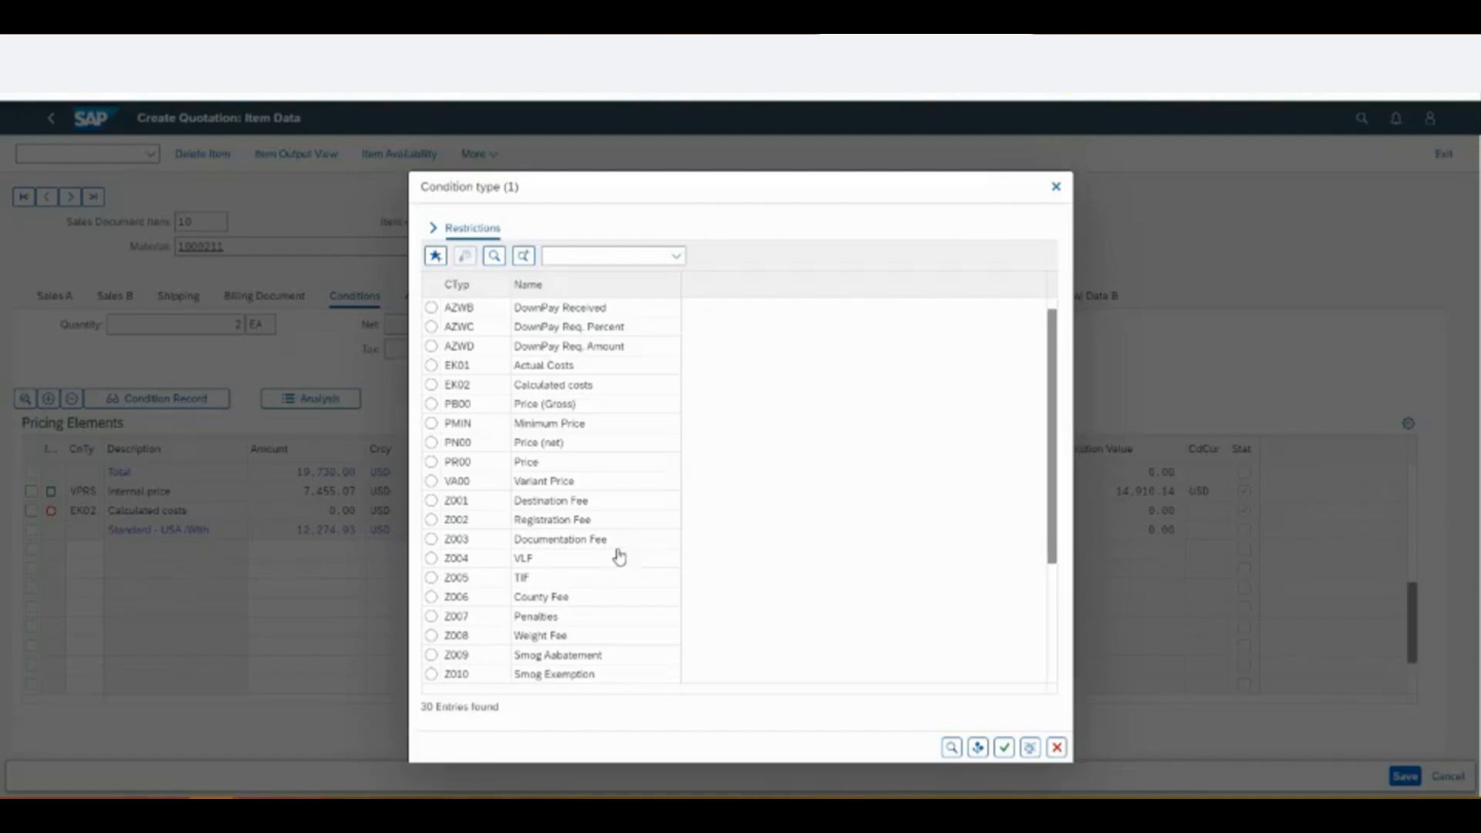
pyautogui.click(586, 524)
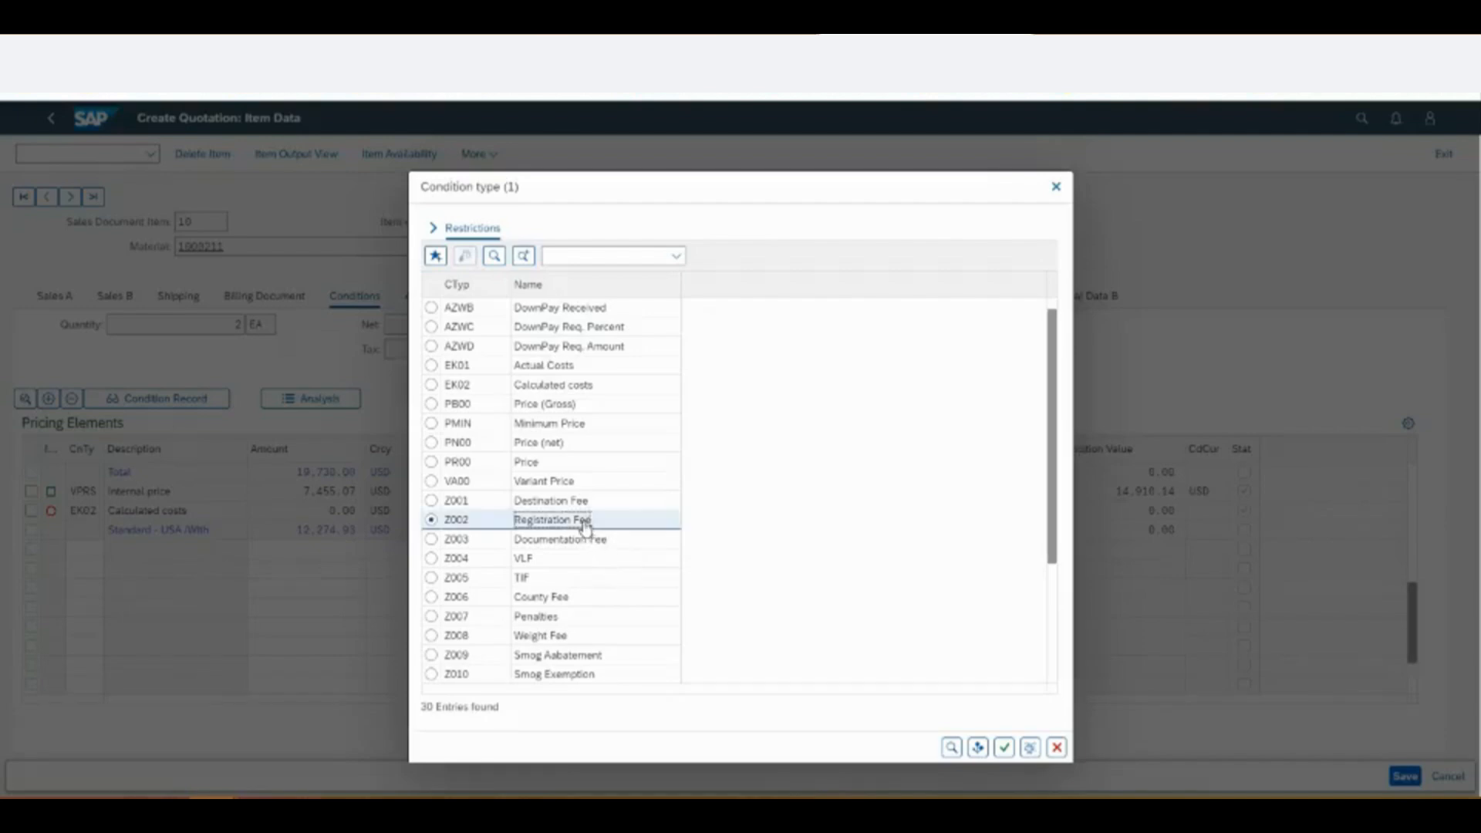
pyautogui.click(1004, 747)
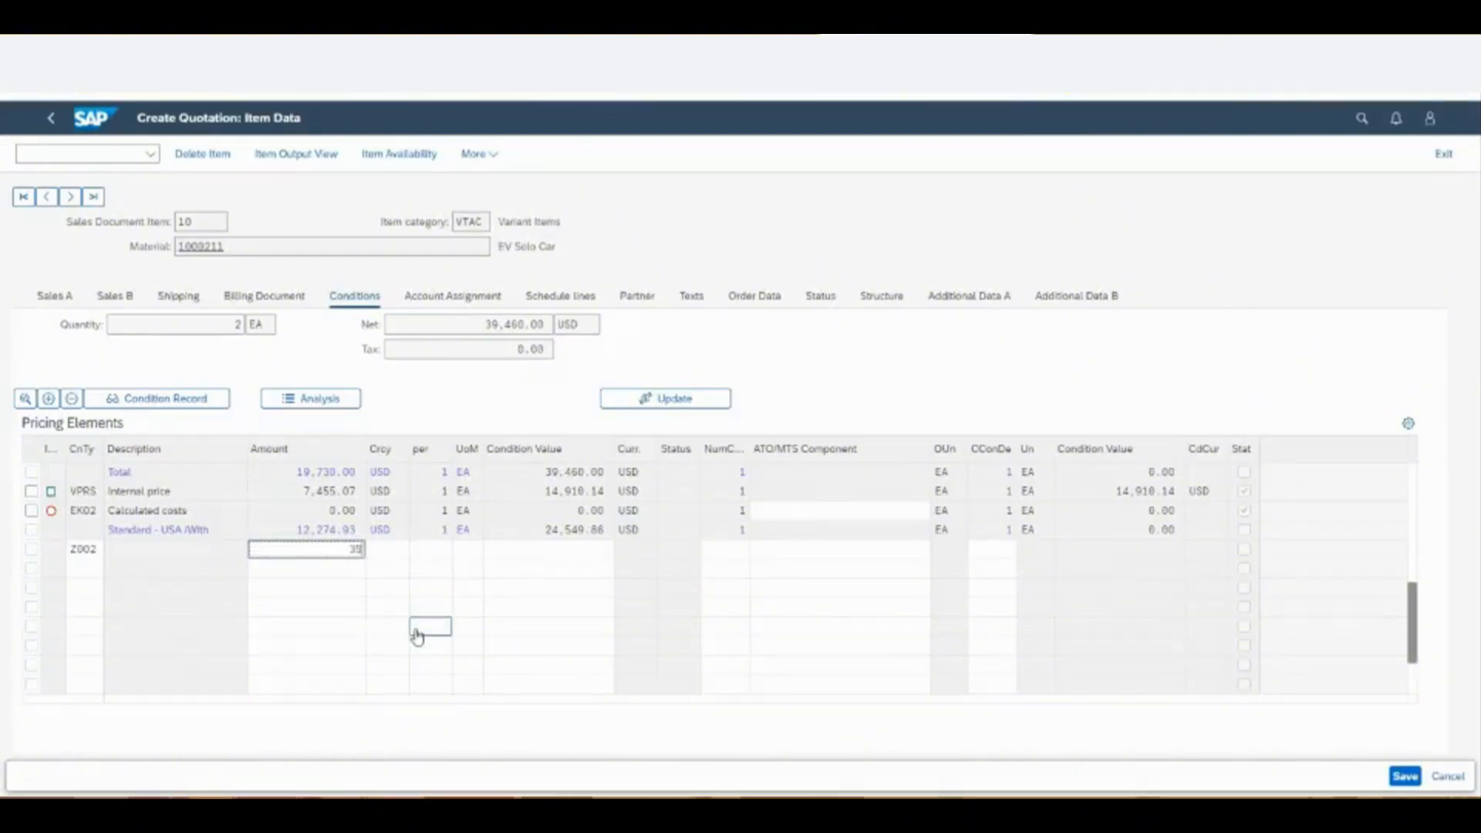
pyautogui.press('Return')
pyautogui.scroll(5, 460, 629)
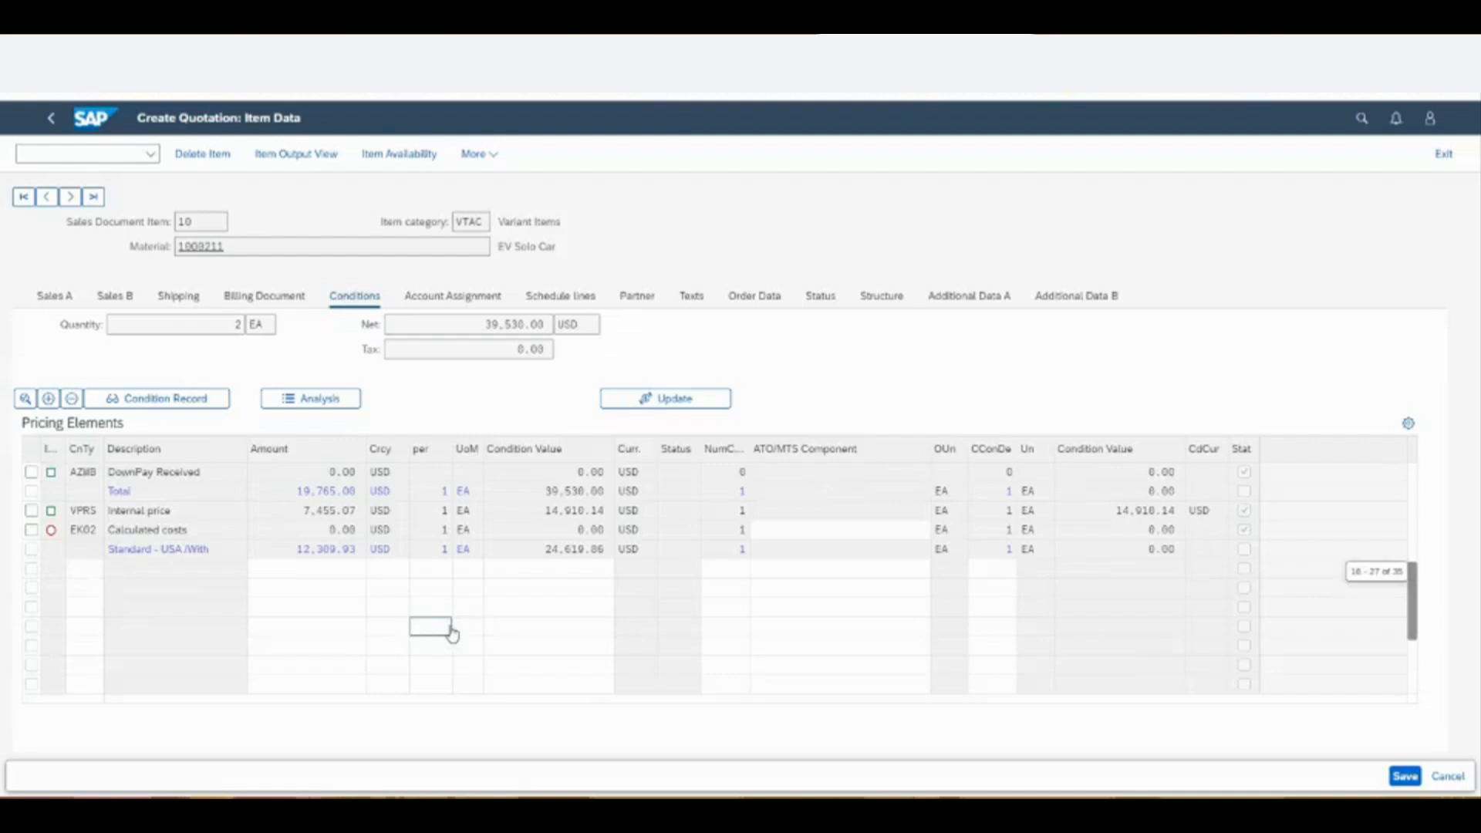
pyautogui.scroll(1, 441, 634)
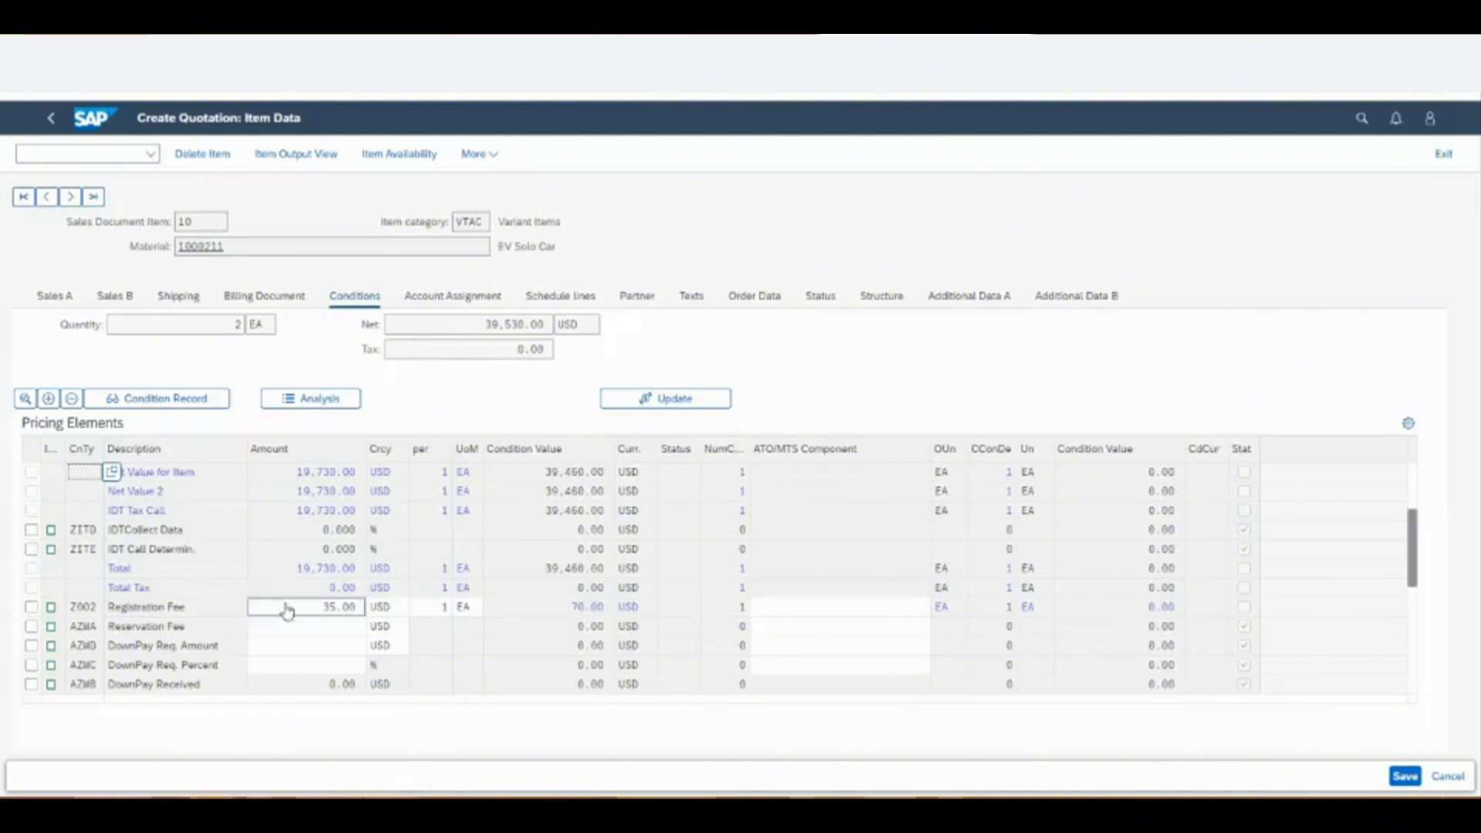
# - Add condition type Z019 (Fleet Surchg/Disct) in the first empty row of the item's pricing elements
pyautogui.moveTo(1423, 541); pyautogui.dragTo(1373, 605)
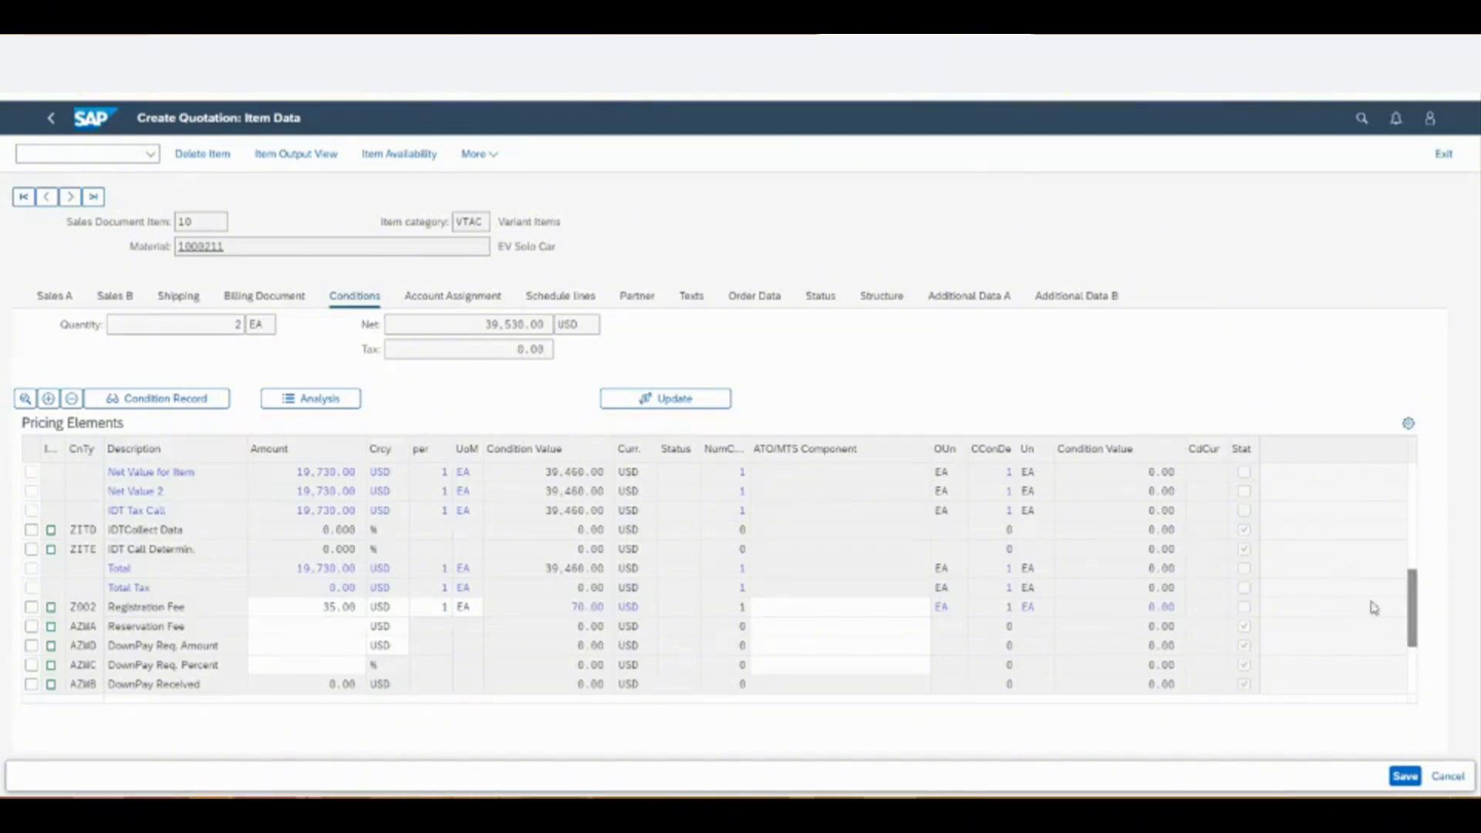
pyautogui.click(106, 608)
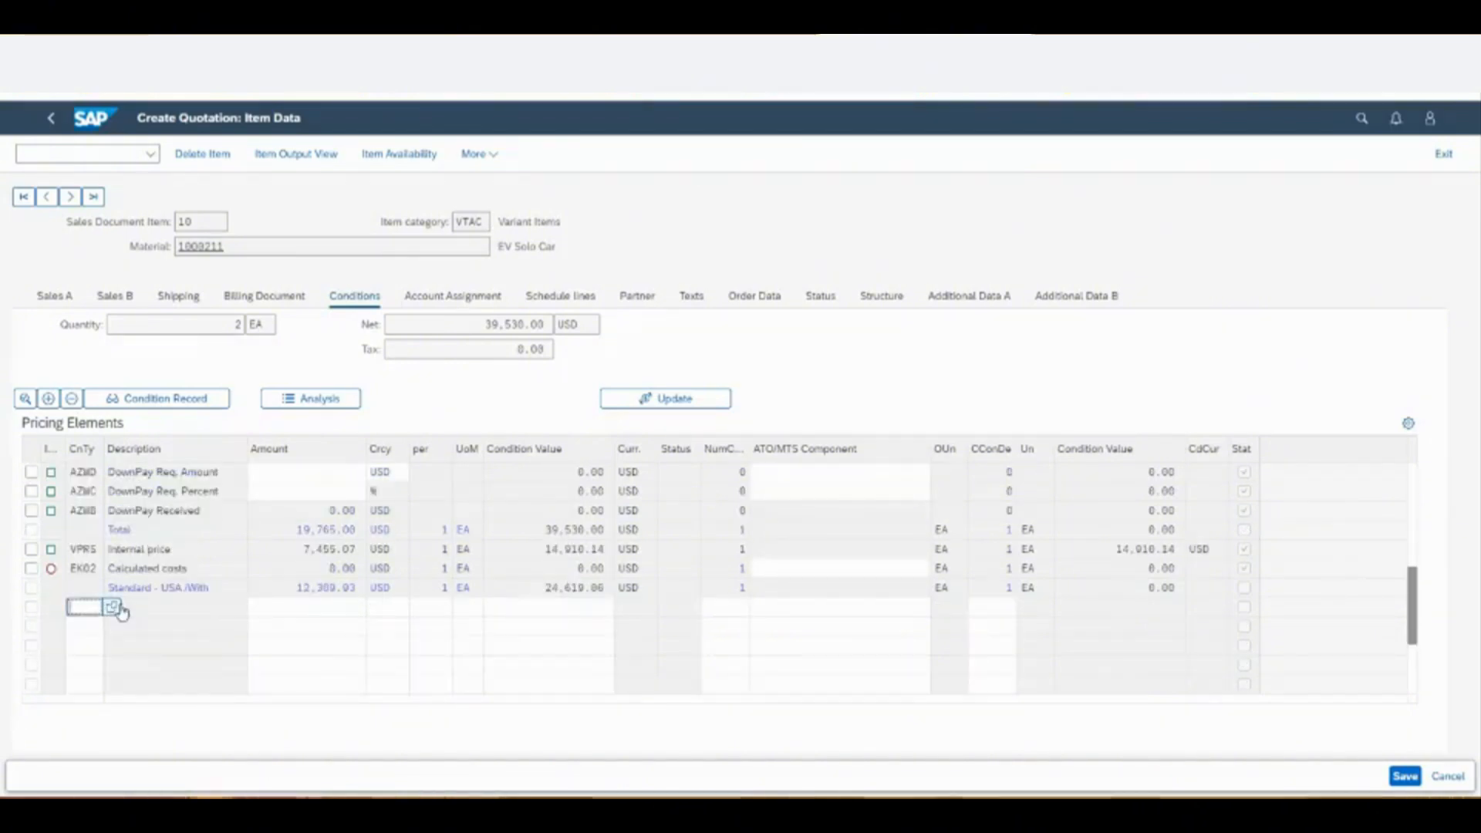
pyautogui.click(118, 608)
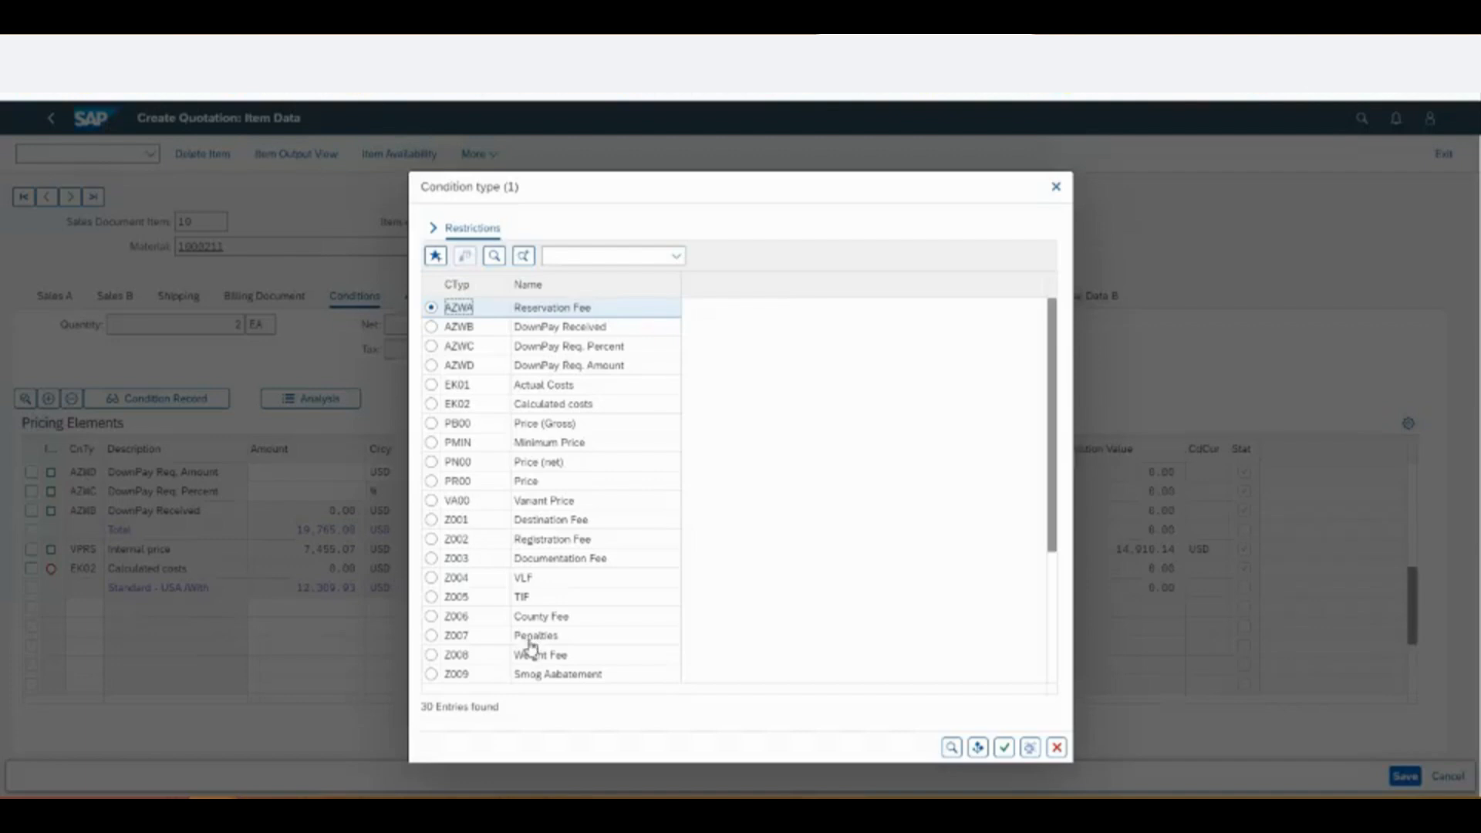
pyautogui.scroll(-8, 532, 647)
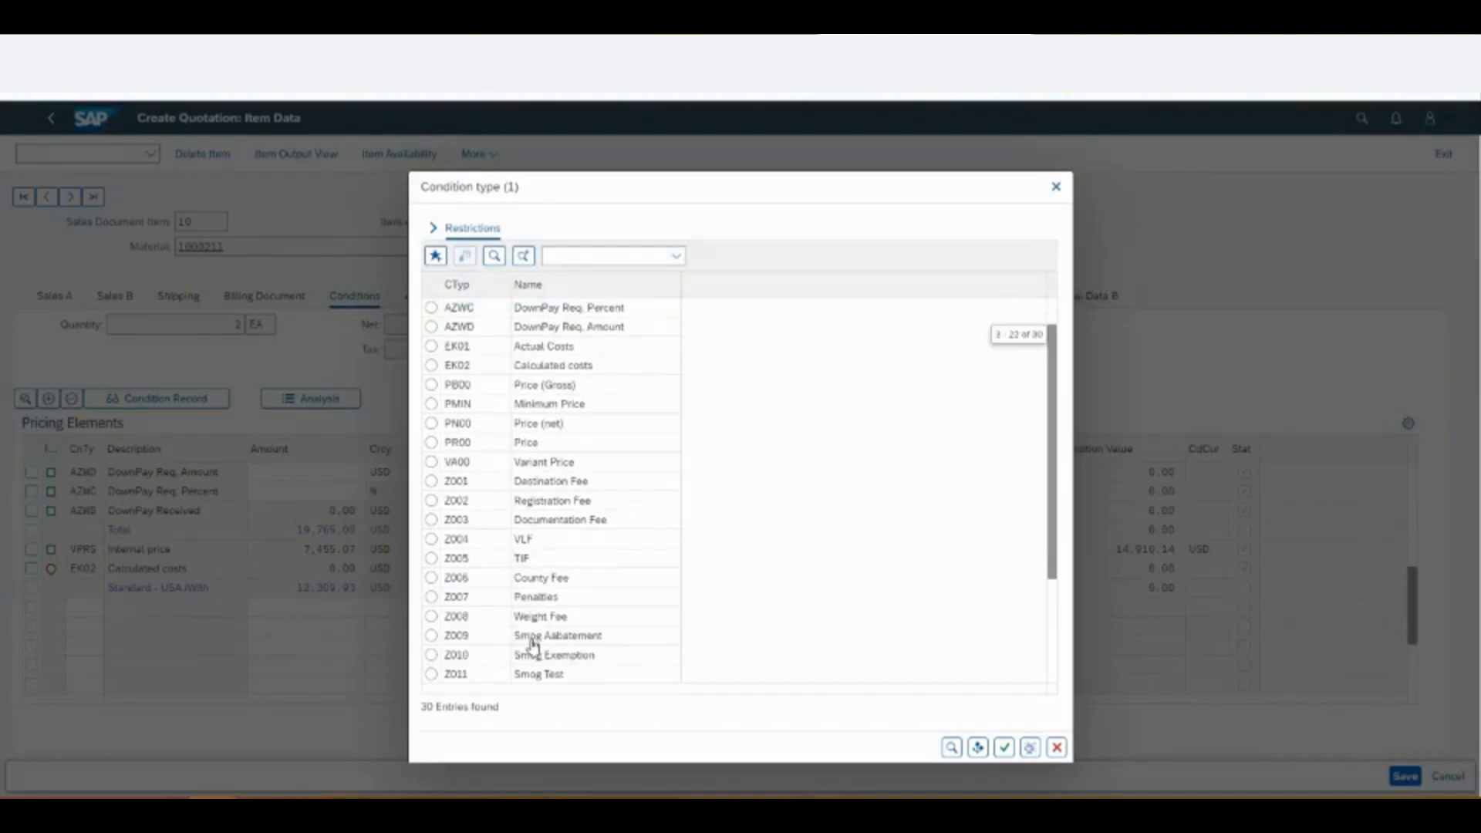
pyautogui.scroll(-2, 494, 665)
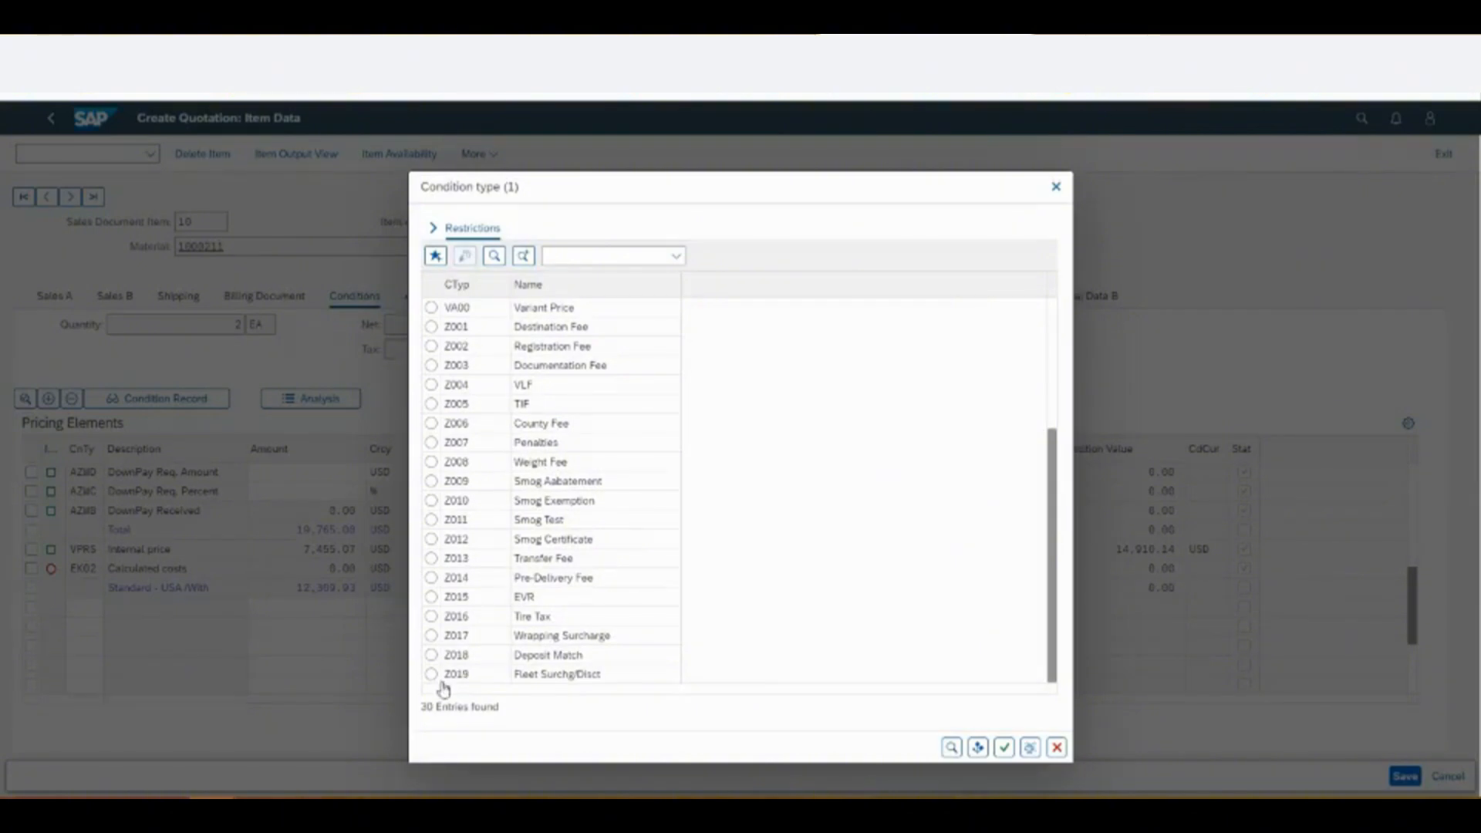
pyautogui.click(431, 674)
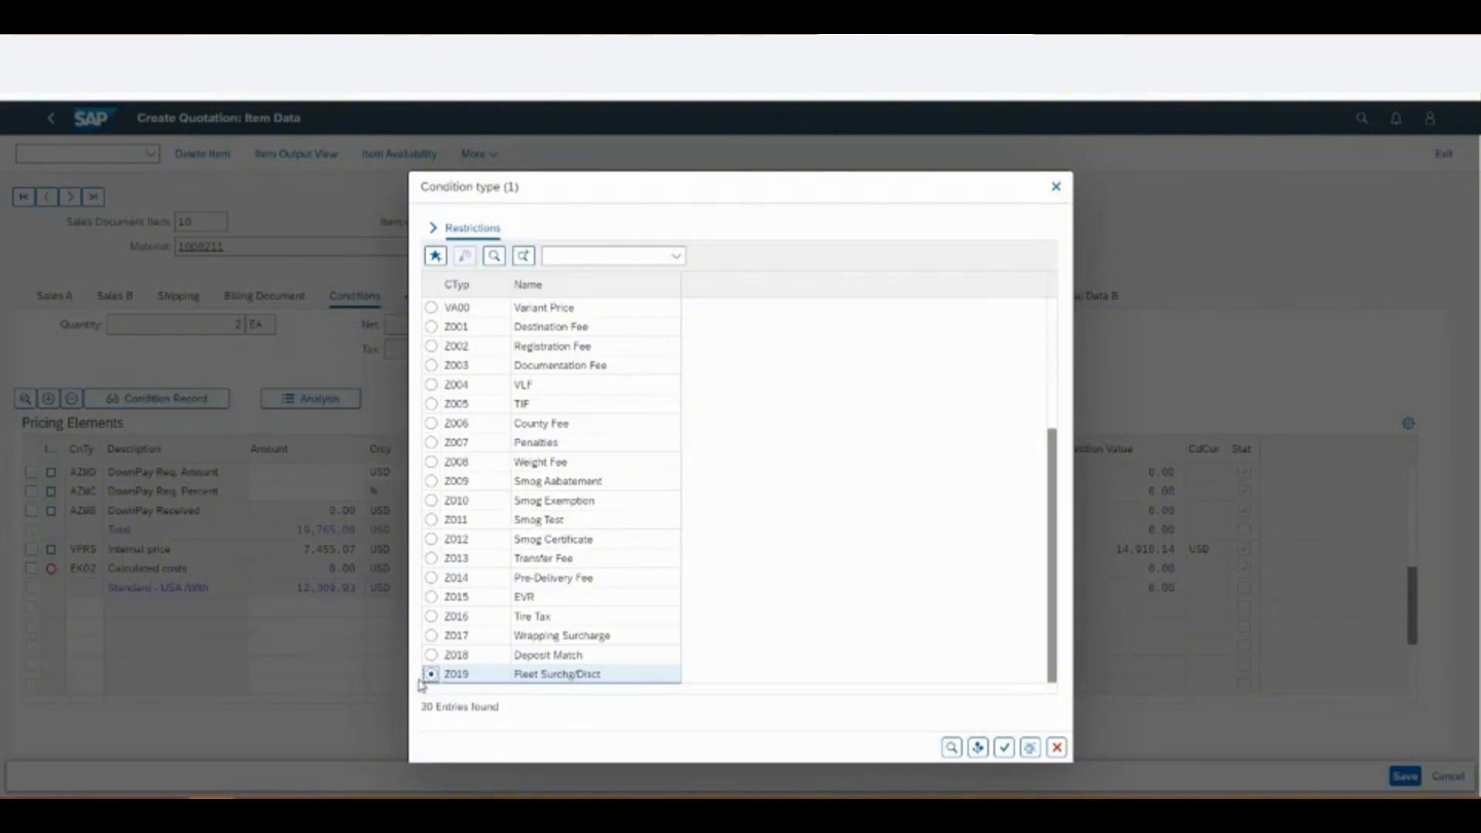
pyautogui.click(1003, 746)
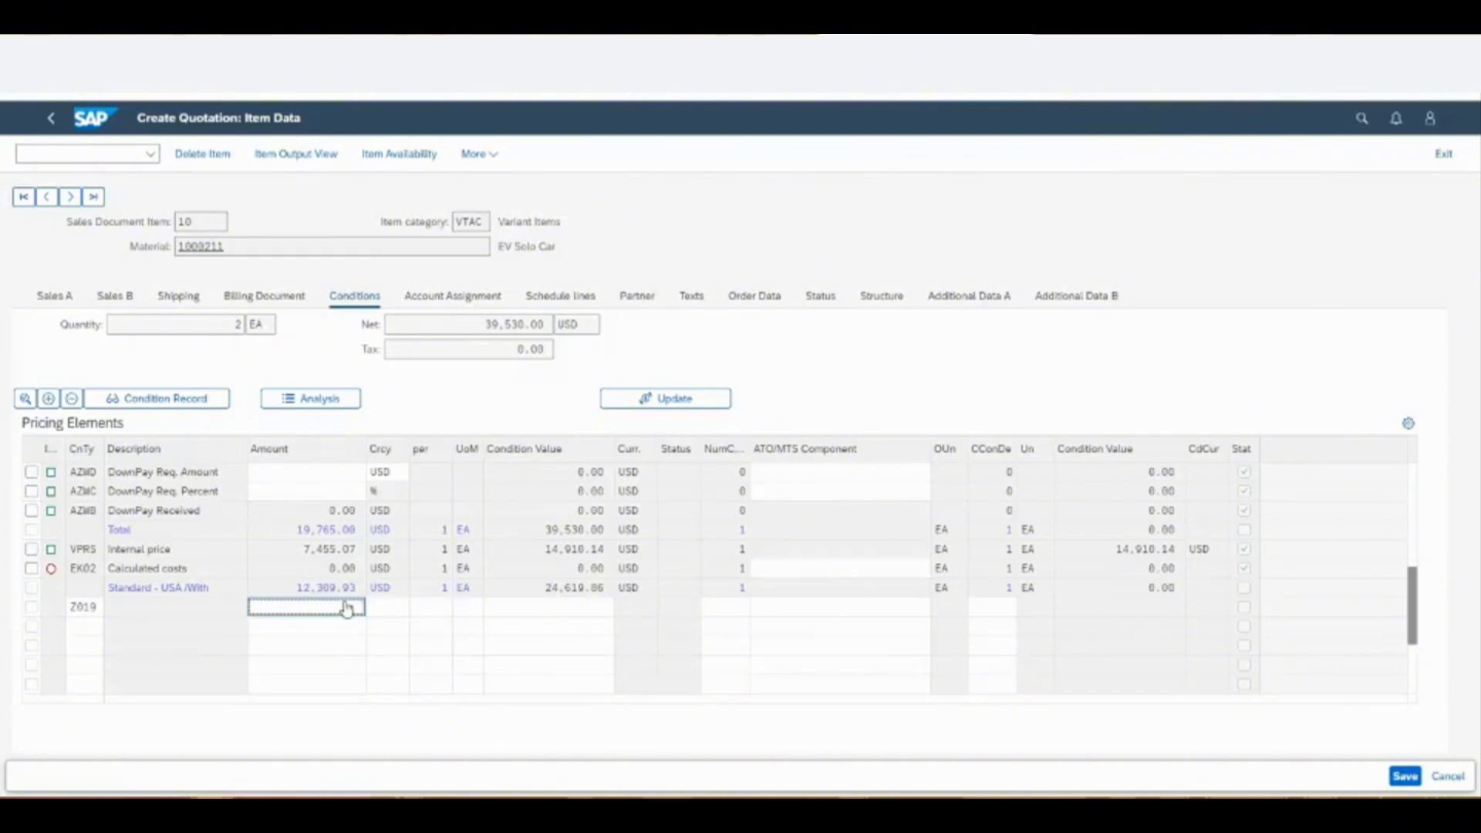
# - Enter a condition value of 1000 for the new Z019 row, leaving its amount blank, and recalculate the pricing
pyautogui.write('00')
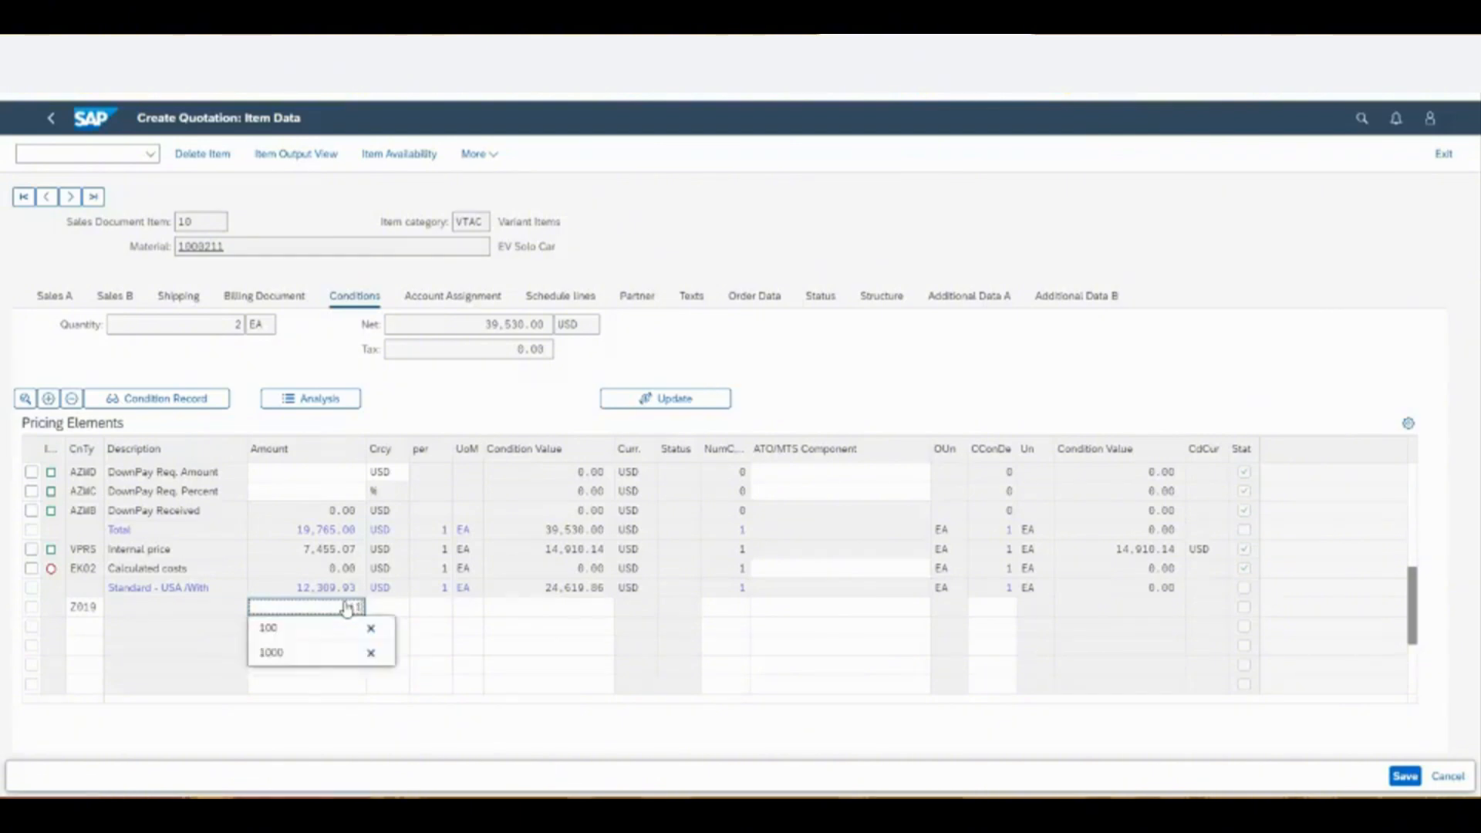
pyautogui.press('BackSpace')
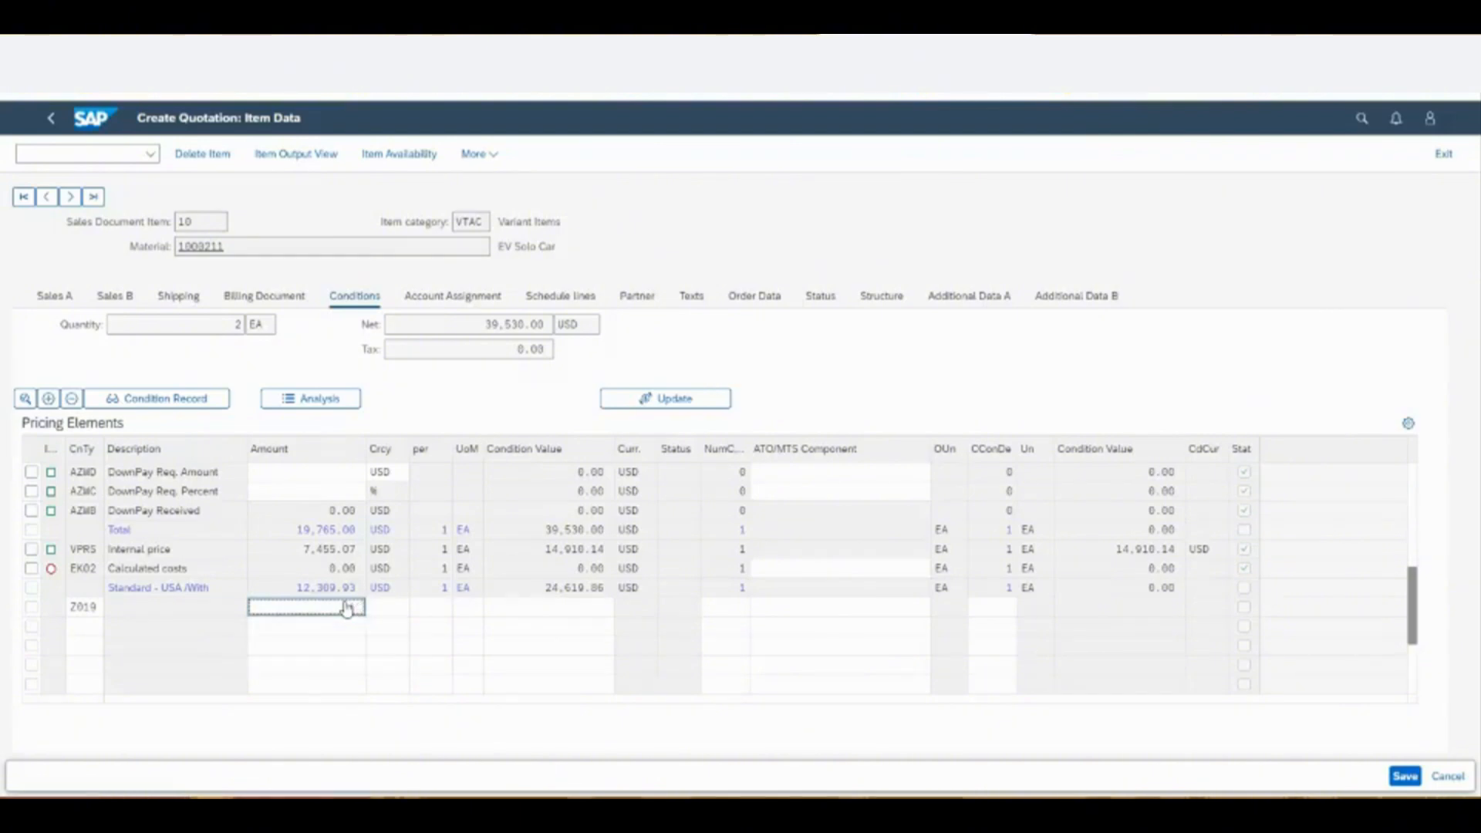
pyautogui.click(564, 615)
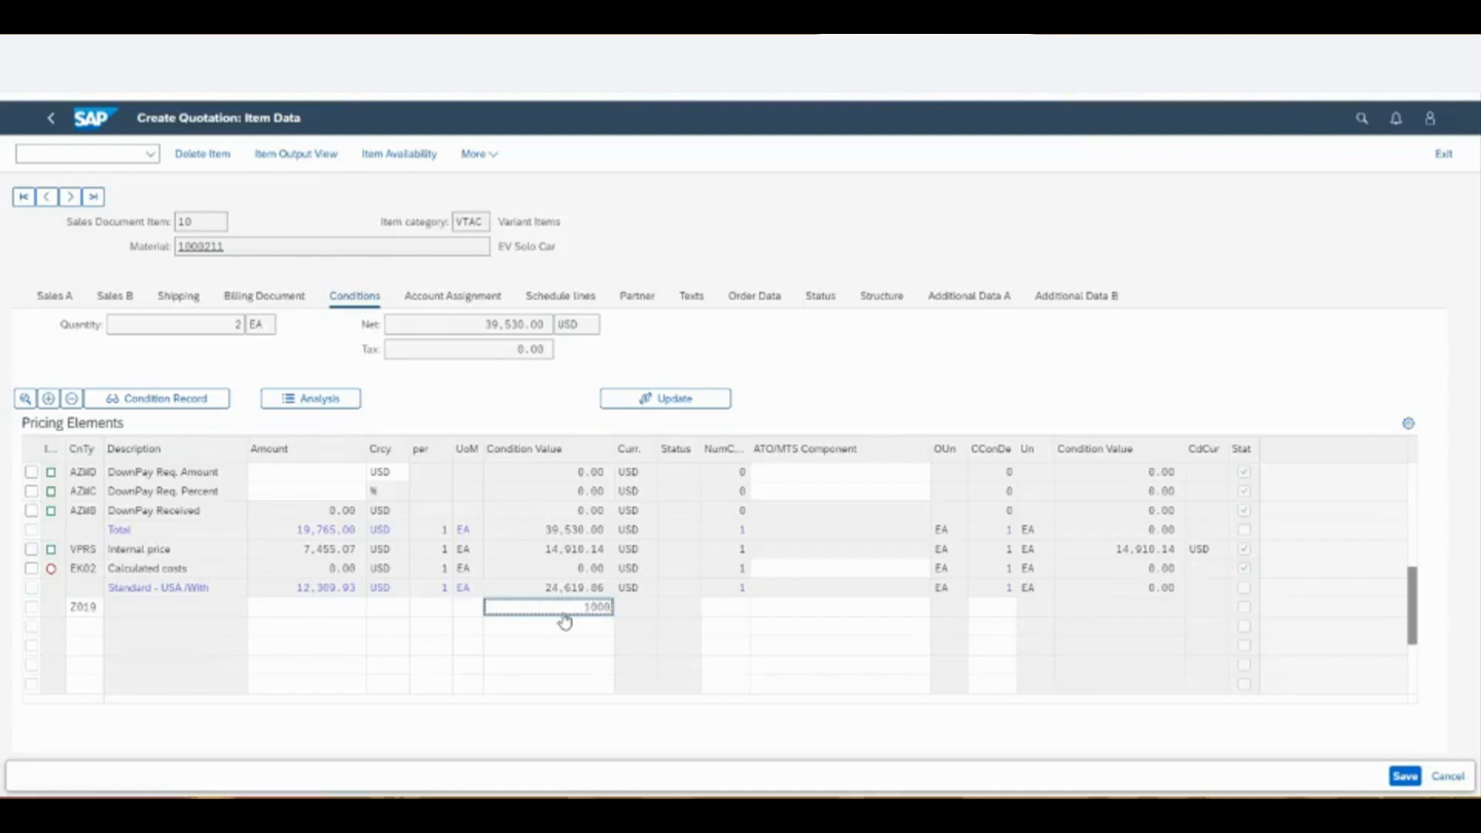
pyautogui.press('Return')
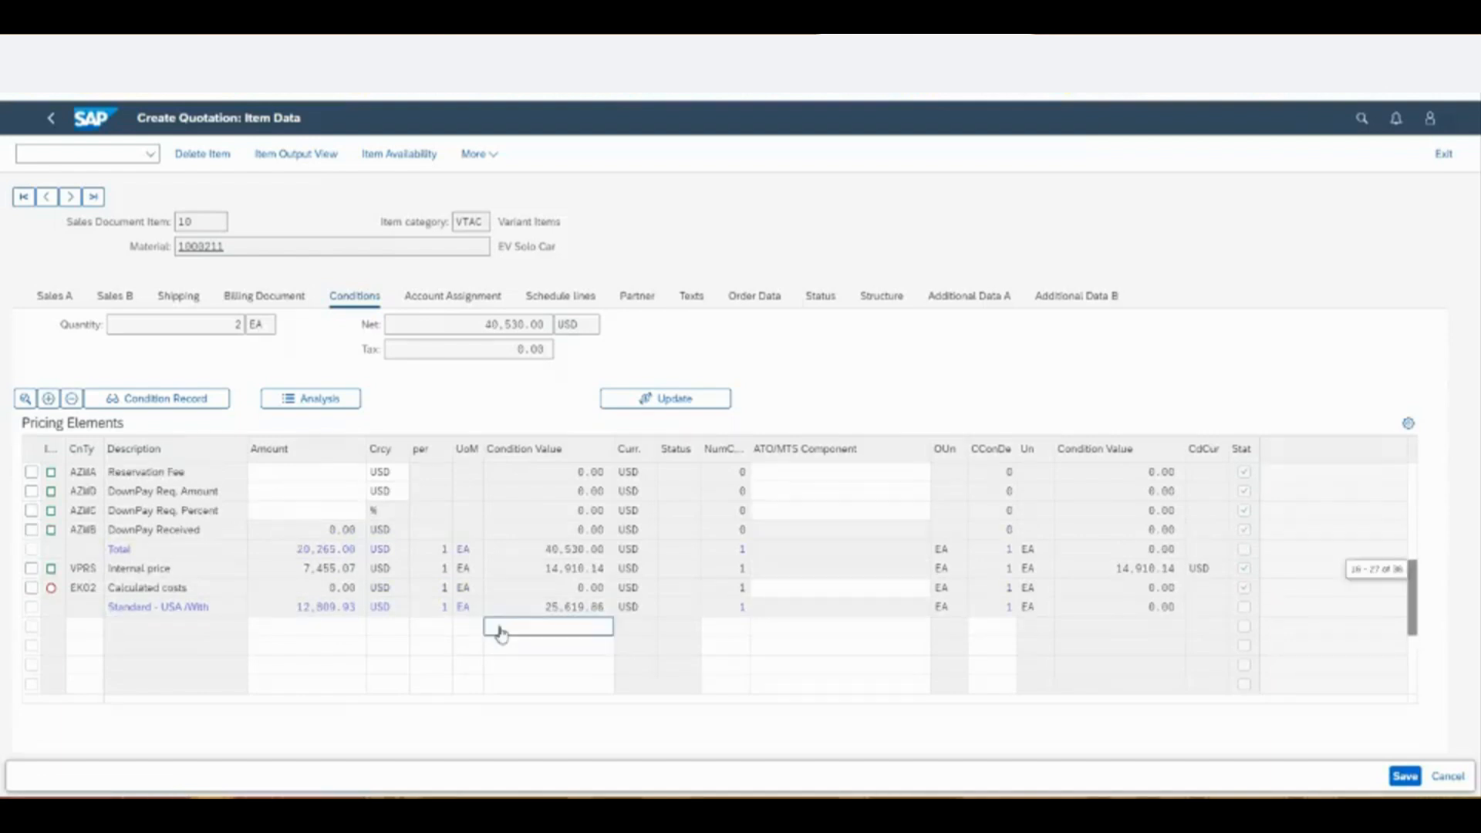
# - Turn the Z019 Fleet Surchg/Disct surcharge into a discount by setting its condition value to 1,000.00-
pyautogui.scroll(5, 500, 633)
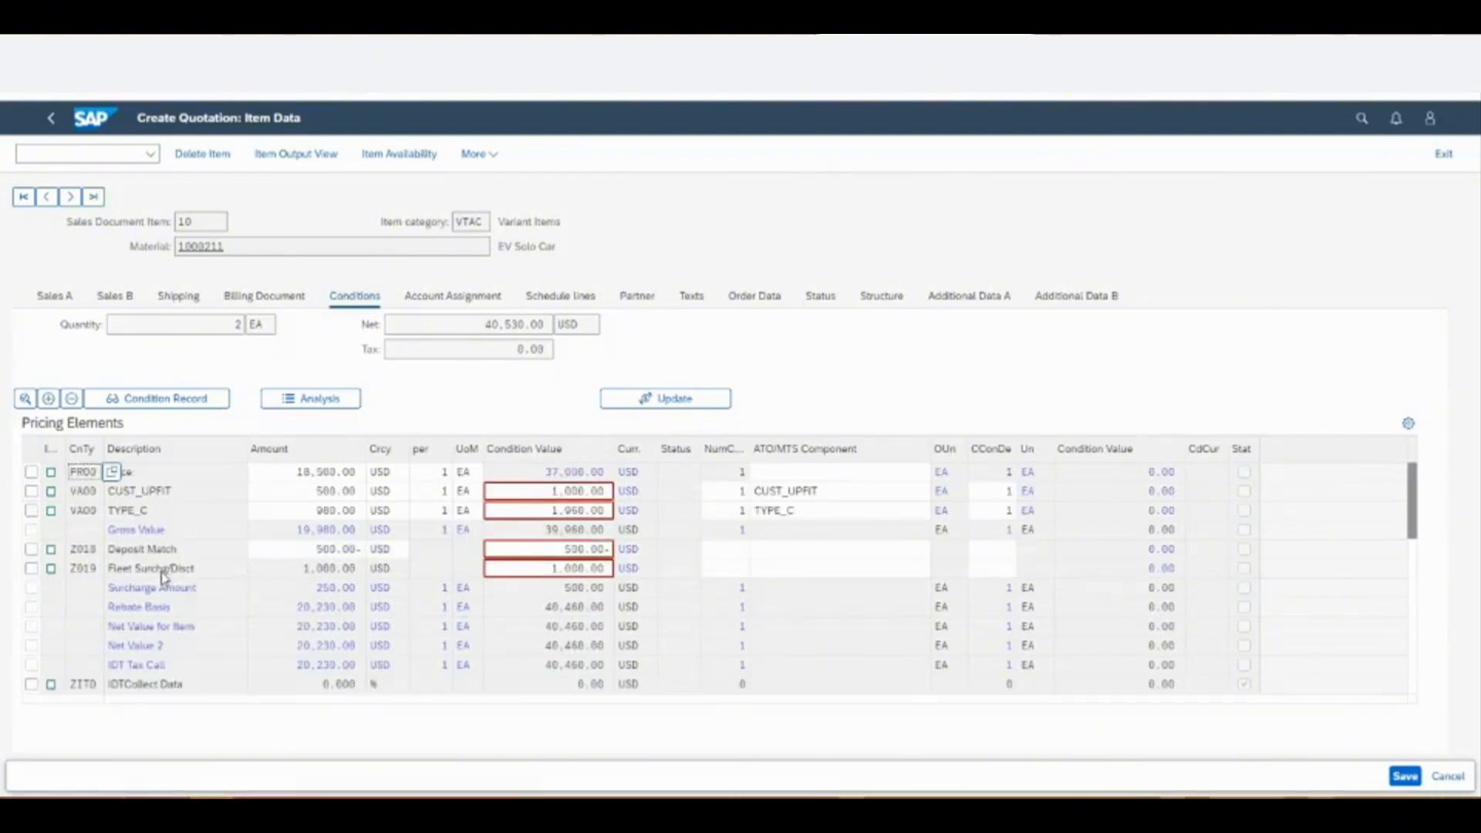
pyautogui.click(605, 571)
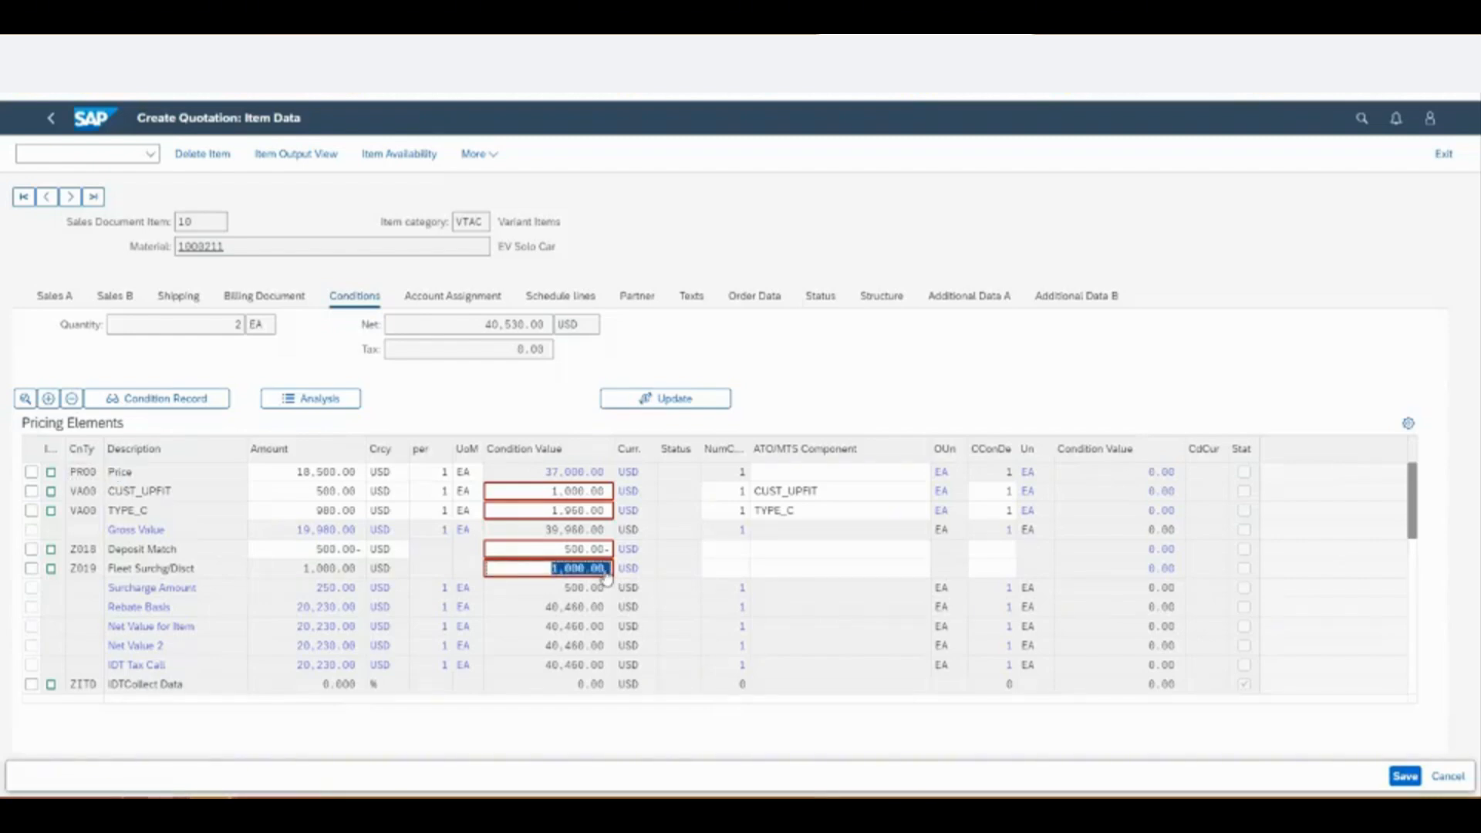
pyautogui.click(604, 571)
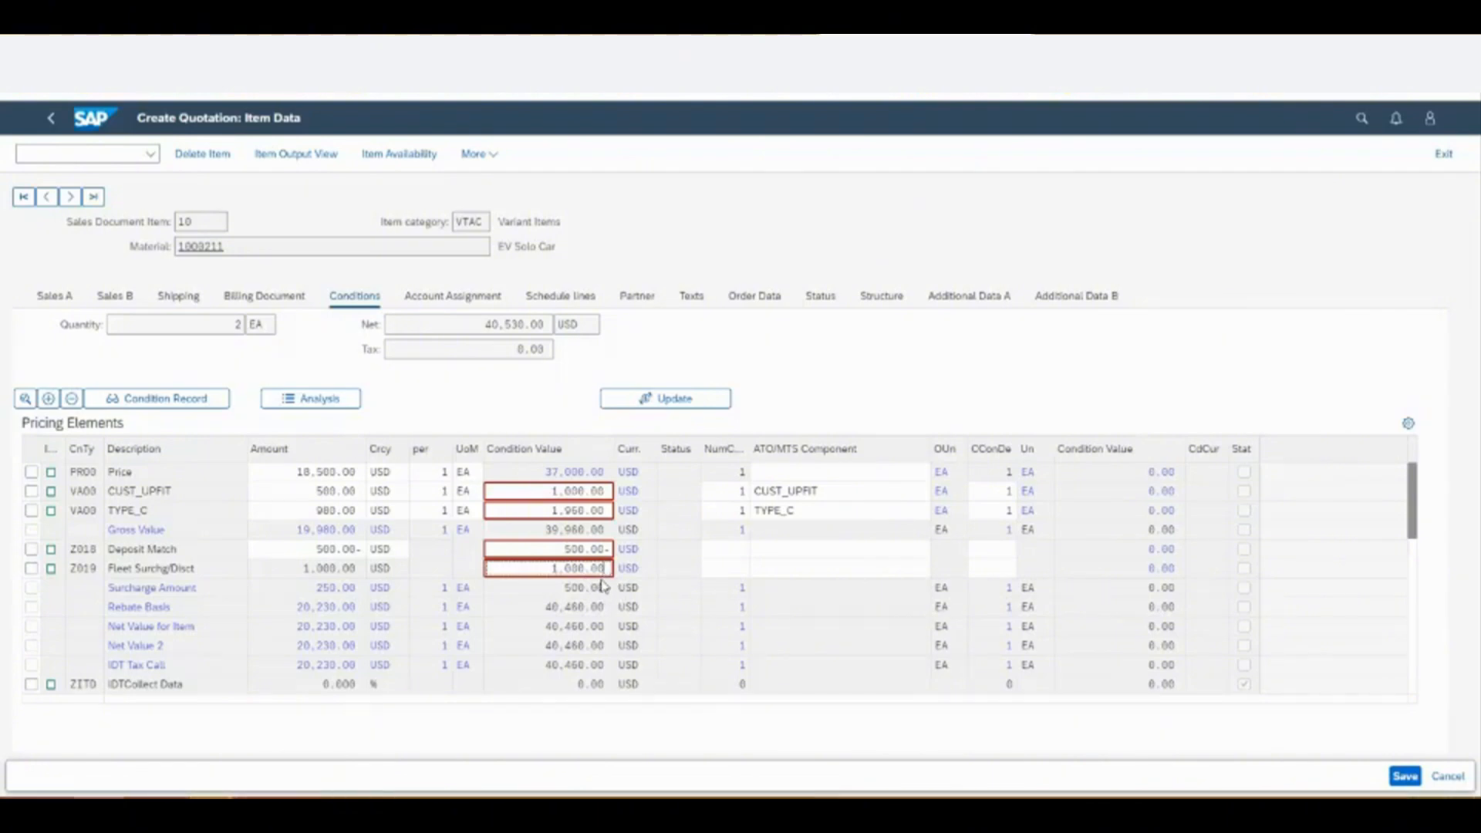
pyautogui.write('-')
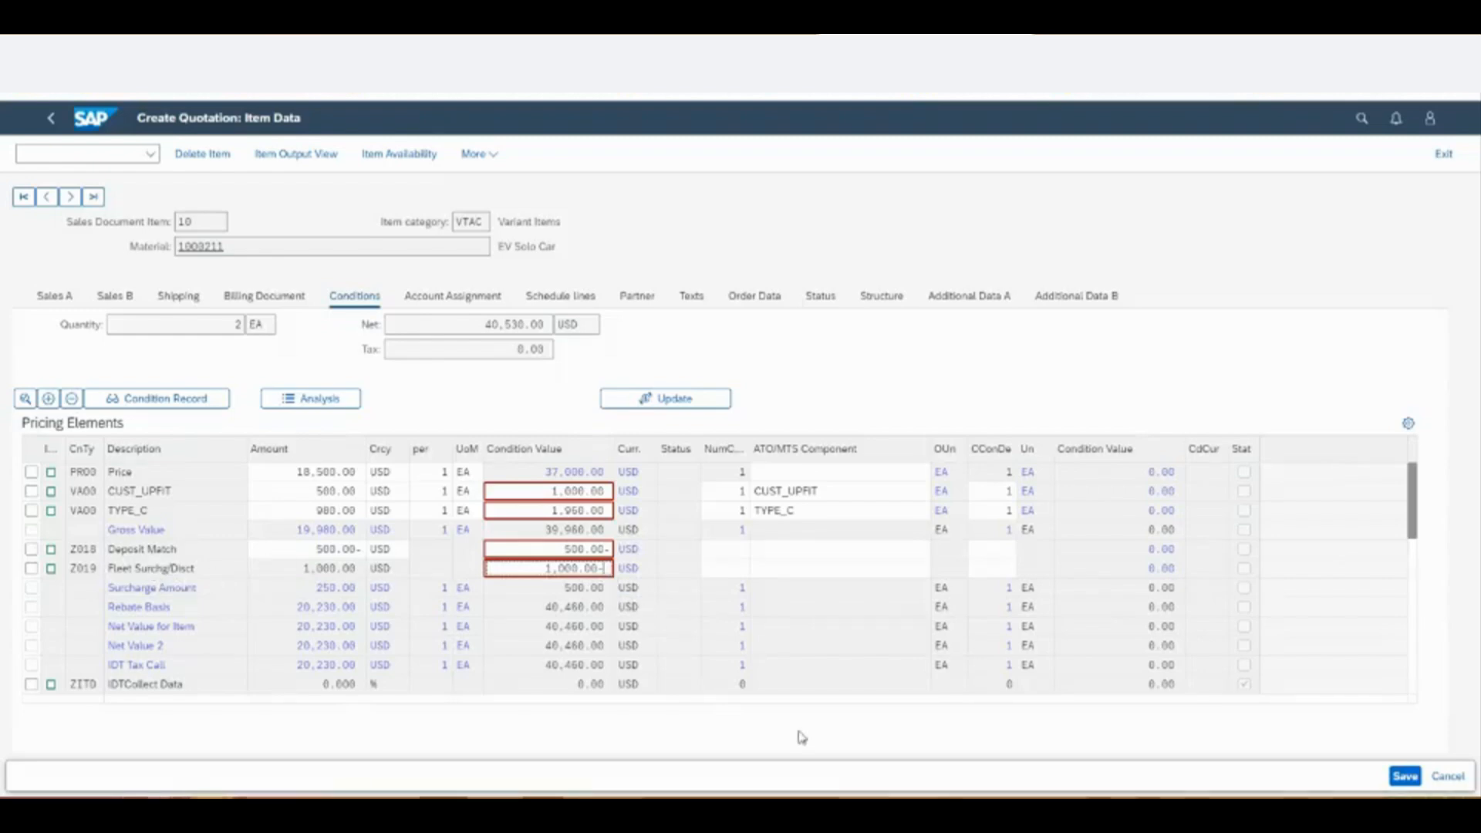
pyautogui.press('Return')
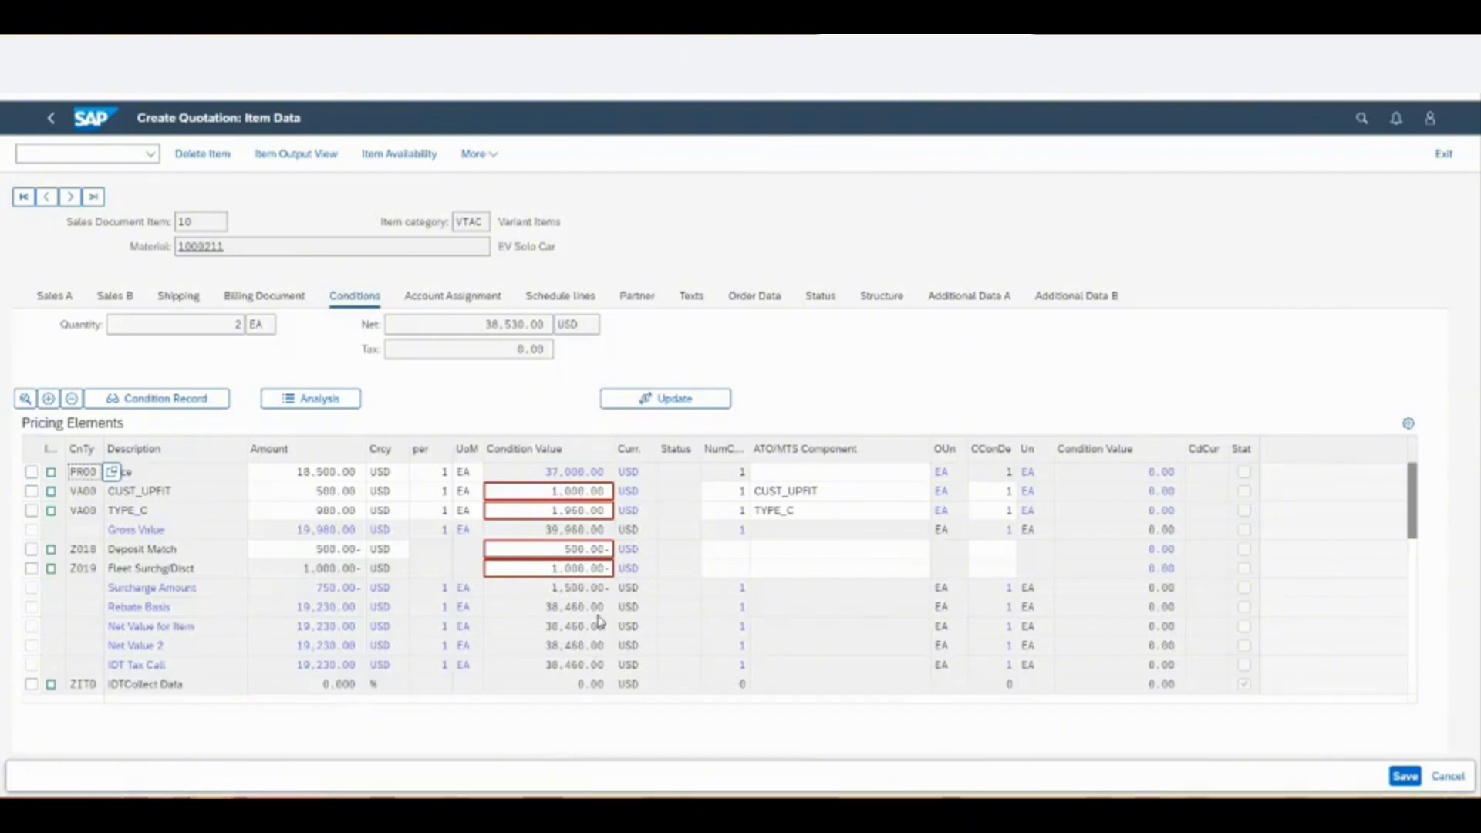
# - Remove the minus sign from the fleet condition value and re-enter it as 1,000.00-
pyautogui.click(608, 570)
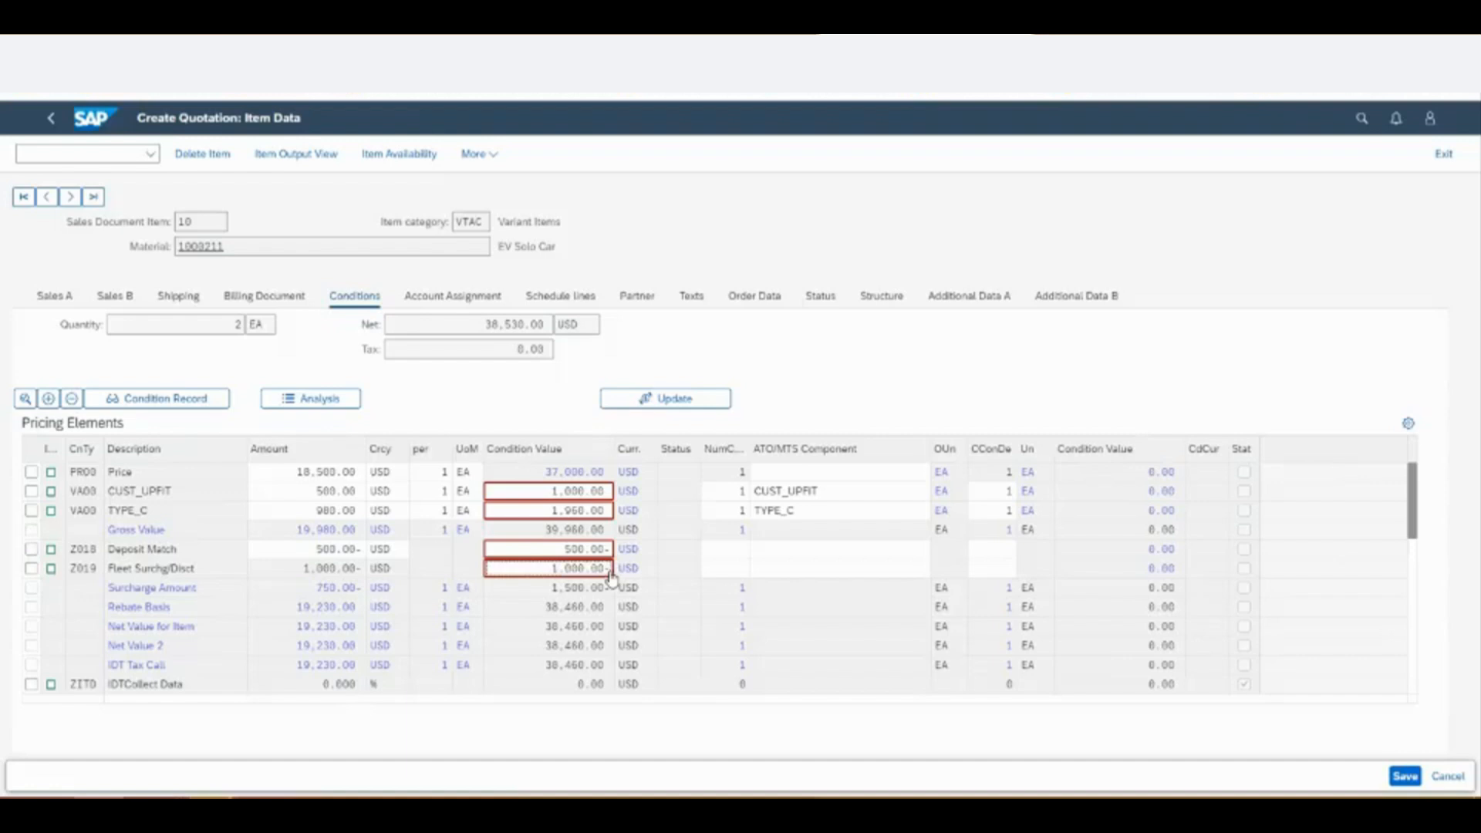
pyautogui.press('BackSpace')
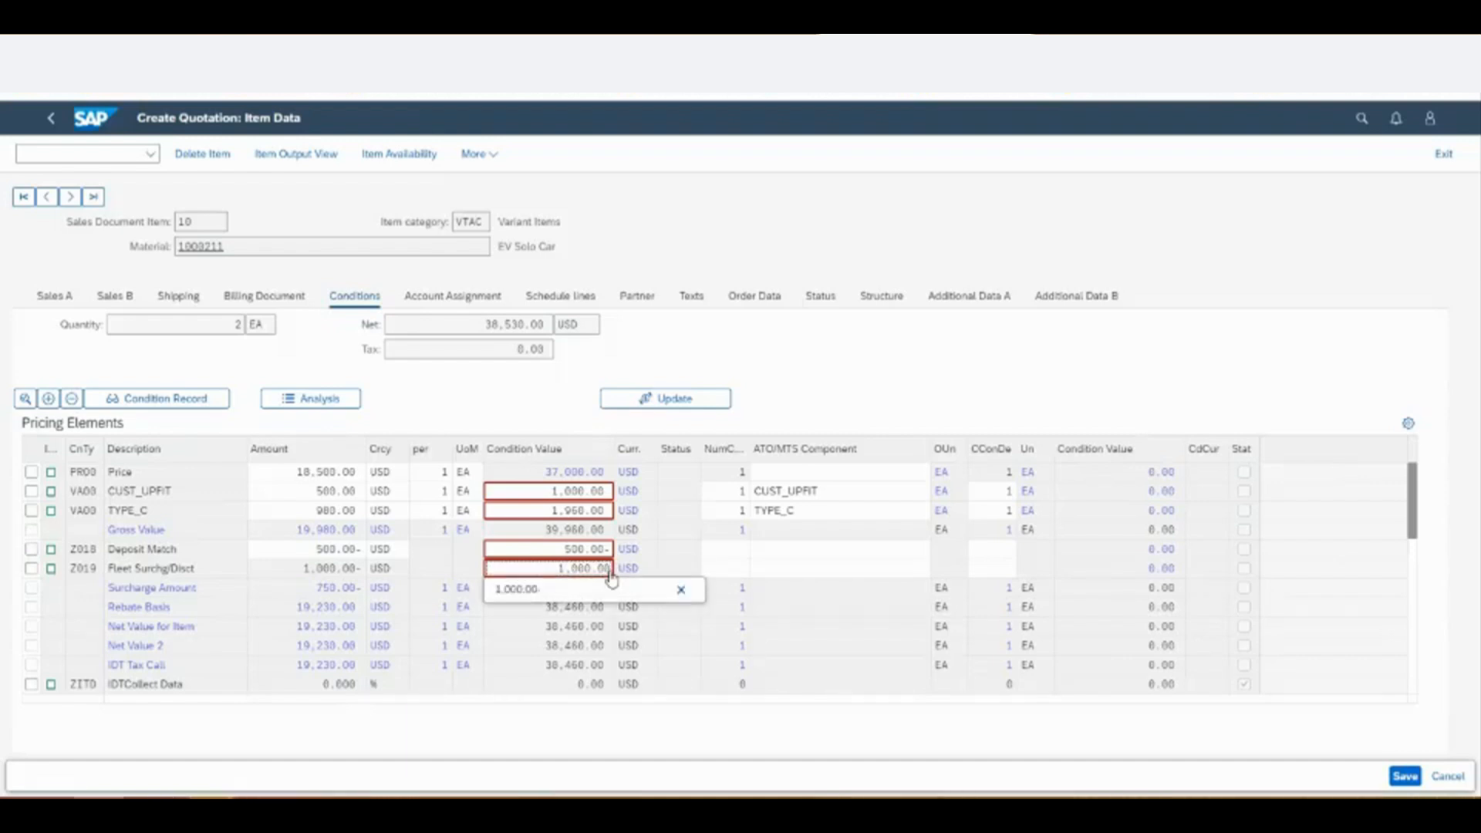
pyautogui.write('-')
pyautogui.press('Return')
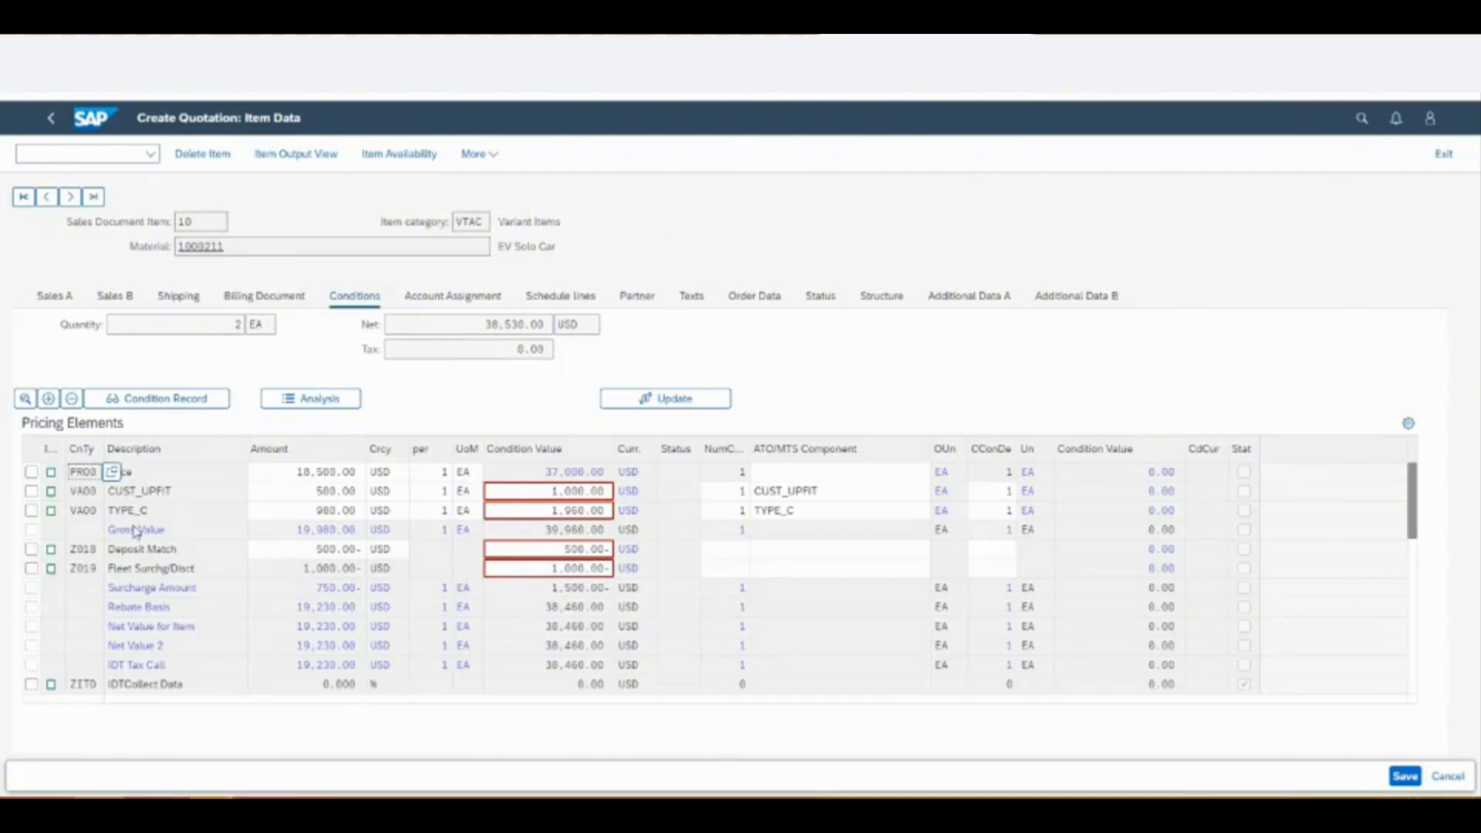
# - Open the item's texts, select Upfitting Instructions and write "Specific upfitting text" in the text editor
pyautogui.click(691, 297)
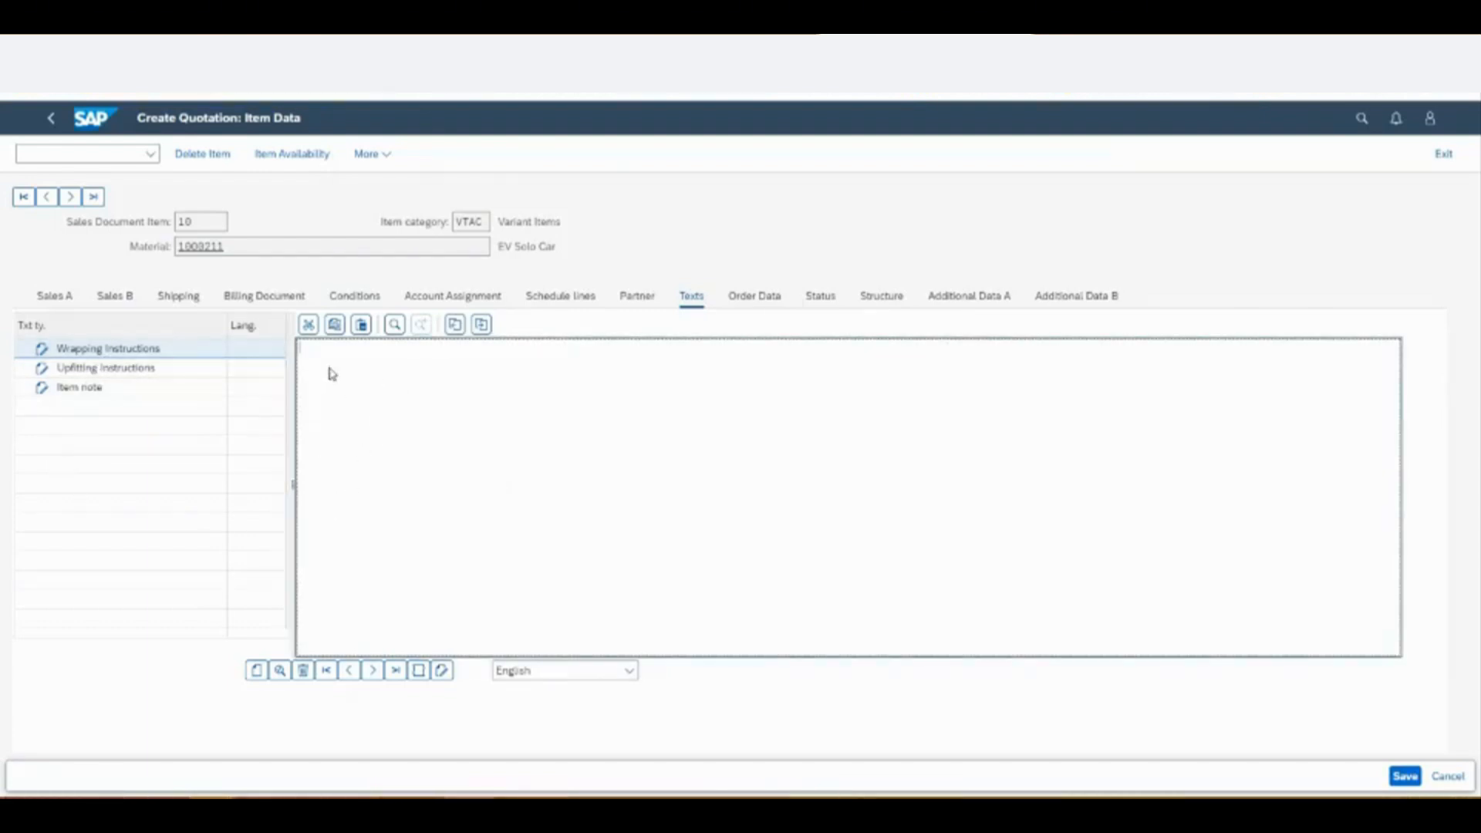
pyautogui.click(113, 371)
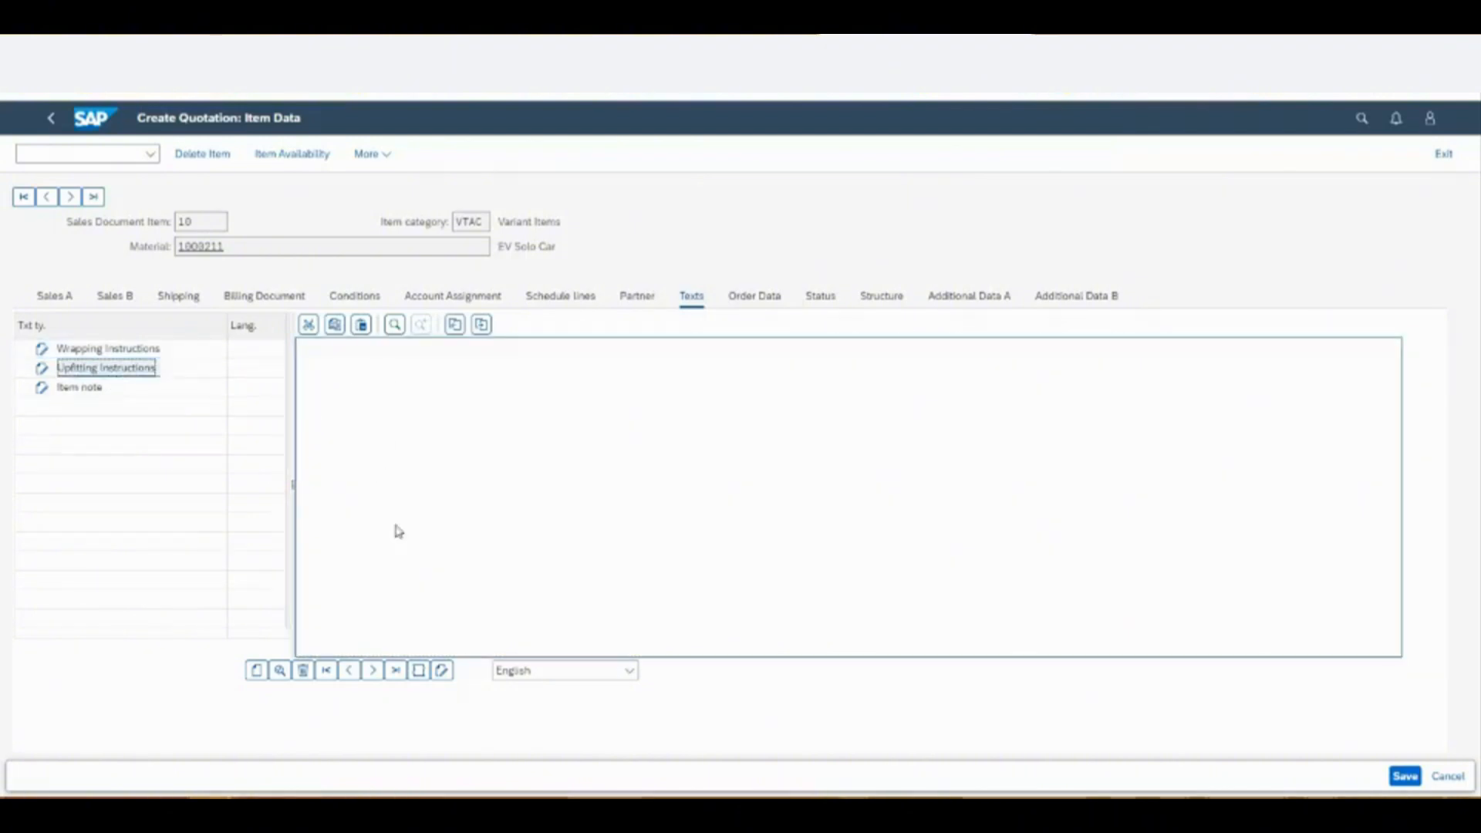
pyautogui.click(377, 356)
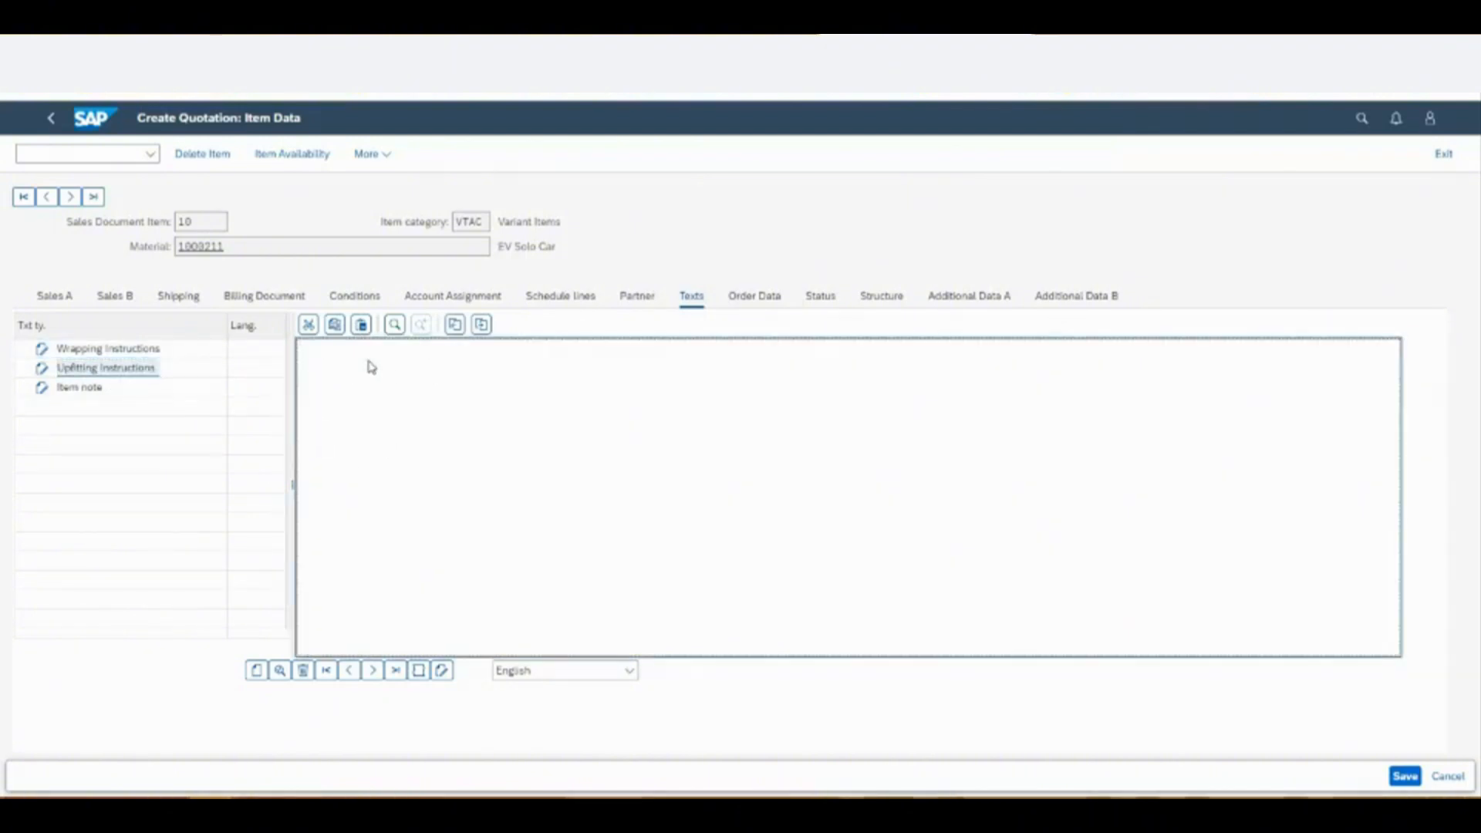
pyautogui.write('Speci')
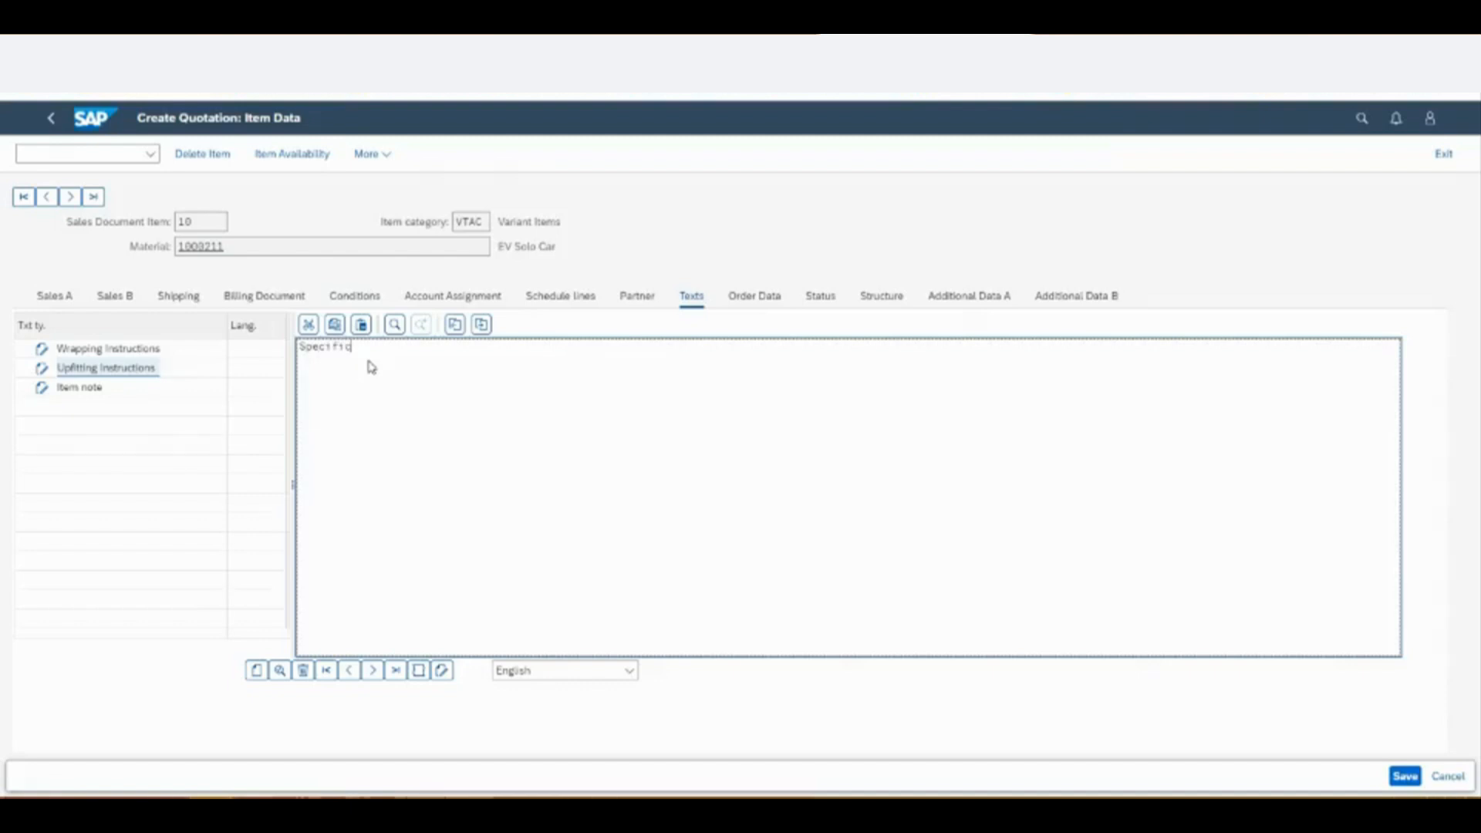
pyautogui.write('fic upfitting text')
# - Switch between the Wrapping Instructions and Upfitting Instructions texts to check which one holds the entered text
pyautogui.click(145, 352)
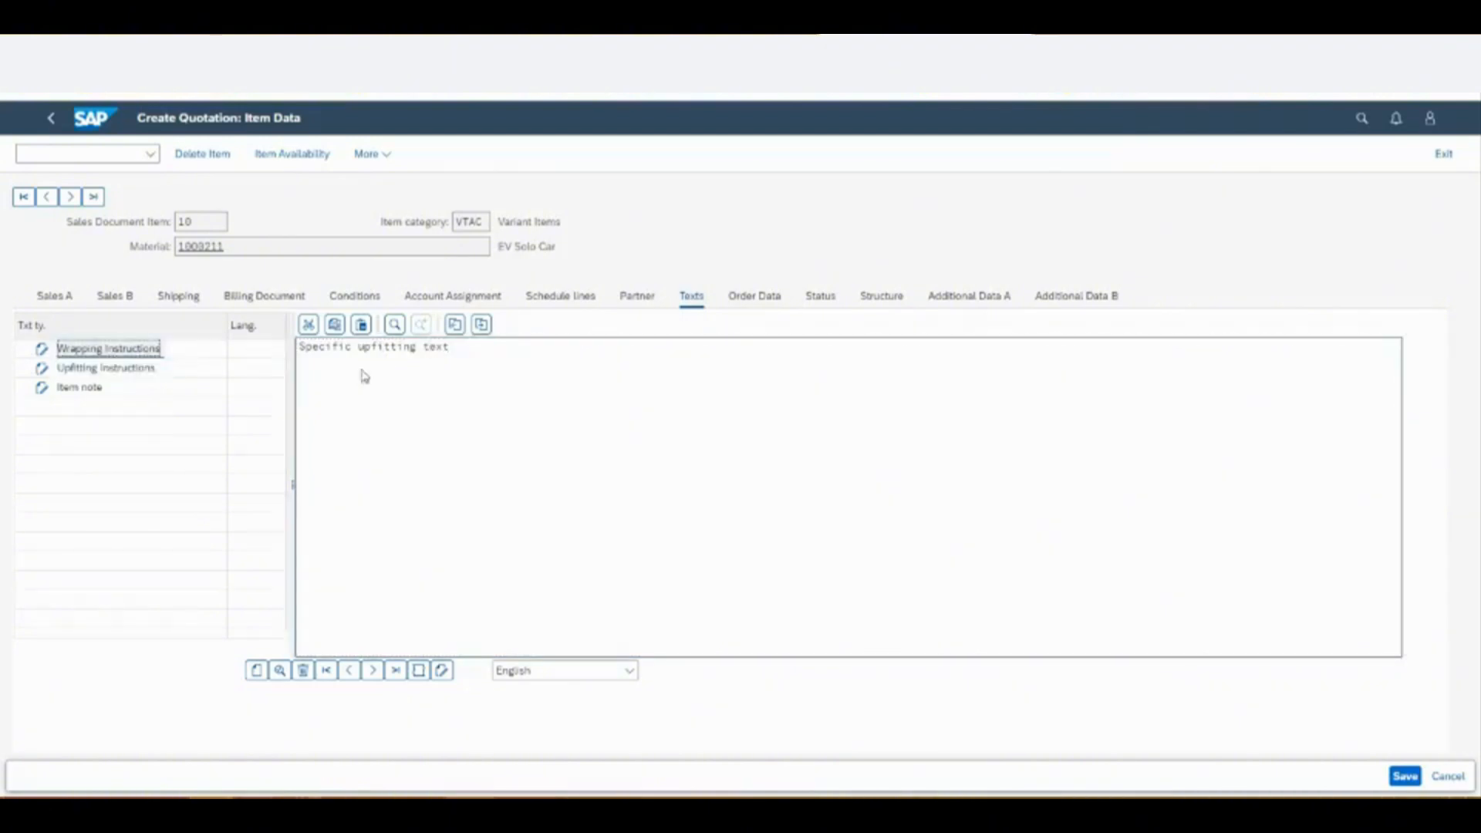
pyautogui.click(374, 382)
pyautogui.click(122, 369)
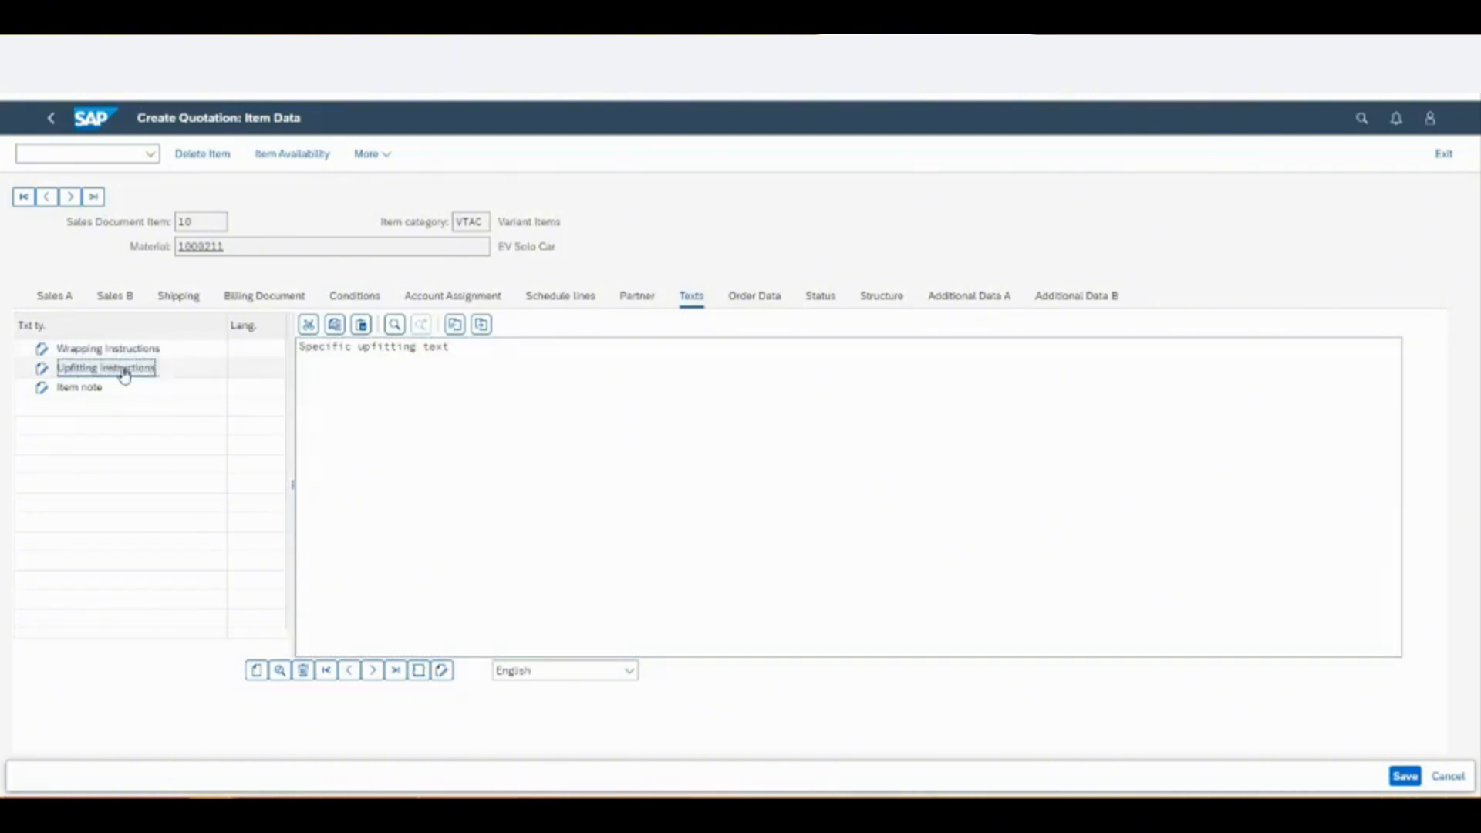
pyautogui.click(129, 350)
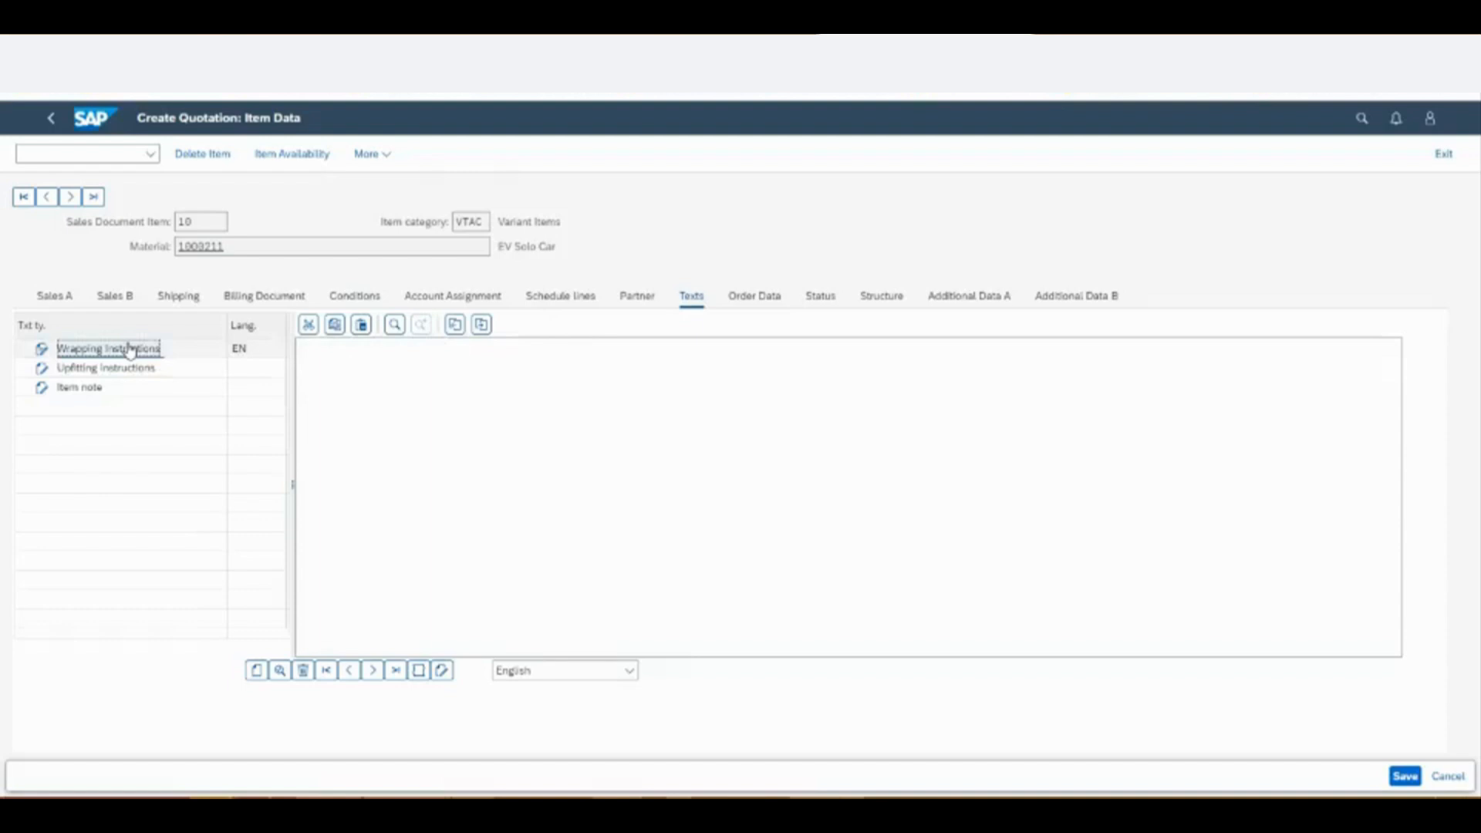
pyautogui.click(128, 371)
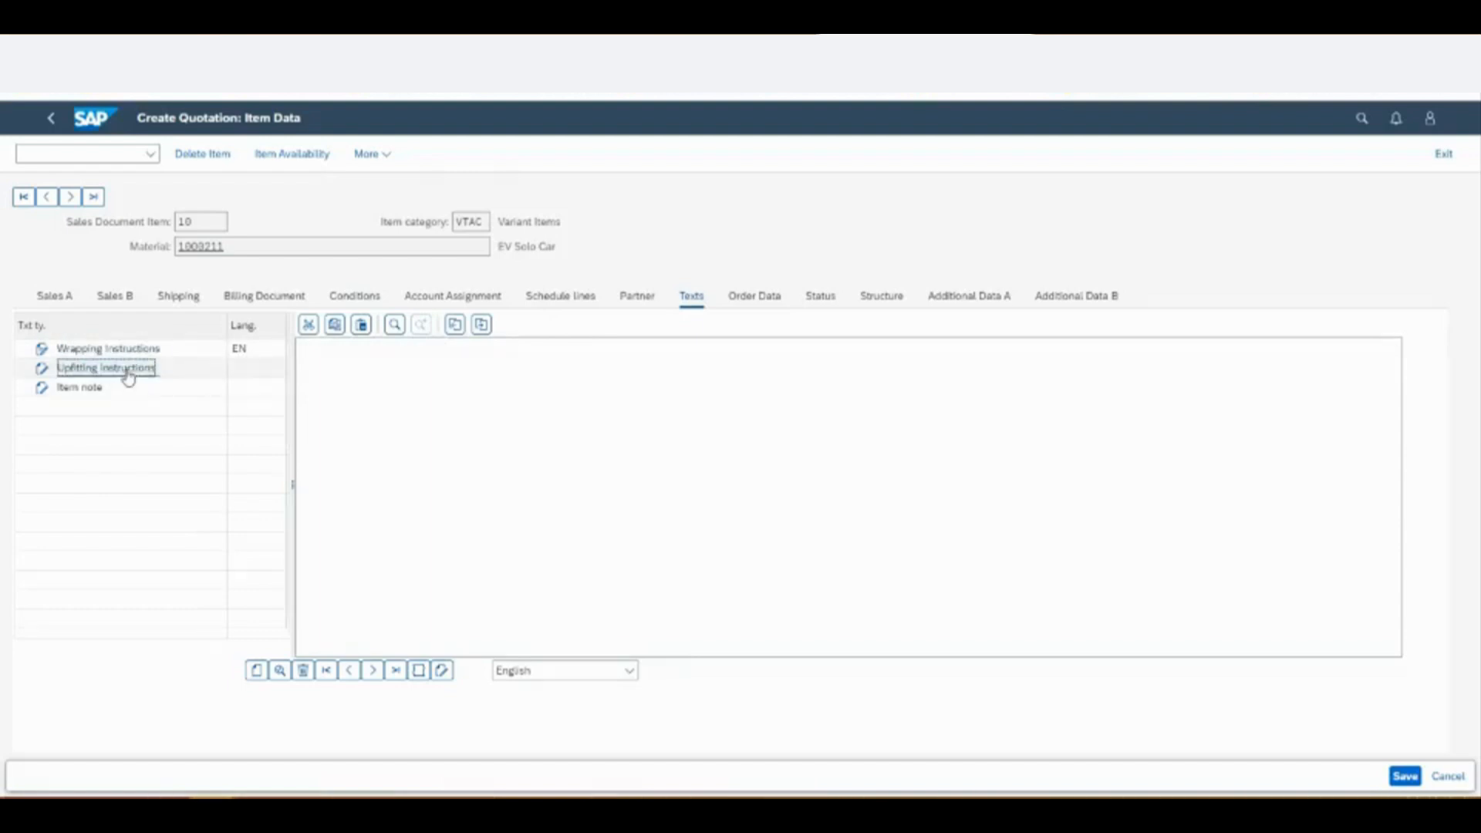
pyautogui.doubleClick(128, 372)
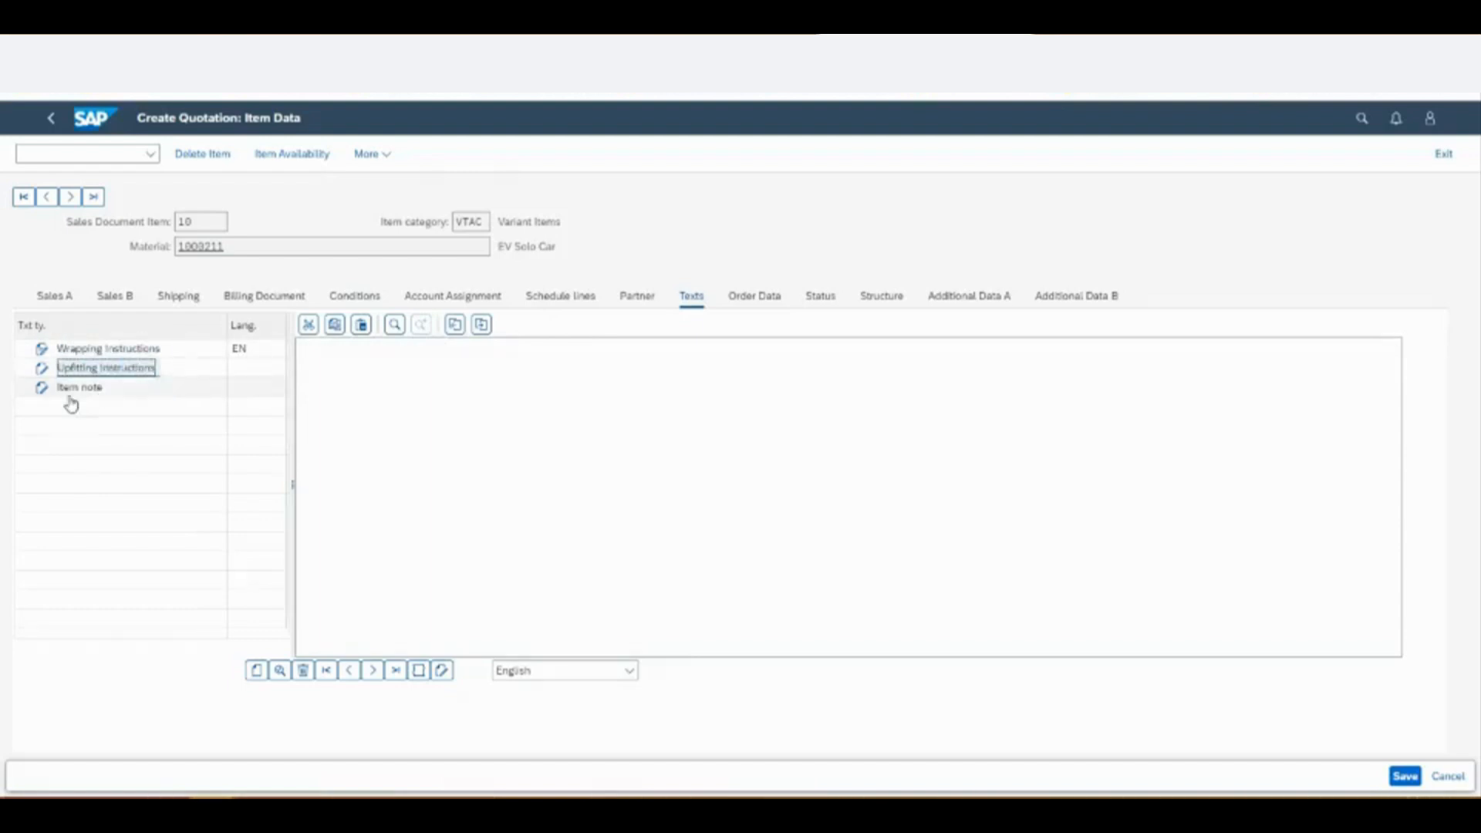
# - Load the Wrapping Instructions text and replace the word "upfitting" so that it reads "Specific wrapping text"
pyautogui.doubleClick(107, 355)
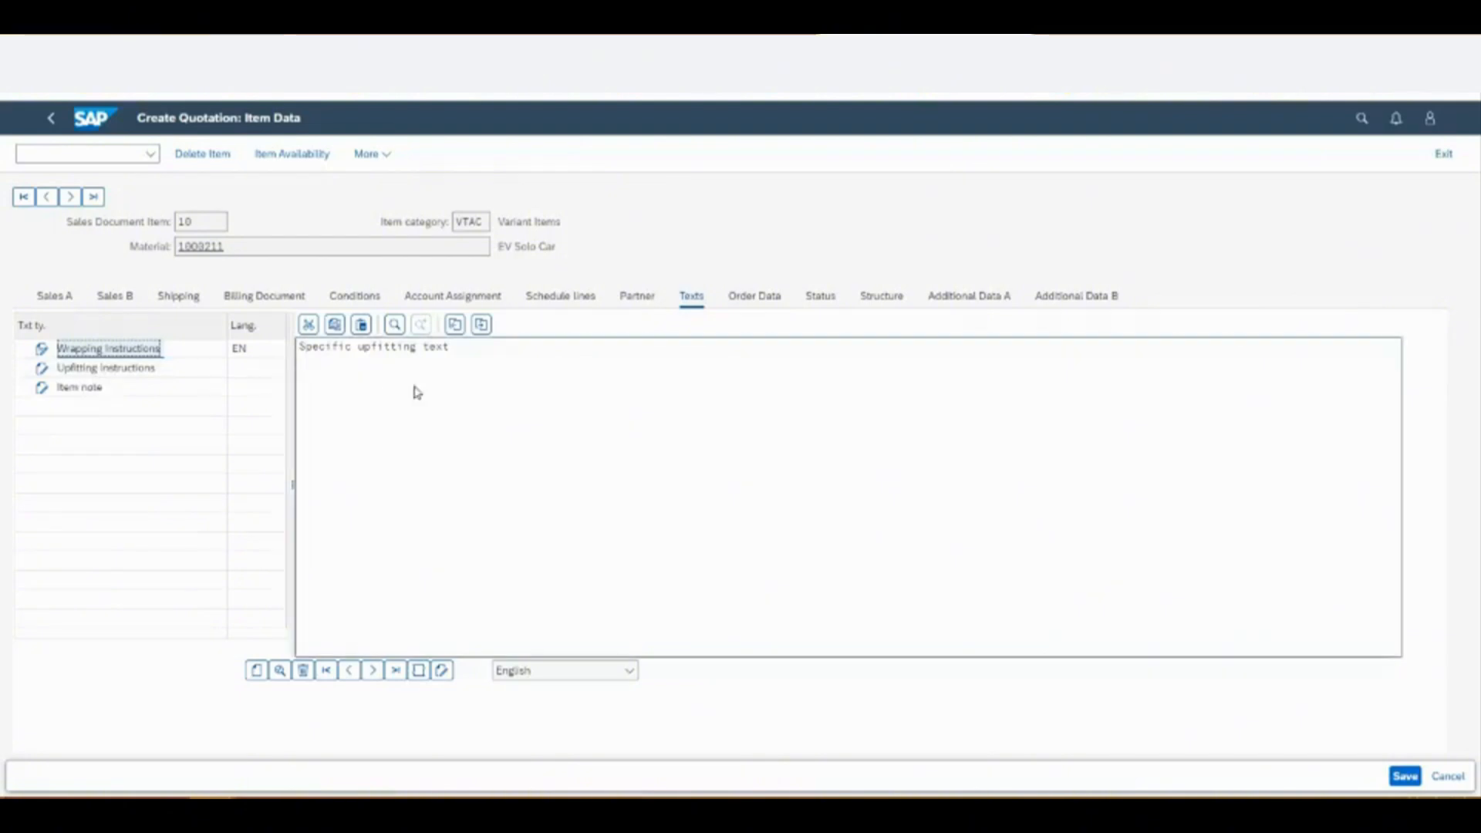
pyautogui.click(443, 359)
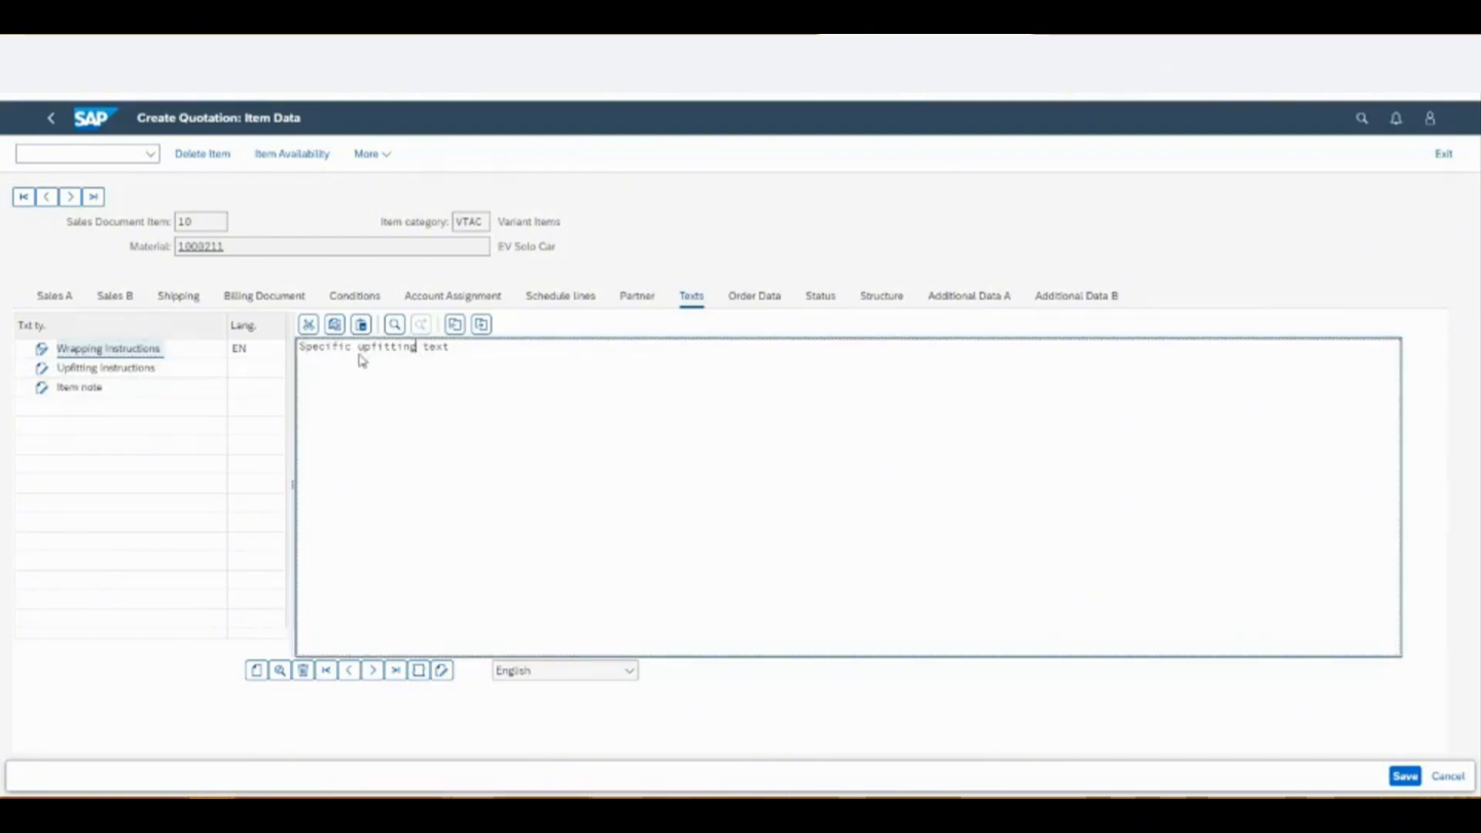
pyautogui.moveTo(358, 357); pyautogui.dragTo(425, 355)
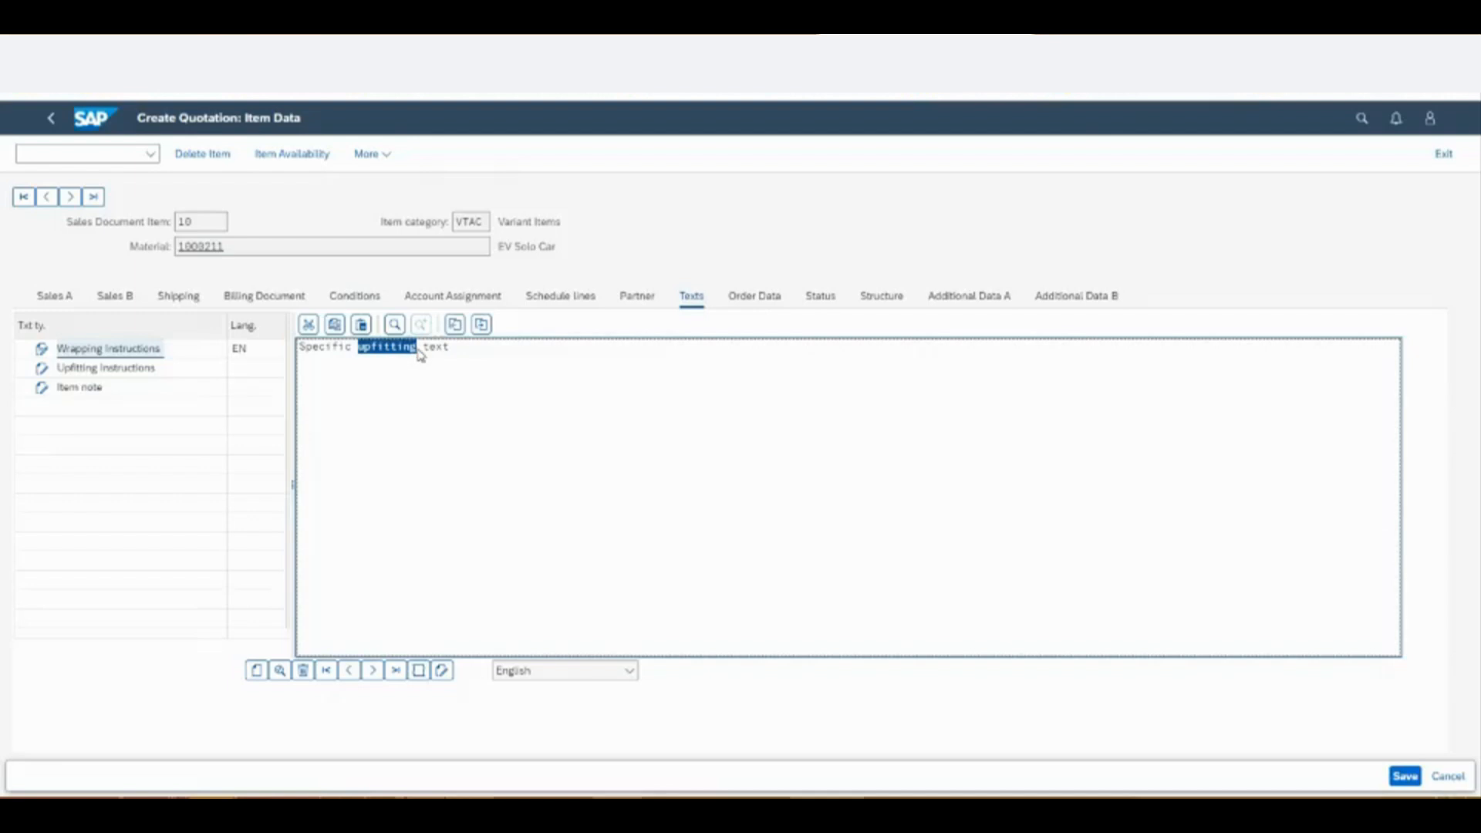
pyautogui.write('wrapping')
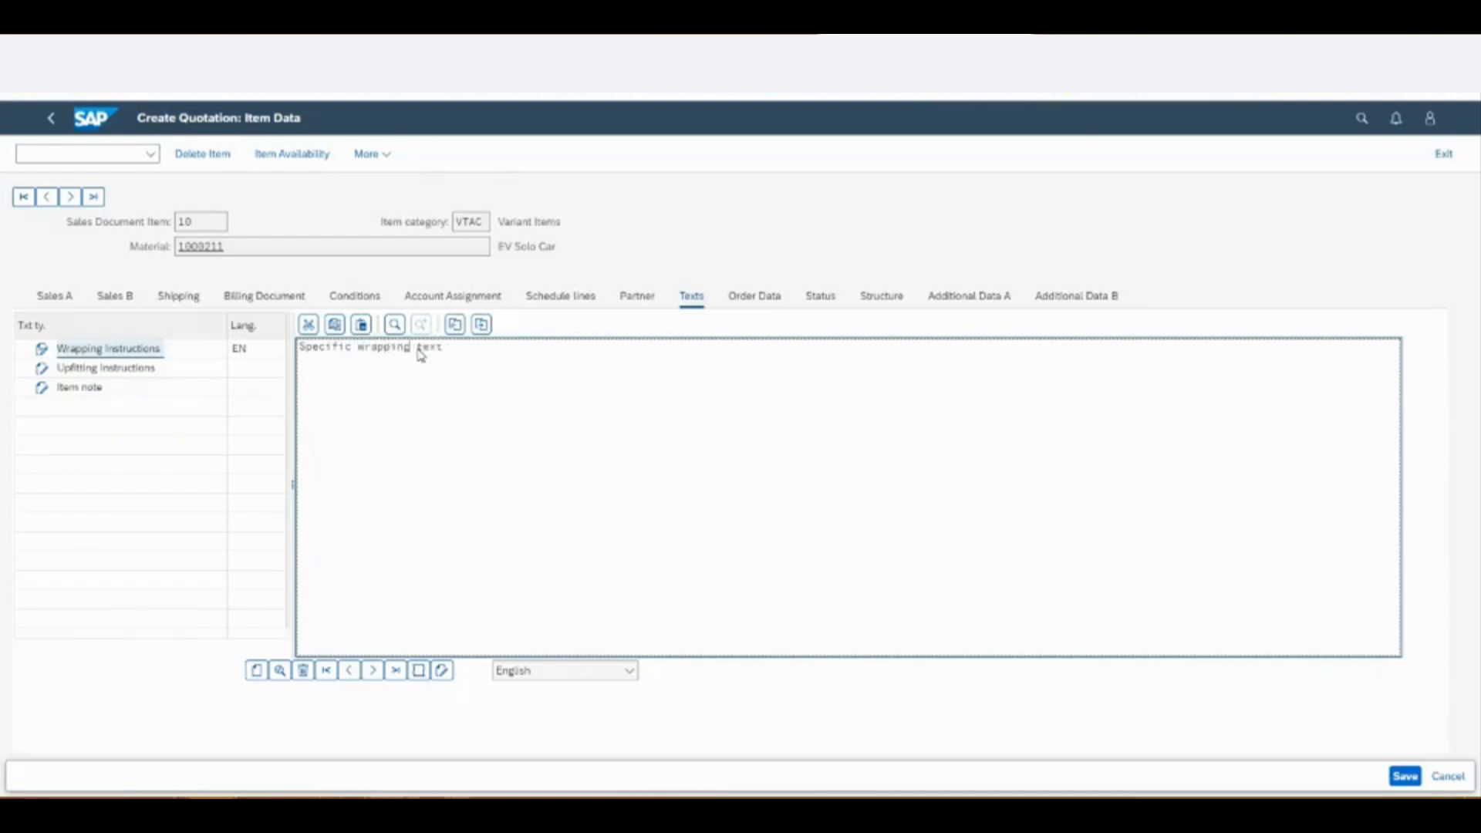
pyautogui.press('Return')
# - Load the Upfitting Instructions text and enter "Upfitting" followed by a line break
pyautogui.doubleClick(149, 368)
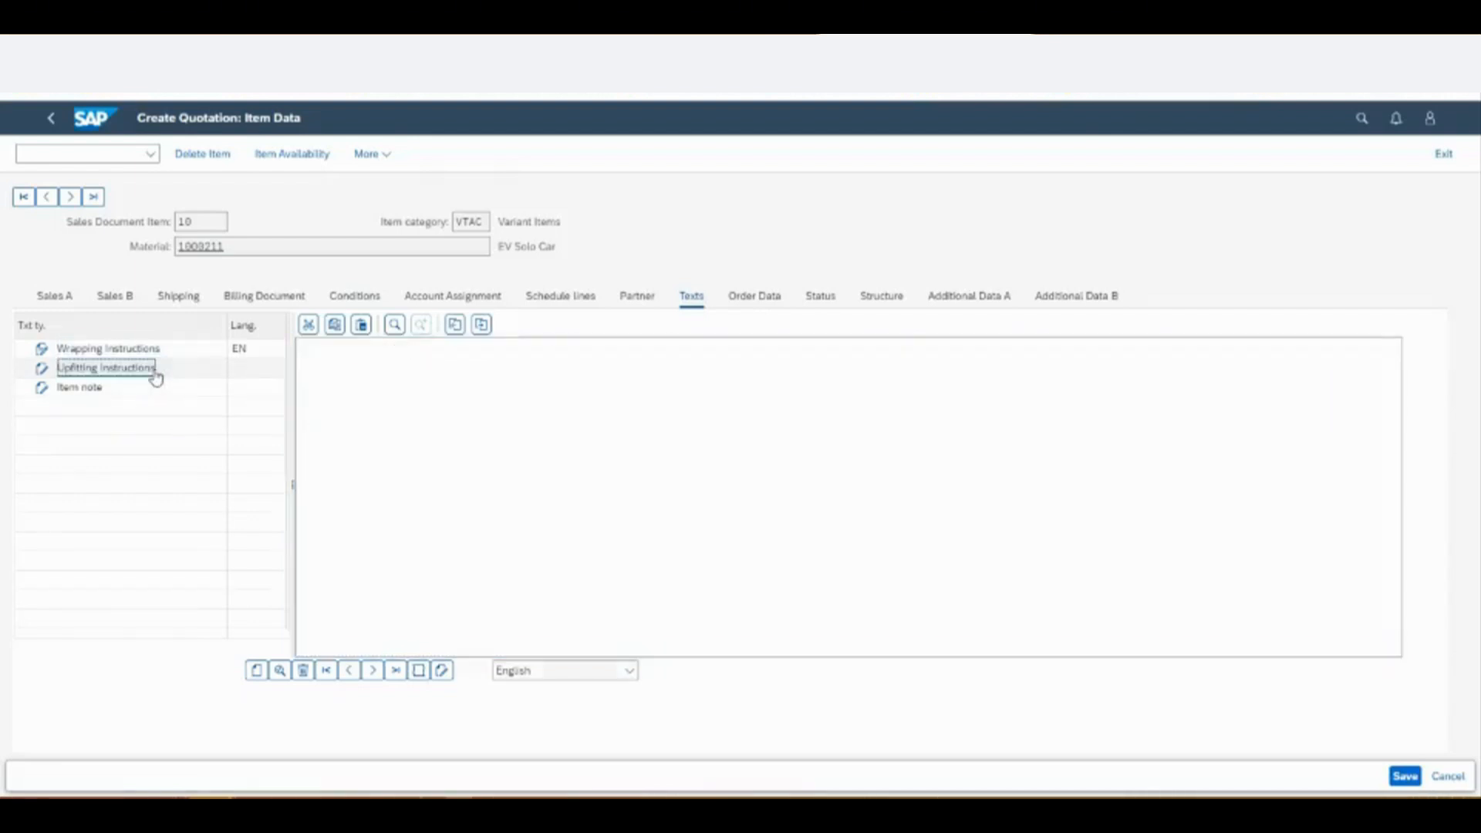
pyautogui.write('Up')
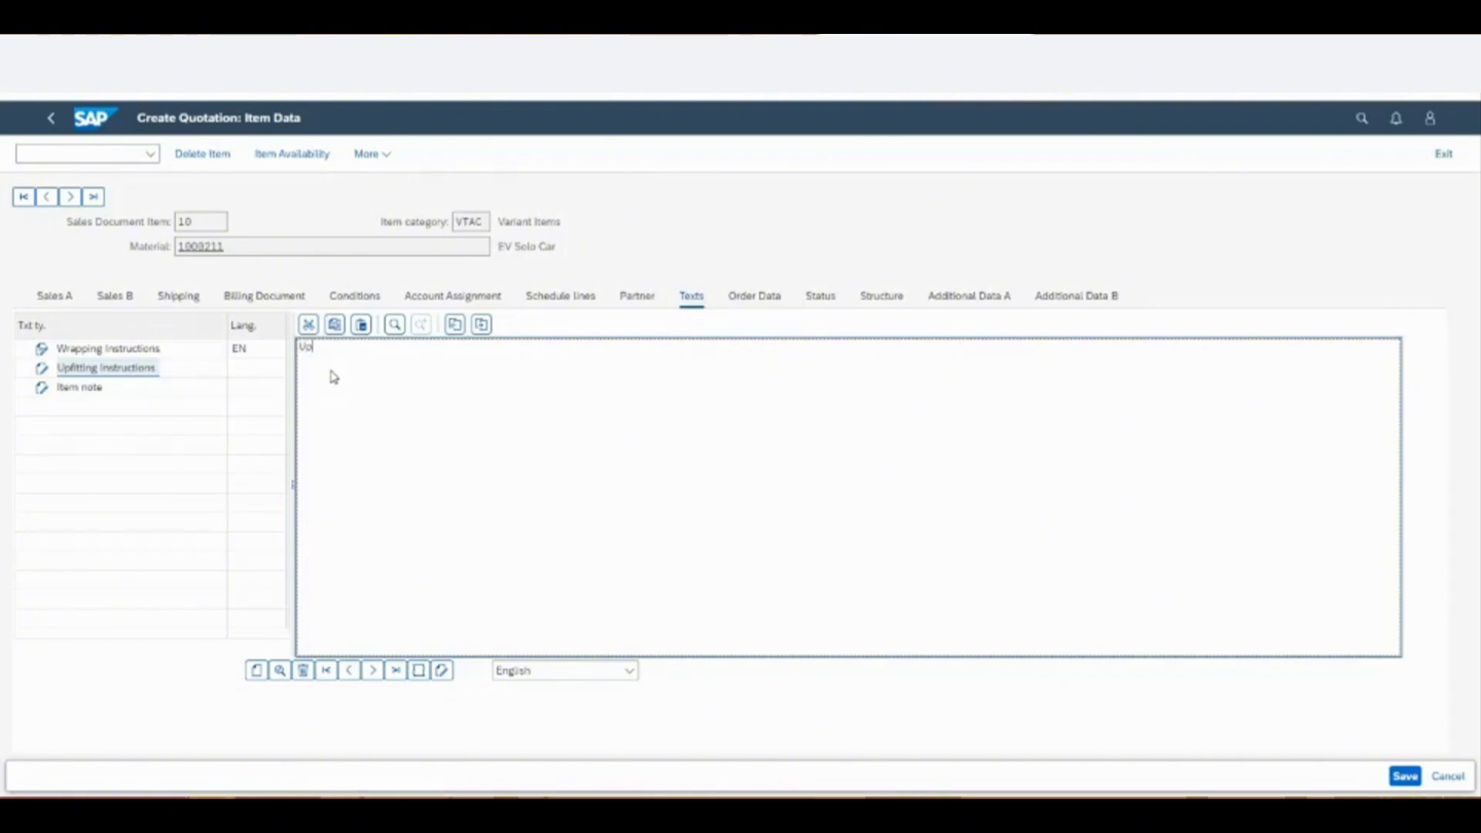
pyautogui.write('fitting')
pyautogui.press('Return')
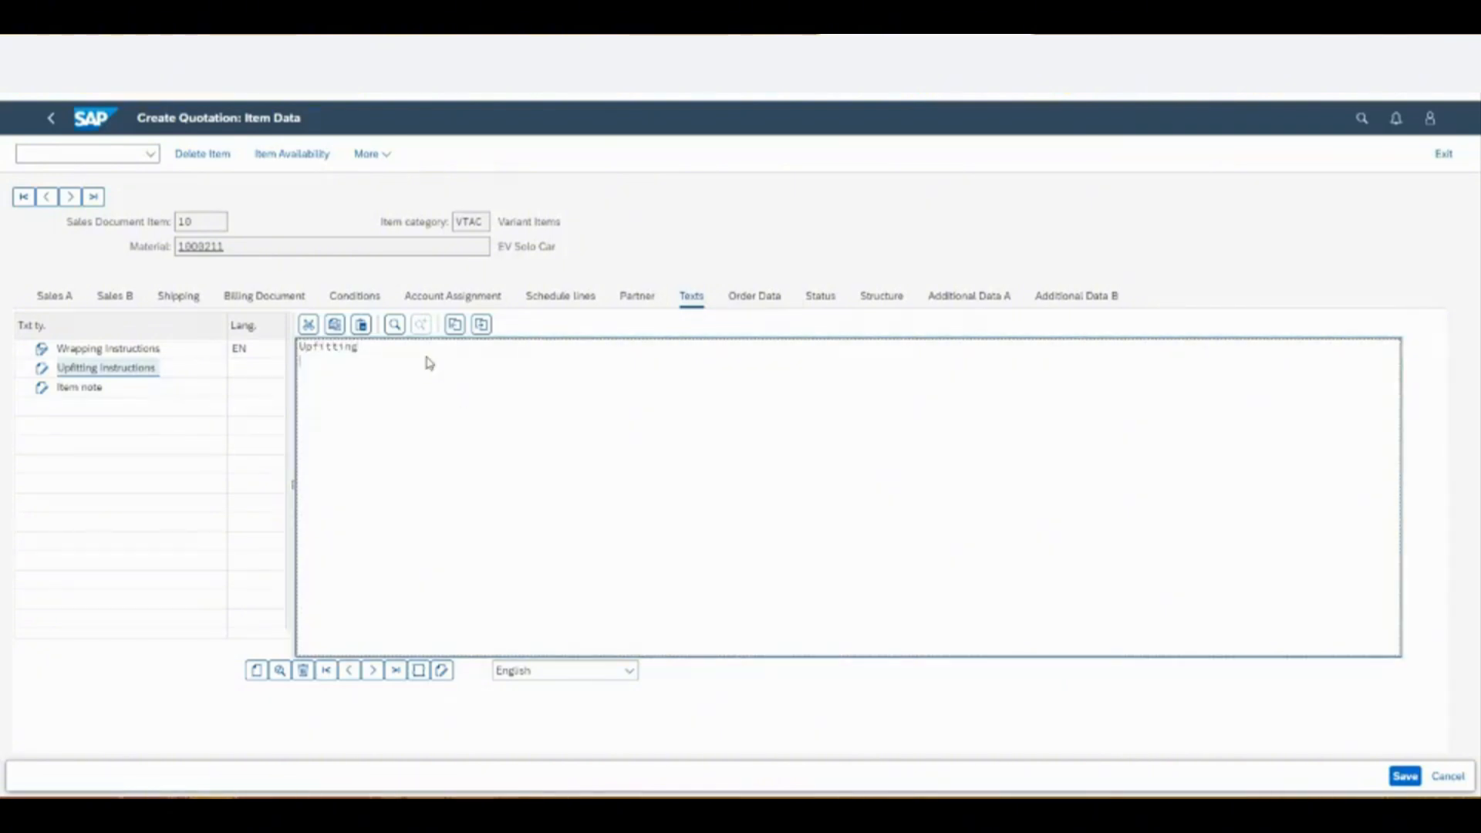
# - Complete the Upfitting Instructions text with the word "instructions" and return to the quotation overview
pyautogui.write('instructions')
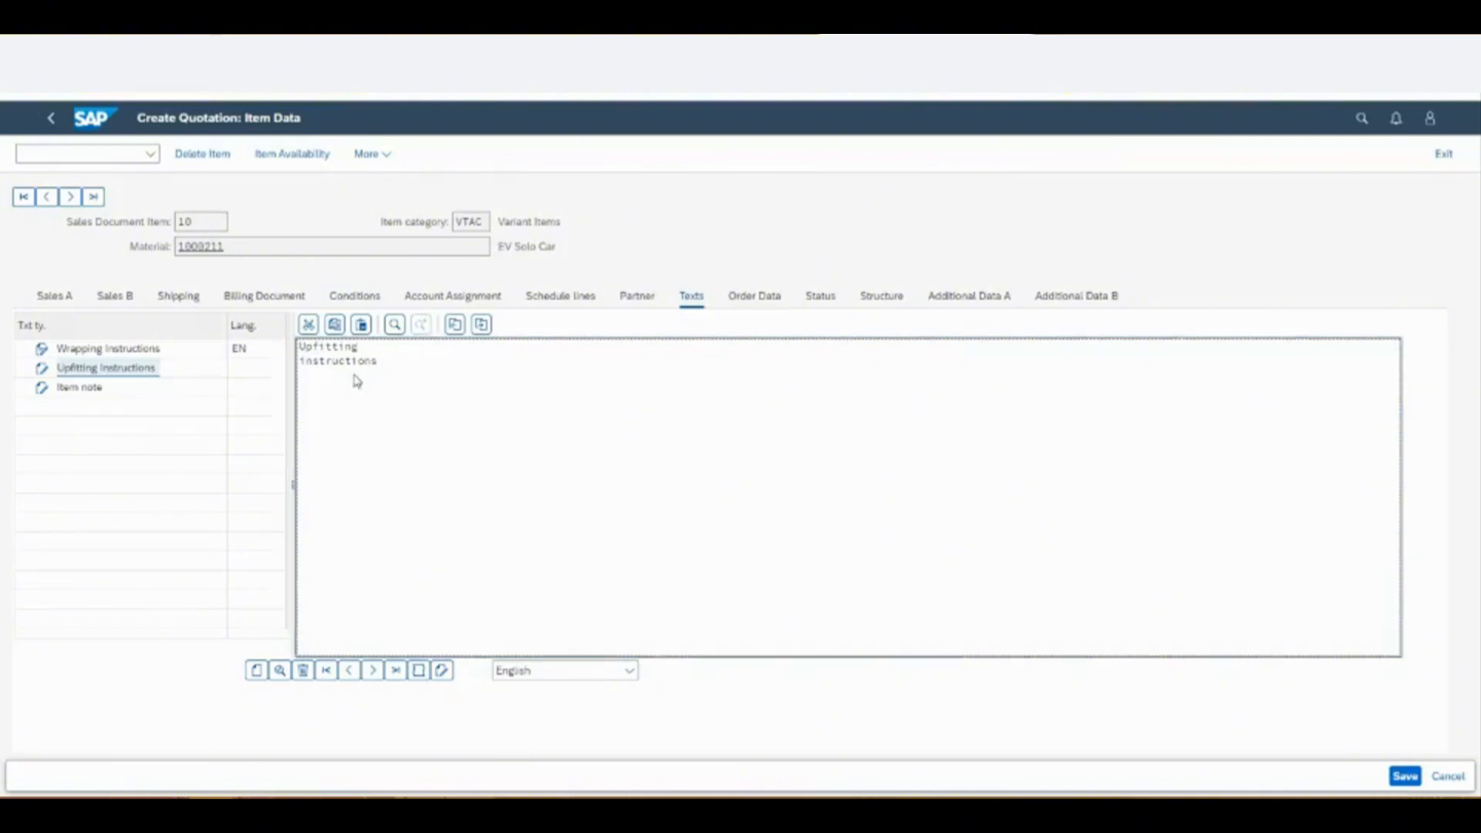
pyautogui.click(50, 117)
pyautogui.click(908, 542)
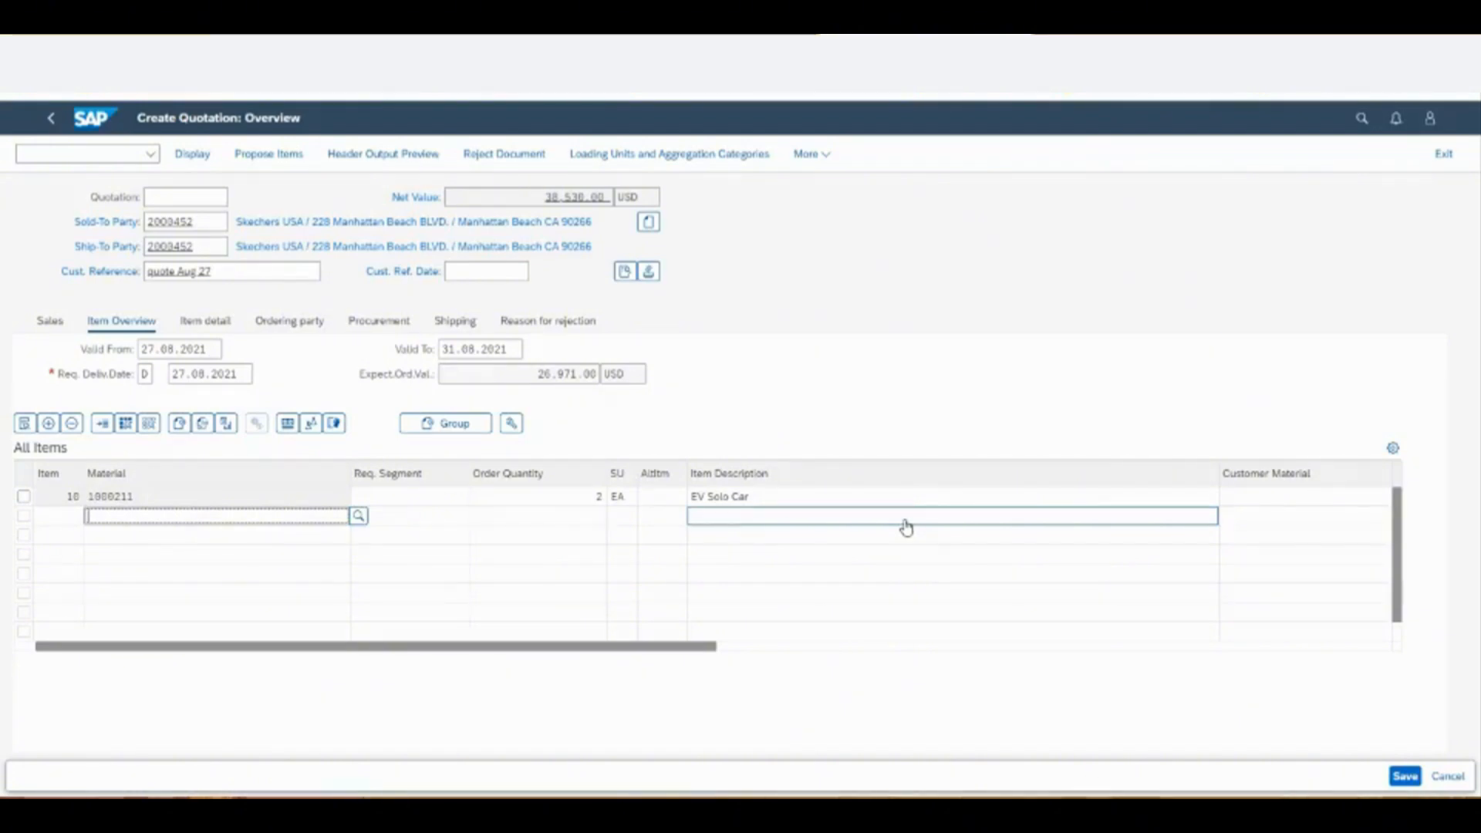
# - Select the EV Solo Car item, save the quotation and close the confirmation message
pyautogui.click(24, 496)
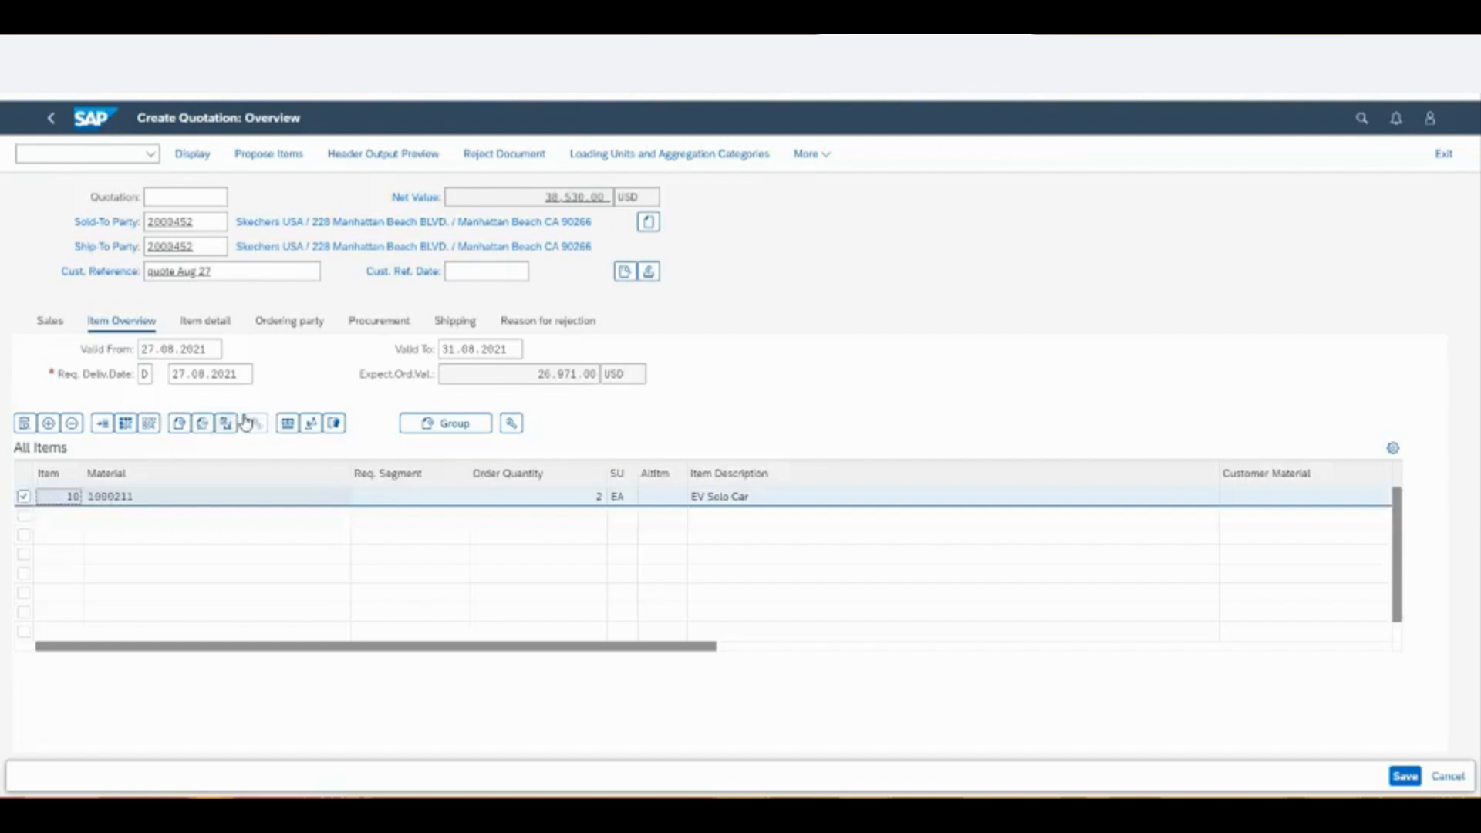
pyautogui.click(285, 423)
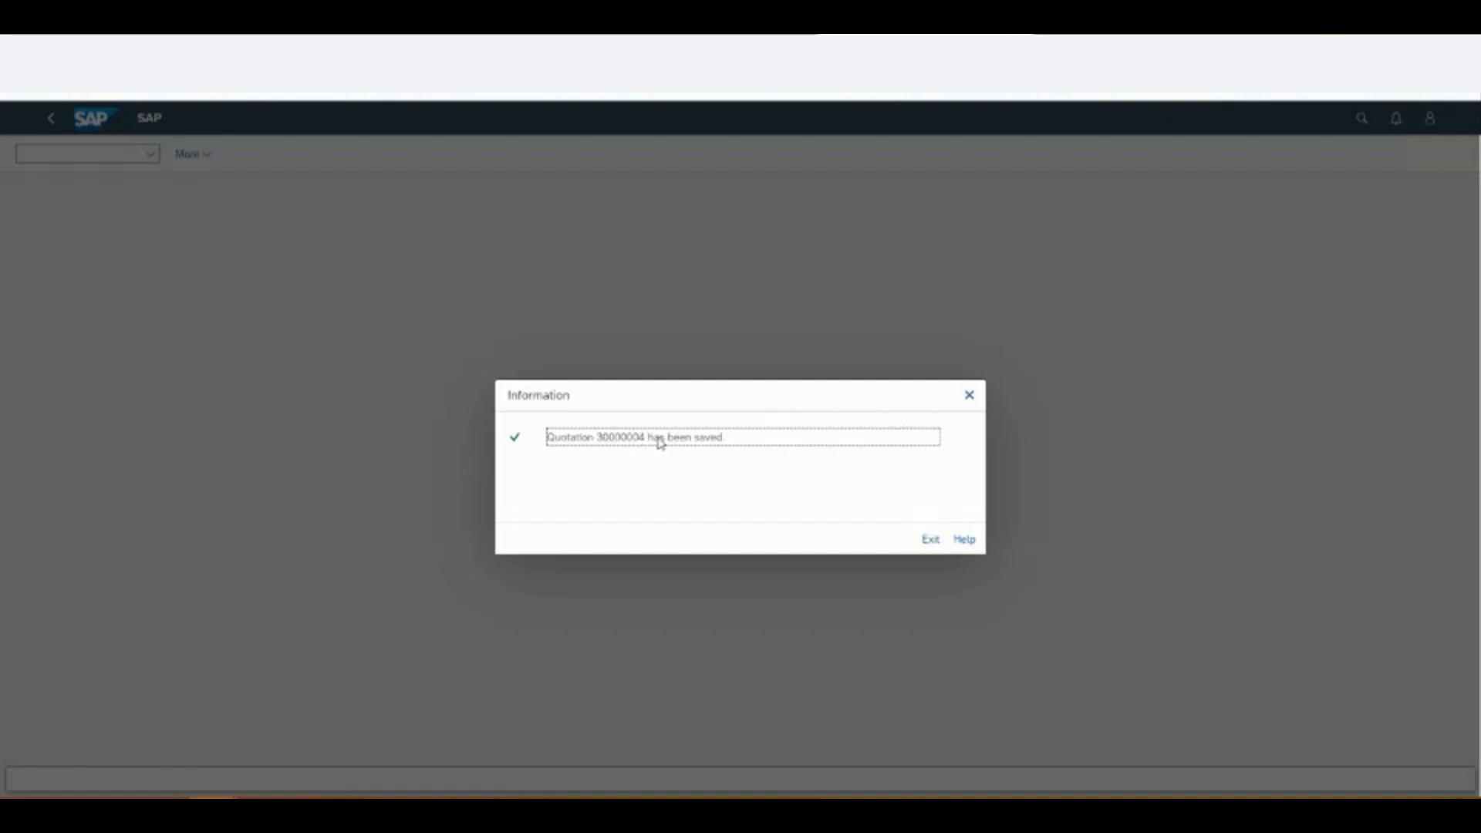
pyautogui.click(931, 540)
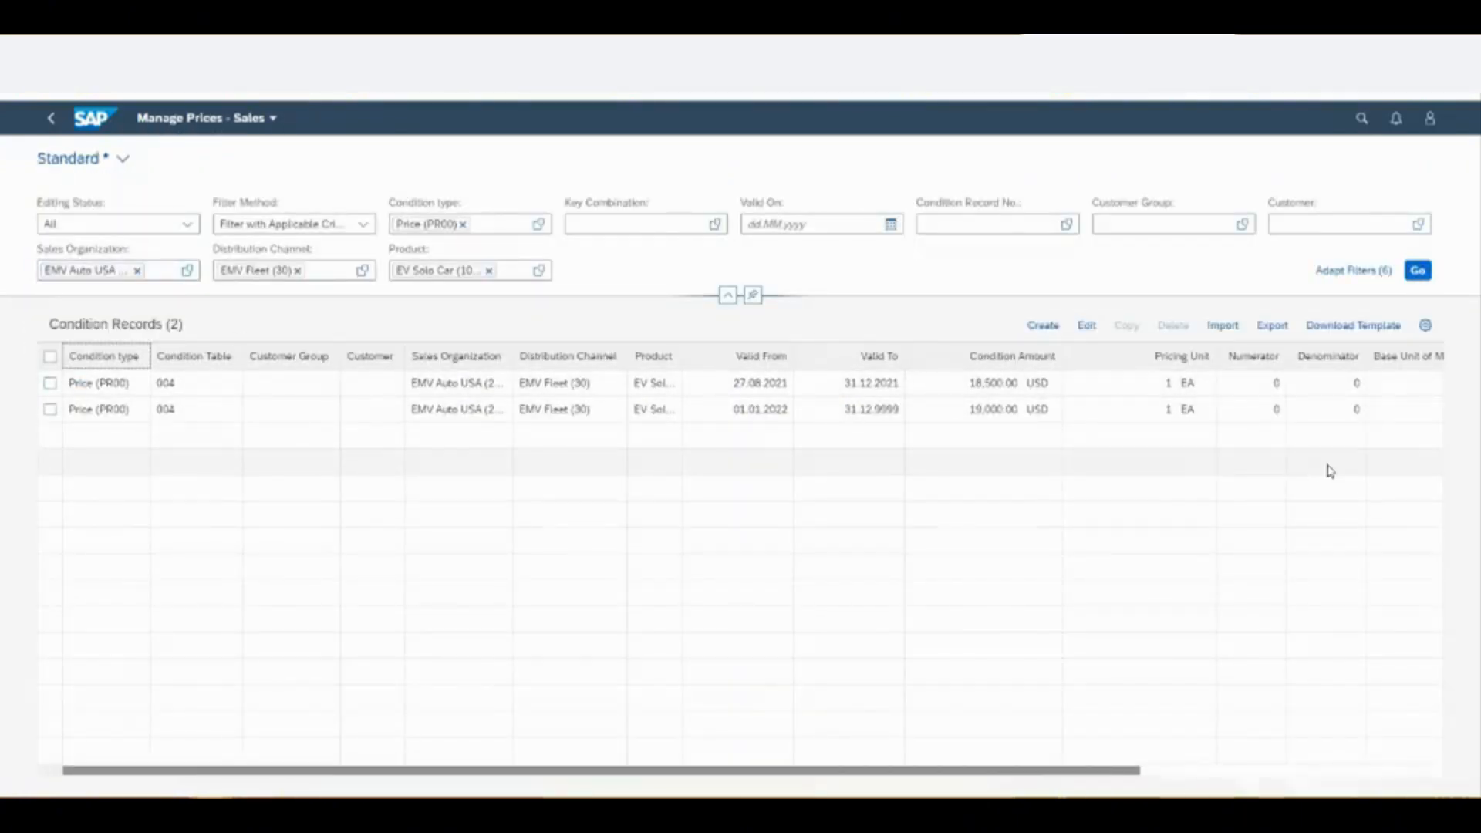
pyautogui.click(464, 225)
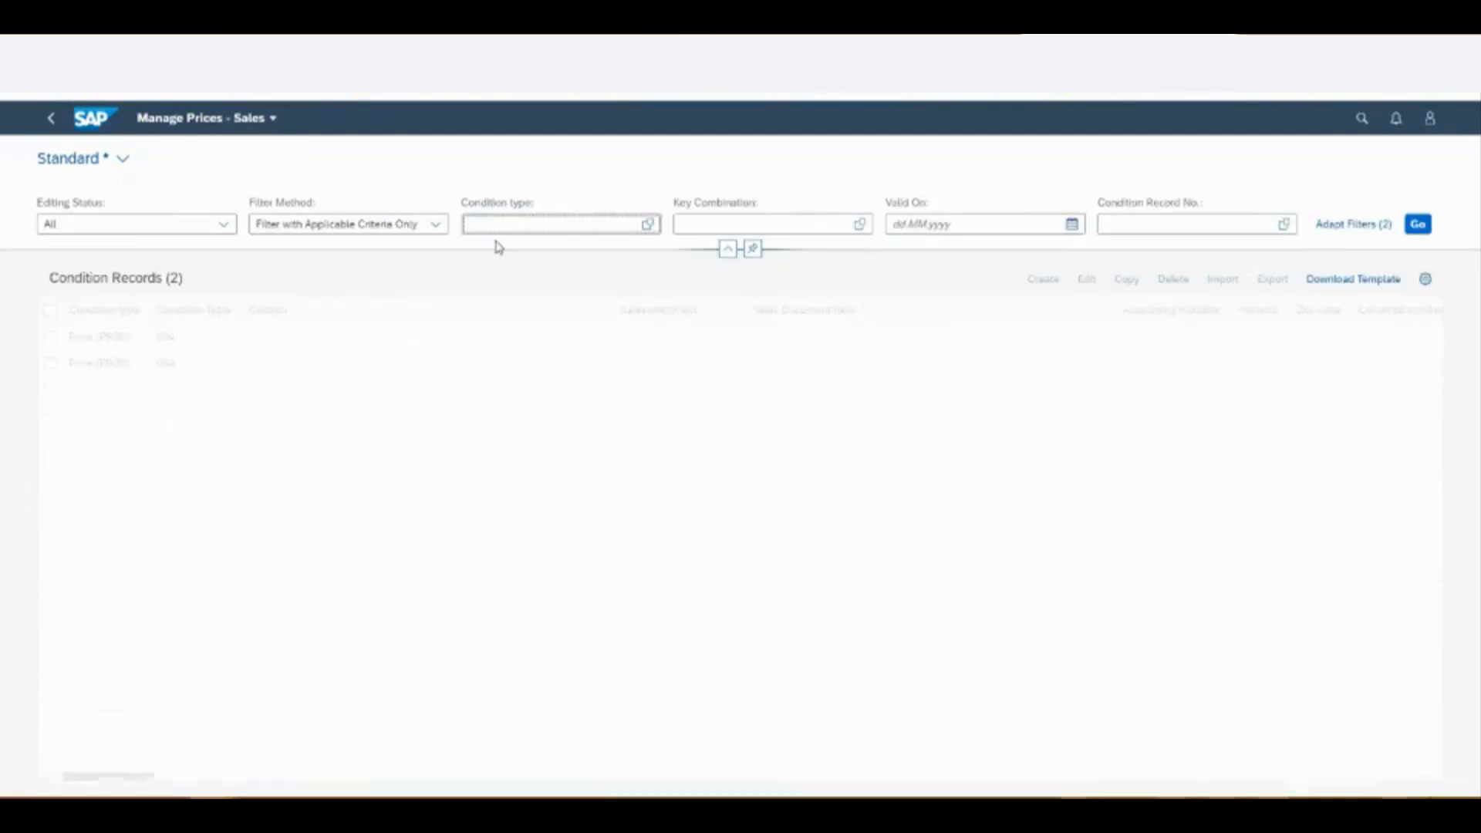
pyautogui.write('pr')
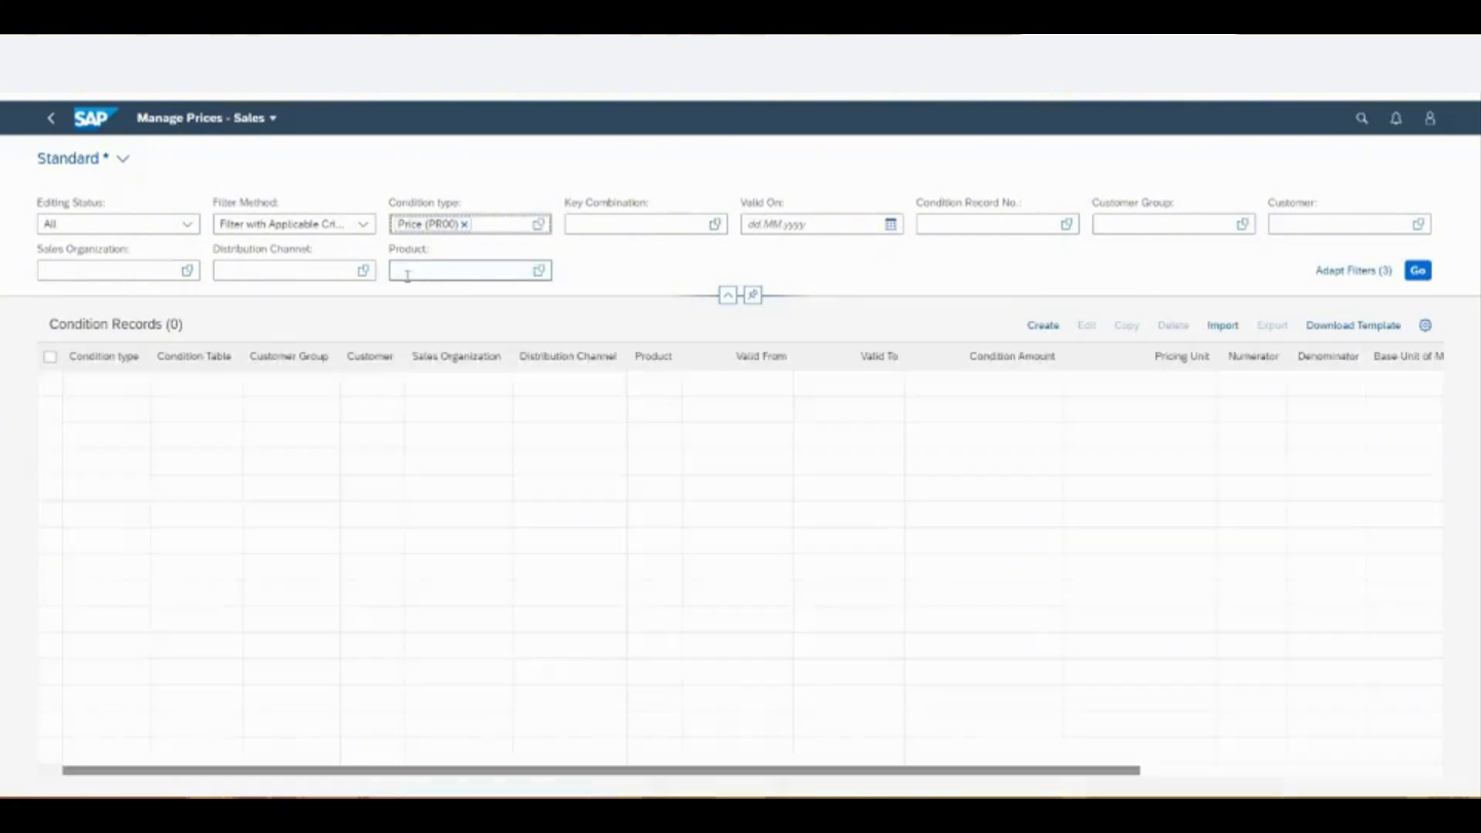
pyautogui.click(105, 271)
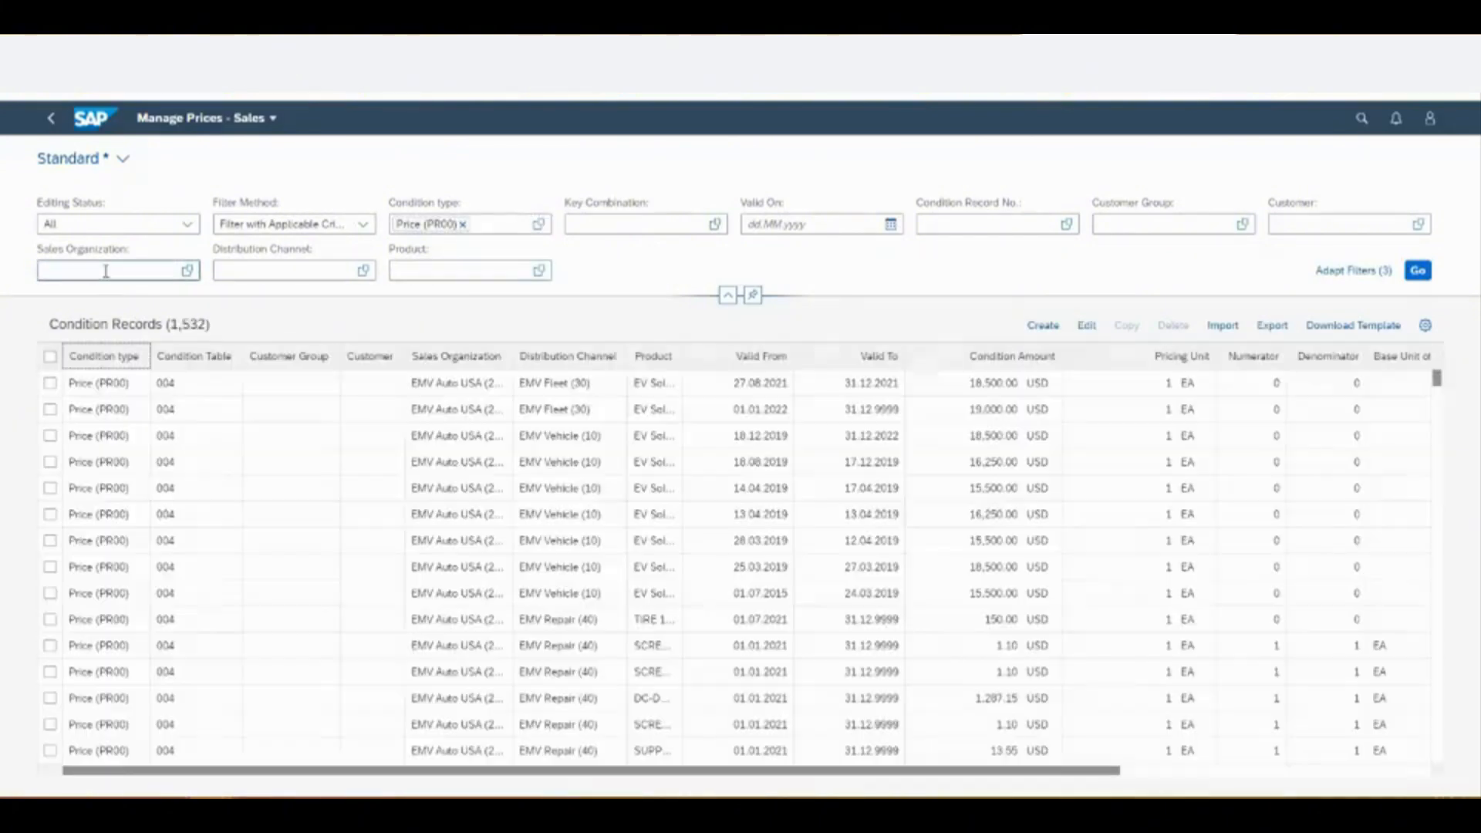
# - Replace the condition type filter with Variant Price (VA00) and filter by sales organization 2100, EMV Auto USA
pyautogui.click(463, 223)
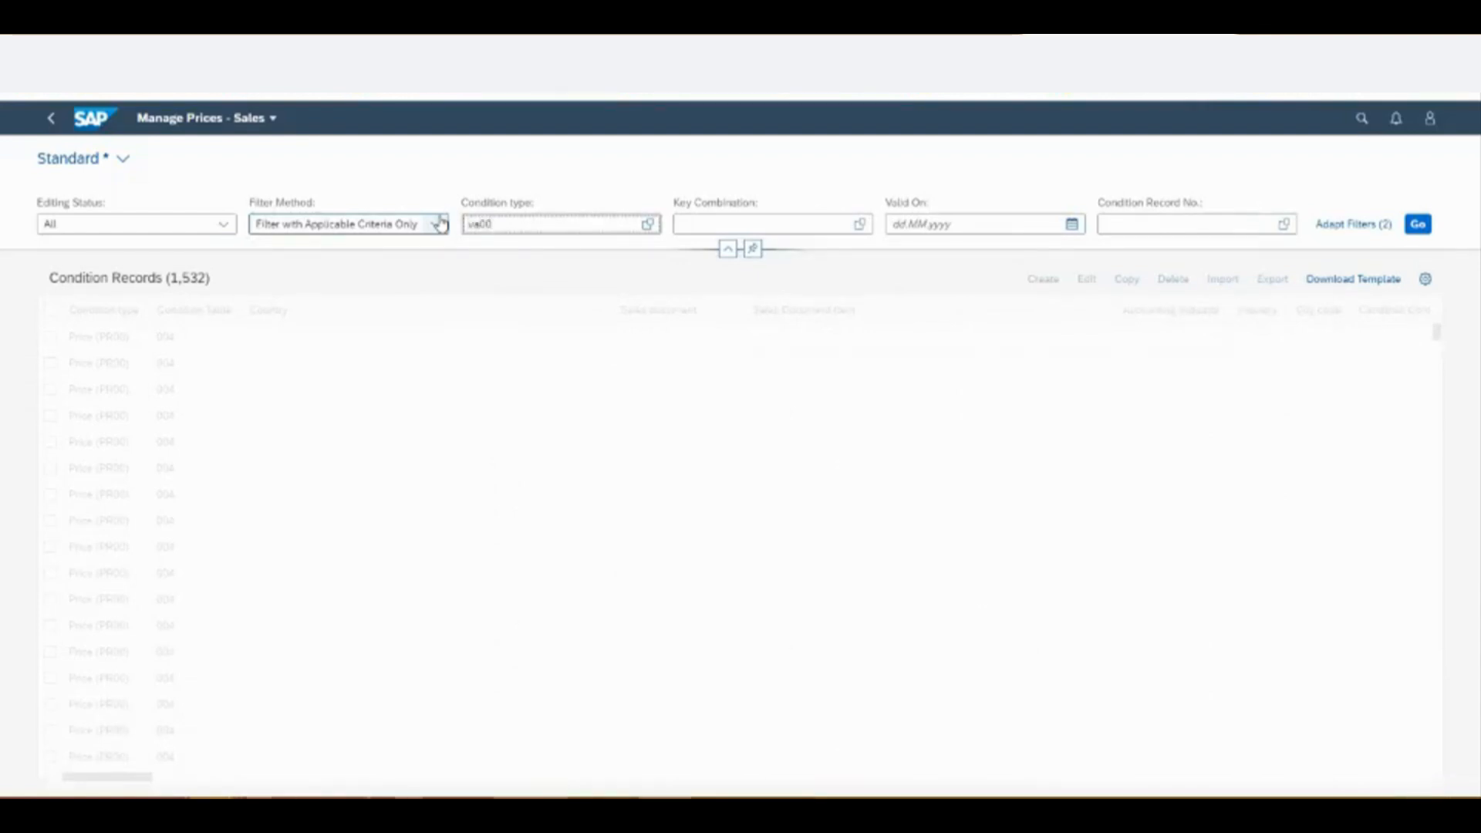
pyautogui.click(496, 280)
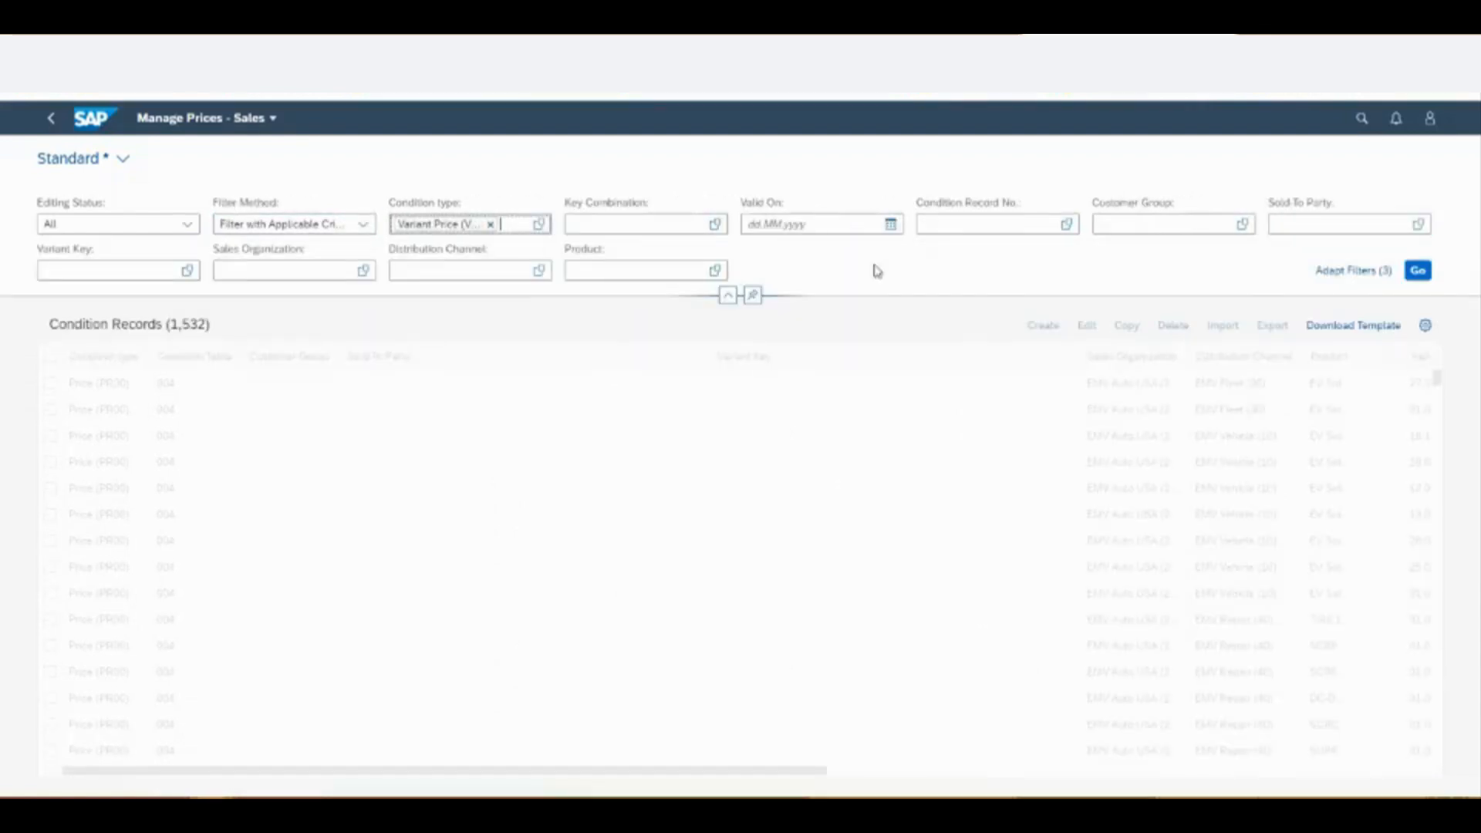
pyautogui.click(107, 273)
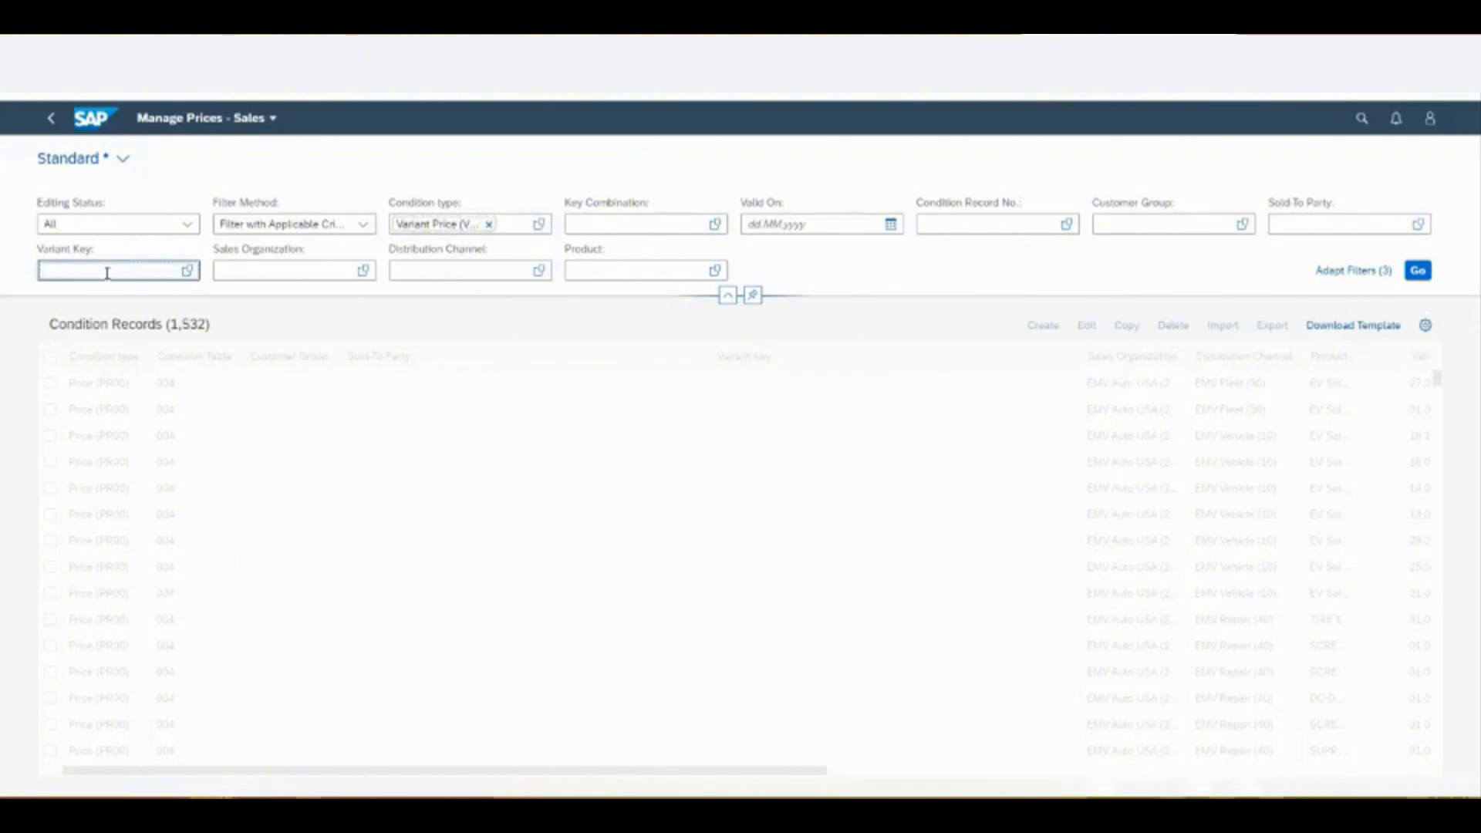
pyautogui.click(275, 272)
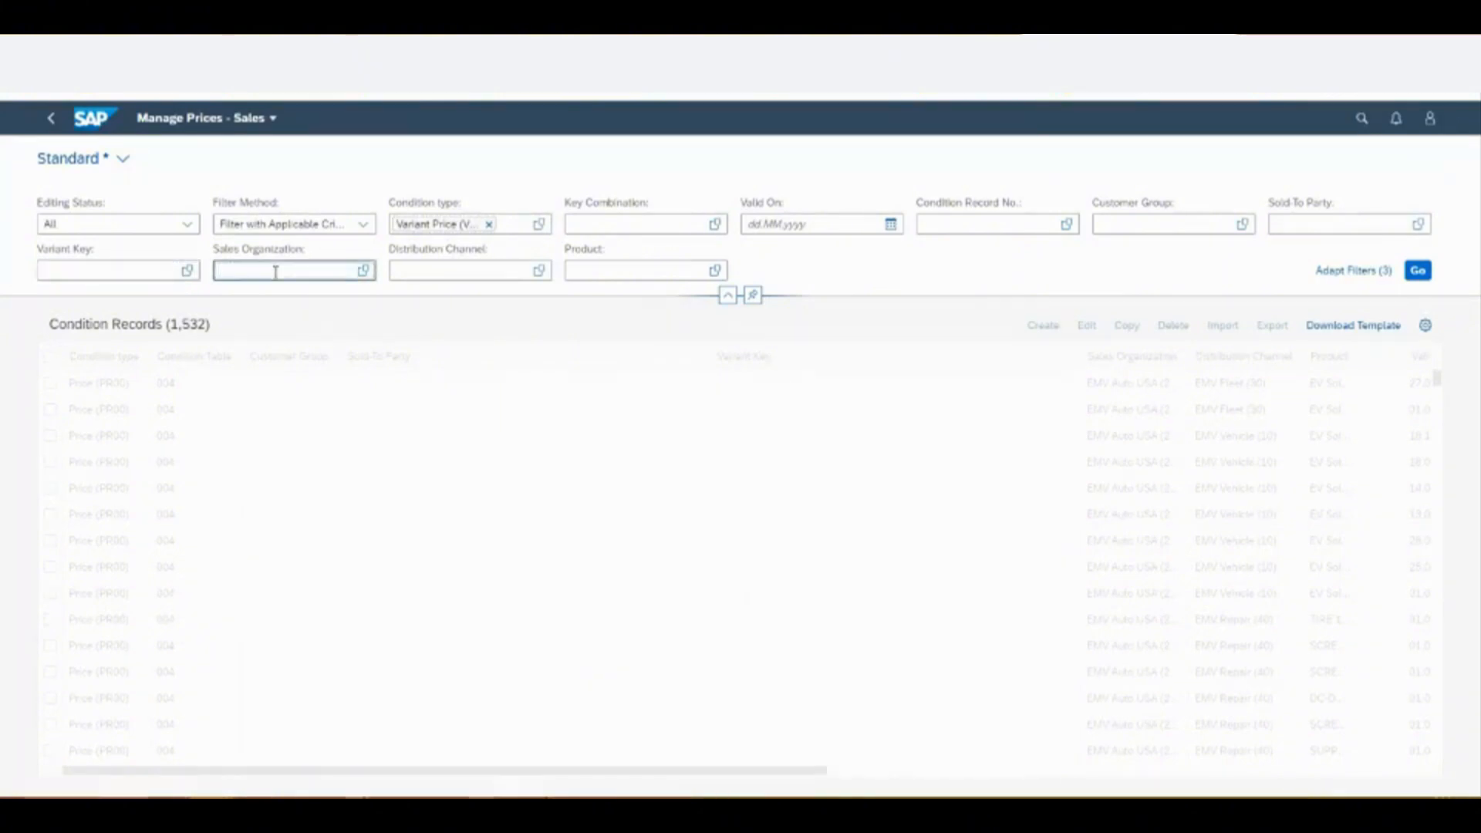
pyautogui.write('2100')
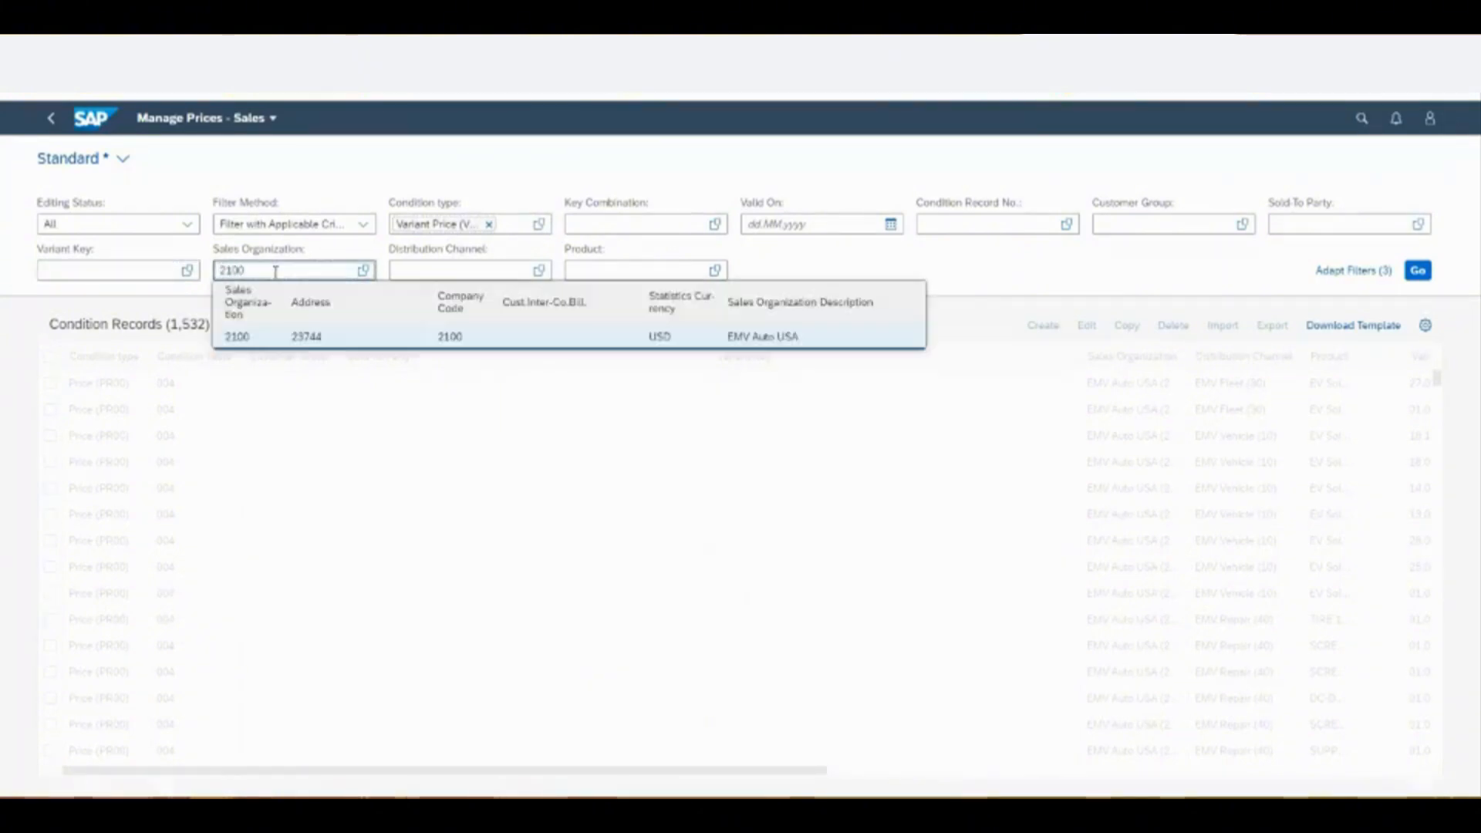
pyautogui.click(298, 337)
# - Filter by distribution channel 30 (EMV Fleet) and product 1000211 (EV Solo Car), and list the matching condition records
pyautogui.click(465, 271)
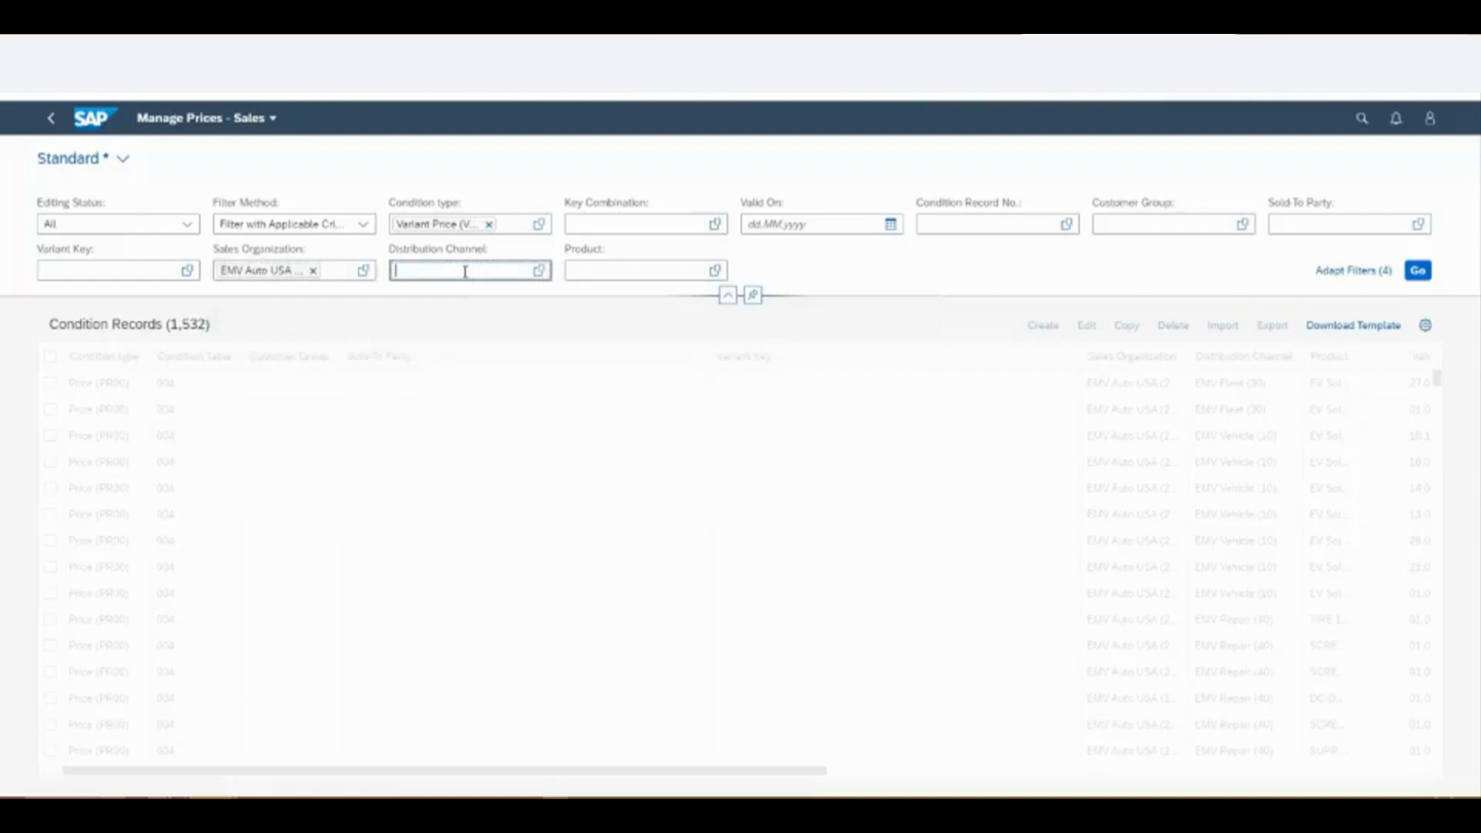
pyautogui.write('30')
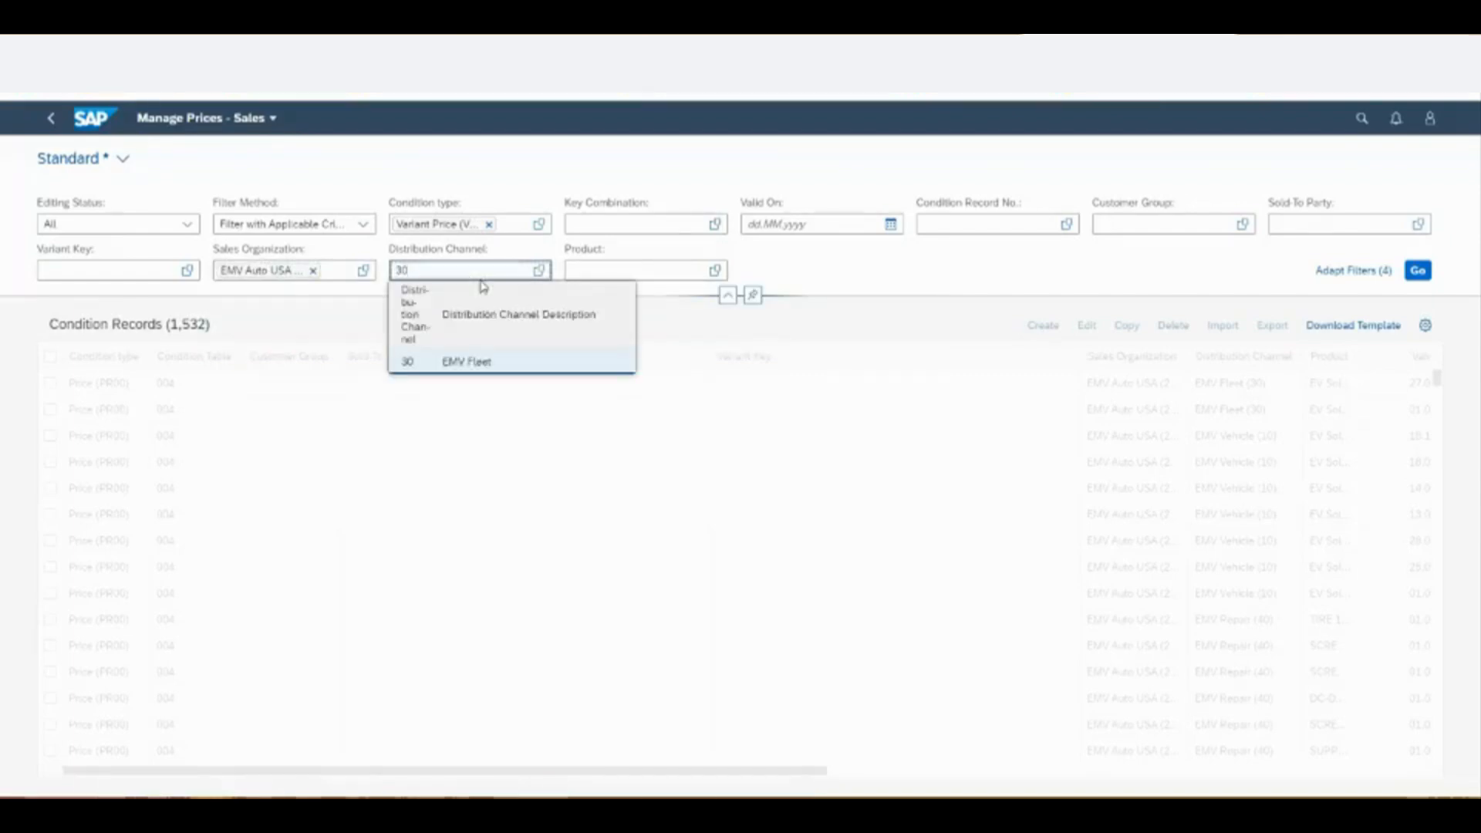
pyautogui.click(467, 360)
pyautogui.click(626, 271)
pyautogui.write('1')
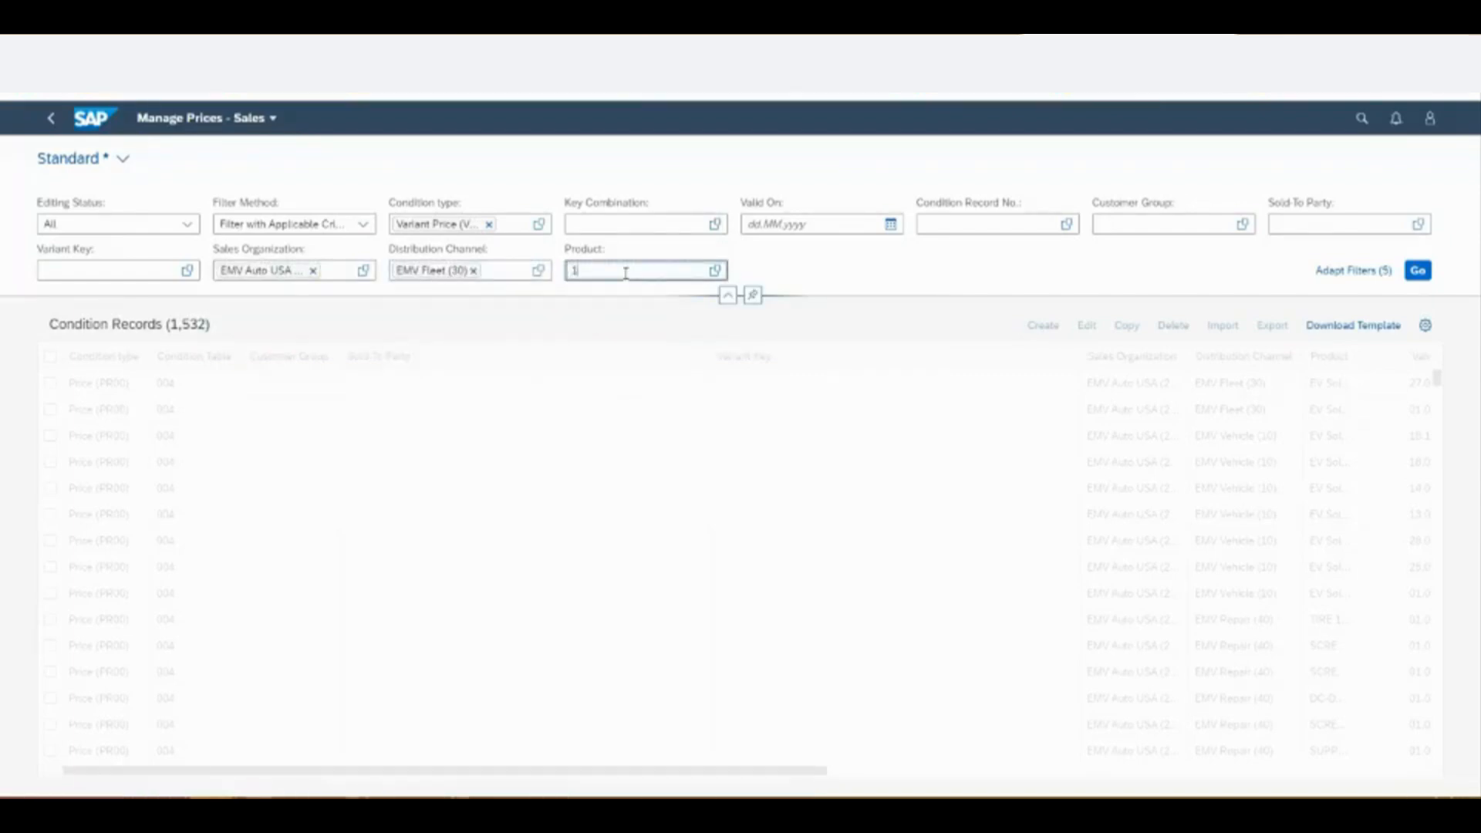
pyautogui.press('Escape')
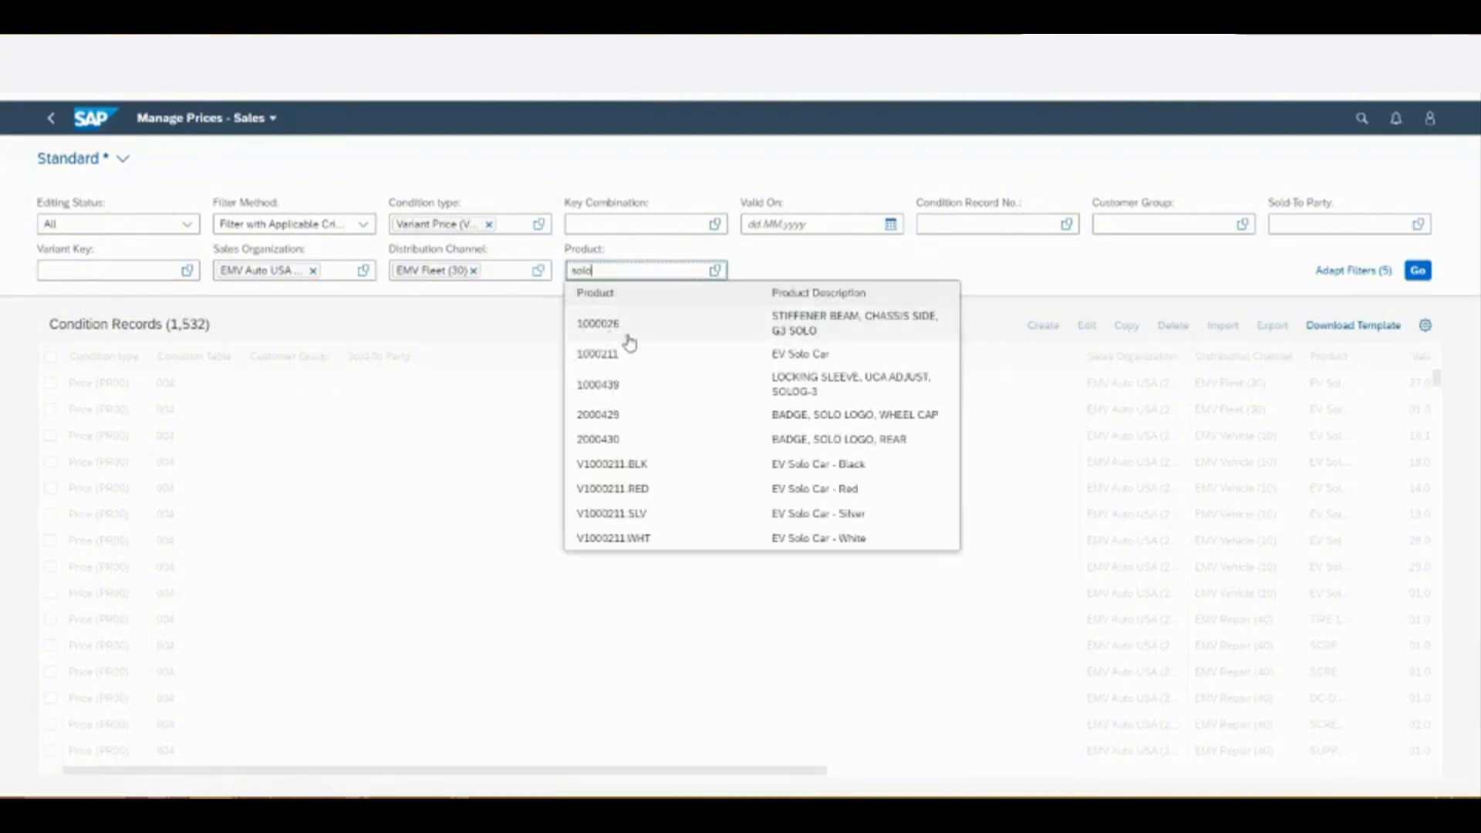
pyautogui.click(618, 354)
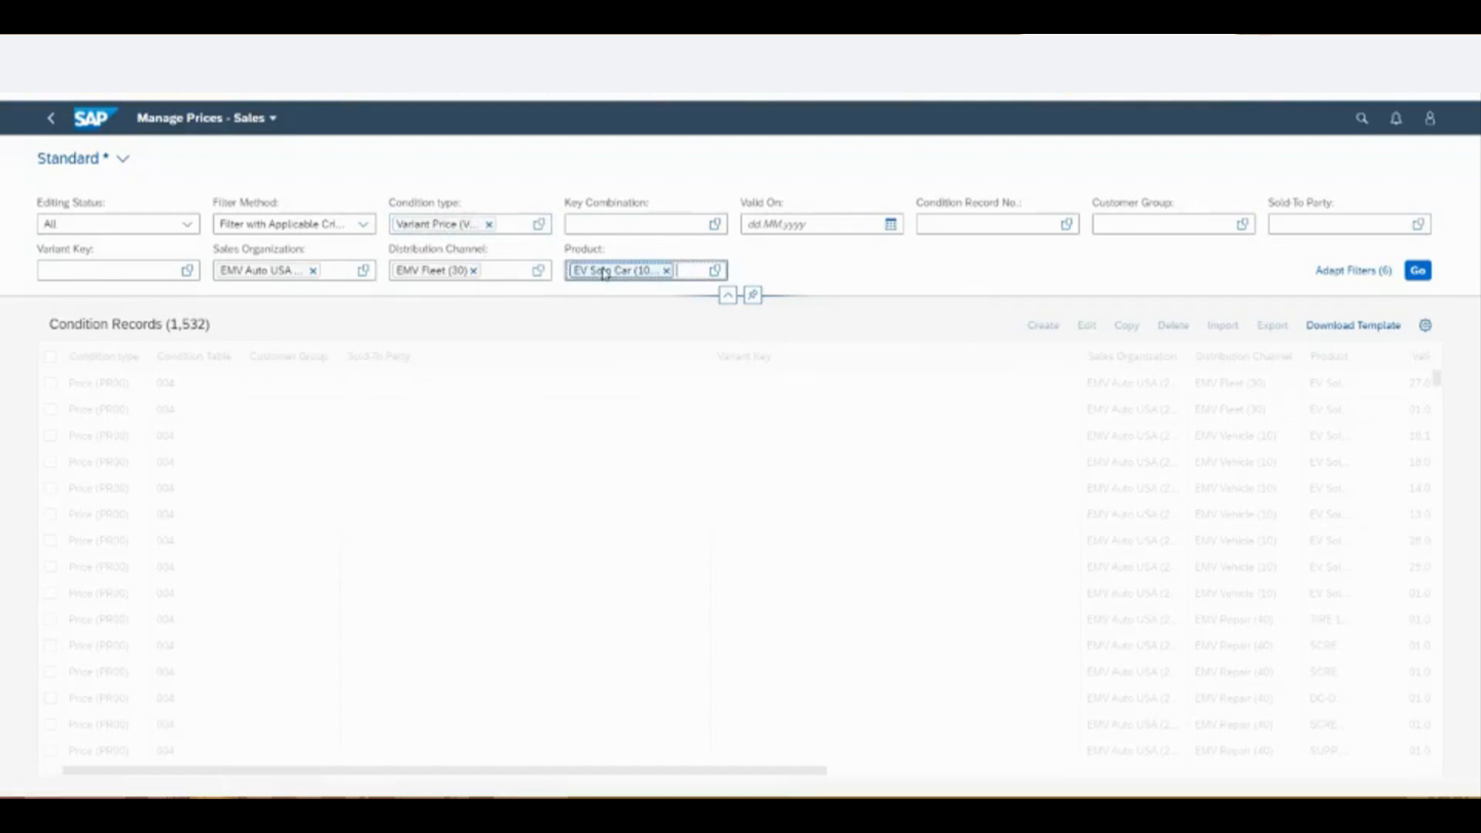
pyautogui.click(1418, 271)
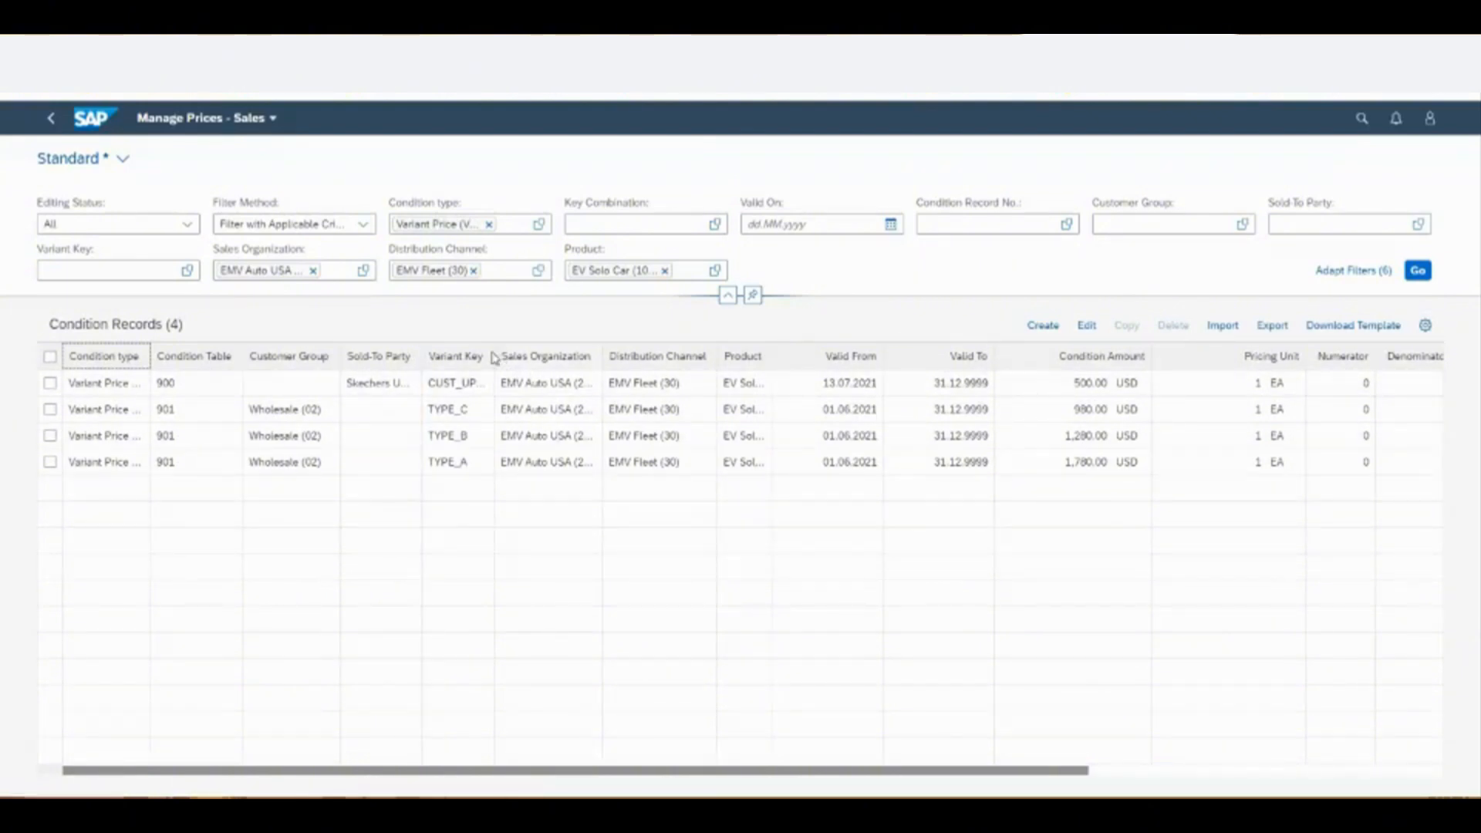
# - Widen the Variant Key and Sold-To Party columns and examine the variant price records across all columns
pyautogui.moveTo(493, 356); pyautogui.dragTo(567, 357)
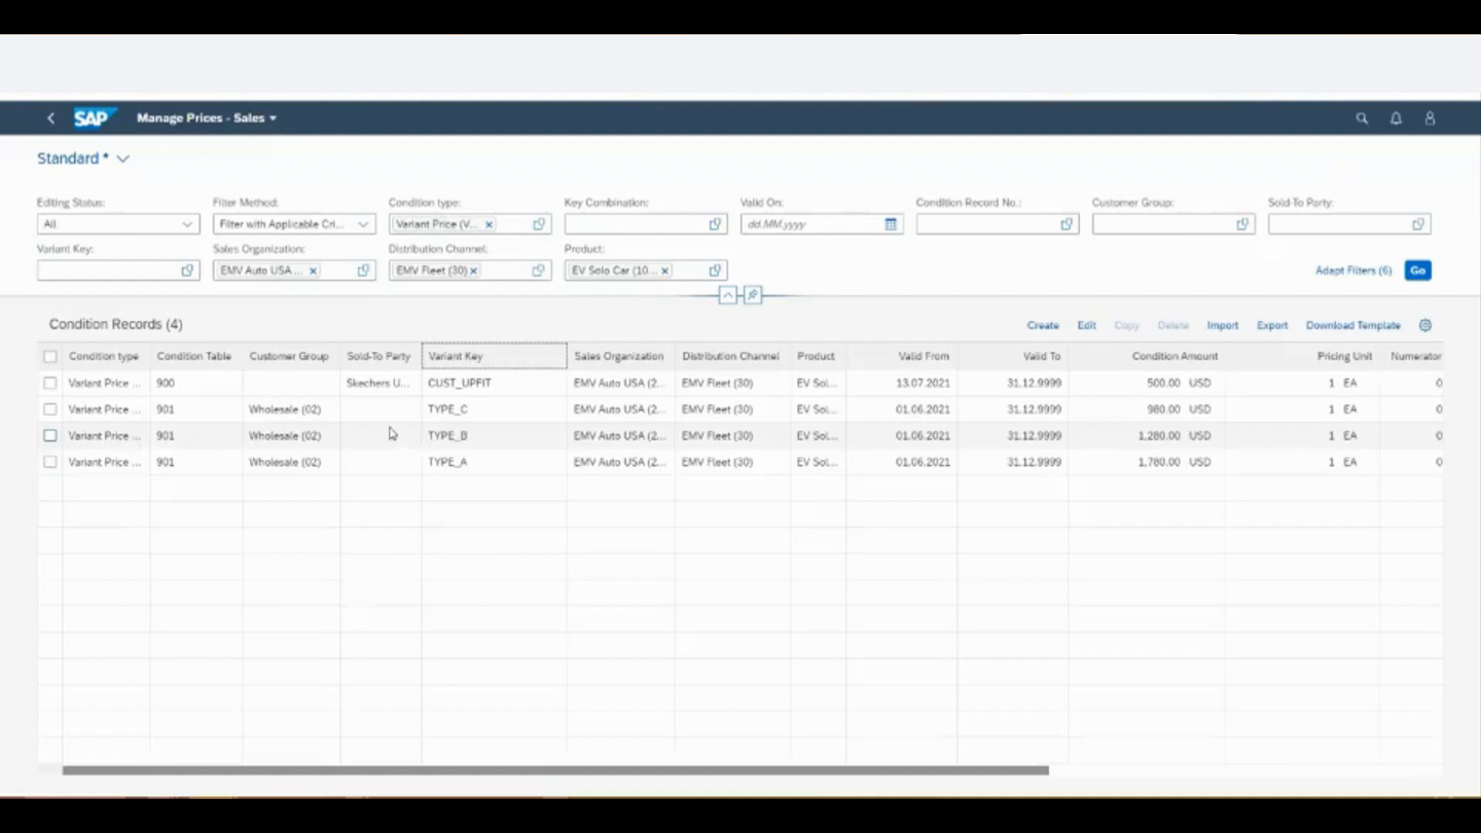
pyautogui.moveTo(422, 351); pyautogui.dragTo(471, 354)
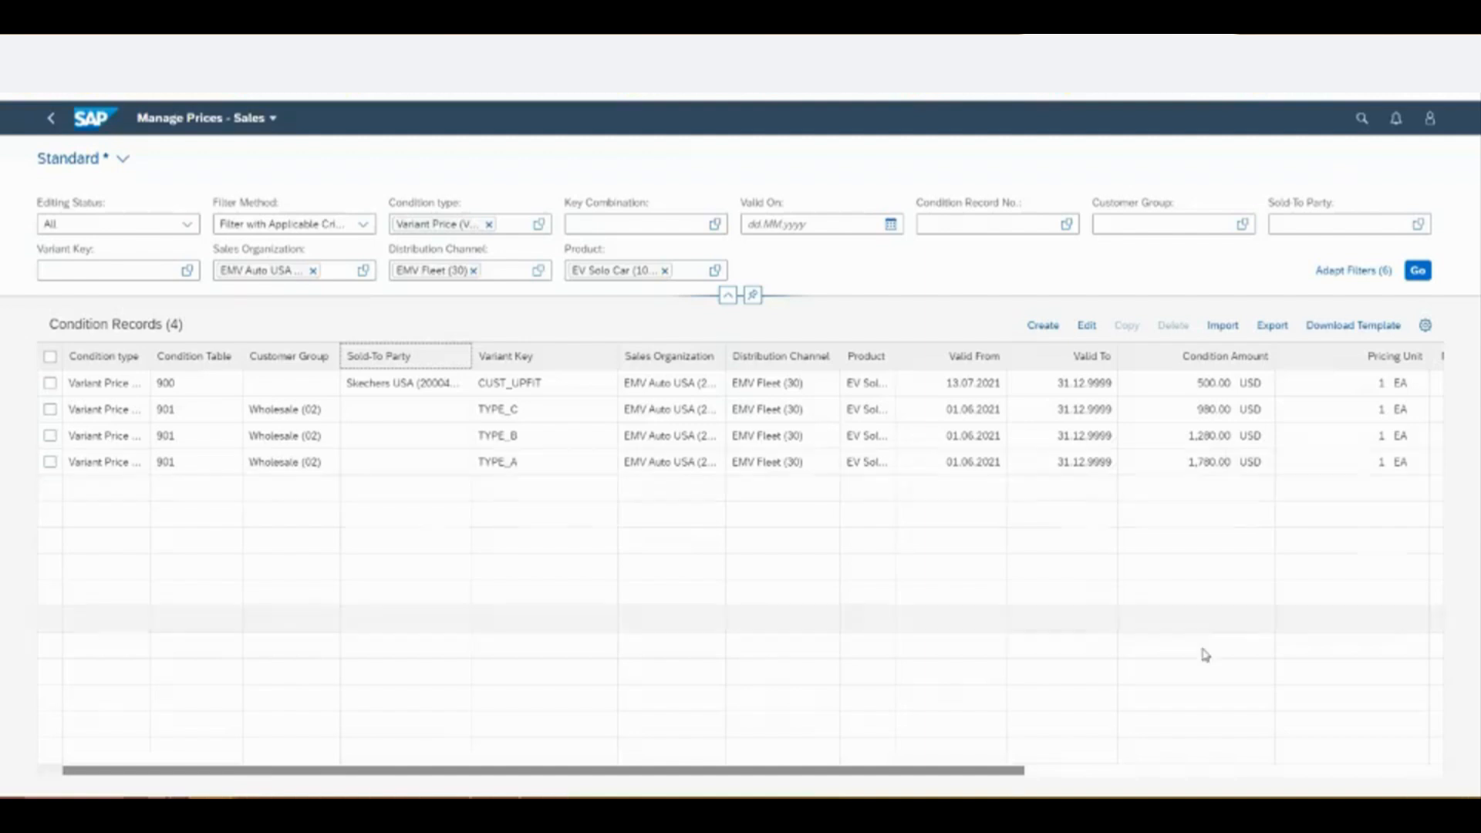
pyautogui.hscroll(5, 741, 571)
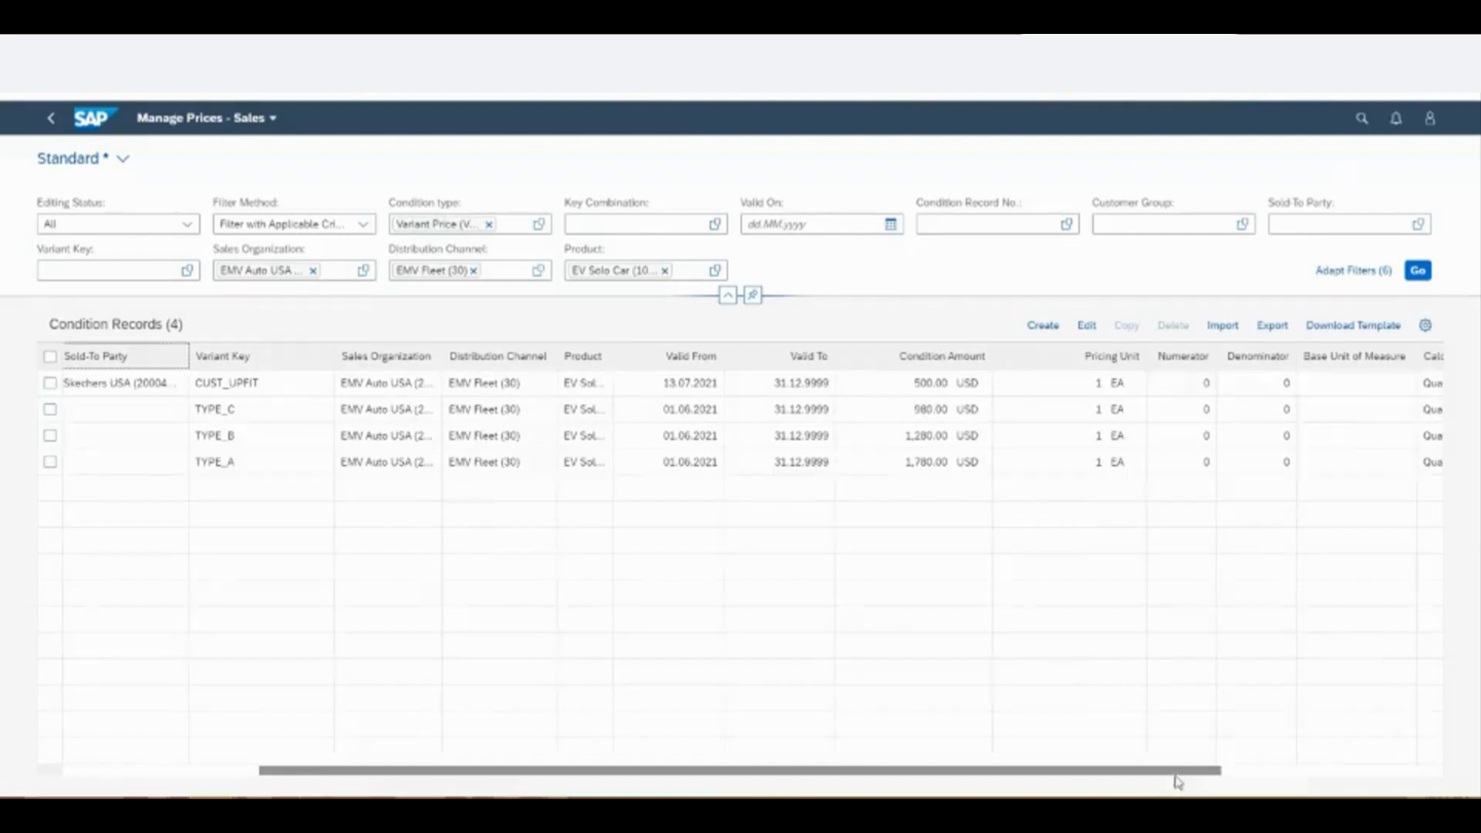
pyautogui.hscroll(5, 1175, 774)
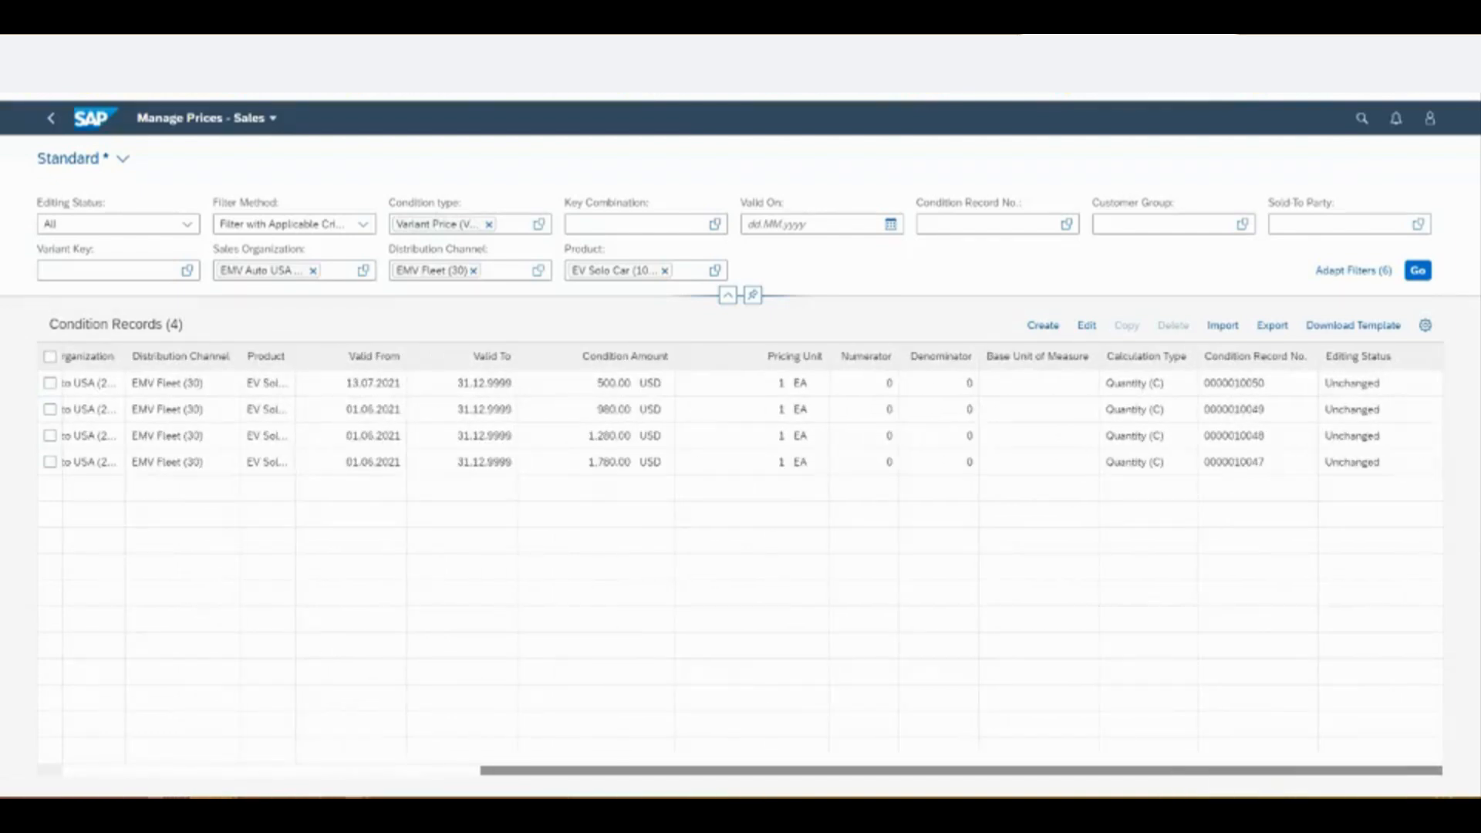
pyautogui.hscroll(-5, 579, 699)
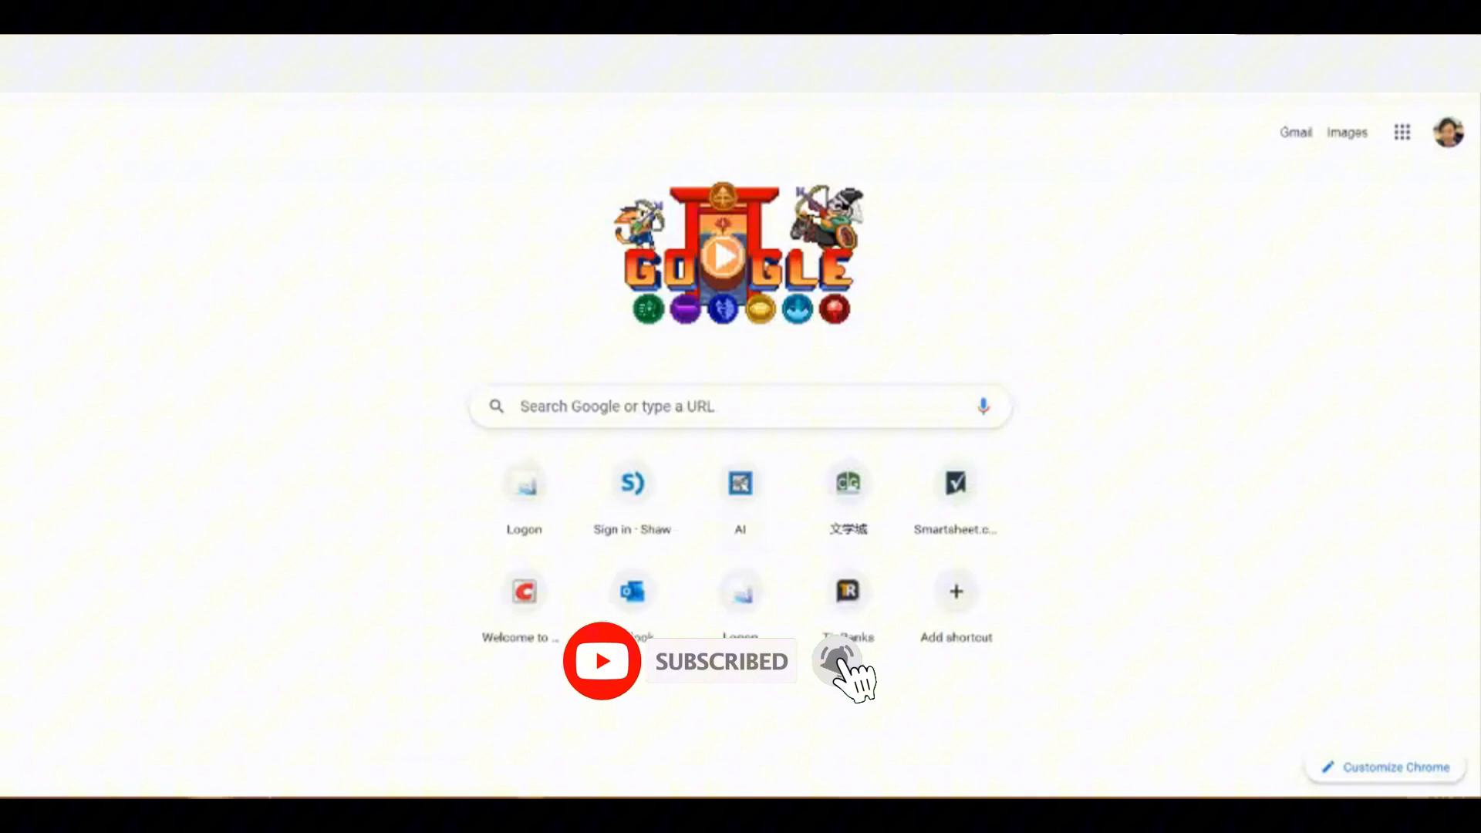
# - Load the copied address in a new browser tab, search for "set price" and open Set Material Prices - Sales
pyautogui.click(370, 59)
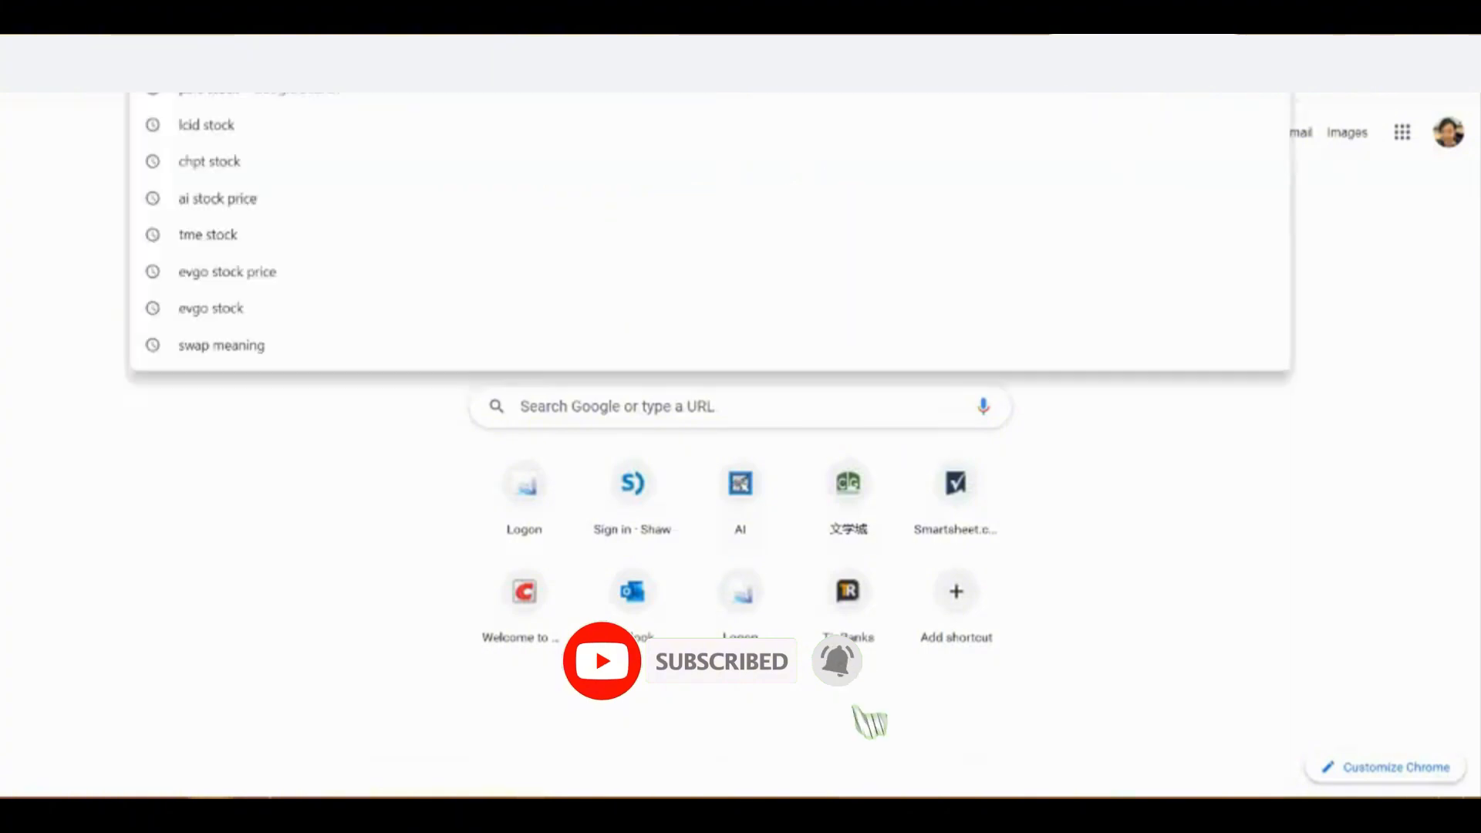
pyautogui.hotkey('ctrl', 'v')
pyautogui.press('Return')
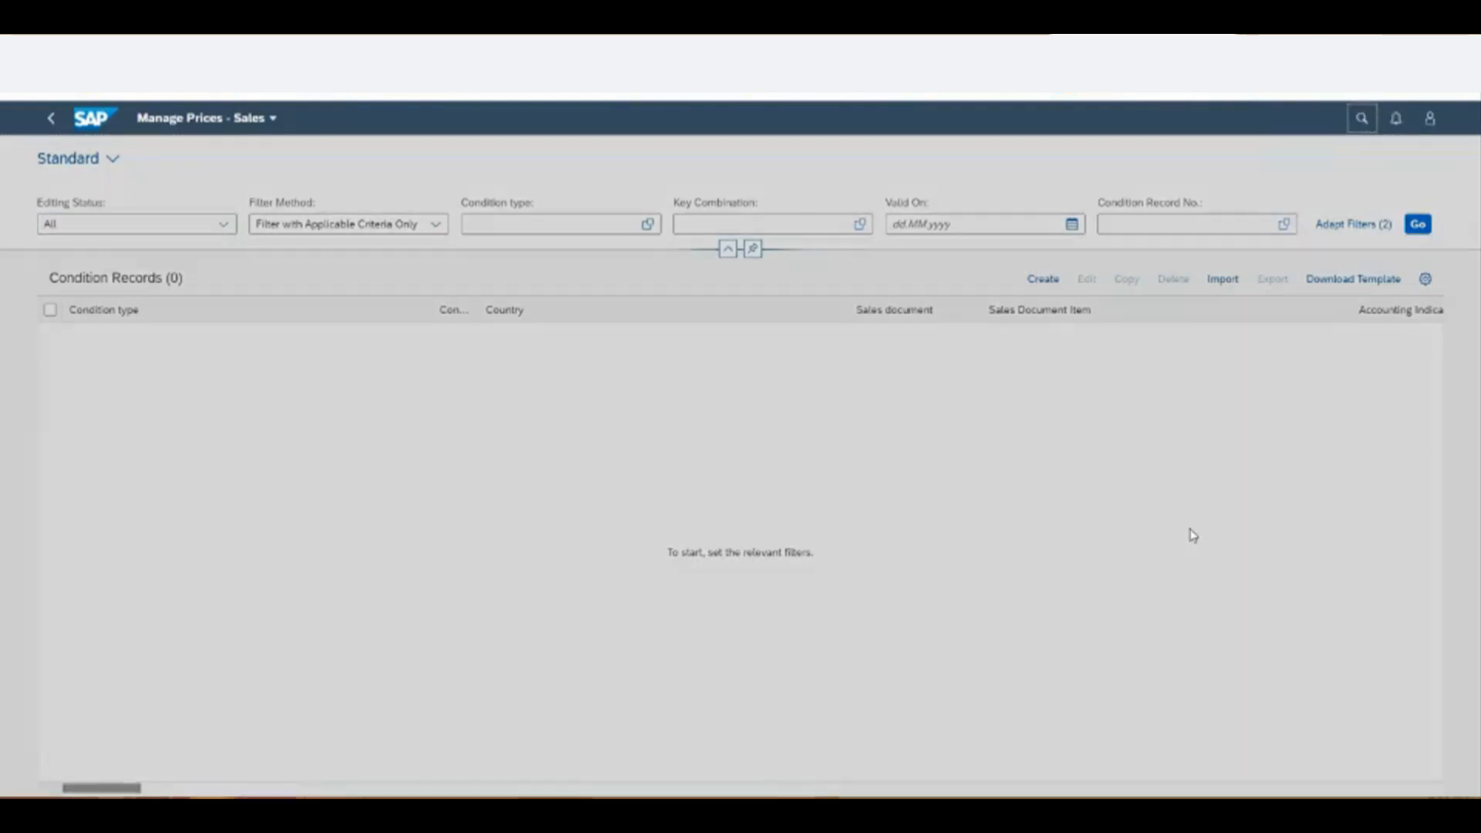
pyautogui.write('set')
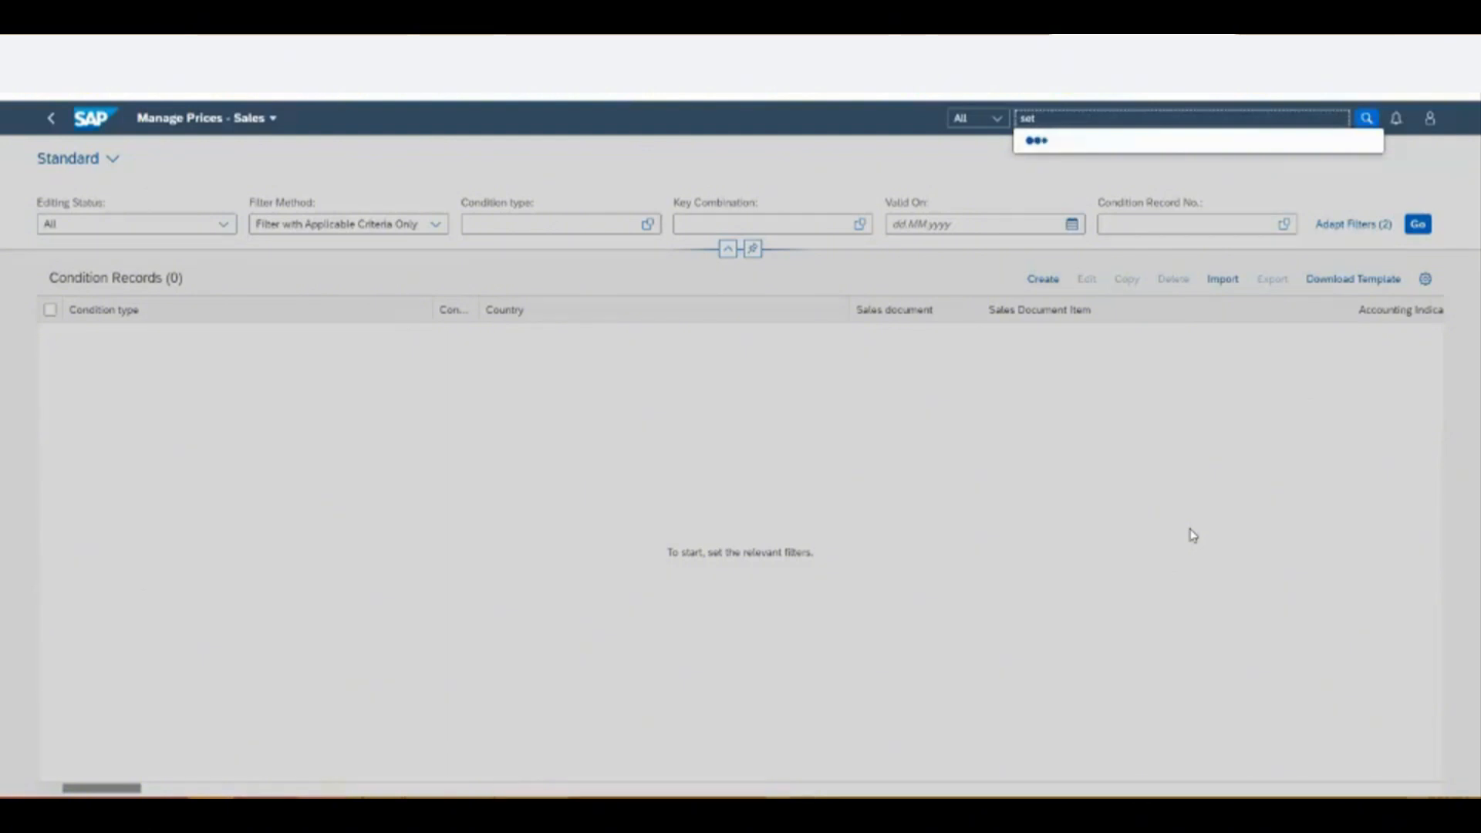
pyautogui.write(' prod')
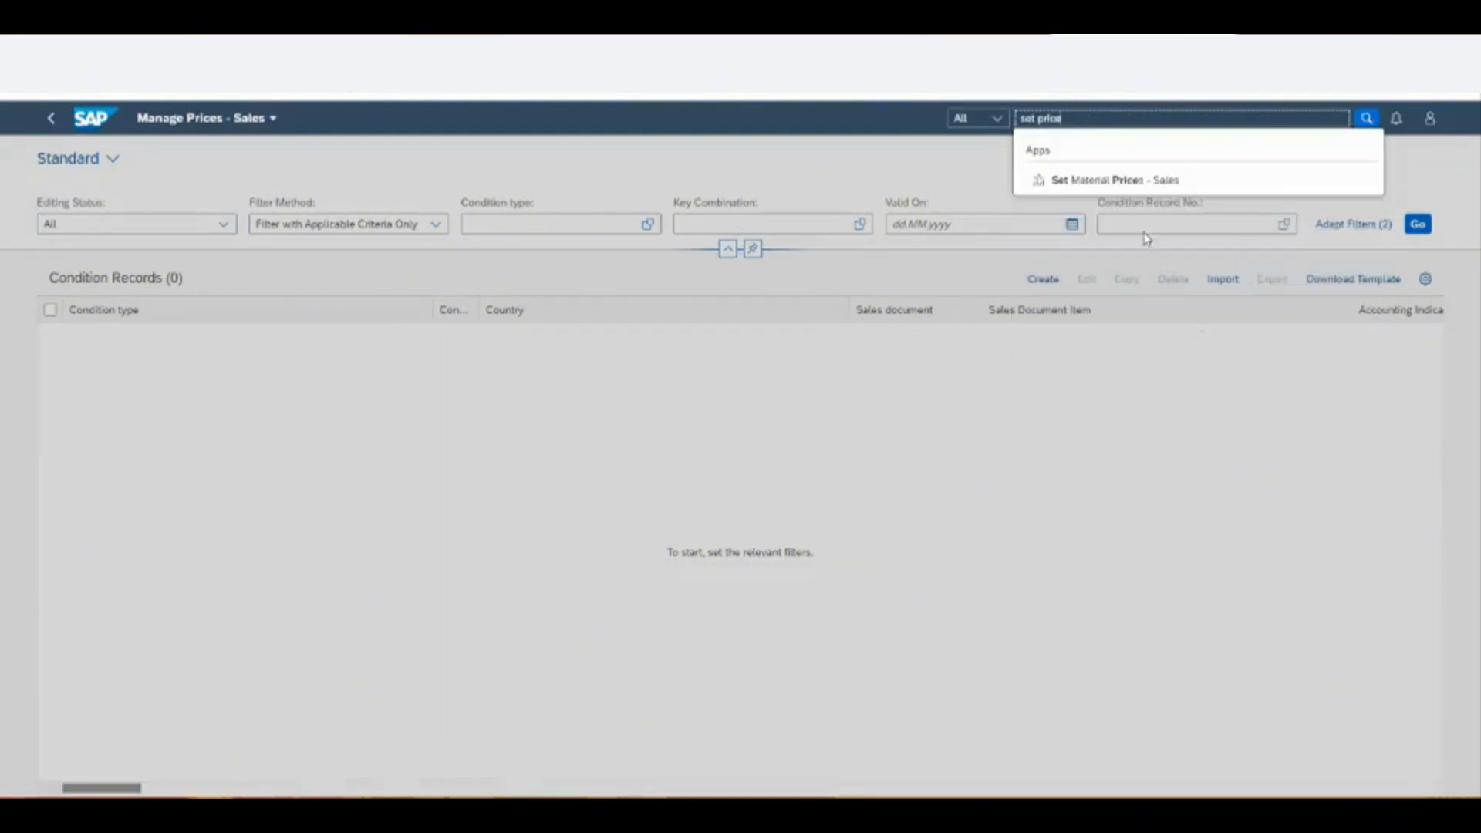
pyautogui.click(1131, 180)
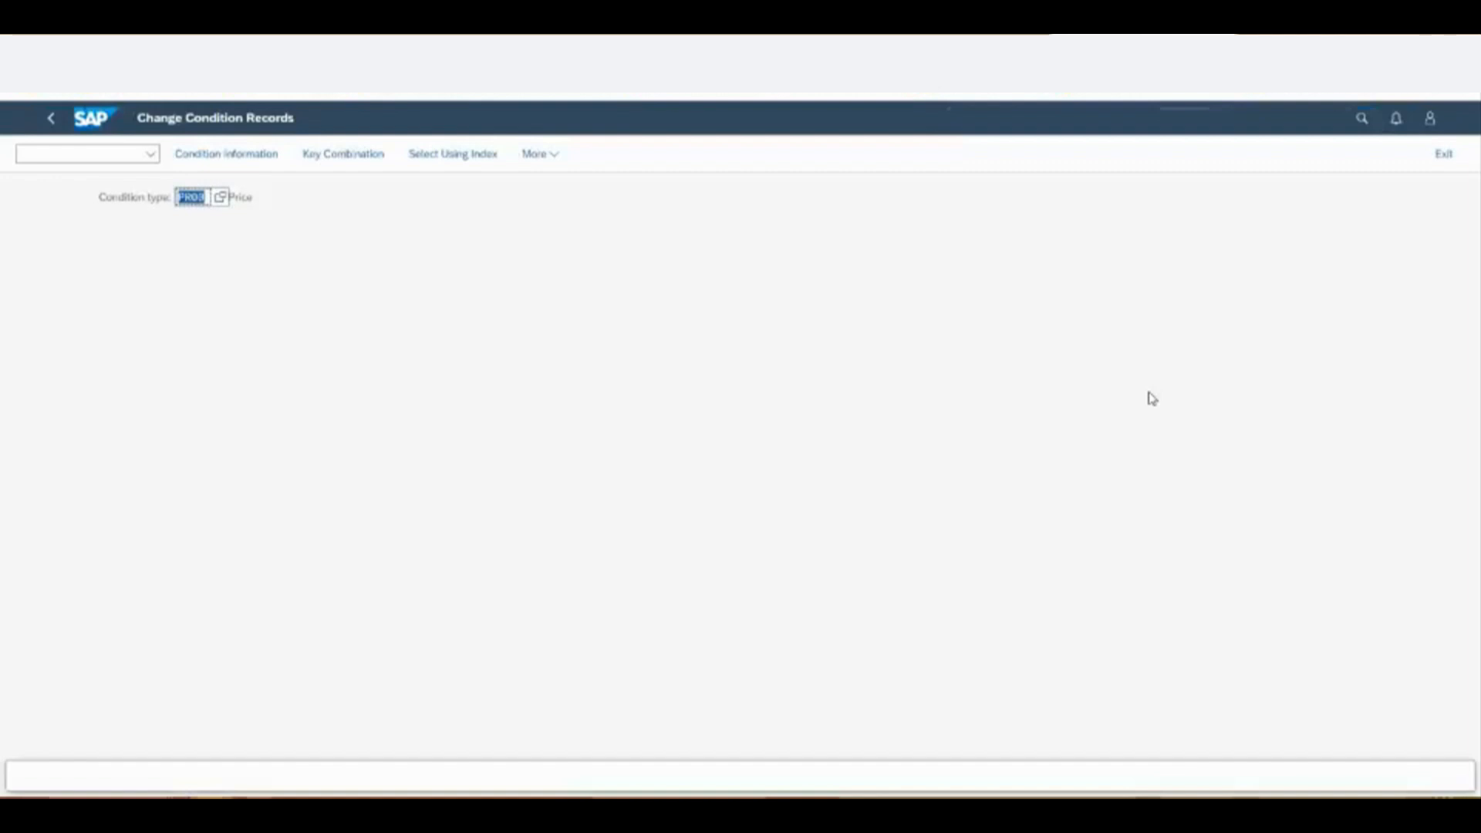
# - Set the condition type to VA00, view its key combinations and close the selection without choosing one
pyautogui.write('va')
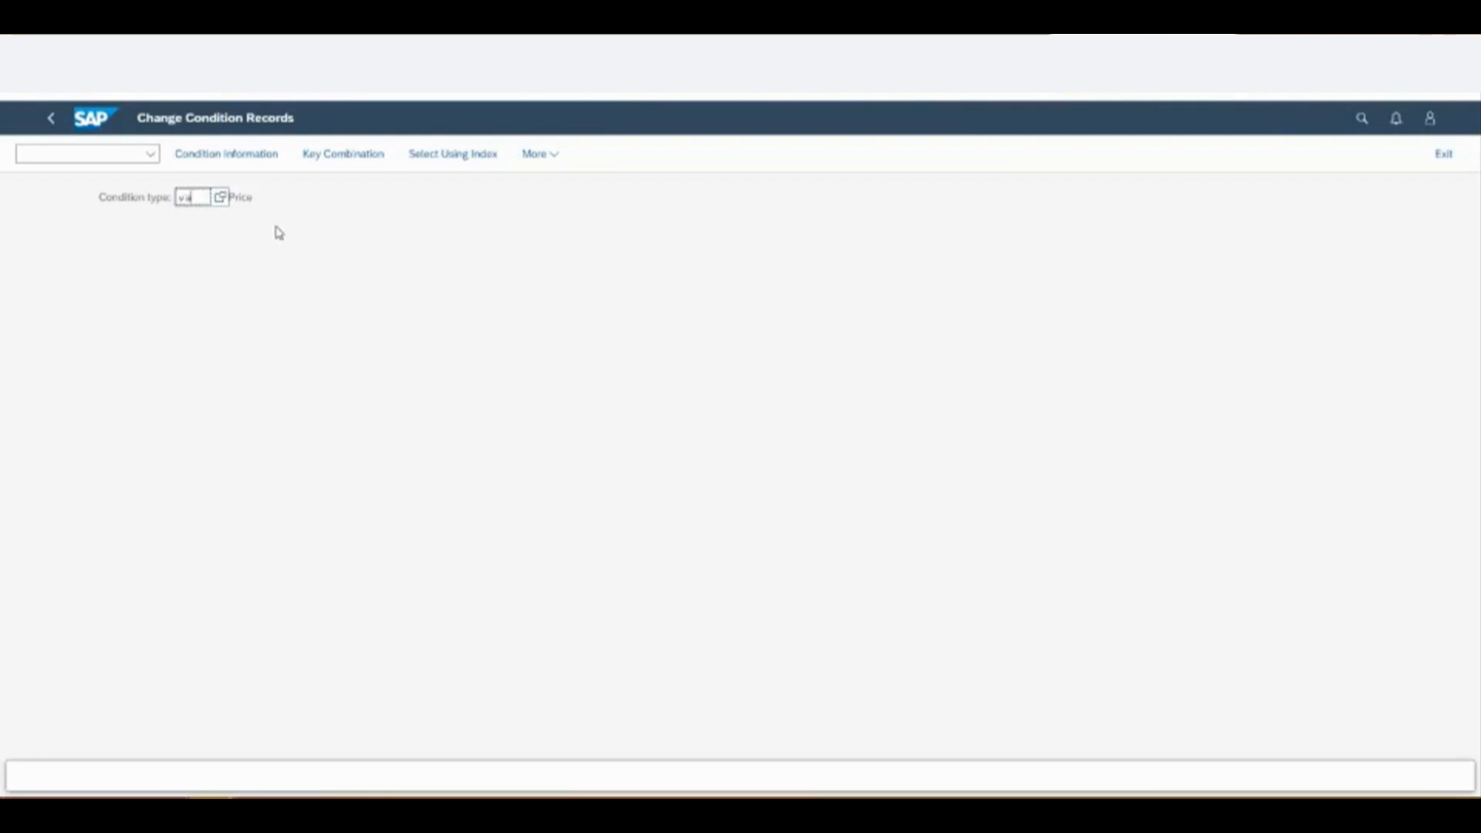
pyautogui.press('Return')
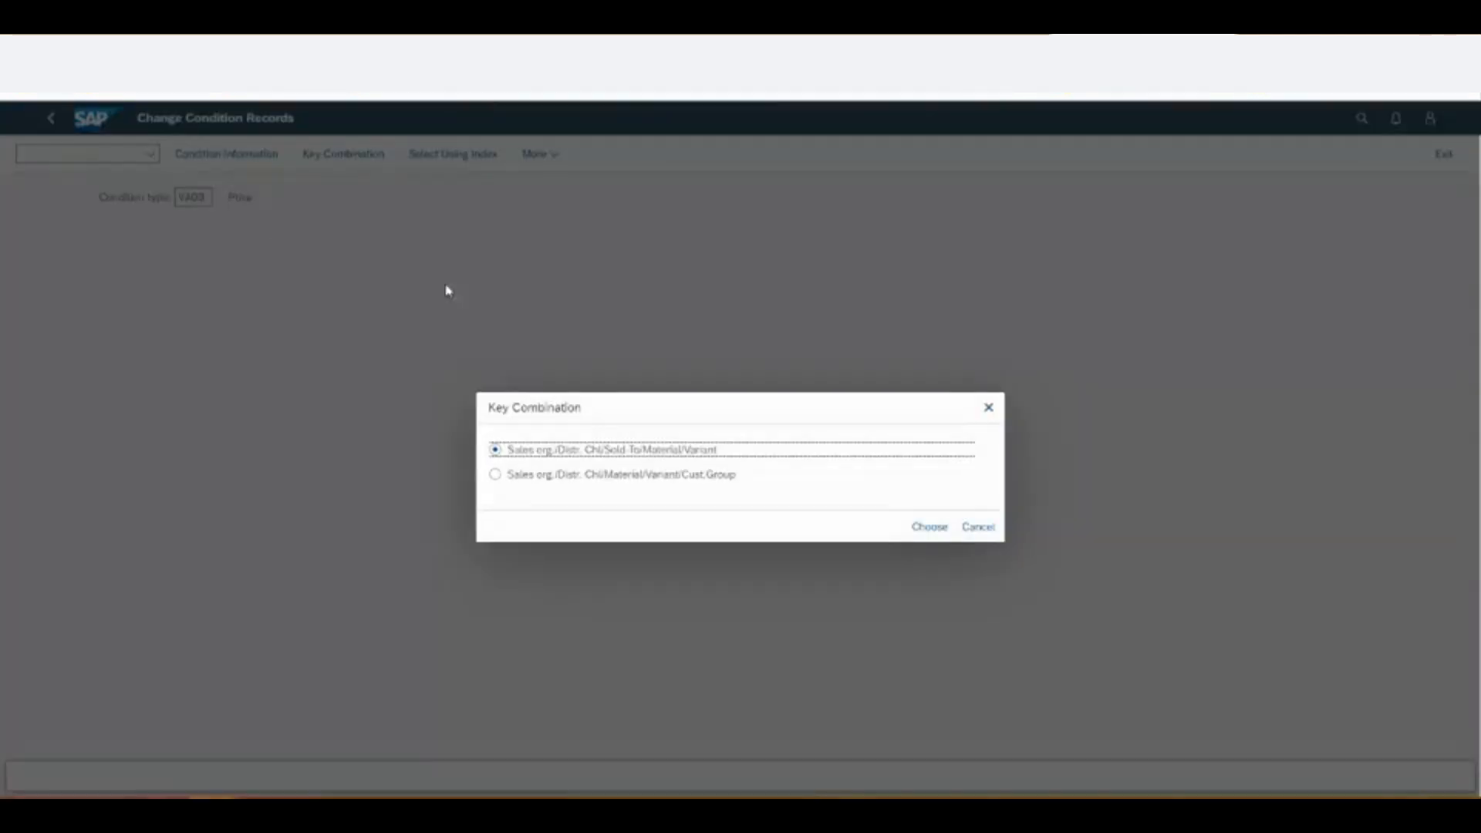
pyautogui.click(992, 529)
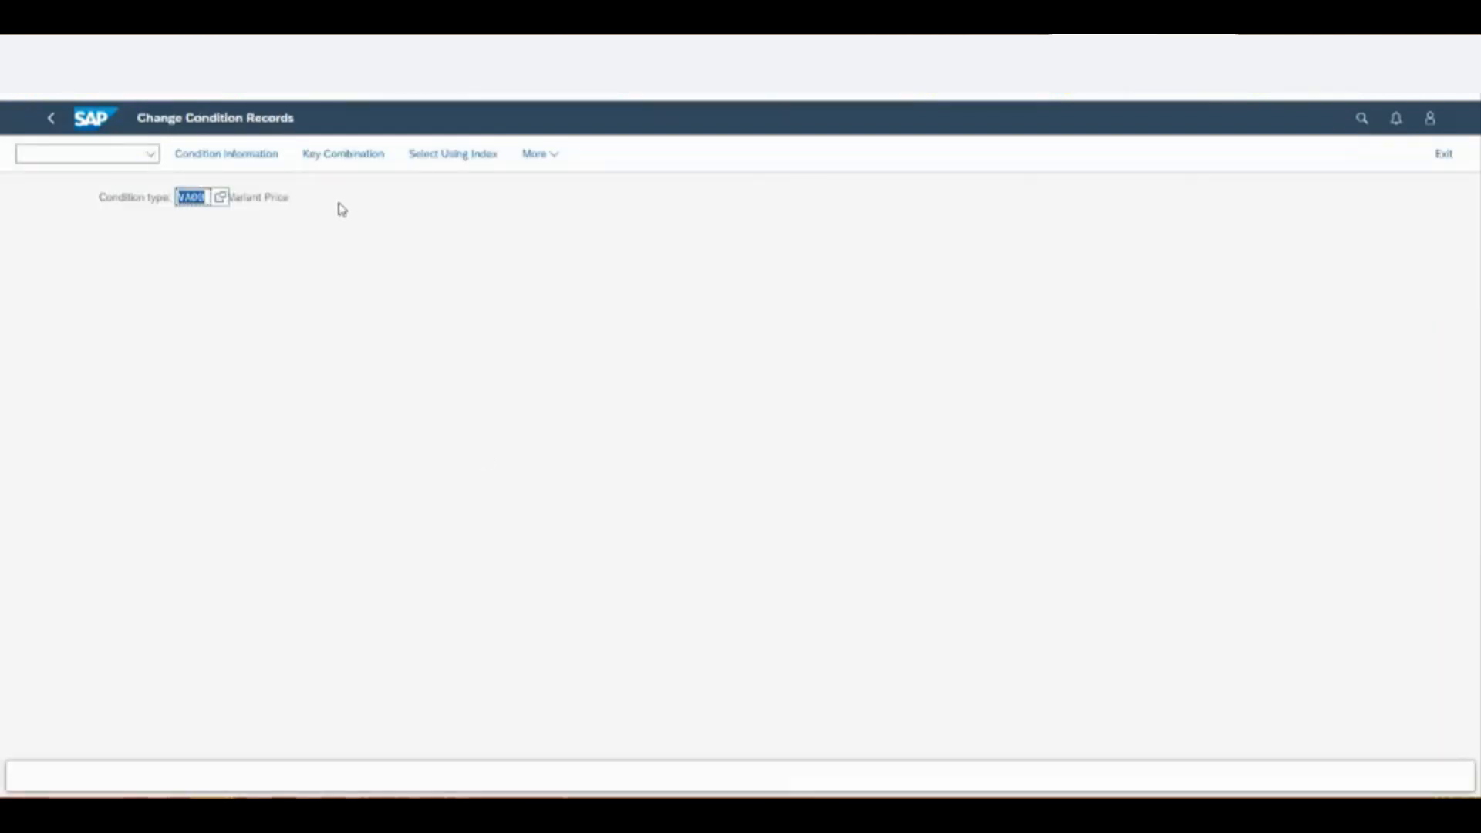
# - Choose the Sales org./Distr. Chl/Sold-To/Material/Variant key combination and run the selection with the prefilled criteria to list the variant price records
pyautogui.press('Return')
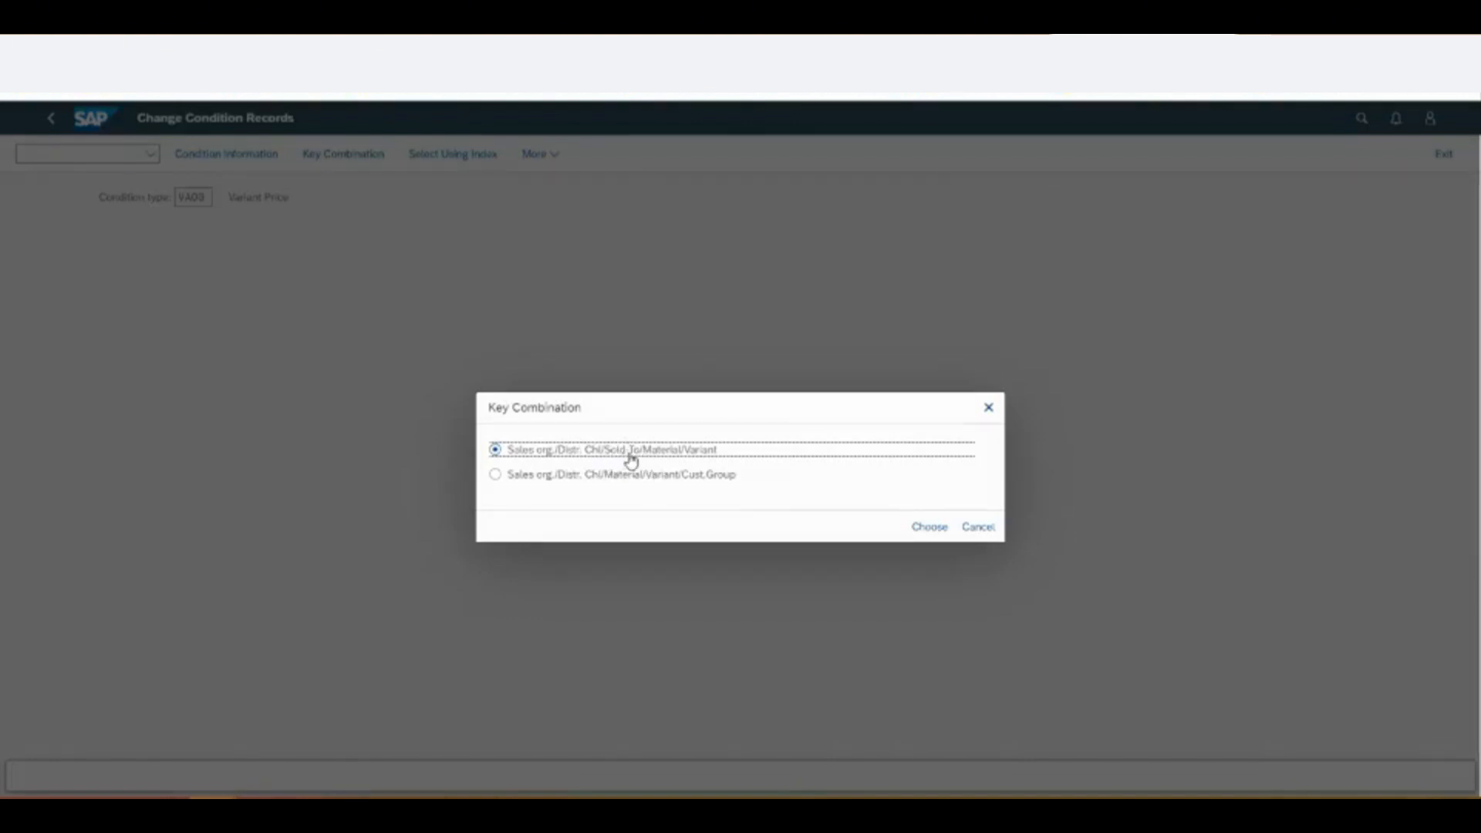
pyautogui.click(931, 528)
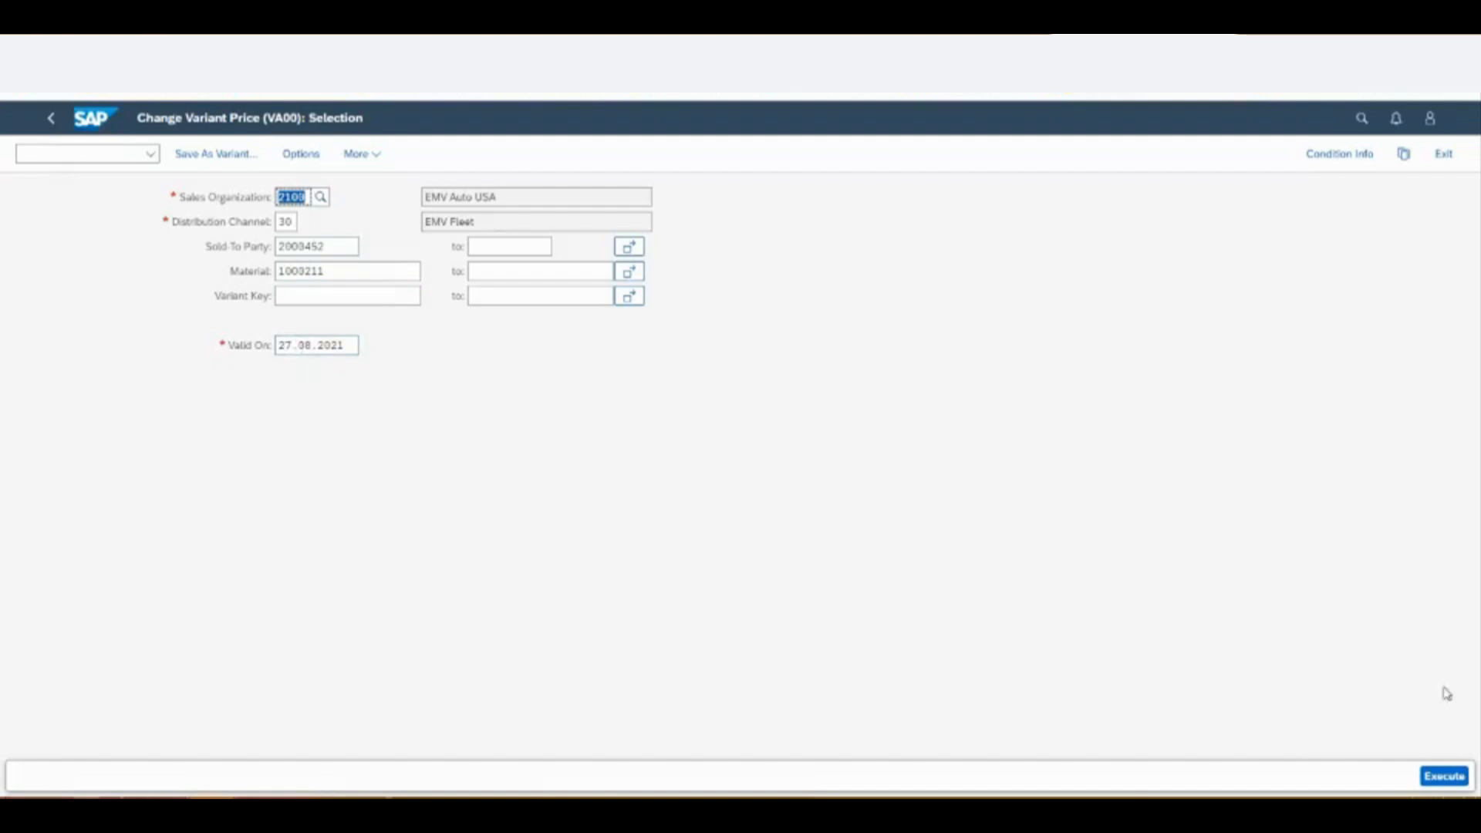
pyautogui.click(1444, 776)
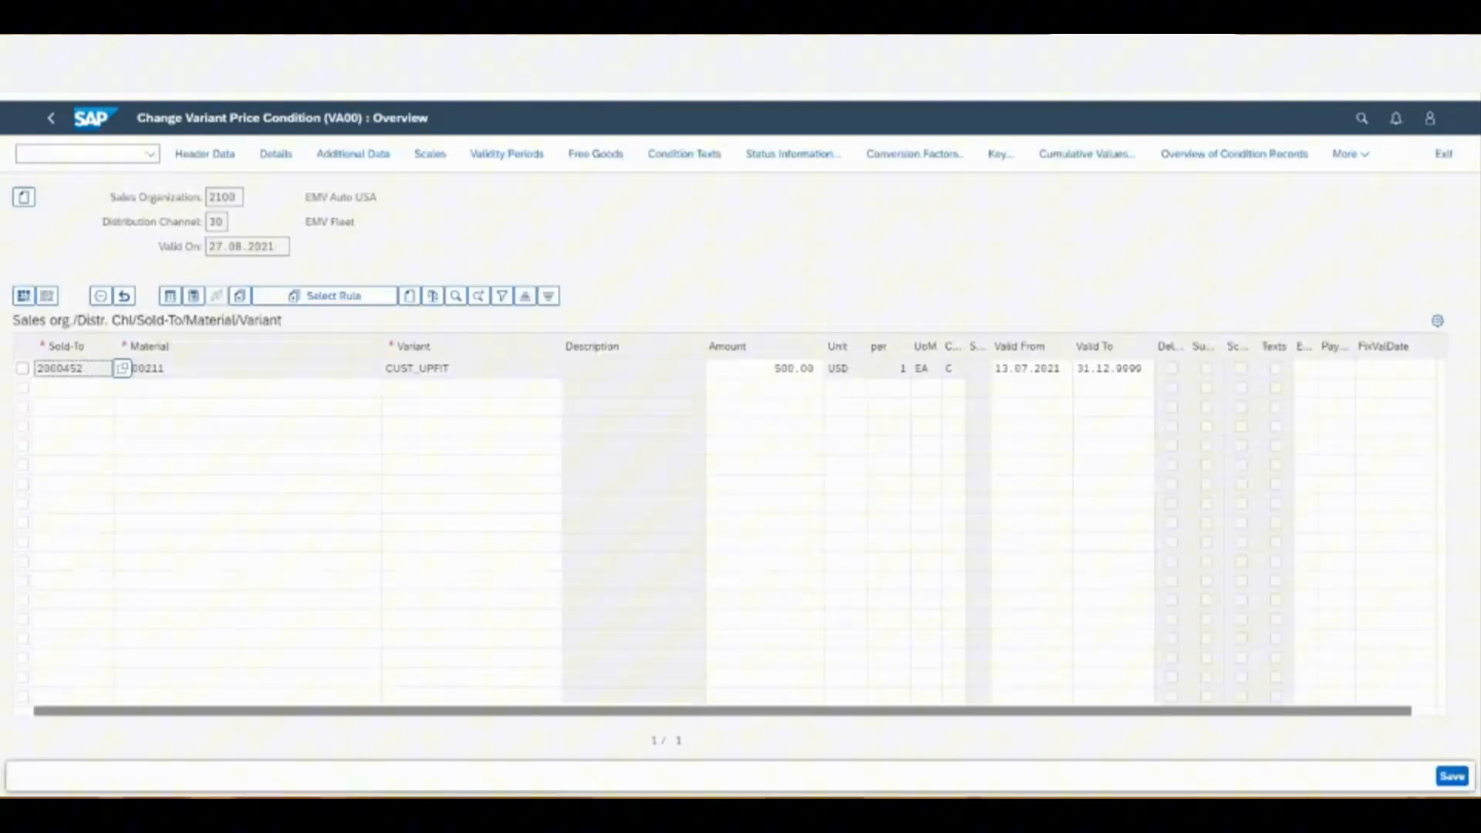
# - Set the CUST_UPFIT variant price amount to 750 USD and save the condition record
pyautogui.moveTo(819, 369); pyautogui.dragTo(770, 372)
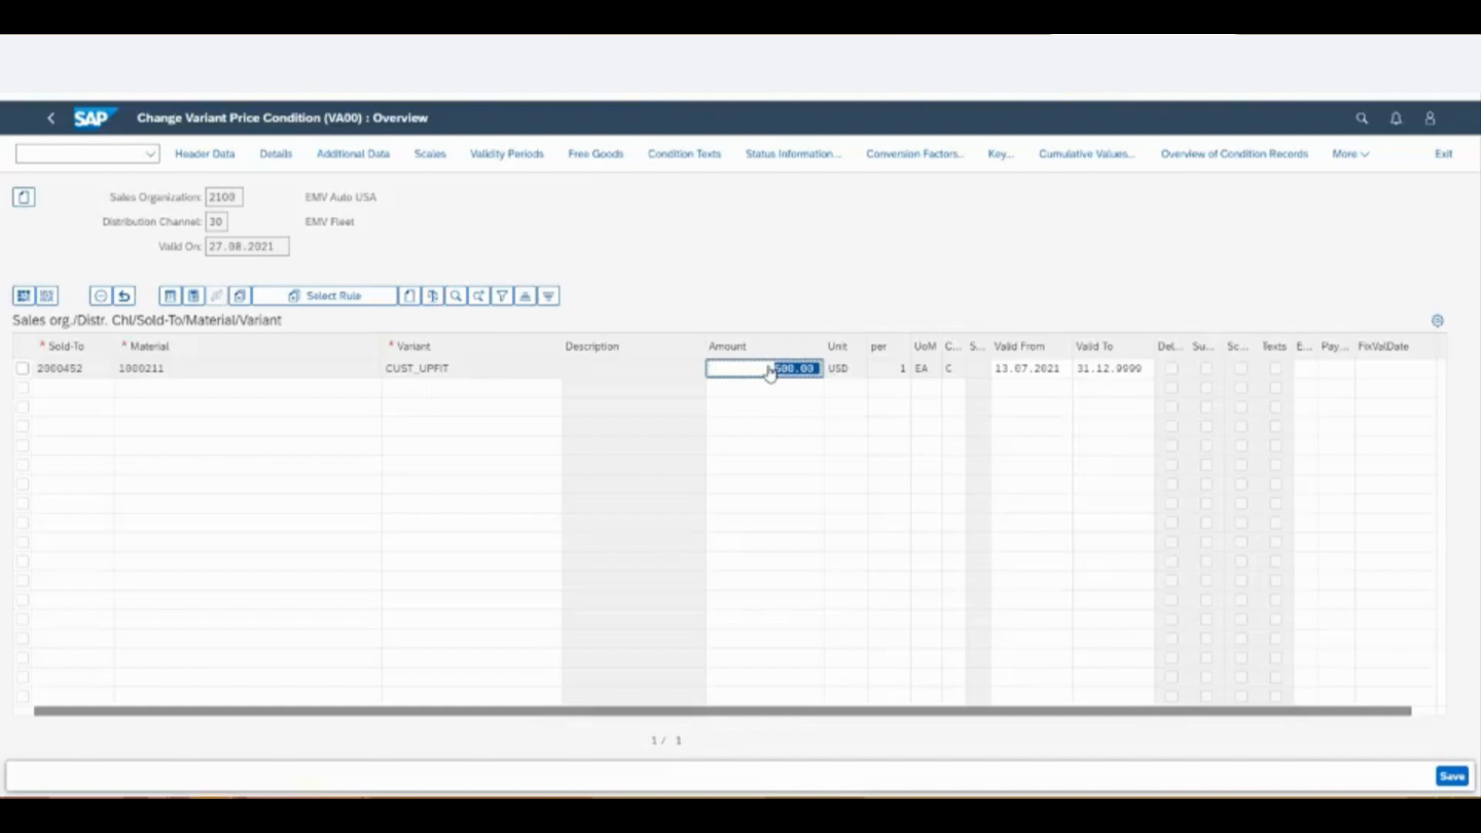
pyautogui.write('750')
pyautogui.press('Return')
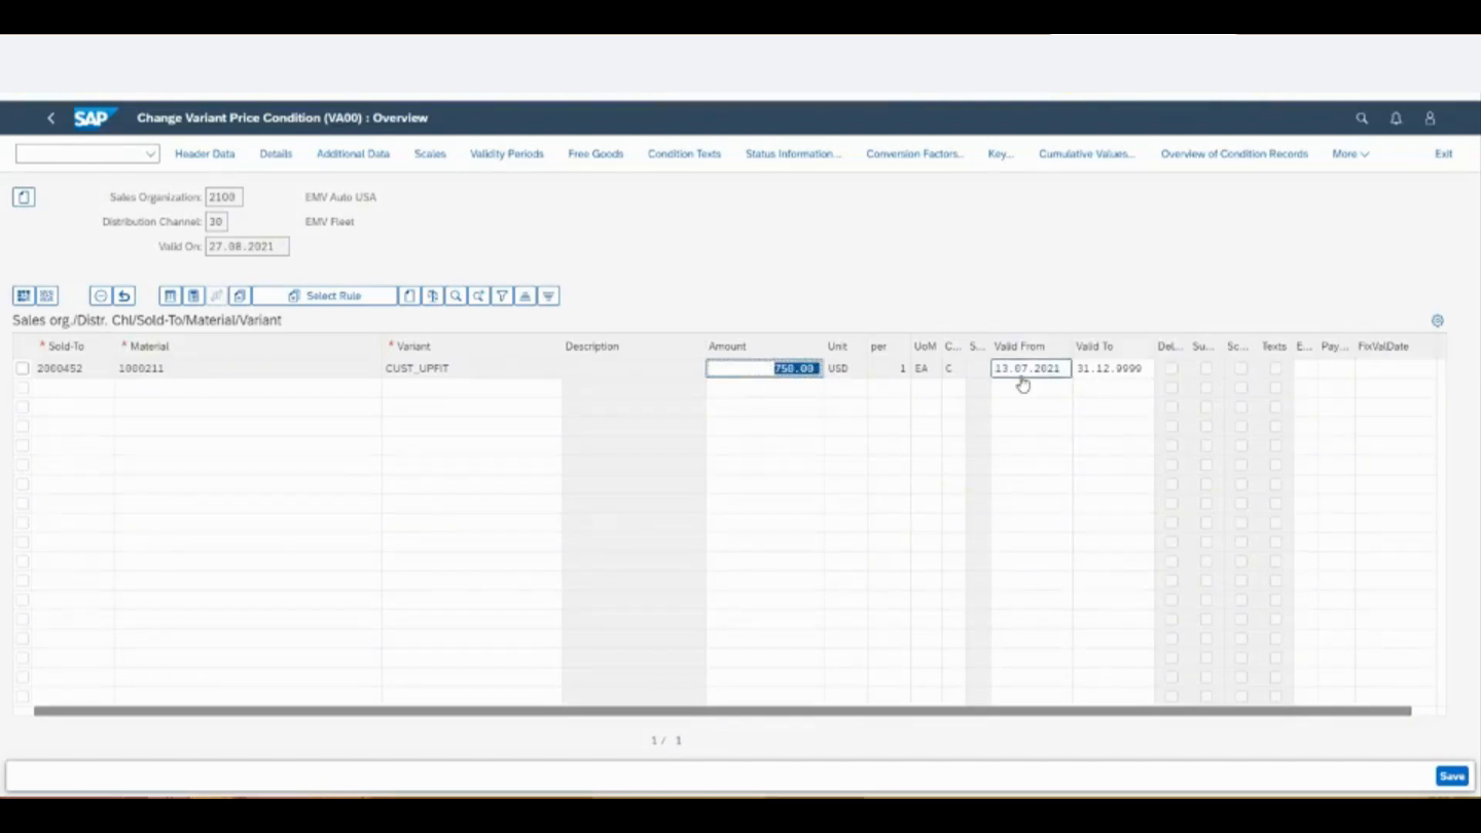
pyautogui.click(1452, 776)
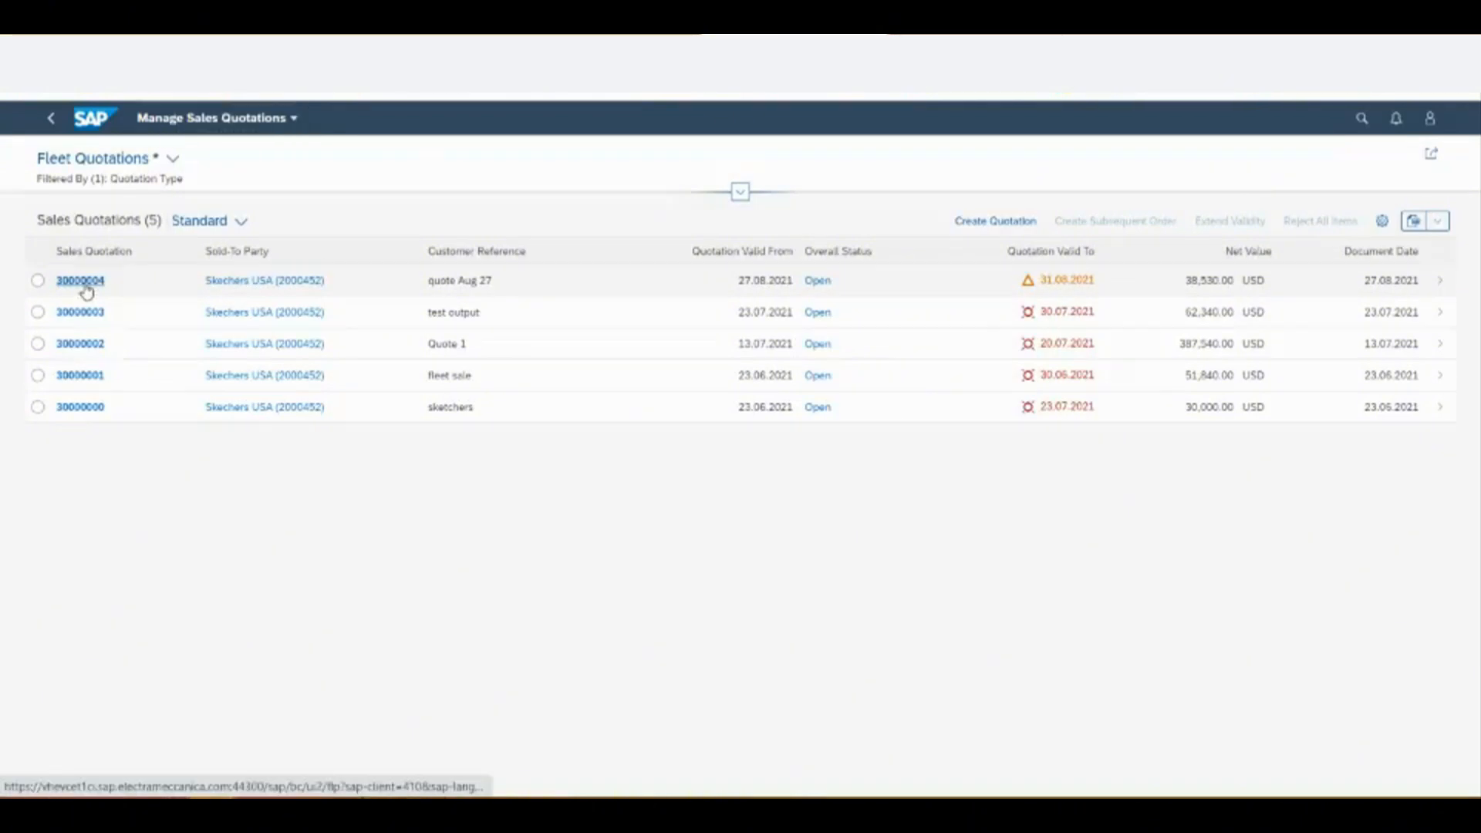
# - Open the quotation with customer reference "quote Aug 27" for changing and display the pricing conditions of its EV Solo Car item
pyautogui.click(82, 282)
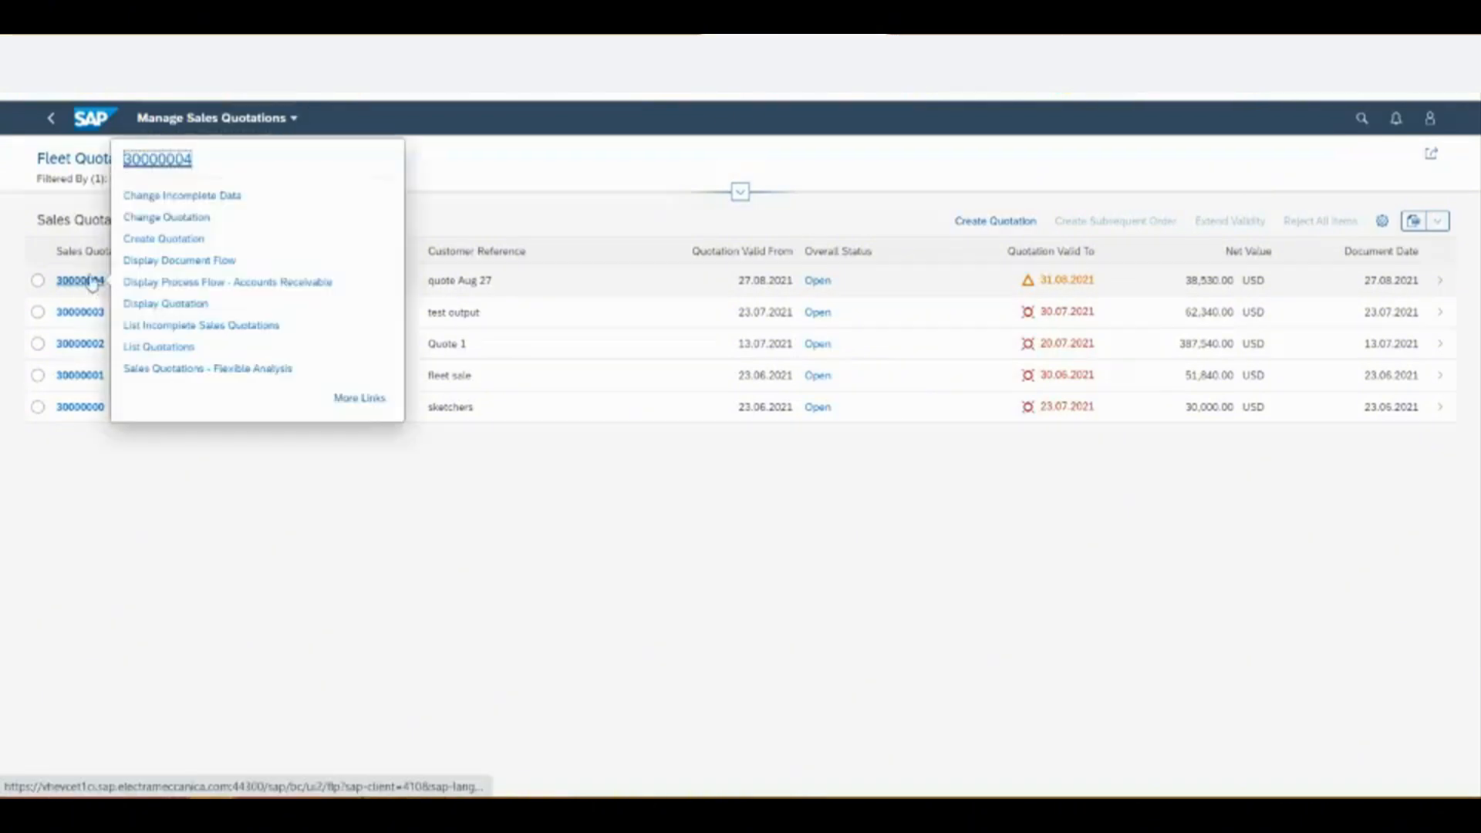
pyautogui.click(167, 219)
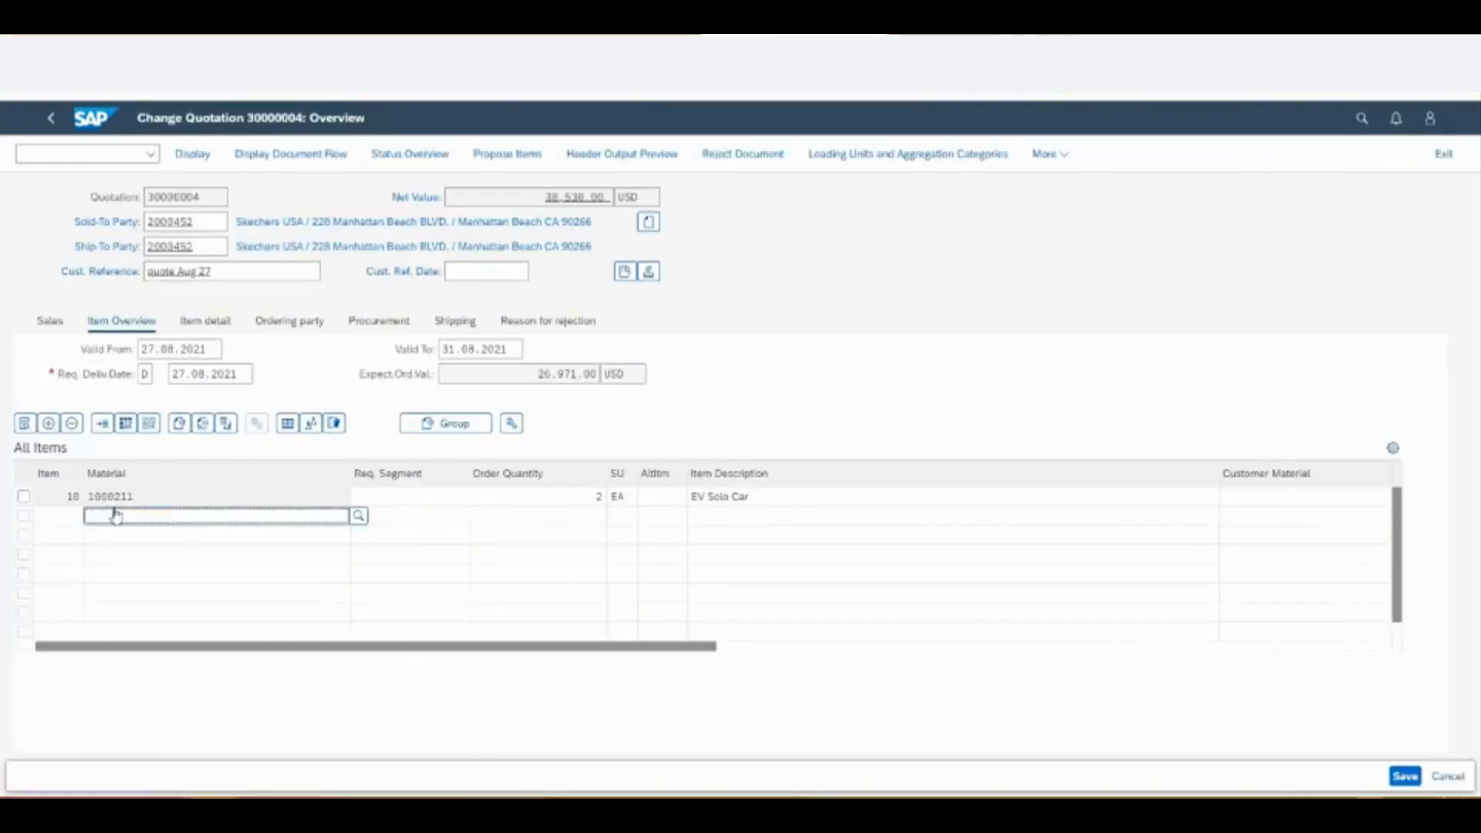
pyautogui.click(23, 496)
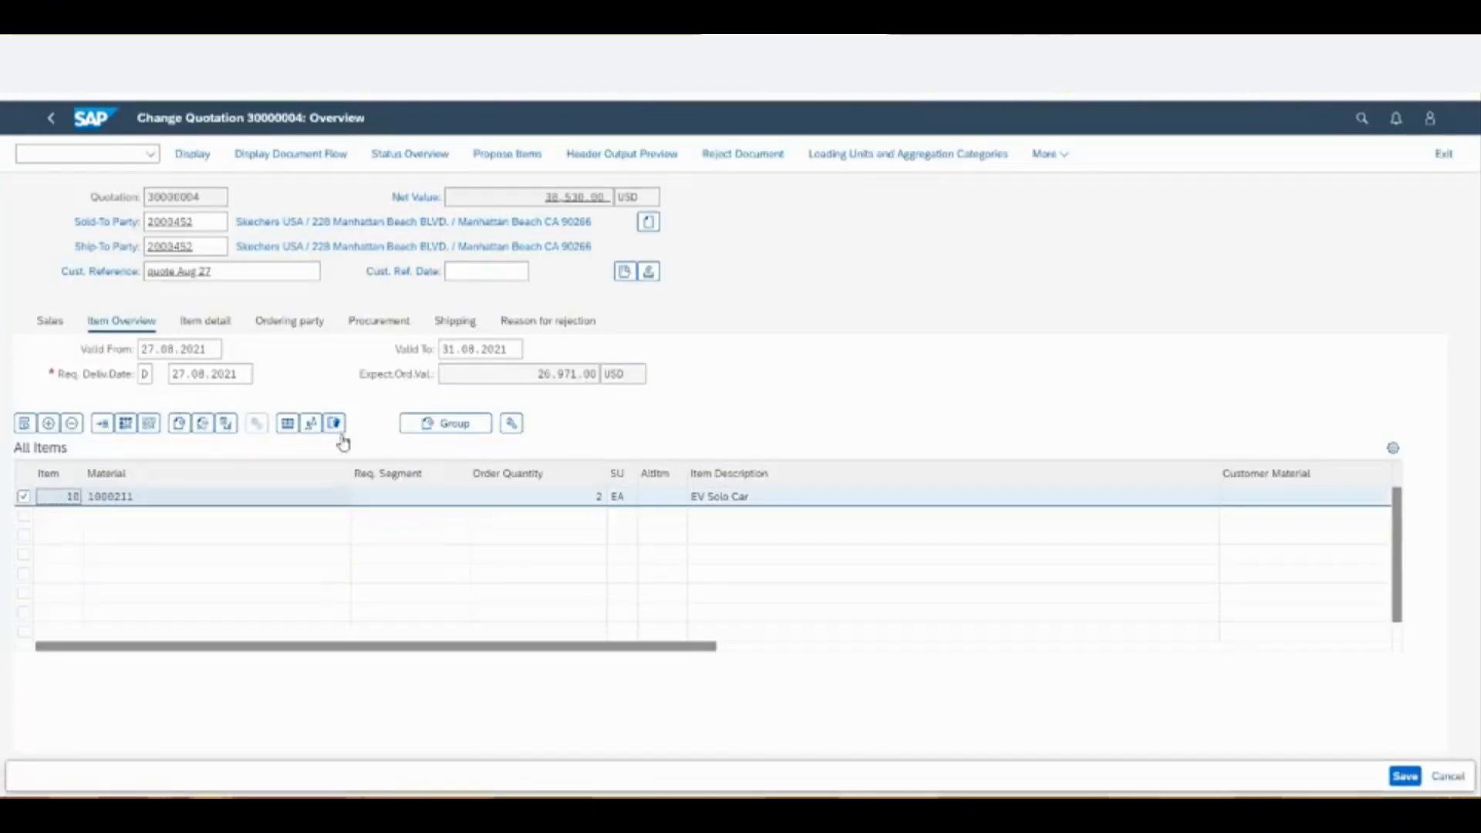
pyautogui.click(287, 423)
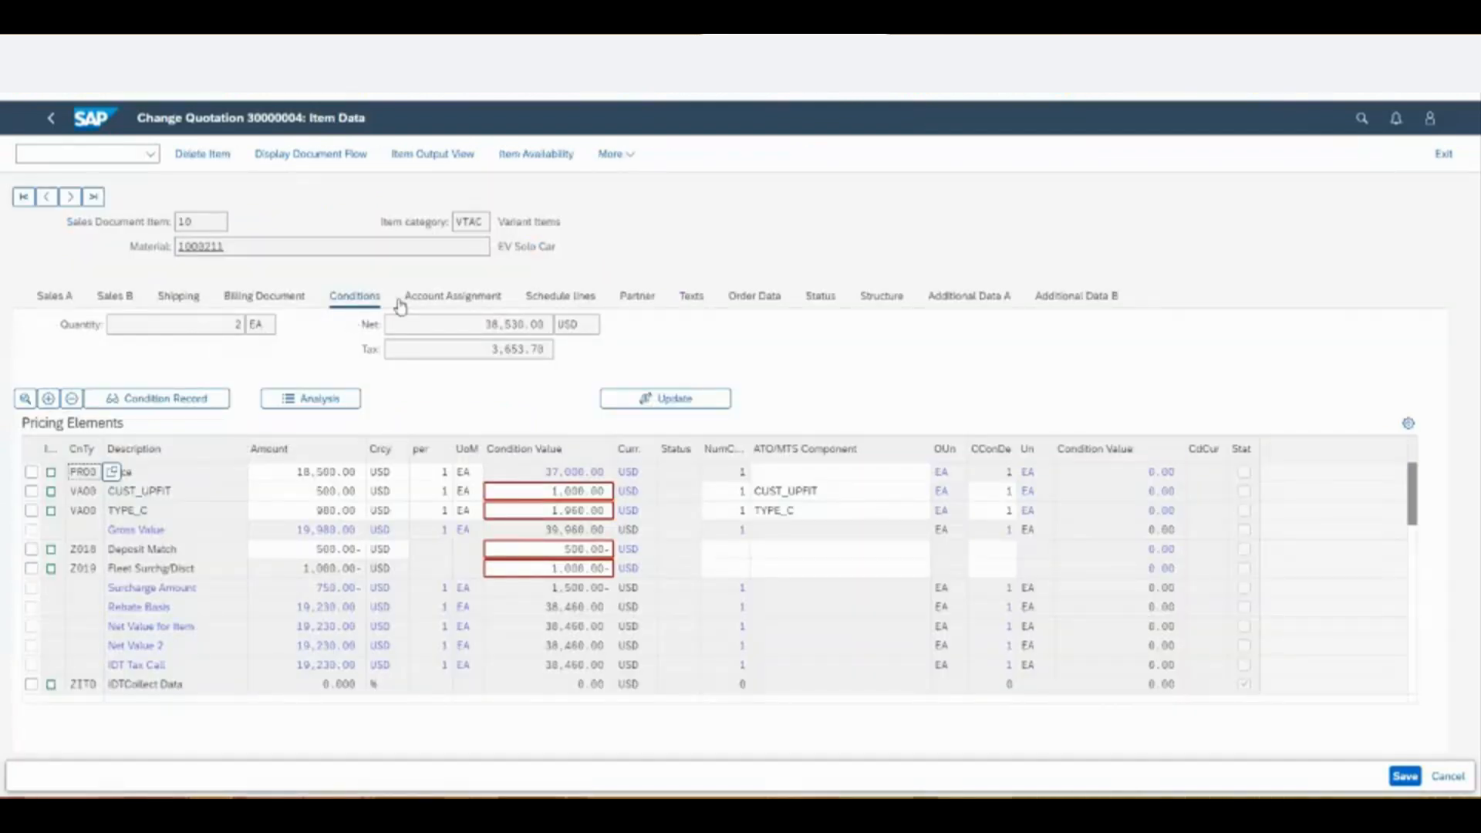
# - Update the item's pricing with pricing type B, Carry out new pricing, and save the quotation
pyautogui.click(676, 400)
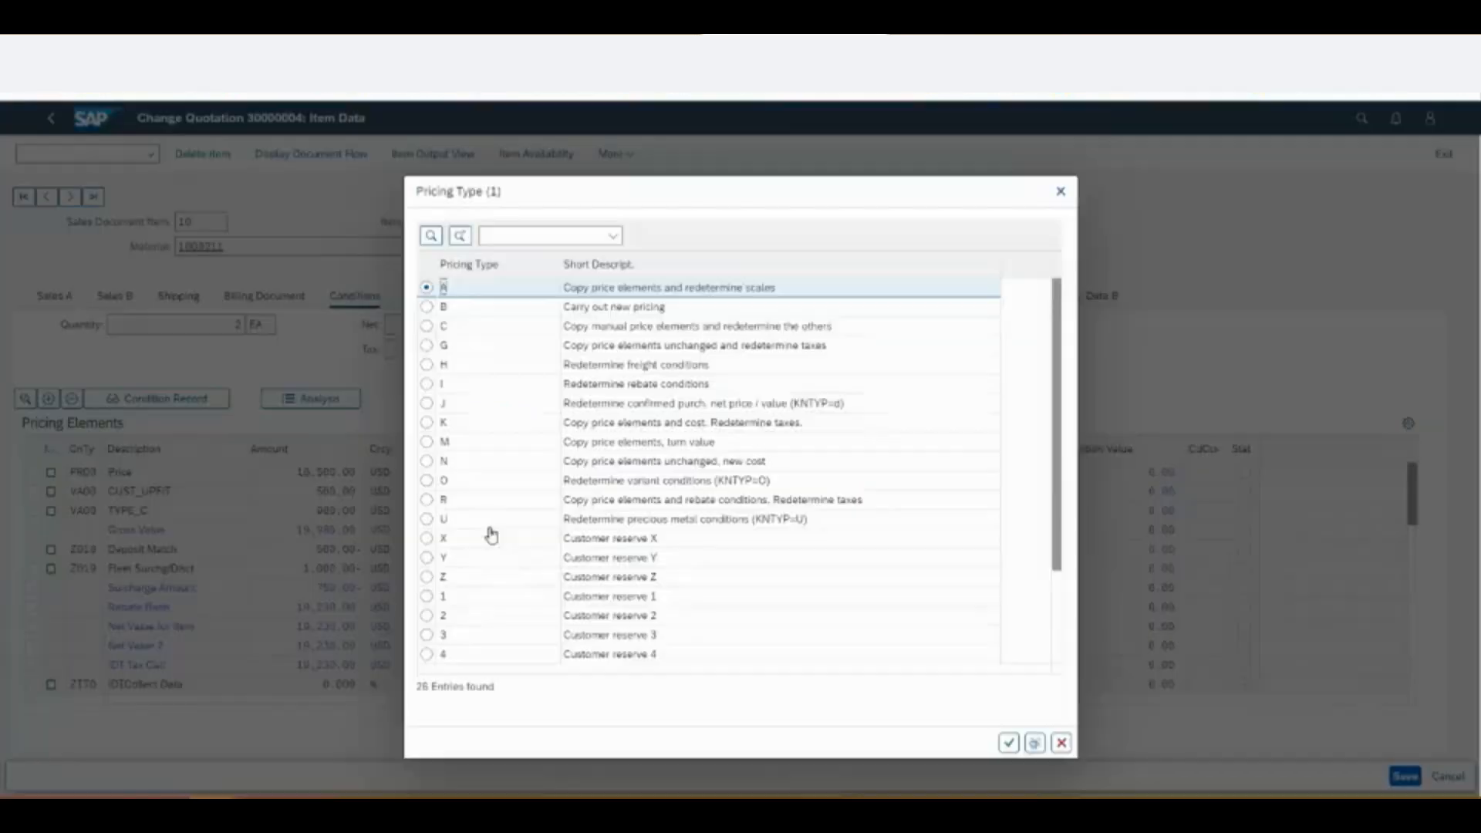
pyautogui.click(426, 308)
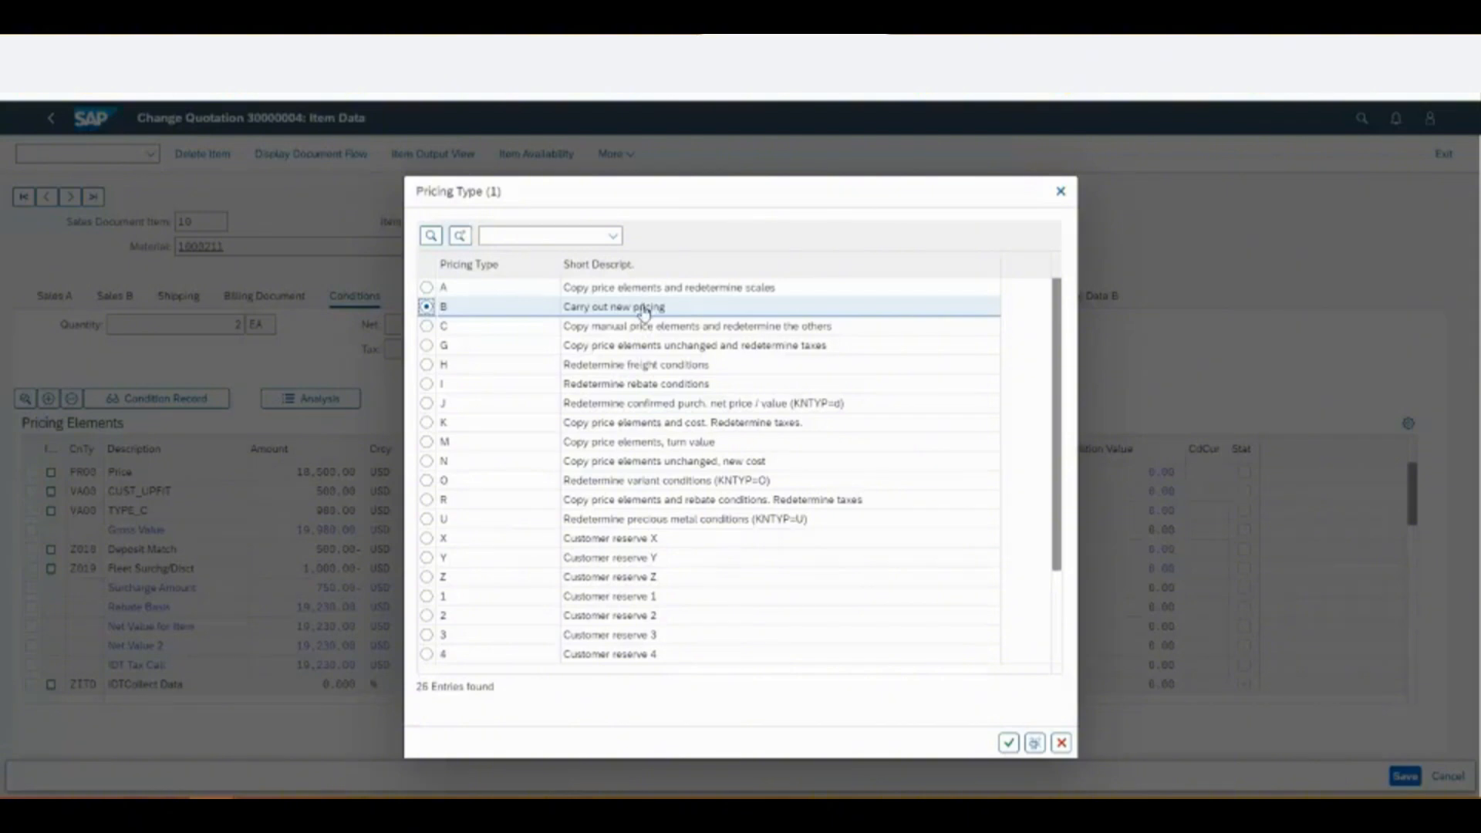
pyautogui.click(1010, 745)
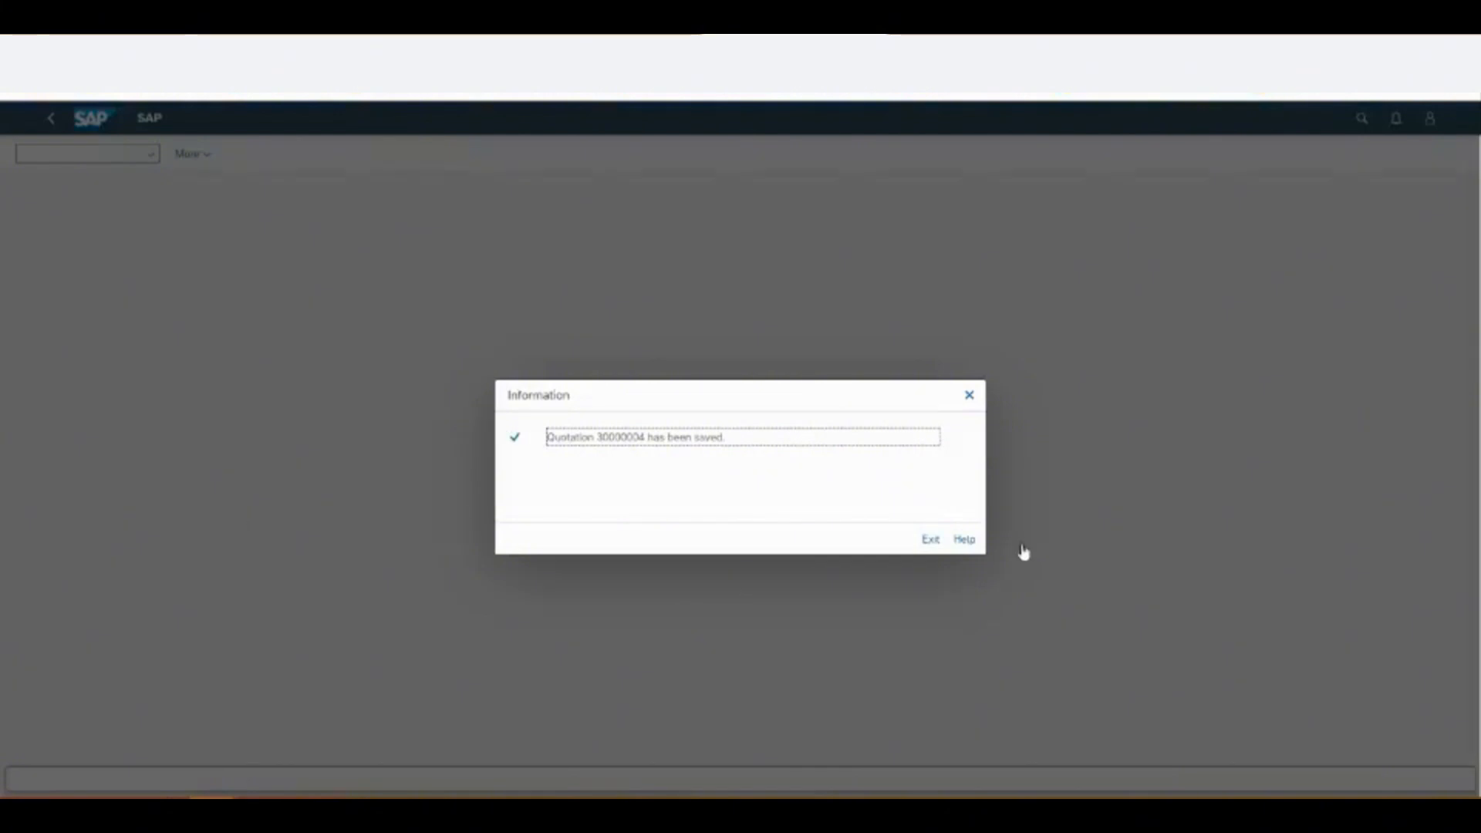
pyautogui.click(930, 539)
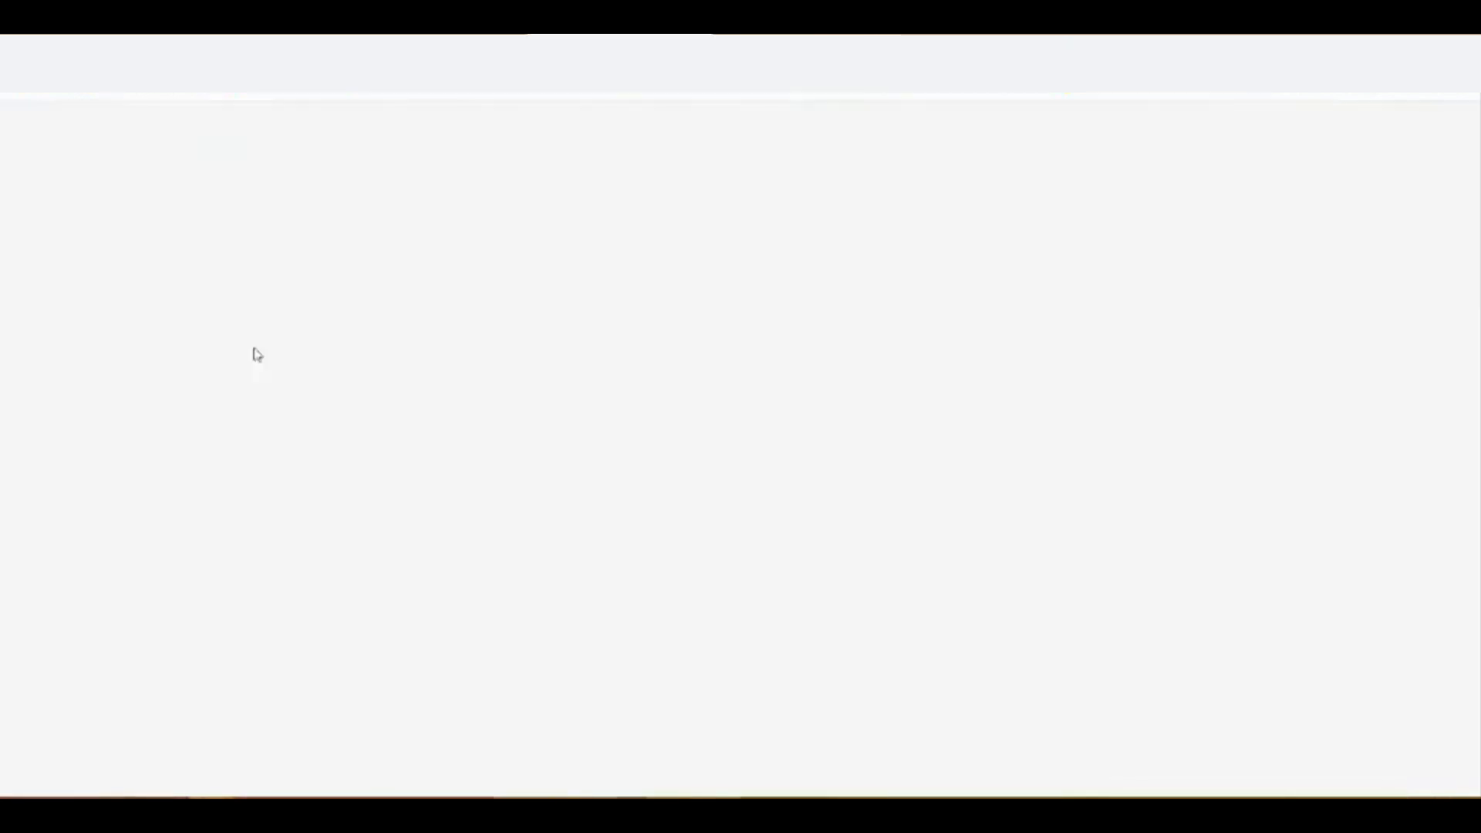
# - Switch to the training slide deck and review the slides on the fleet sales process and sending emails to the customer
pyautogui.click(78, 691)
pyautogui.click(98, 562)
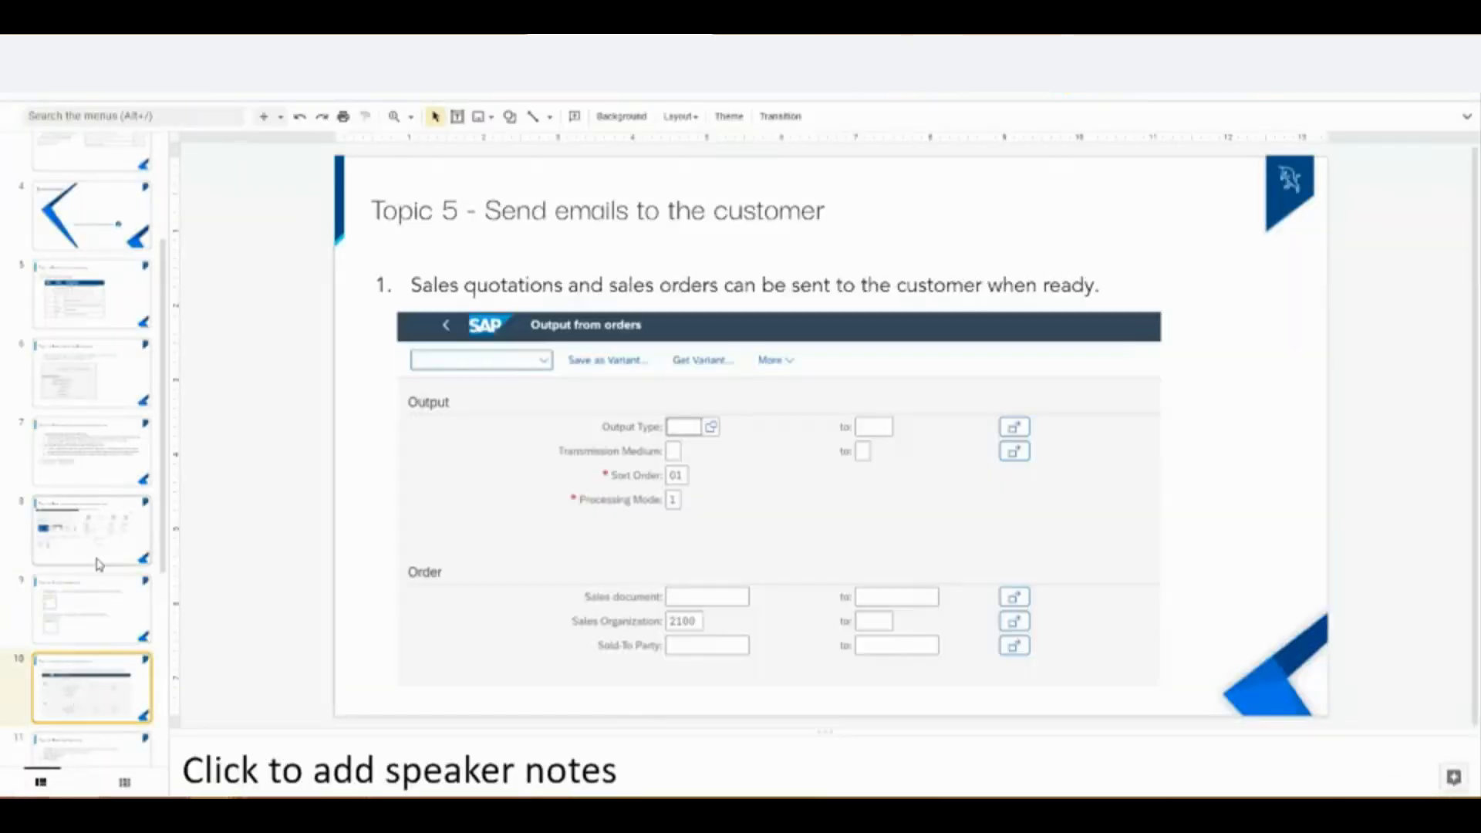
pyautogui.click(83, 386)
pyautogui.click(91, 465)
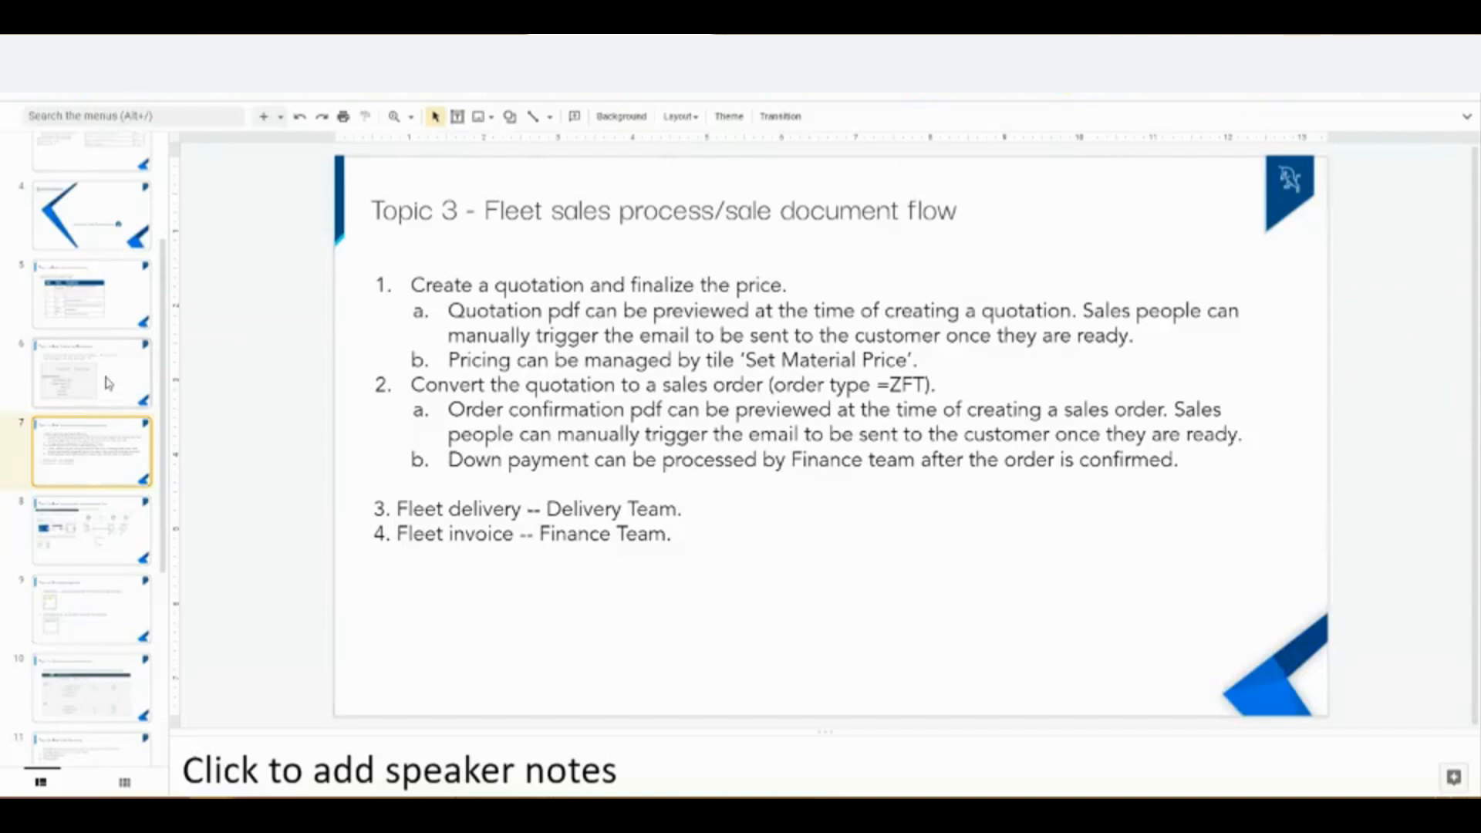
pyautogui.scroll(-1, 104, 708)
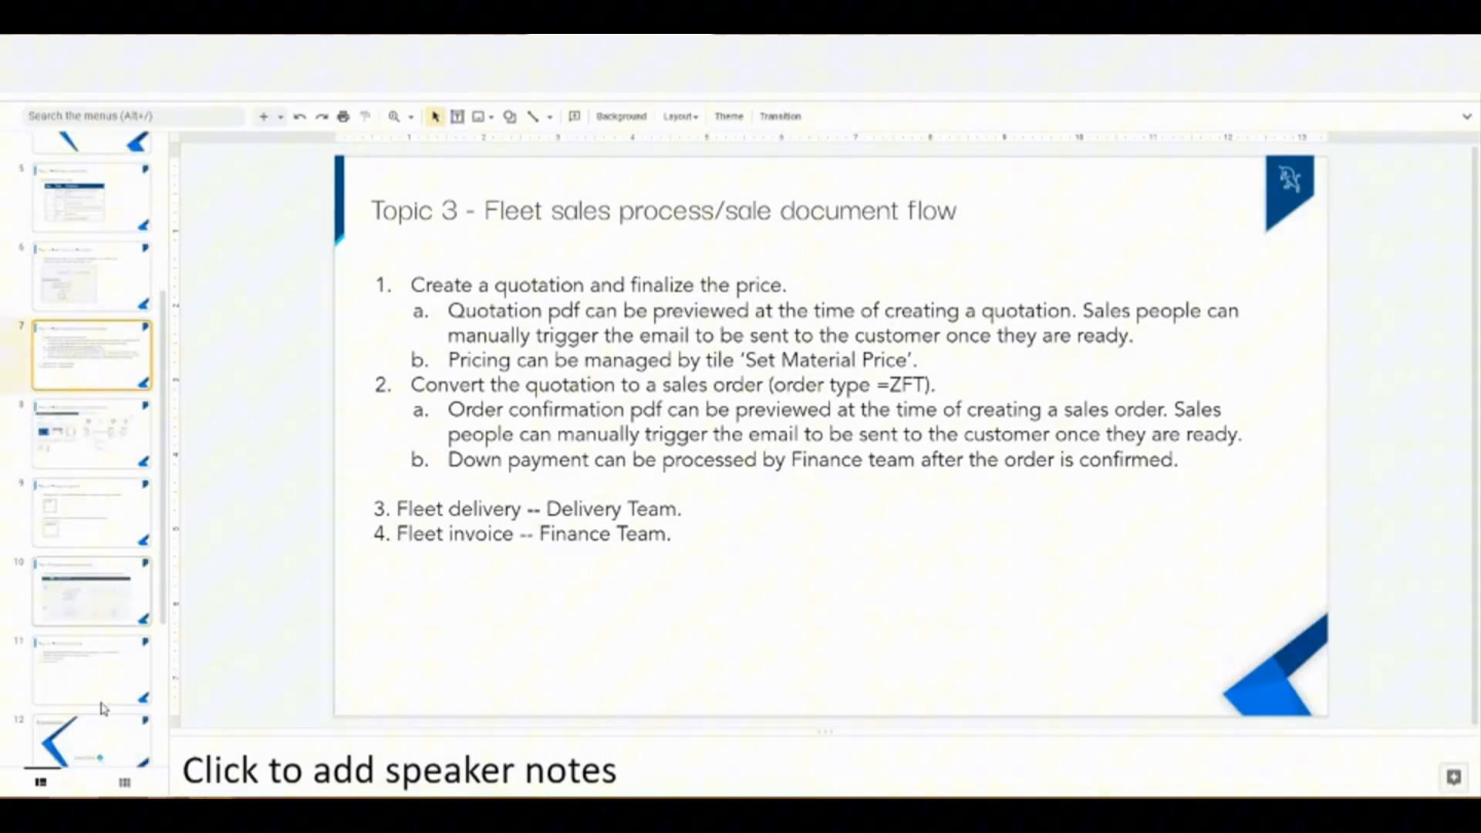
pyautogui.click(108, 610)
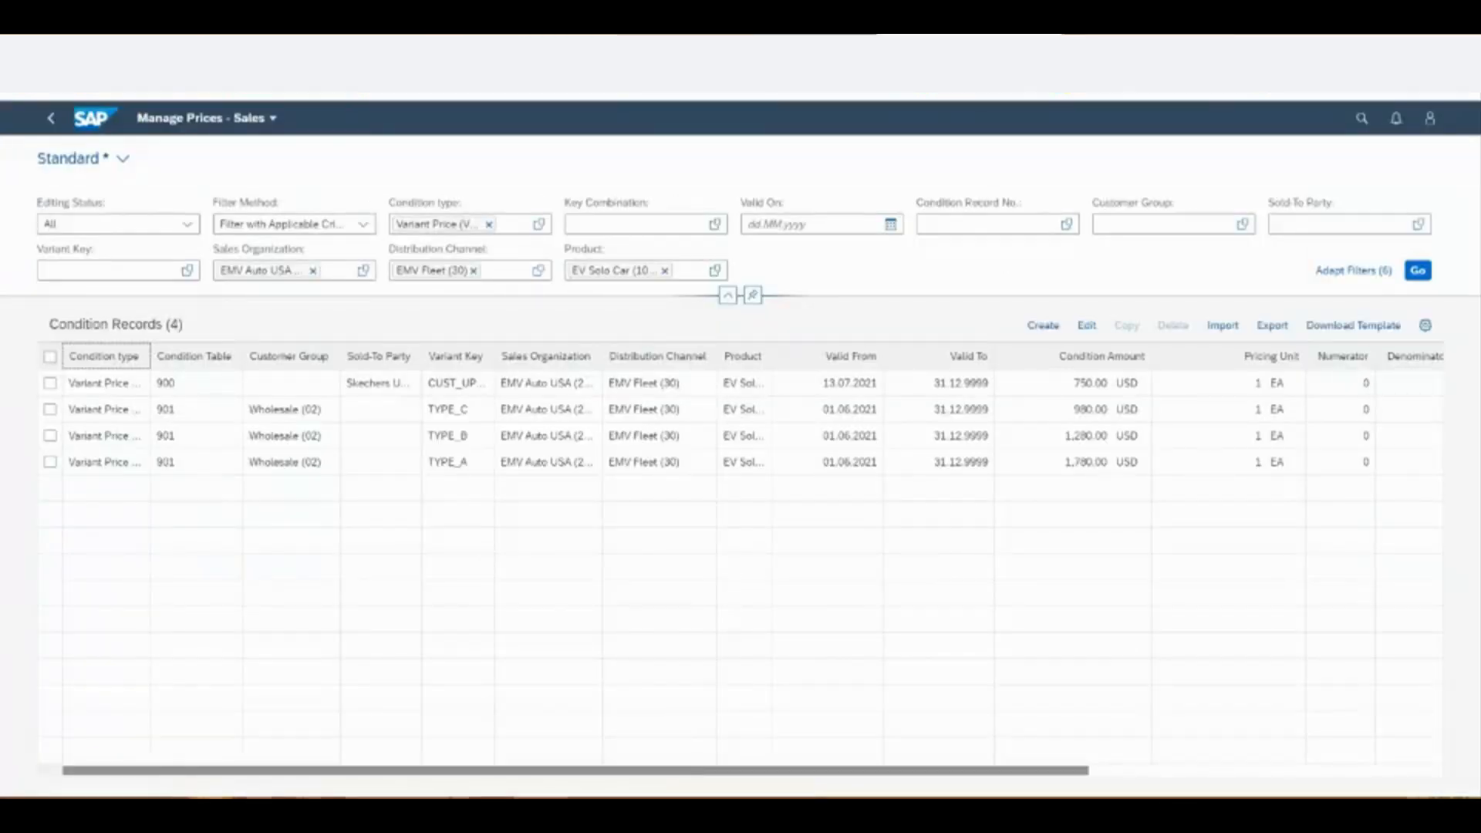
# - Return to the SAP home page, search the apps for "output" and open Output from Sales Documents - VA71
pyautogui.click(101, 127)
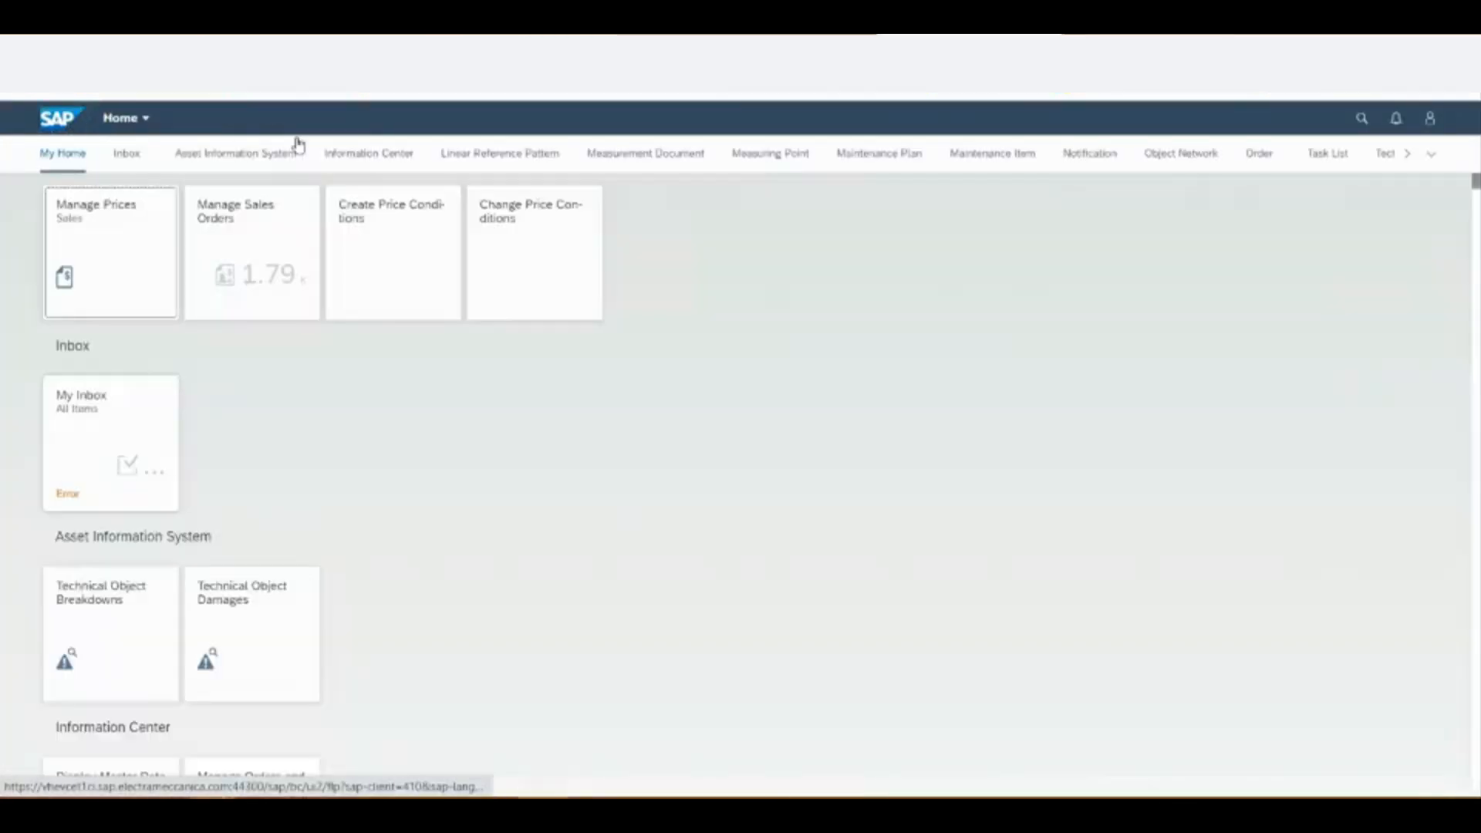
pyautogui.click(1362, 118)
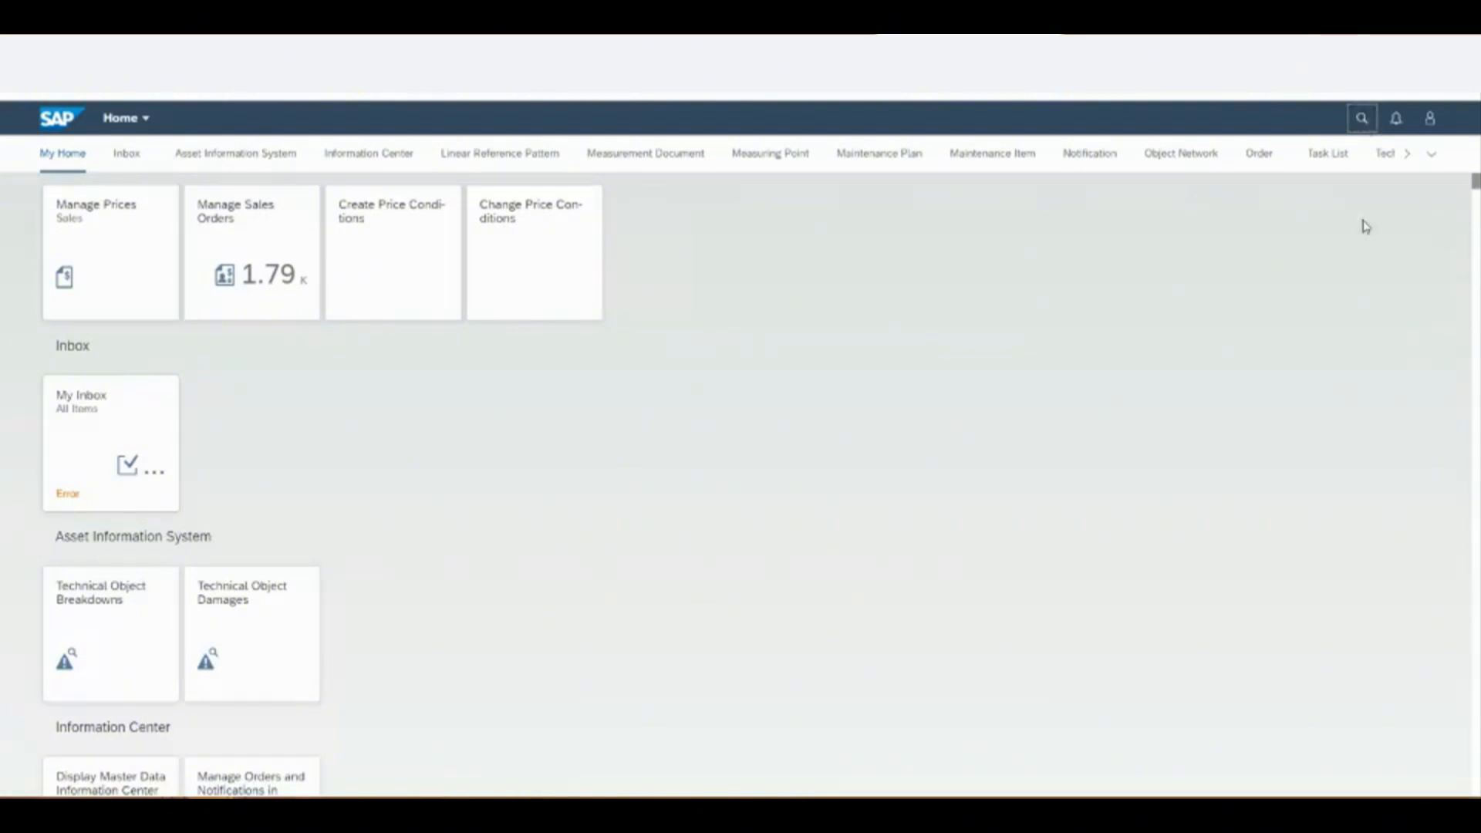
pyautogui.write('output')
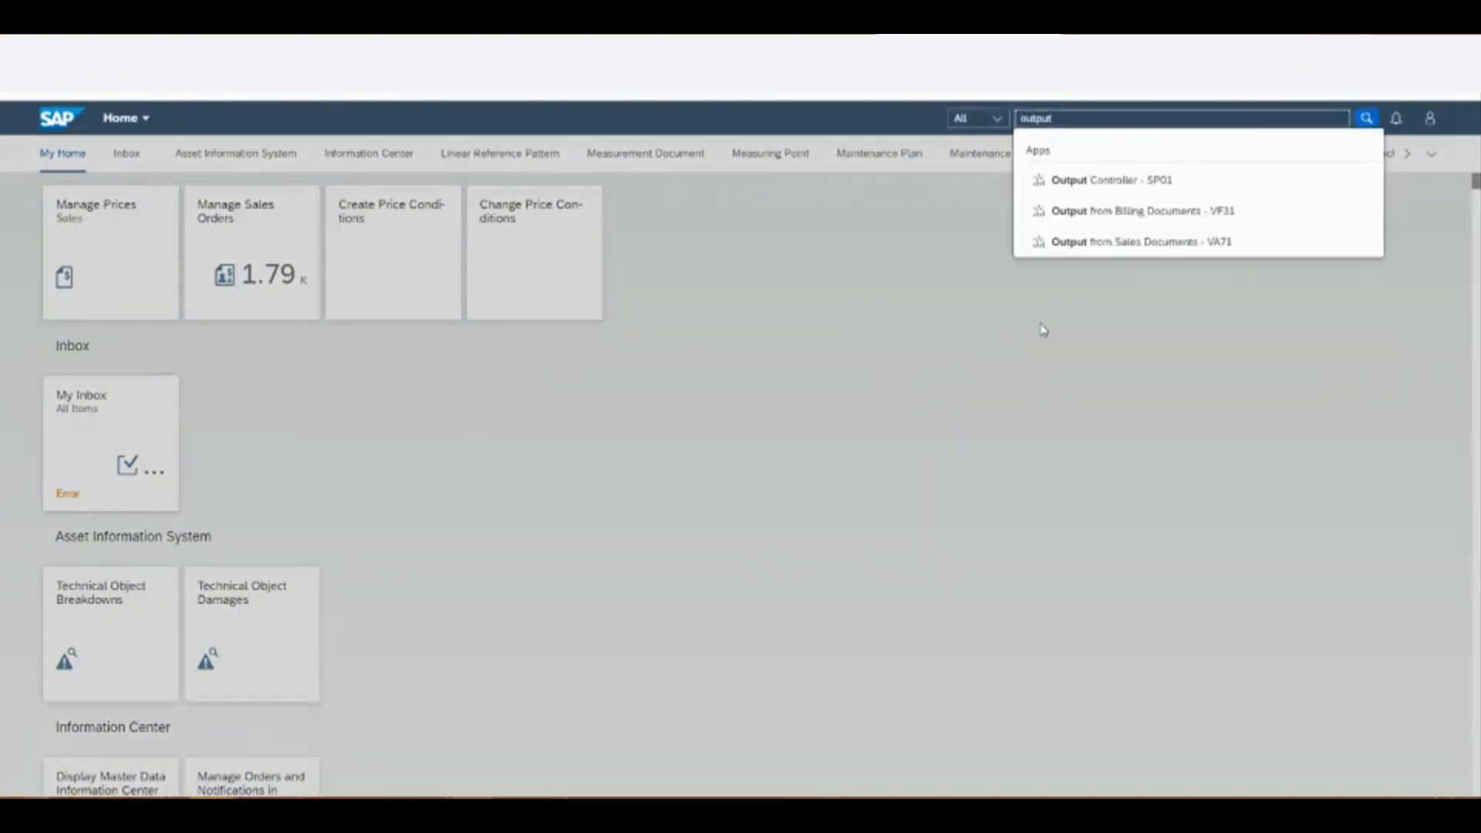
pyautogui.click(1121, 246)
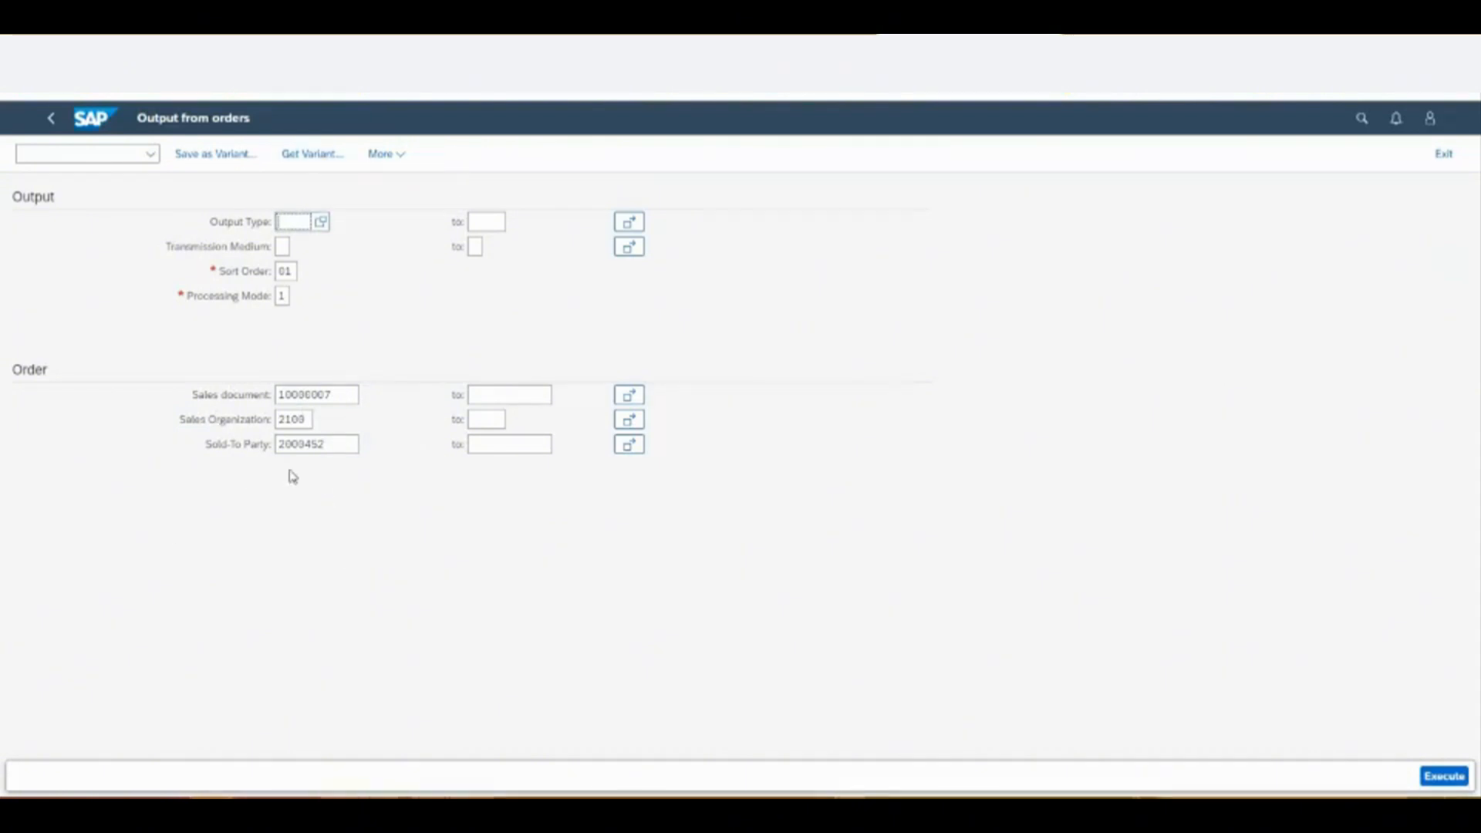
# - Load the FLEET QUOTE variant and clear the sales document, sales organization and sold-to party criteria
pyautogui.click(316, 157)
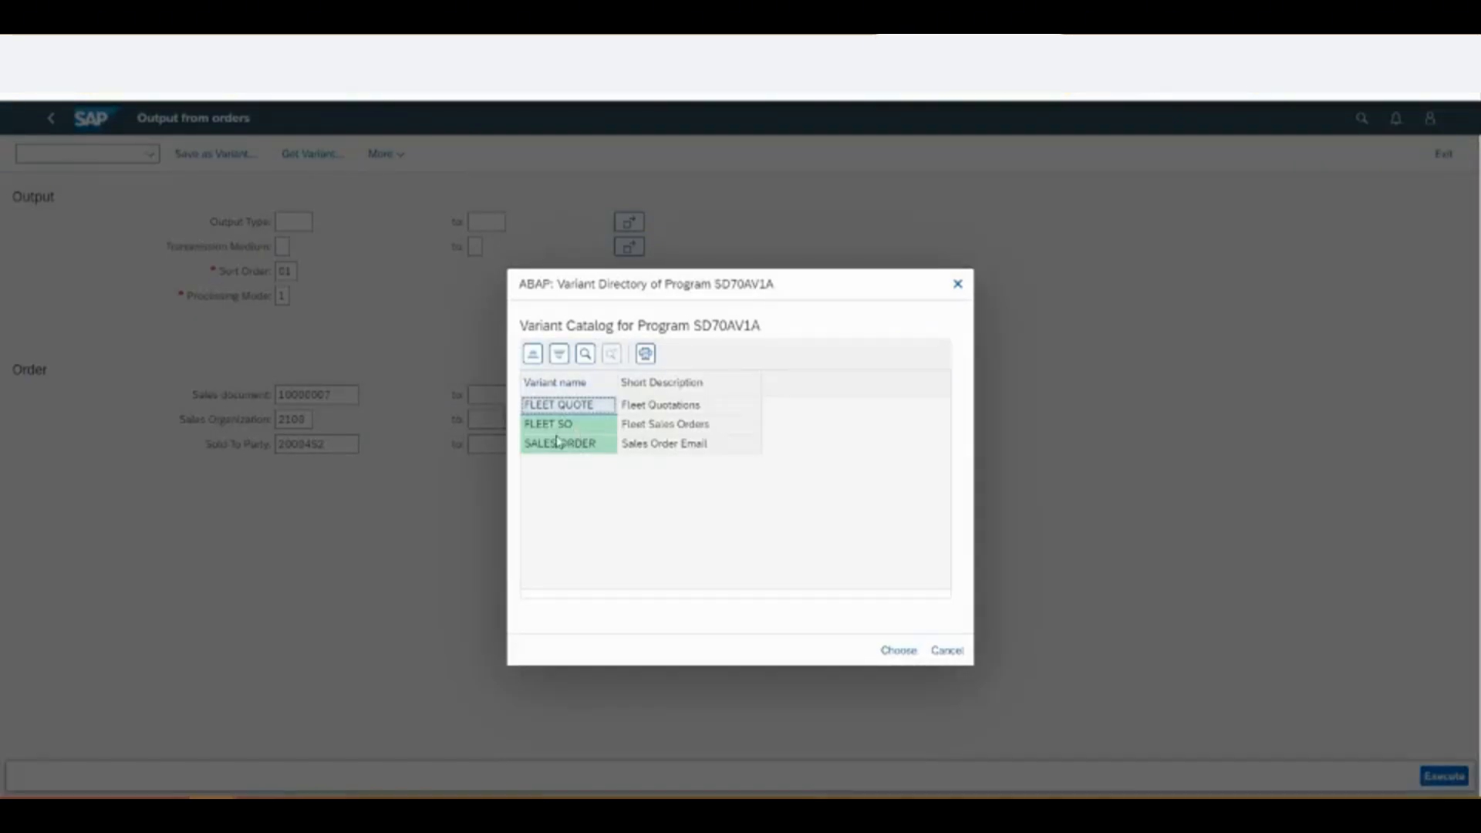
pyautogui.doubleClick(597, 409)
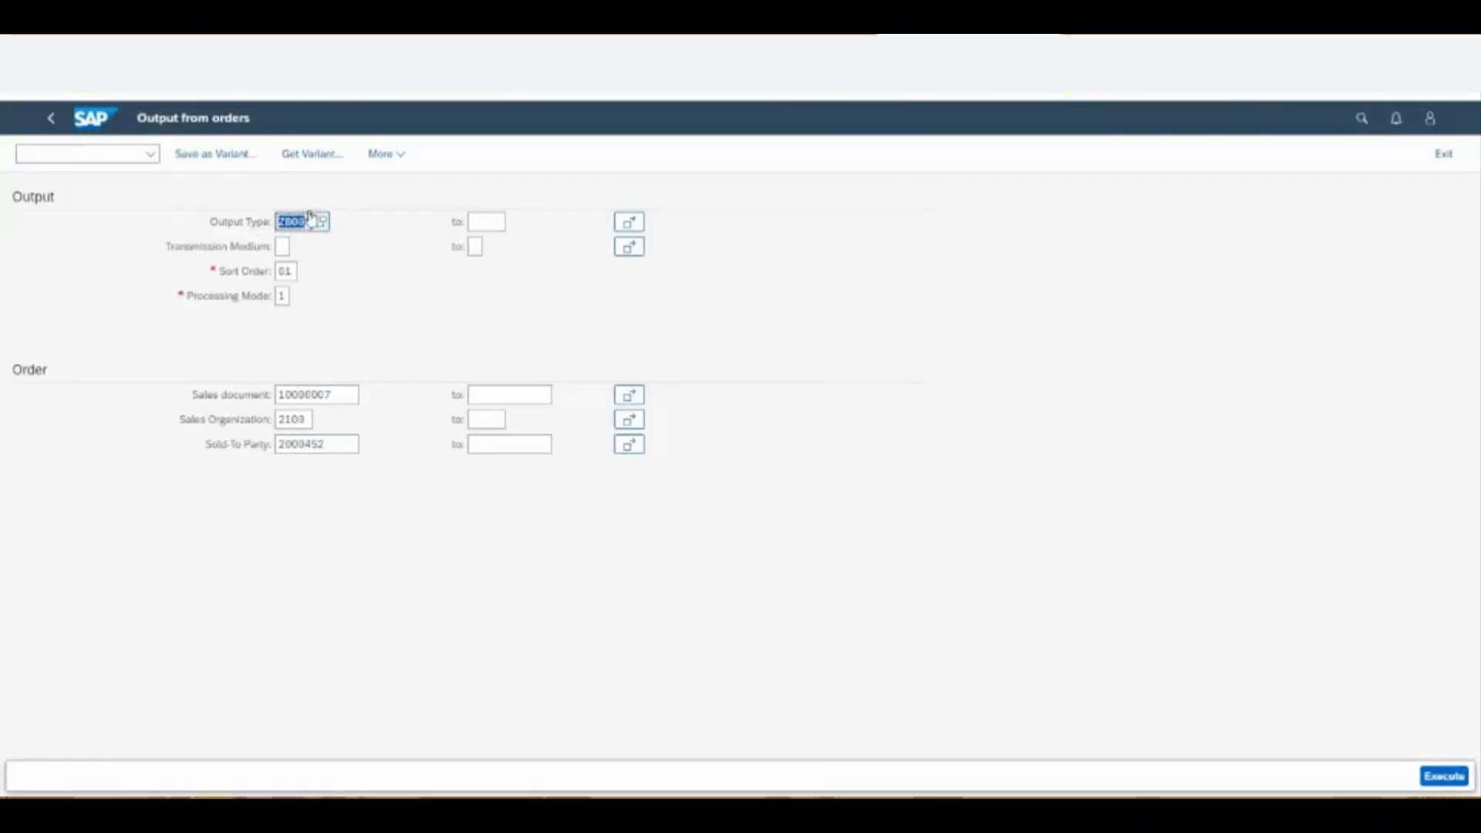
pyautogui.click(333, 402)
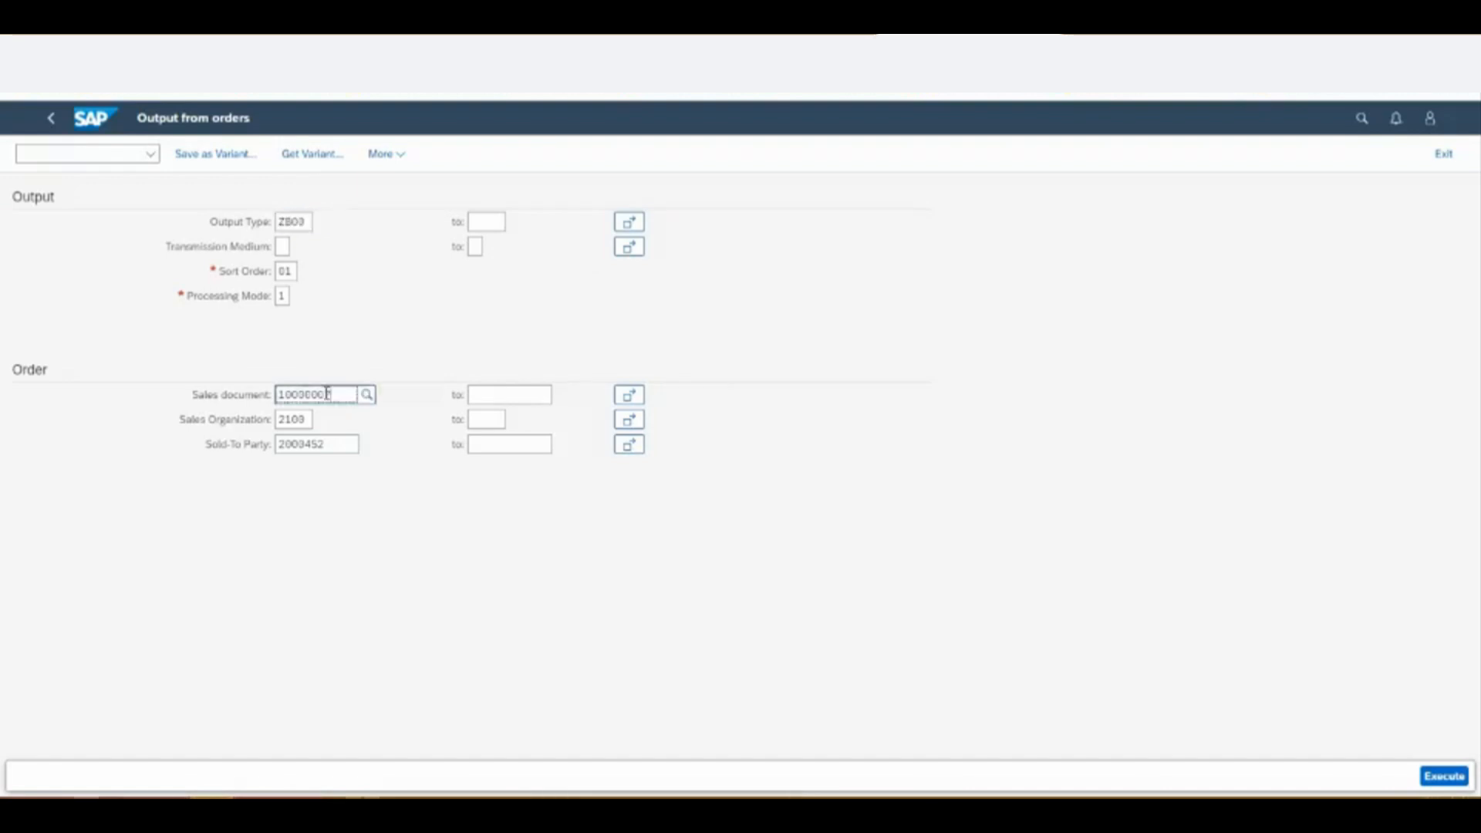
pyautogui.moveTo(332, 397); pyautogui.dragTo(208, 386)
pyautogui.press('BackSpace')
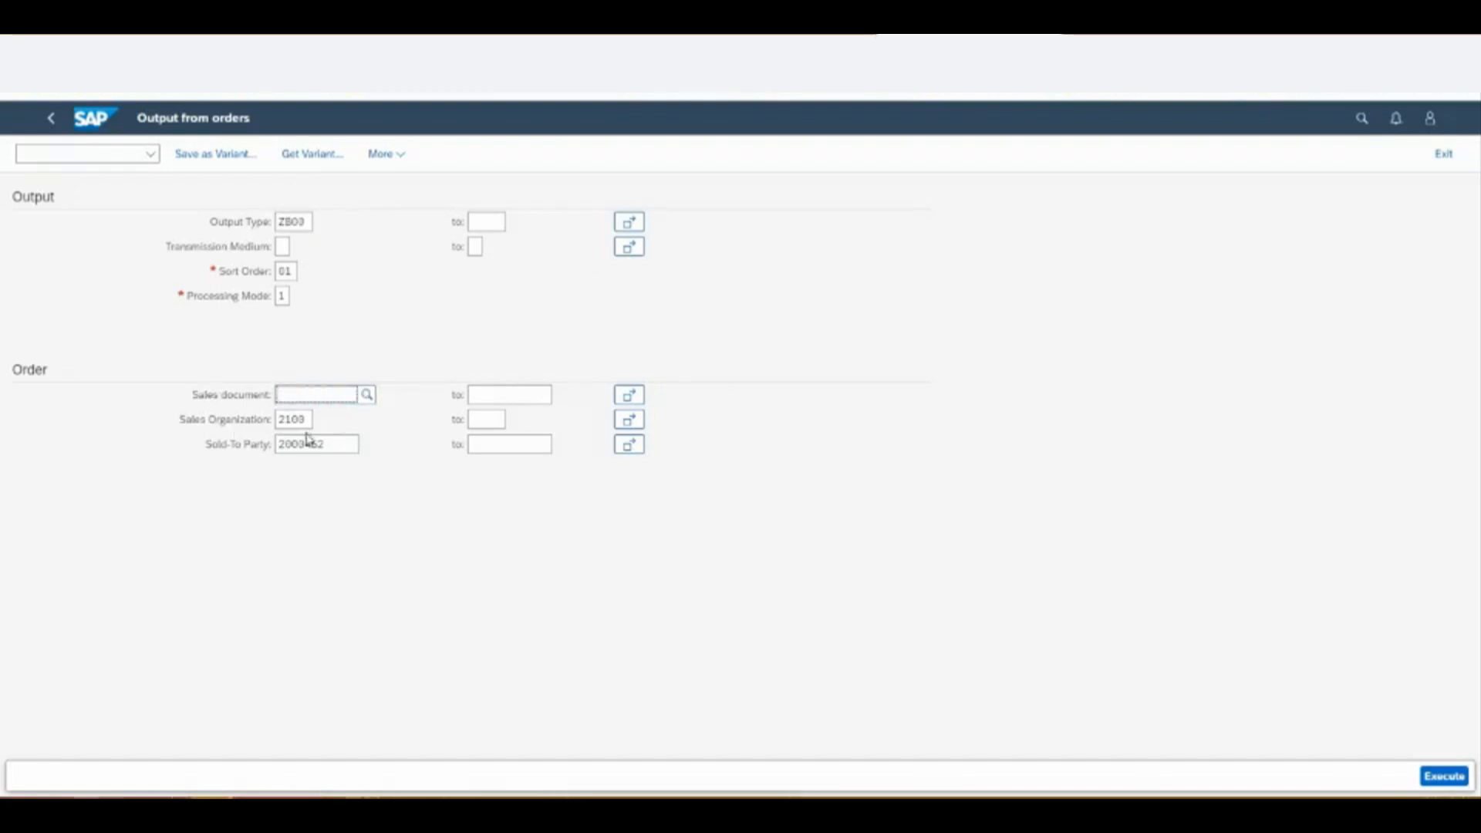
pyautogui.moveTo(305, 420); pyautogui.dragTo(255, 410)
pyautogui.press('BackSpace')
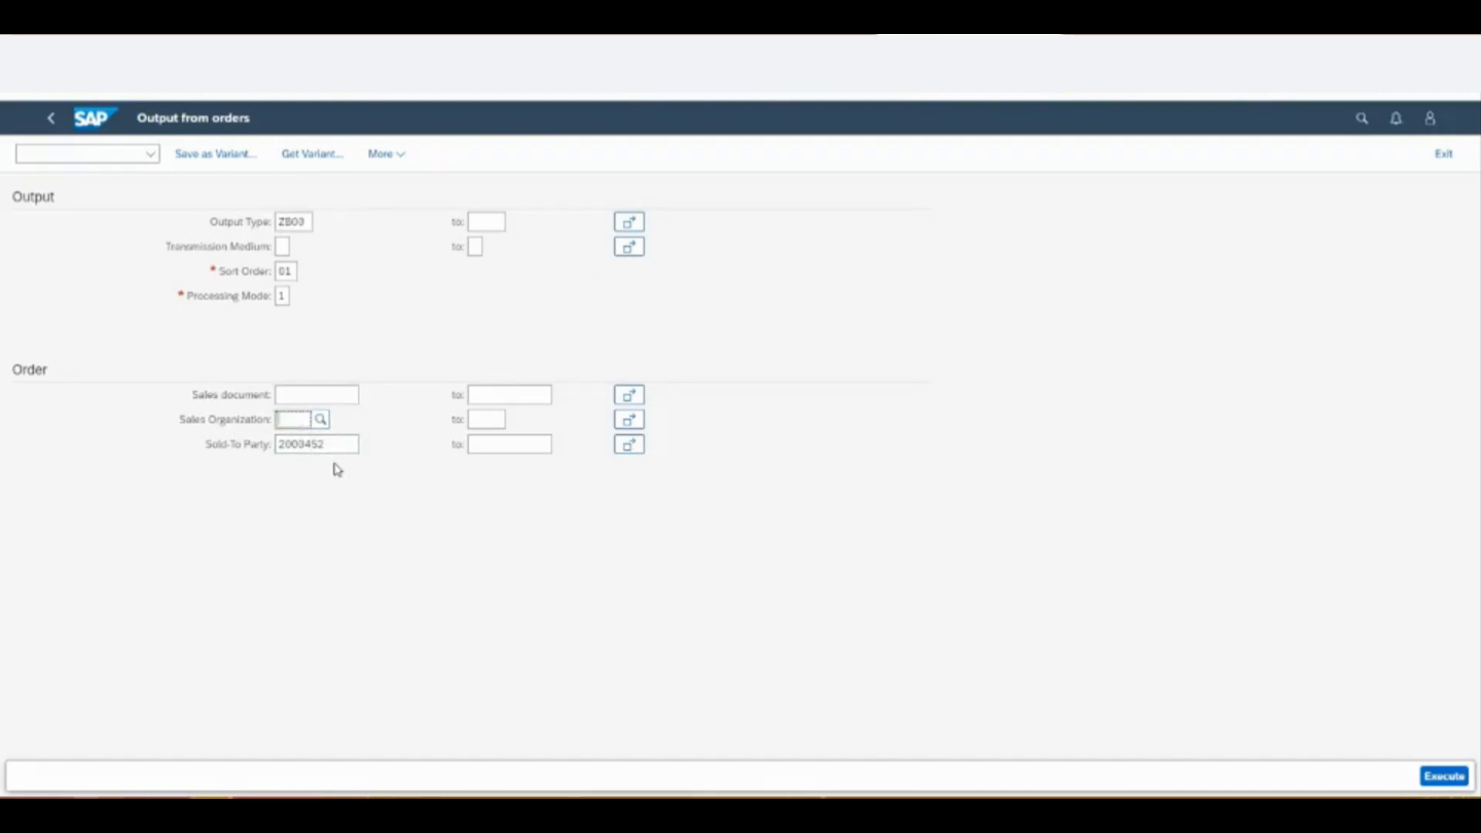
pyautogui.moveTo(334, 442); pyautogui.dragTo(210, 433)
pyautogui.press('BackSpace')
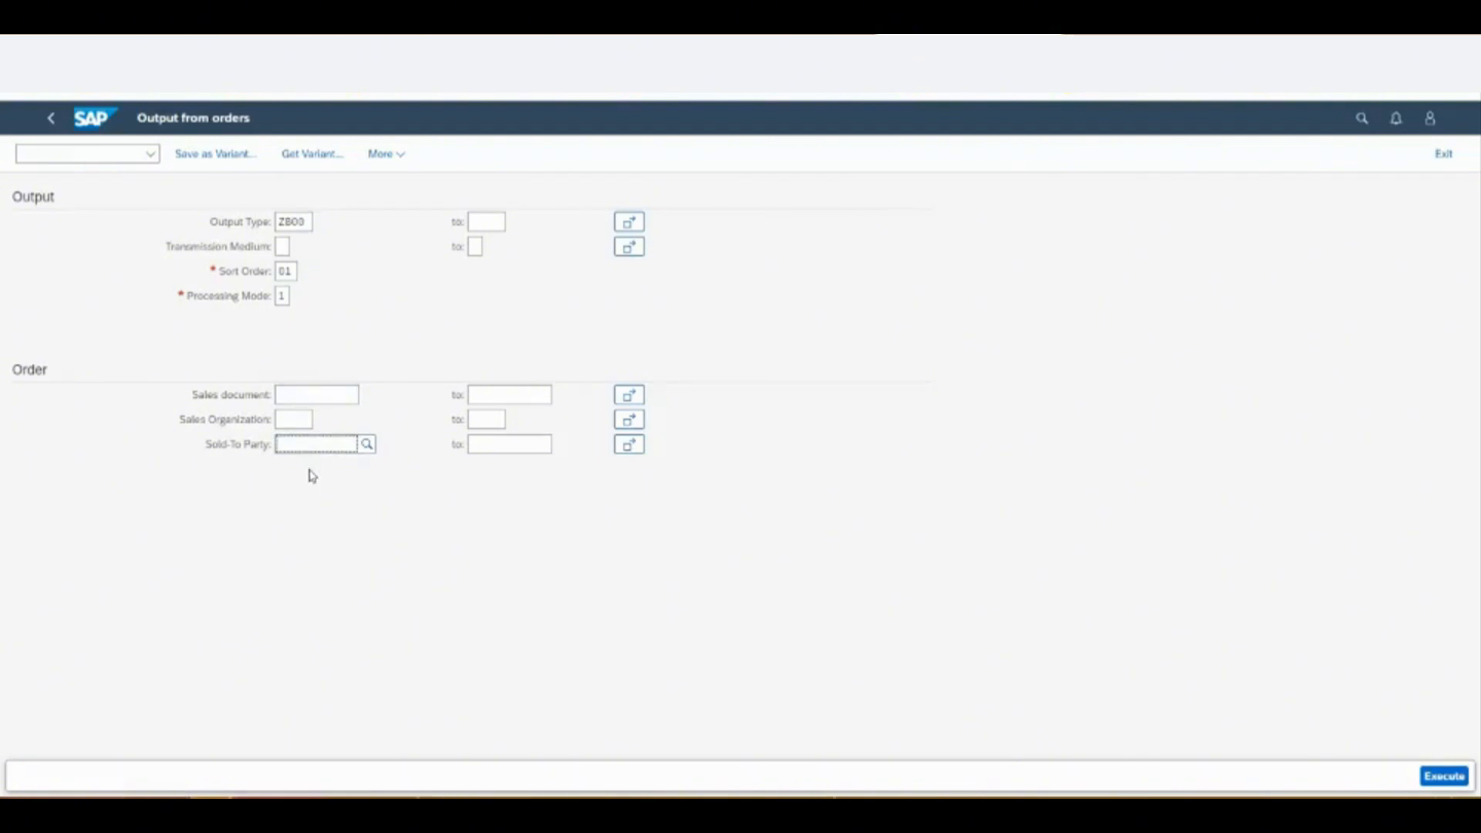
# - Look up "ske" as the sold-to party, choose Skechers USA and run the output selection
pyautogui.write('ske')
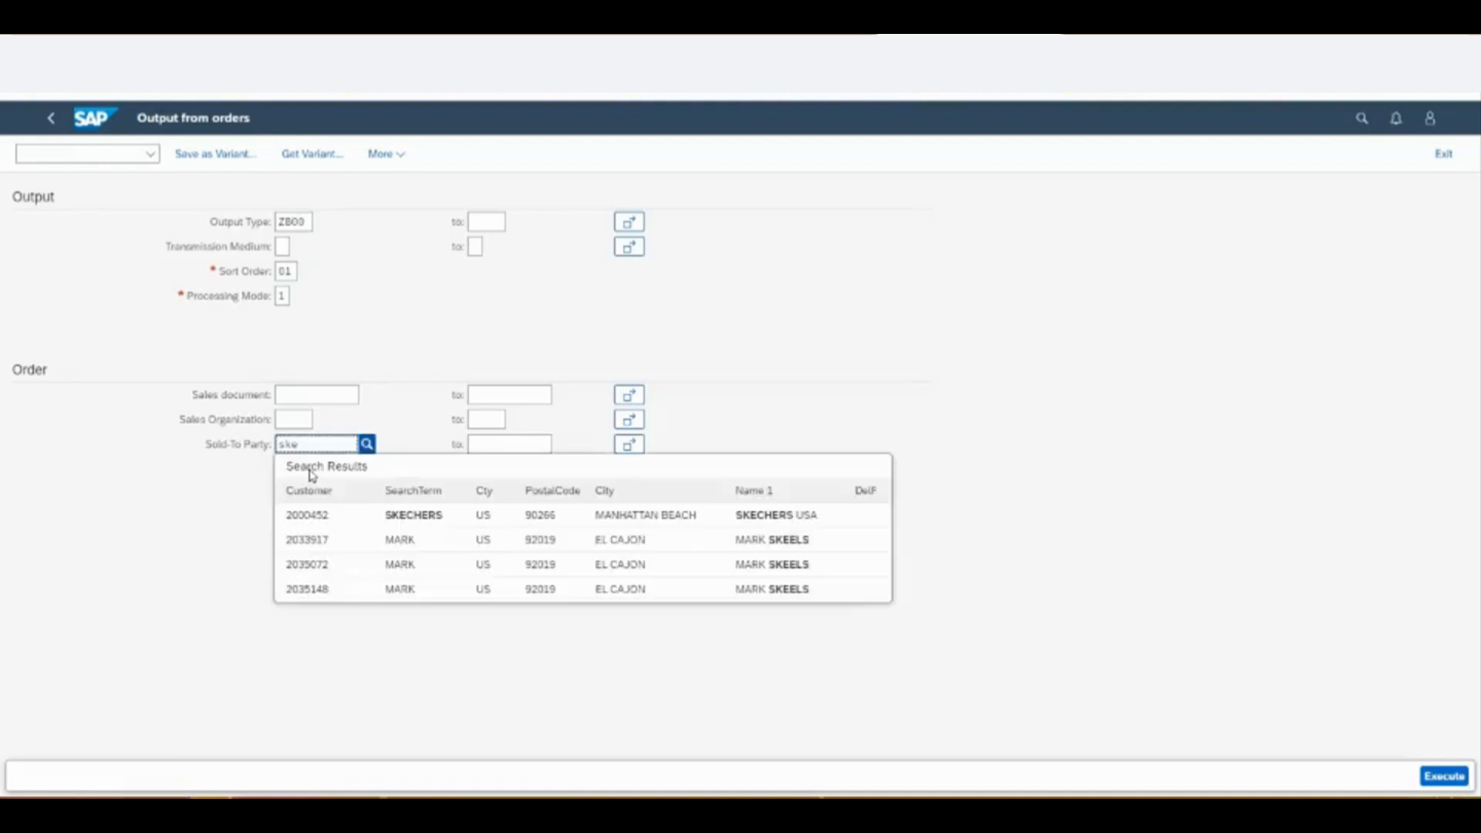
pyautogui.click(352, 520)
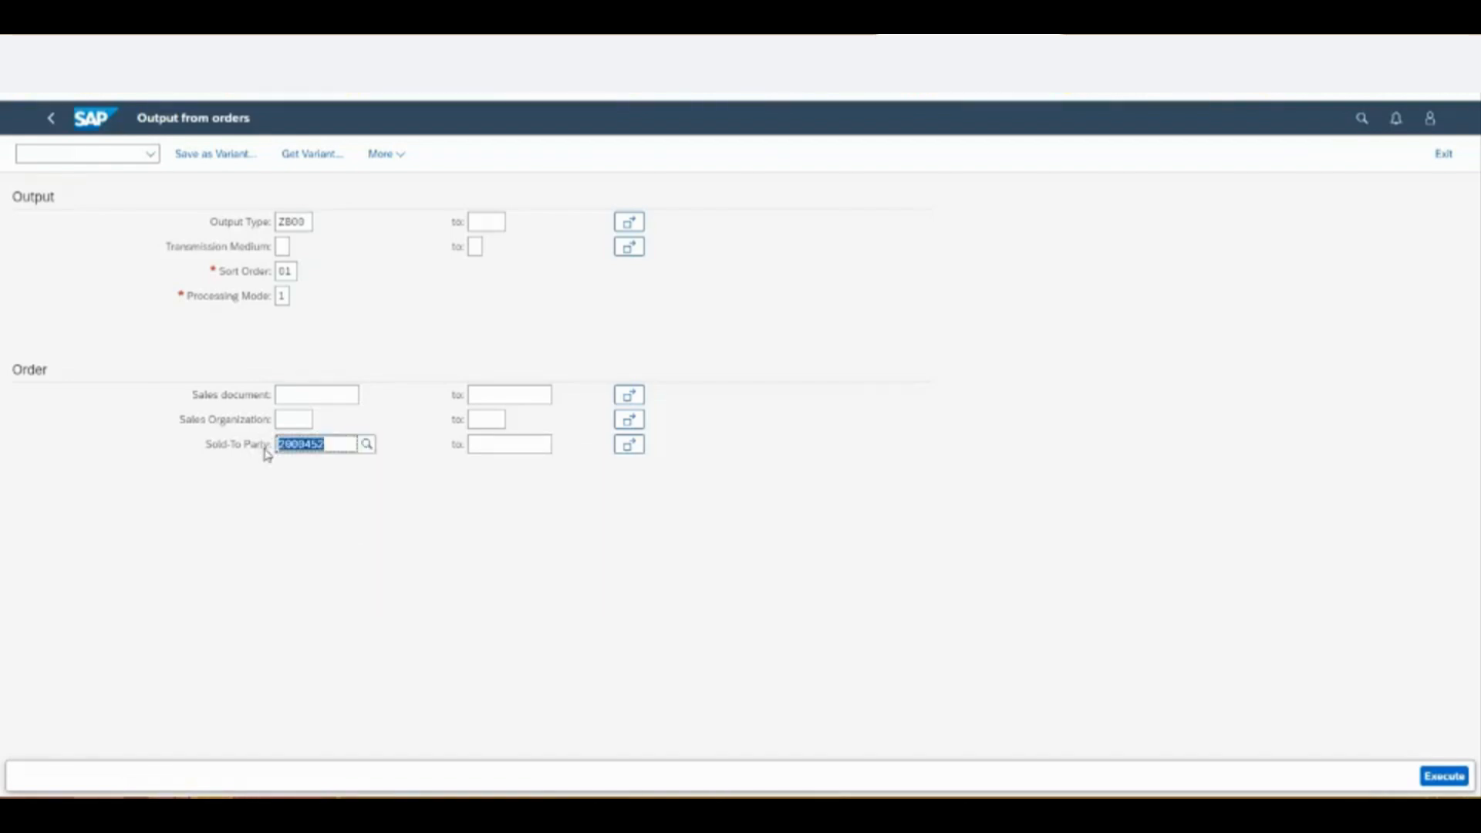
pyautogui.click(1445, 777)
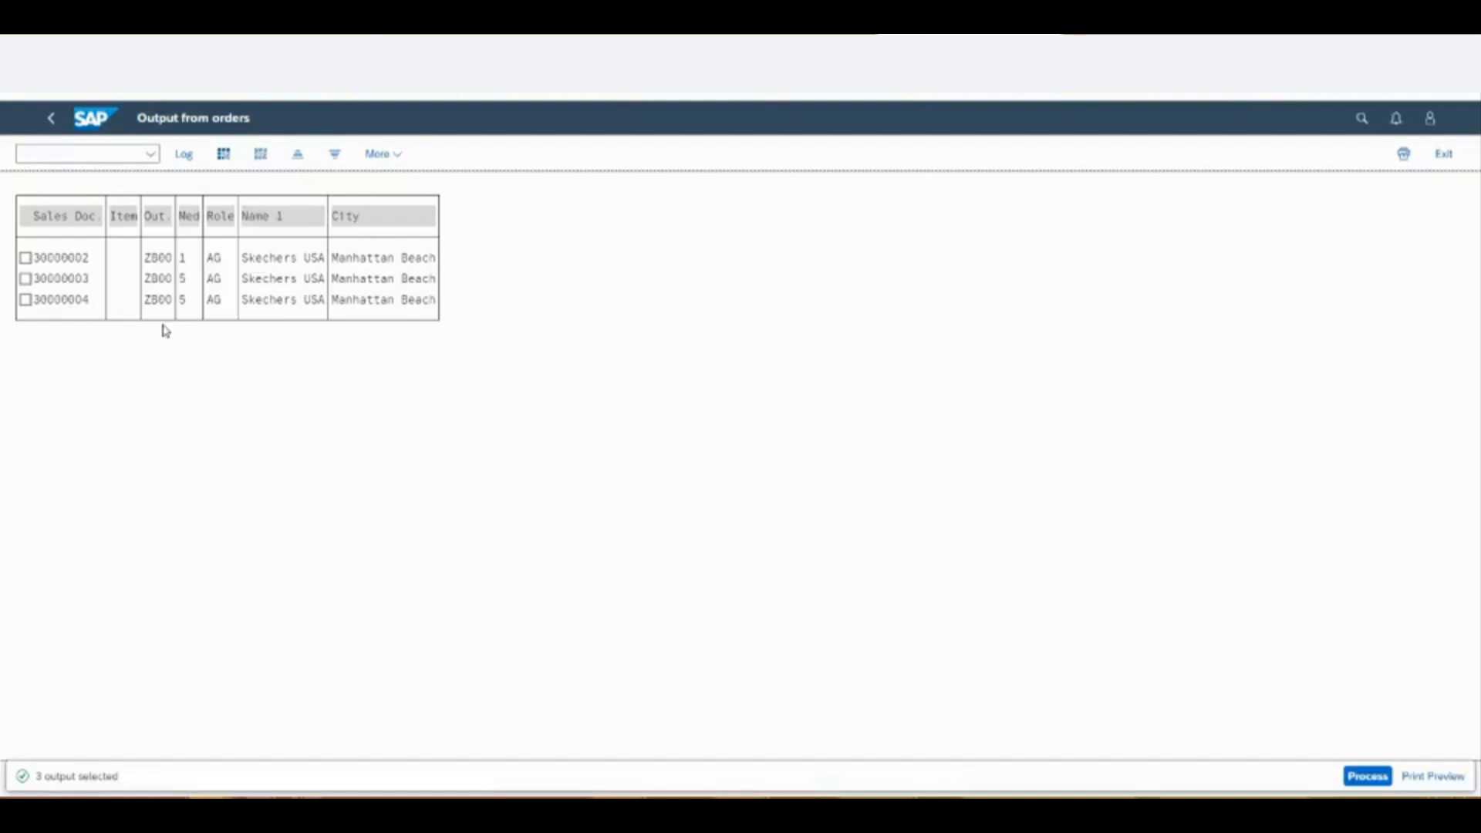
# - Select the output of the last listed Skechers USA quotation, request its print preview and process the output
pyautogui.click(24, 299)
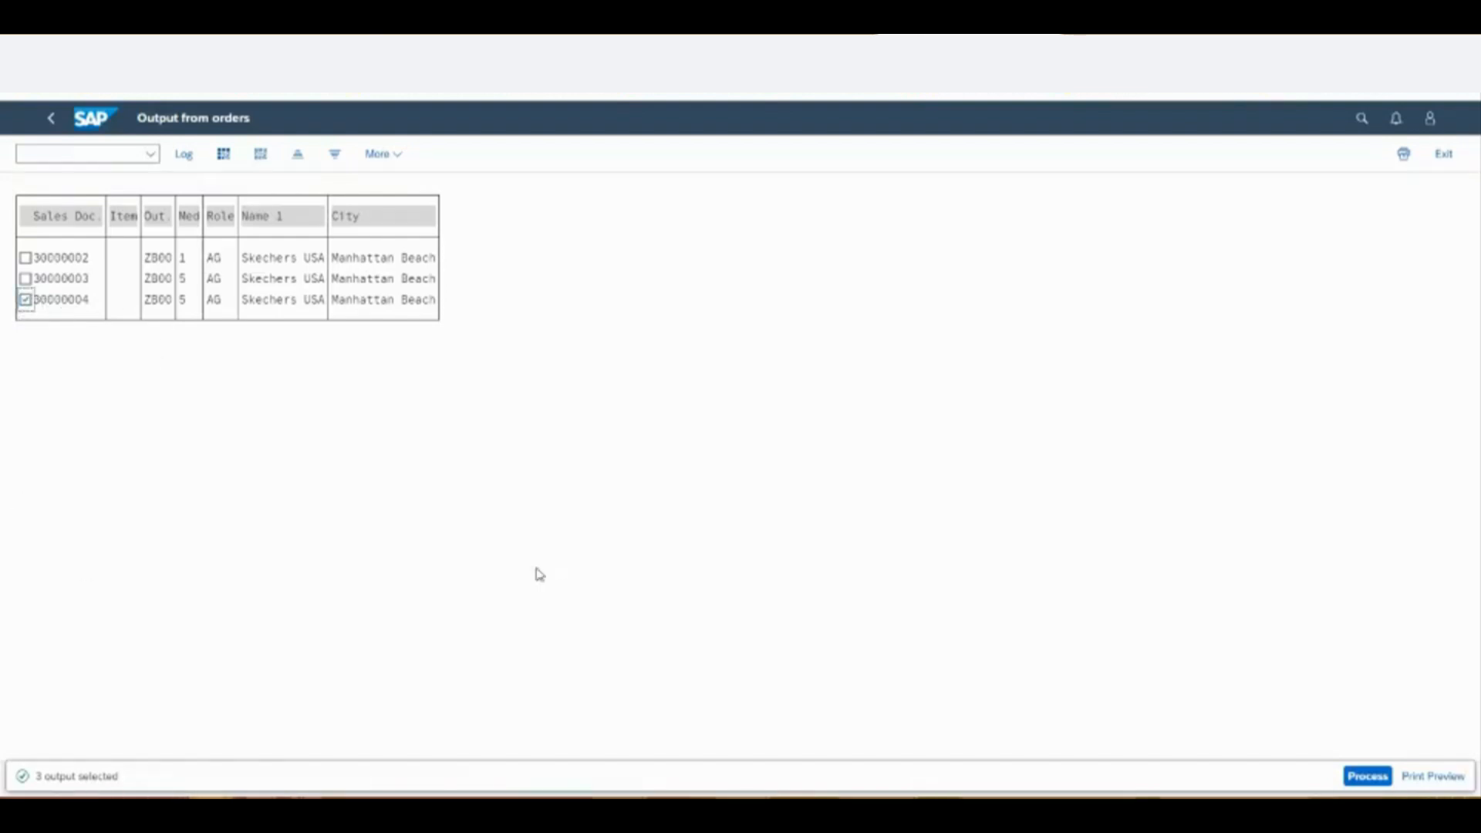
pyautogui.click(1432, 776)
pyautogui.click(1378, 778)
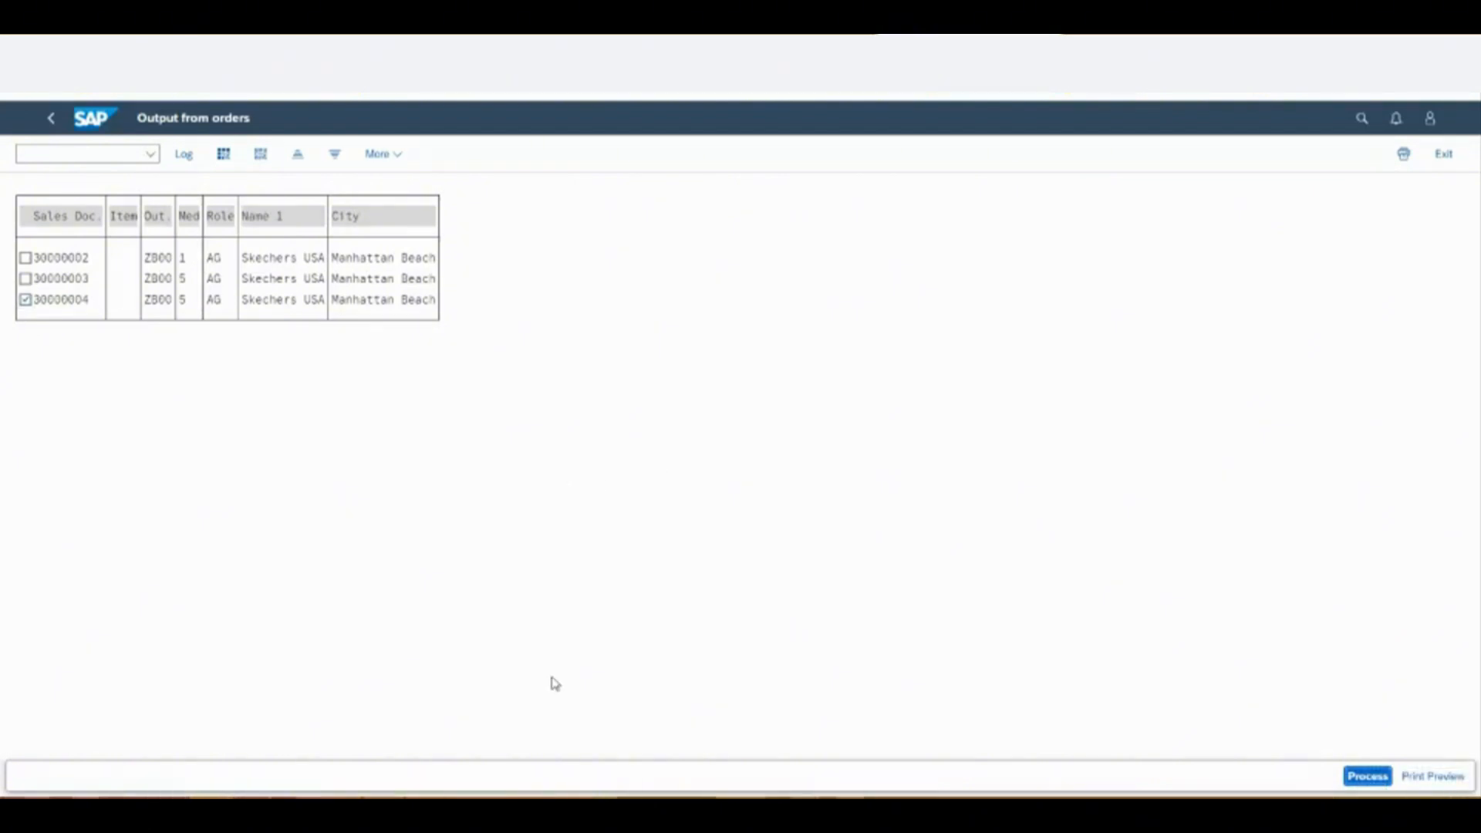
pyautogui.click(1380, 779)
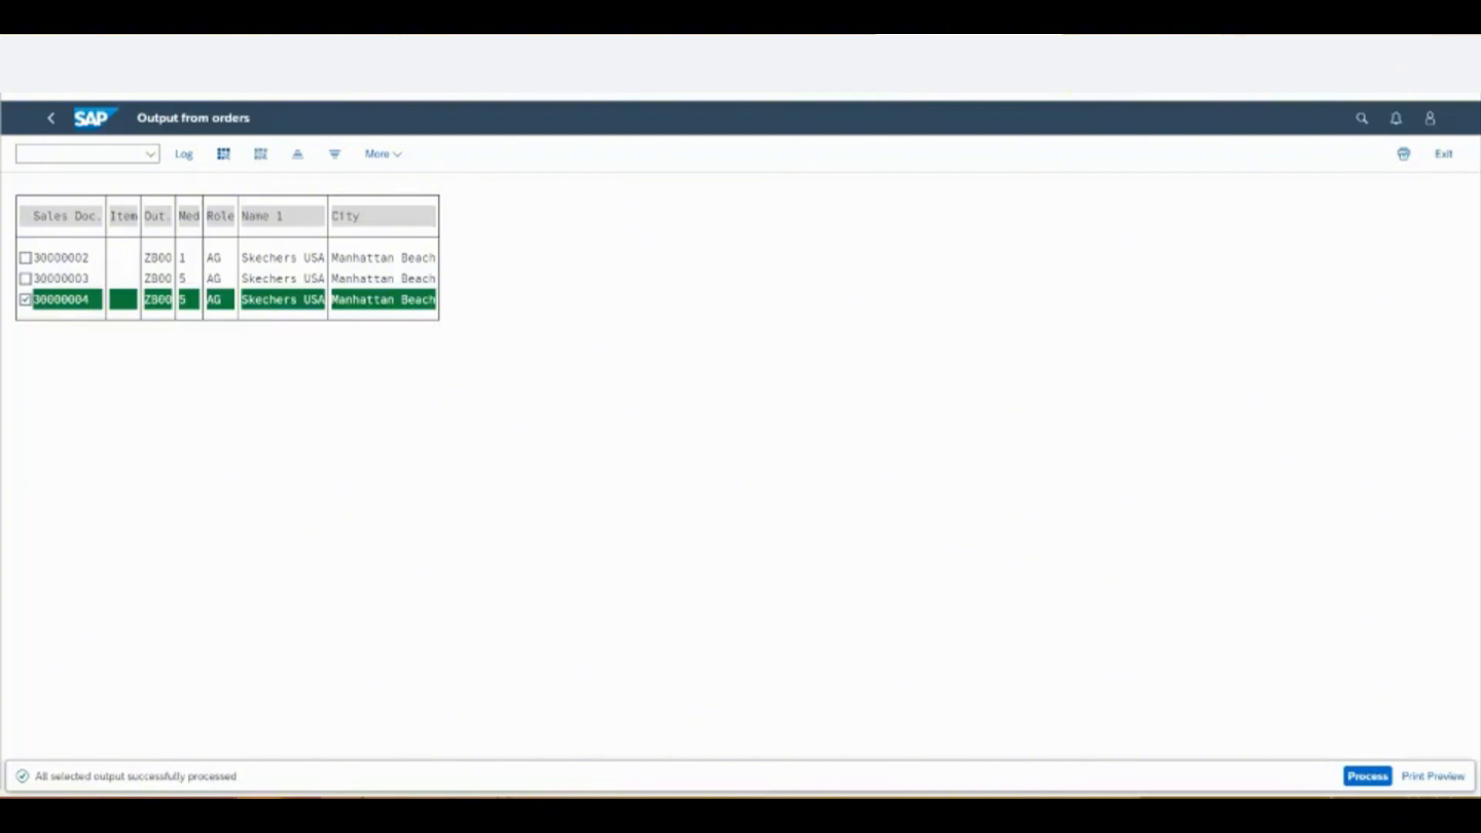
# - Switch to the send requests list, display the waiting SOLO Fleet Quote email and open its attached quote PDF
pyautogui.moveTo(1, 185); pyautogui.dragTo(644, 78)
pyautogui.doubleClick(644, 77)
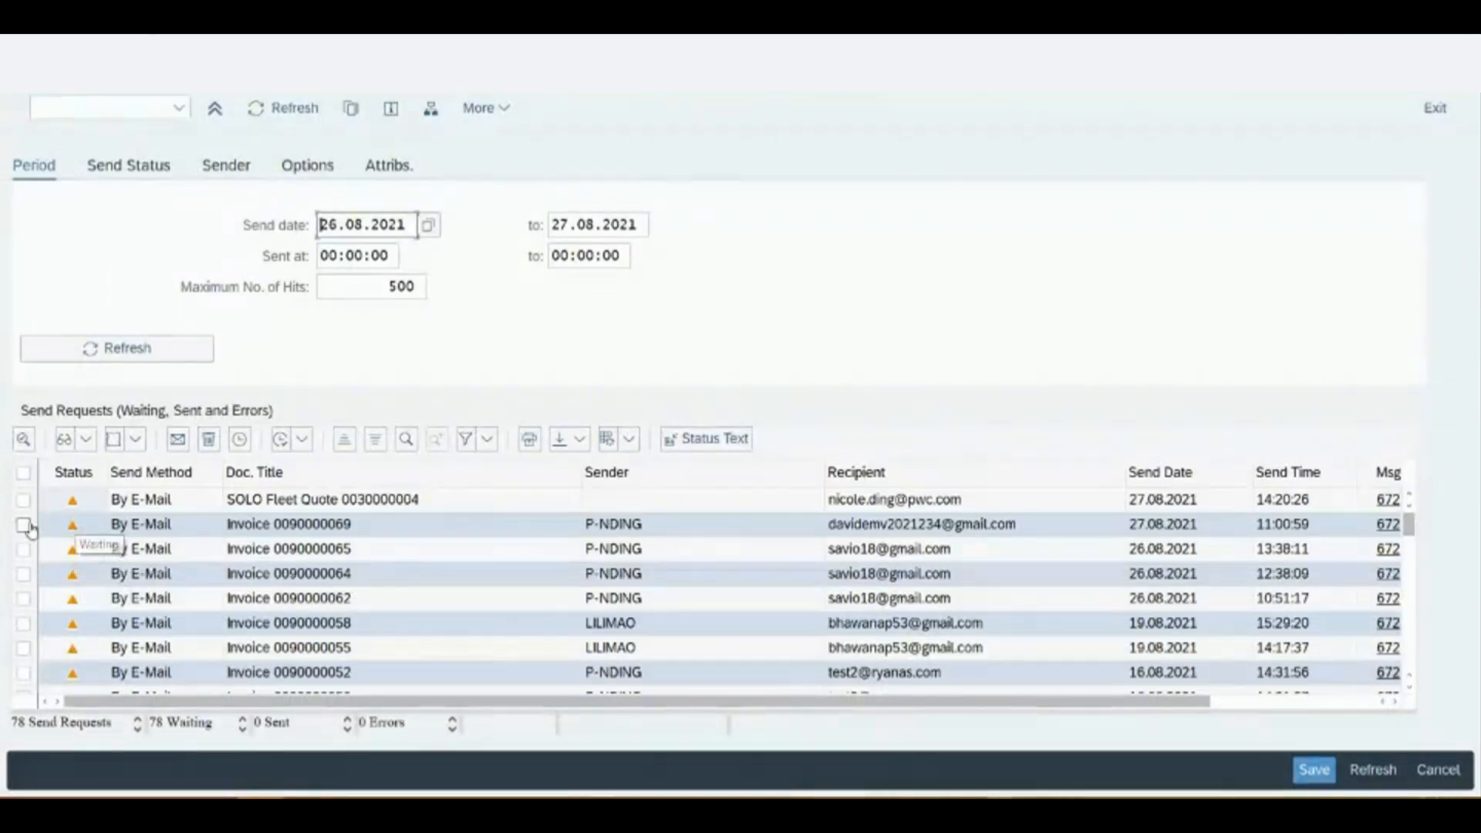
pyautogui.click(23, 500)
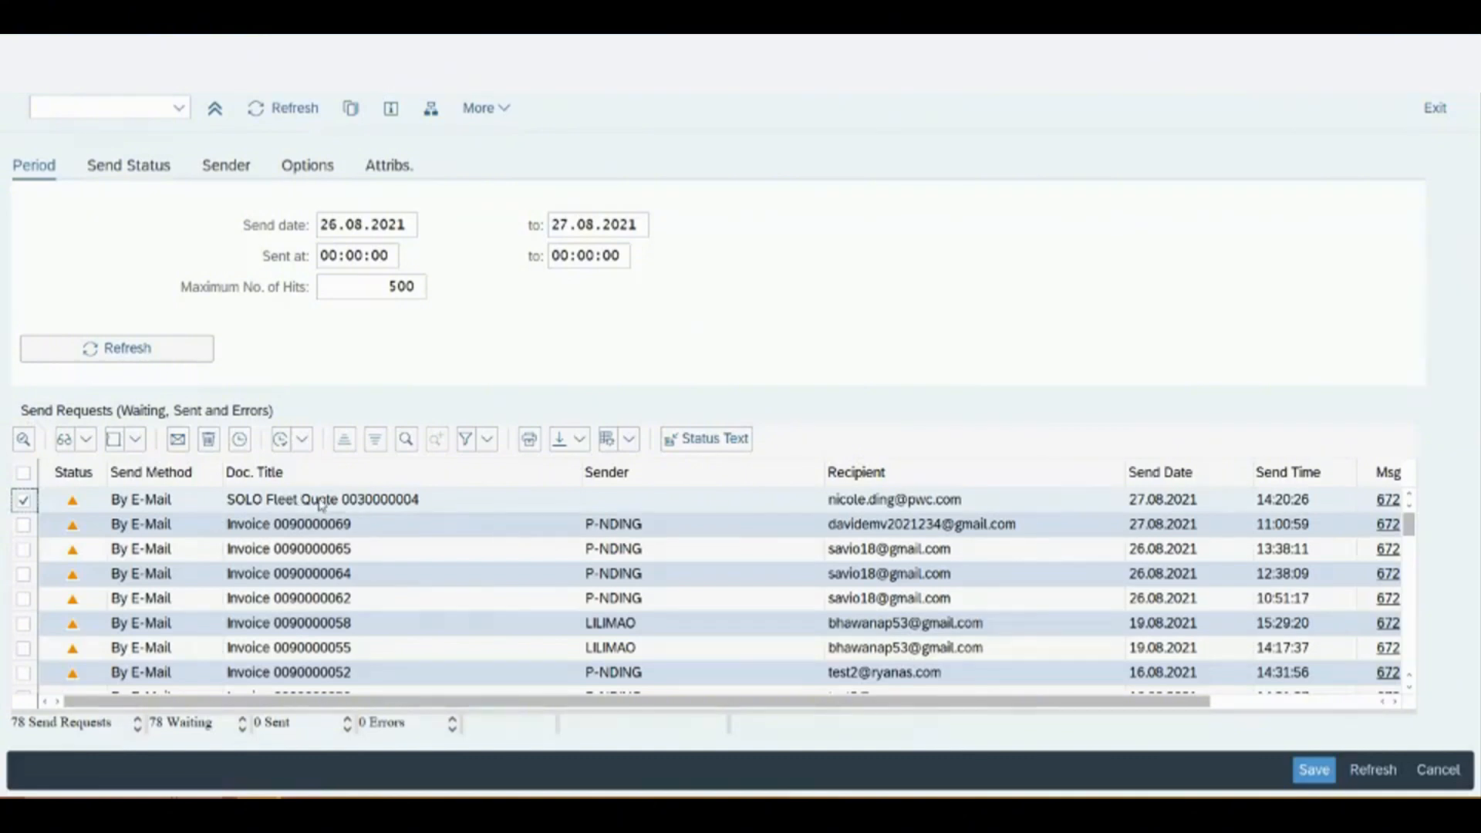
pyautogui.click(65, 439)
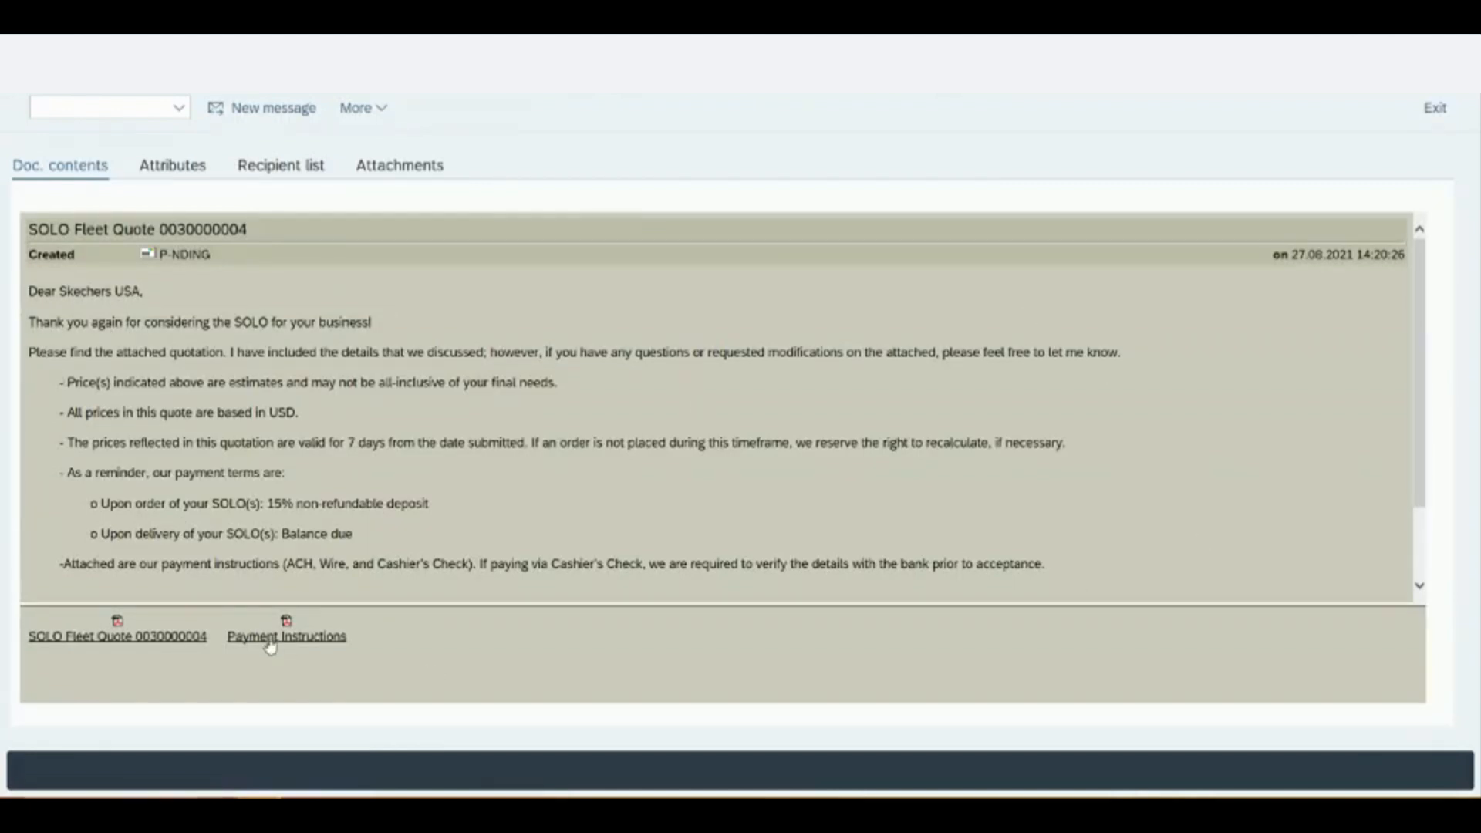
pyautogui.click(90, 645)
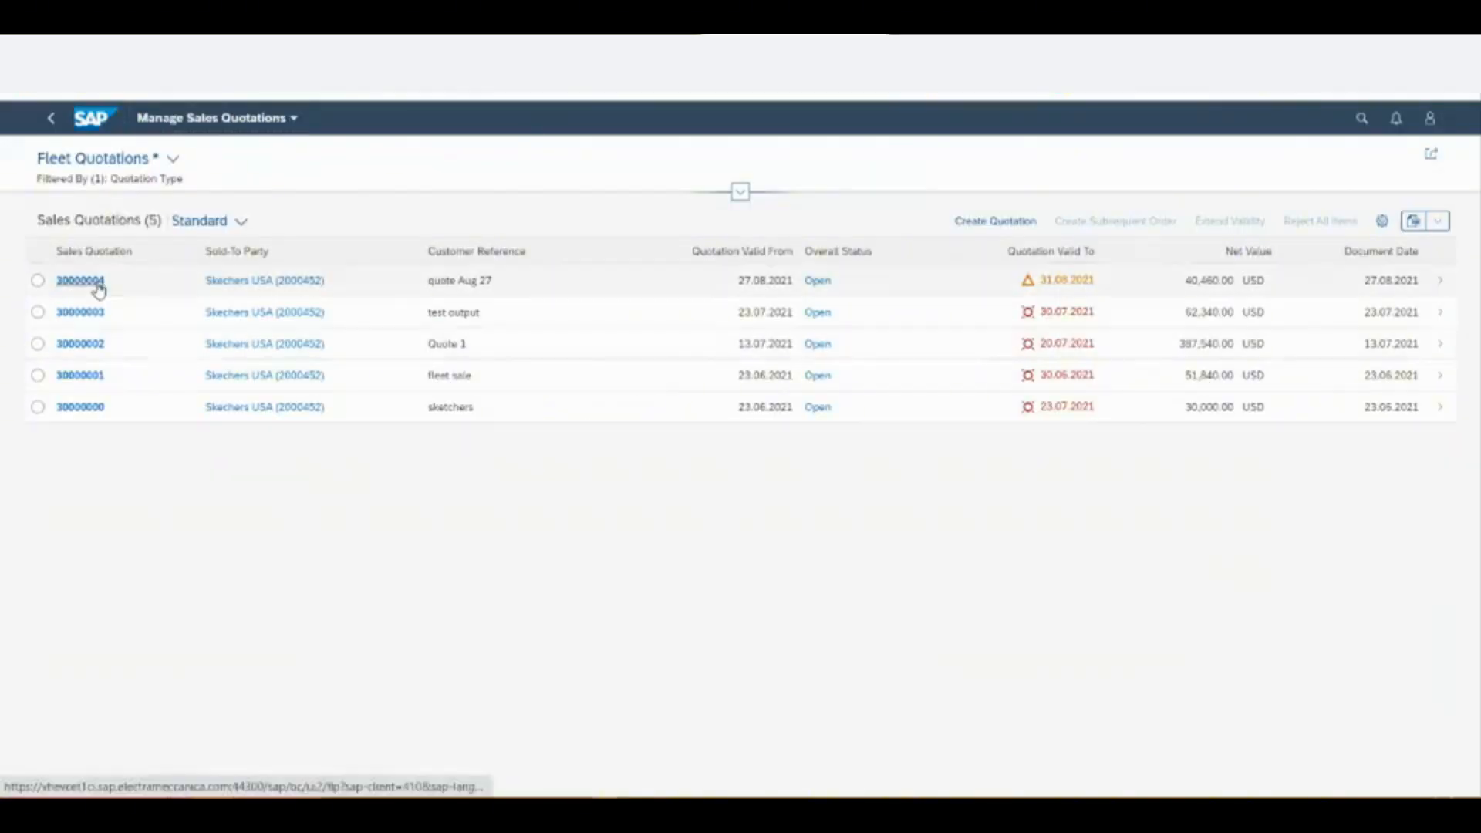
# - Display the fleet quotation with reference "quote Aug 27" and open the pricing conditions of its EV Solo Car item
pyautogui.click(85, 280)
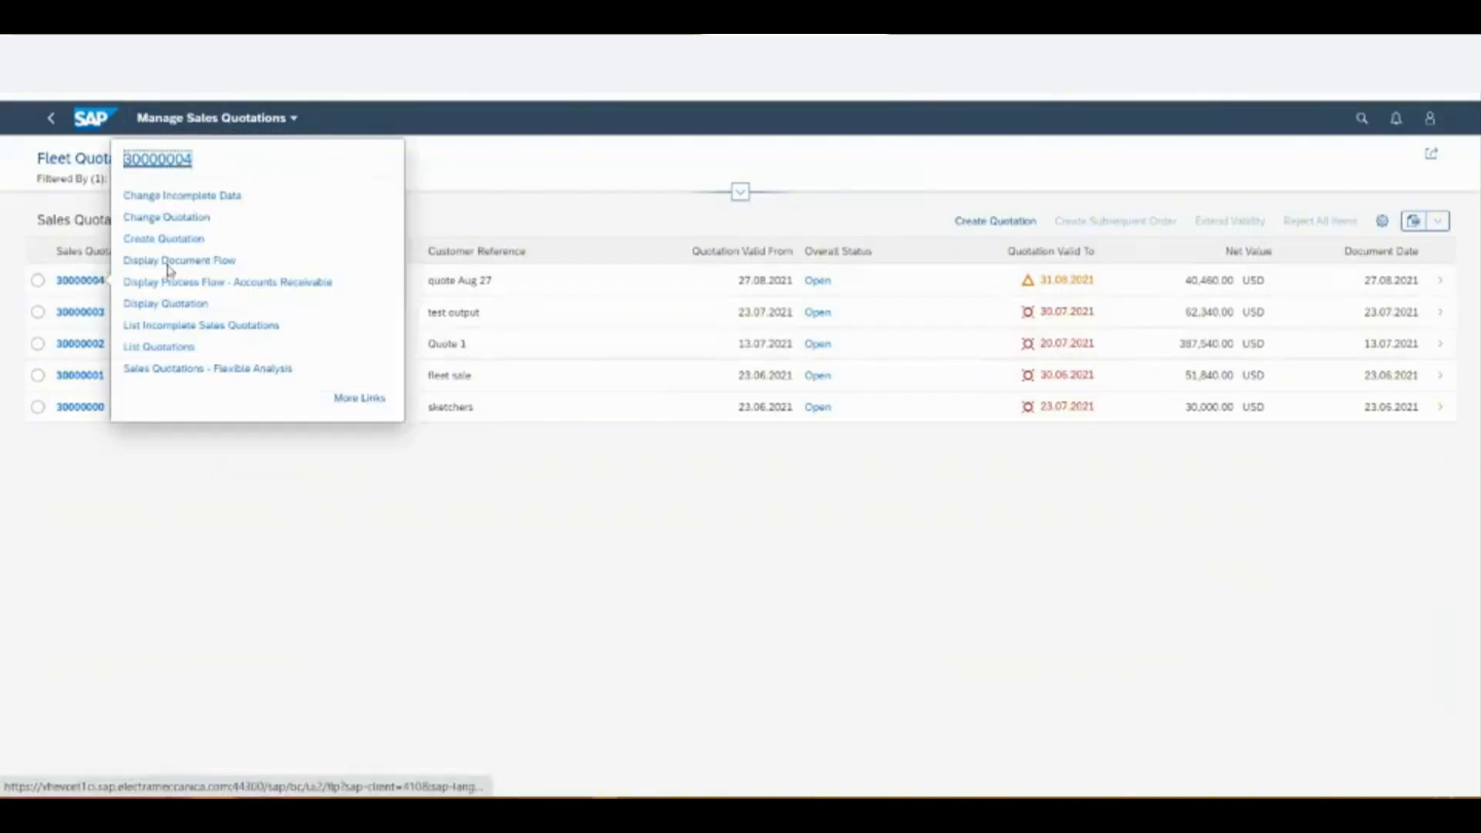
pyautogui.click(171, 307)
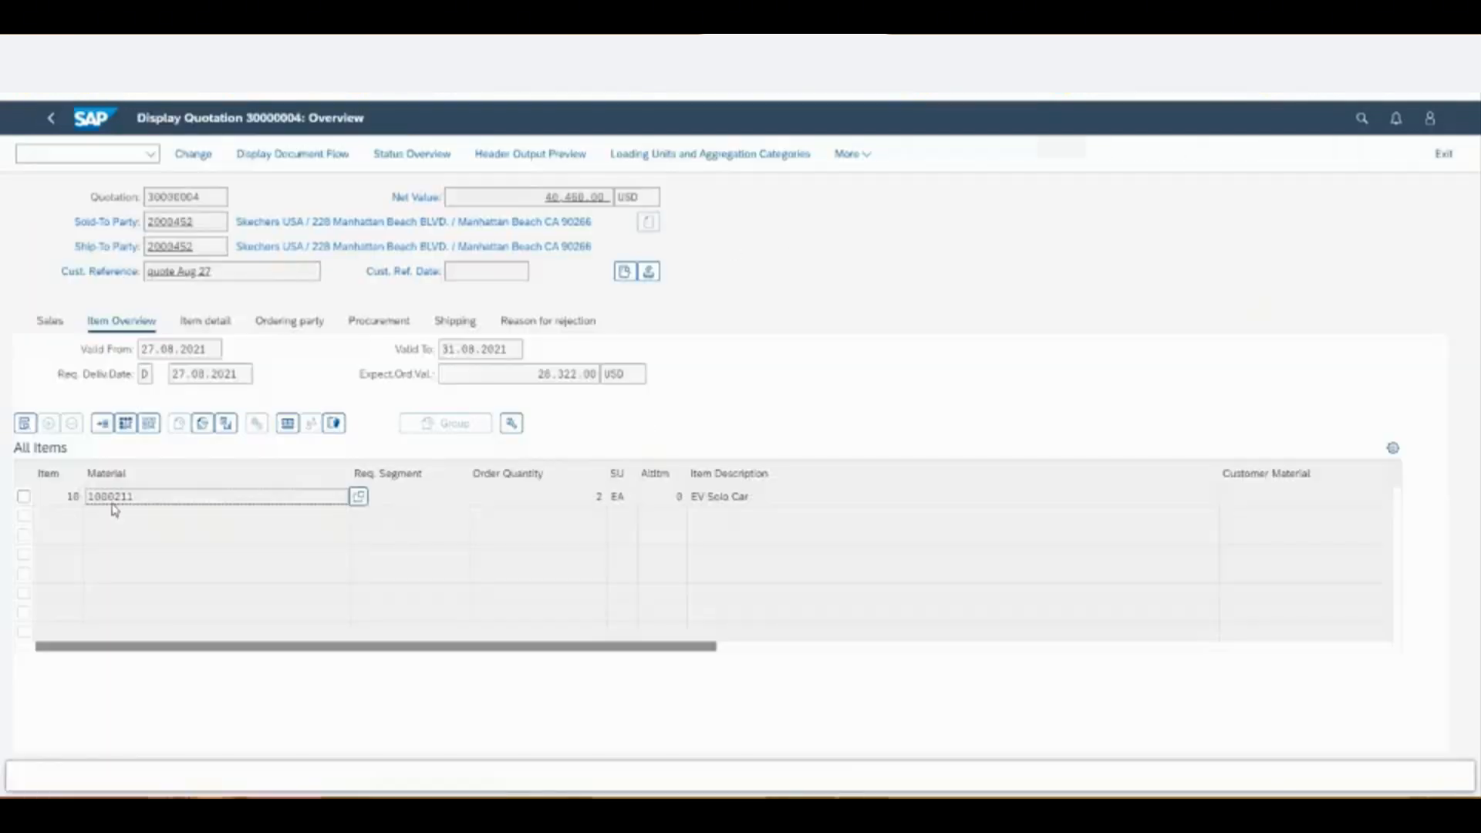
pyautogui.click(22, 502)
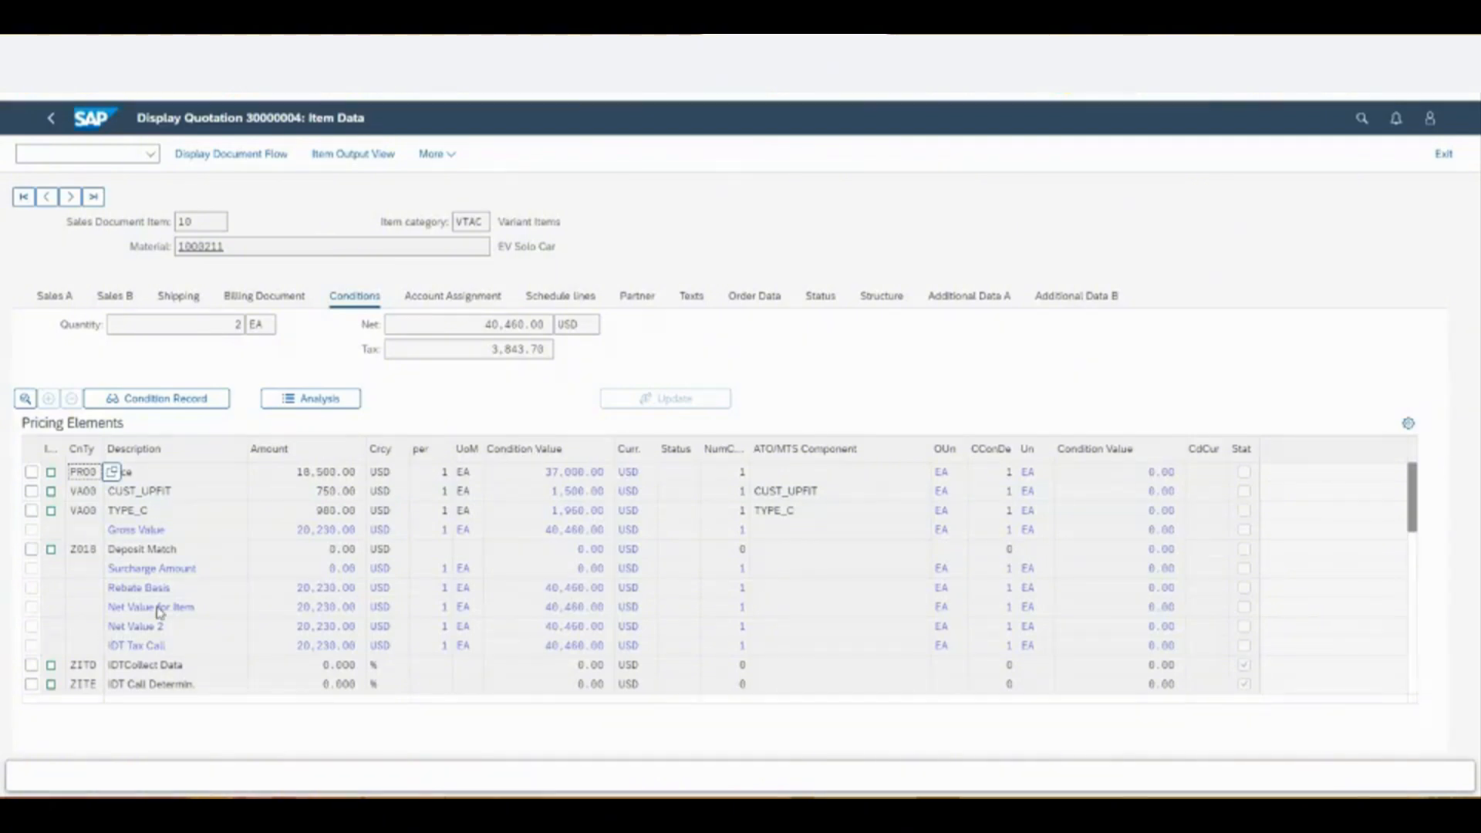
# - Review the item's California and Los Angeles tax conditions and widen the Description column of the pricing elements
pyautogui.scroll(-1, 159, 615)
pyautogui.scroll(-4, 160, 615)
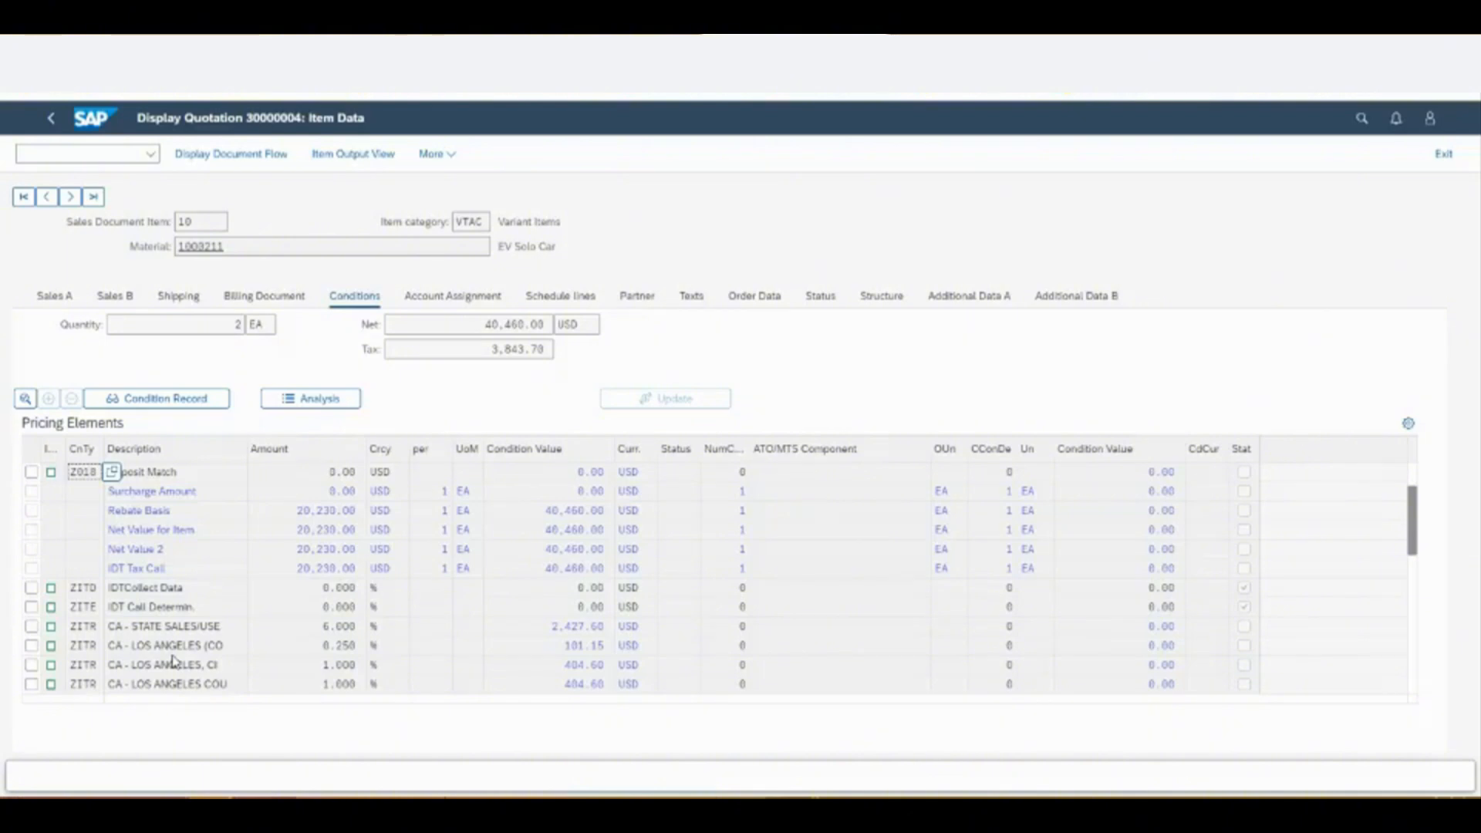
pyautogui.scroll(-2, 285, 659)
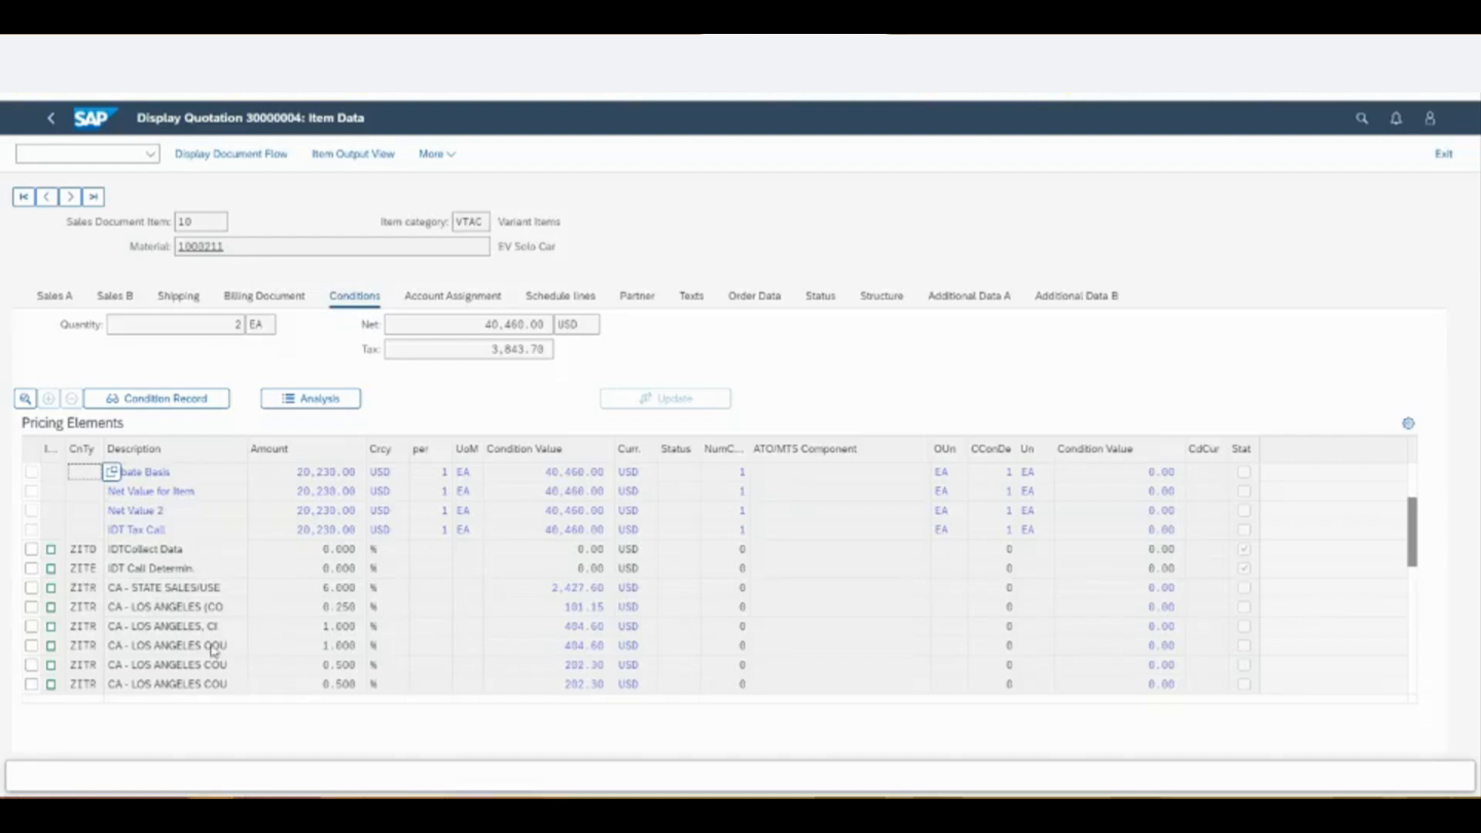
pyautogui.scroll(-1, 213, 646)
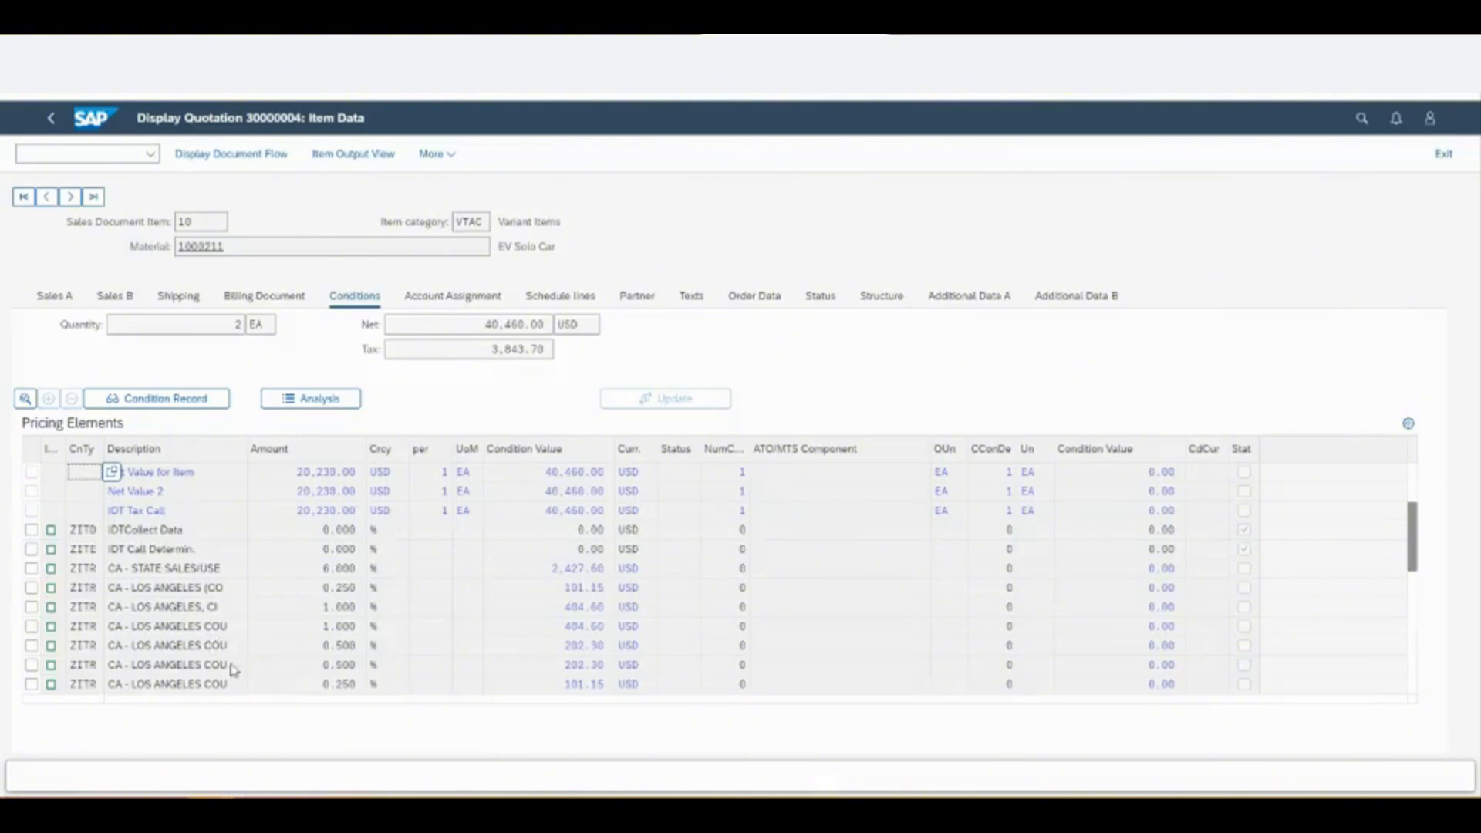
pyautogui.moveTo(245, 447); pyautogui.dragTo(269, 448)
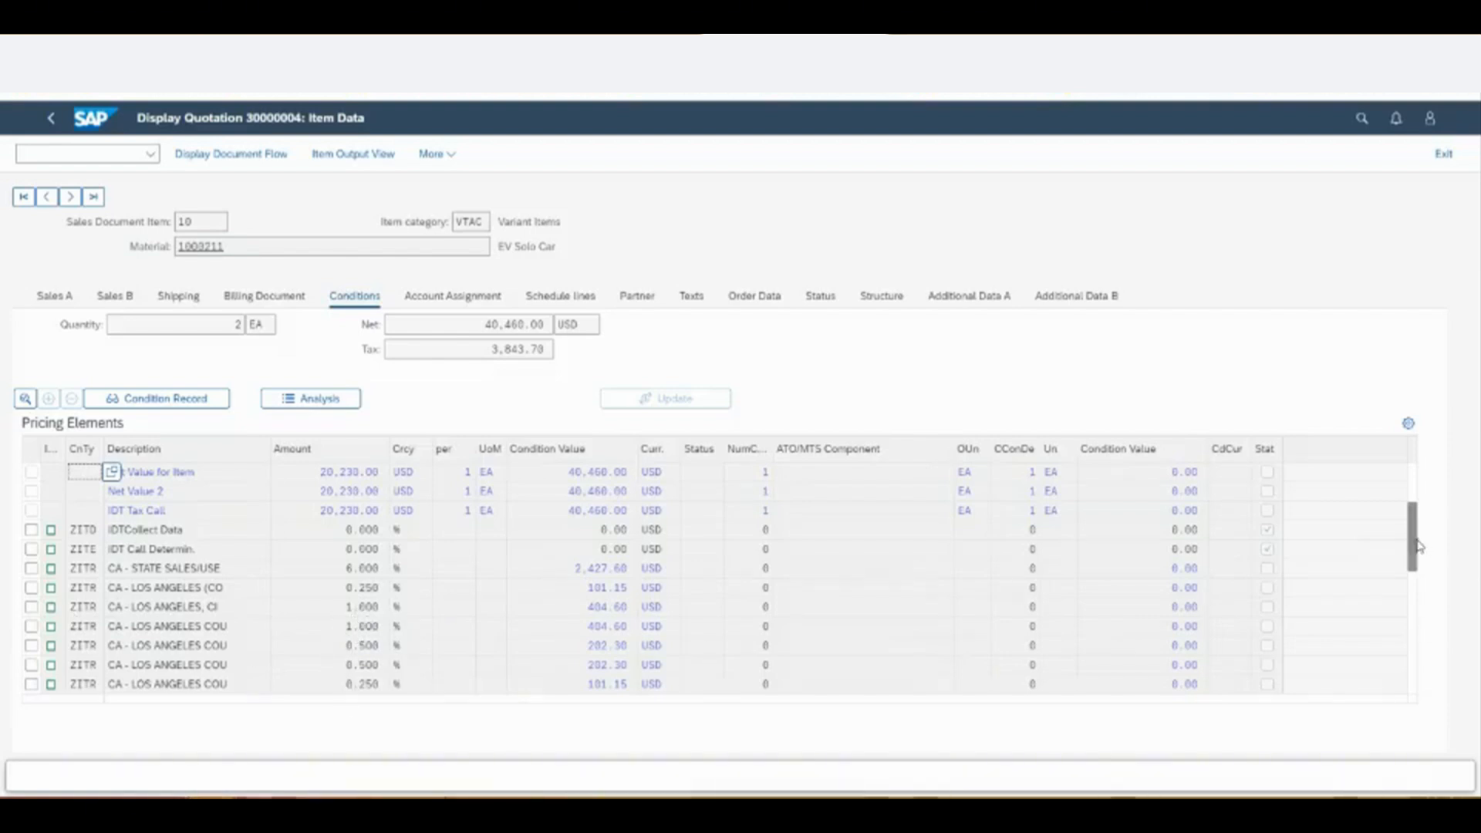
pyautogui.moveTo(1418, 547); pyautogui.dragTo(1416, 563)
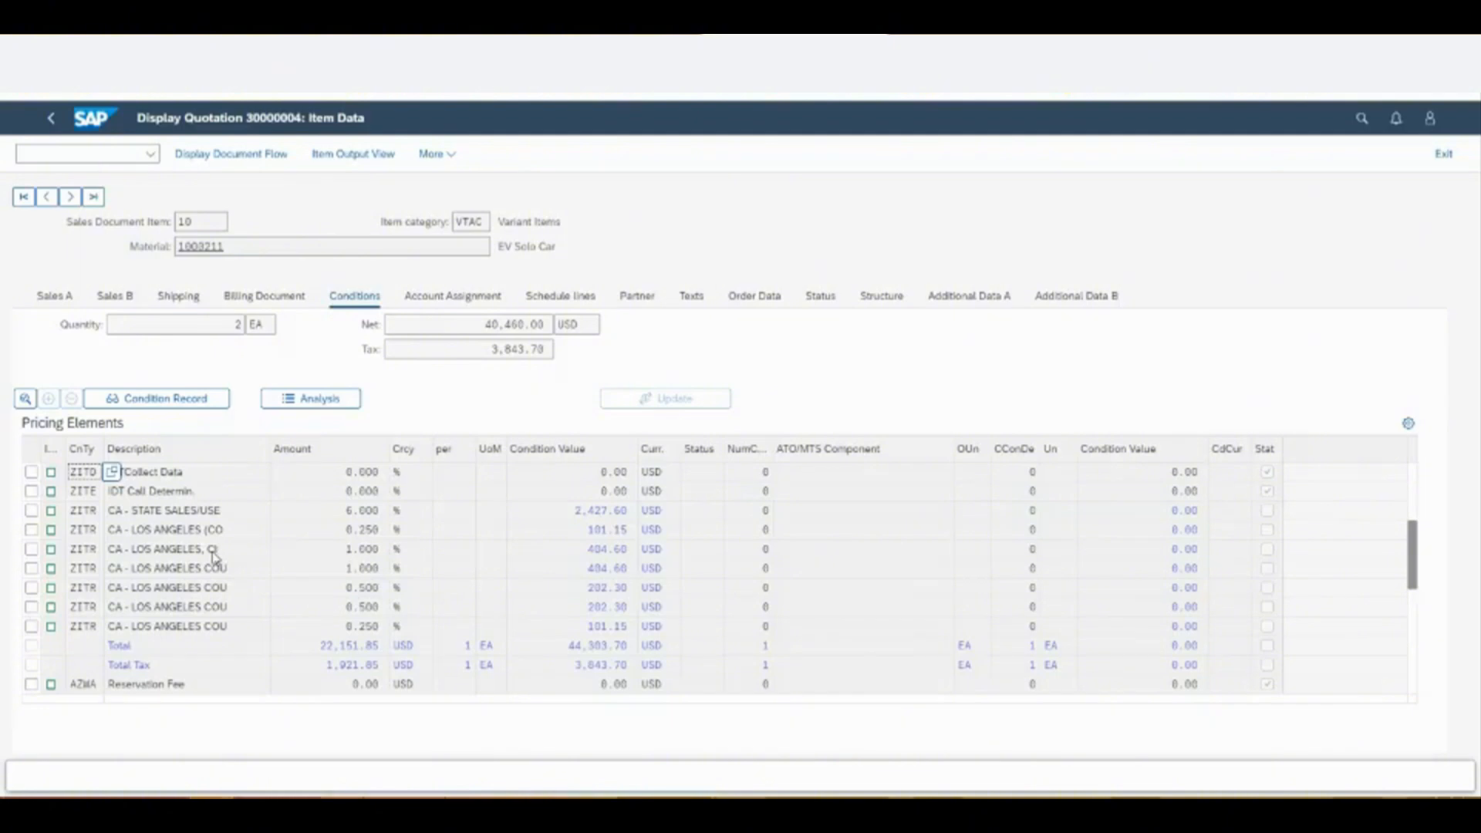
pyautogui.moveTo(271, 448); pyautogui.dragTo(316, 449)
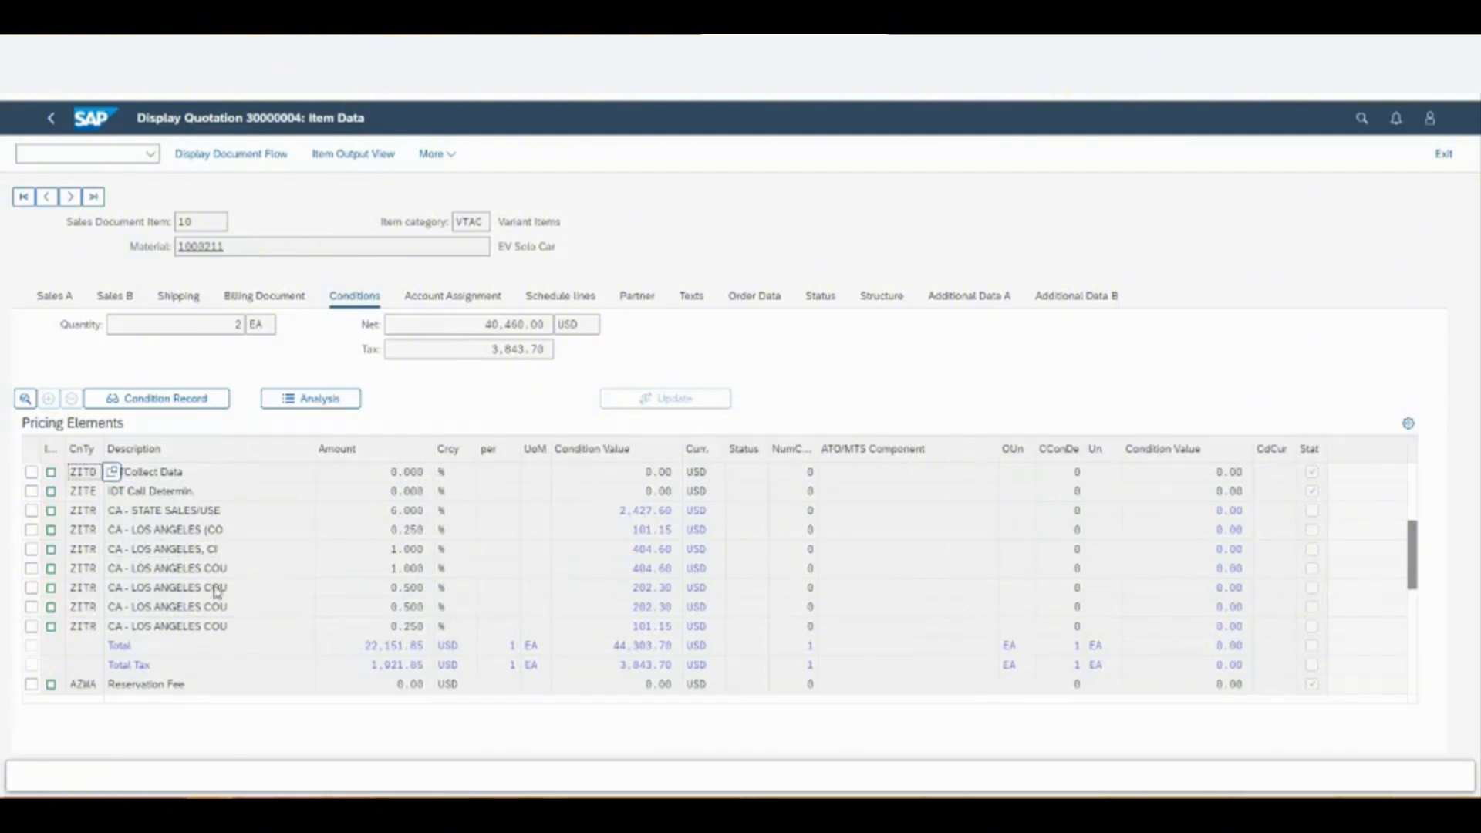
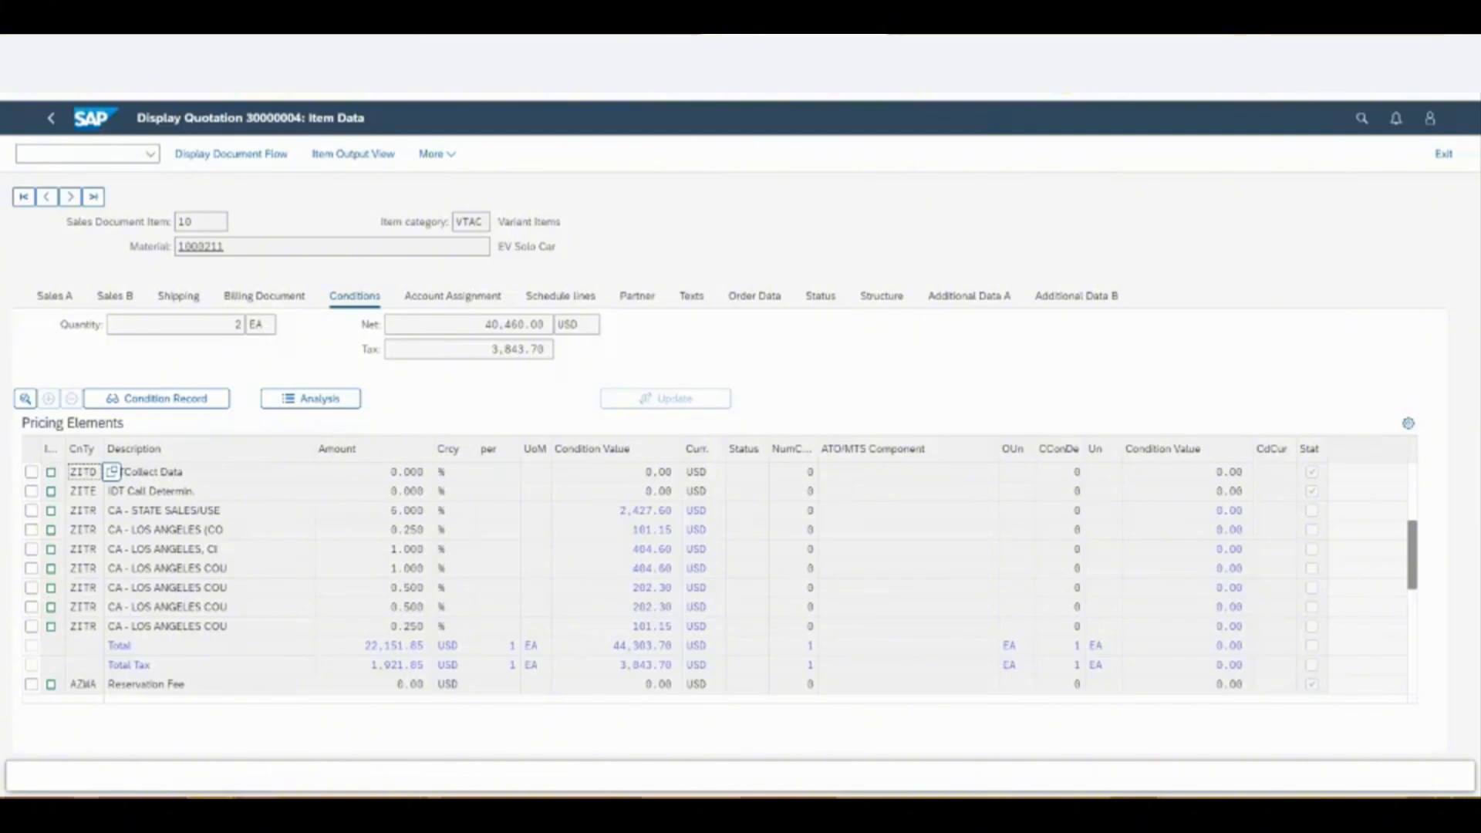
# - Reopen the SOLO Fleet Quote PDF from the email and examine the item's state, city and county tax lines
pyautogui.click(313, 760)
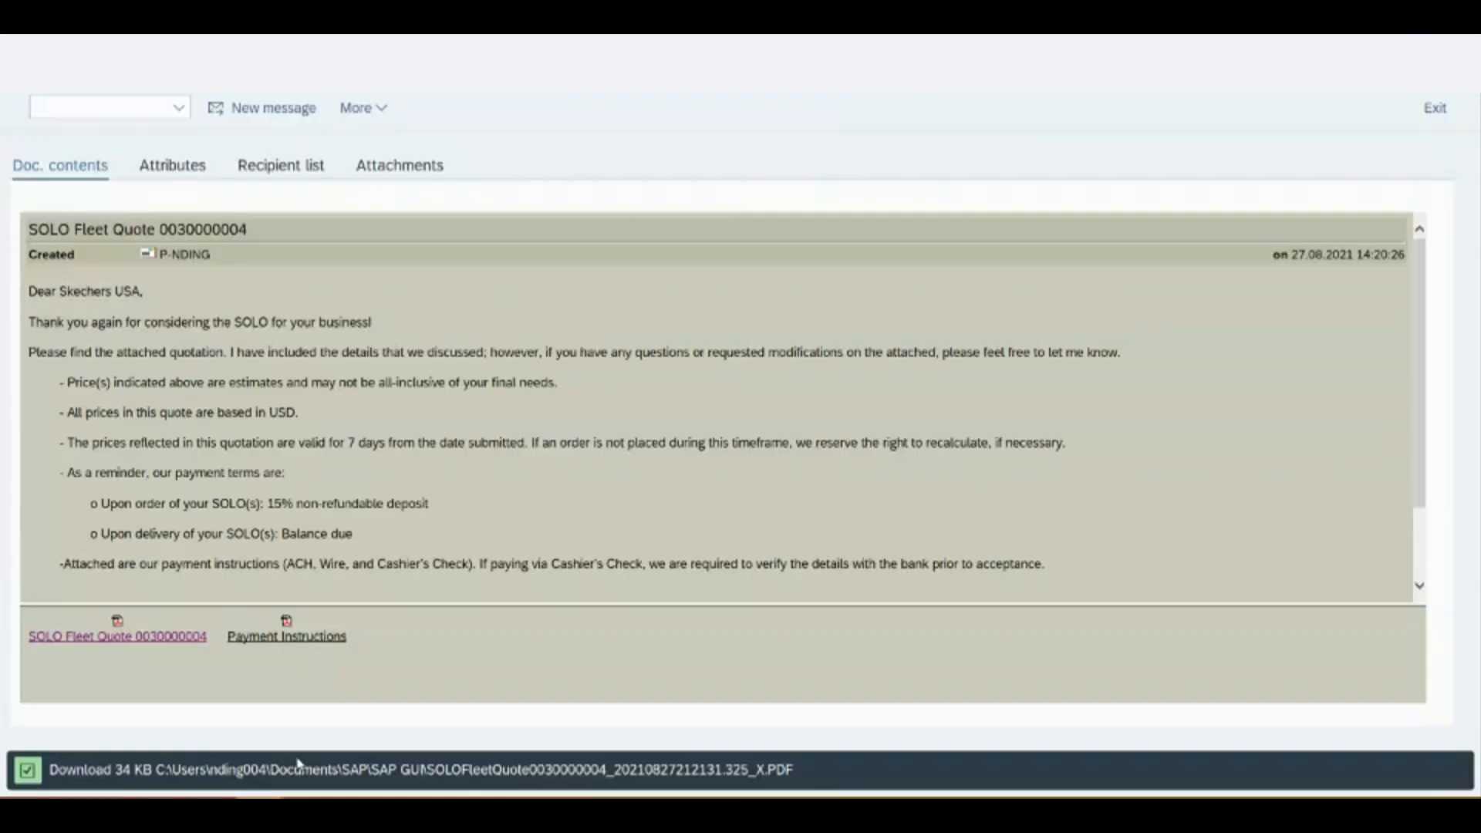
pyautogui.click(128, 638)
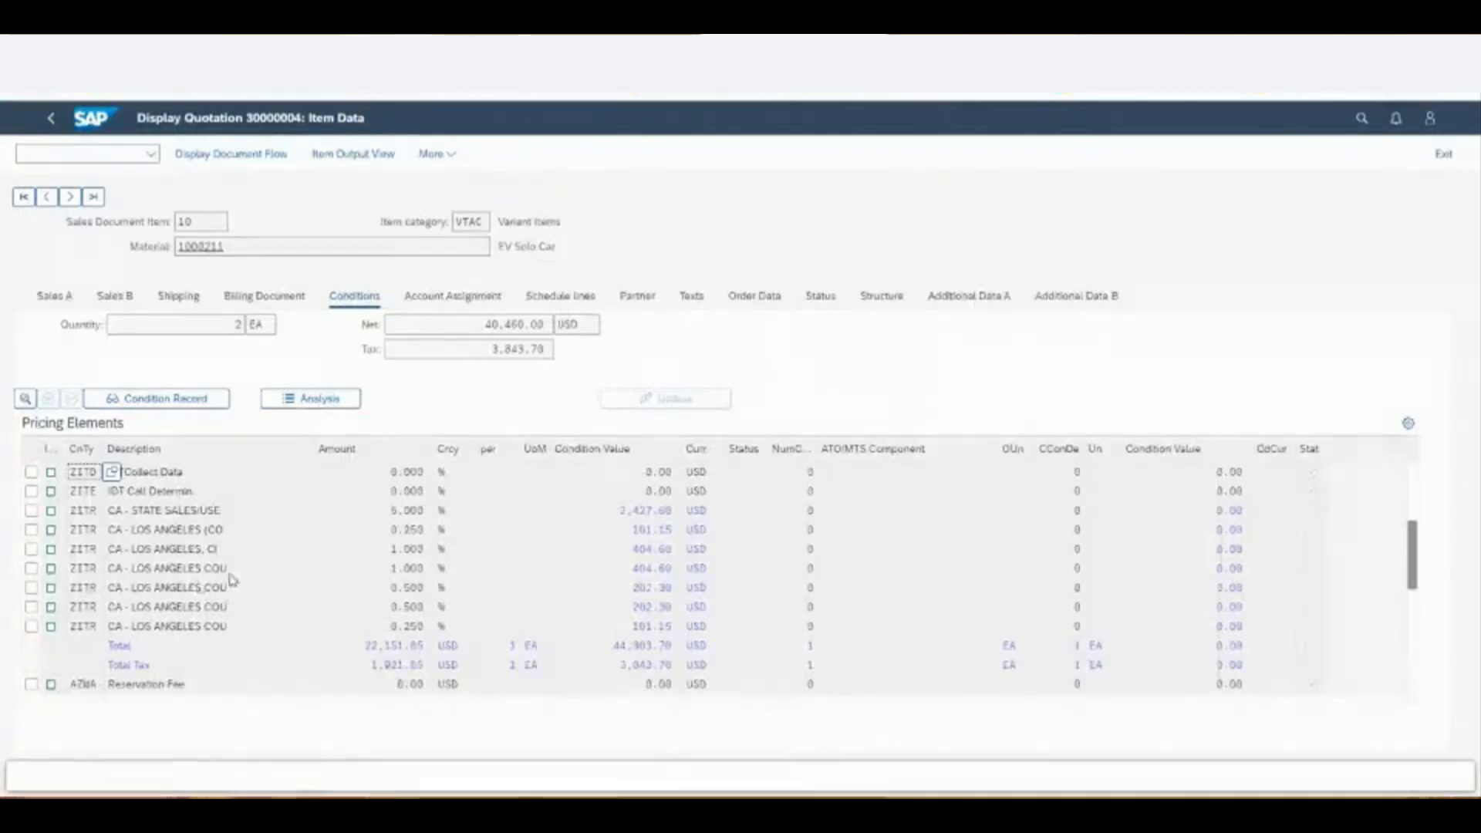
pyautogui.moveTo(226, 571); pyautogui.dragTo(106, 586)
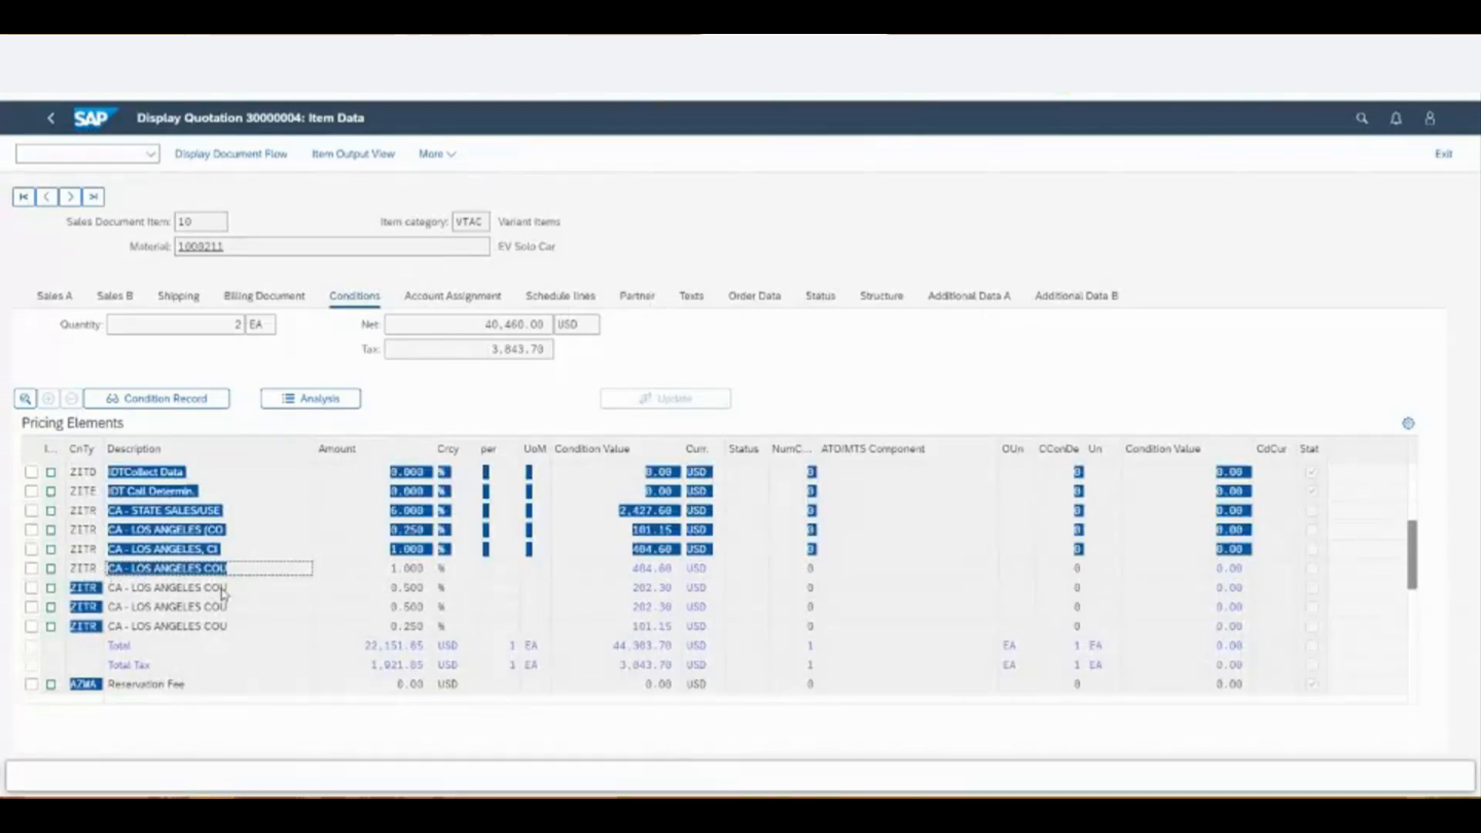
pyautogui.moveTo(223, 591); pyautogui.dragTo(120, 597)
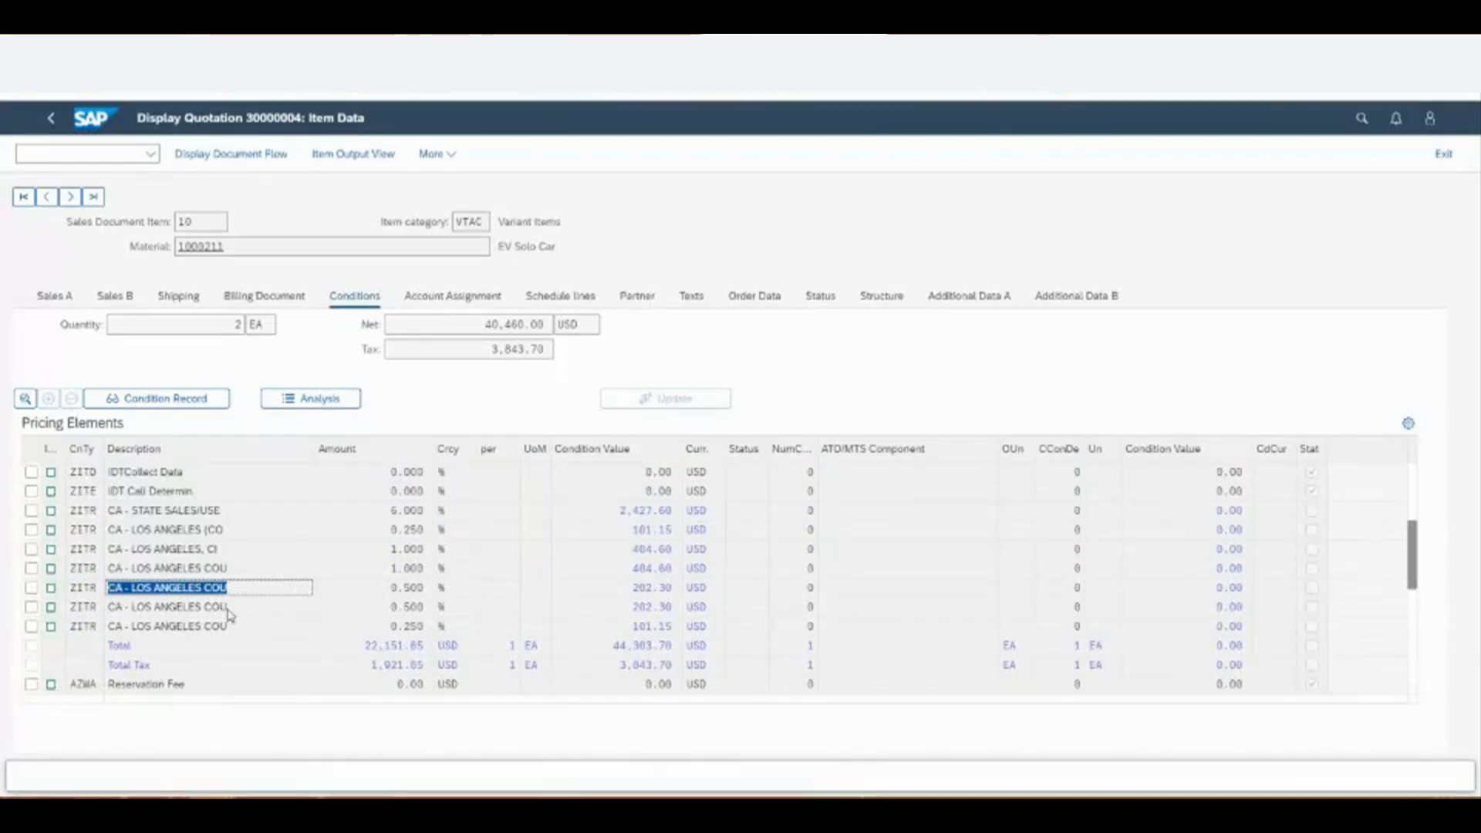
pyautogui.moveTo(115, 510); pyautogui.dragTo(184, 630)
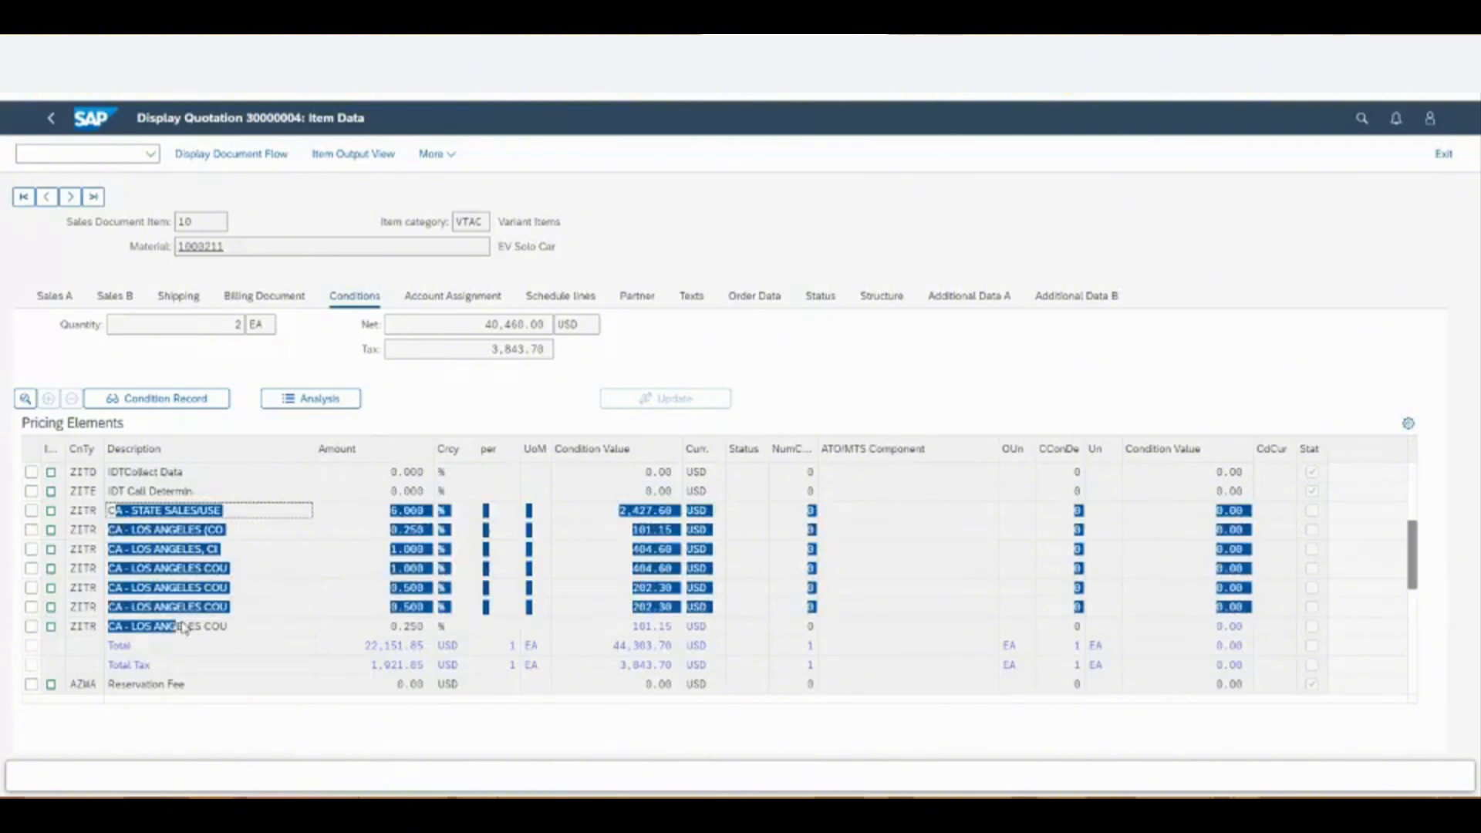
pyautogui.click(185, 626)
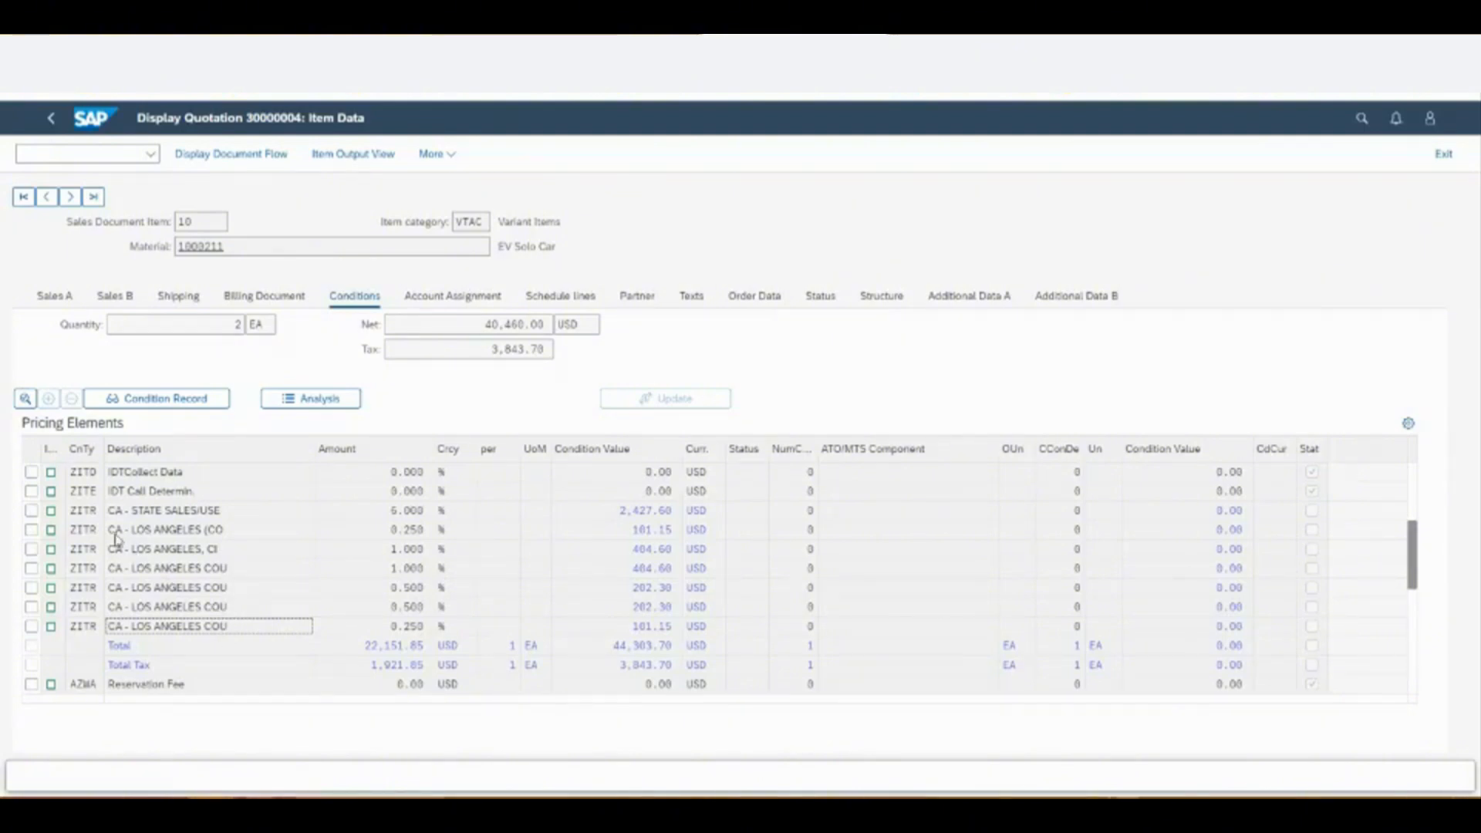
pyautogui.moveTo(114, 515); pyautogui.dragTo(248, 637)
pyautogui.click(247, 632)
pyautogui.moveTo(115, 511); pyautogui.dragTo(259, 635)
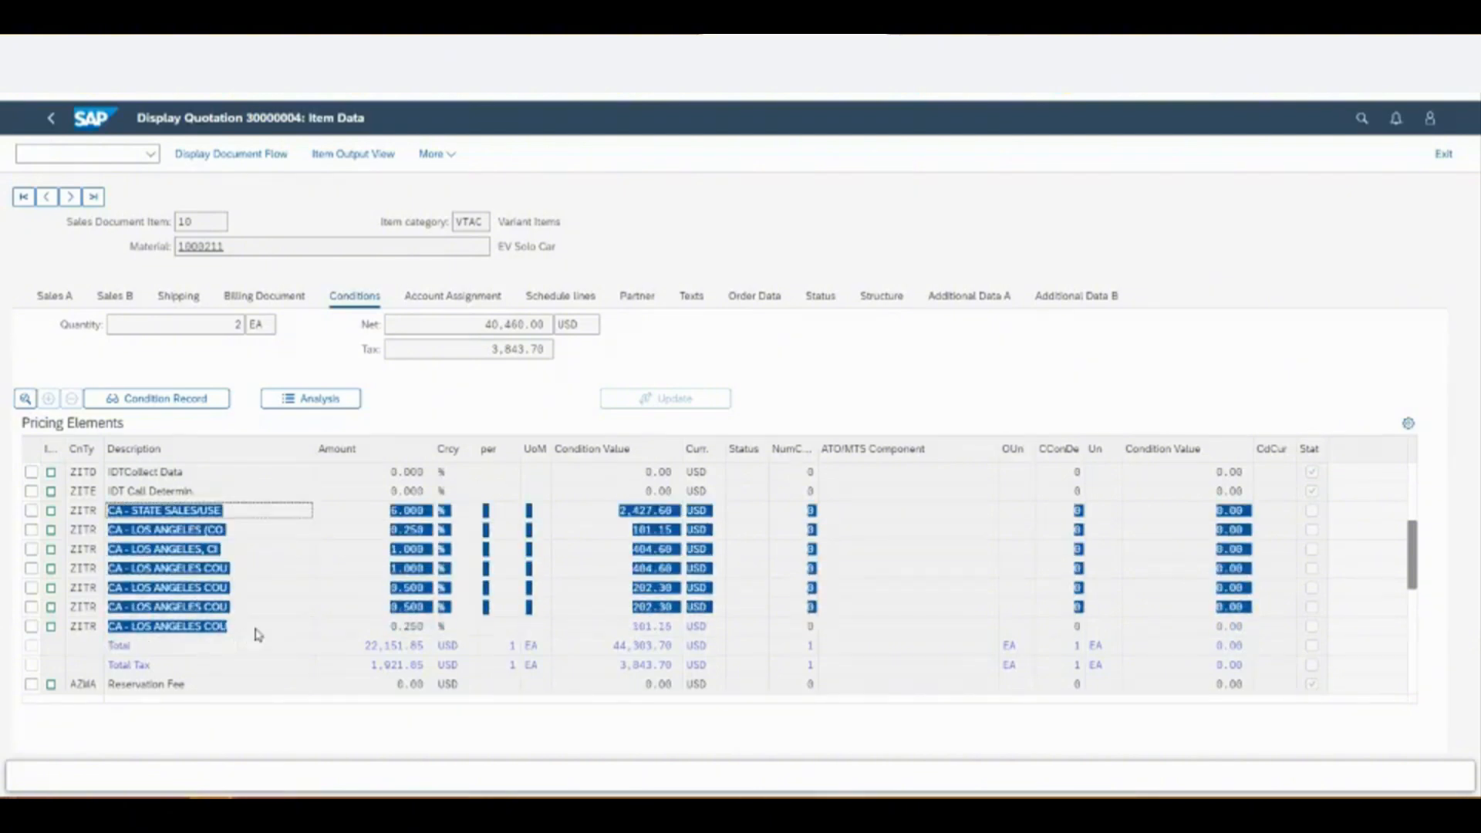
pyautogui.click(230, 541)
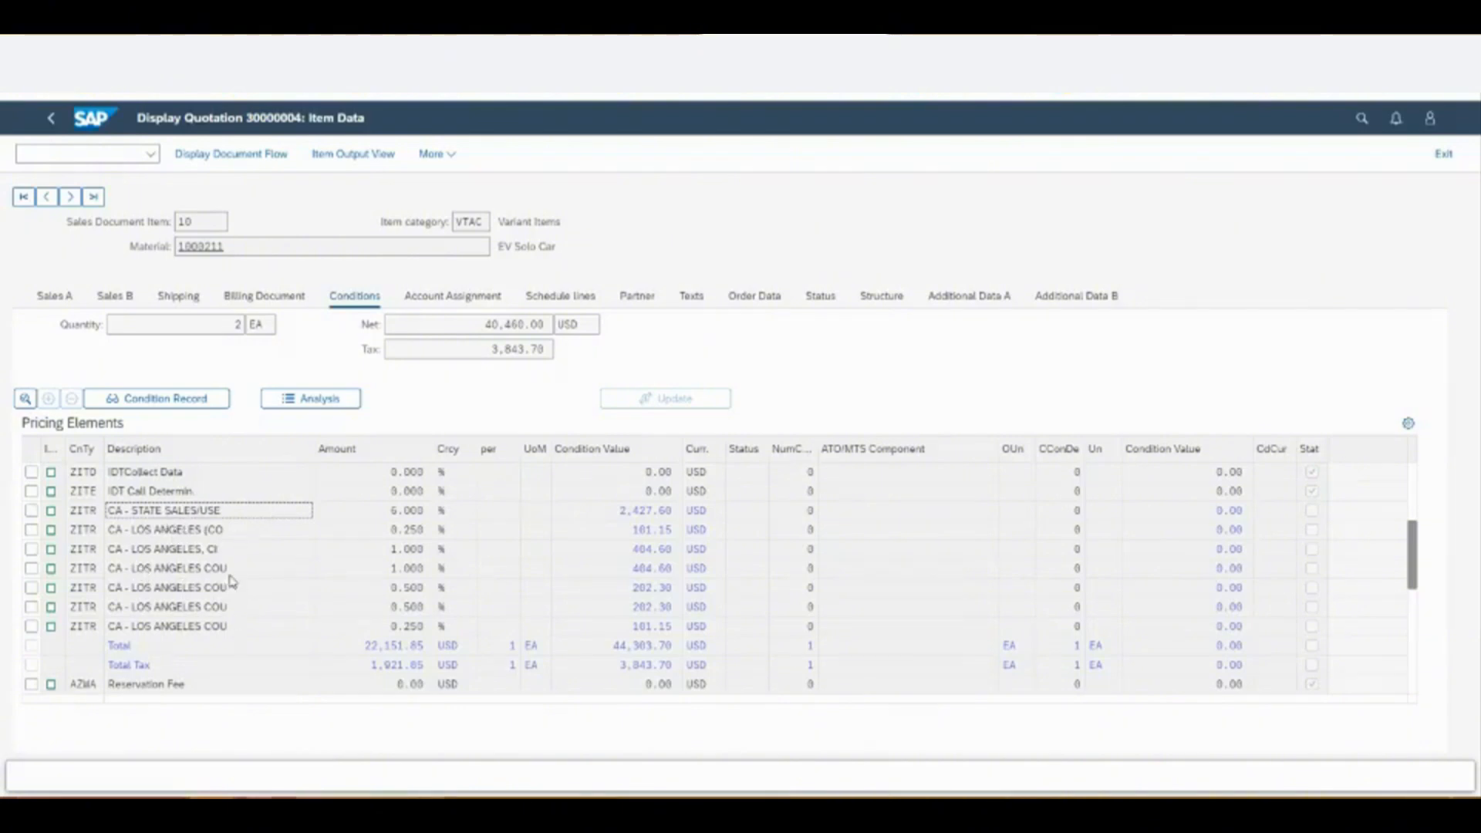
pyautogui.moveTo(229, 569); pyautogui.dragTo(109, 568)
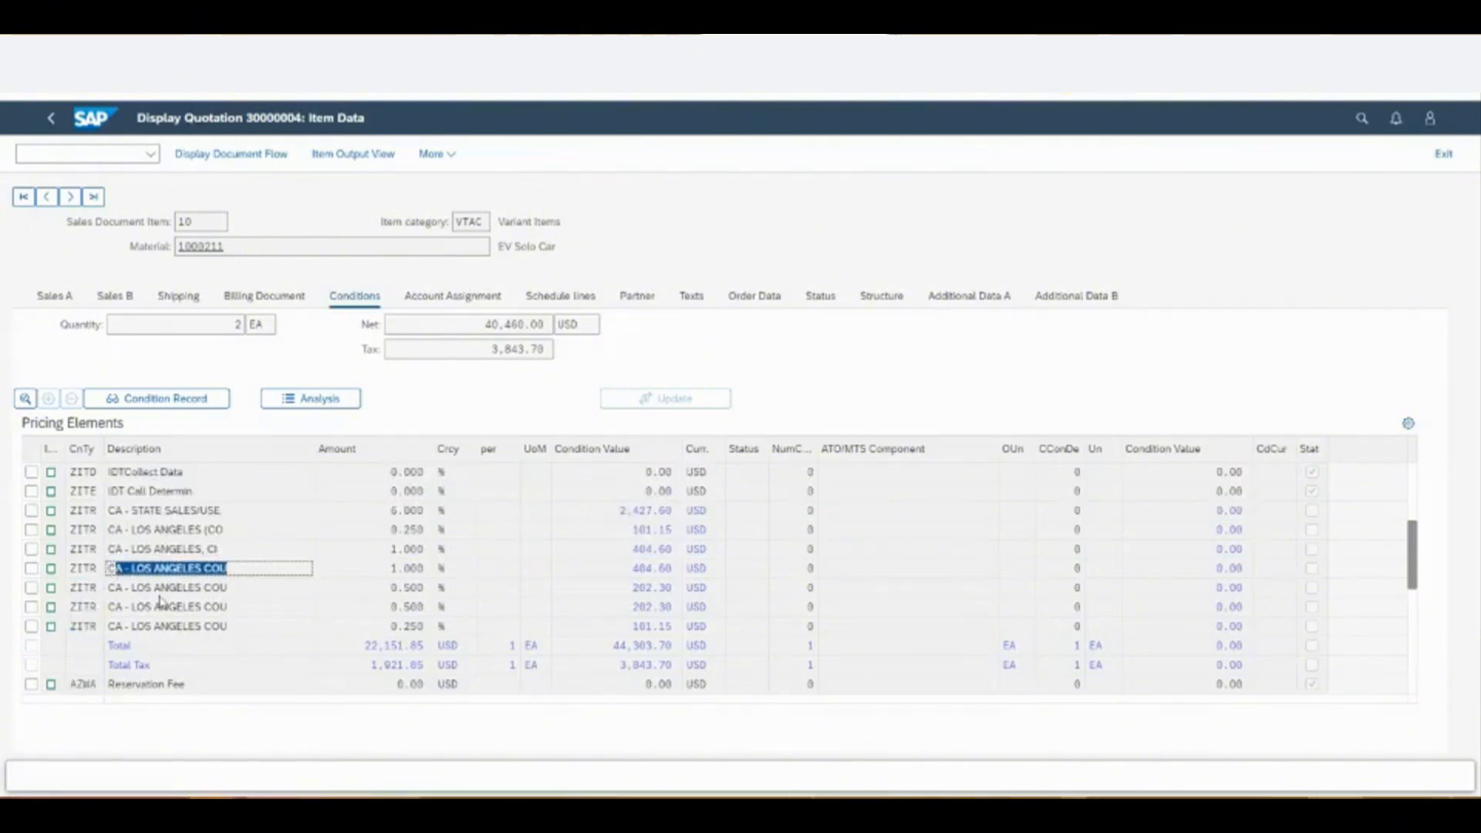
pyautogui.moveTo(226, 588); pyautogui.dragTo(110, 589)
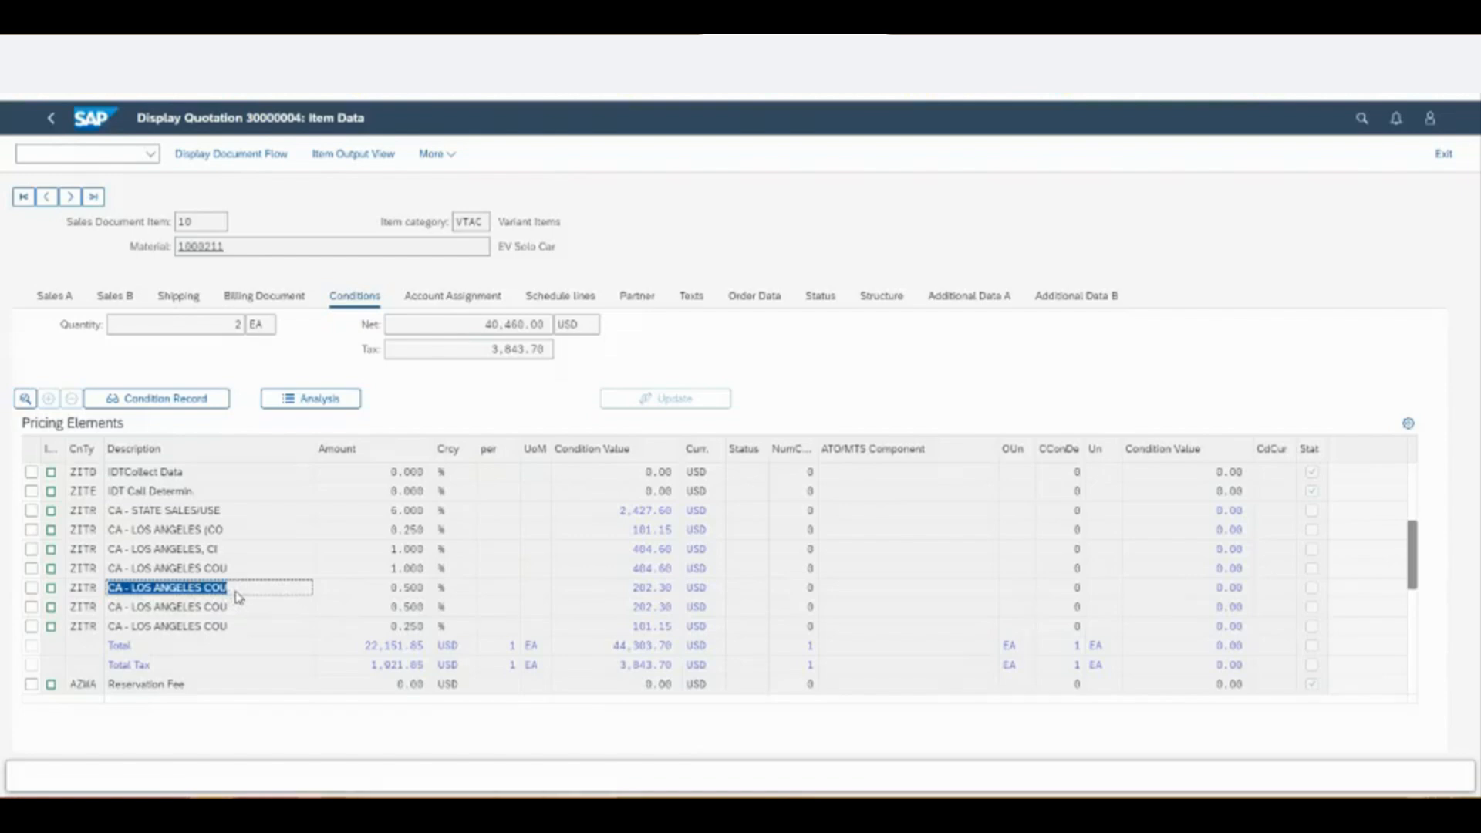
pyautogui.click(227, 551)
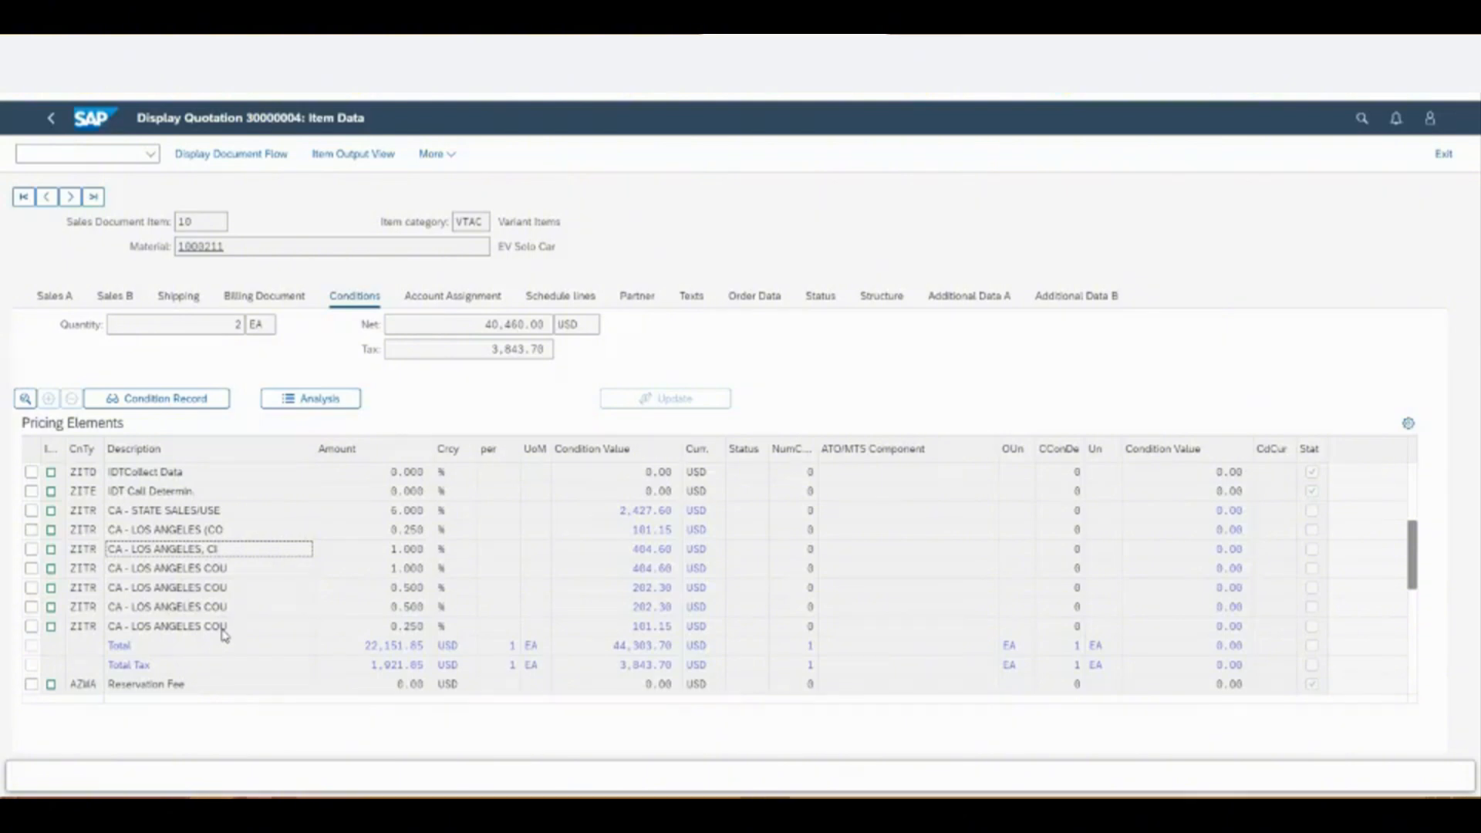
# - Look through the item's pricing elements from the net values to the down payment and cost conditions, returning to the tax lines
pyautogui.scroll(1, 293, 605)
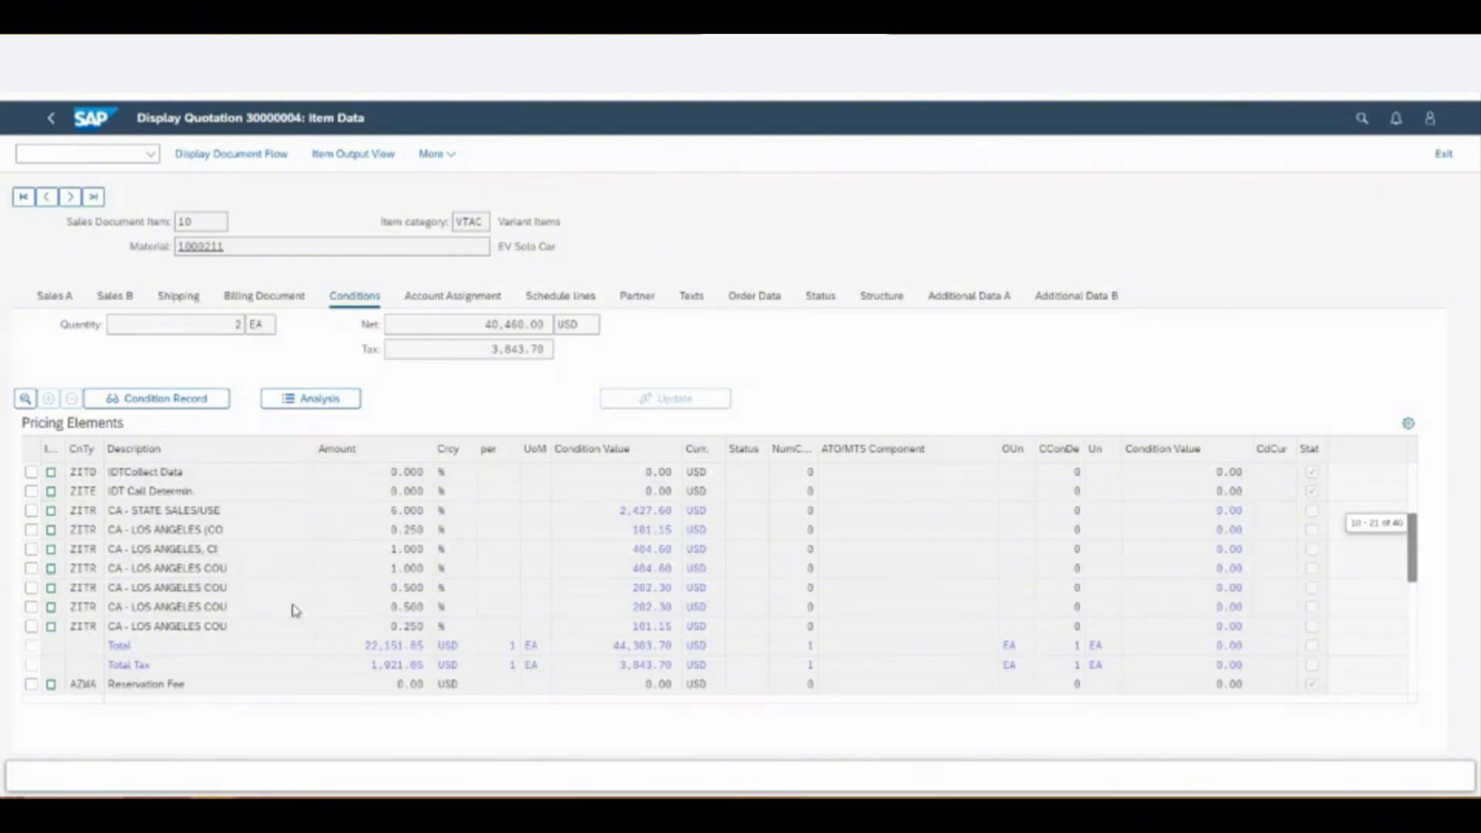
pyautogui.click(259, 587)
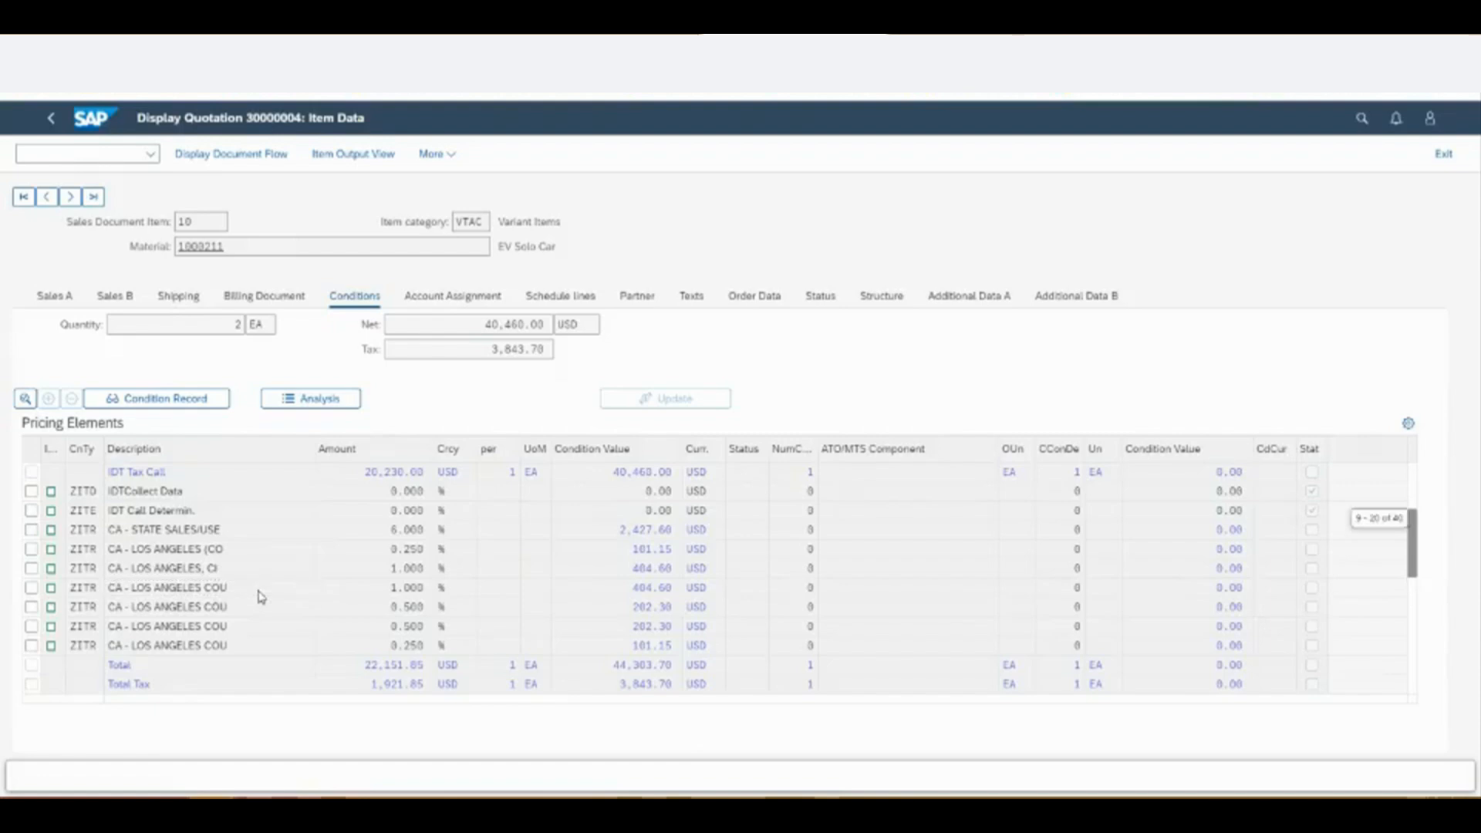
pyautogui.scroll(1, 261, 596)
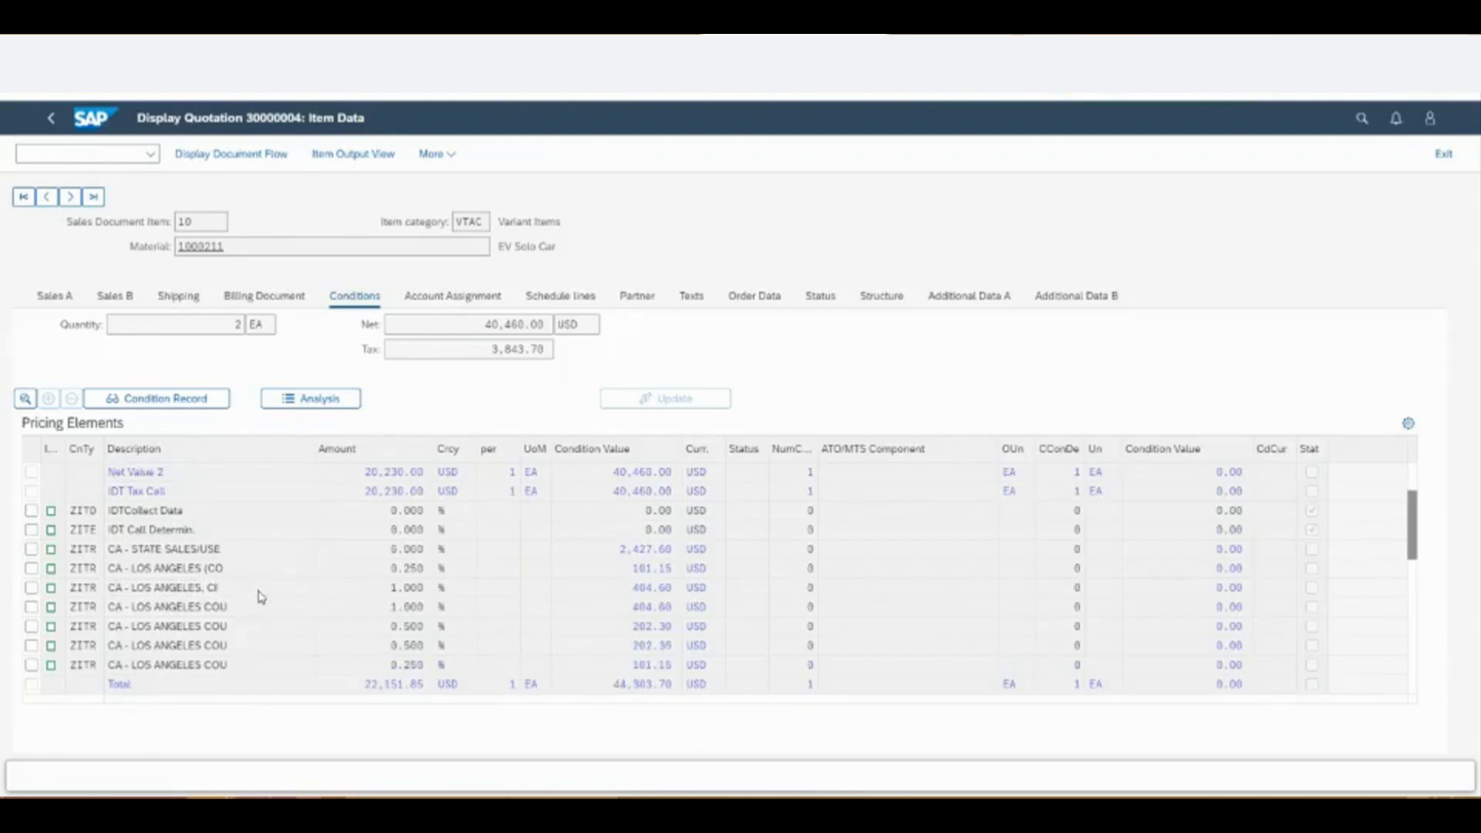
pyautogui.scroll(3, 261, 596)
pyautogui.scroll(-10, 260, 596)
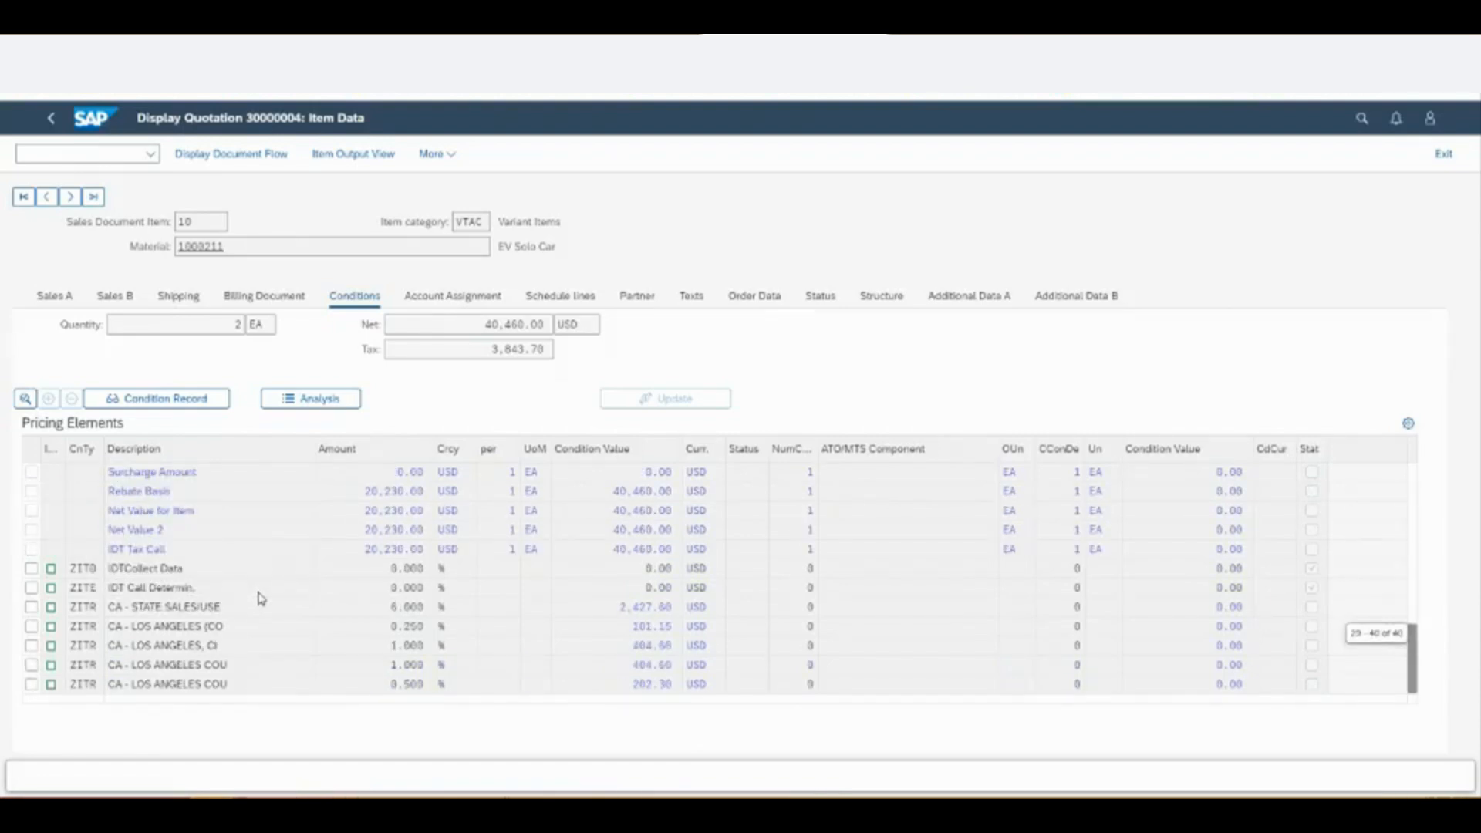
pyautogui.scroll(10, 260, 597)
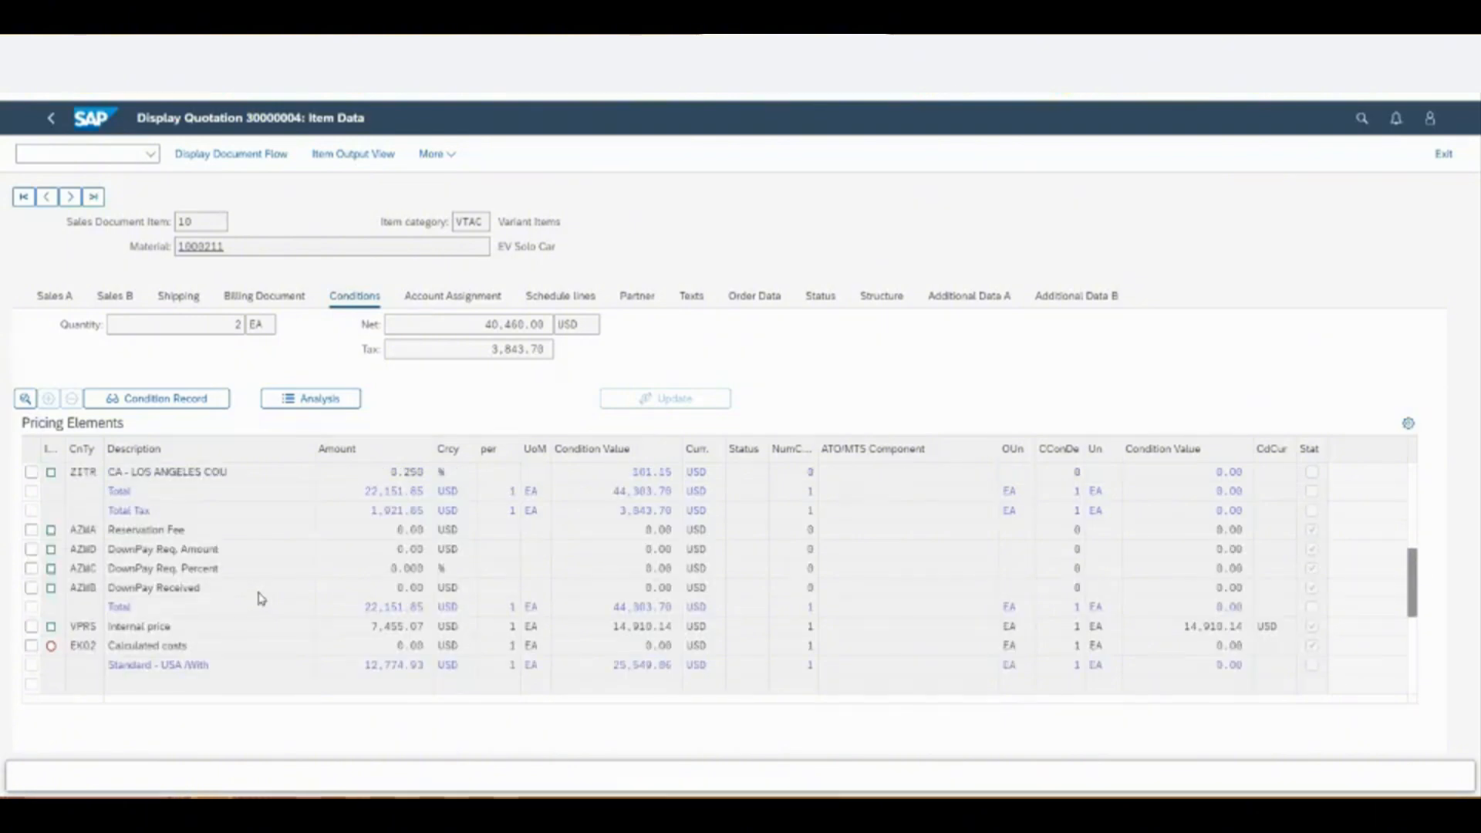
pyautogui.scroll(1, 260, 599)
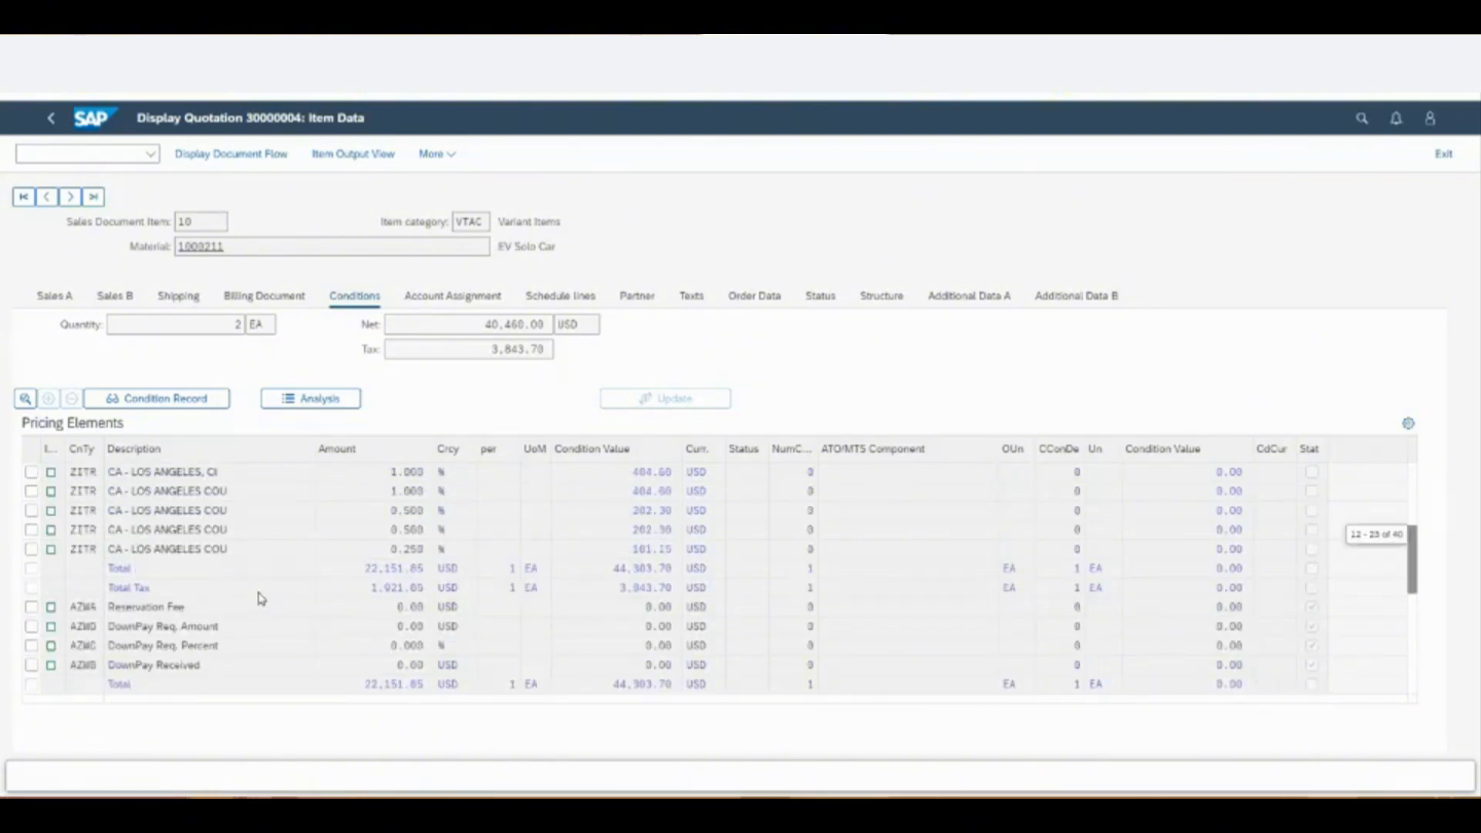
pyautogui.scroll(1, 261, 598)
pyautogui.scroll(1, 260, 598)
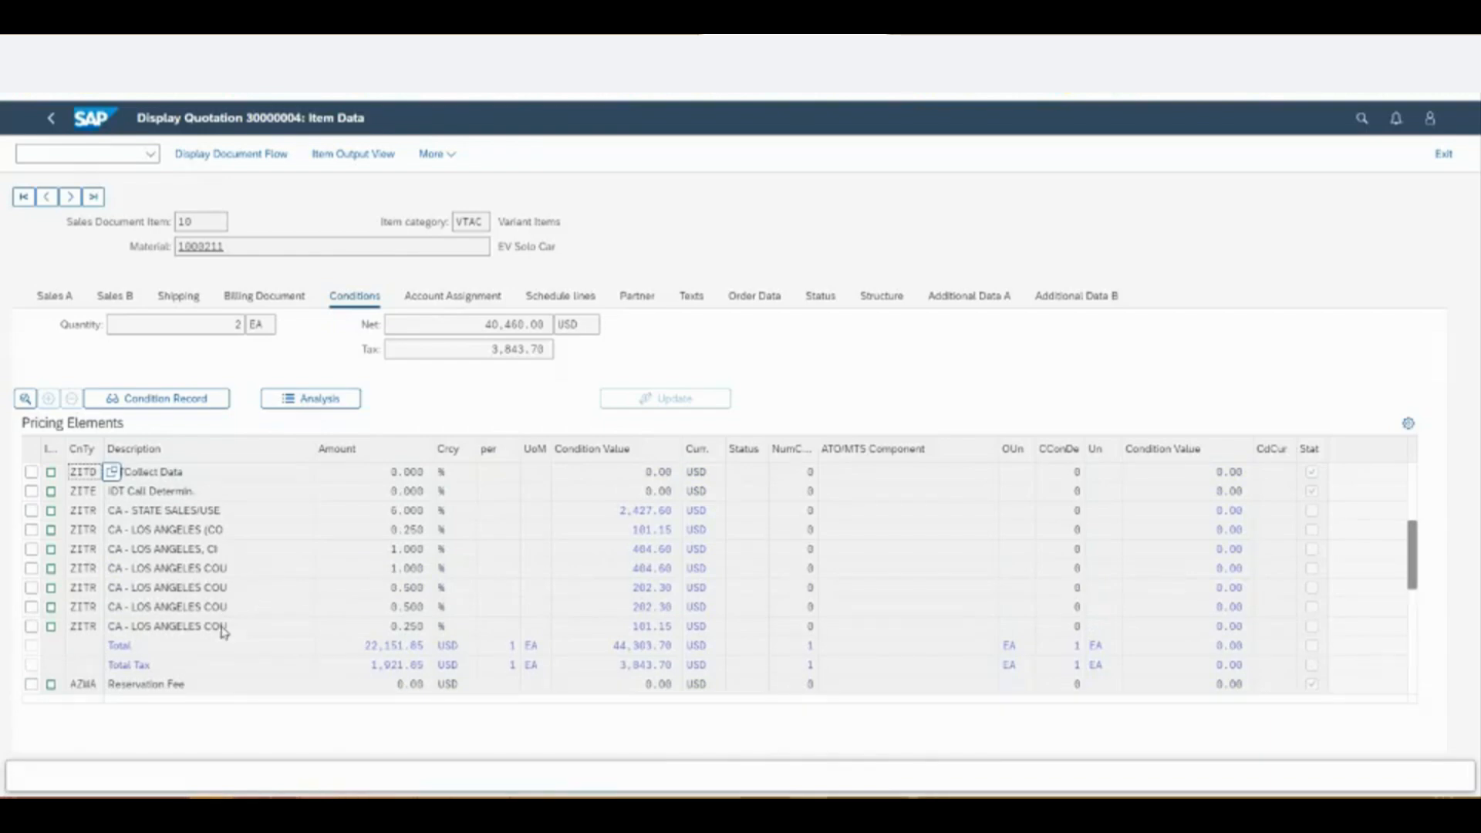
# - Switch to Snipping Tool, capture the item's pricing elements table and mark the California tax rows with a vertical line
pyautogui.hotkey('alt', 'Tab')
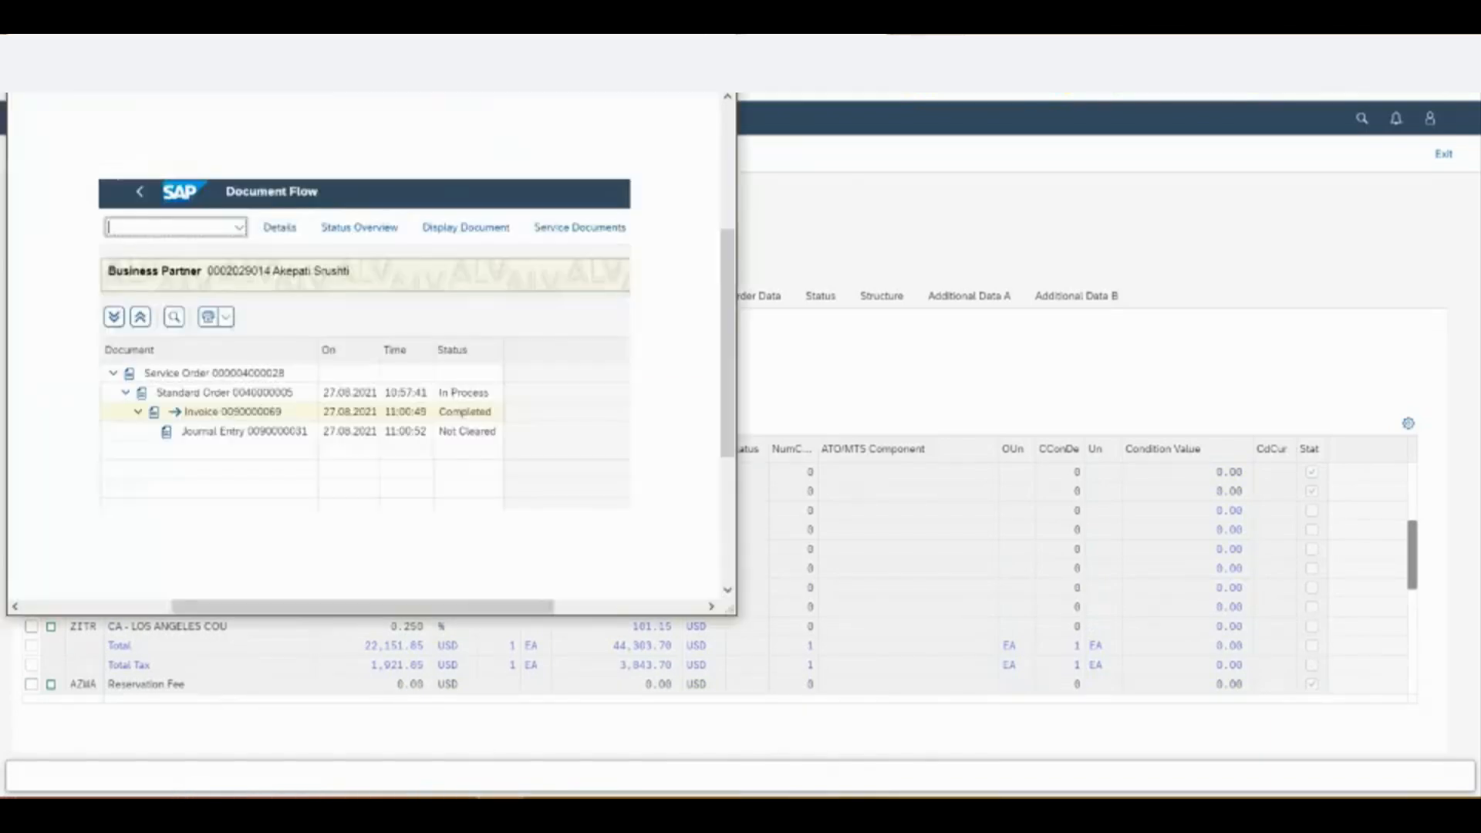
pyautogui.hotkey('ctrl', 'n')
pyautogui.moveTo(1, 424); pyautogui.dragTo(963, 673)
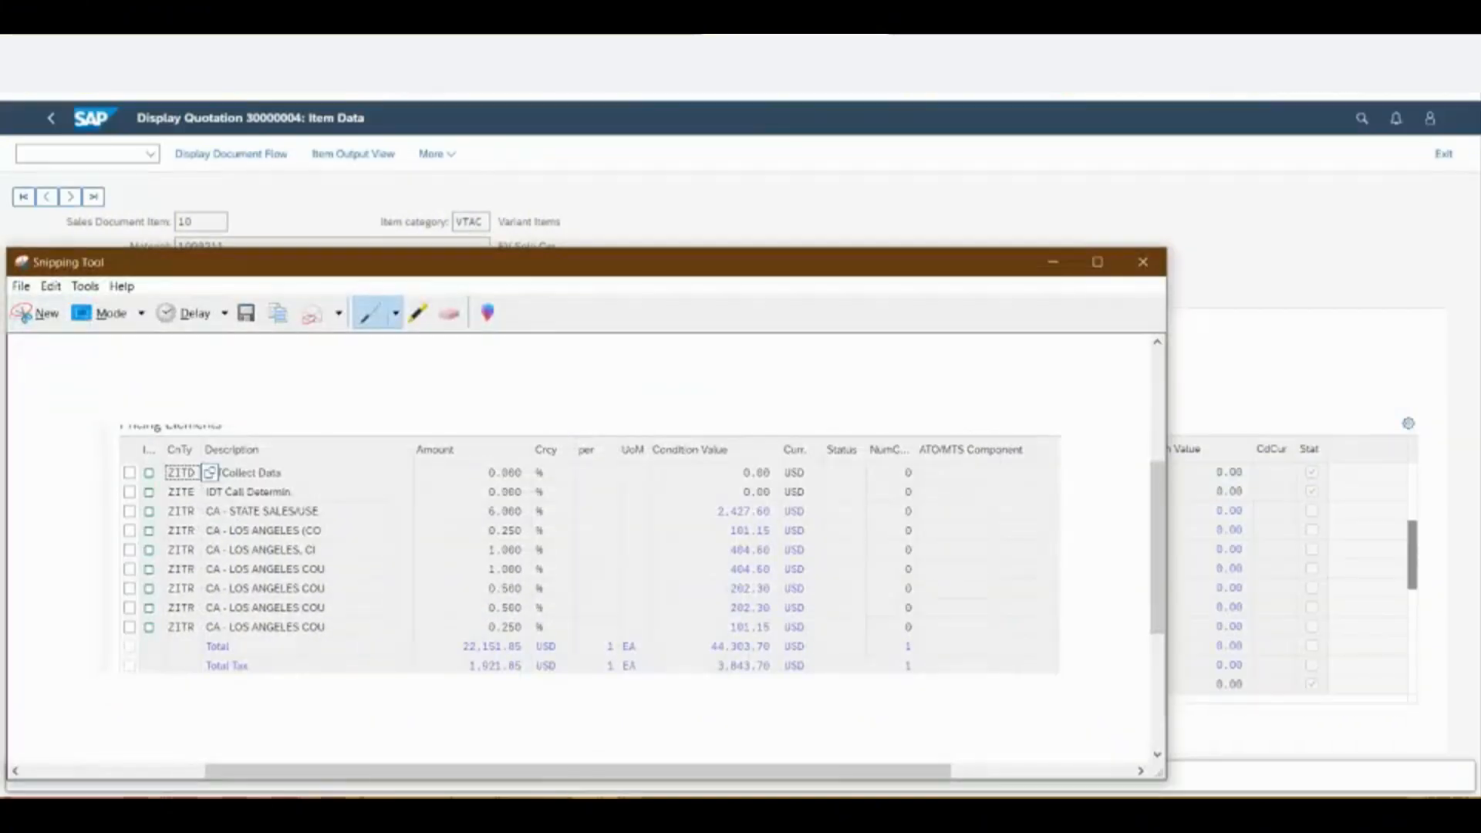
pyautogui.moveTo(334, 510)
pyautogui.mouseDown()
pyautogui.moveTo(353, 629)
pyautogui.moveTo(334, 646)
pyautogui.mouseUp()
pyautogui.moveTo(673, 266); pyautogui.dragTo(721, 802)
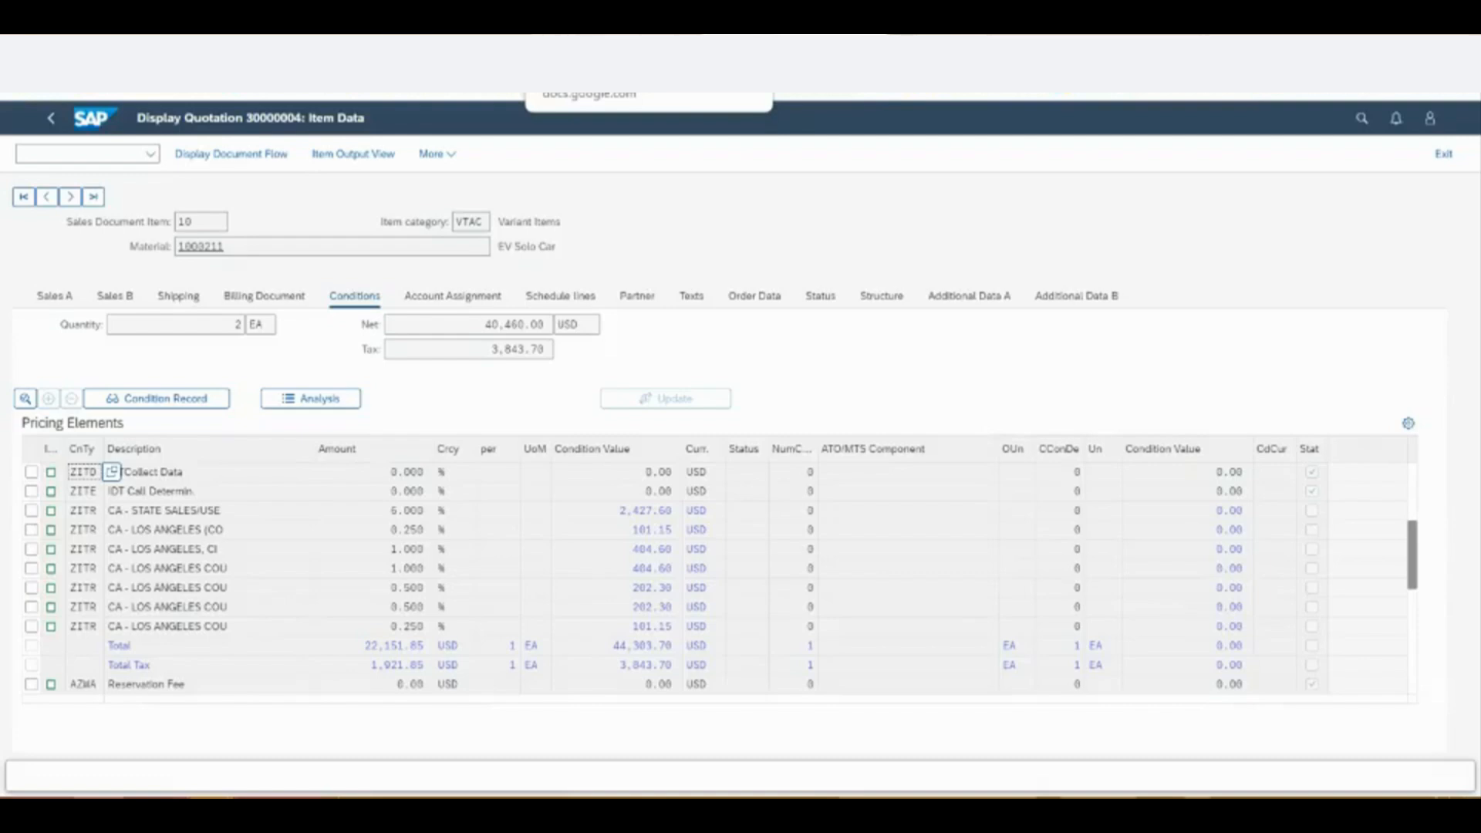
pyautogui.hotkey('ctrl', 'Tab')
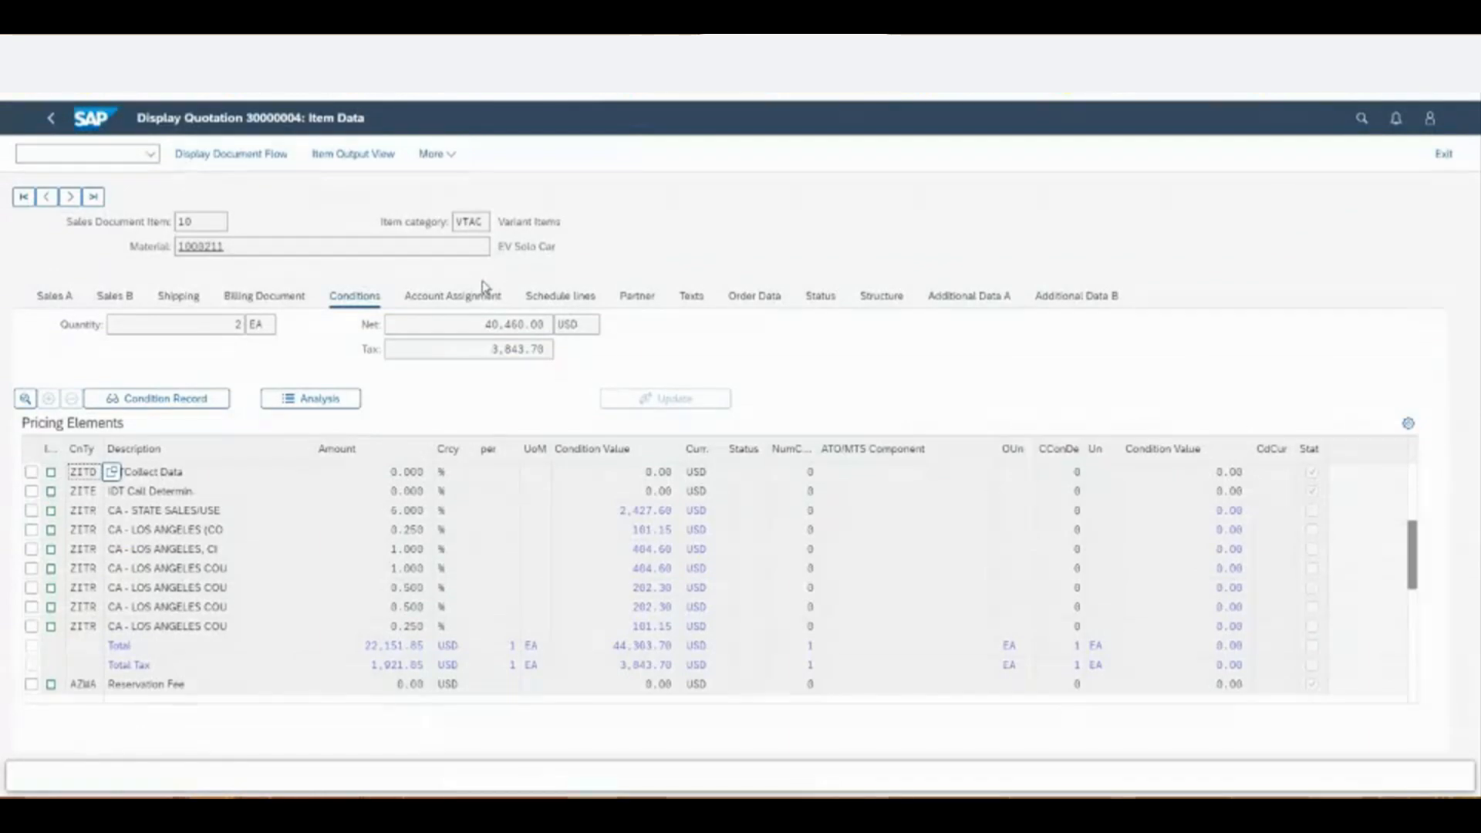
# - Return to the fleet quotations list and select the quotation with reference "quote Aug 27"
pyautogui.click(50, 127)
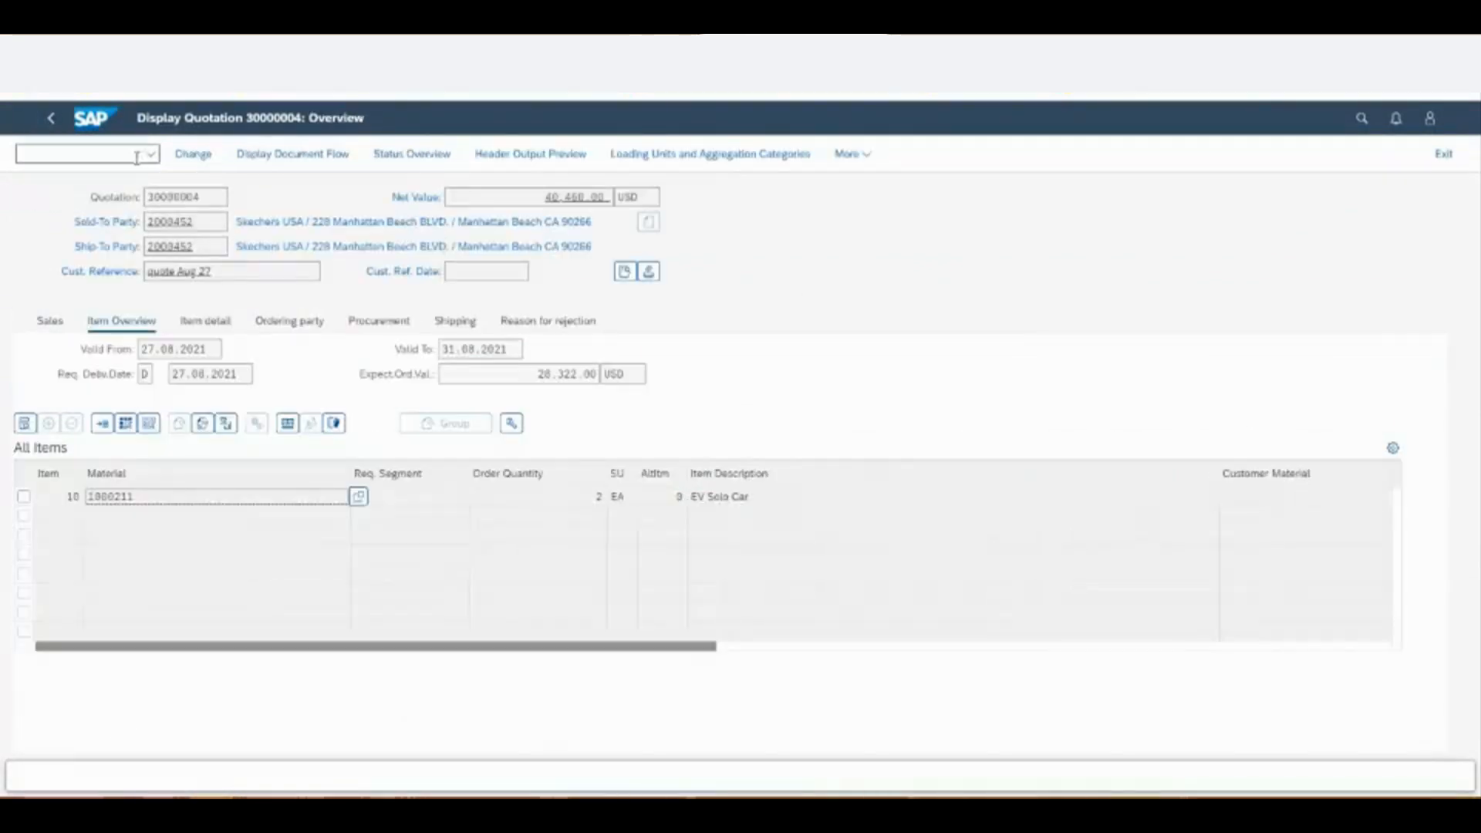
pyautogui.click(50, 122)
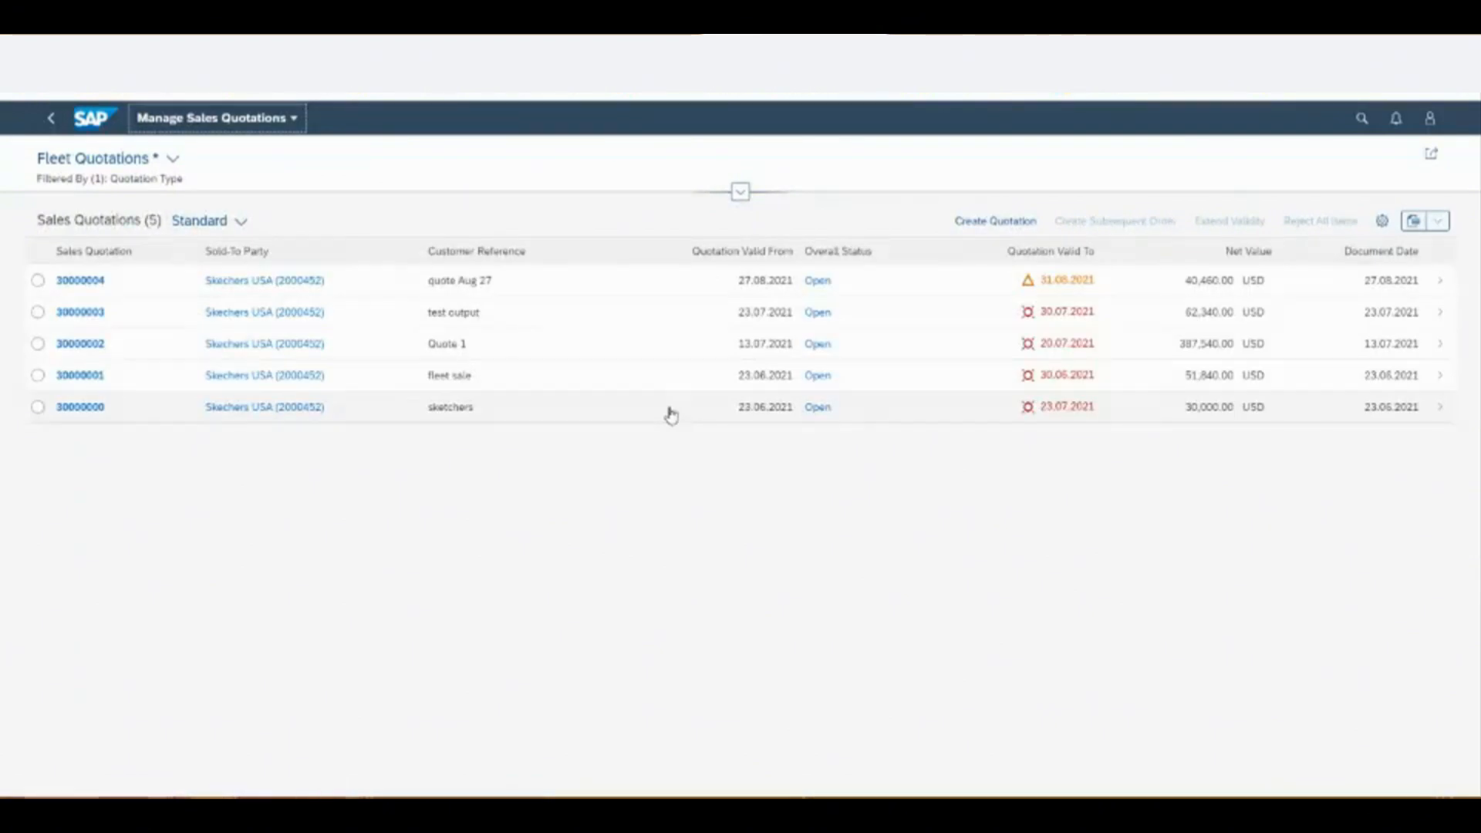
pyautogui.click(38, 280)
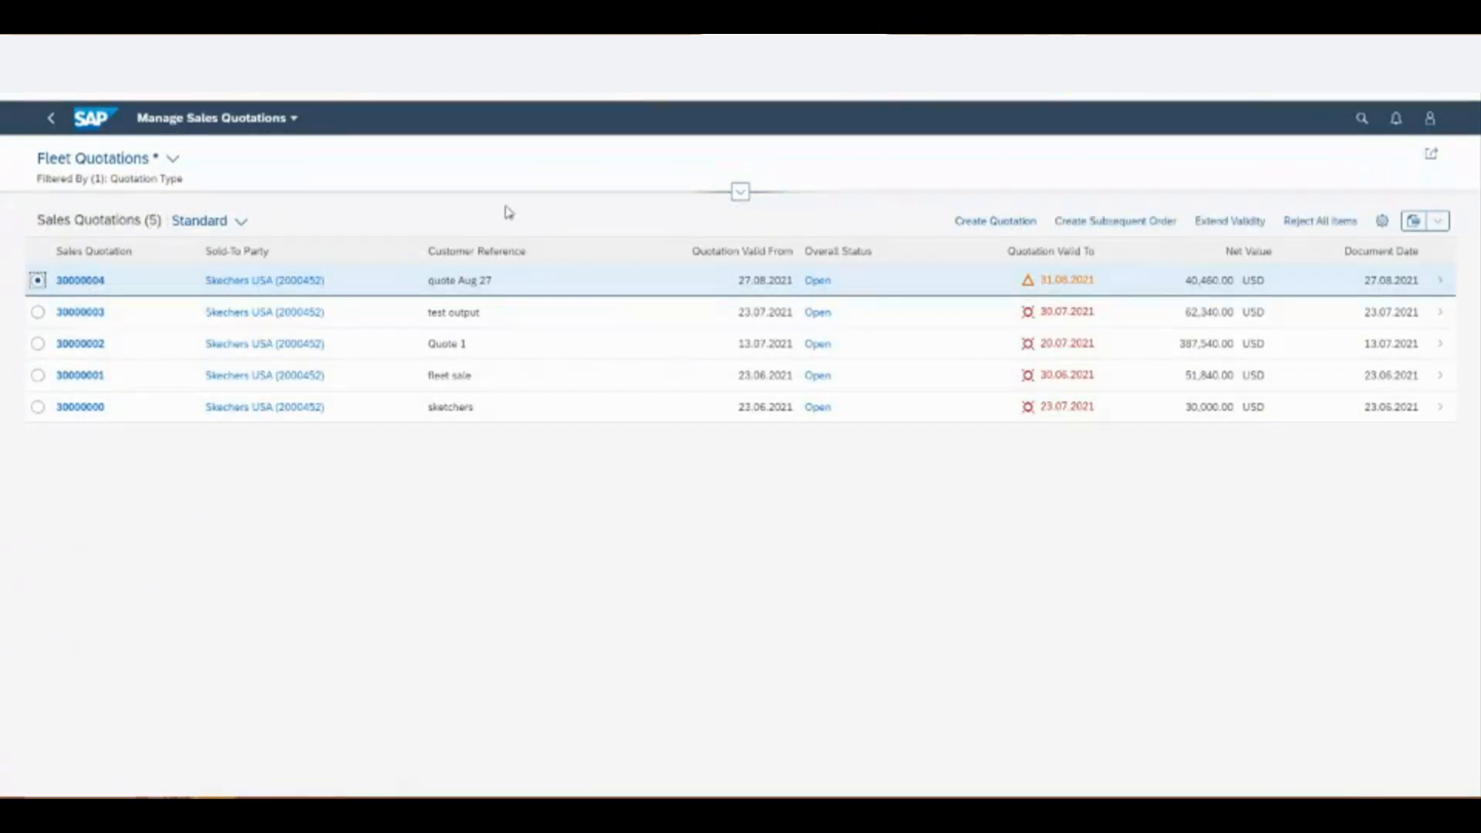
# - Create a subsequent order of type EMV Sales Odr_Fleet (ZFT) from the selected fleet quotation
pyautogui.click(1115, 226)
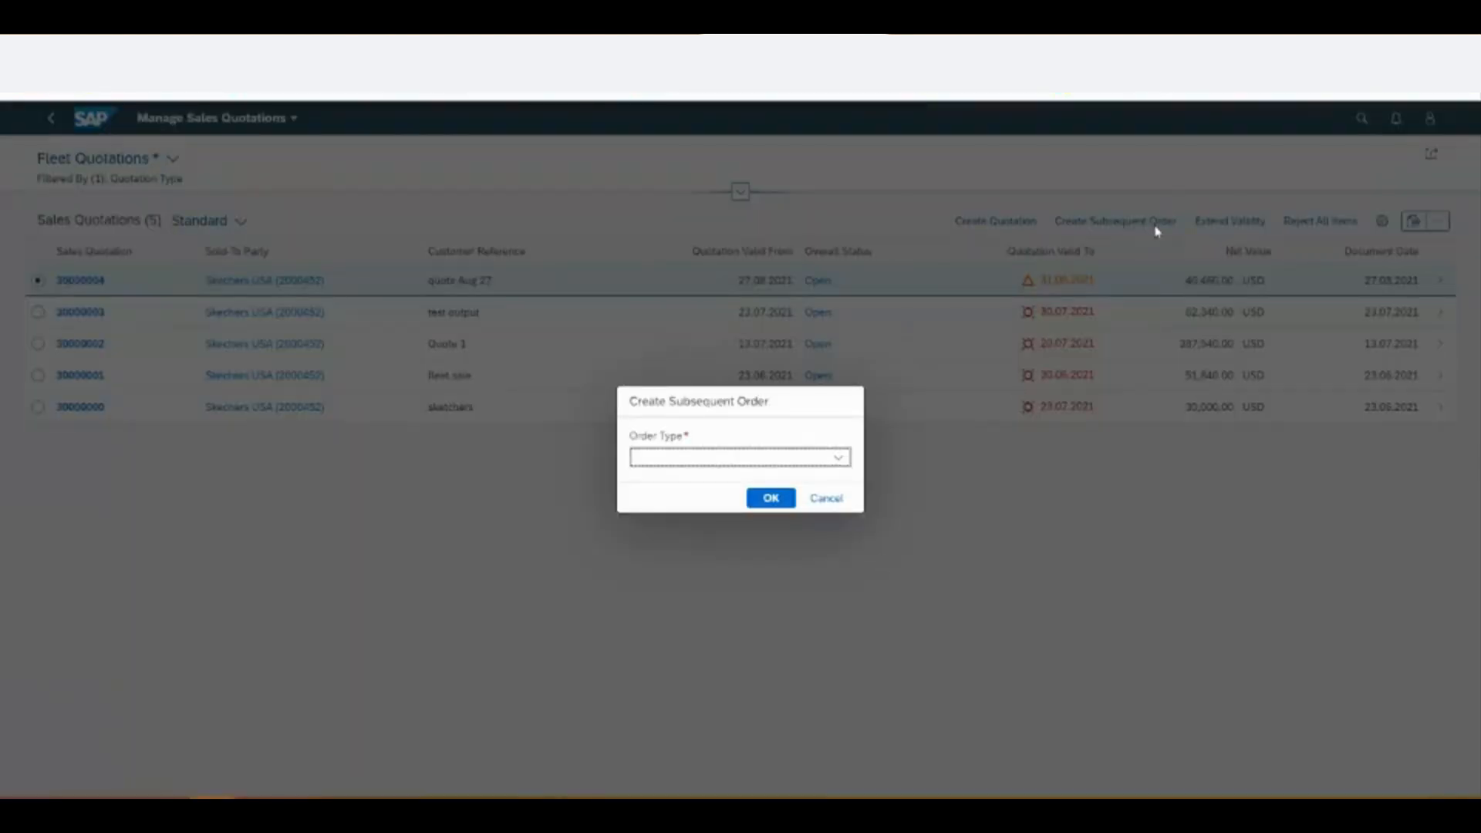
pyautogui.click(836, 458)
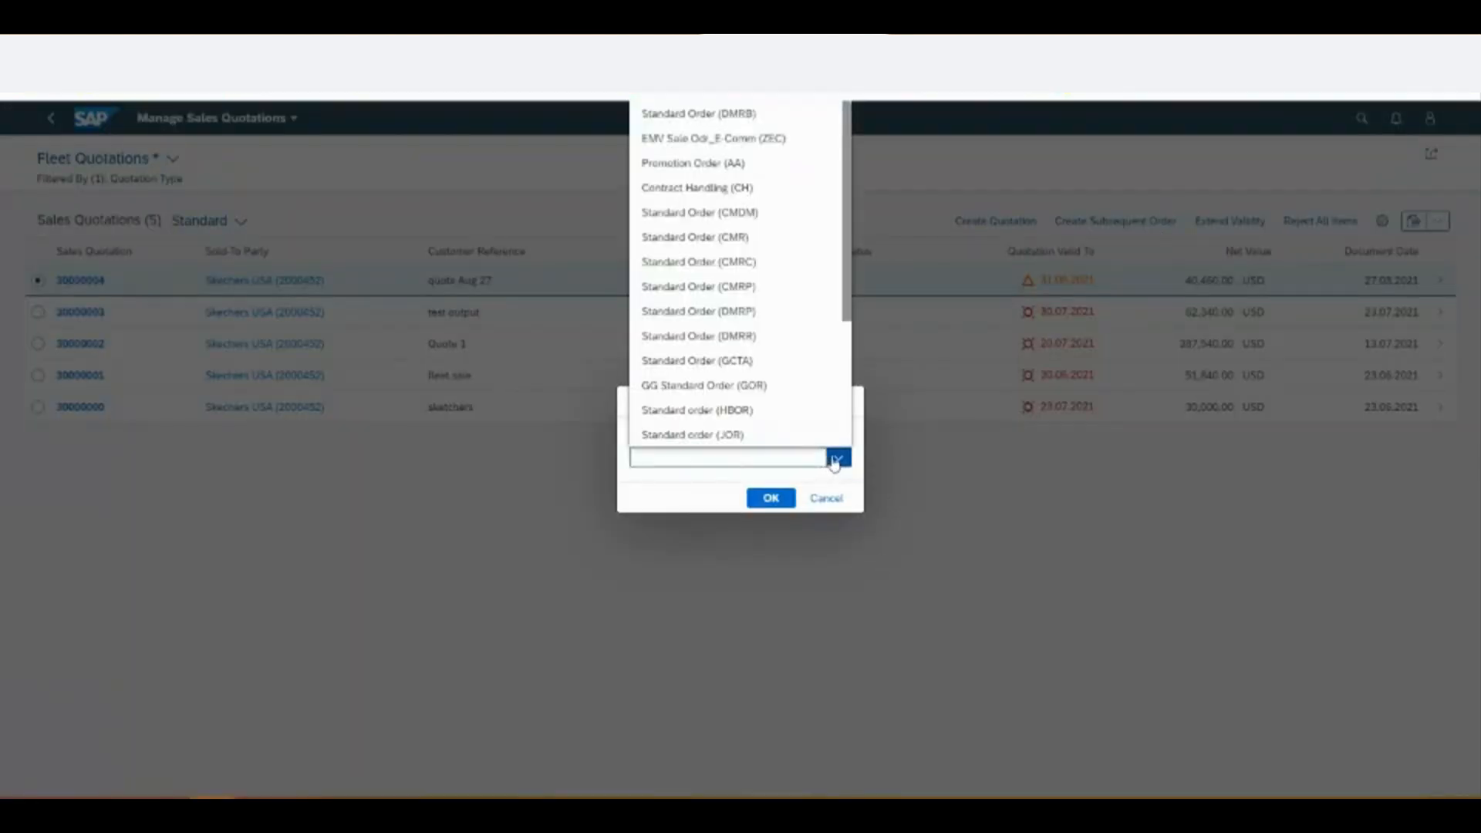
pyautogui.scroll(-3, 806, 361)
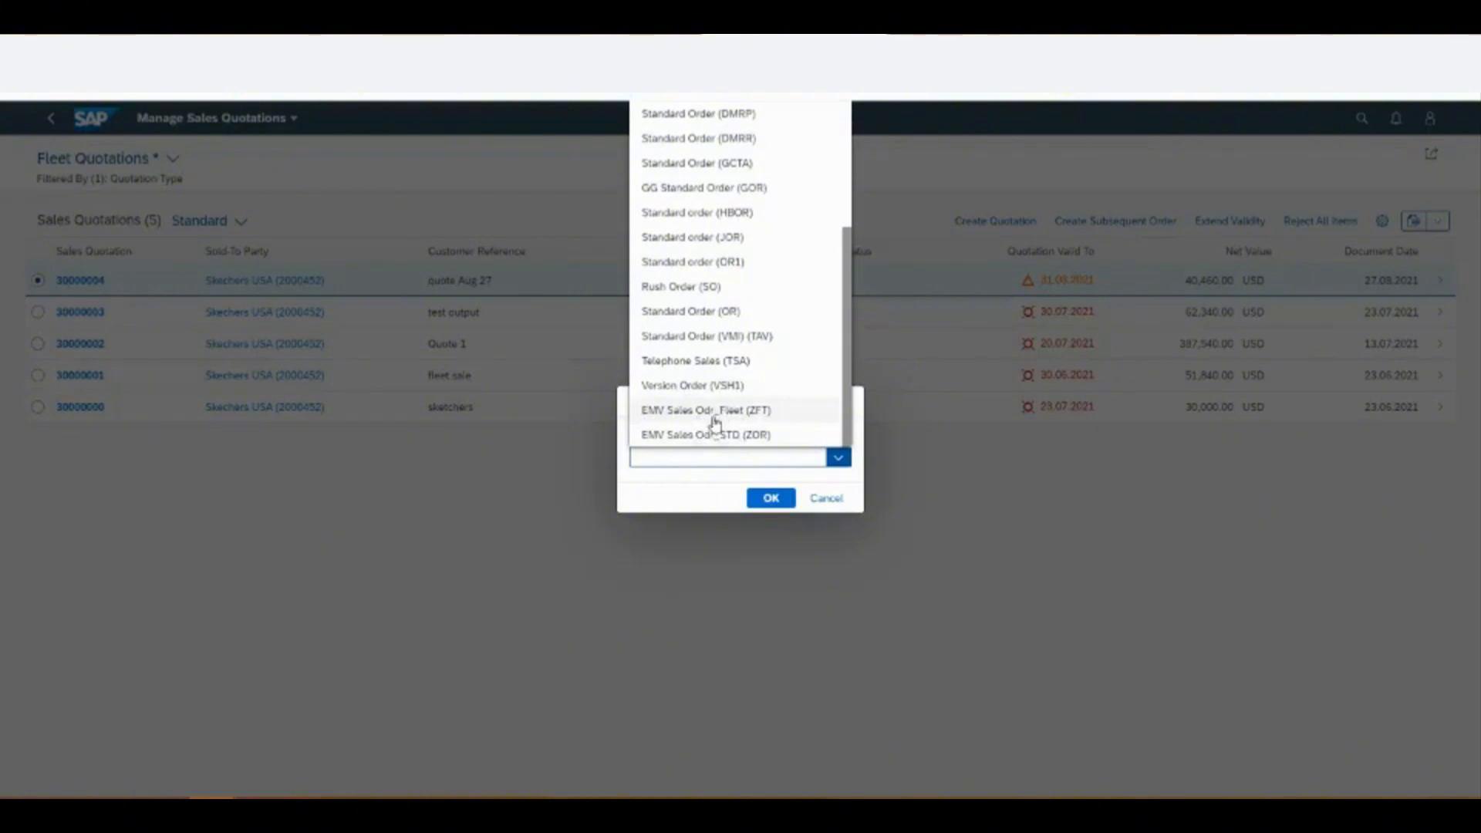
pyautogui.click(756, 415)
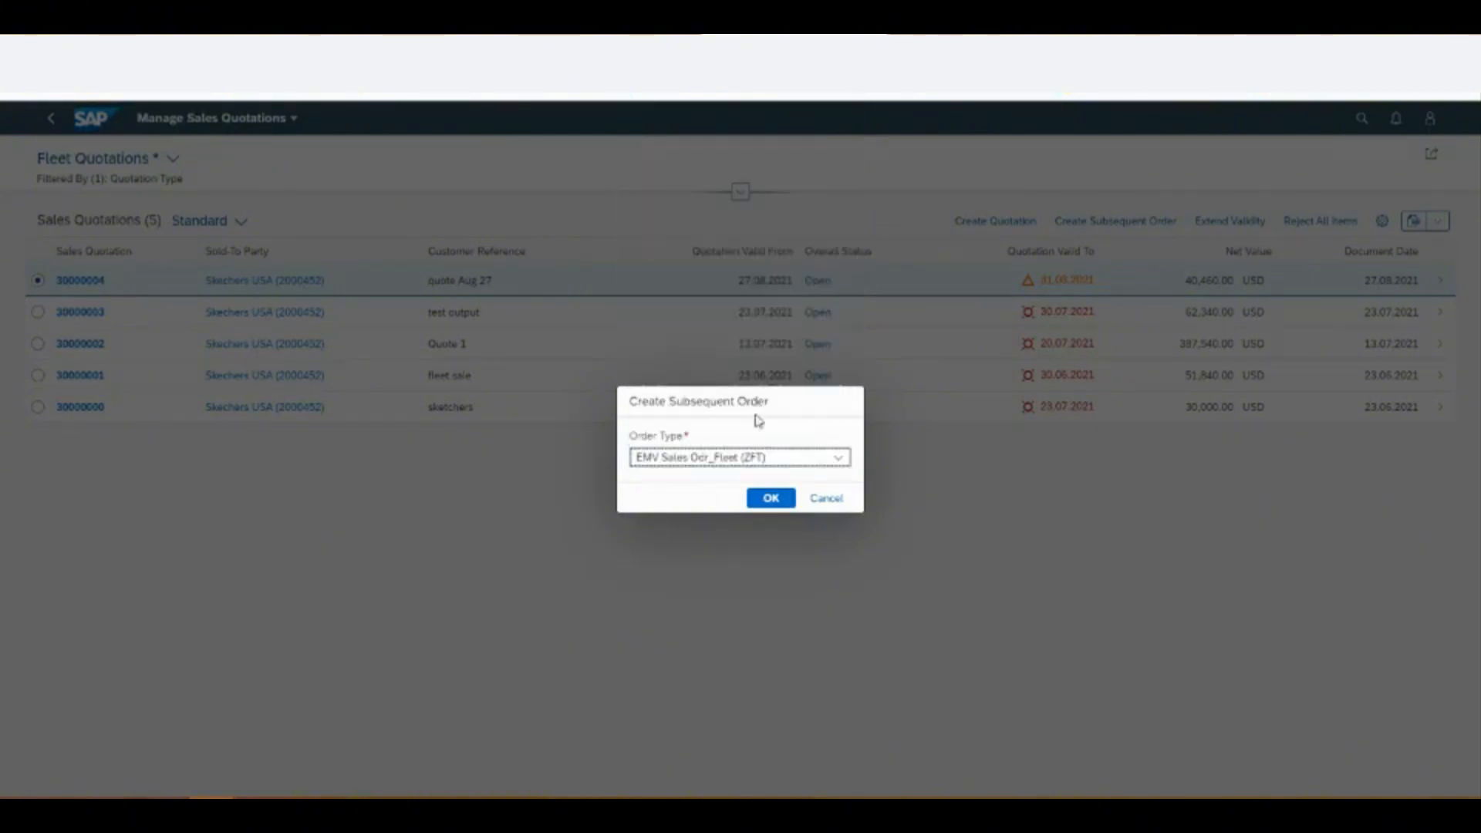
pyautogui.click(766, 500)
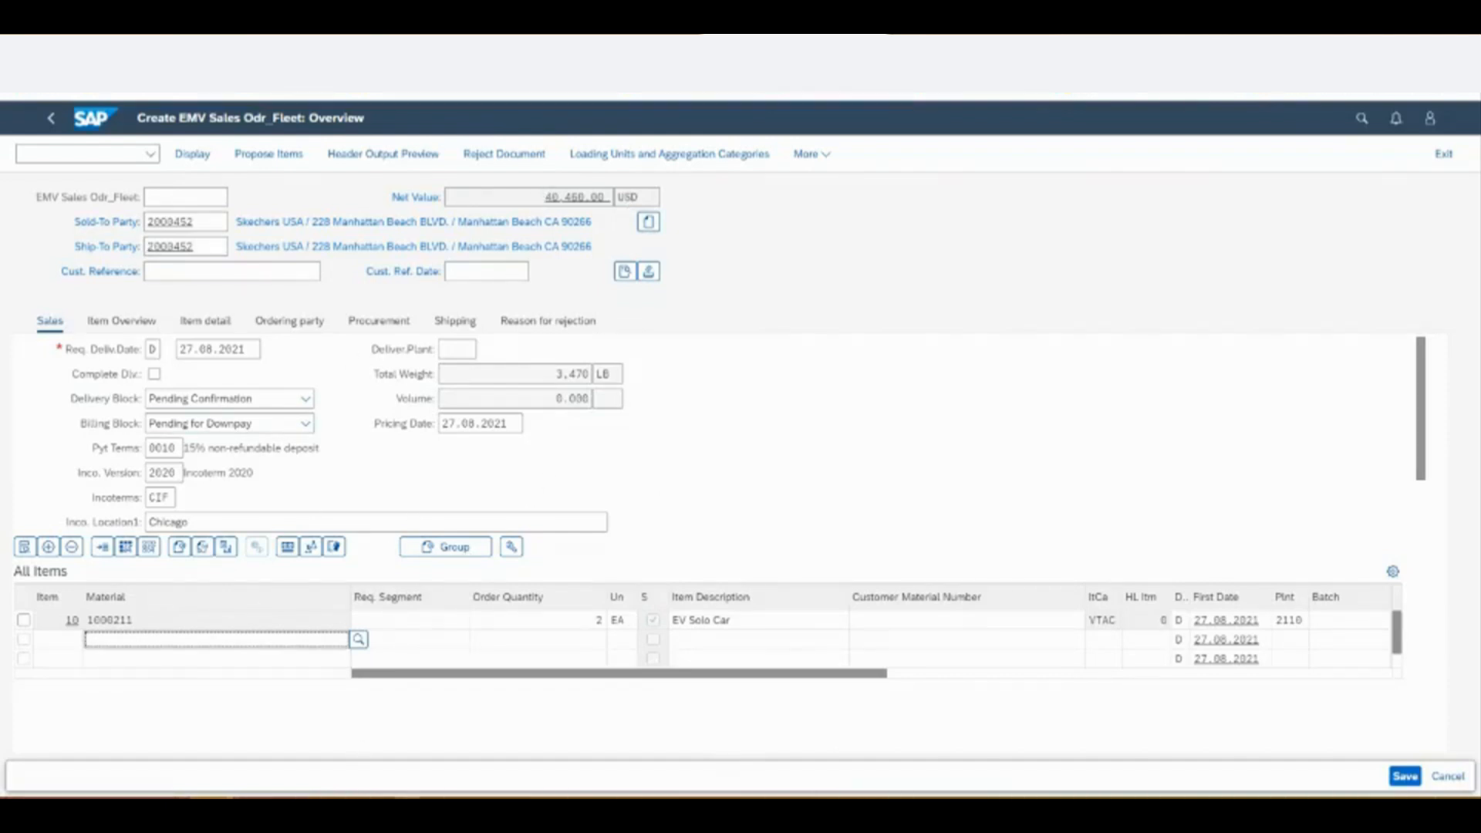
# - Enter the customer's purchase order reference in the new fleet order and save the order
pyautogui.click(250, 276)
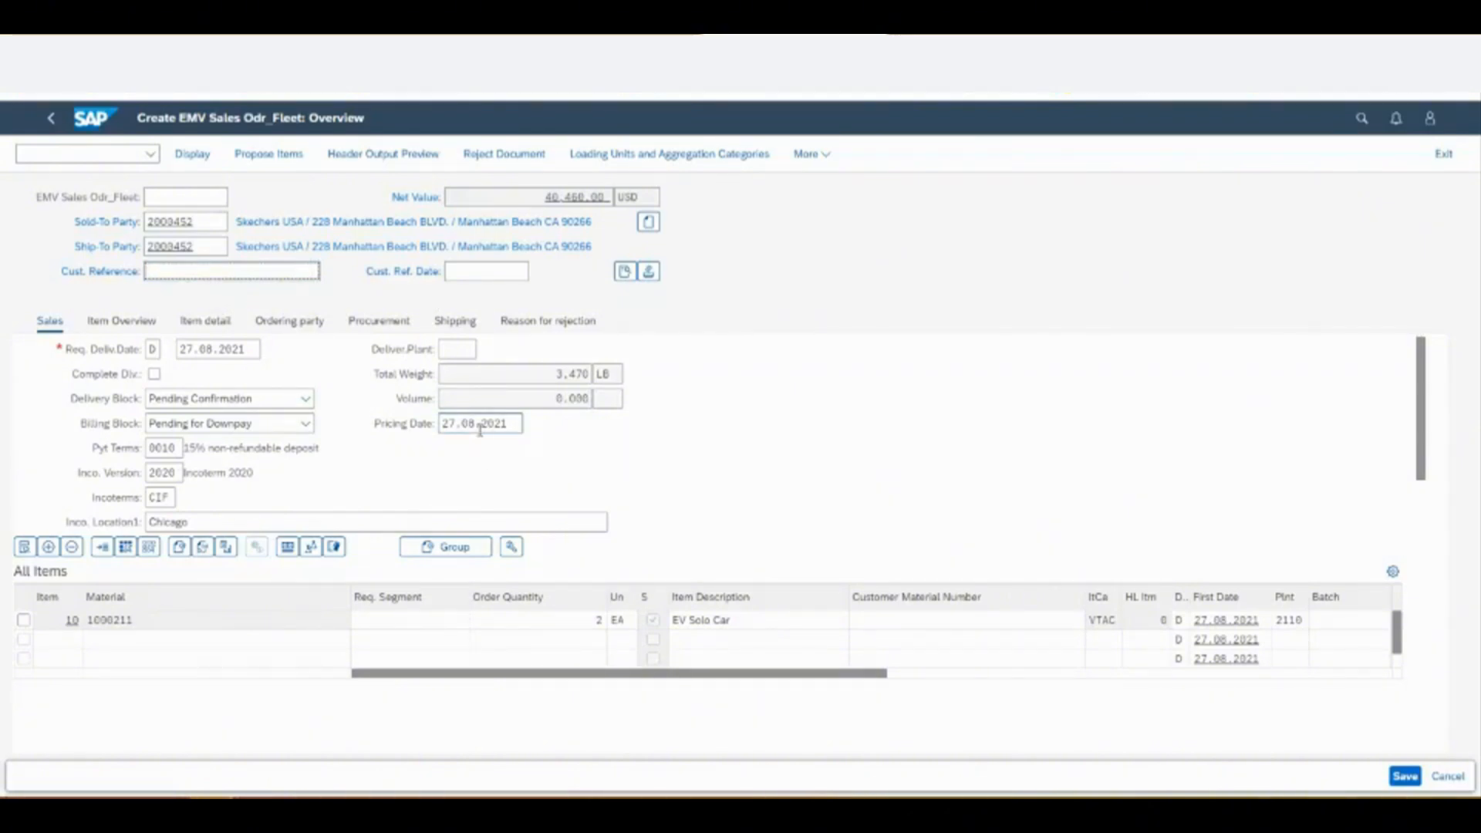
pyautogui.write('1234')
pyautogui.click(903, 639)
pyautogui.click(1409, 783)
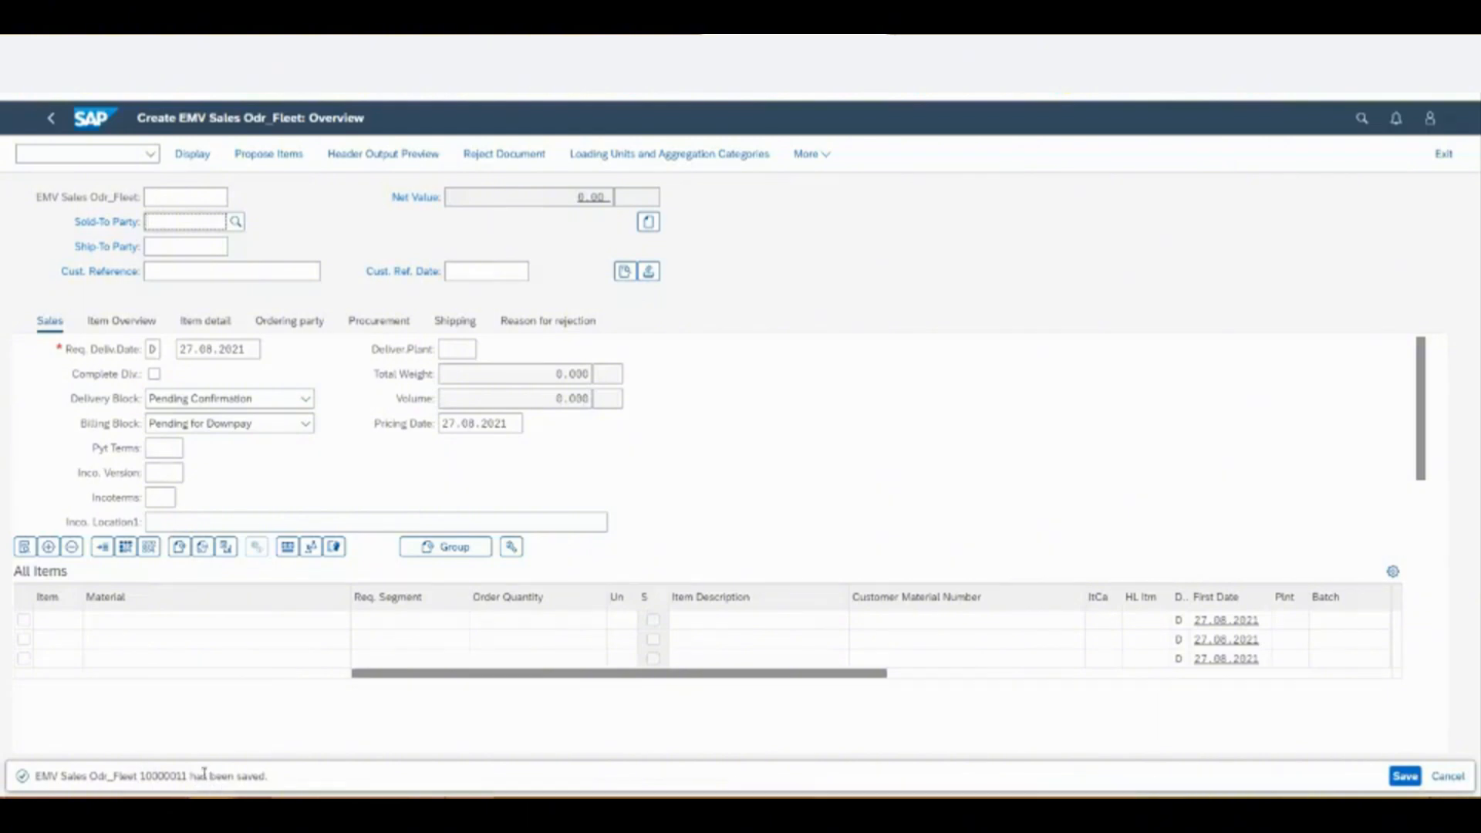
# - Reopen the saved fleet order for editing and open the pricing conditions of item 10, the EV Solo Car
pyautogui.click(192, 153)
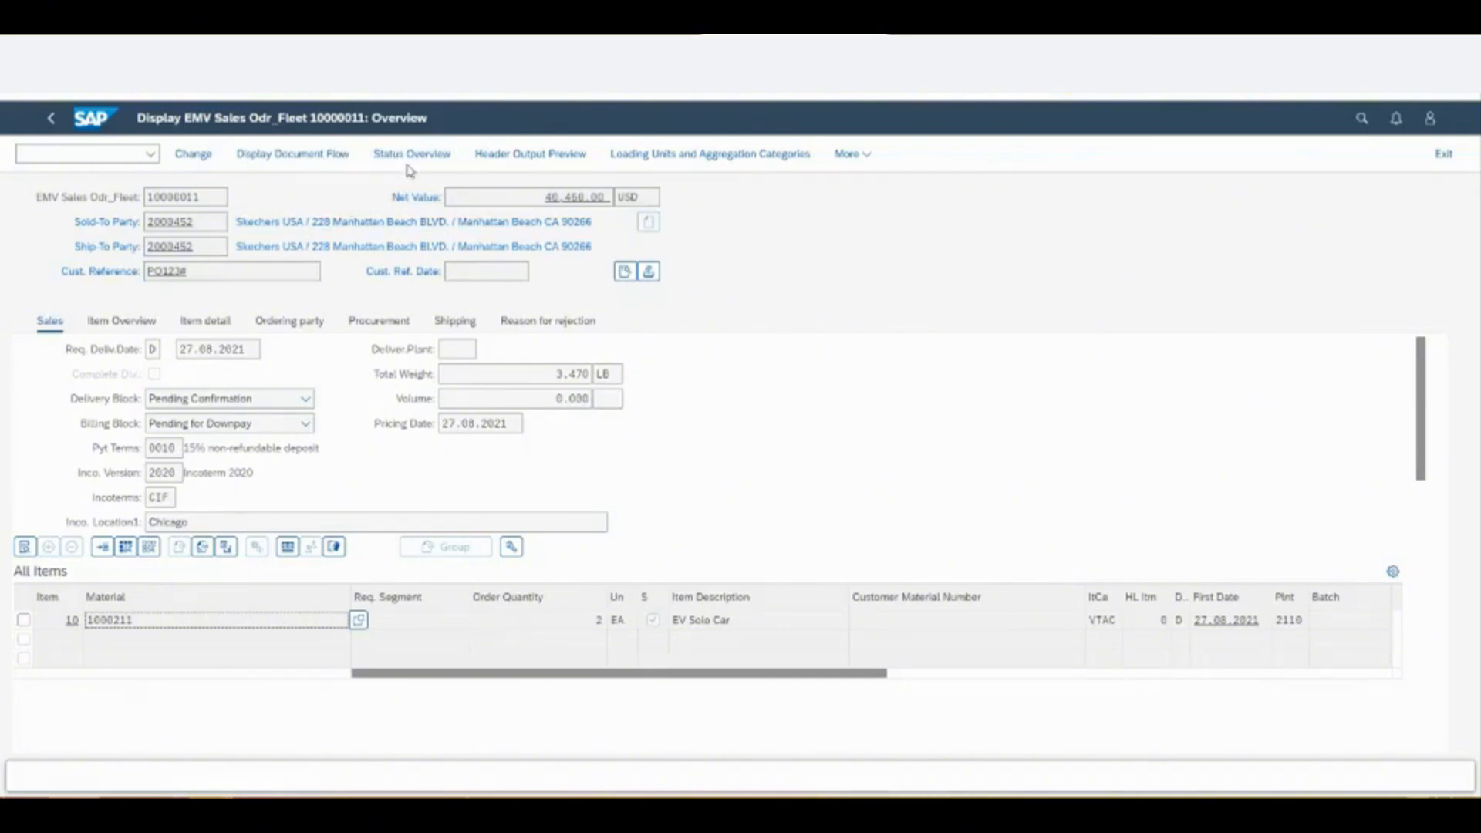
pyautogui.click(195, 154)
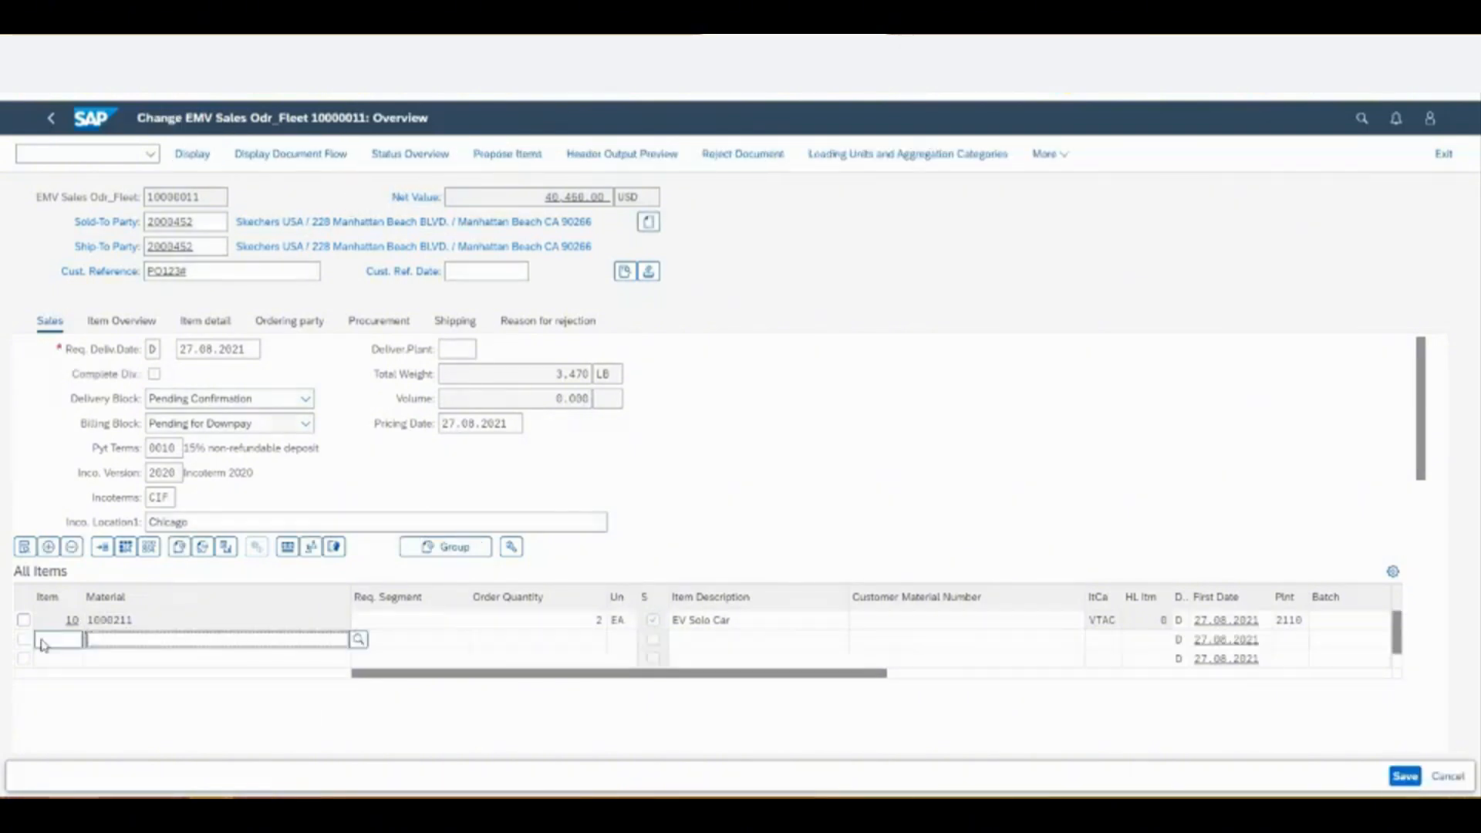
pyautogui.click(72, 619)
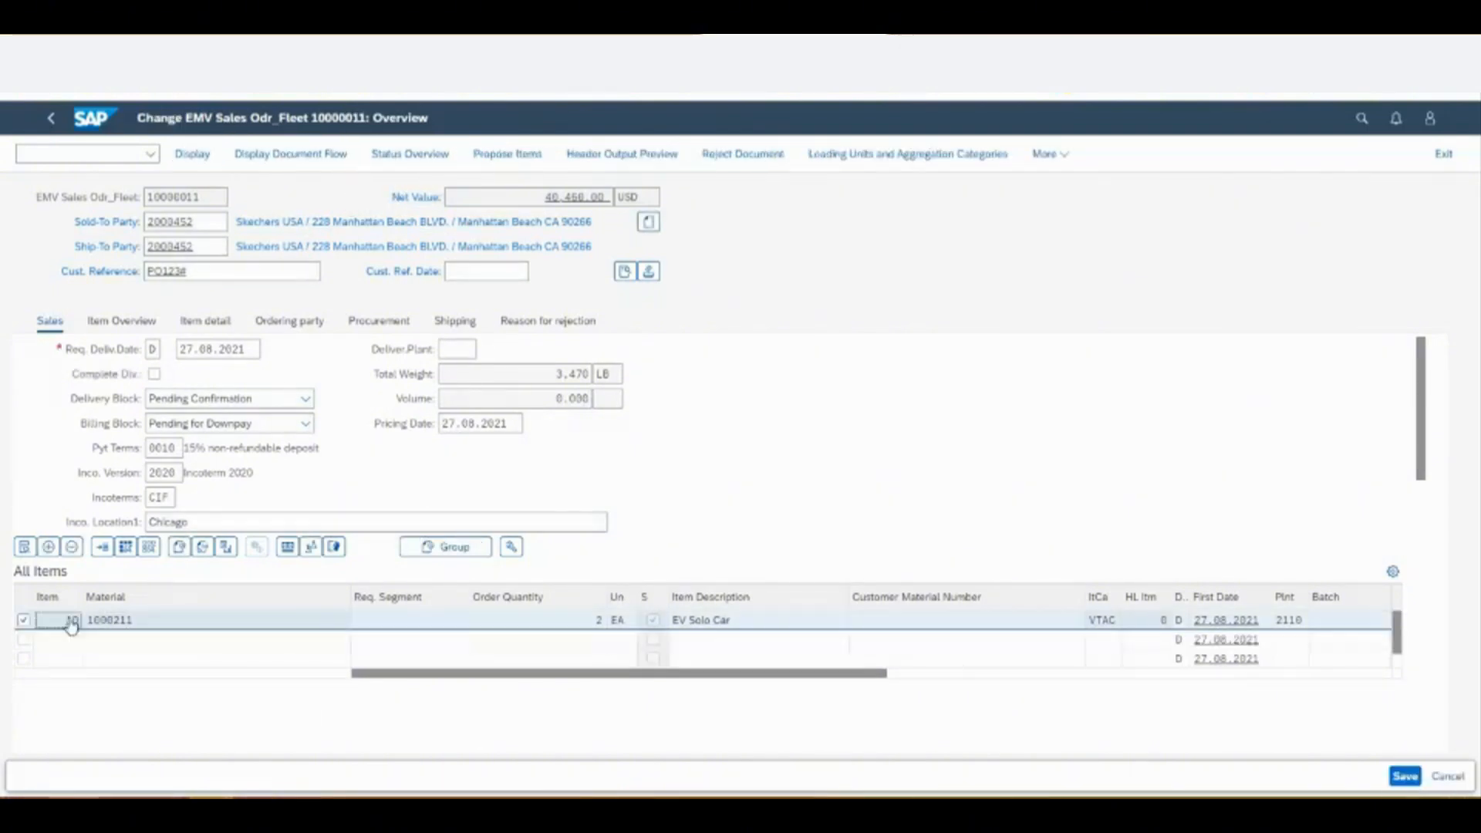
pyautogui.click(287, 546)
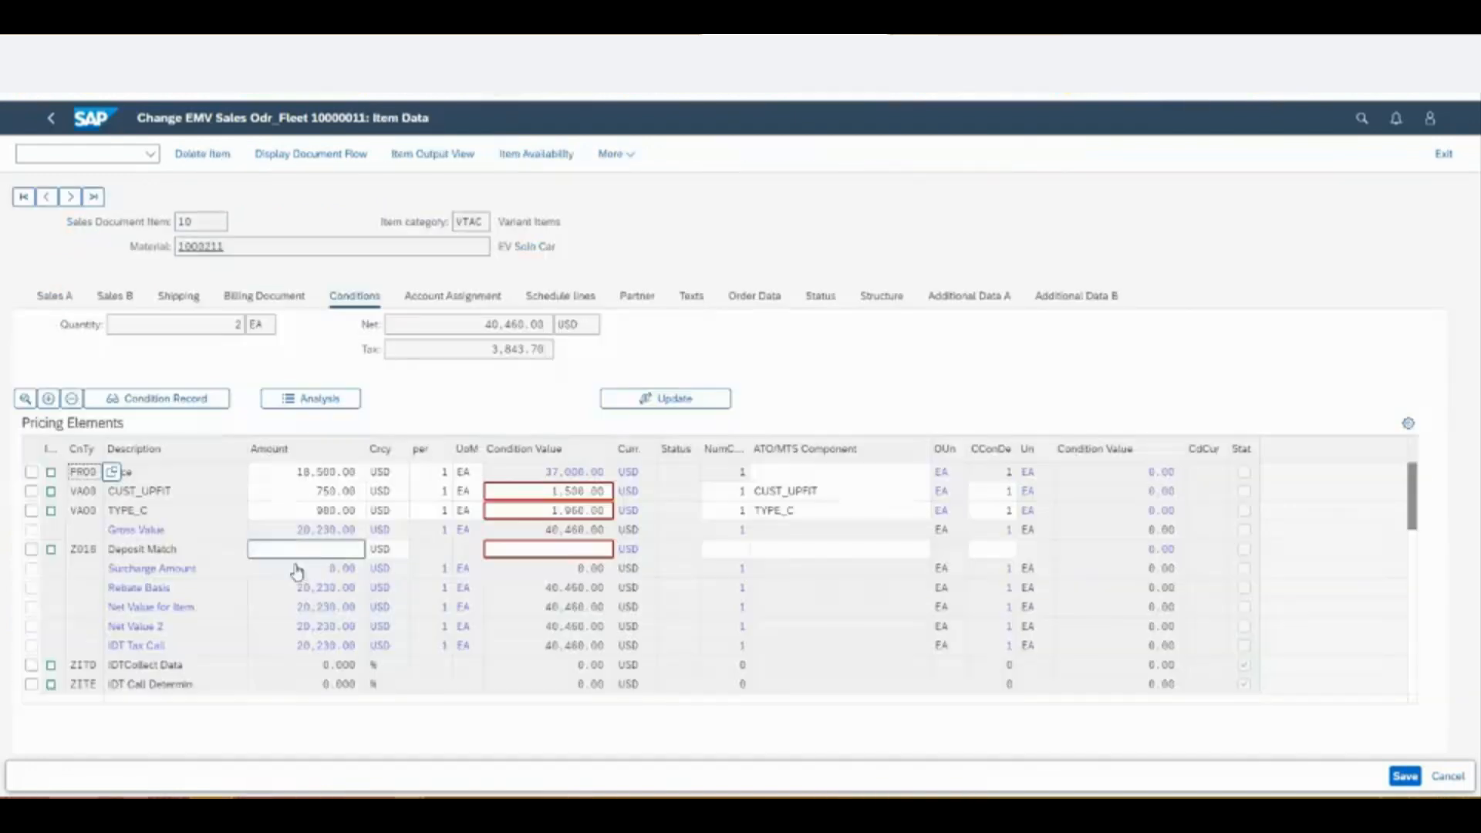
# - Set the item's DownPay Req. Percent condition to 15%
pyautogui.scroll(-1, 295, 578)
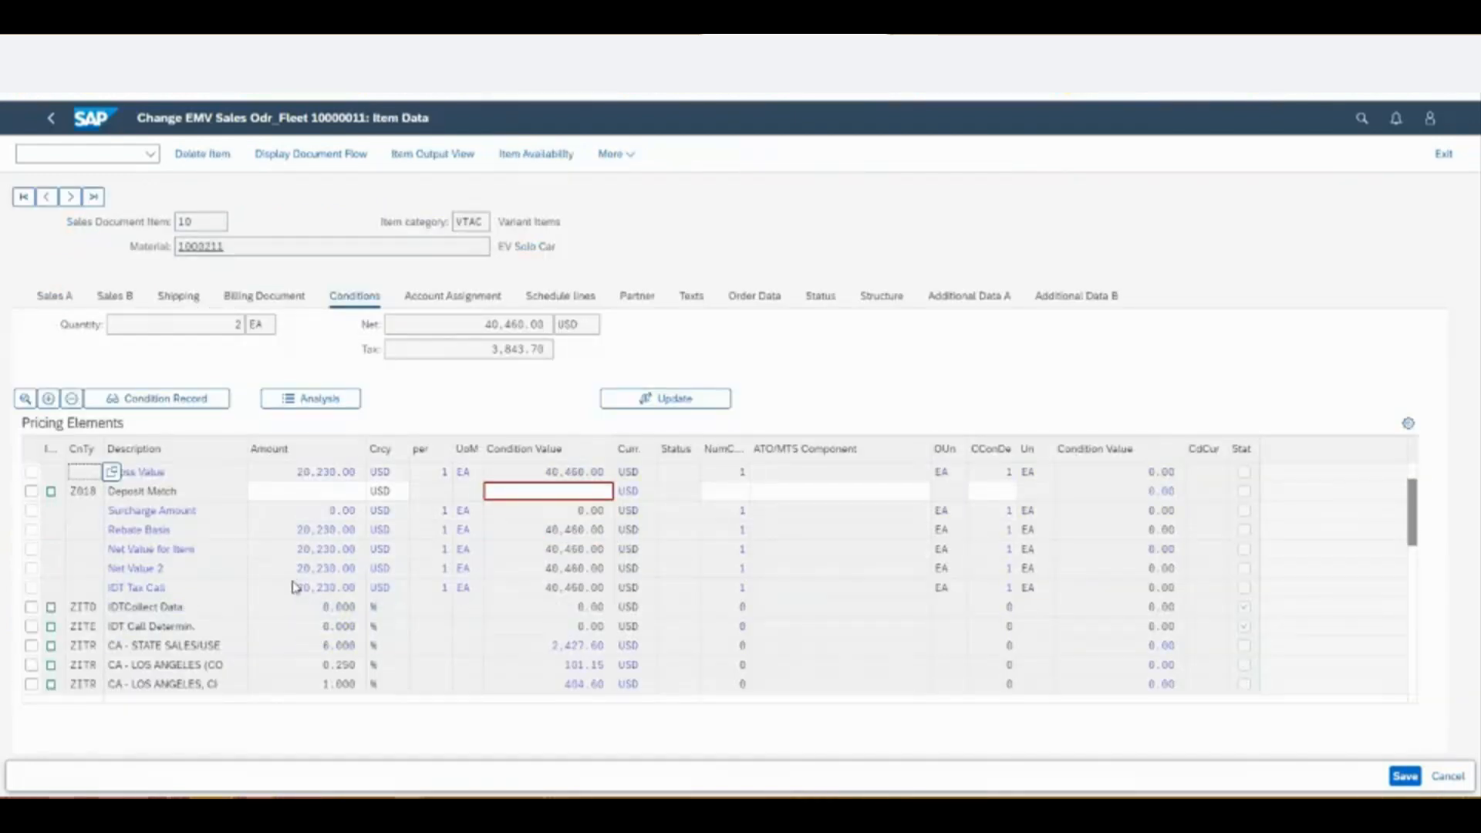
pyautogui.scroll(-1, 295, 586)
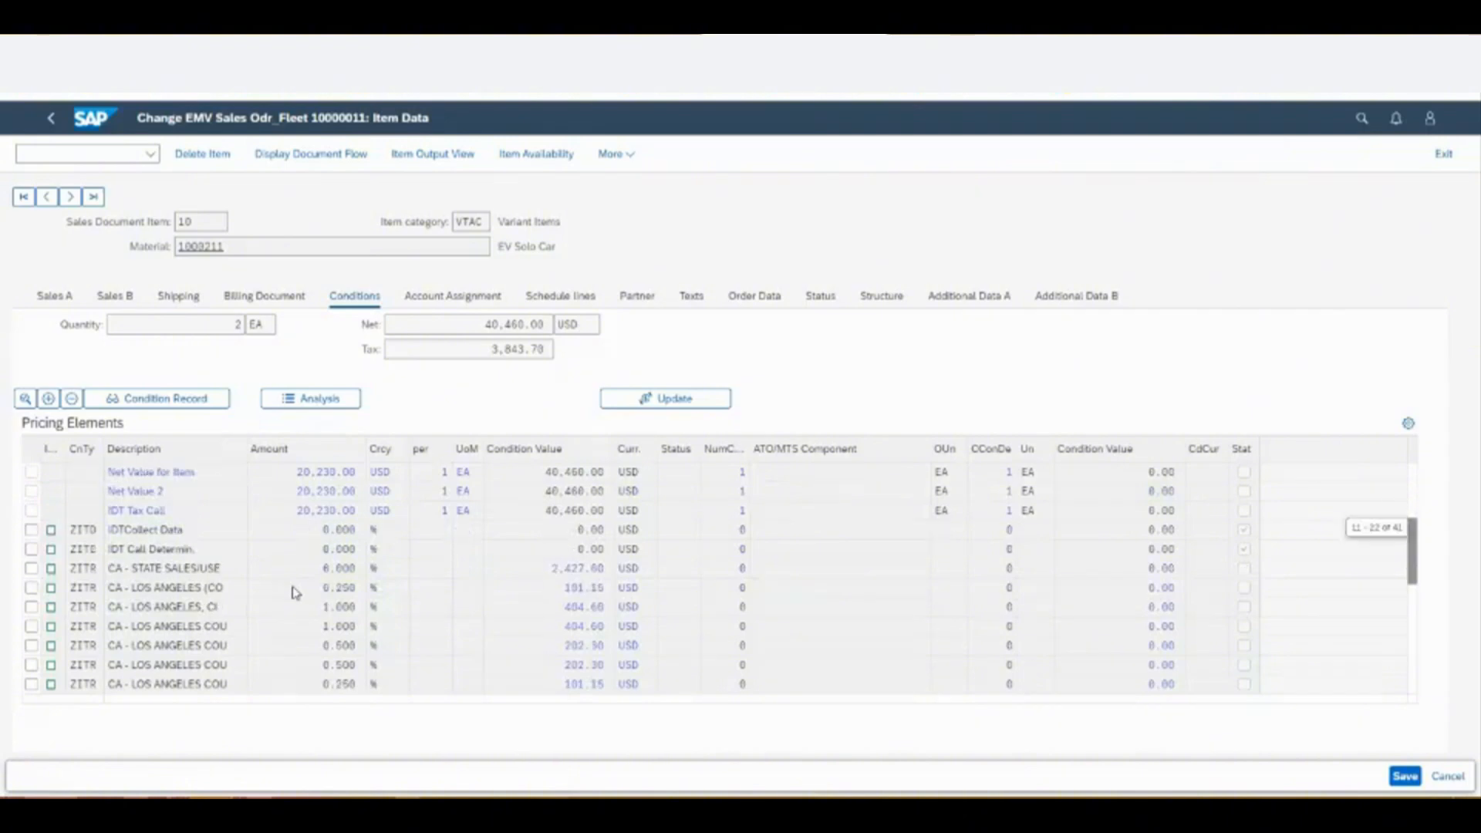
pyautogui.scroll(-1, 296, 592)
pyautogui.scroll(-2, 295, 592)
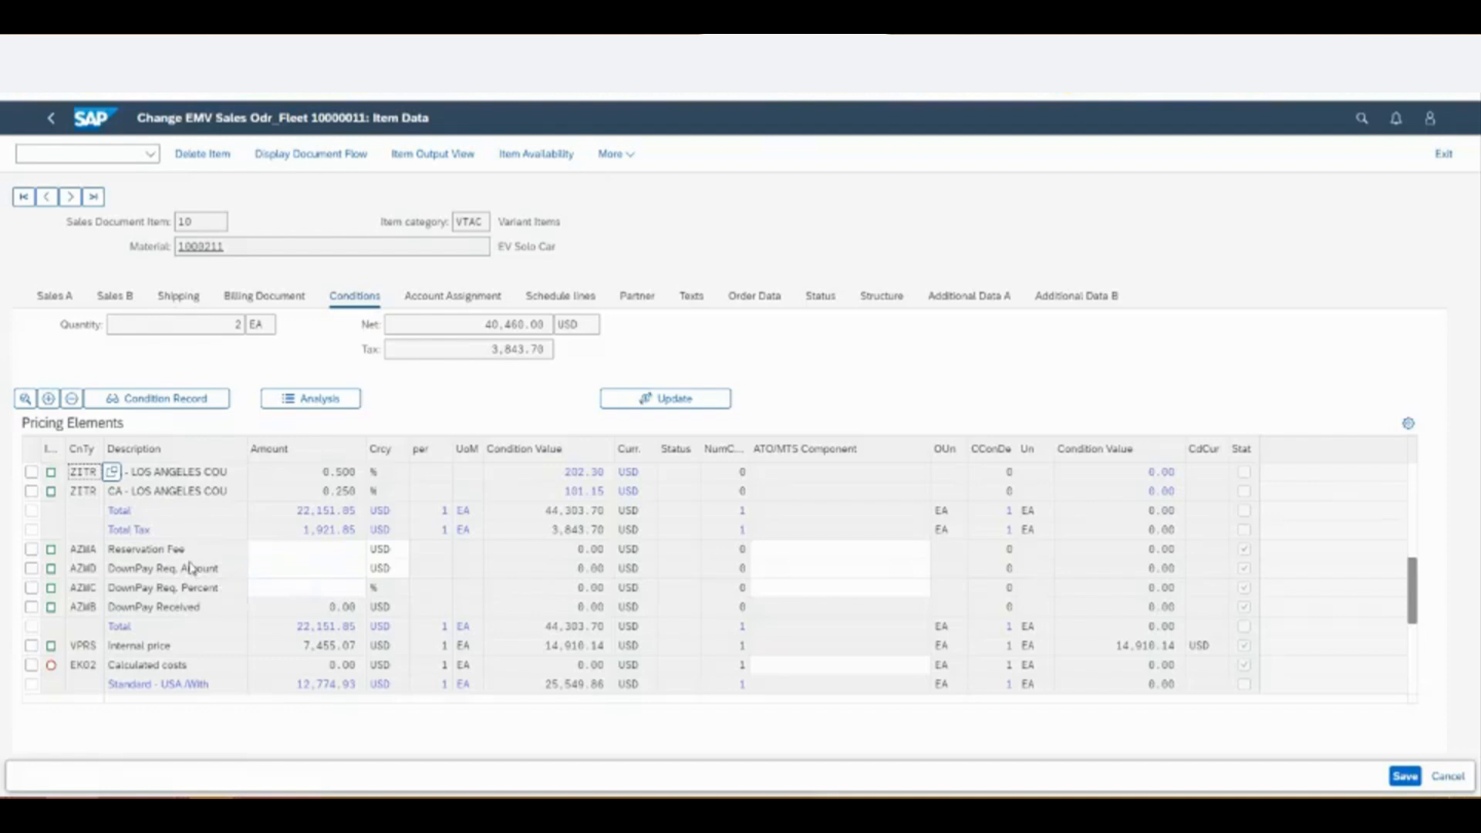
pyautogui.click(287, 589)
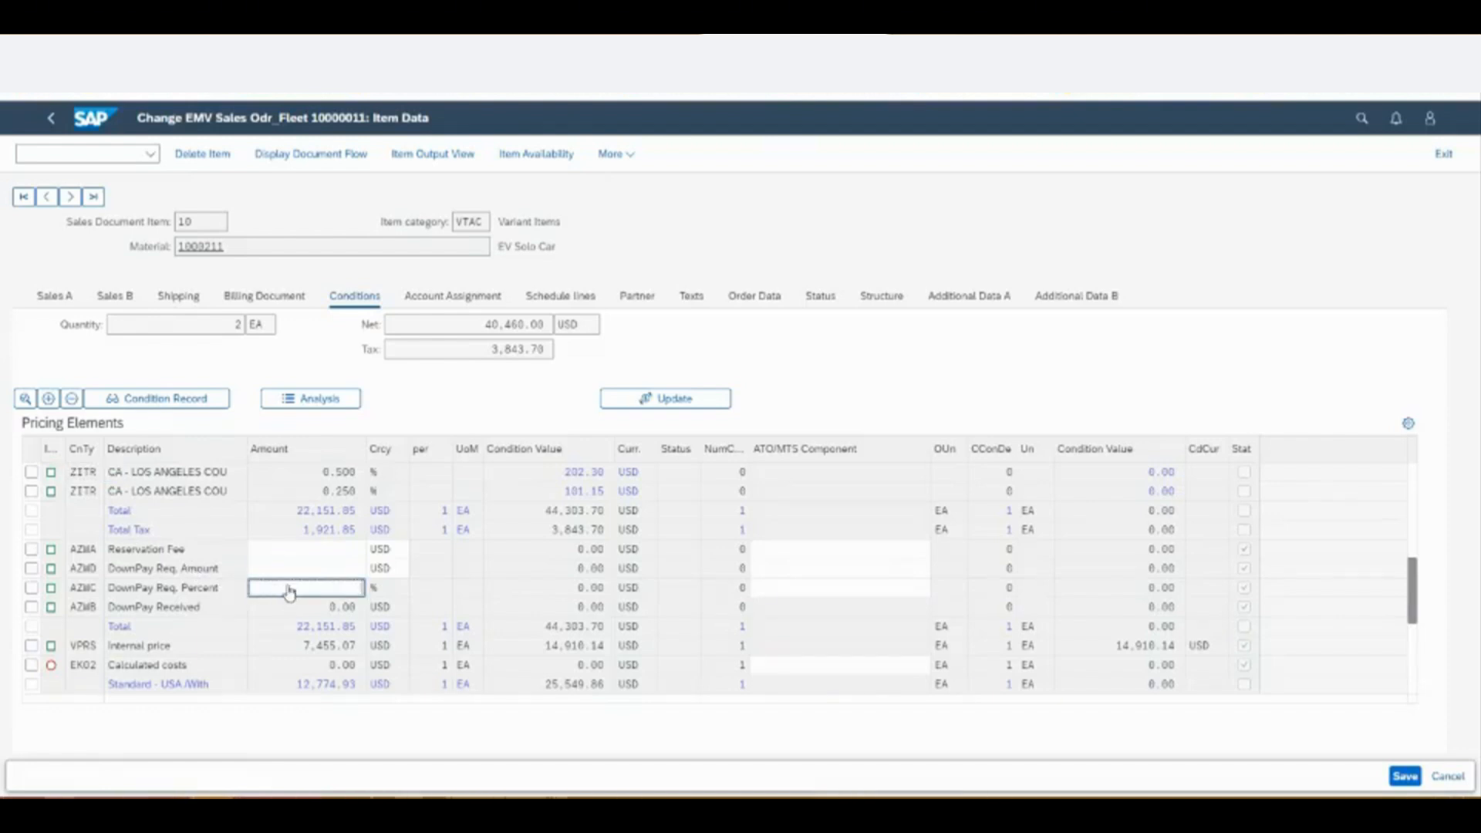
pyautogui.press('Return')
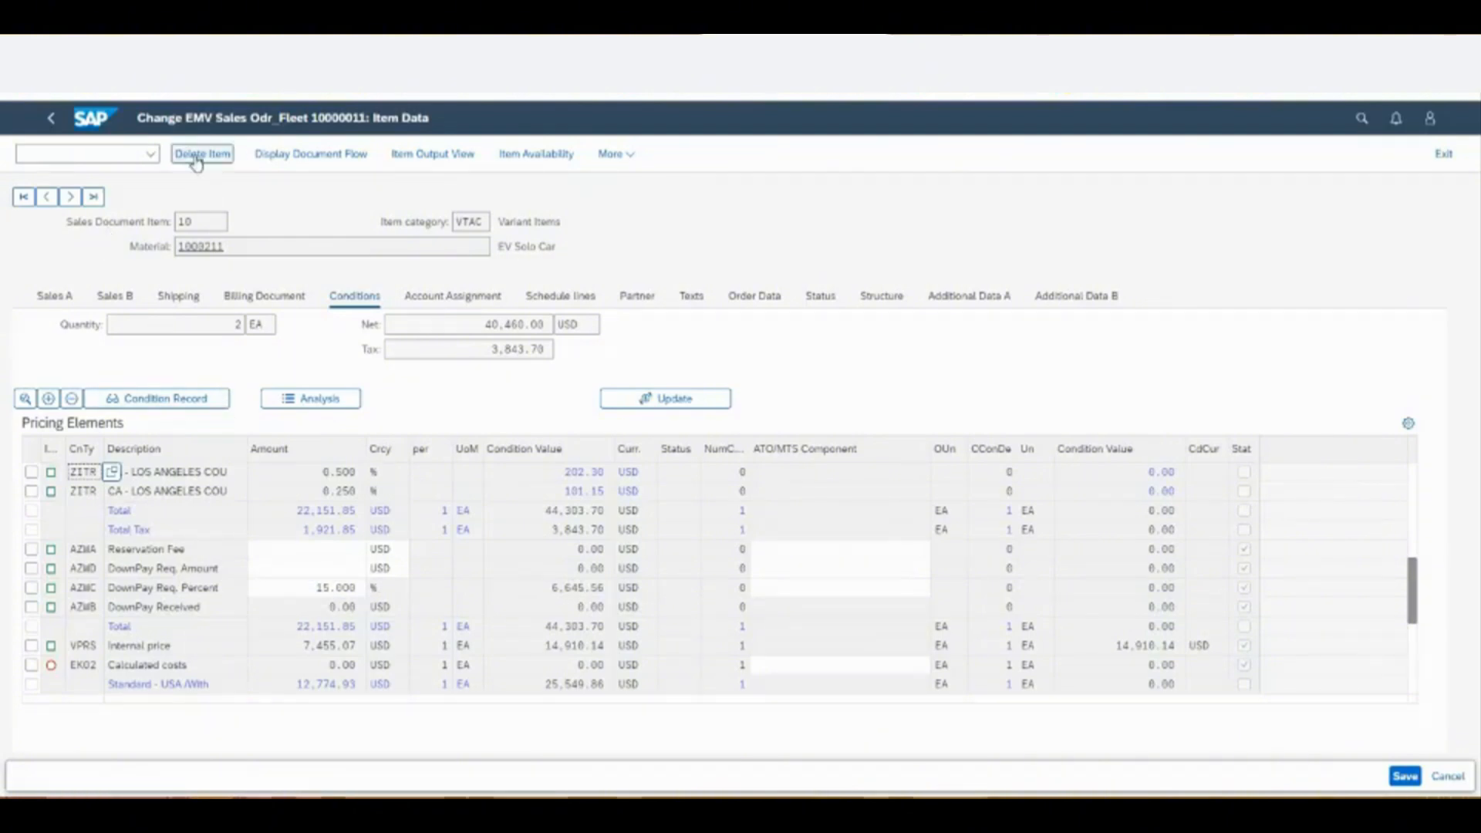
# - Return to the order overview, check the available billing block options without changing the block, and save the order
pyautogui.click(51, 118)
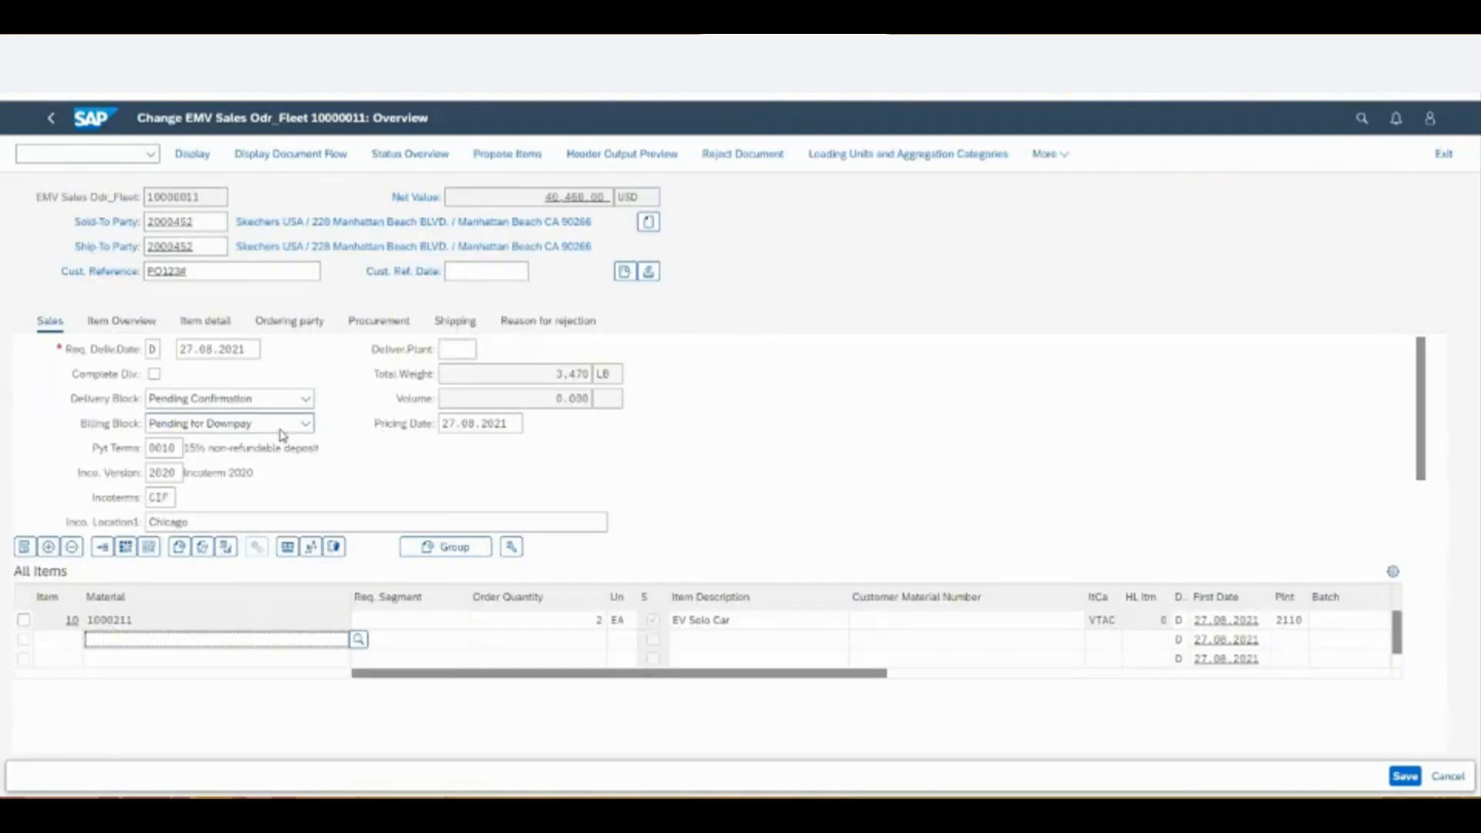
pyautogui.click(280, 427)
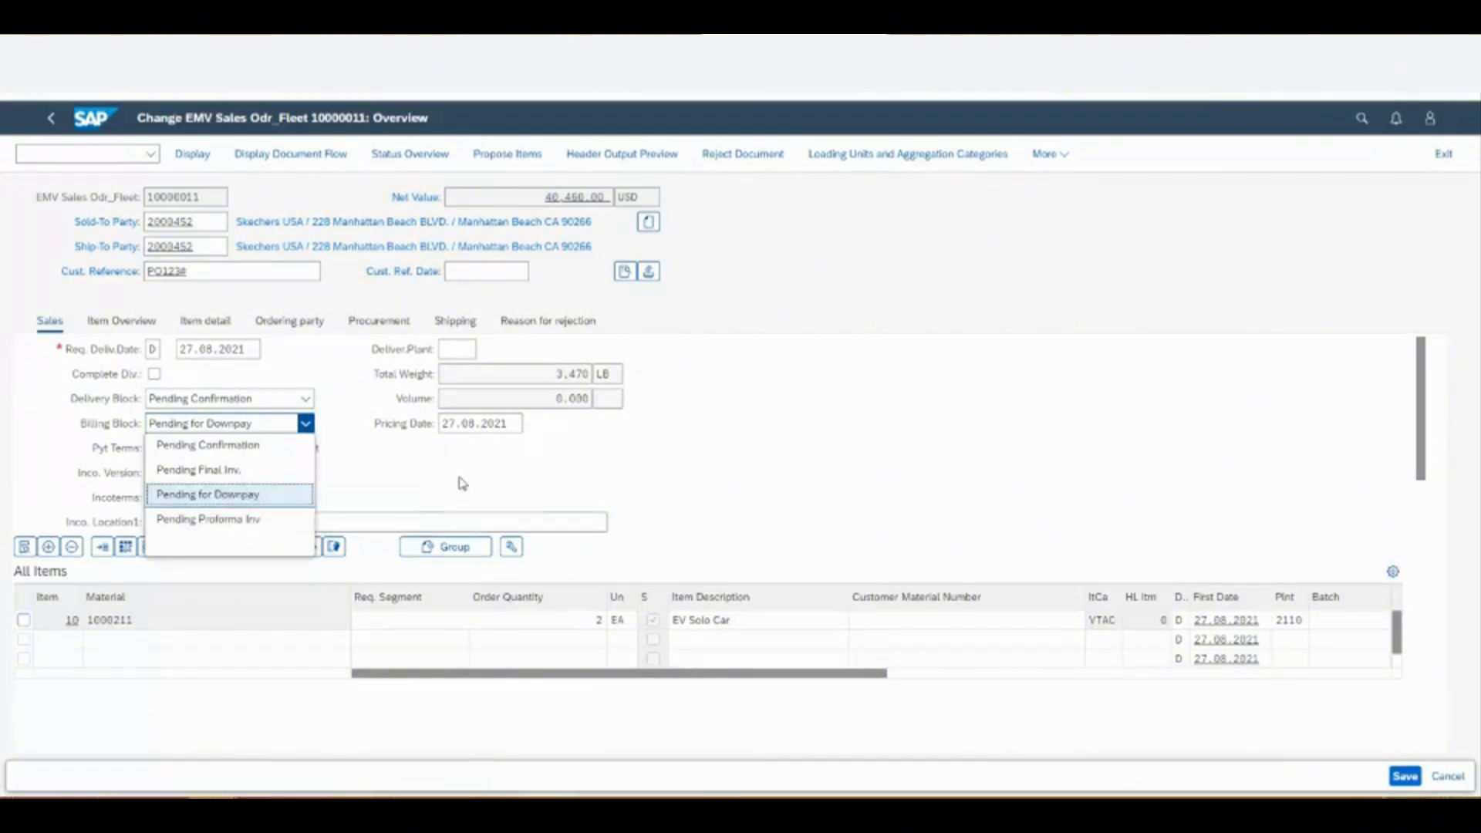
pyautogui.click(336, 516)
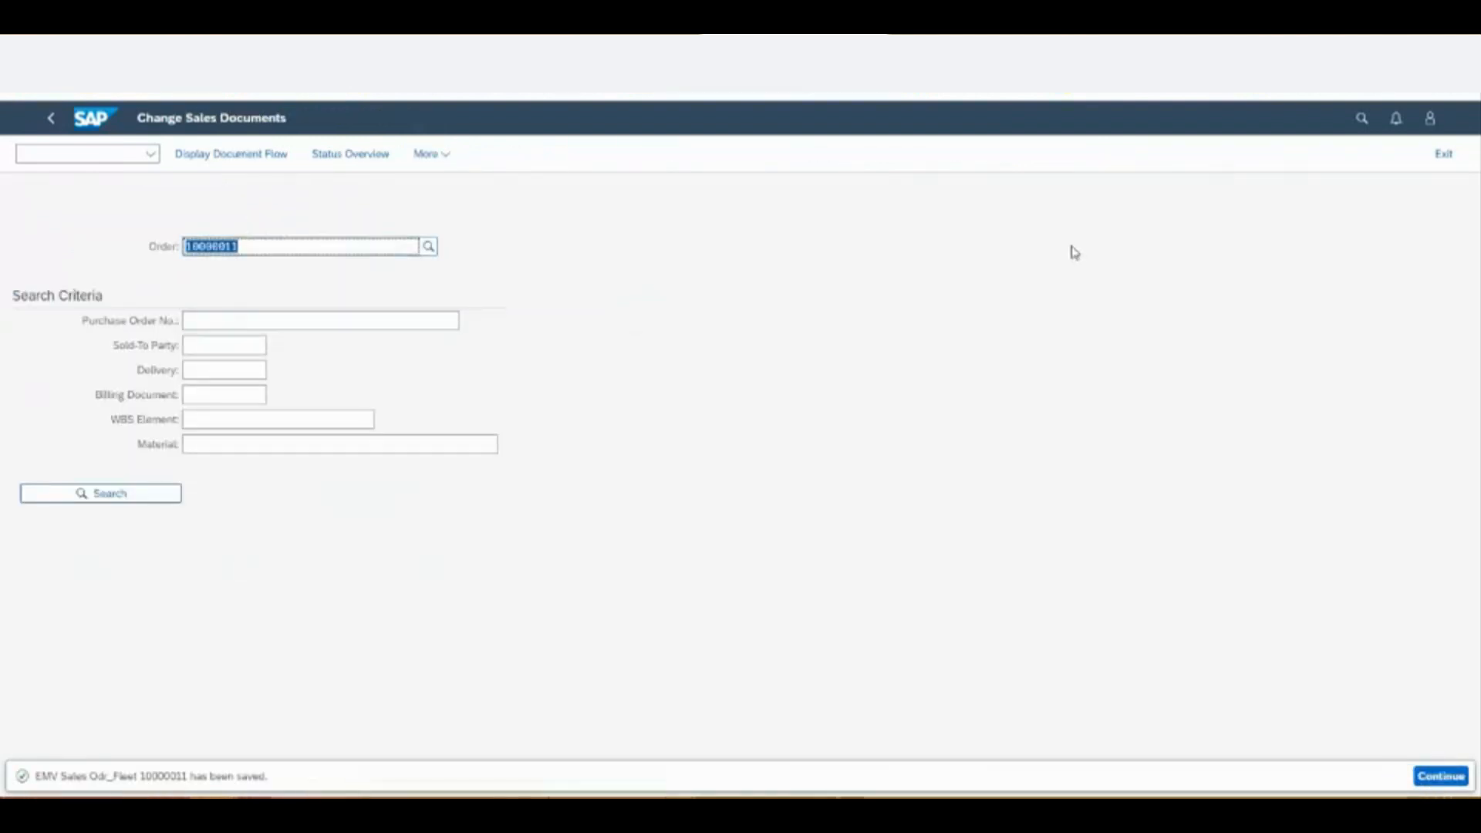
# - Open Manage Sales Orders, list the orders with the Fleet Orders view and select the new Skechers USA order
pyautogui.click(90, 118)
pyautogui.click(833, 181)
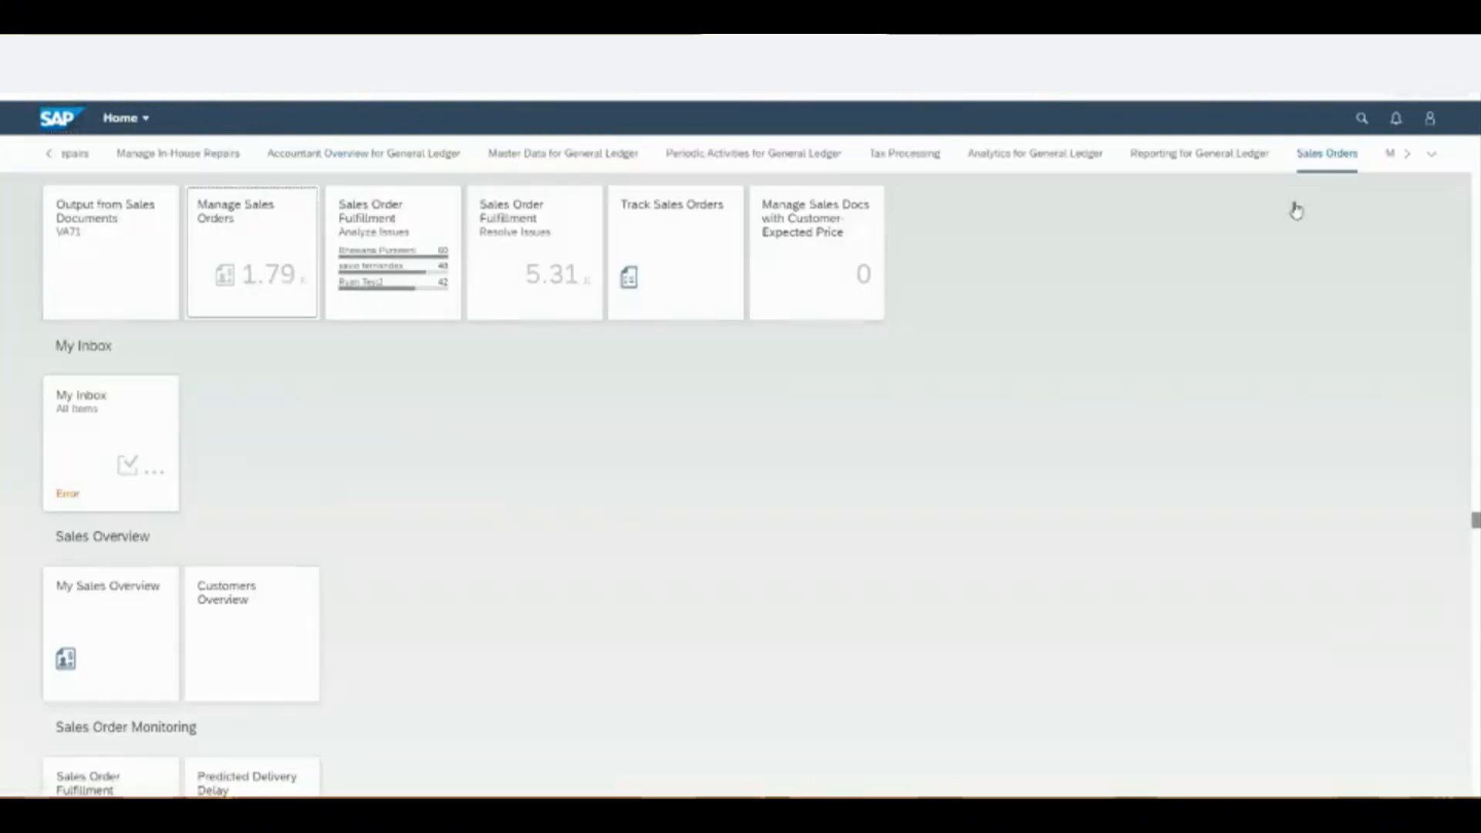
pyautogui.click(253, 254)
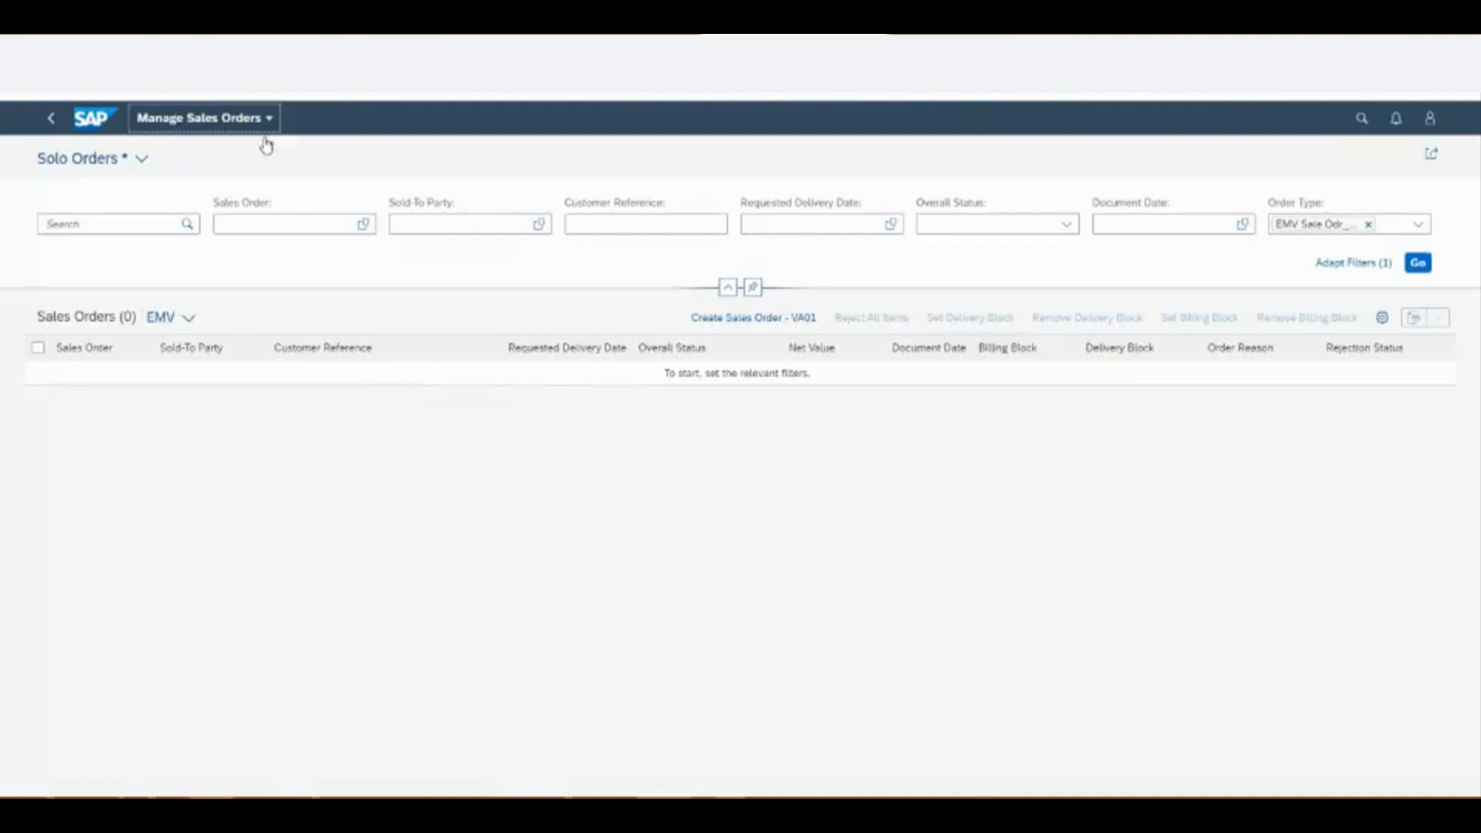
pyautogui.click(141, 158)
pyautogui.click(49, 246)
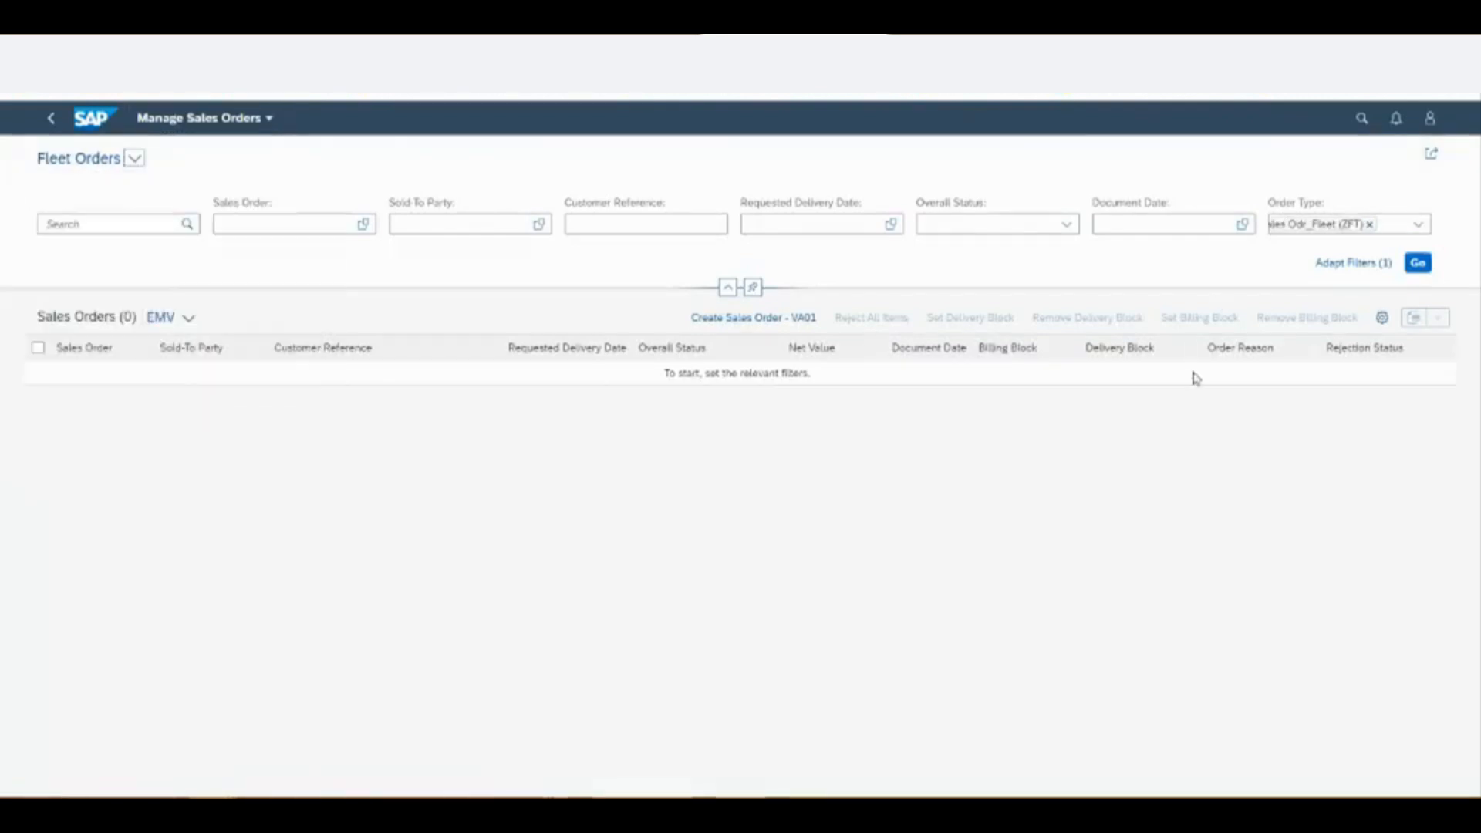
pyautogui.click(1417, 262)
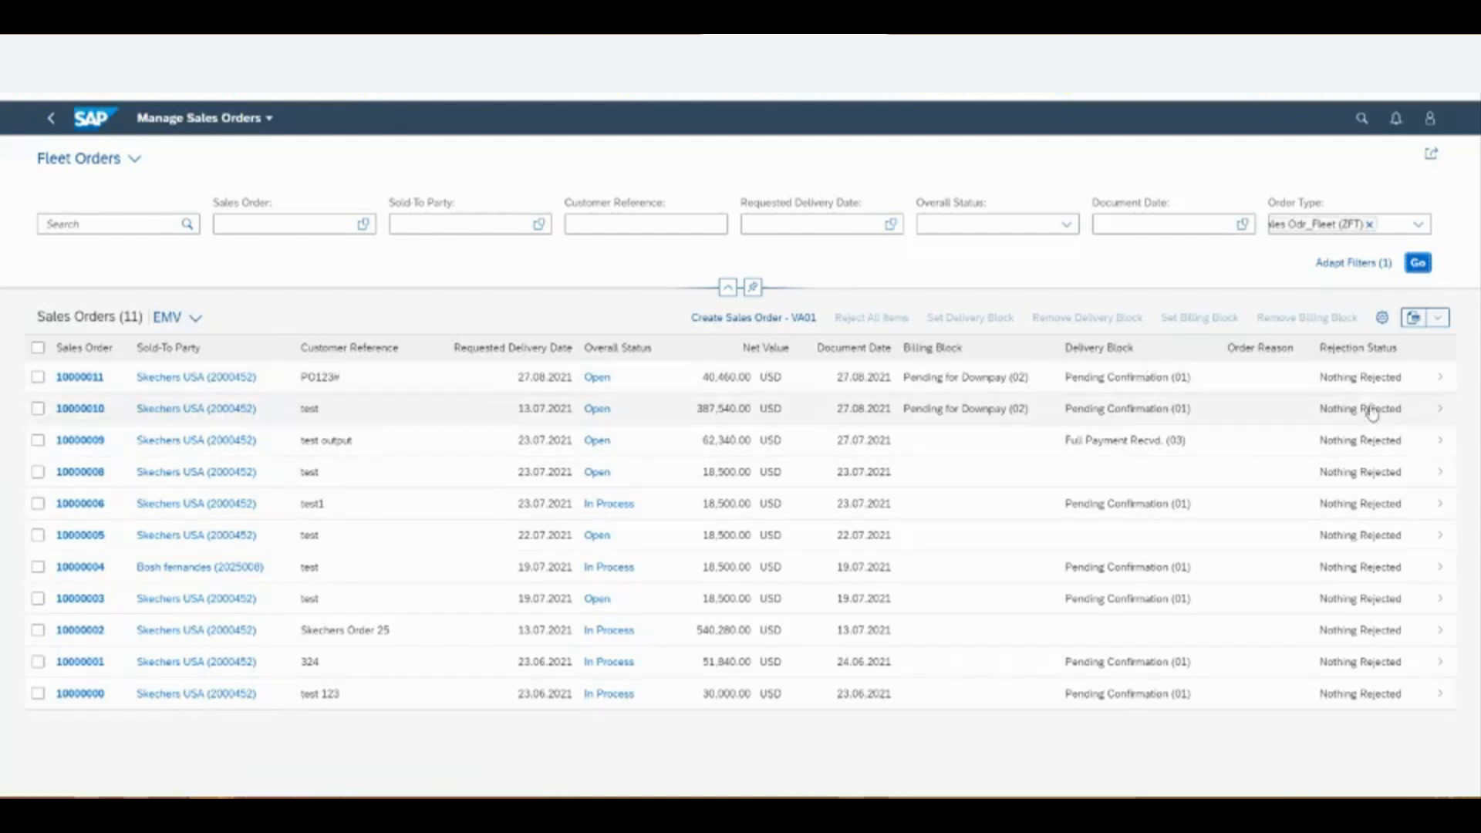
pyautogui.click(38, 378)
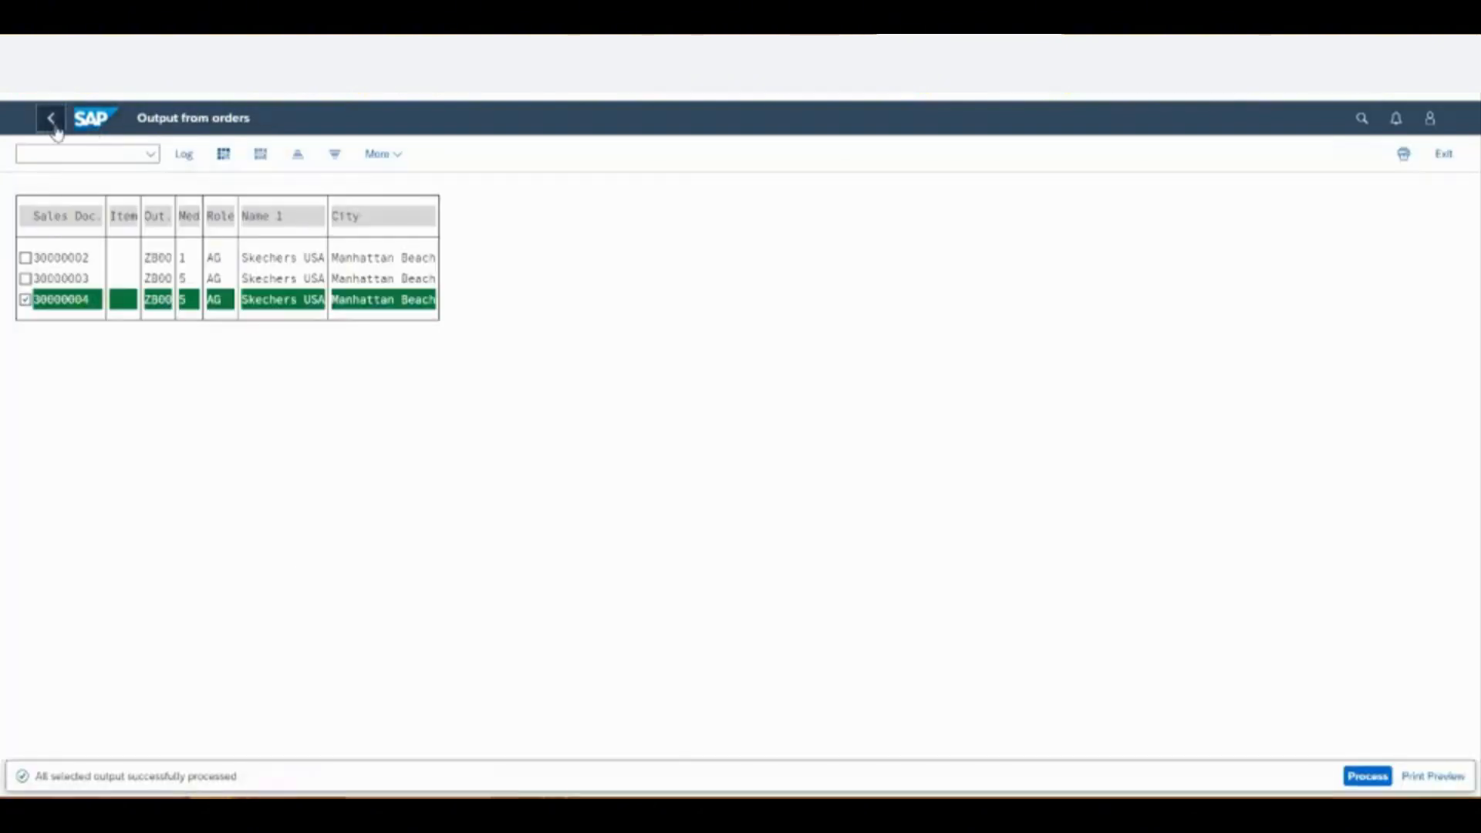
# - Load the FLEET SO variant for order output, clear the sales document filter and list the ZA00 outputs
pyautogui.click(51, 118)
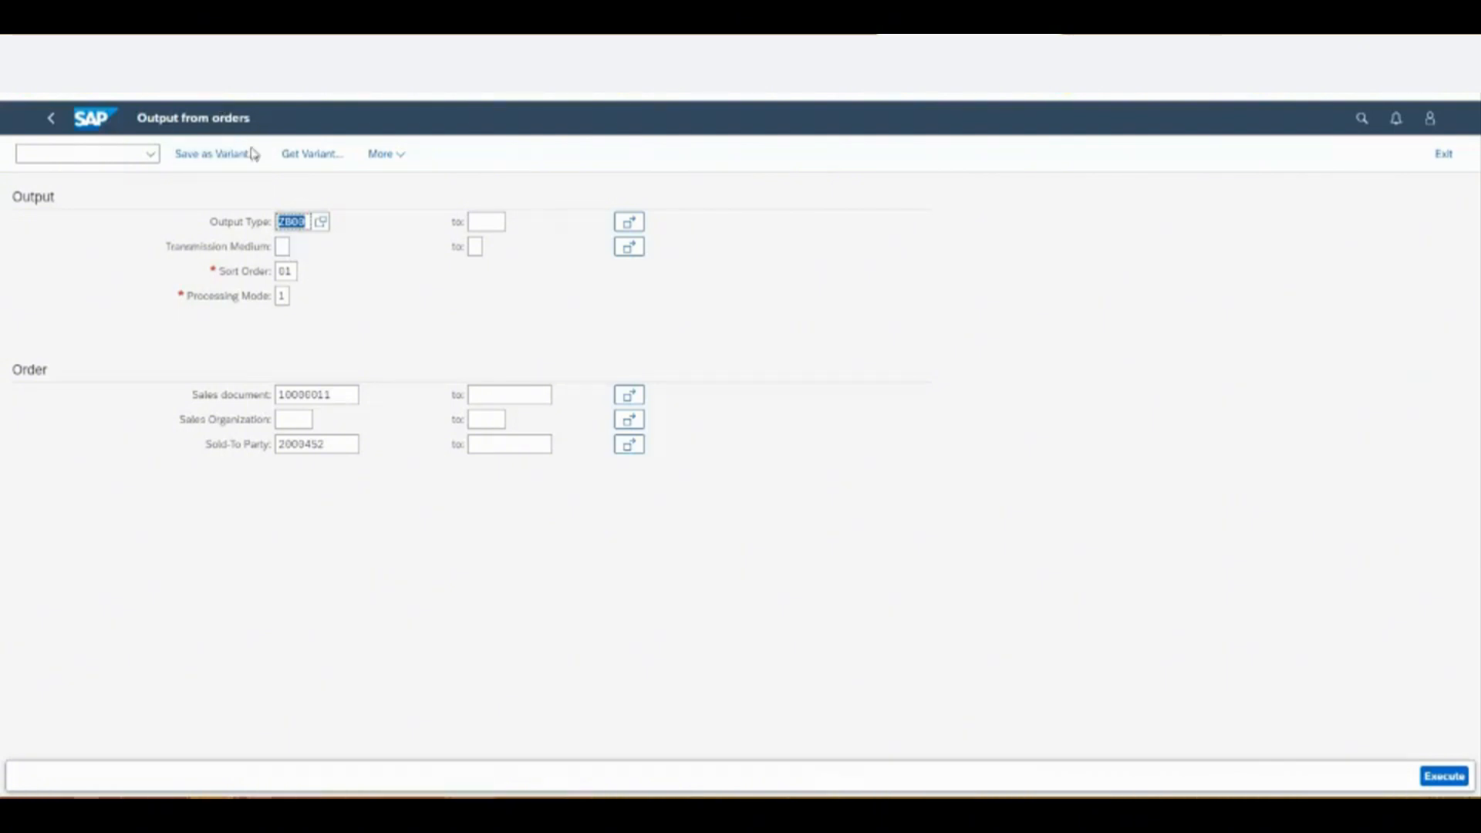
pyautogui.click(312, 153)
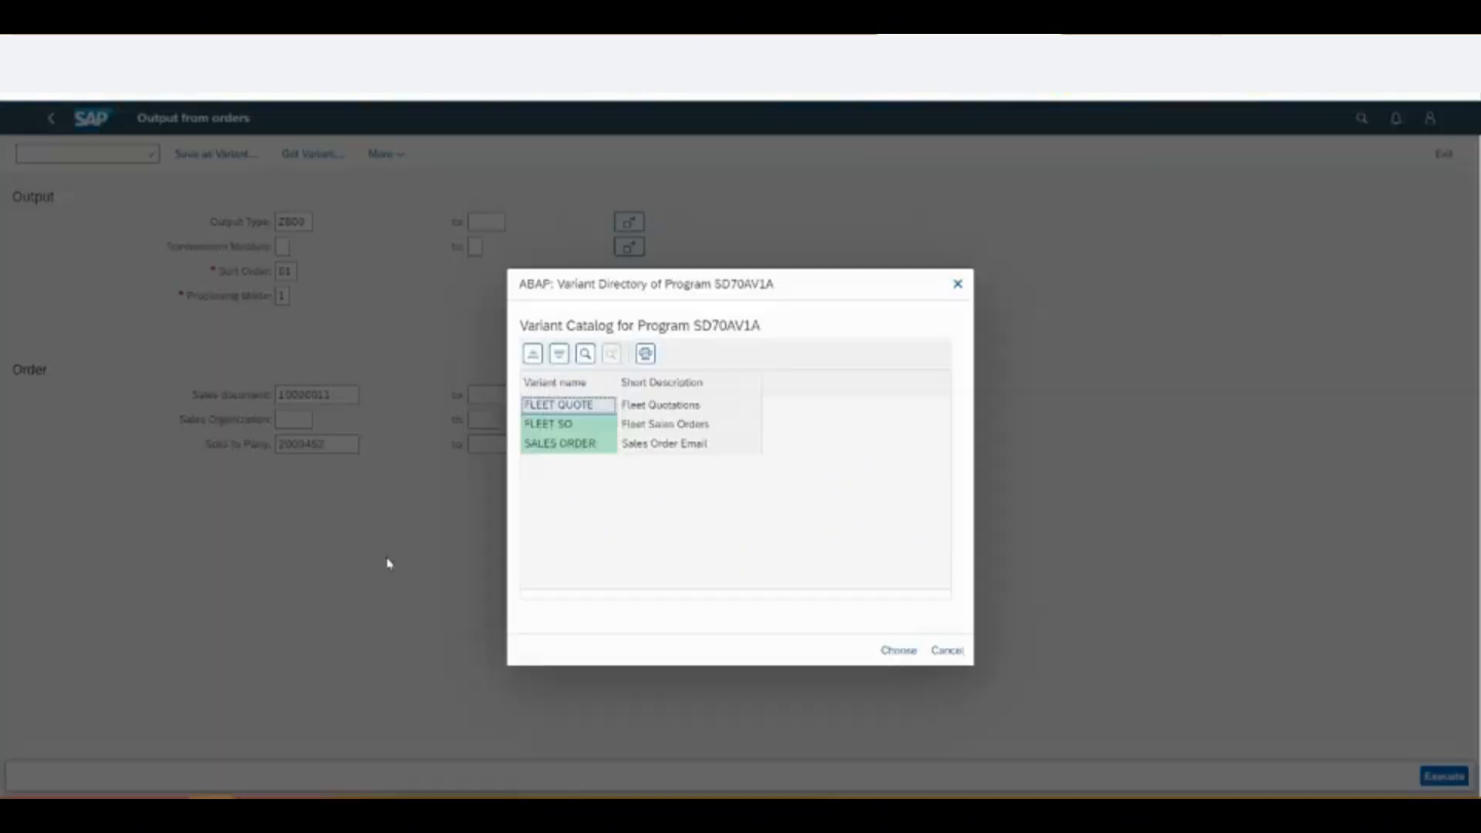
pyautogui.doubleClick(554, 429)
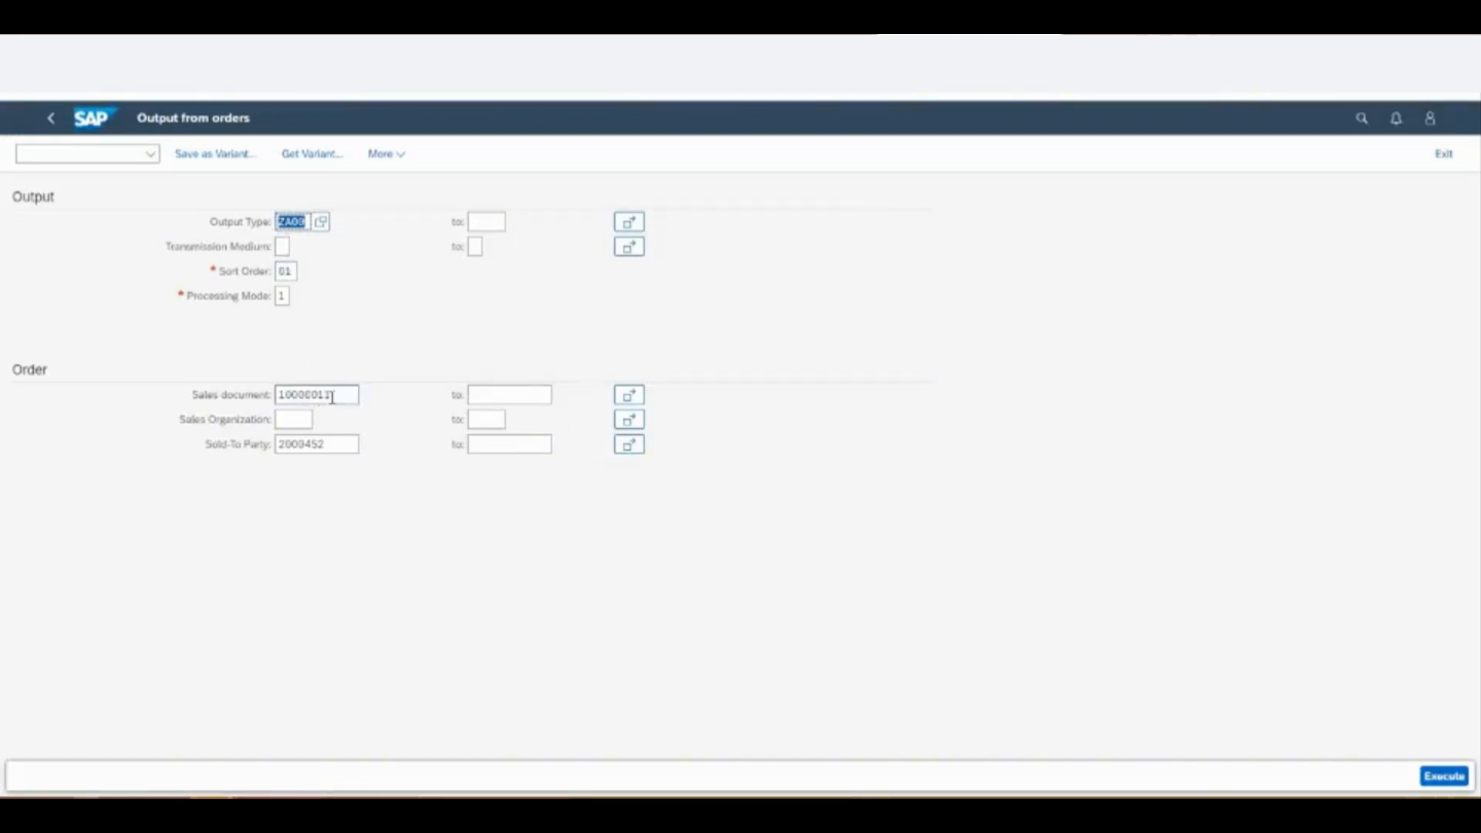
pyautogui.moveTo(331, 394); pyautogui.dragTo(248, 394)
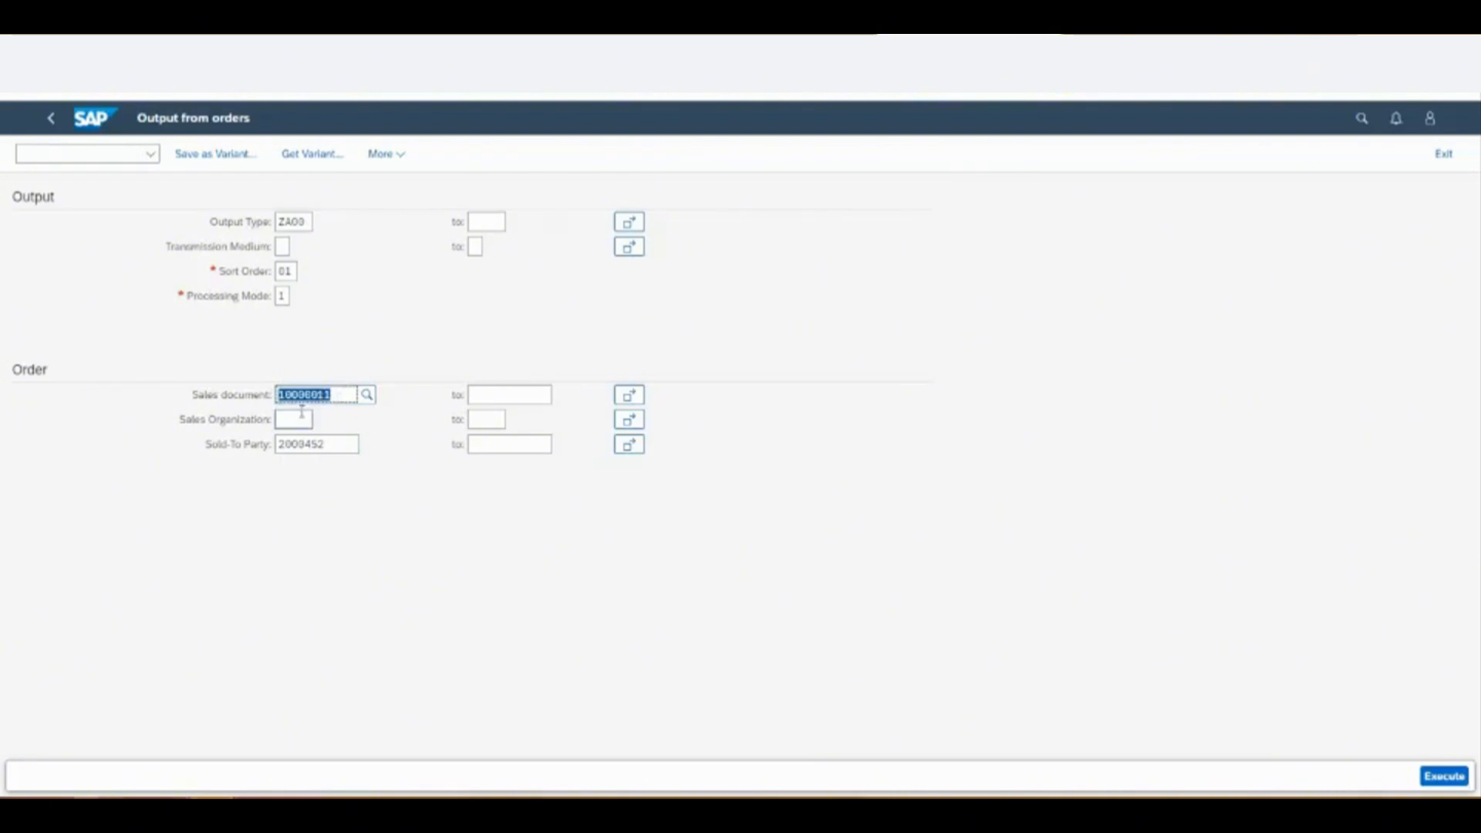
pyautogui.press('BackSpace')
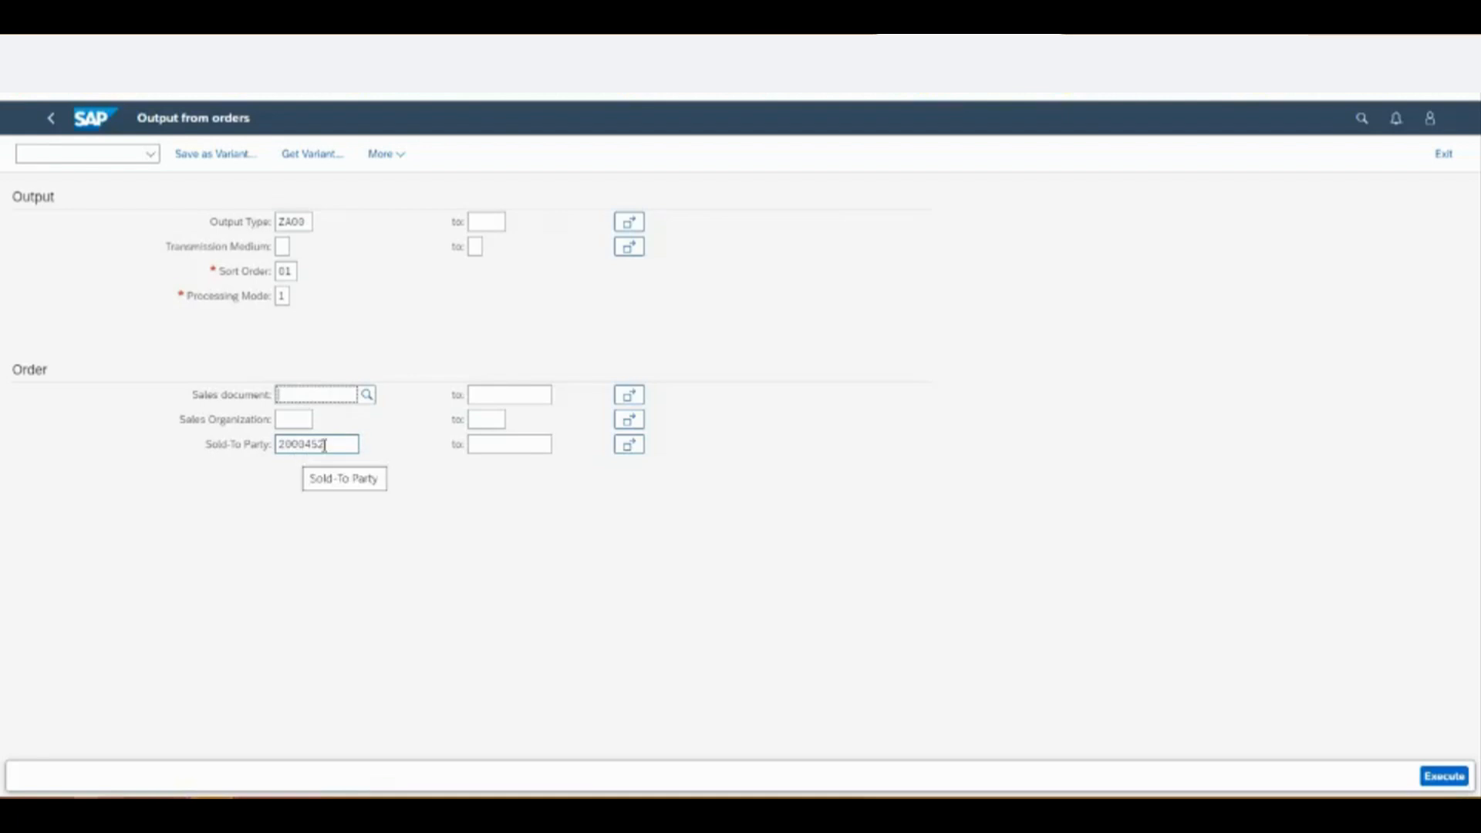
pyautogui.click(1444, 776)
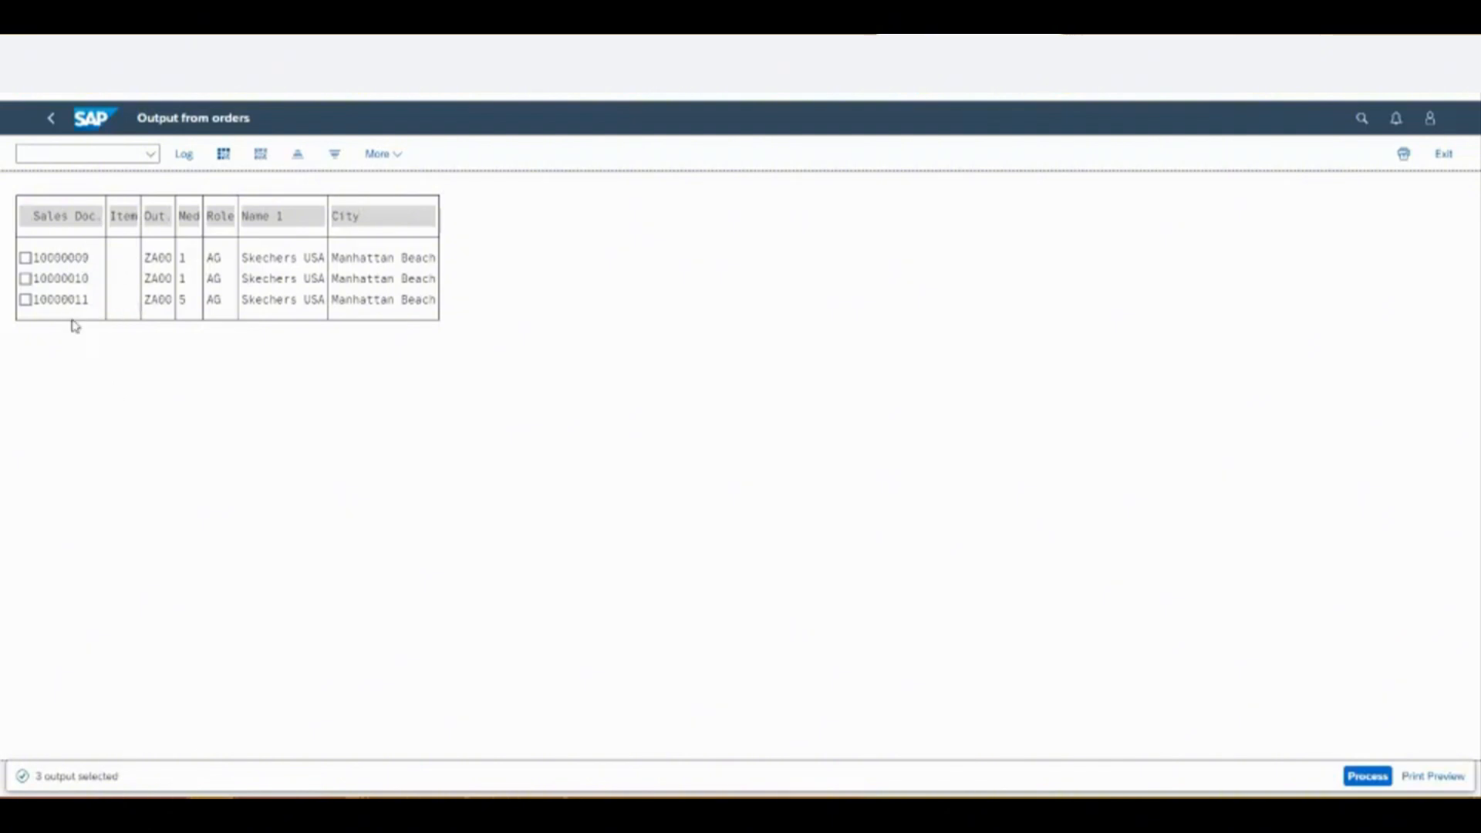
# - Select the new fleet order's ZA00 output with medium 5, request its print preview and process the output
pyautogui.click(26, 299)
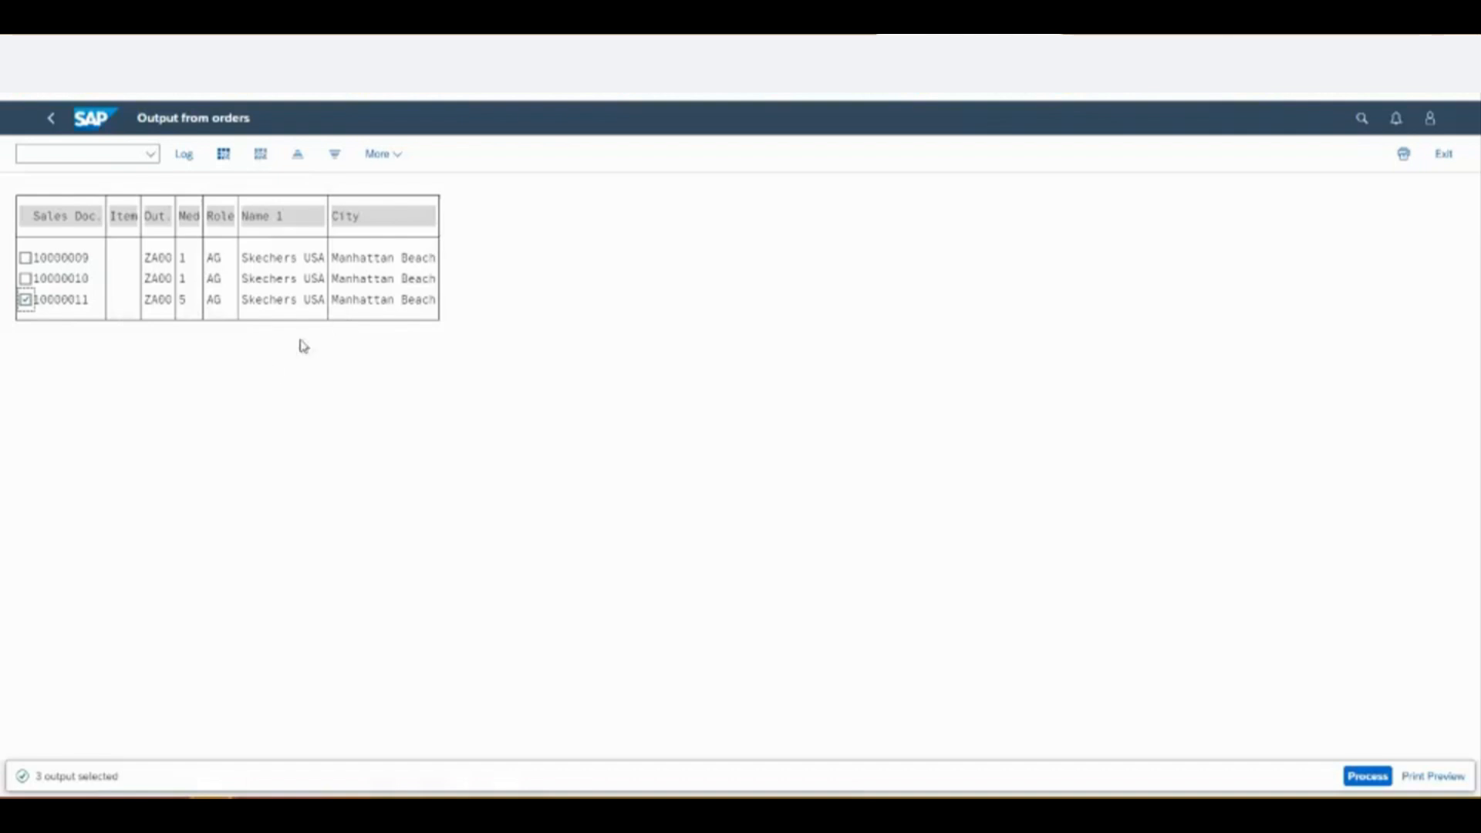
pyautogui.click(1434, 775)
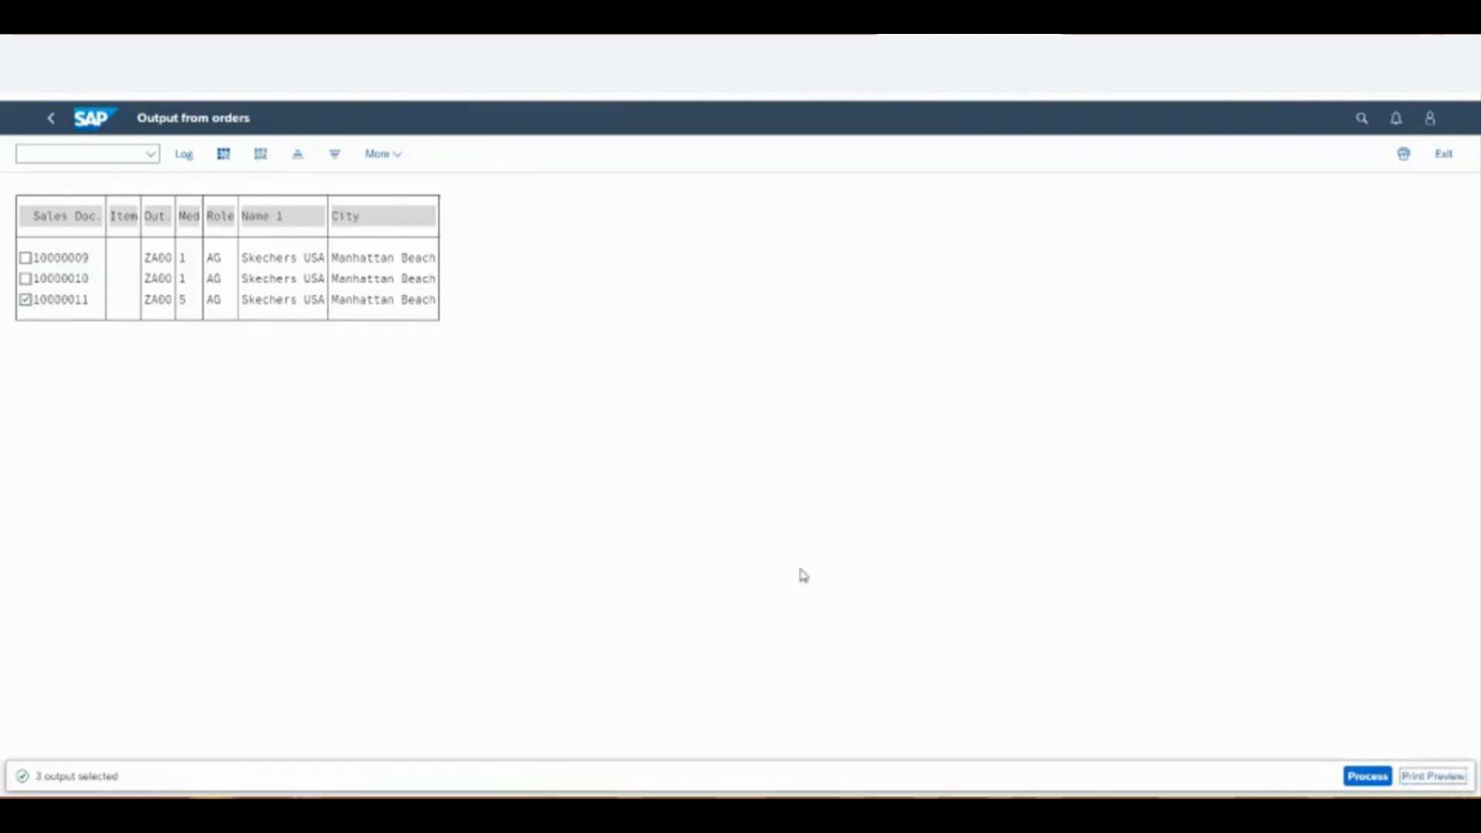
pyautogui.click(1434, 776)
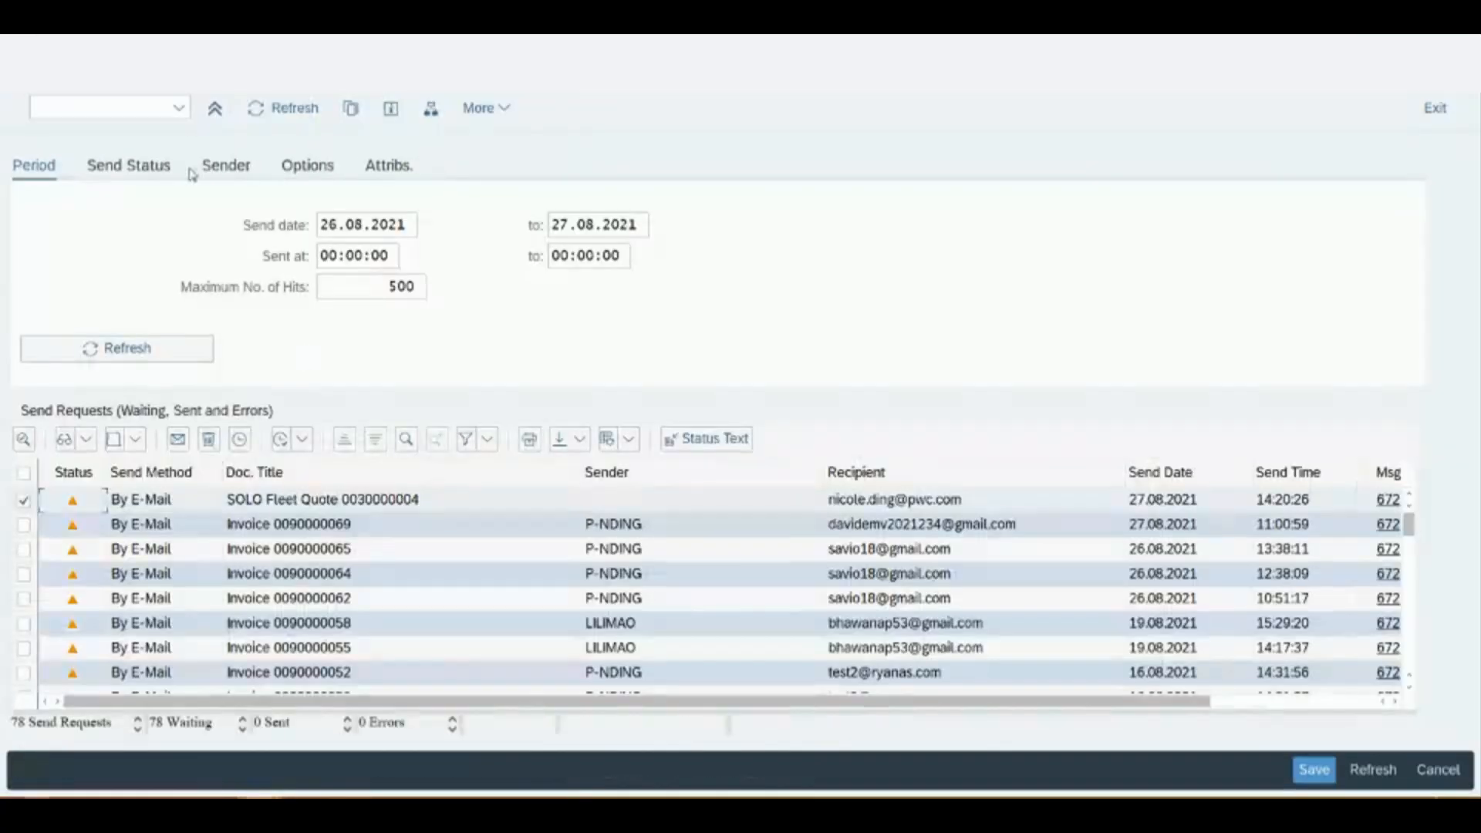
# - Refresh the send requests, open the first order and deposit invoice email, and review its deposit terms and payment instructions
pyautogui.click(282, 108)
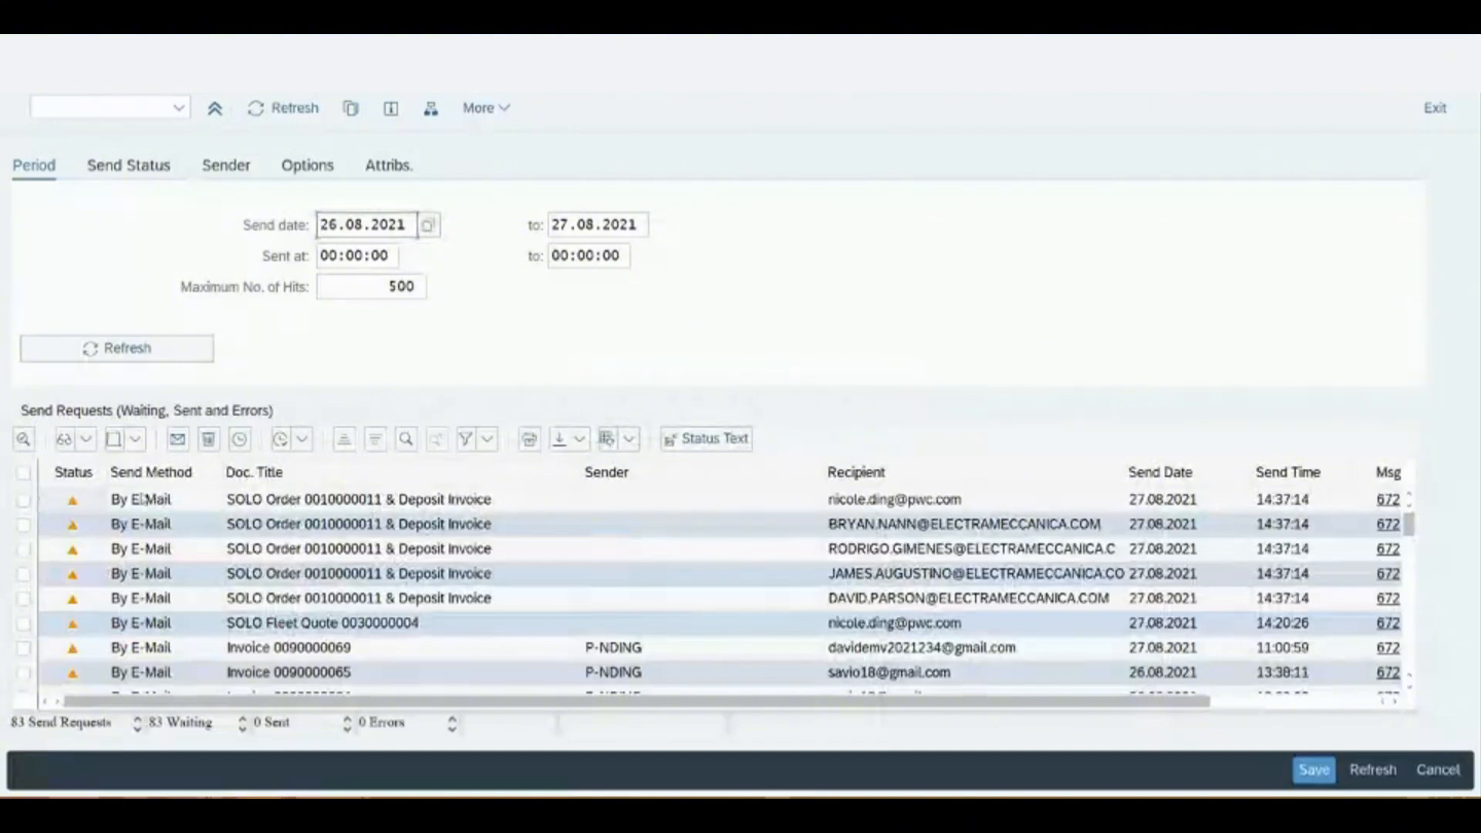
pyautogui.click(24, 500)
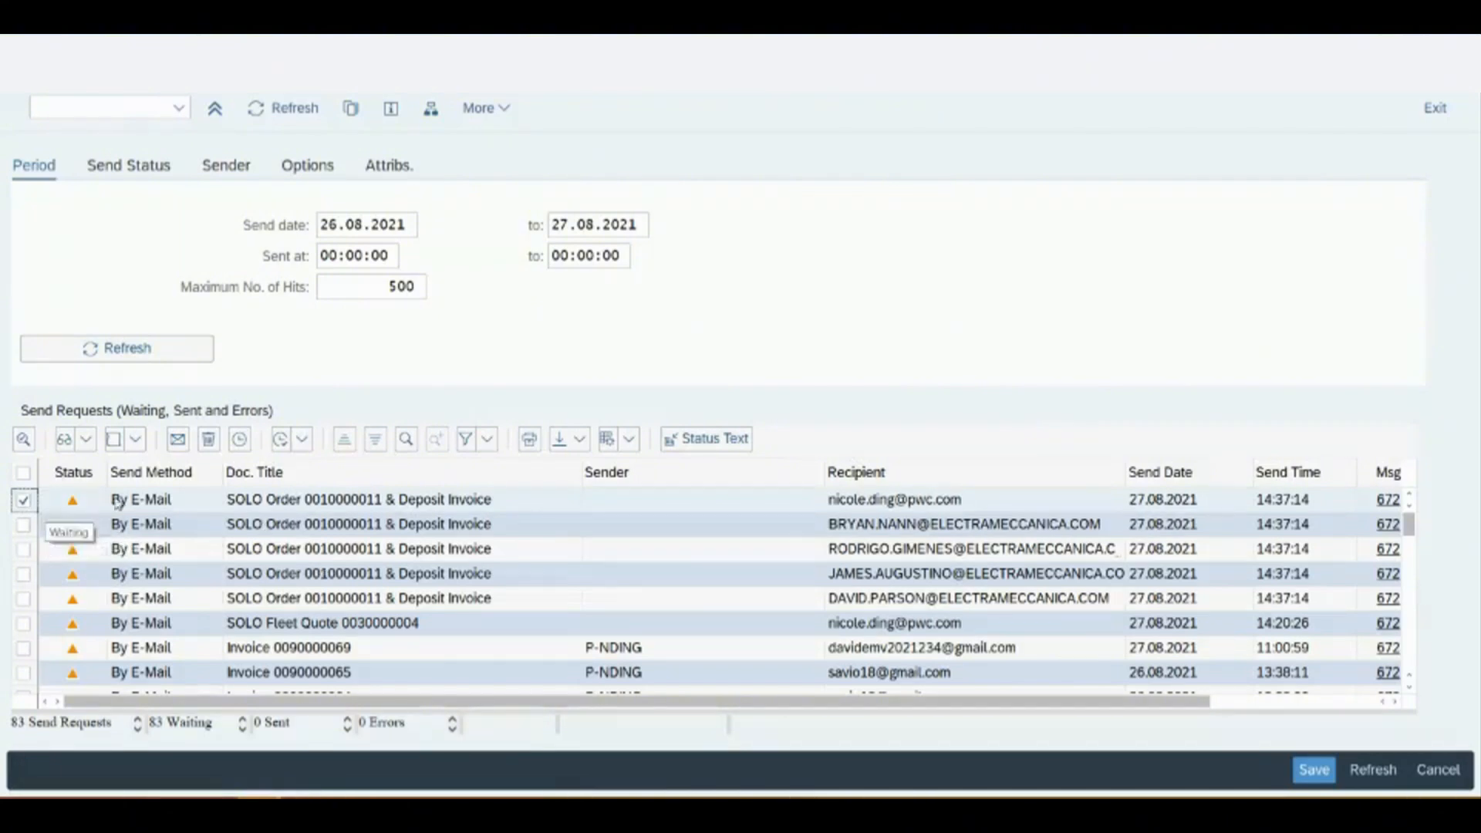
pyautogui.click(64, 439)
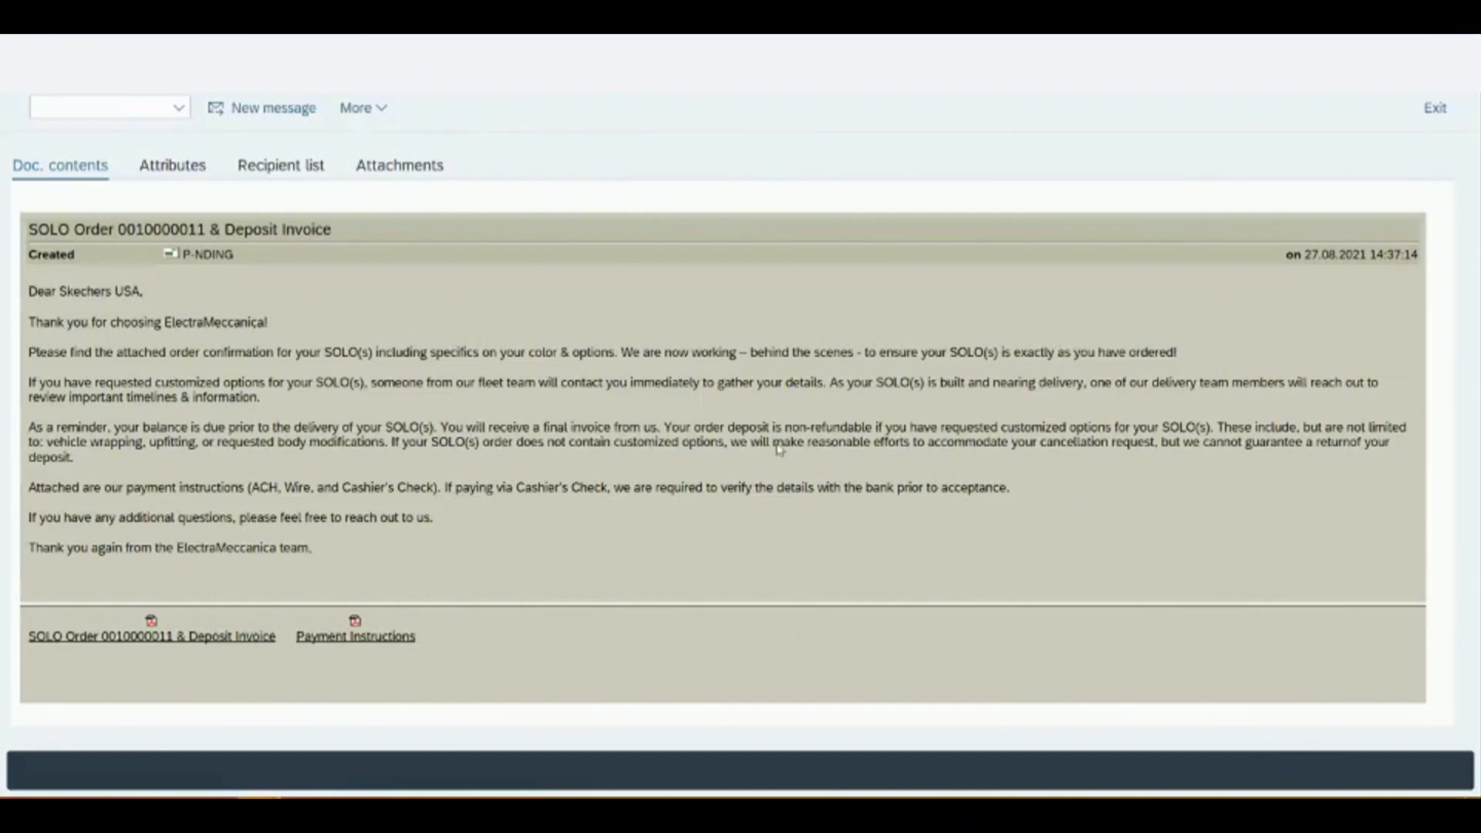
pyautogui.moveTo(695, 427); pyautogui.dragTo(928, 444)
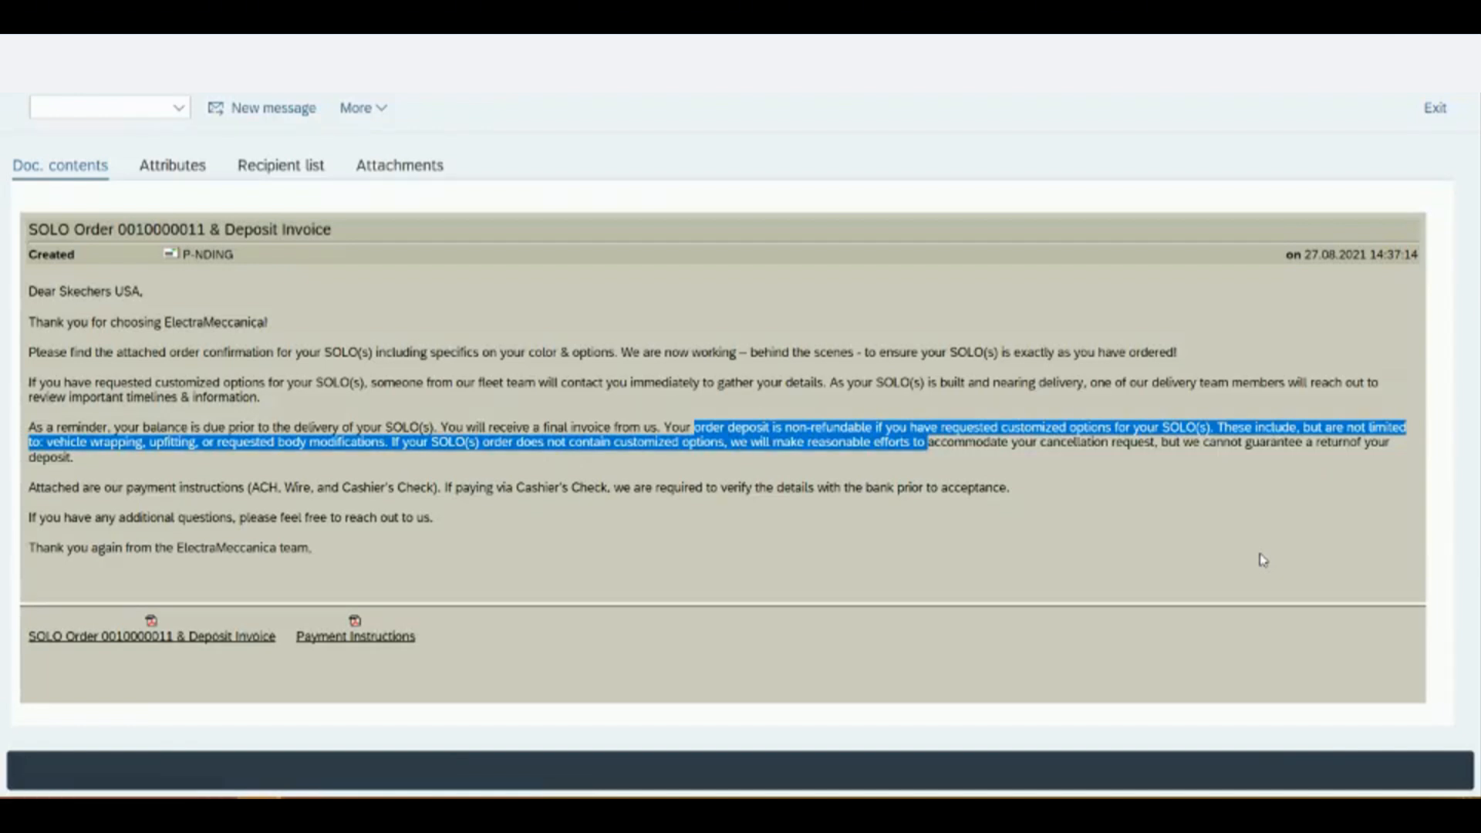
pyautogui.click(239, 693)
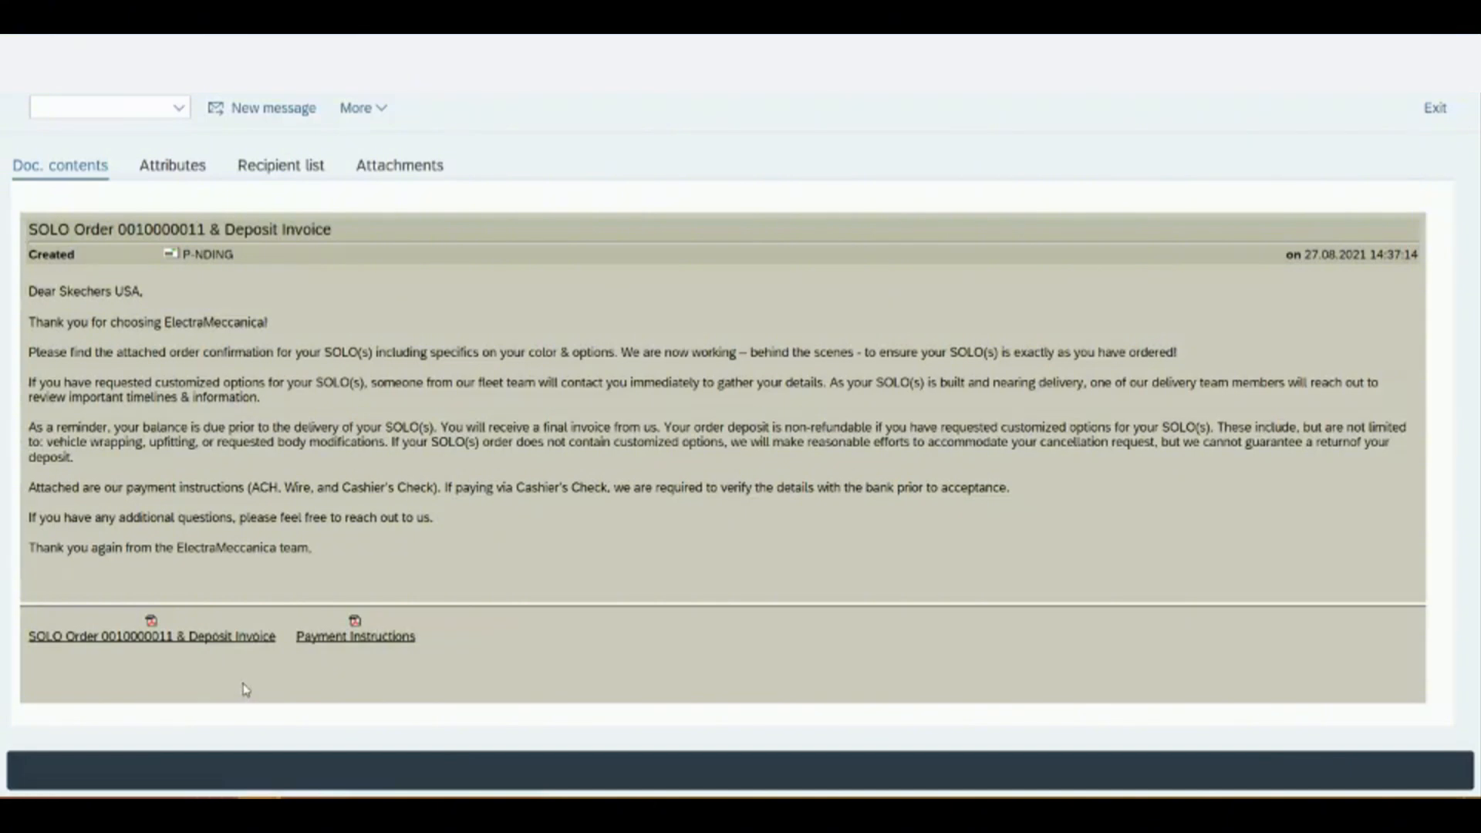
pyautogui.click(364, 638)
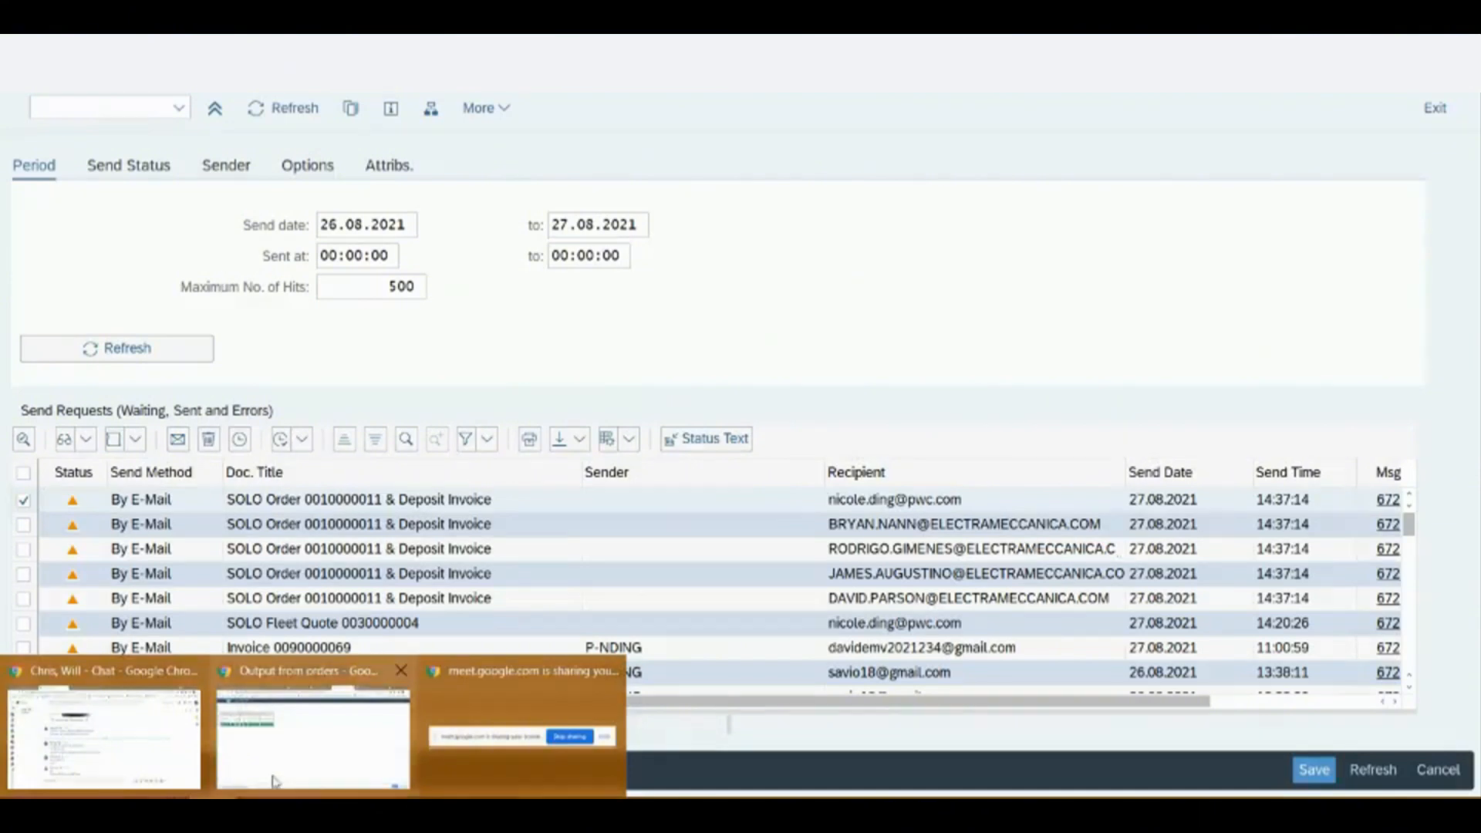
# - Switch to the Google Slides presentation, open the Topic 6 Fleet Sales Reporting slide and copy the words "Sales Quotations"
pyautogui.click(278, 771)
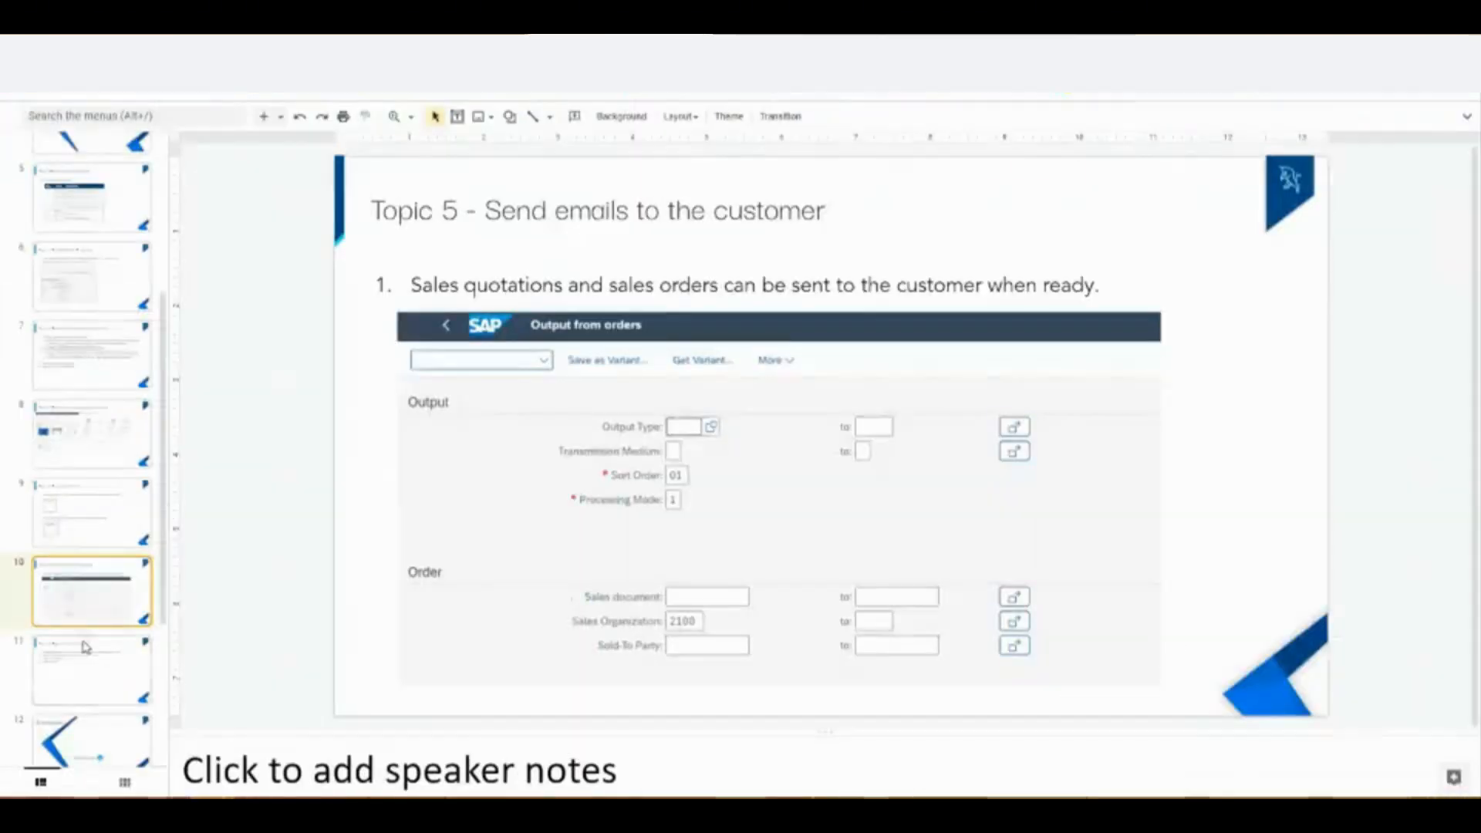
pyautogui.click(85, 656)
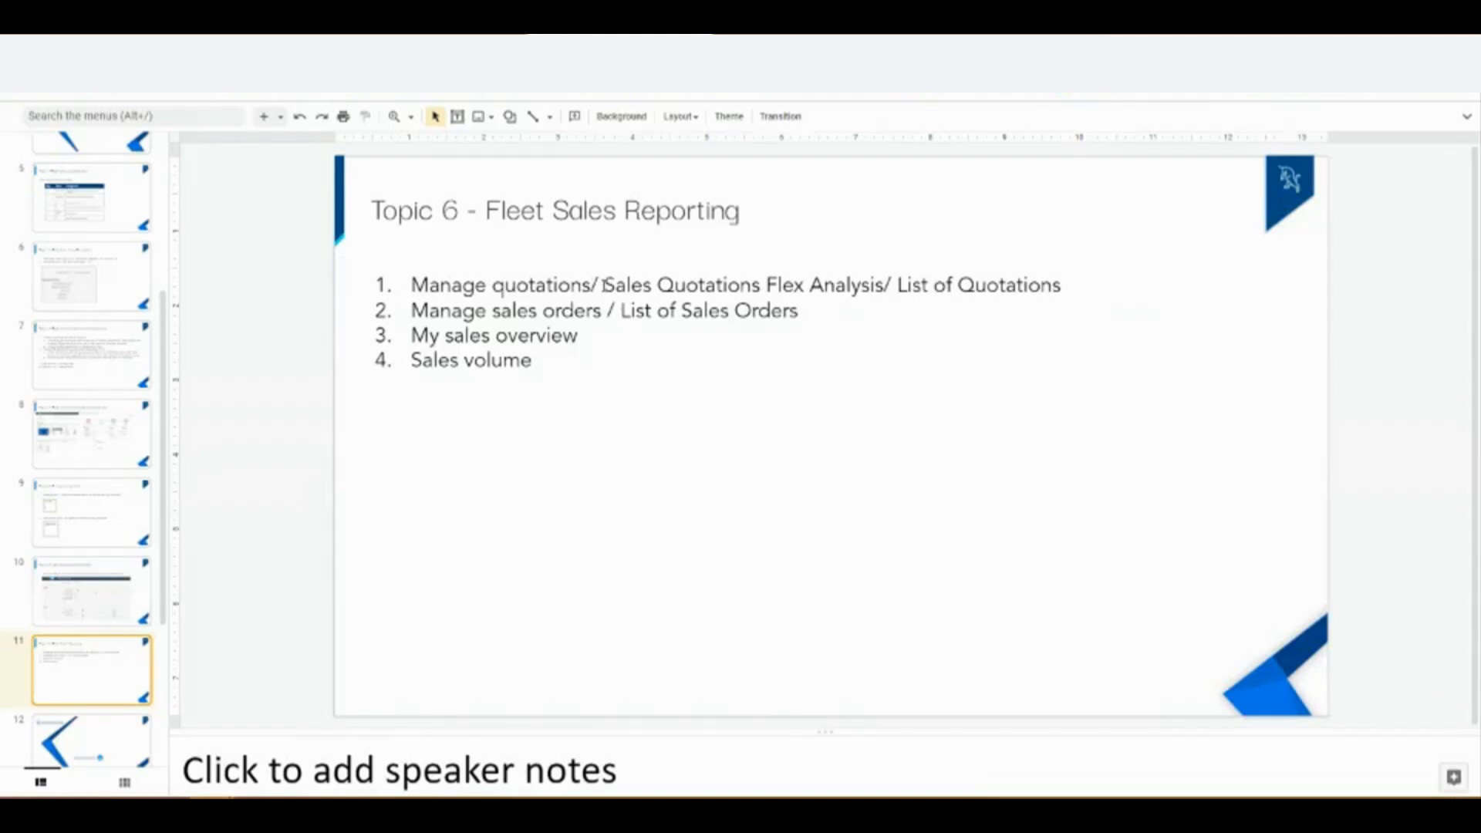
pyautogui.moveTo(604, 286); pyautogui.dragTo(766, 286)
pyautogui.hotkey('ctrl', 'c')
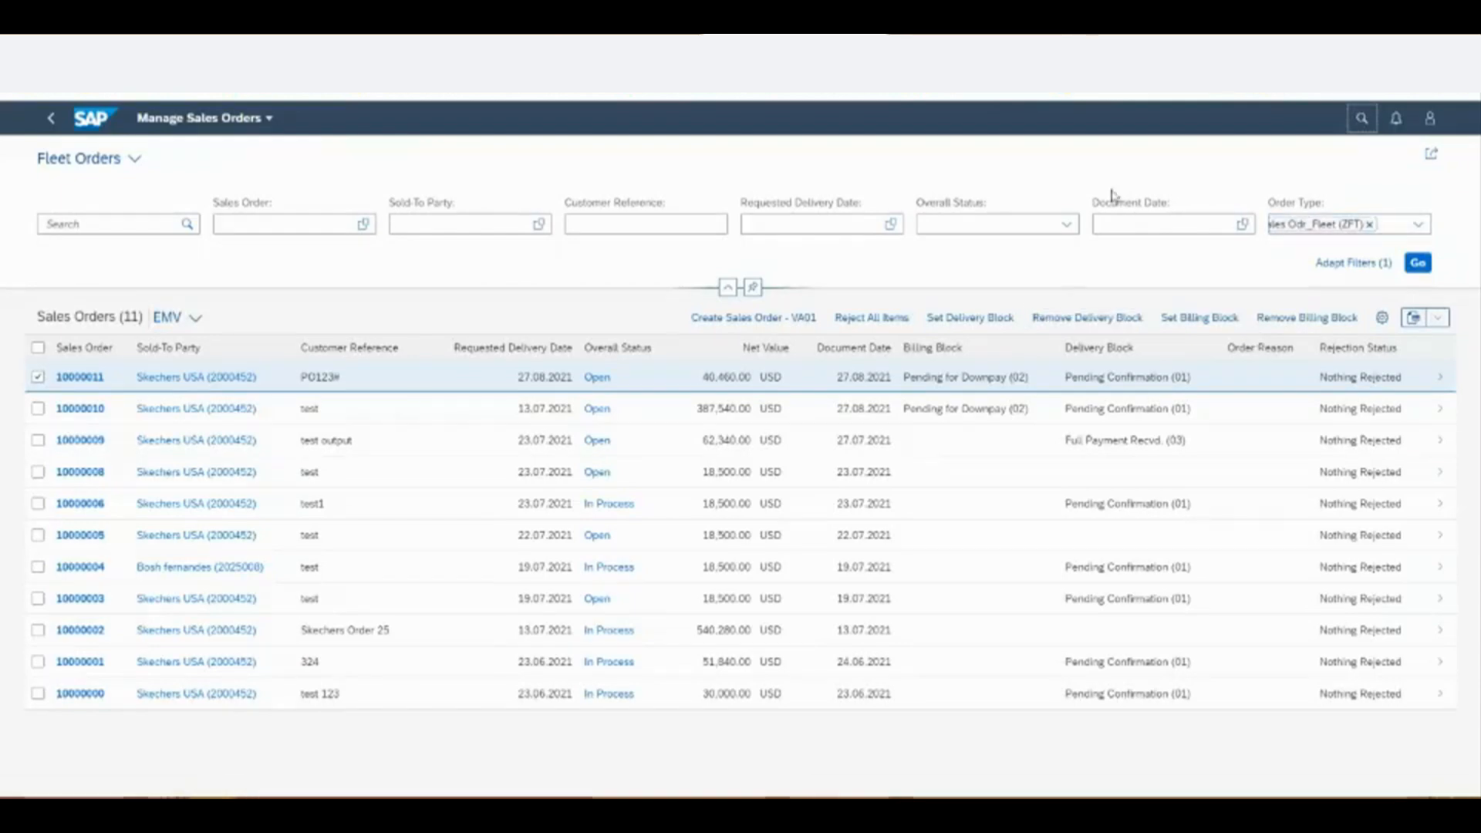
# - Switch to SAP, search the apps for Sales Quotations, try the Design Studio version, and open the other Sales Quotations Flexible Analysis
pyautogui.click(1364, 119)
pyautogui.hotkey('ctrl', 'v')
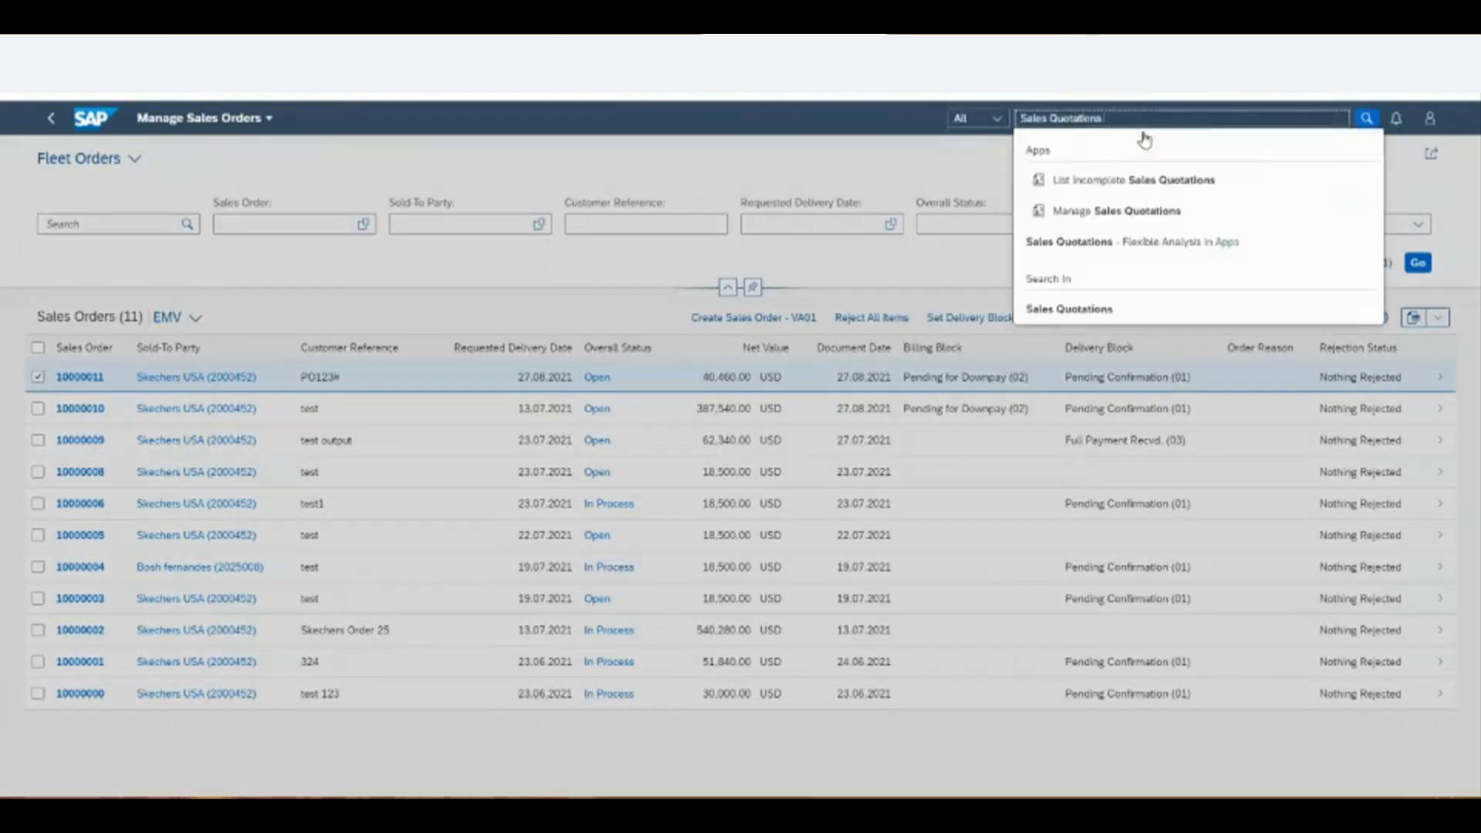
pyautogui.click(1161, 244)
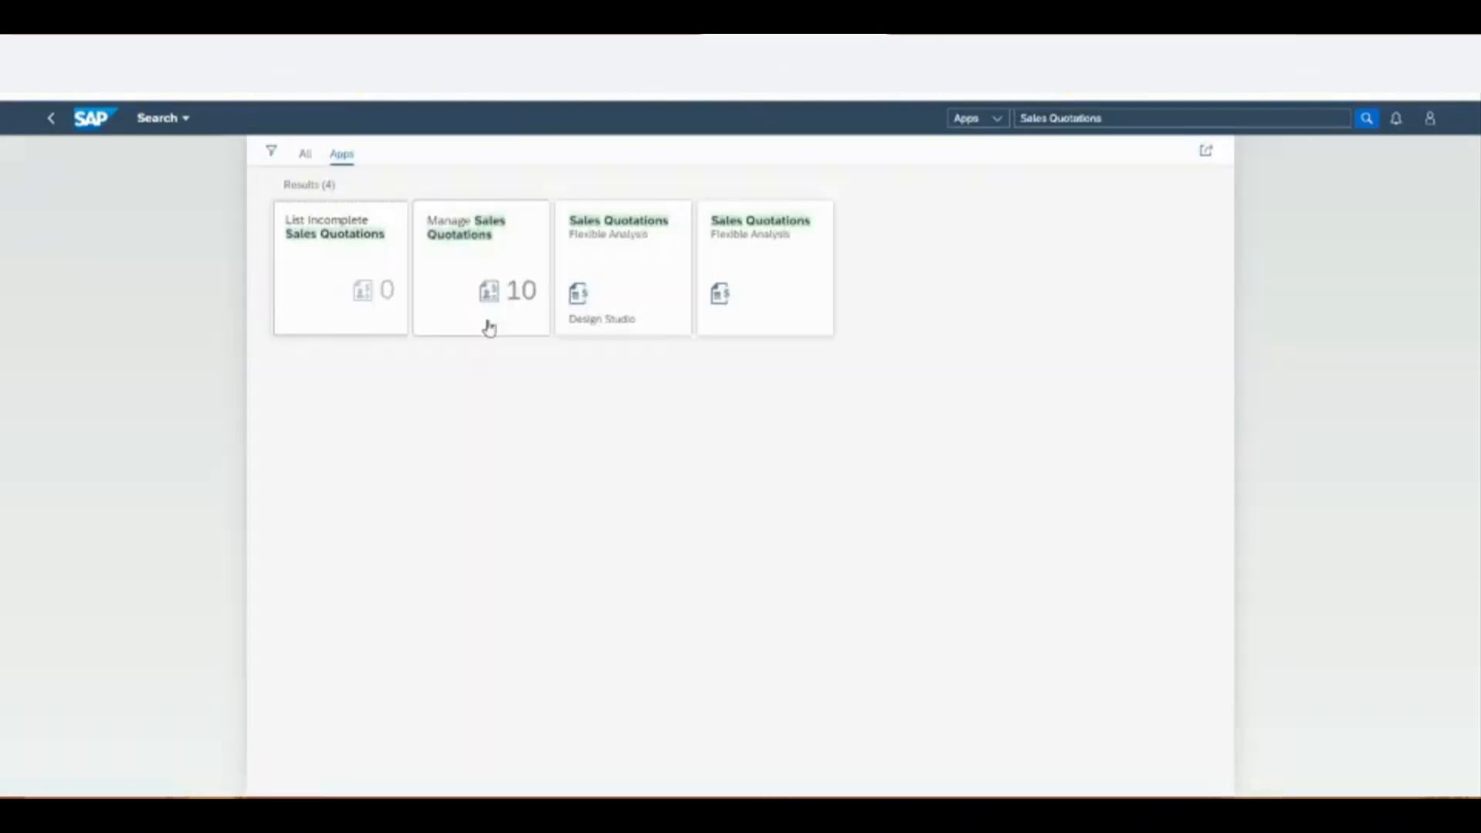
pyautogui.click(614, 281)
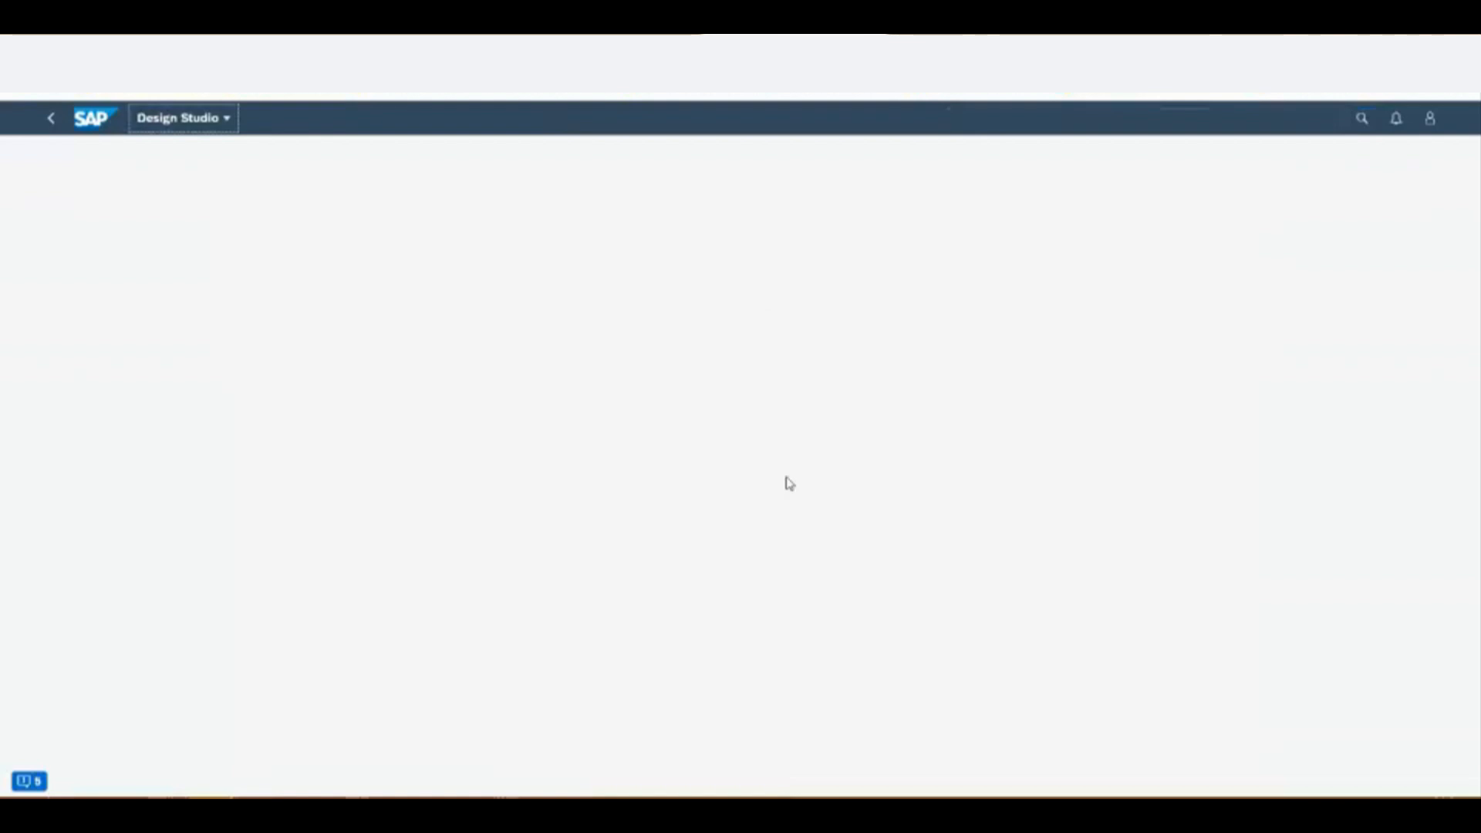
pyautogui.click(51, 119)
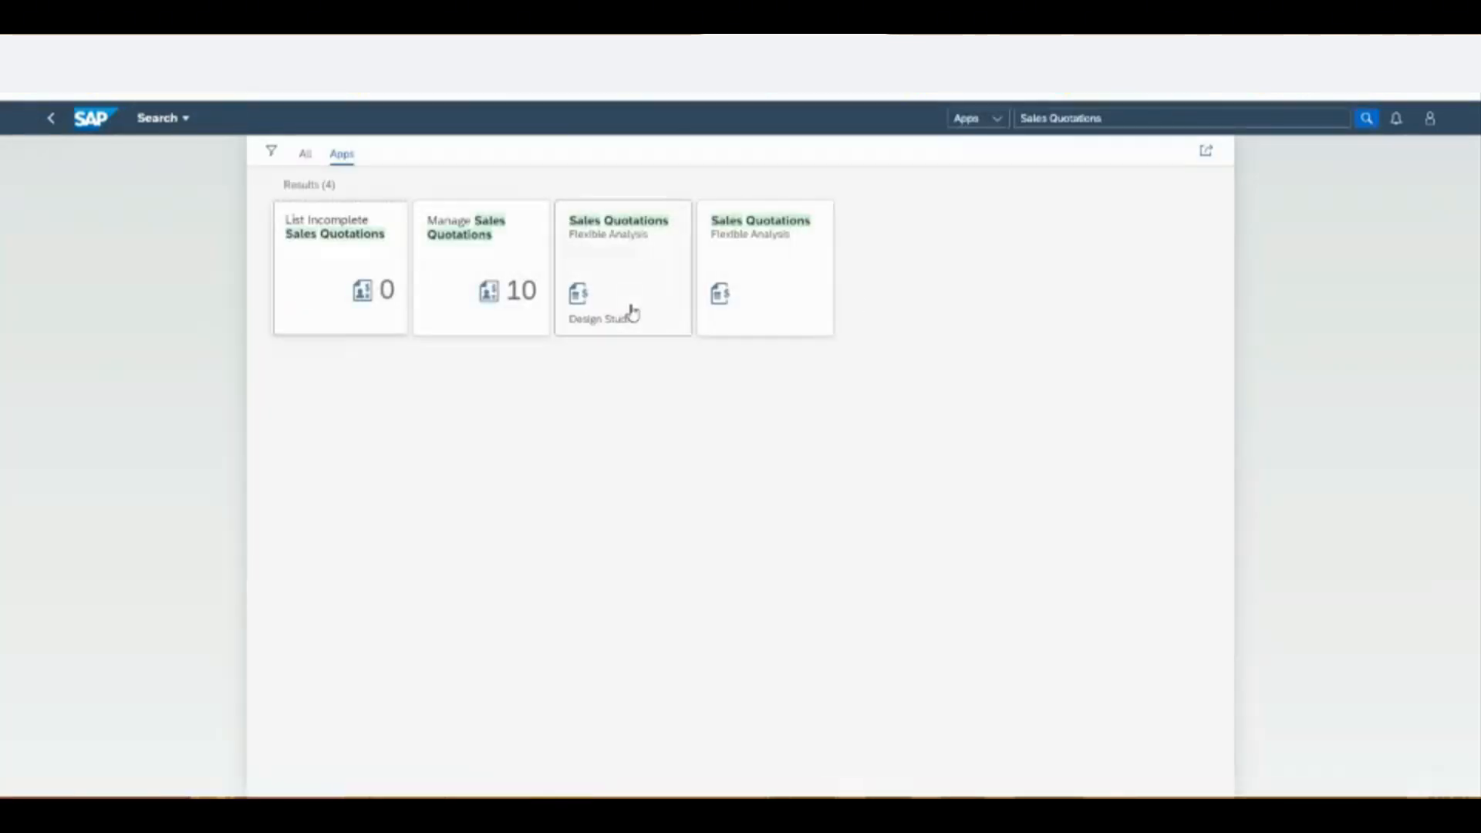
pyautogui.click(787, 311)
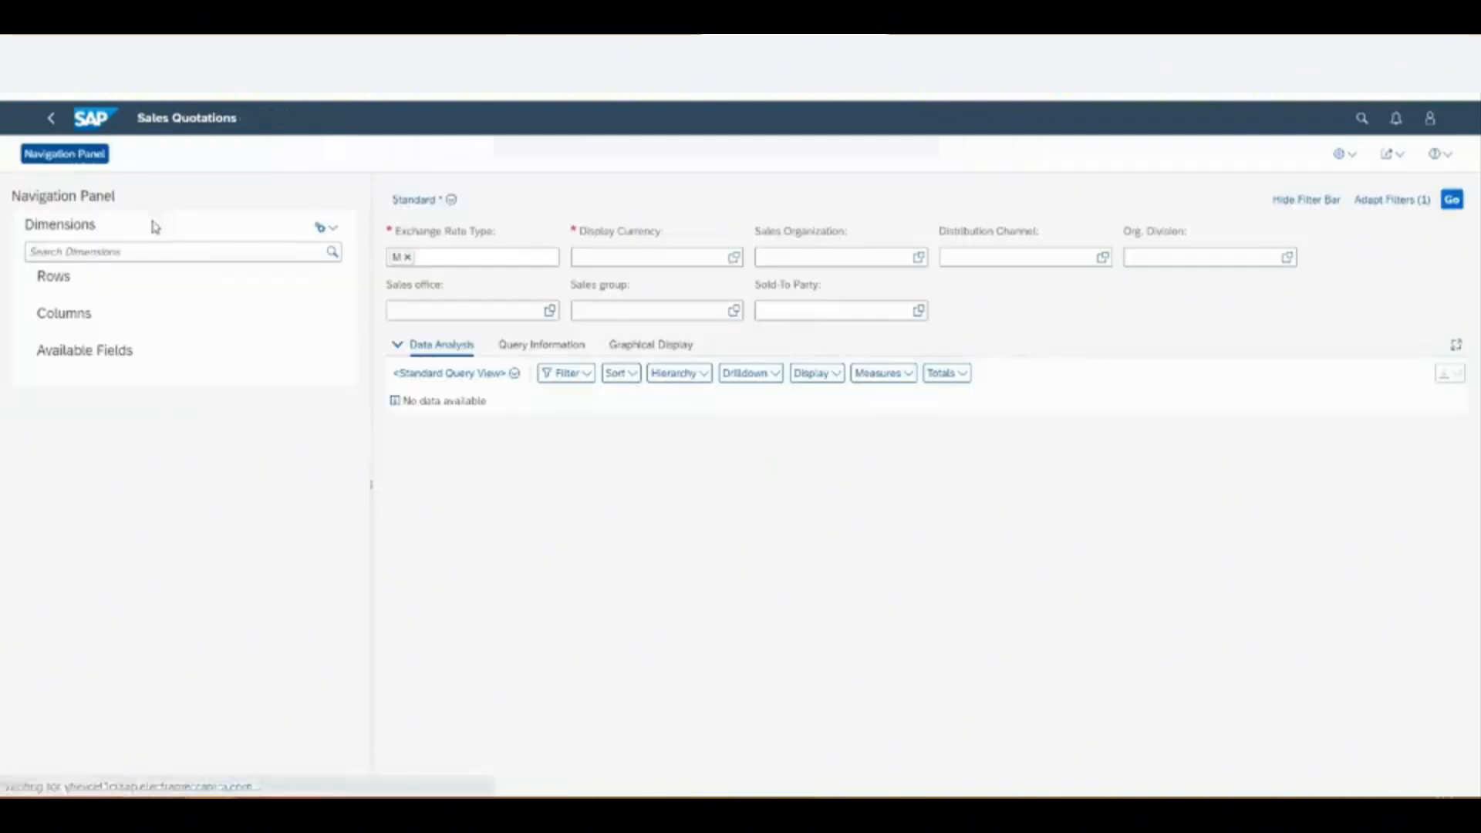
# - Filter the sales quotations analysis by display currency USD, sales organization 2100 and distribution channel 30 (EMV Fleet)
pyautogui.click(597, 260)
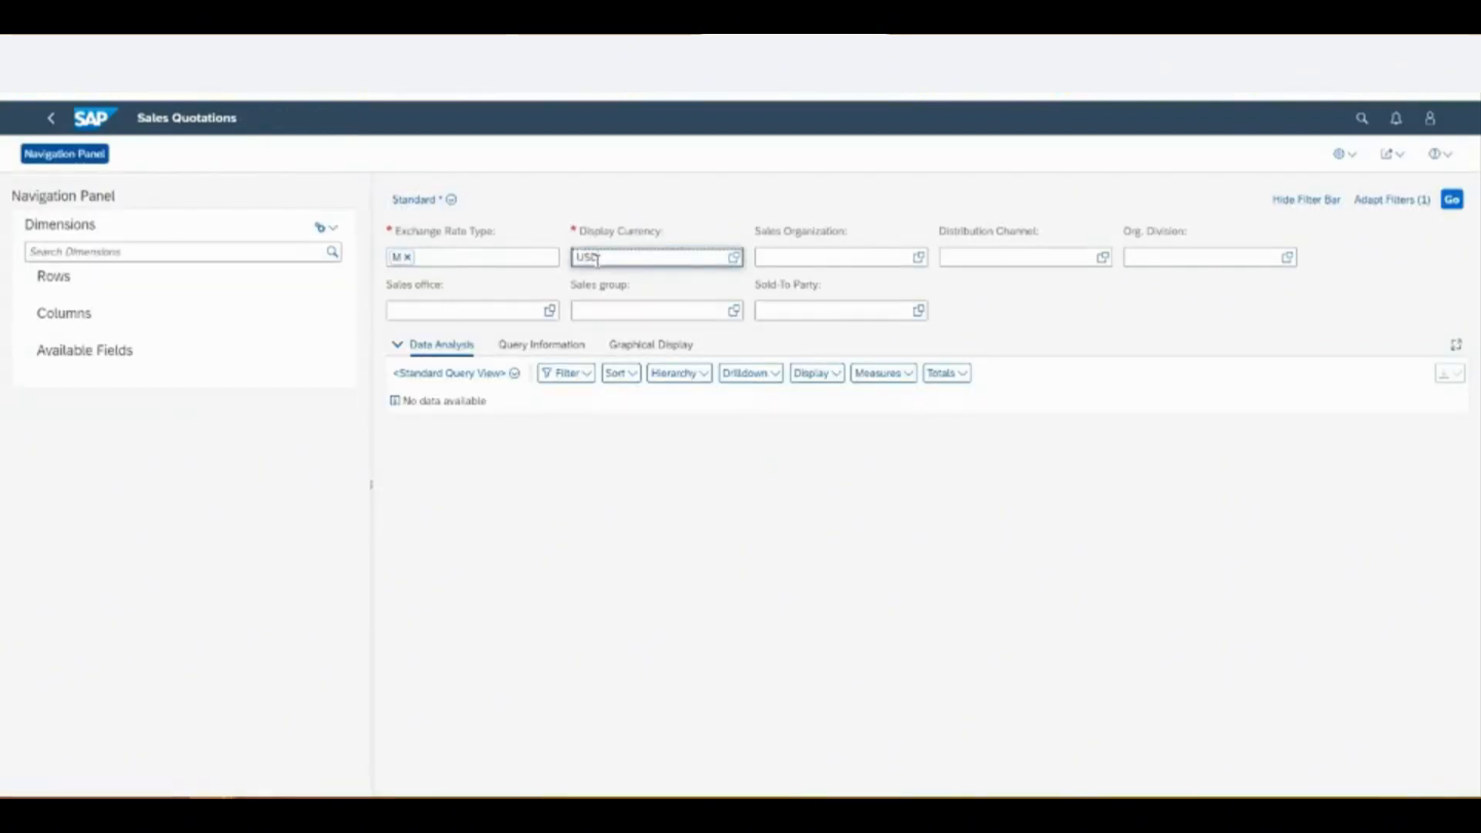
pyautogui.press('Return')
pyautogui.click(846, 260)
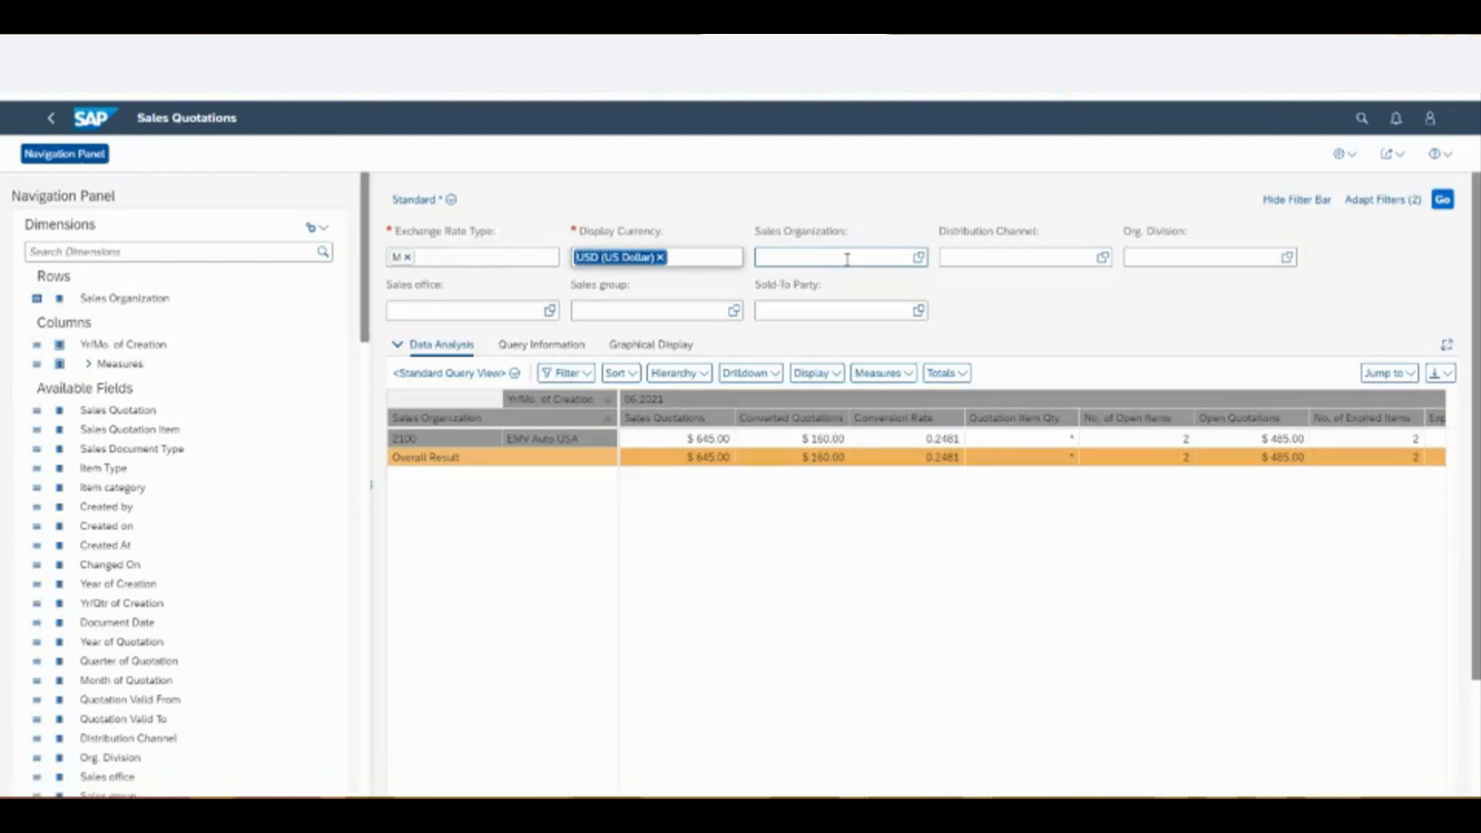
pyautogui.click(846, 259)
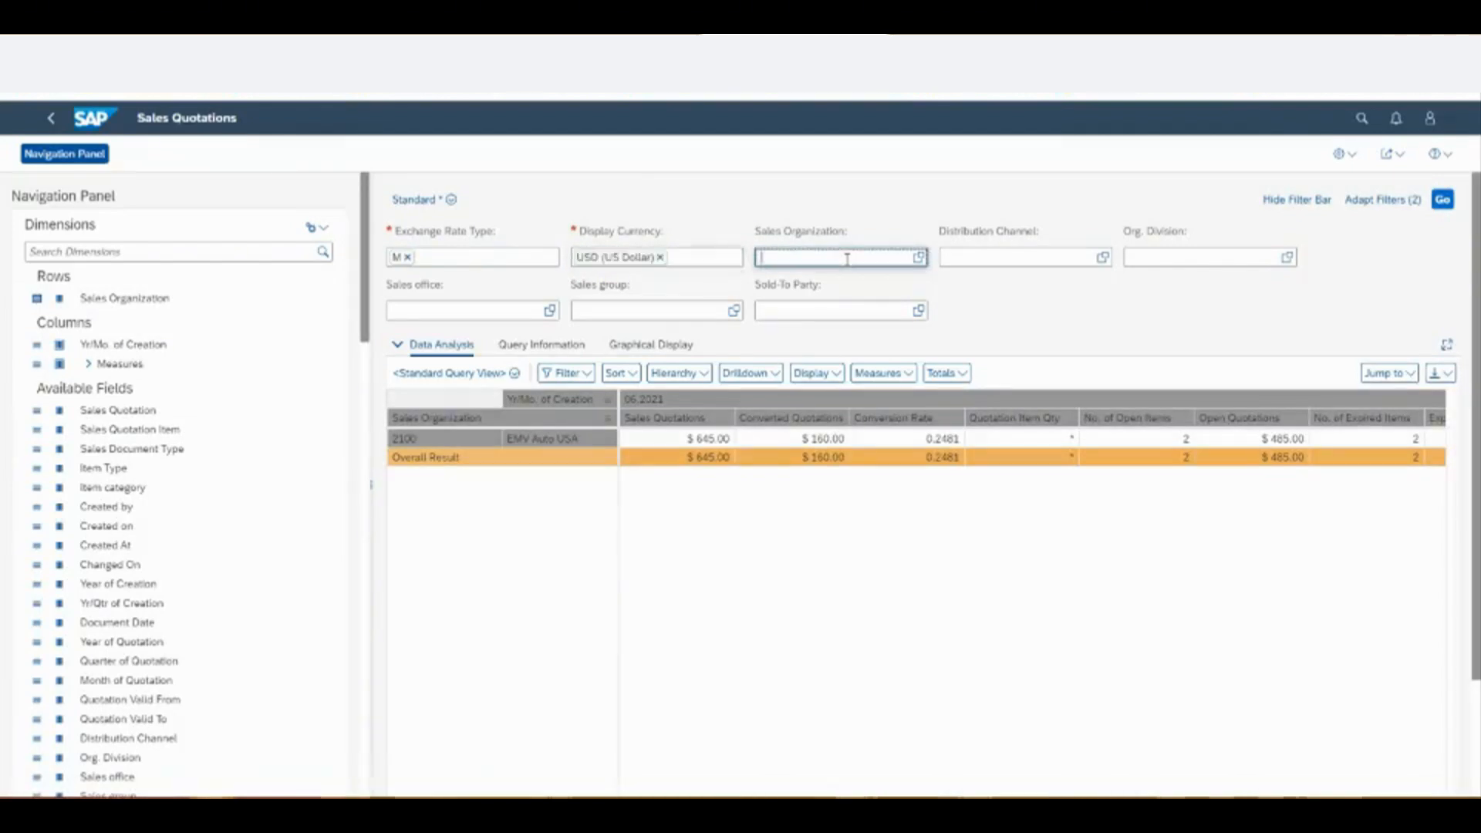
pyautogui.write('2100')
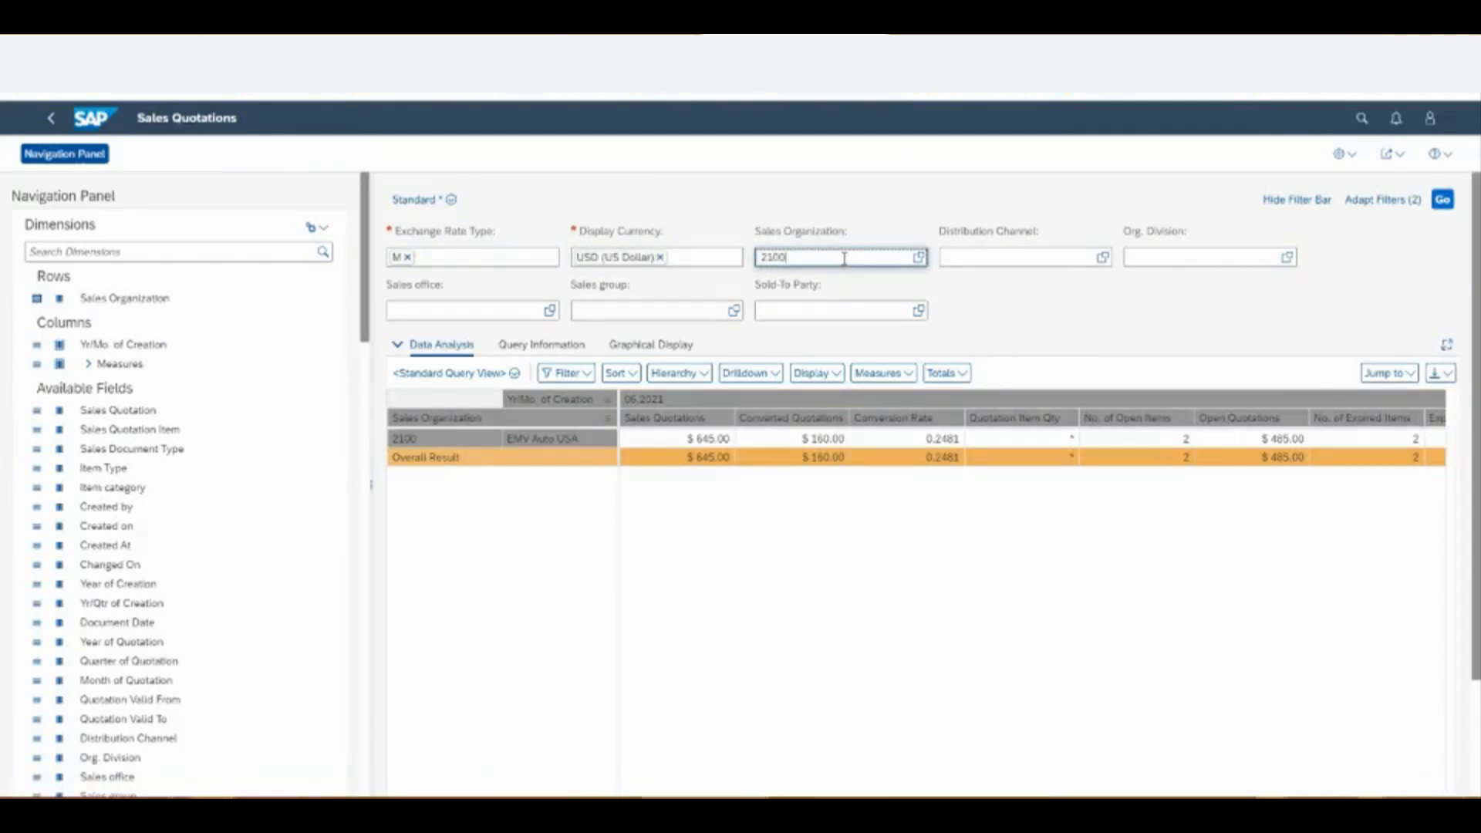
pyautogui.click(990, 261)
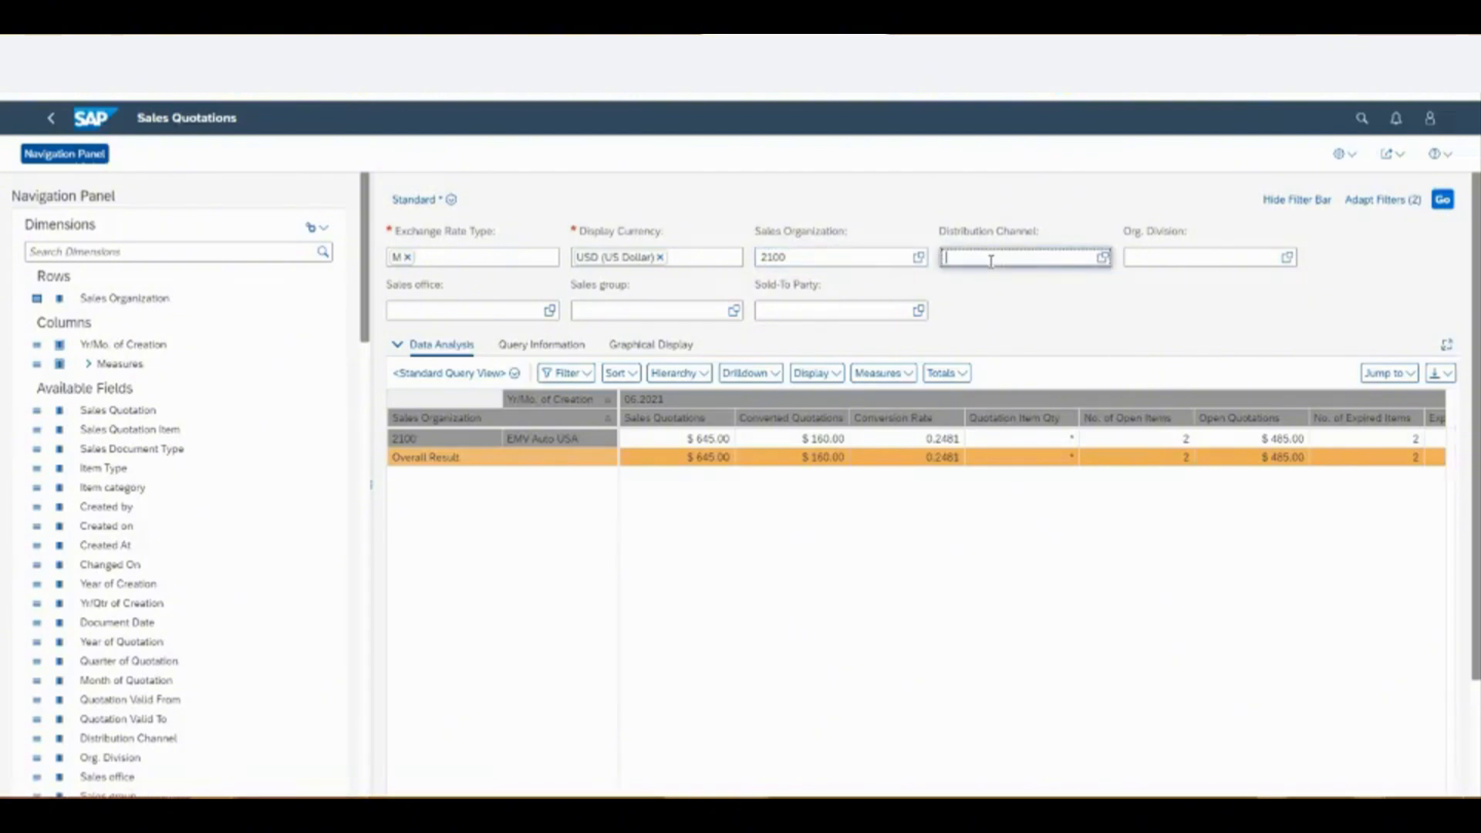
pyautogui.click(1025, 295)
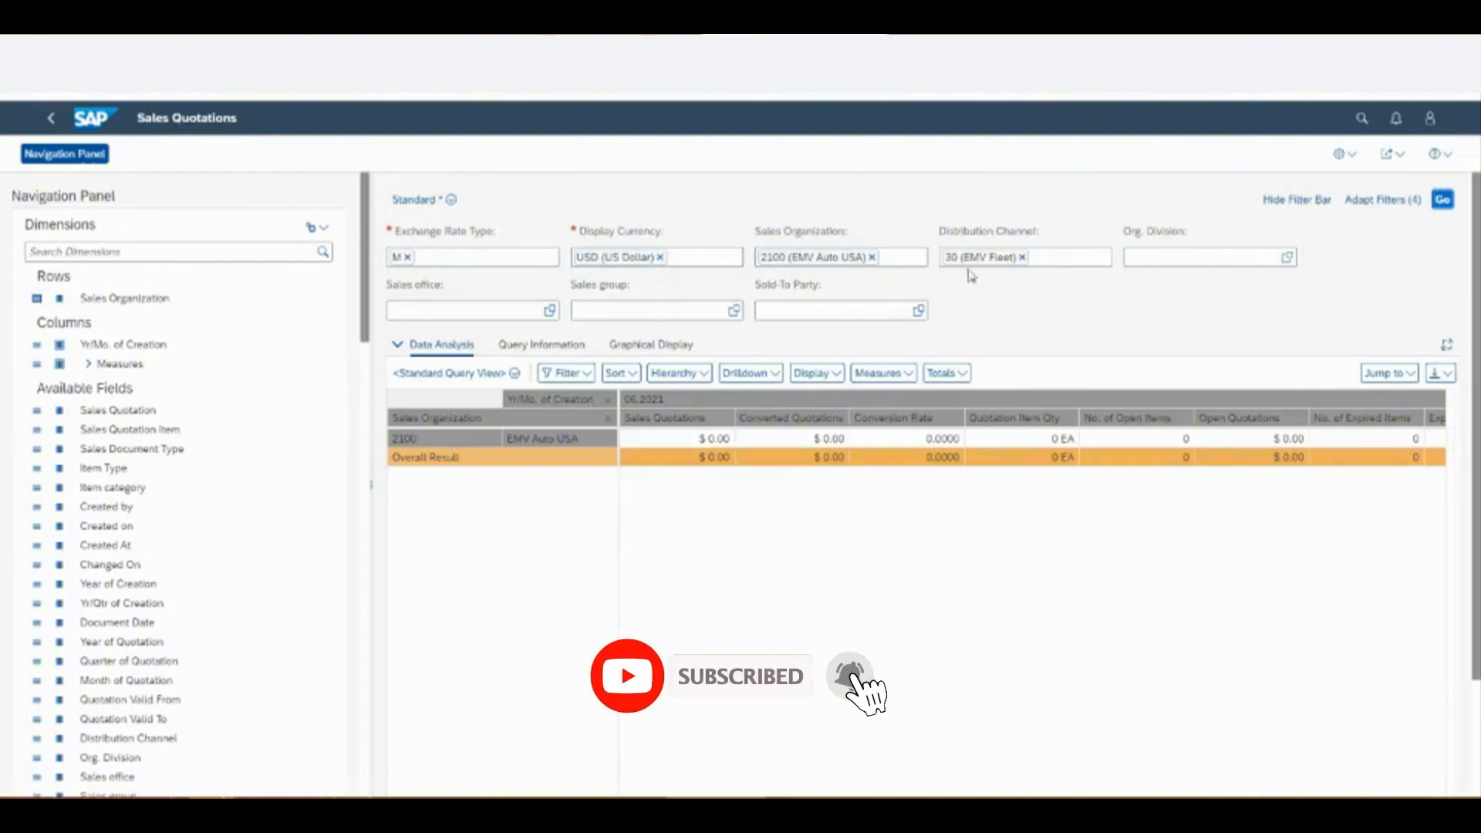
# - Add Created on to the rows of the quotations analysis and look through the results and remaining available fields
pyautogui.click(104, 526)
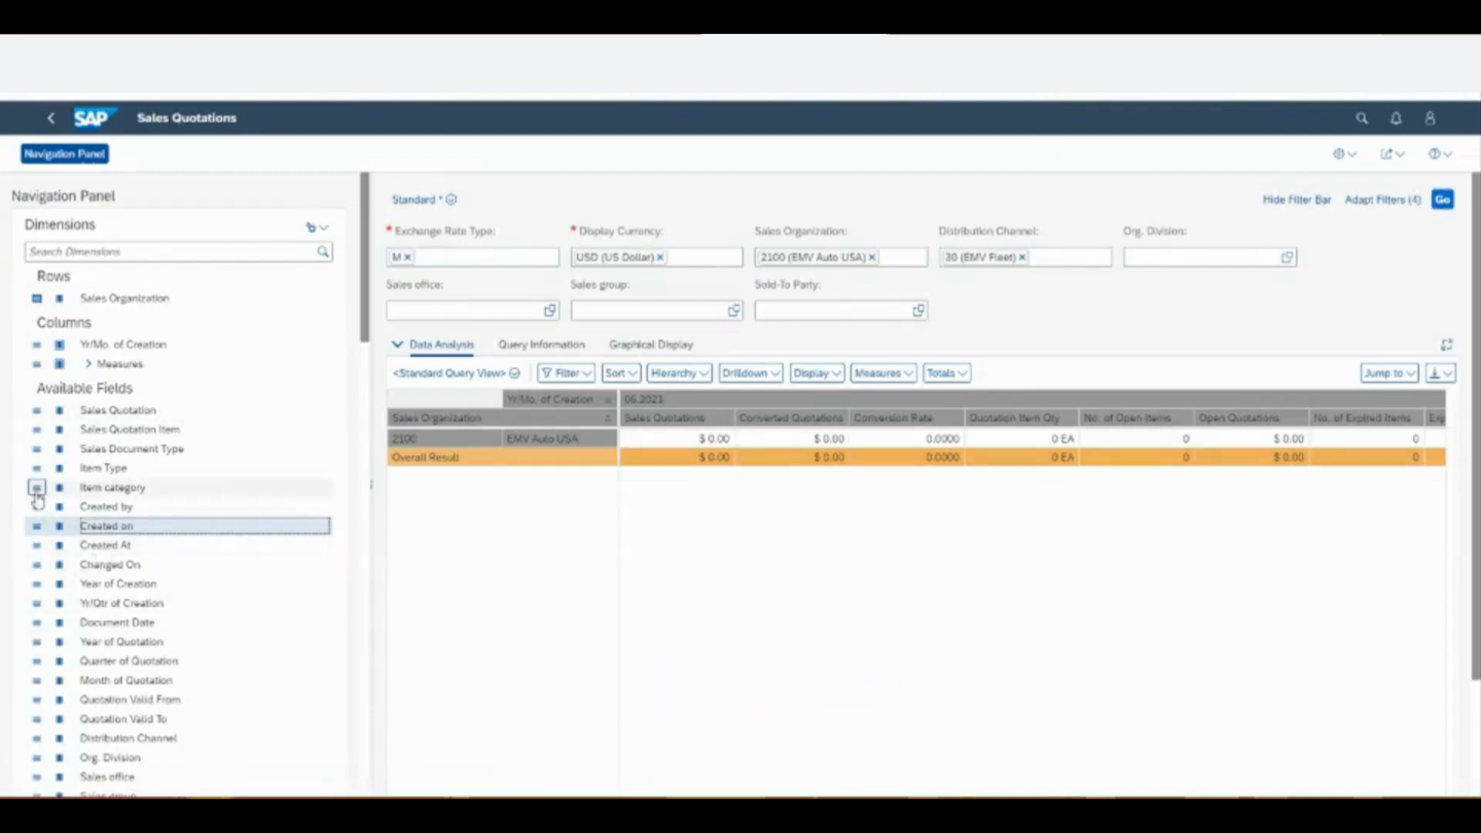
pyautogui.click(36, 525)
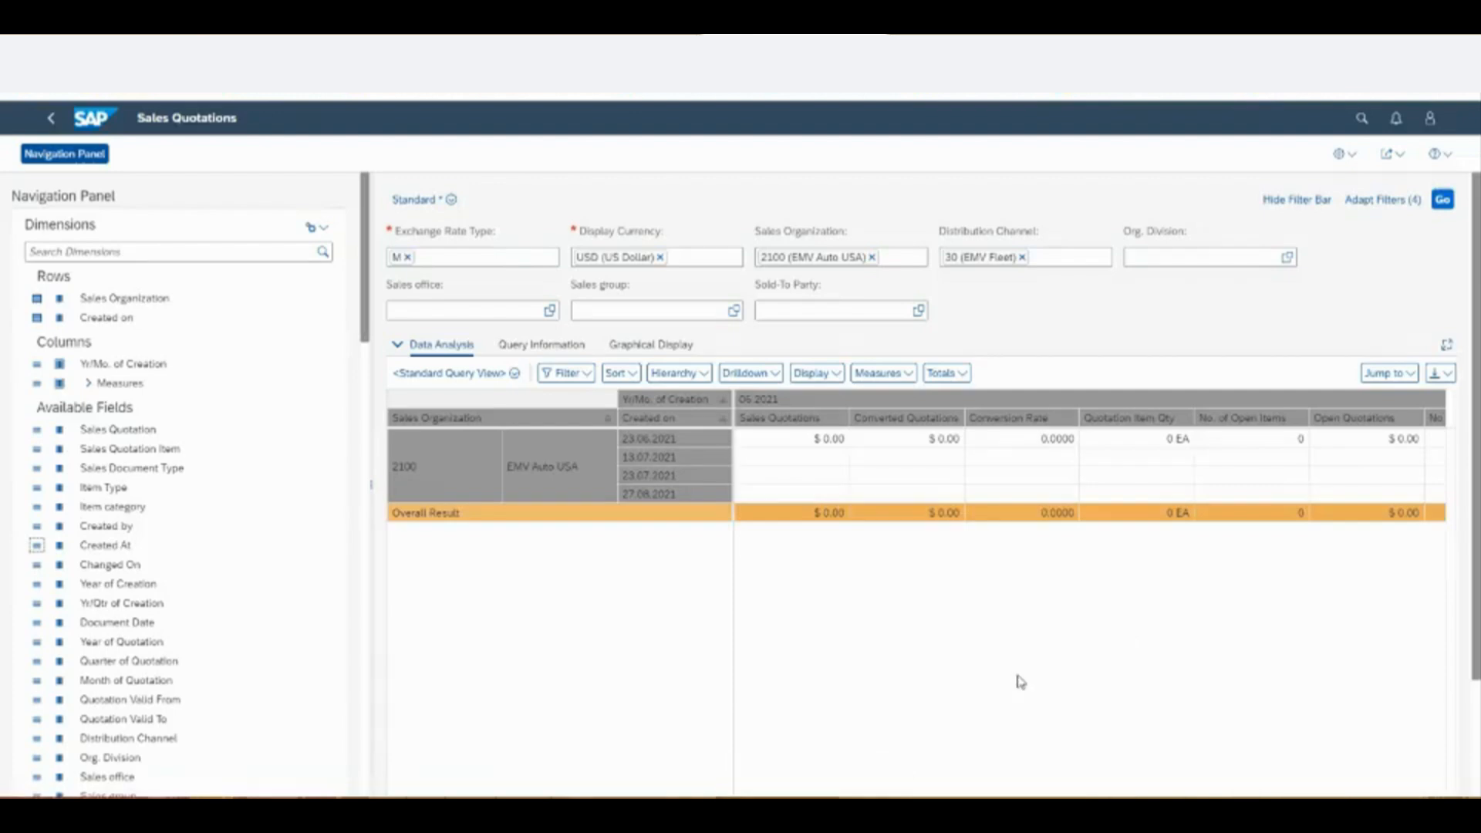
pyautogui.moveTo(1475, 582); pyautogui.dragTo(1475, 704)
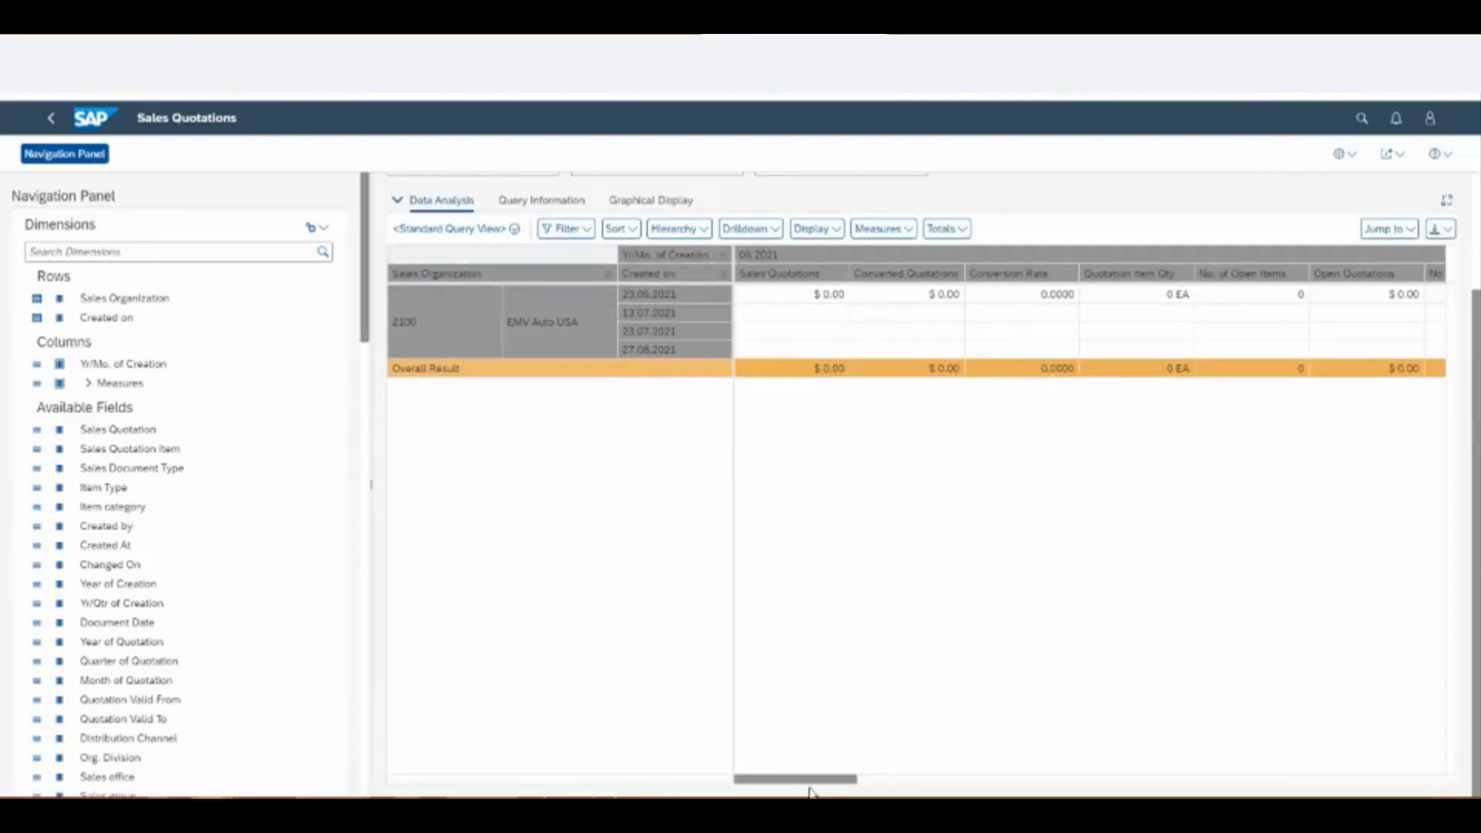
pyautogui.moveTo(807, 781); pyautogui.dragTo(760, 794)
pyautogui.scroll(-3, 119, 741)
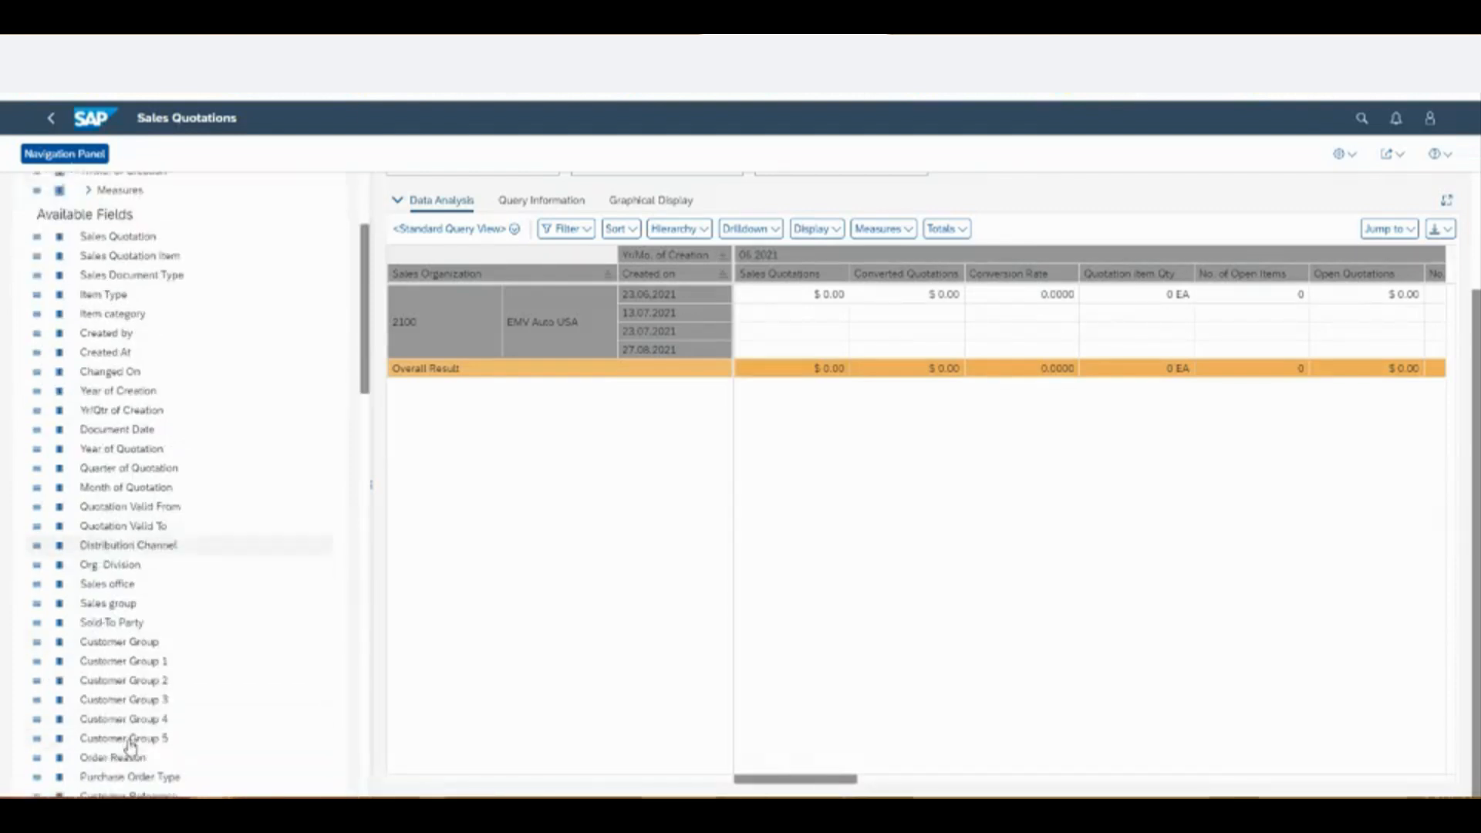
pyautogui.scroll(-10, 128, 756)
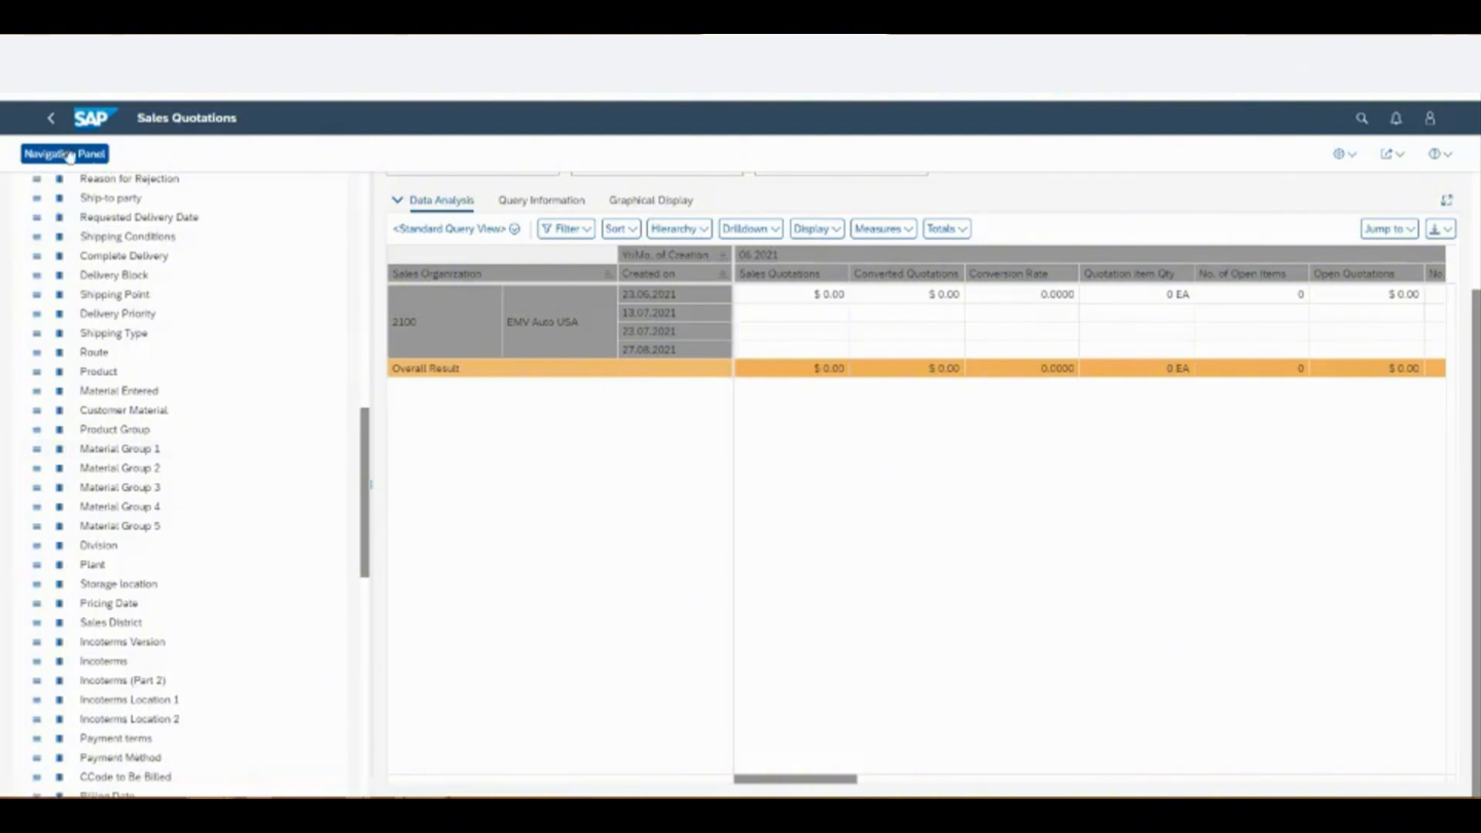
# - Return from the quotations analysis to Manage Sales Orders, and copy "Sales volume" from the Topic 6 slide in Google Slides
pyautogui.click(51, 117)
pyautogui.click(835, 176)
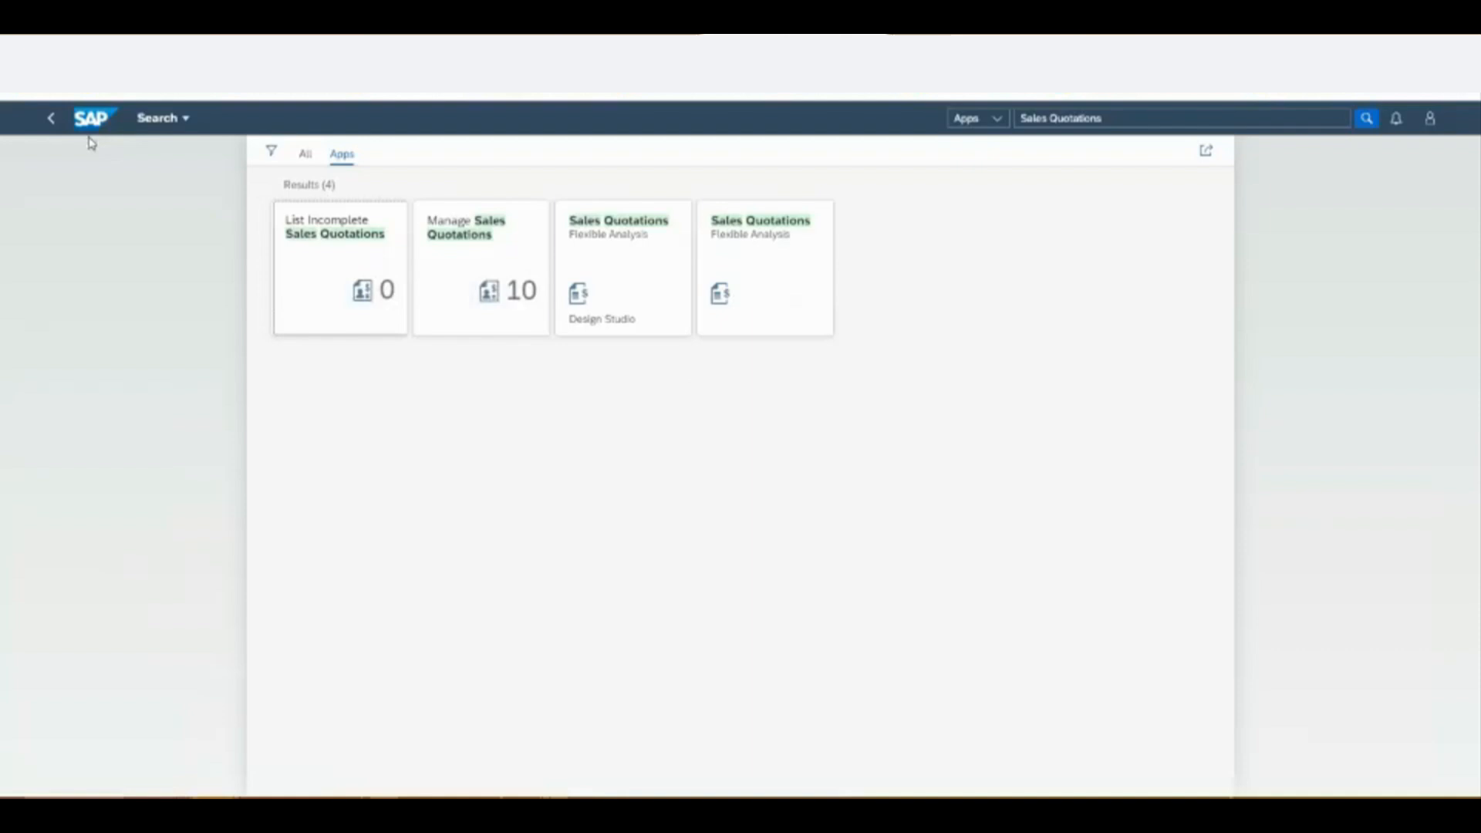
pyautogui.click(51, 117)
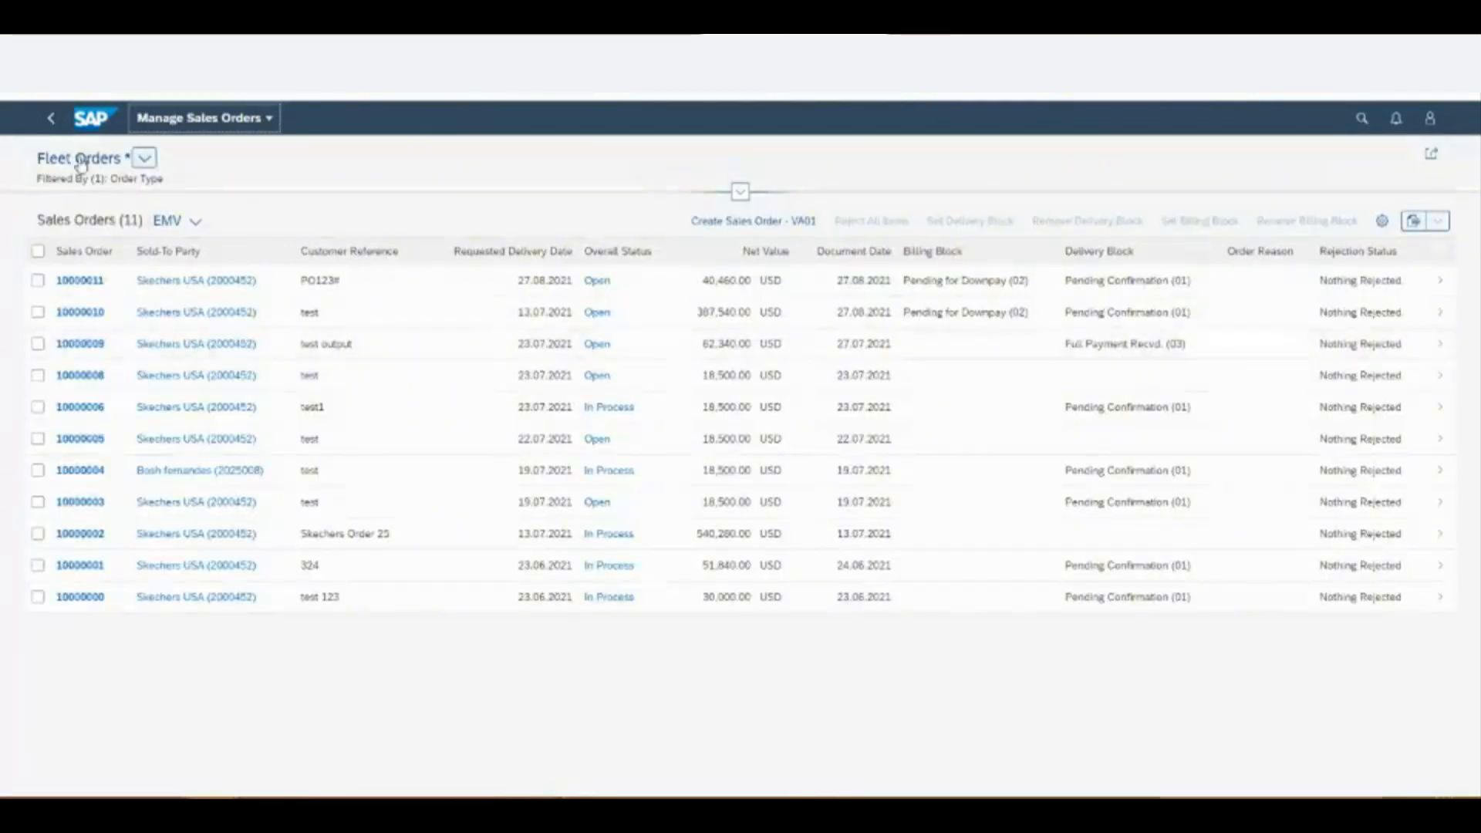
pyautogui.click(1362, 119)
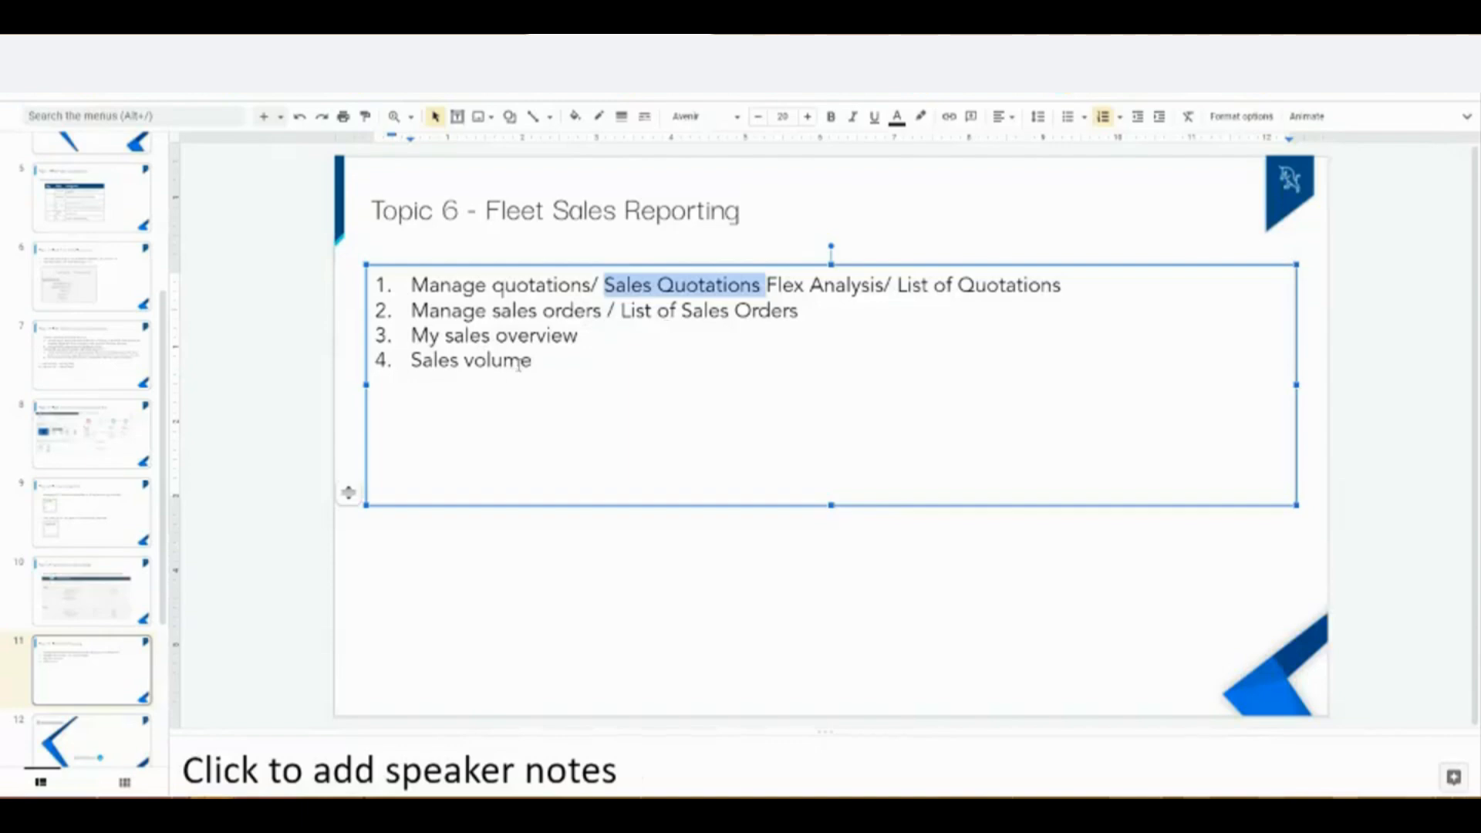
pyautogui.moveTo(533, 361); pyautogui.dragTo(409, 359)
pyautogui.hotkey('ctrl', 'c')
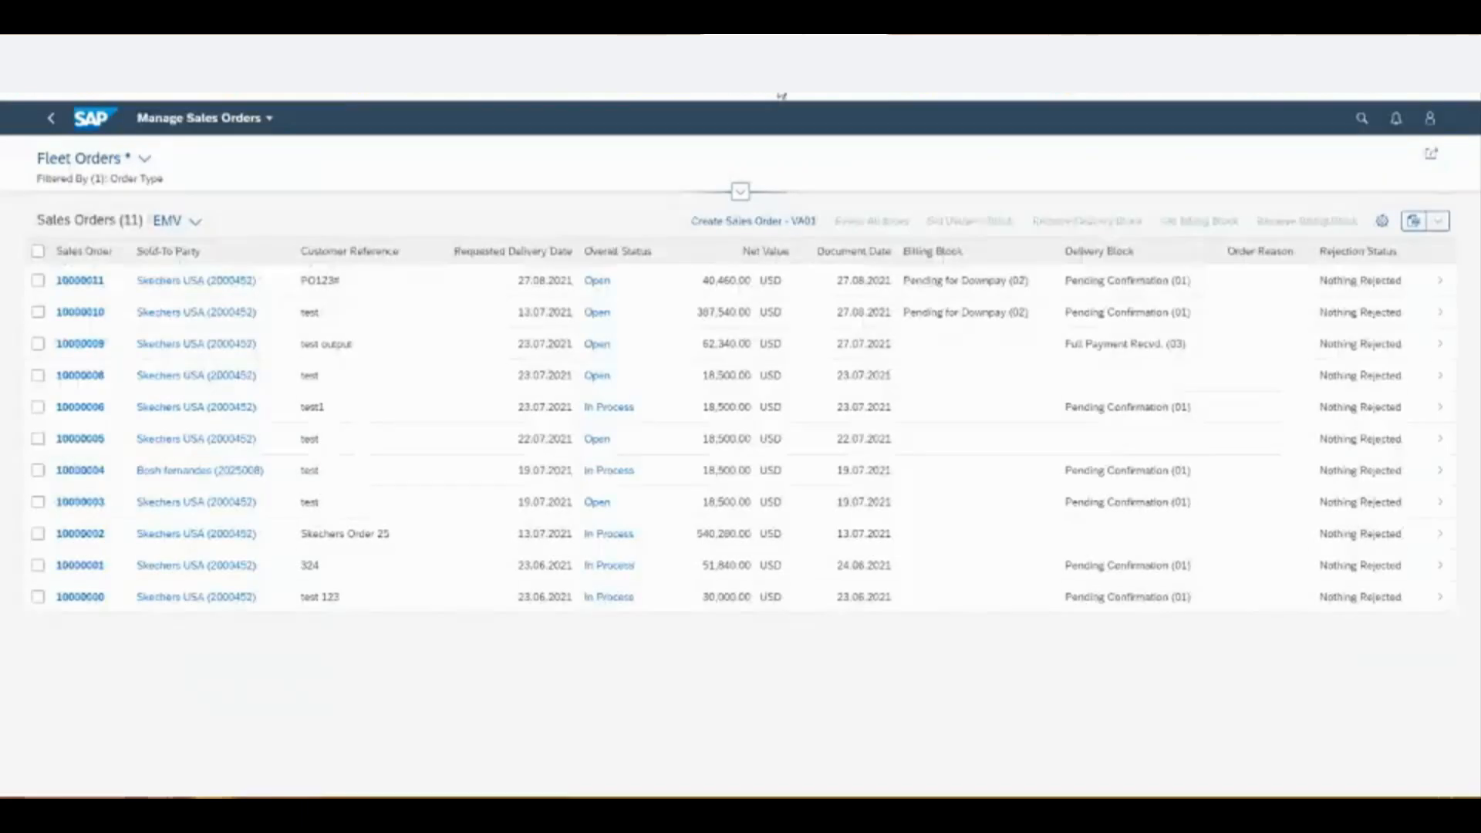
# - Switch back to SAP, search for Sales volume and open the Sales Volume Flexible Analysis app
pyautogui.click(1362, 118)
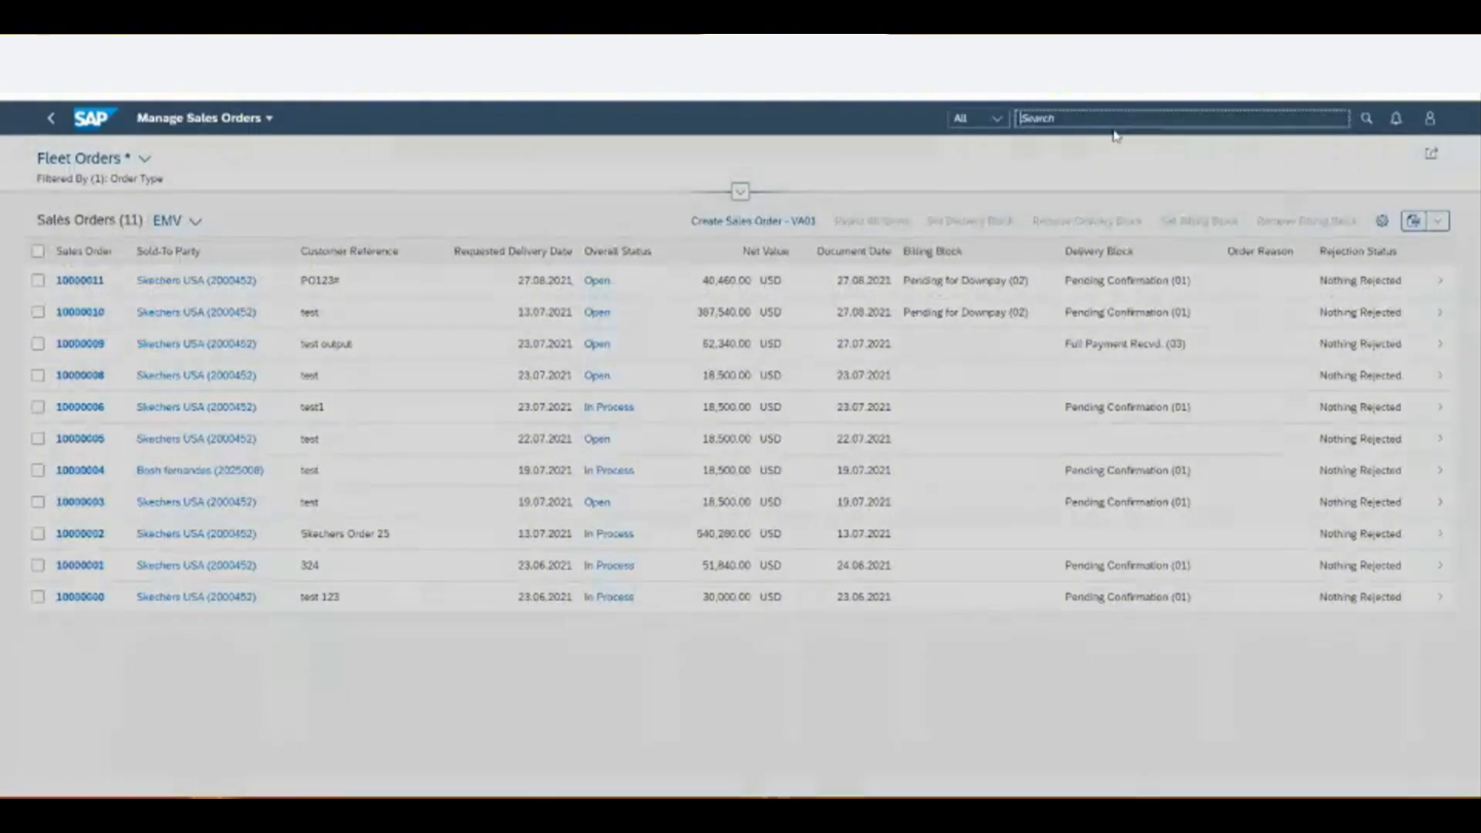
pyautogui.hotkey('ctrl', 'v')
pyautogui.press('Return')
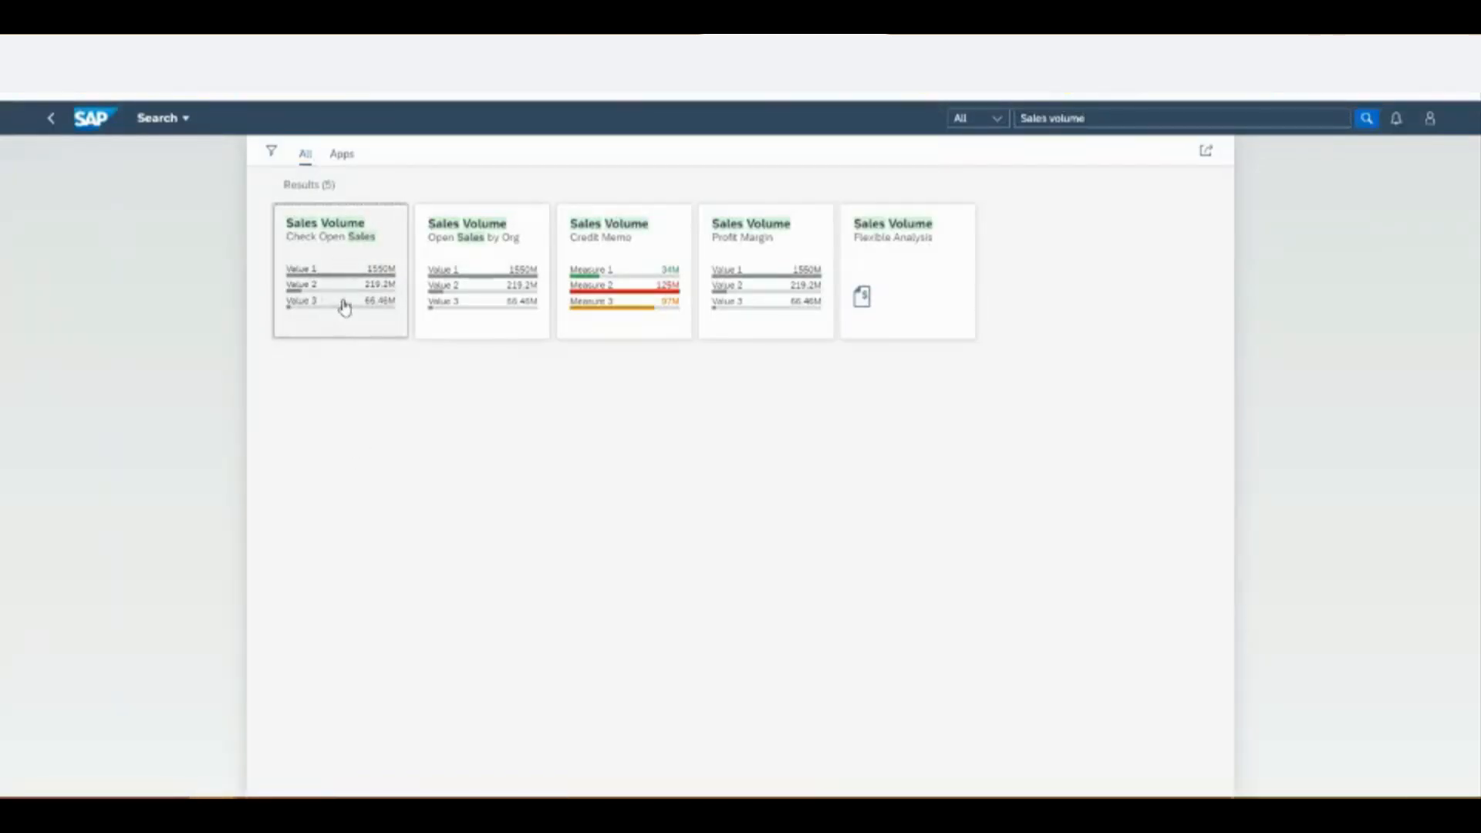
pyautogui.click(884, 301)
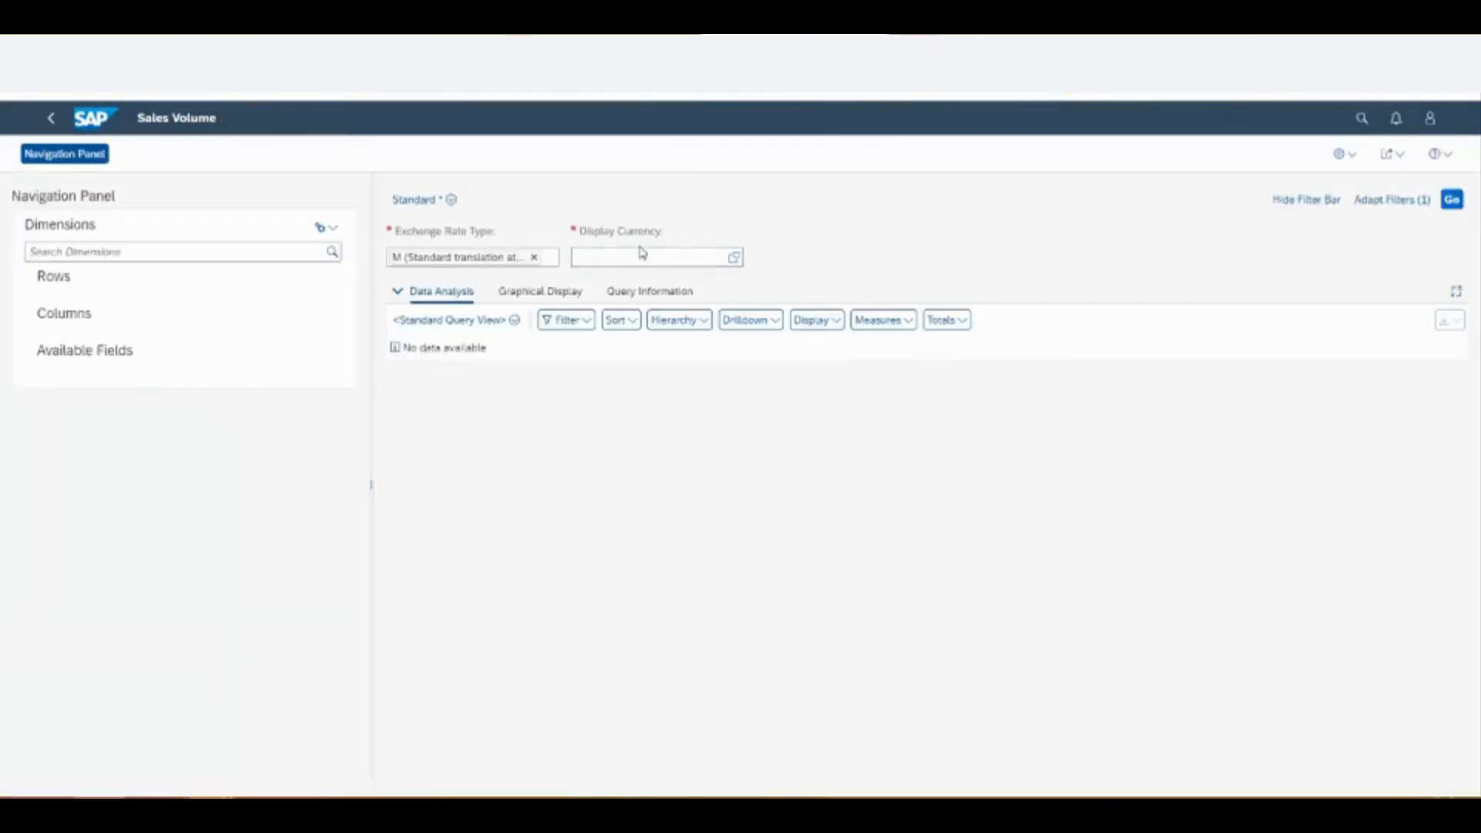
# - Run the Sales Volume analysis with display currency USD and check which filters are available for it
pyautogui.click(631, 260)
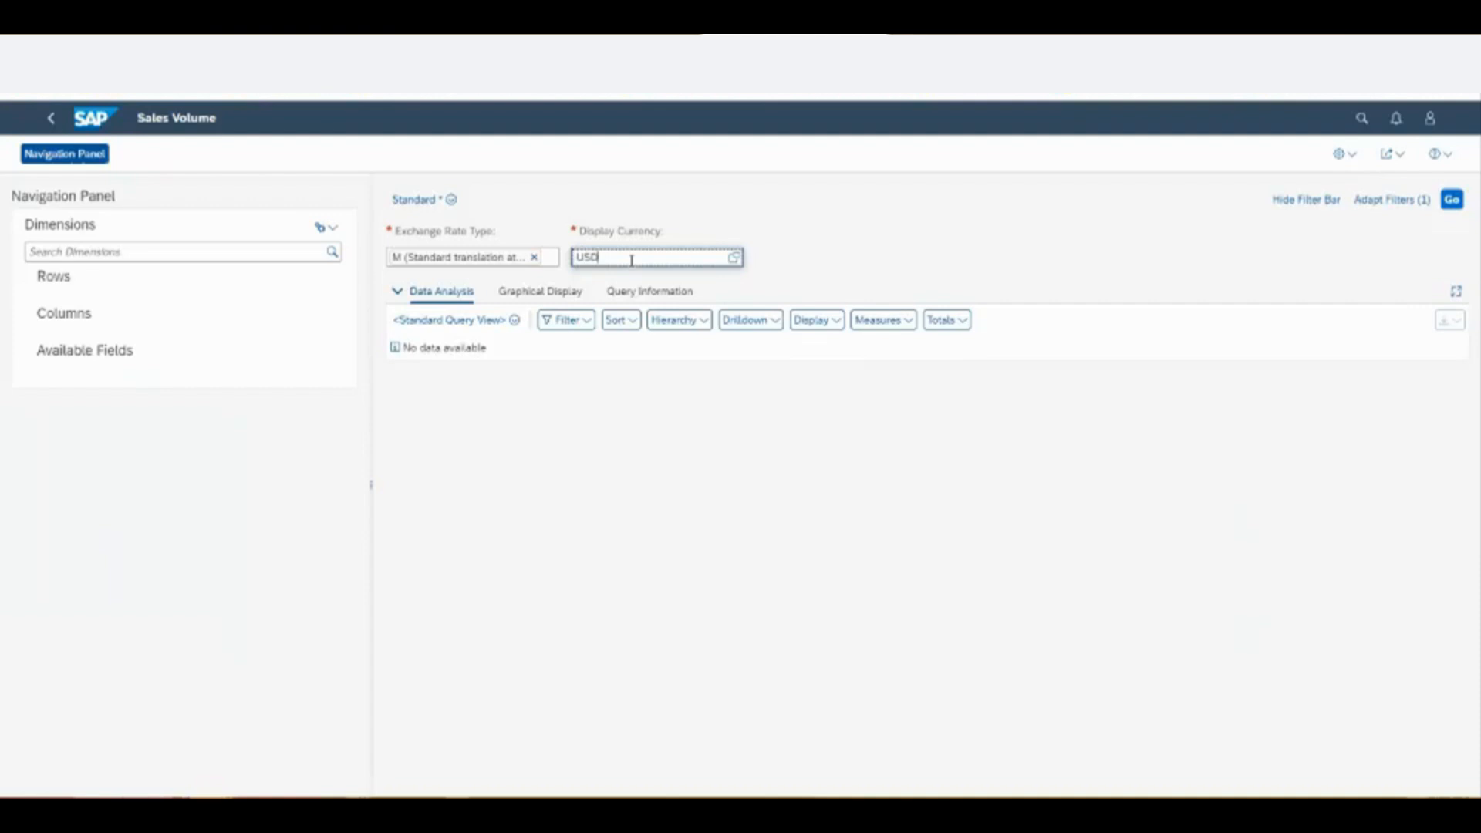
pyautogui.press('Return')
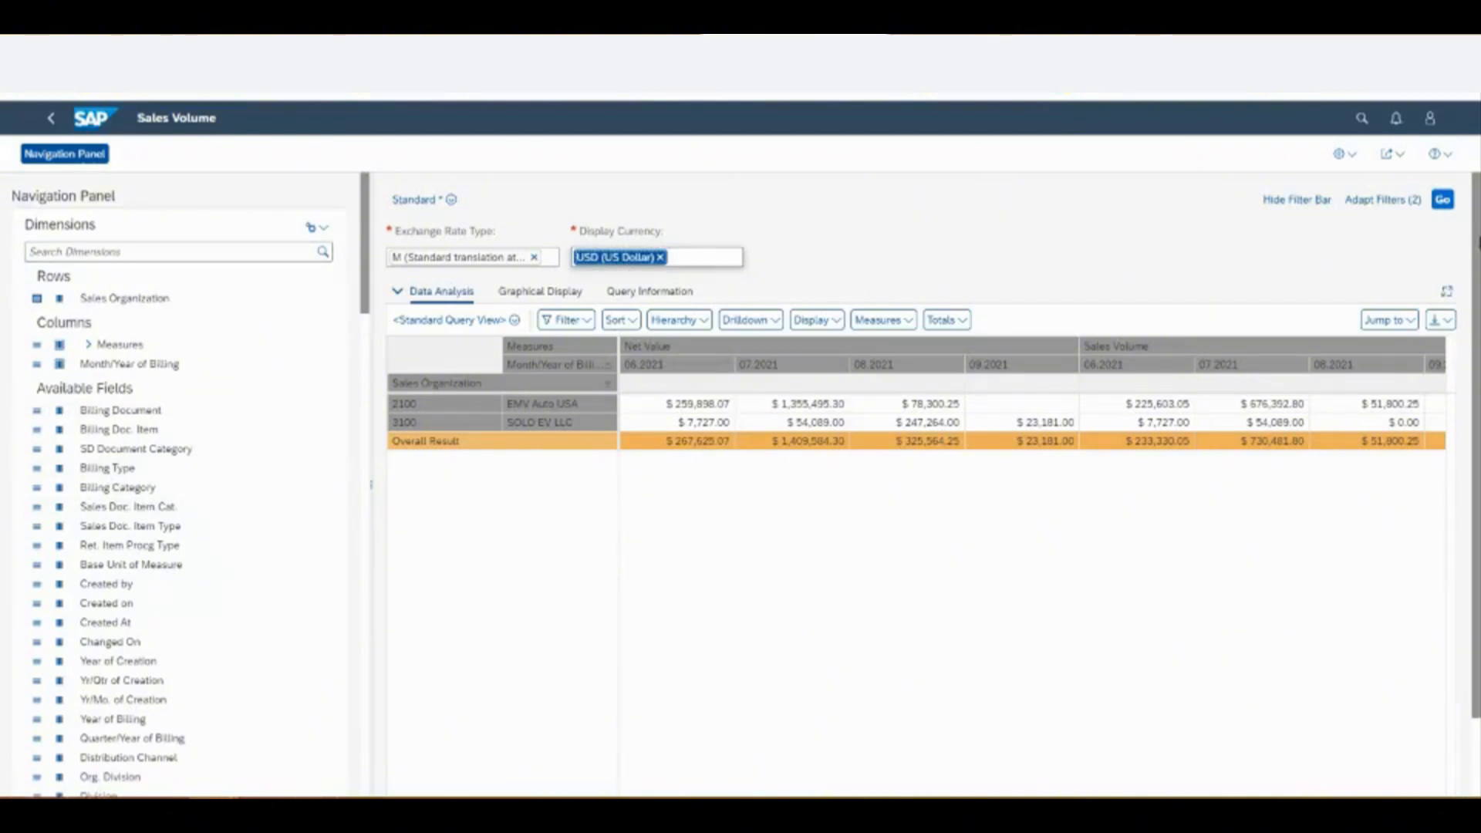
pyautogui.click(1383, 199)
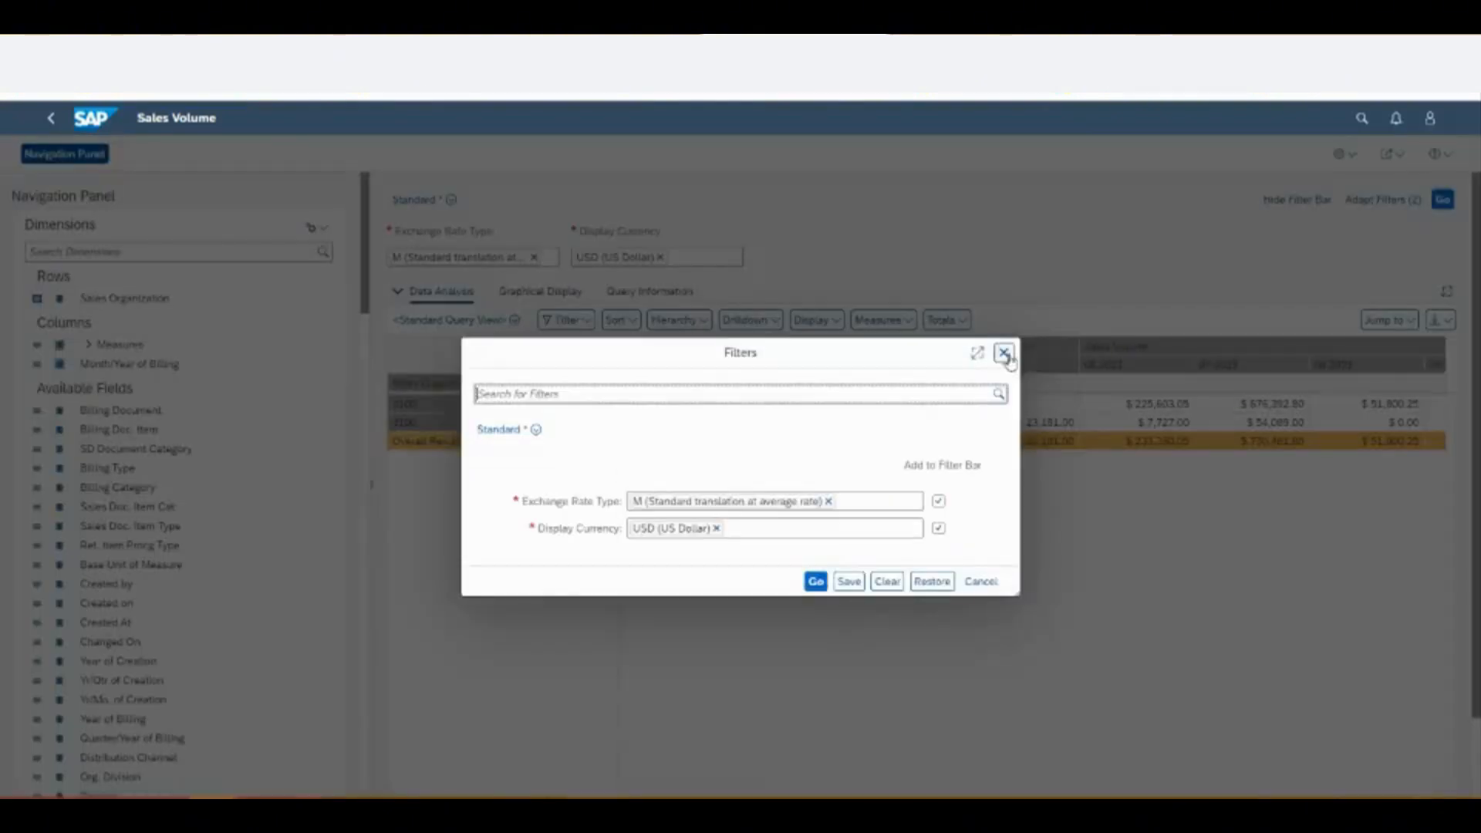
pyautogui.click(1004, 354)
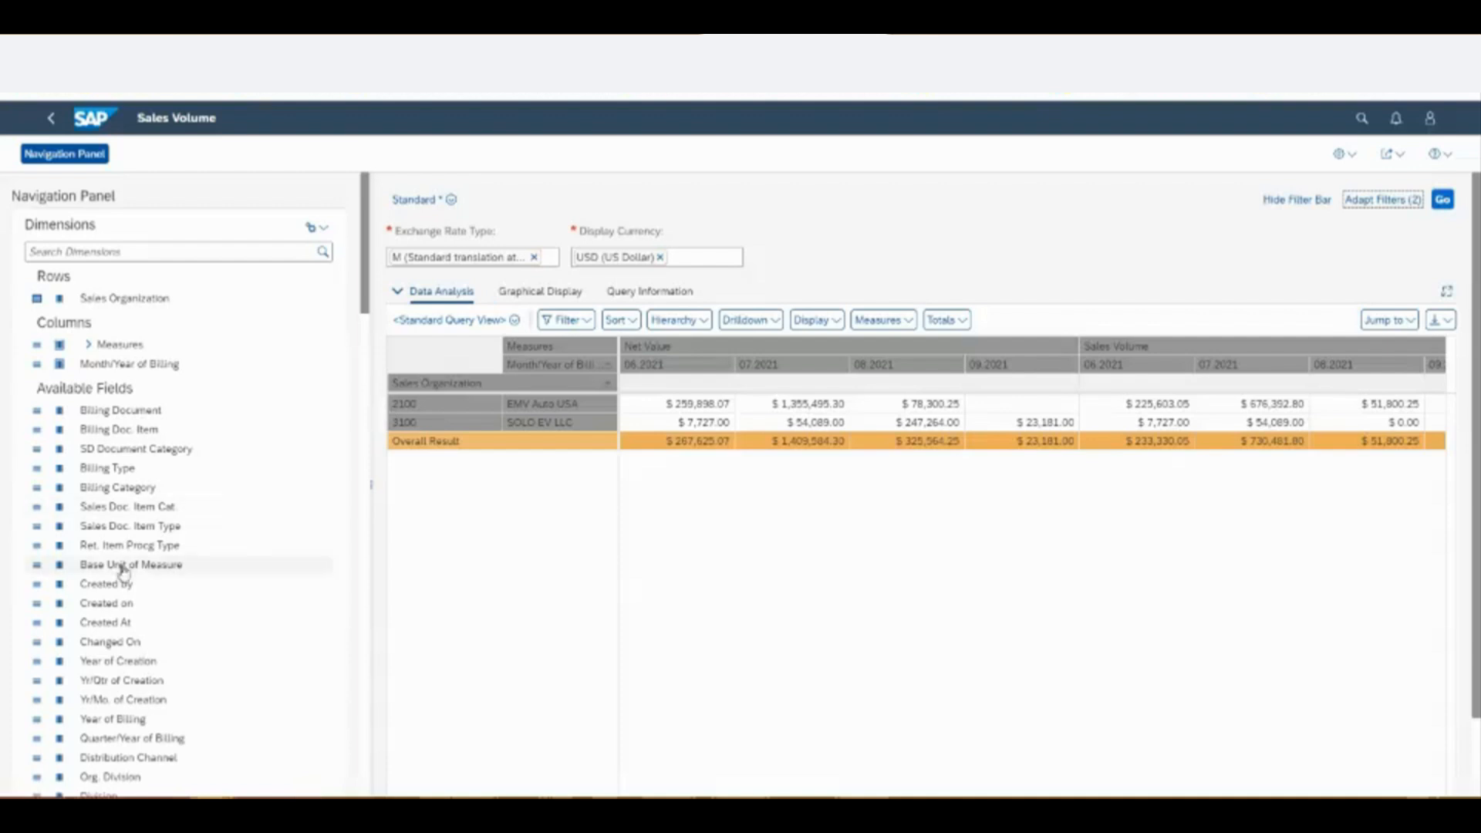
# - Look through the available dimension fields of the Sales Volume analysis, from billing document to plant
pyautogui.scroll(-3, 185, 690)
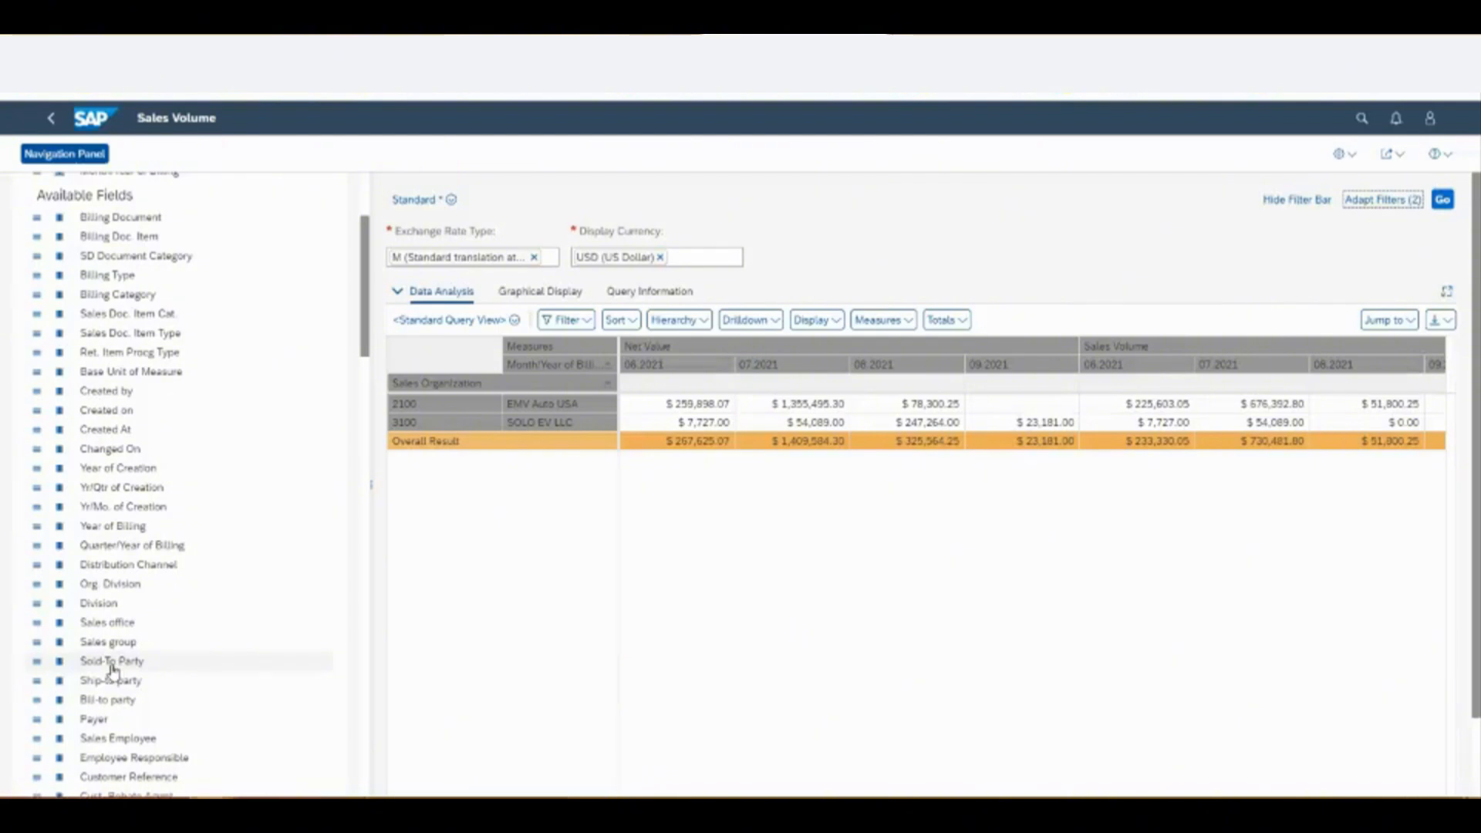
pyautogui.scroll(3, 114, 668)
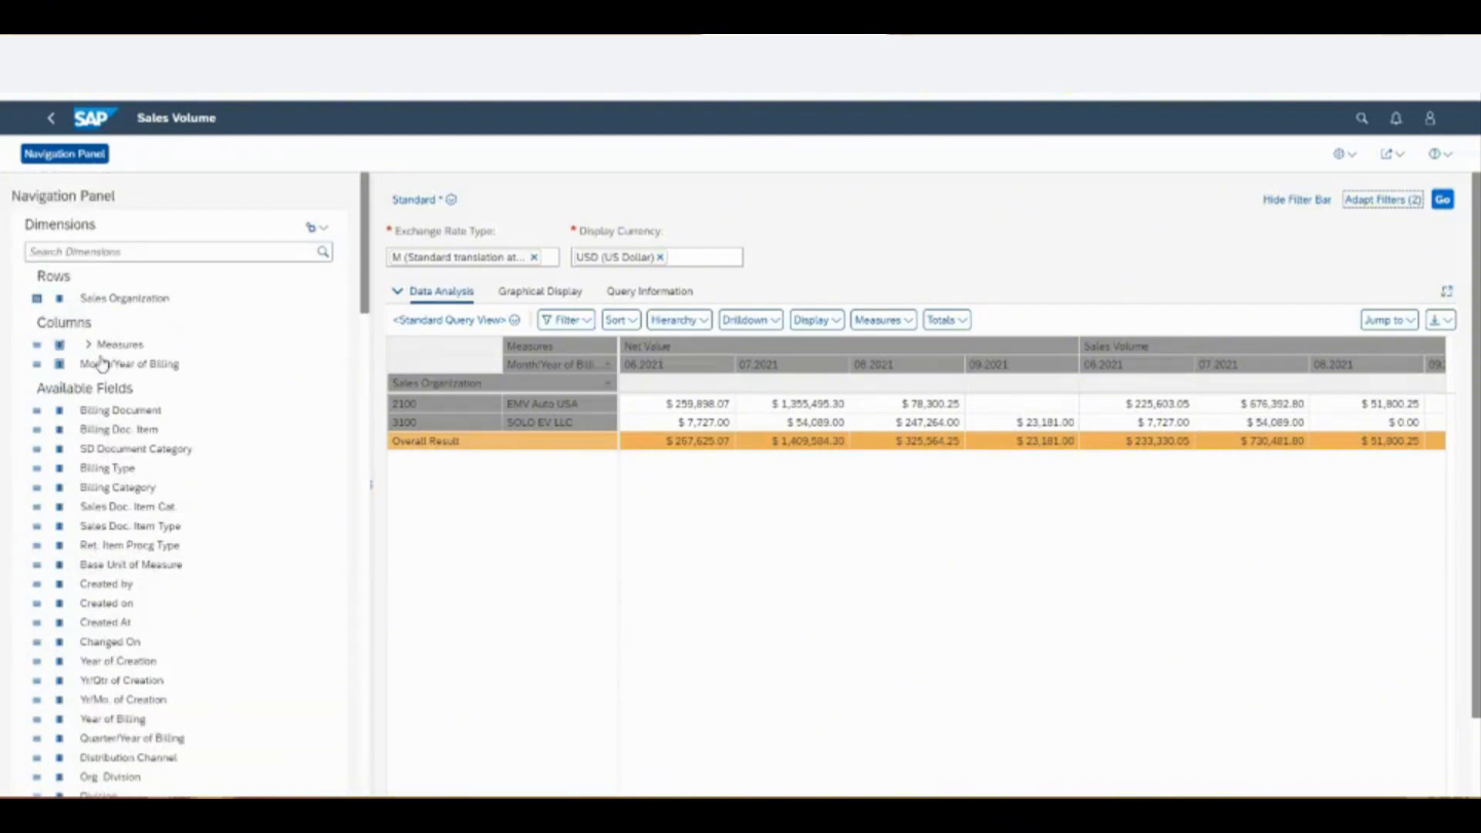
pyautogui.scroll(-3, 114, 668)
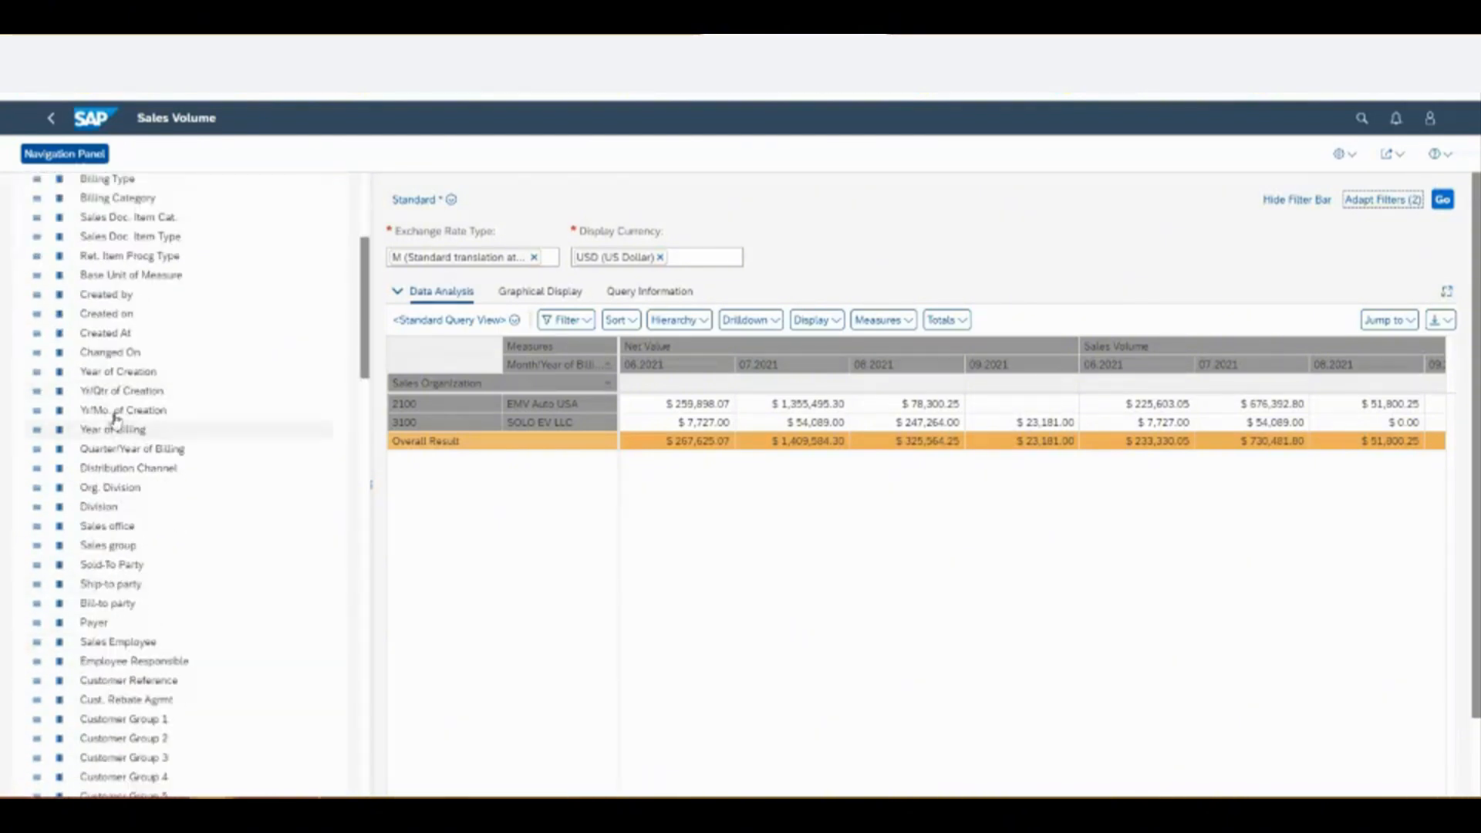
pyautogui.scroll(-2, 100, 702)
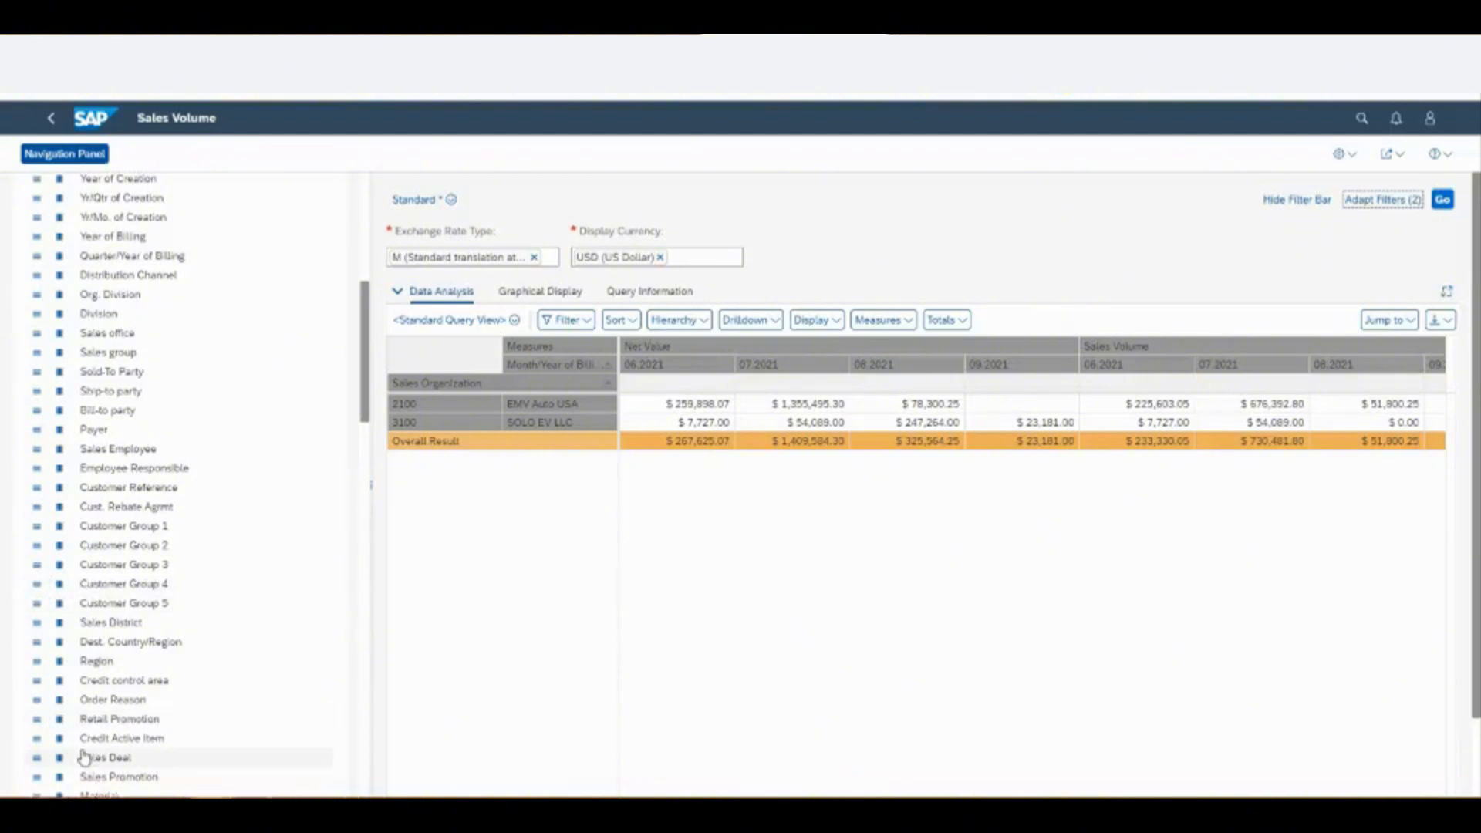
pyautogui.scroll(-1, 182, 761)
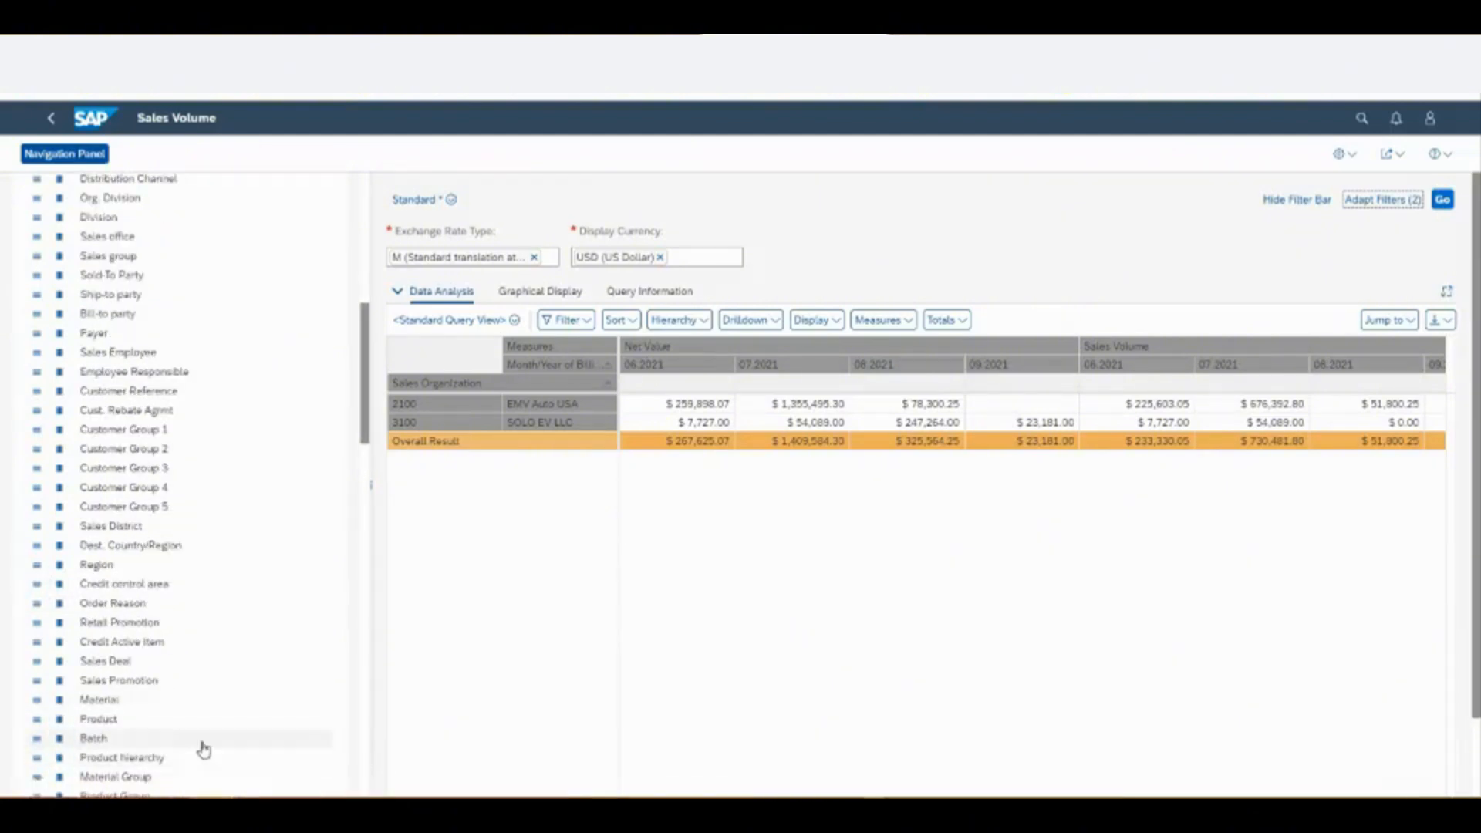
pyautogui.scroll(-2, 208, 747)
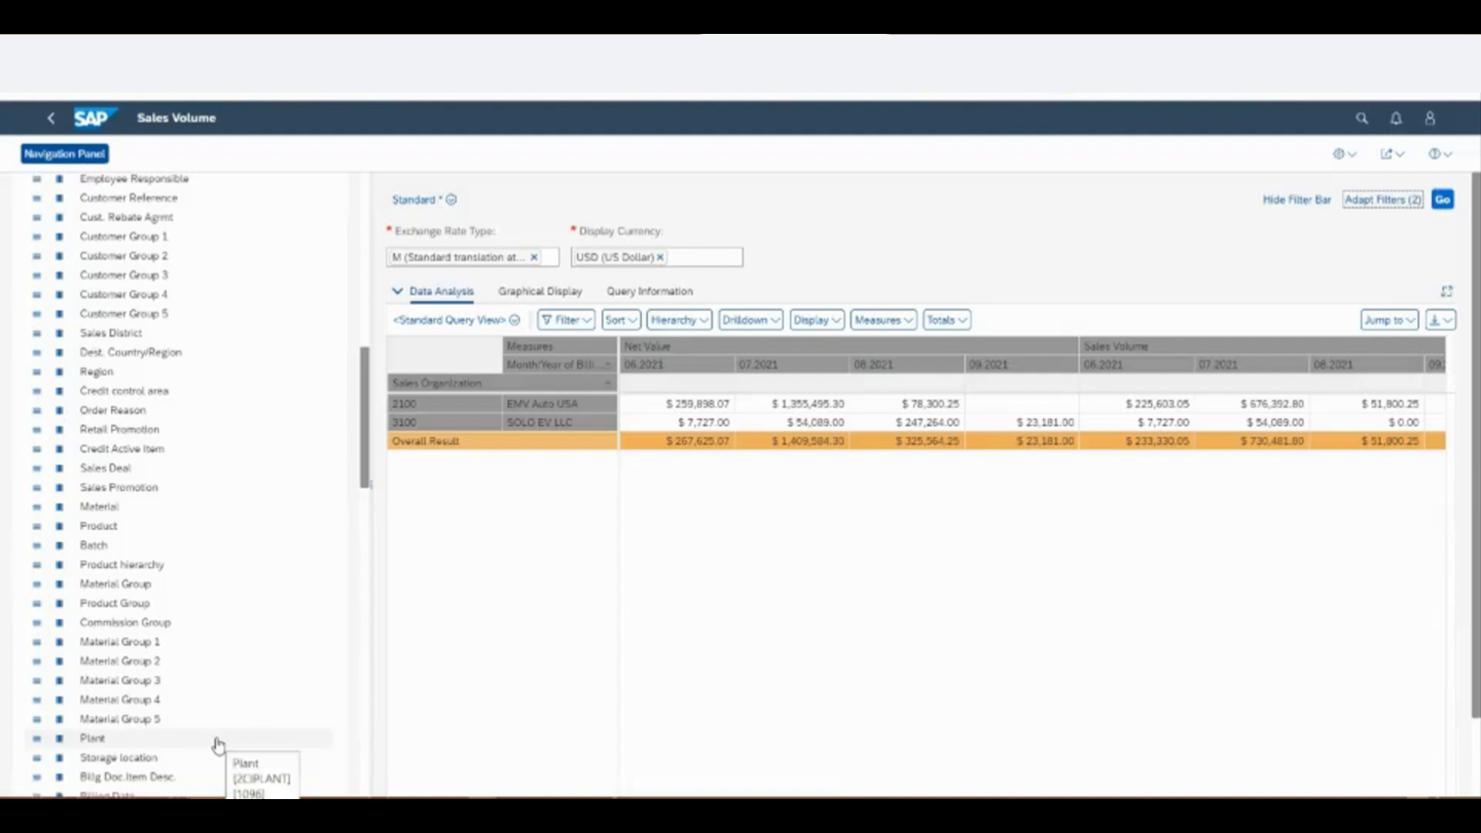
pyautogui.scroll(7, 218, 742)
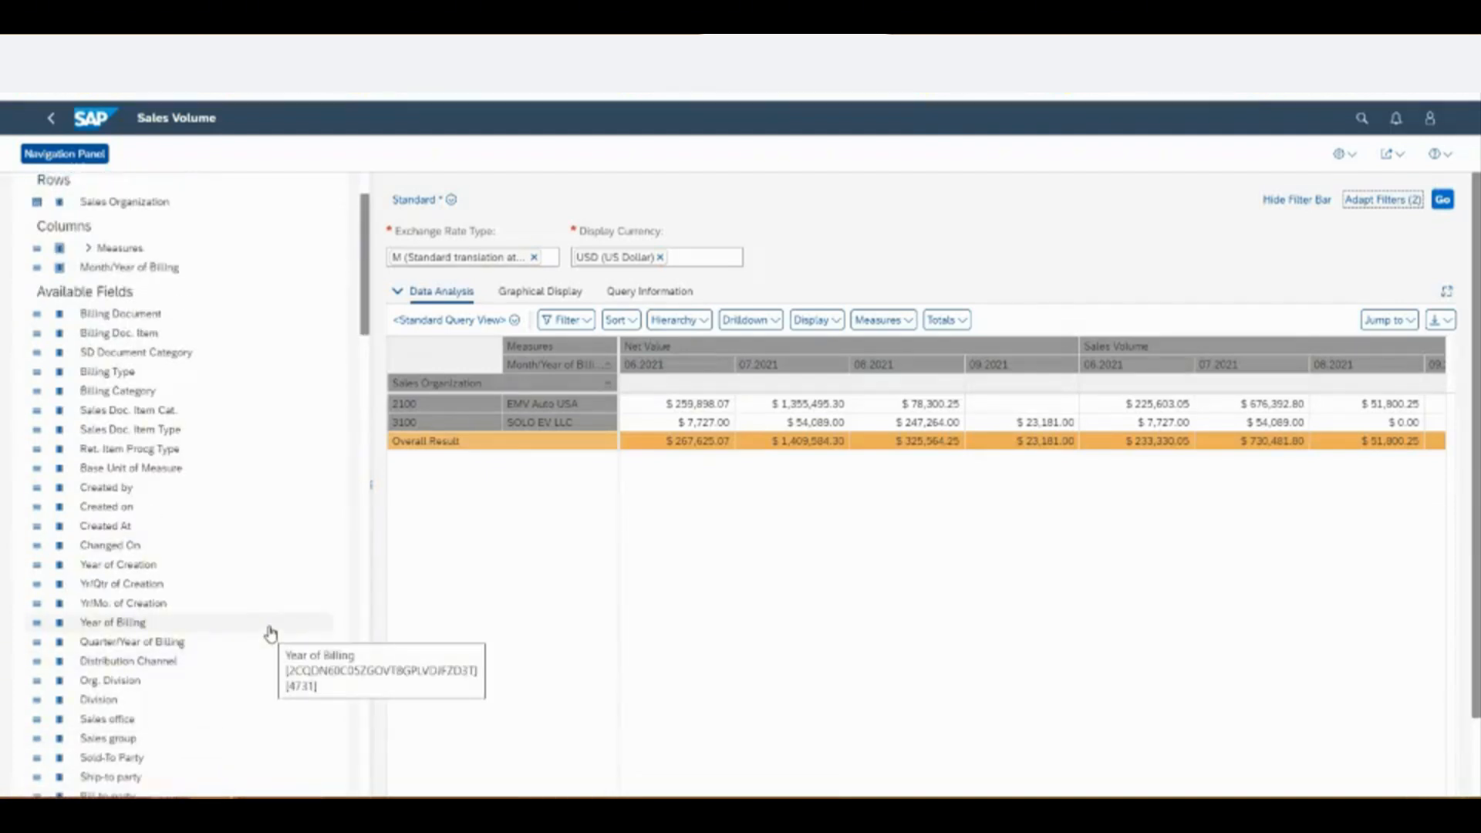
pyautogui.scroll(2, 271, 628)
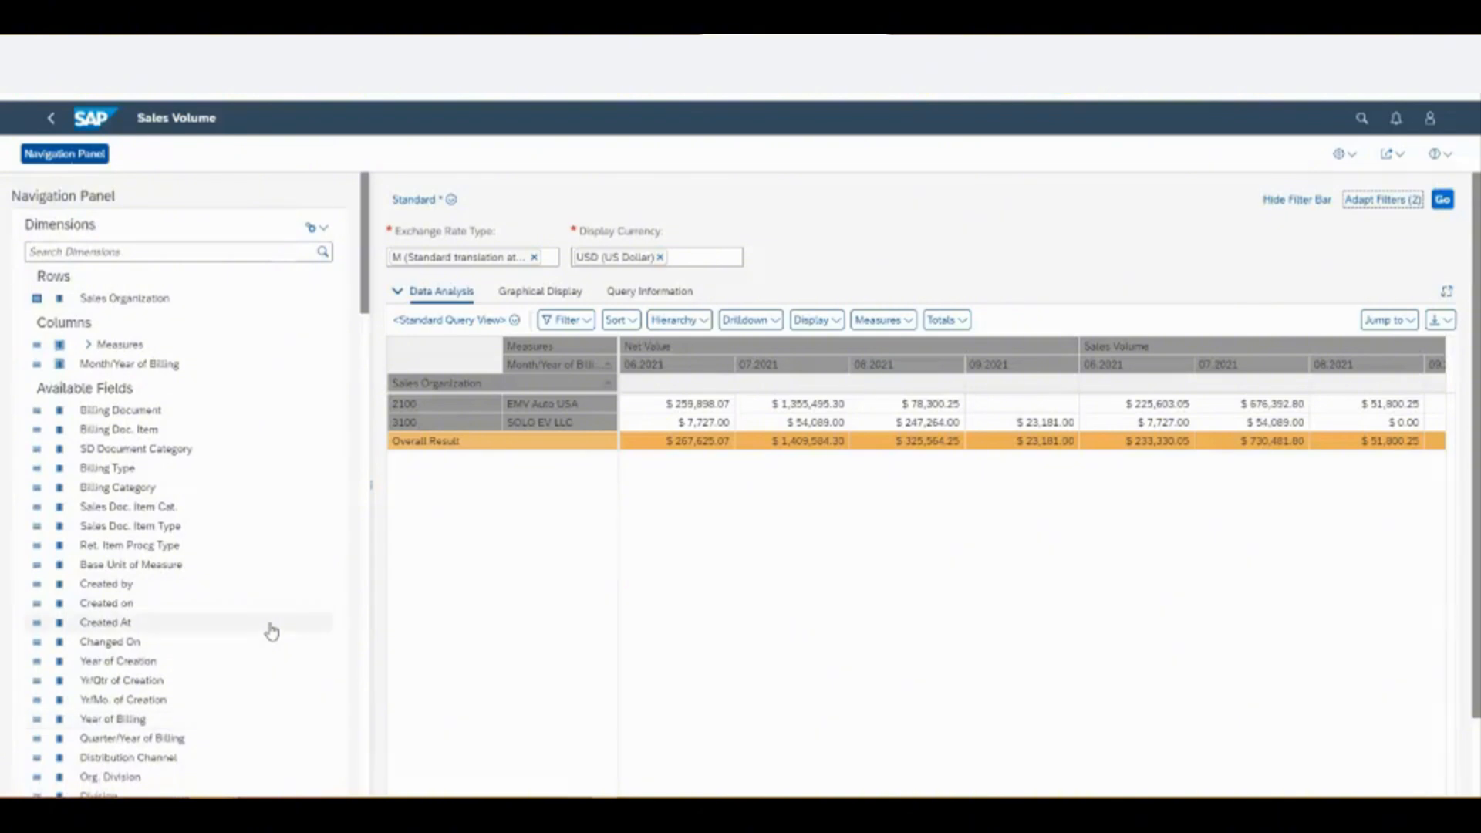
# - Remove Sales Organization from the analysis rows and add it back after searching the dimensions for "org"
pyautogui.click(45, 301)
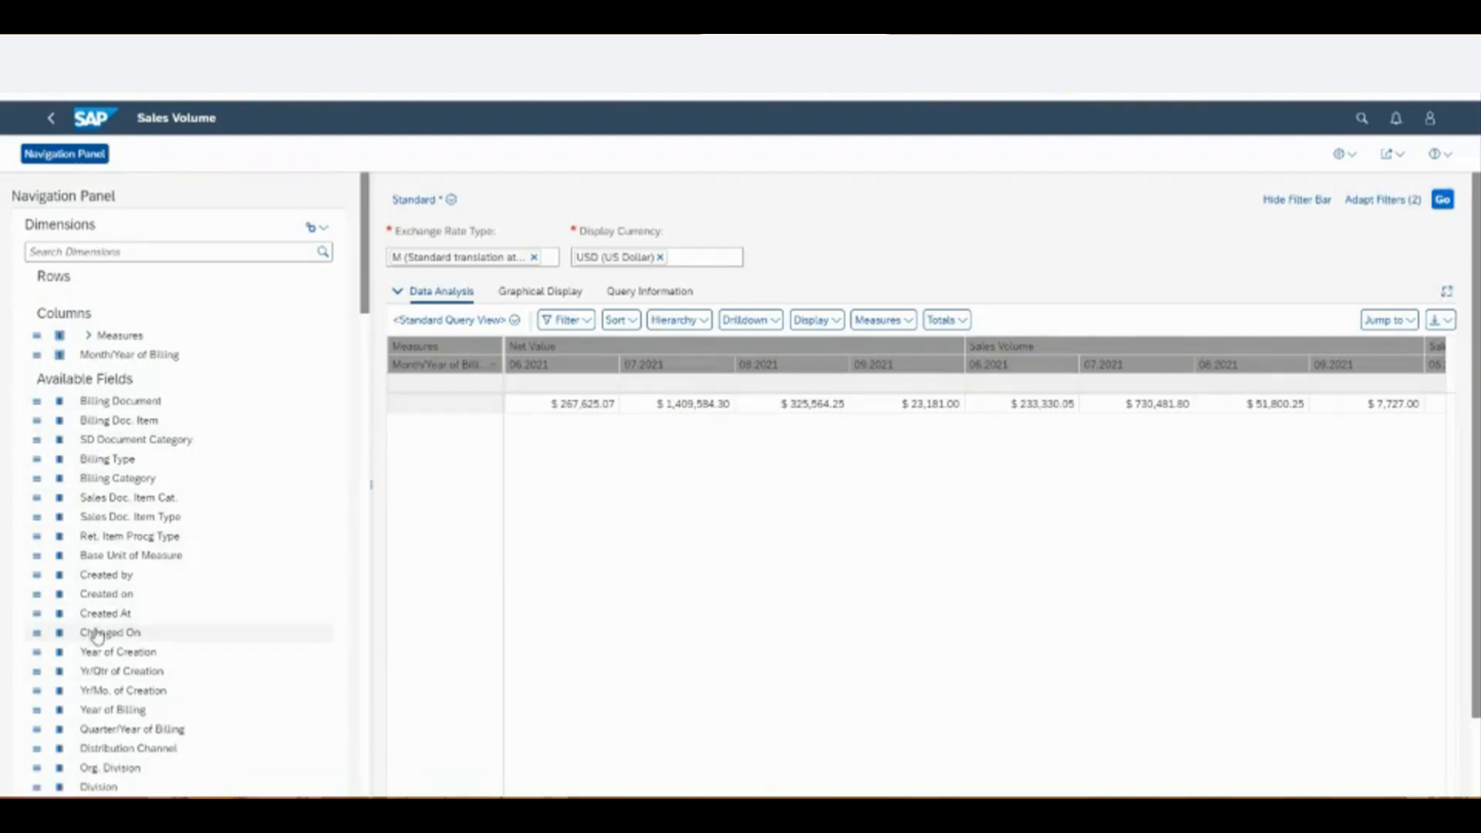
pyautogui.scroll(-2, 103, 650)
pyautogui.scroll(2, 103, 651)
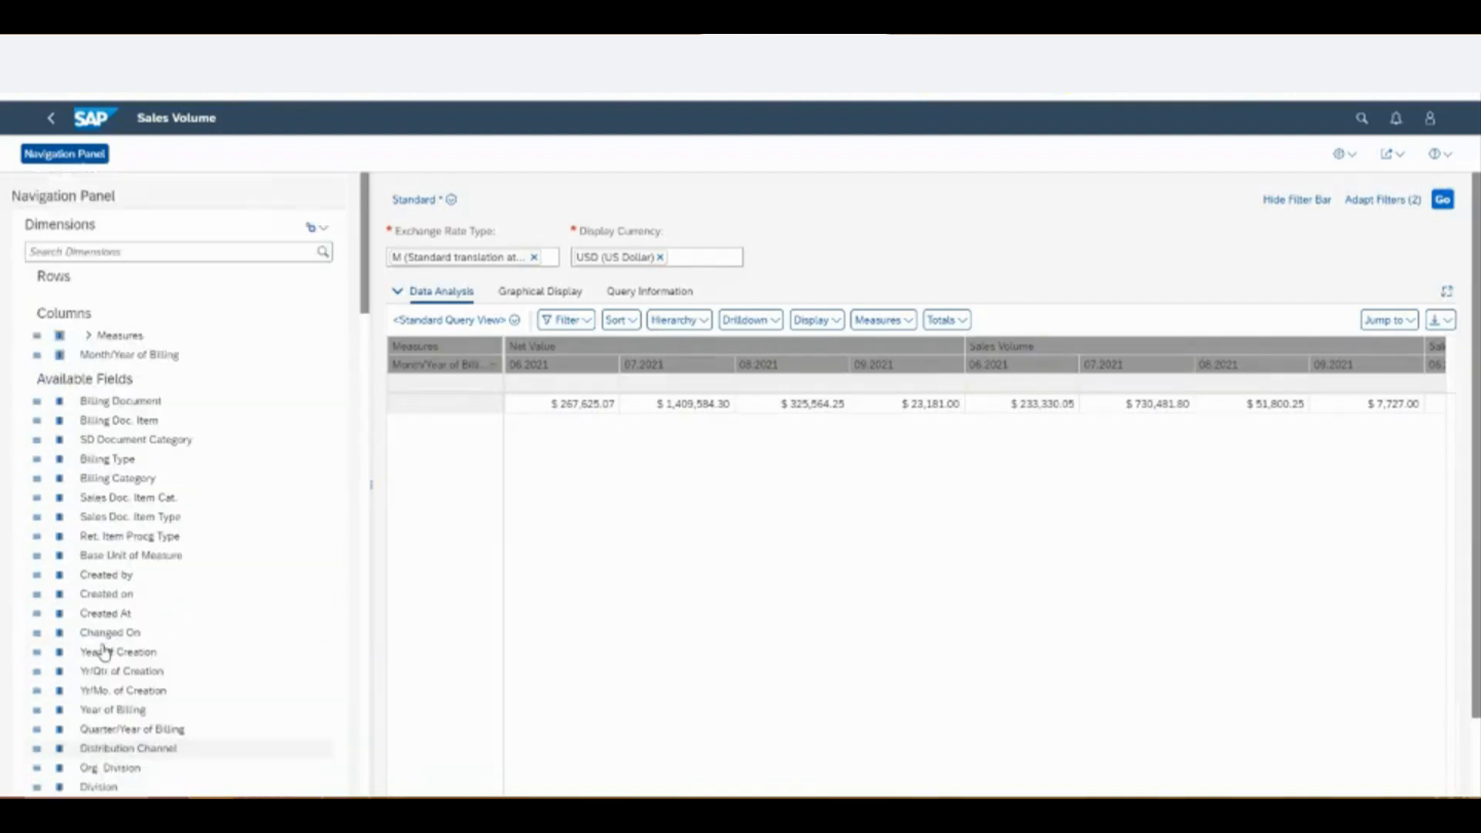
pyautogui.click(99, 248)
pyautogui.write('o')
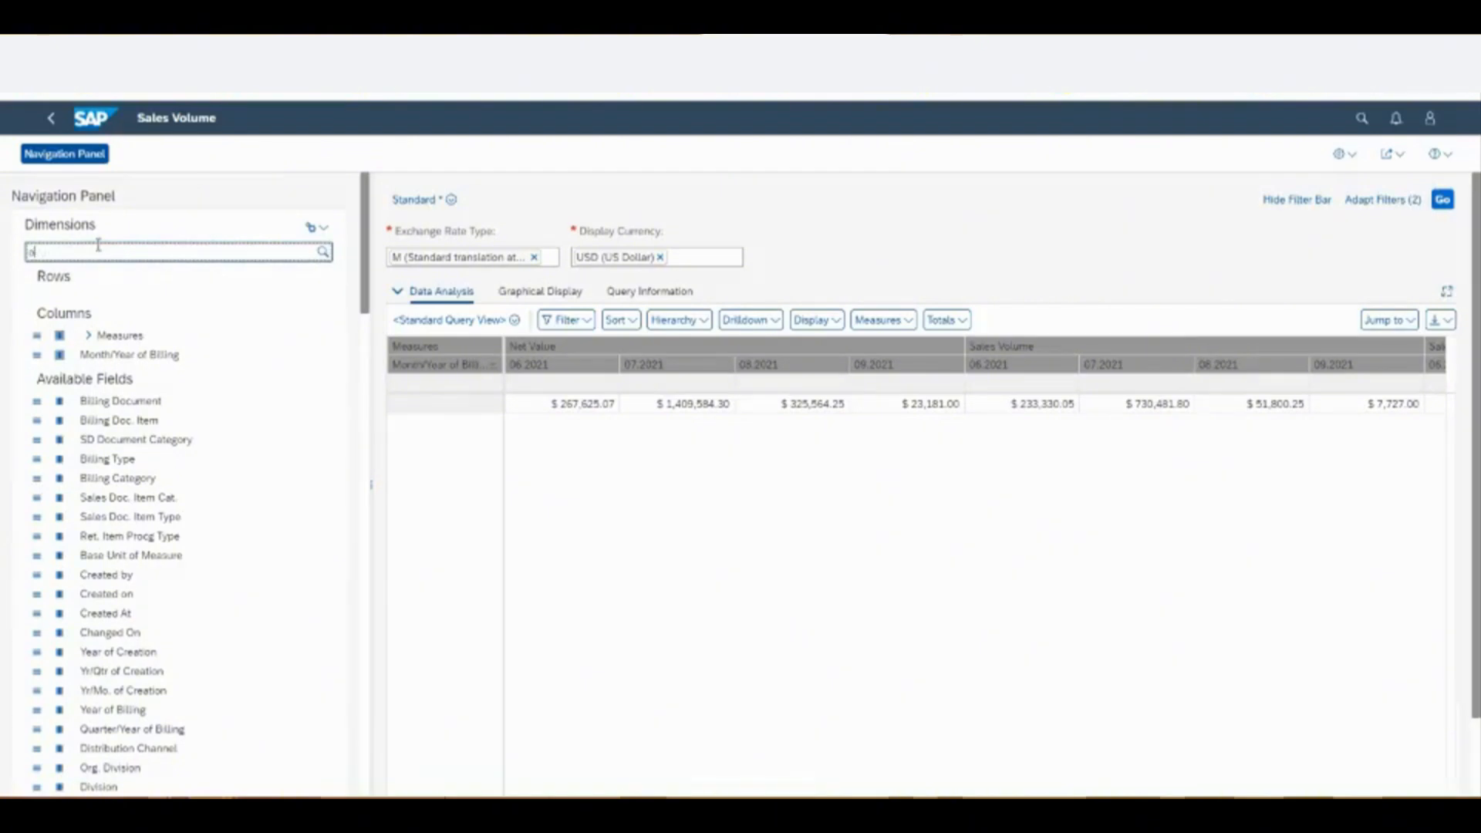
pyautogui.write('rg')
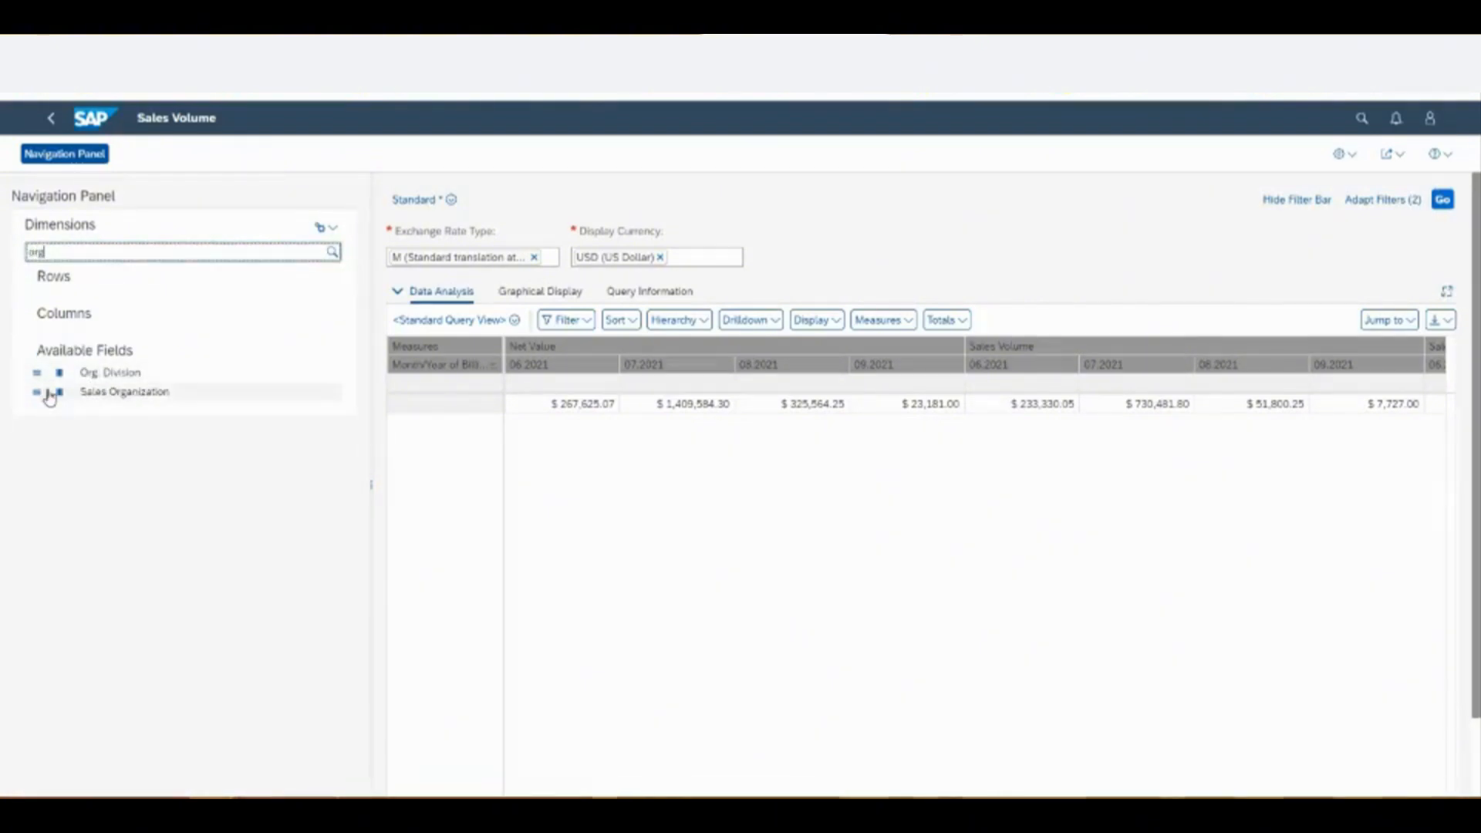
pyautogui.click(46, 394)
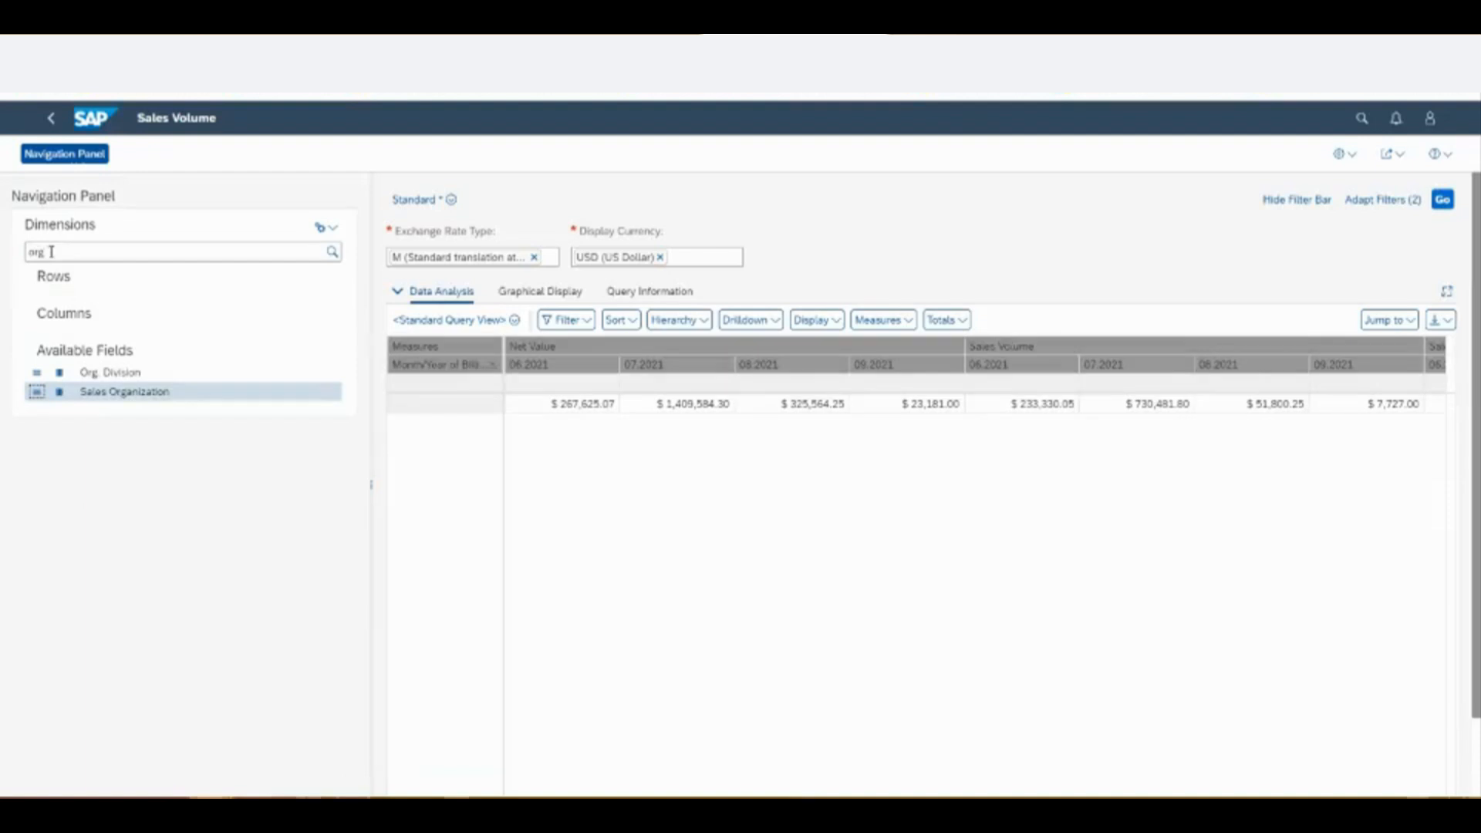
# - Search the dimensions for "distri", add Distribution Channel to the rows, and add Created by to the columns
pyautogui.moveTo(52, 251); pyautogui.dragTo(30, 252)
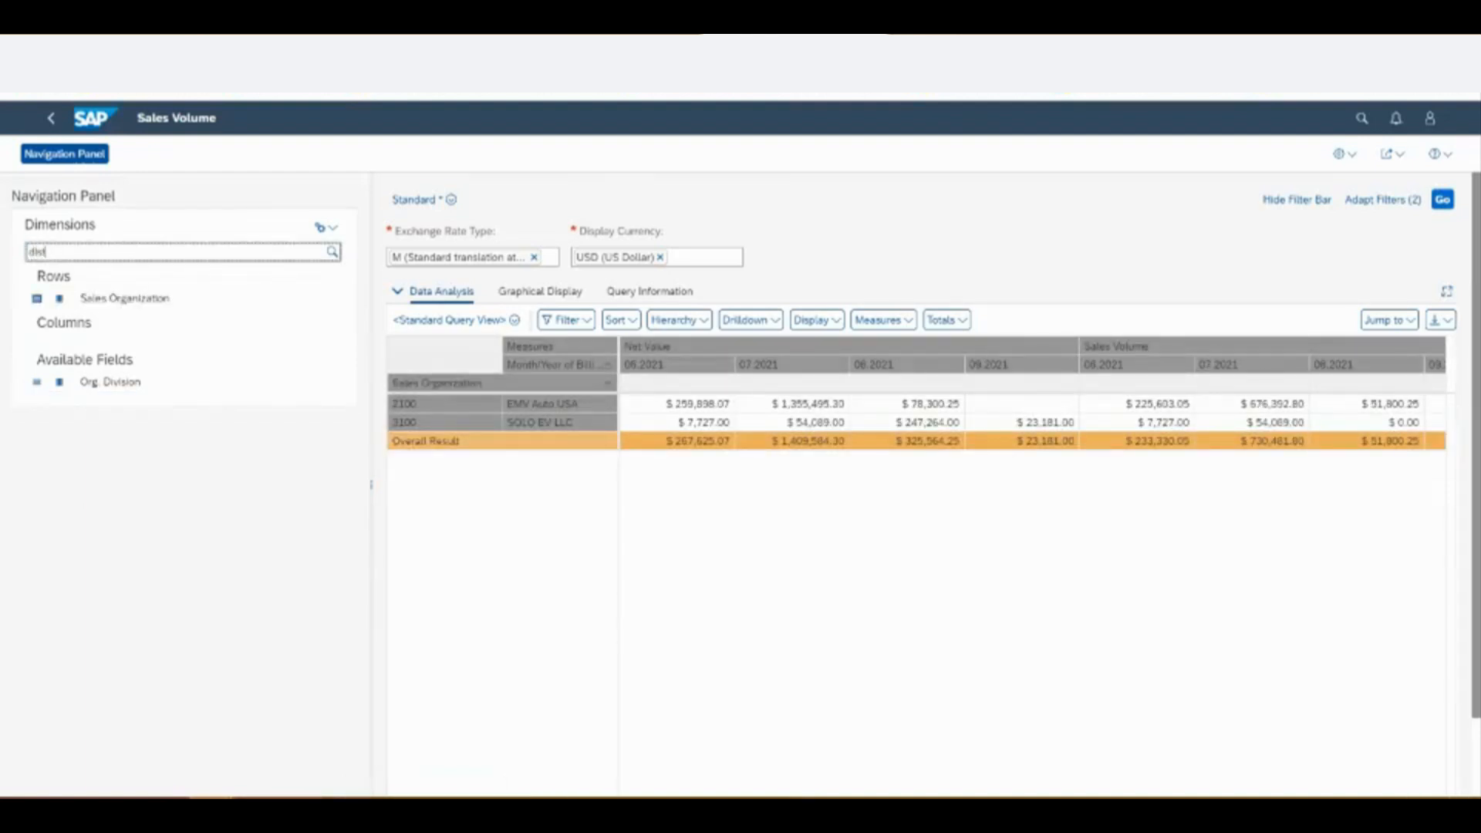
pyautogui.press('Return')
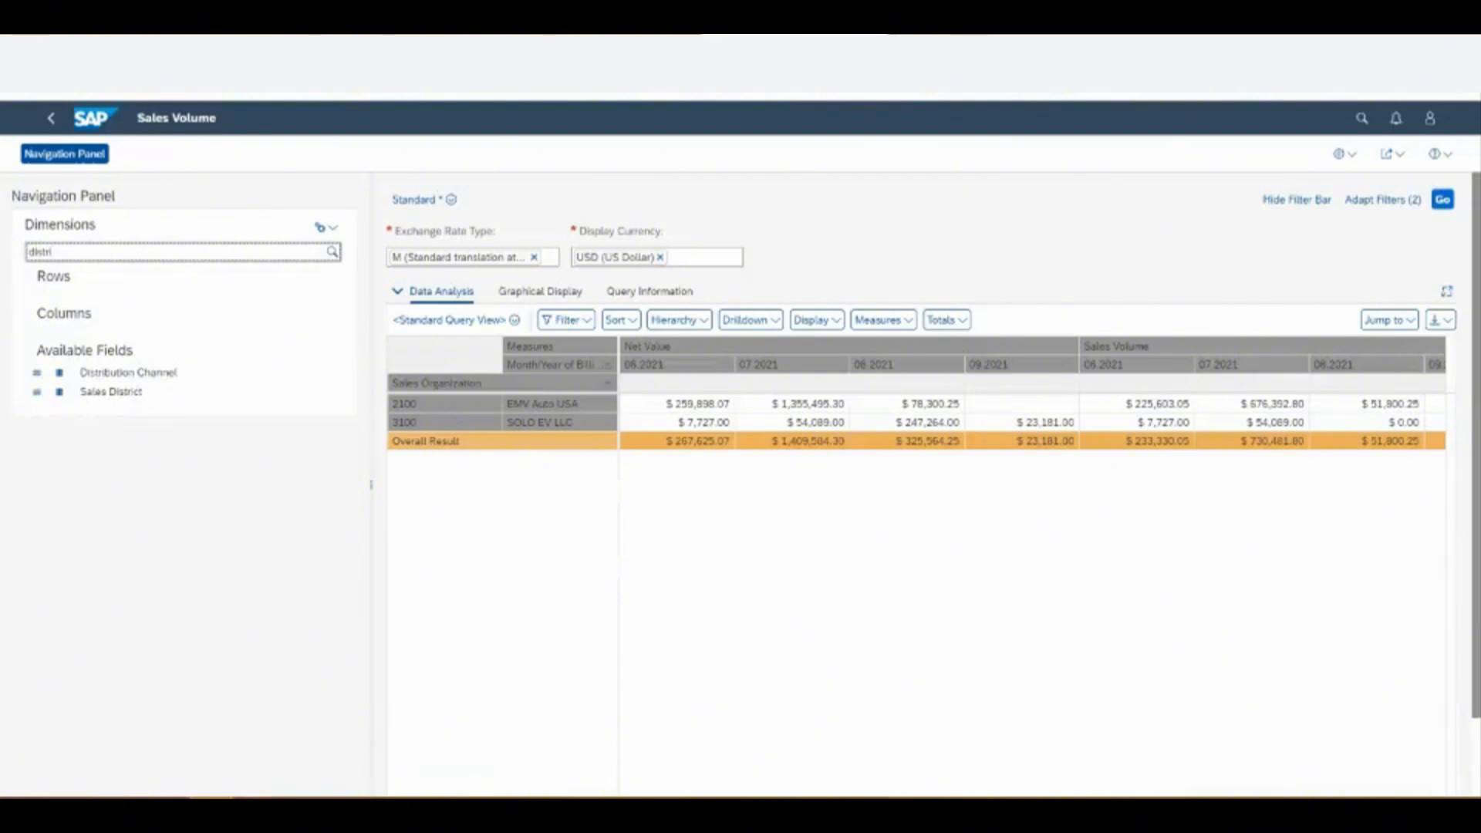
pyautogui.click(37, 373)
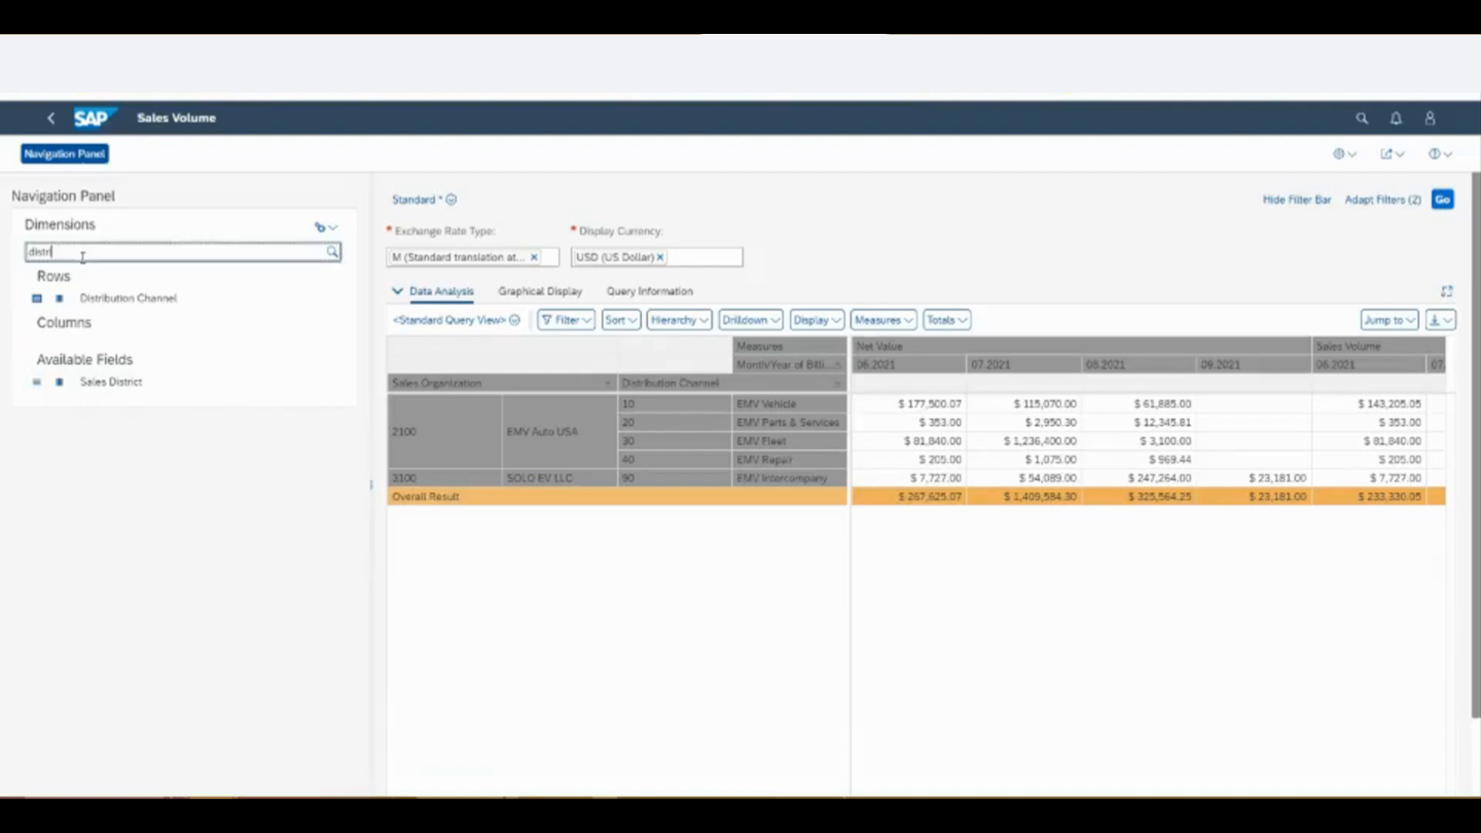
pyautogui.moveTo(82, 256); pyautogui.dragTo(28, 253)
pyautogui.press('BackSpace')
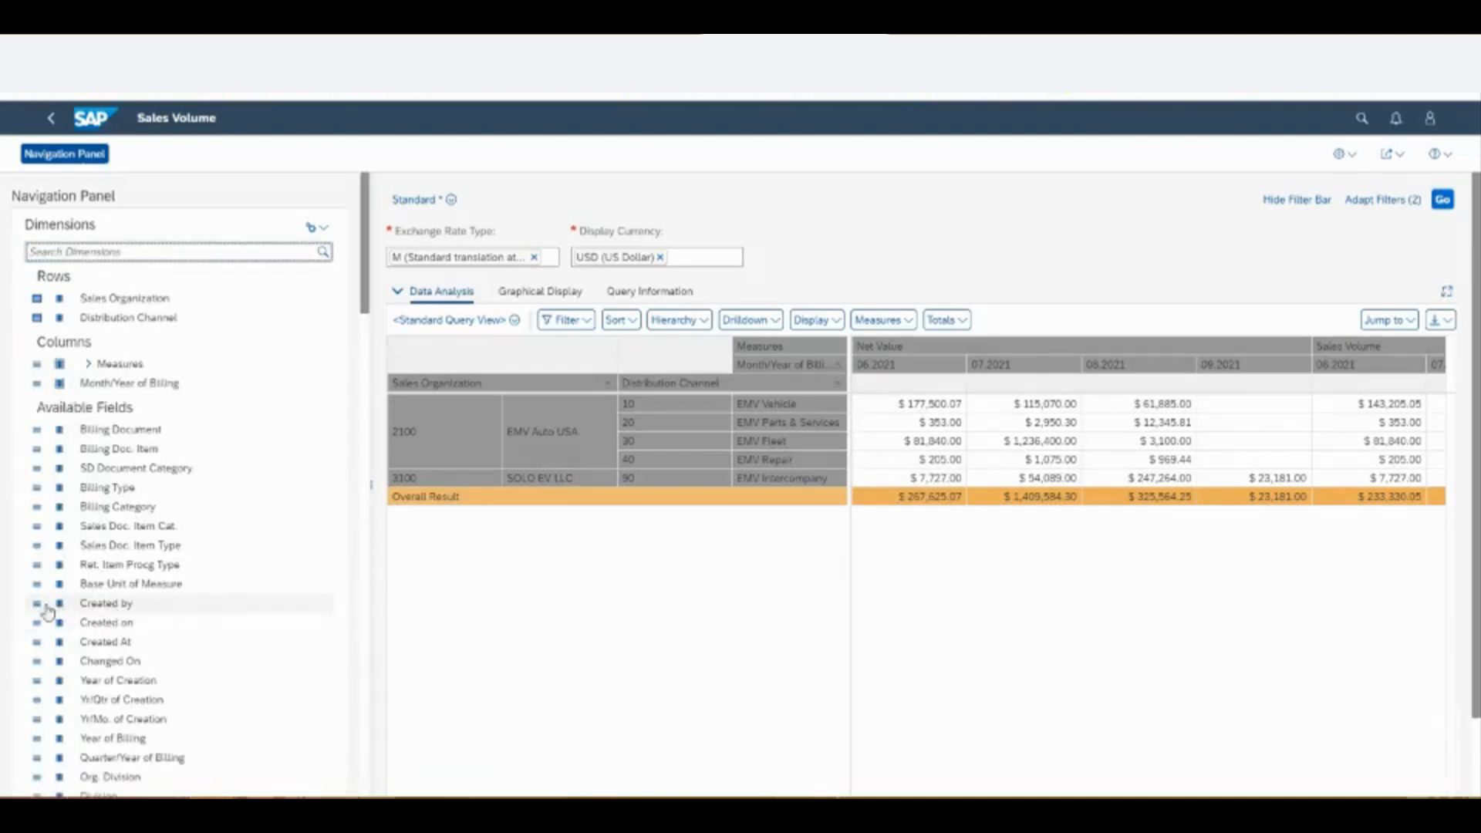
pyautogui.click(68, 612)
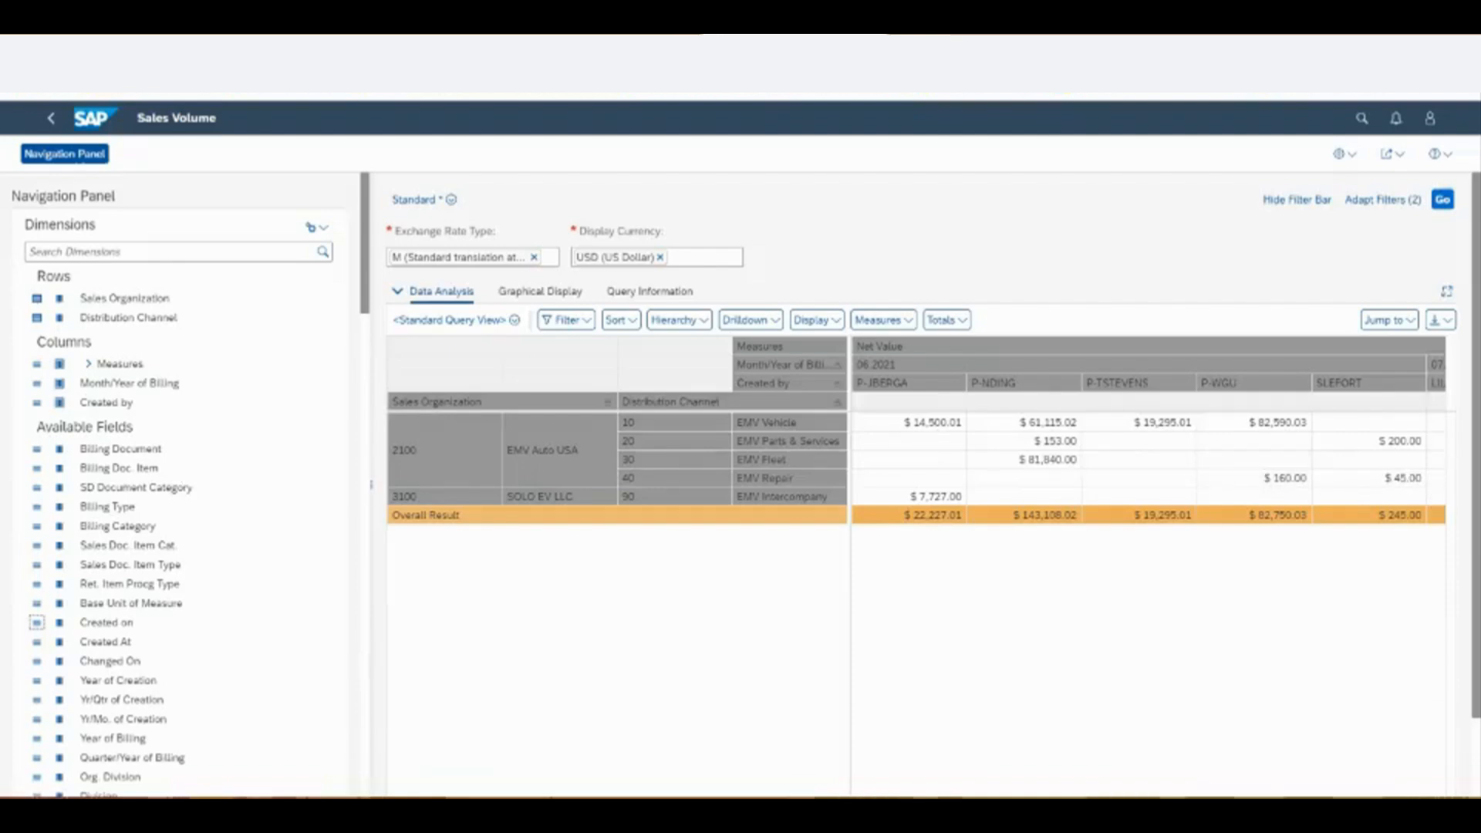
# - Add Profit Center to the rows of the Sales Volume analysis and look at the profit center column
pyautogui.scroll(-2, 139, 540)
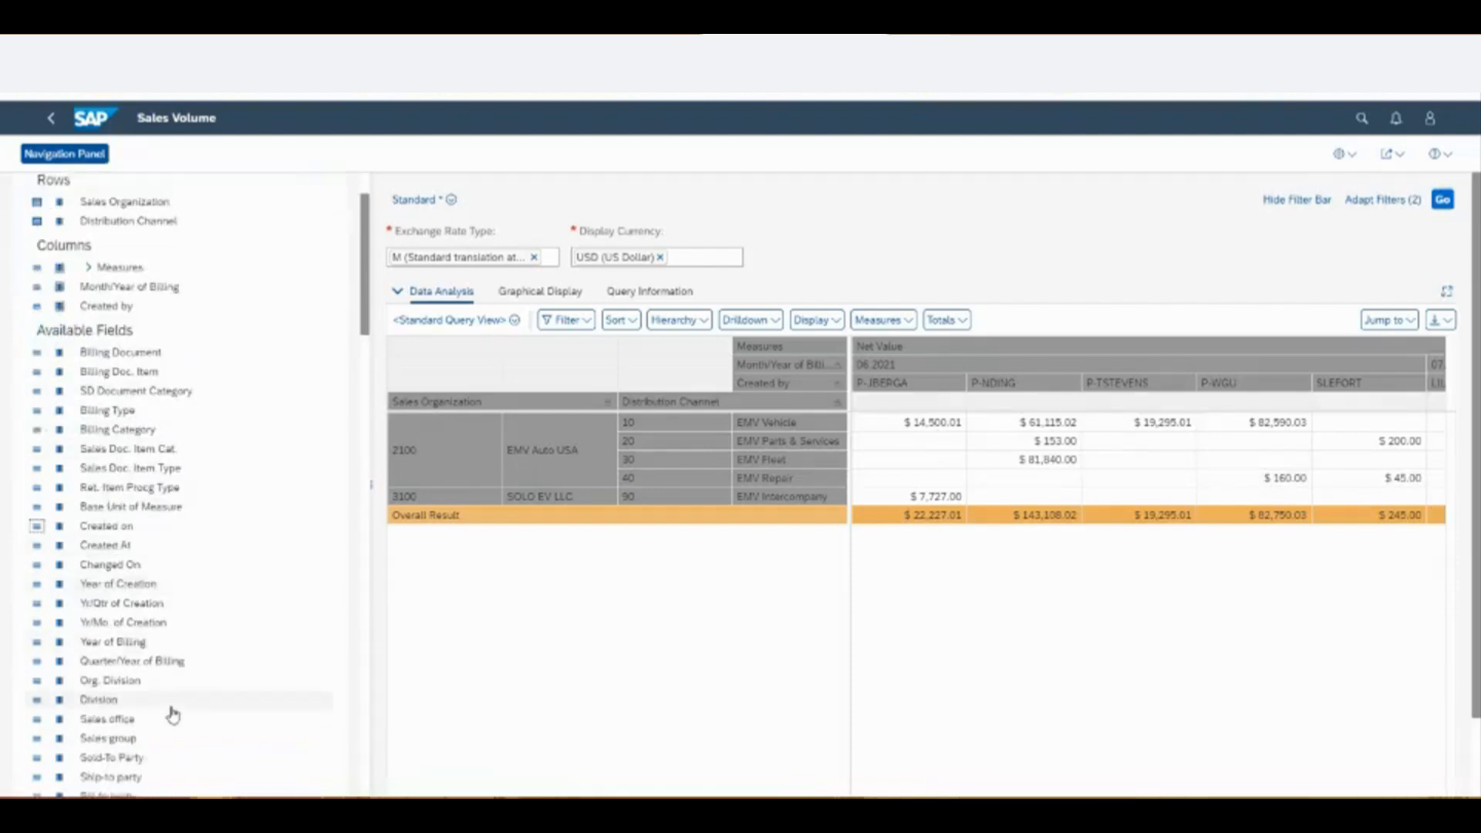
pyautogui.scroll(-10, 172, 709)
pyautogui.scroll(-1, 173, 718)
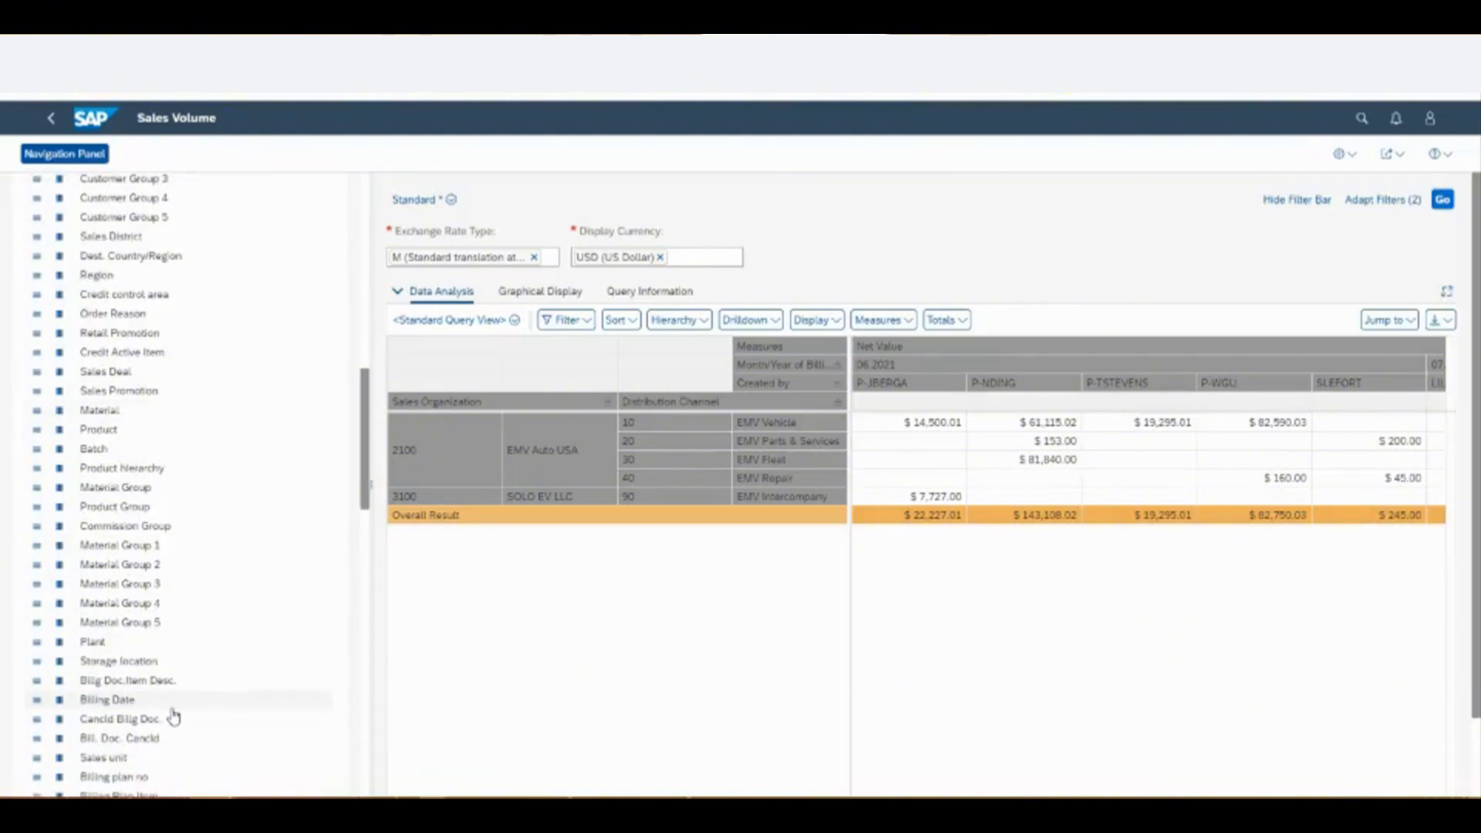
pyautogui.scroll(-5, 172, 717)
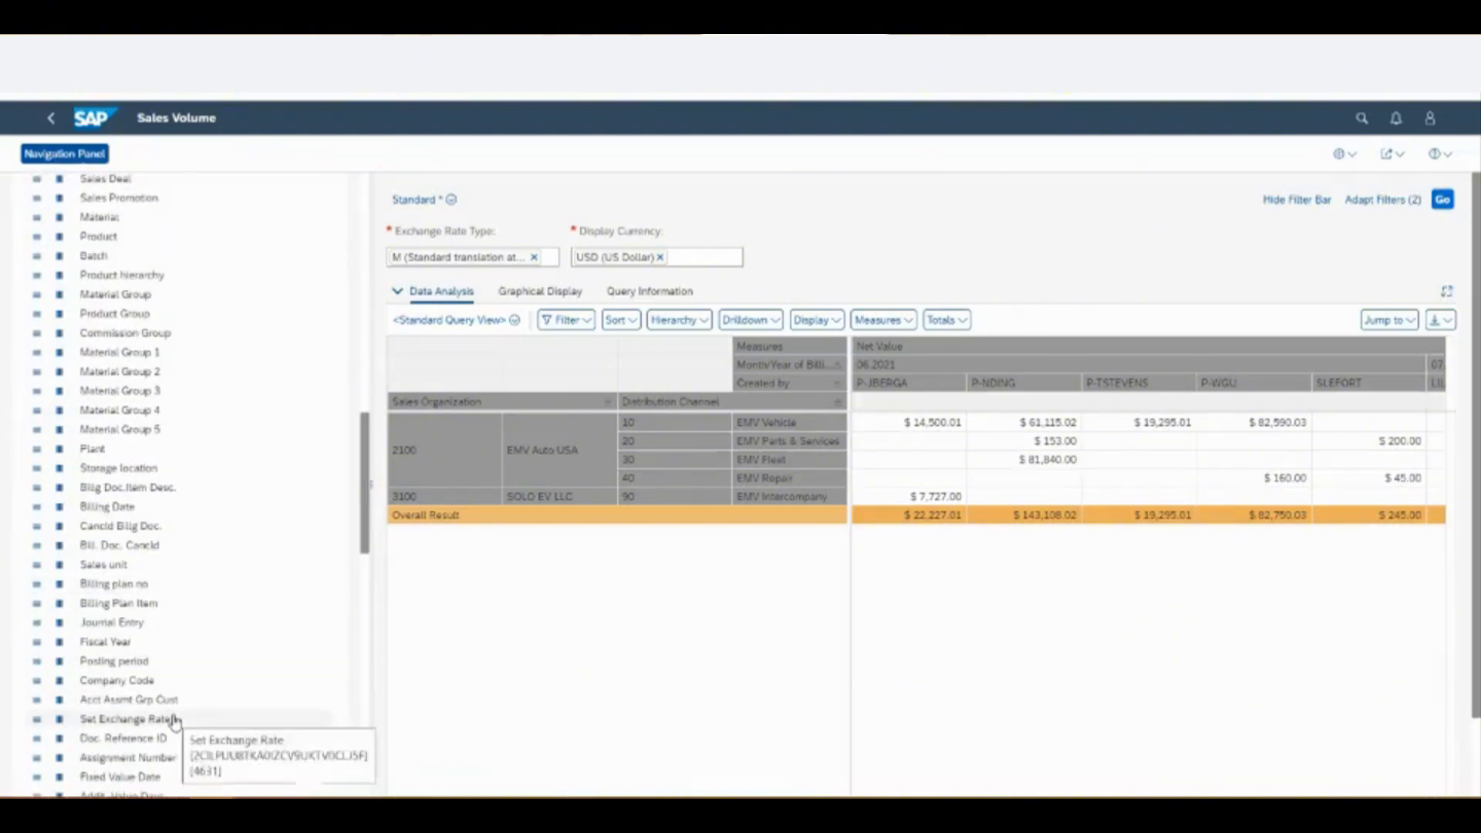
pyautogui.scroll(-5, 173, 721)
pyautogui.scroll(-3, 170, 714)
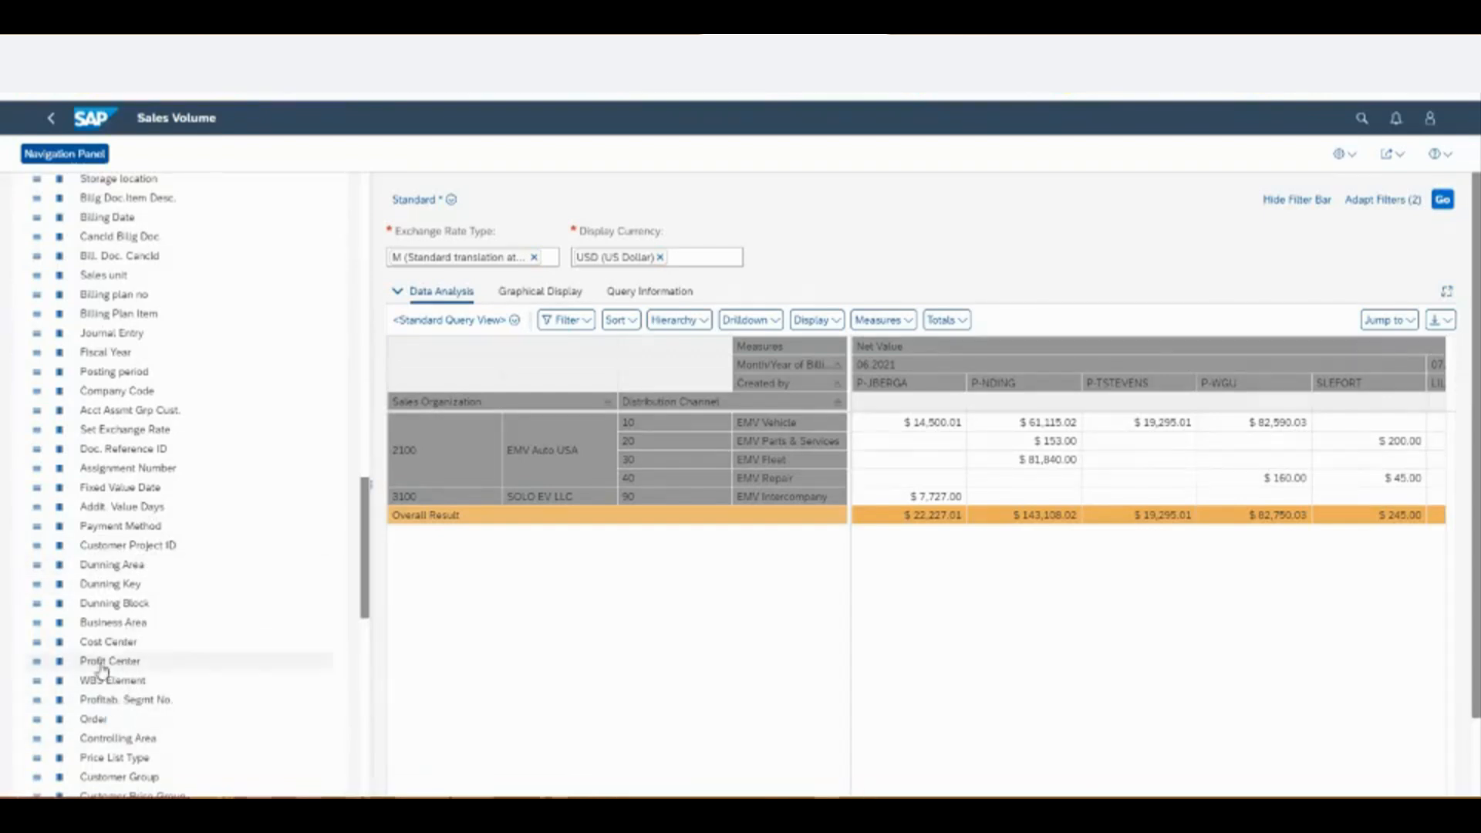
pyautogui.click(36, 661)
pyautogui.scroll(-3, 39, 660)
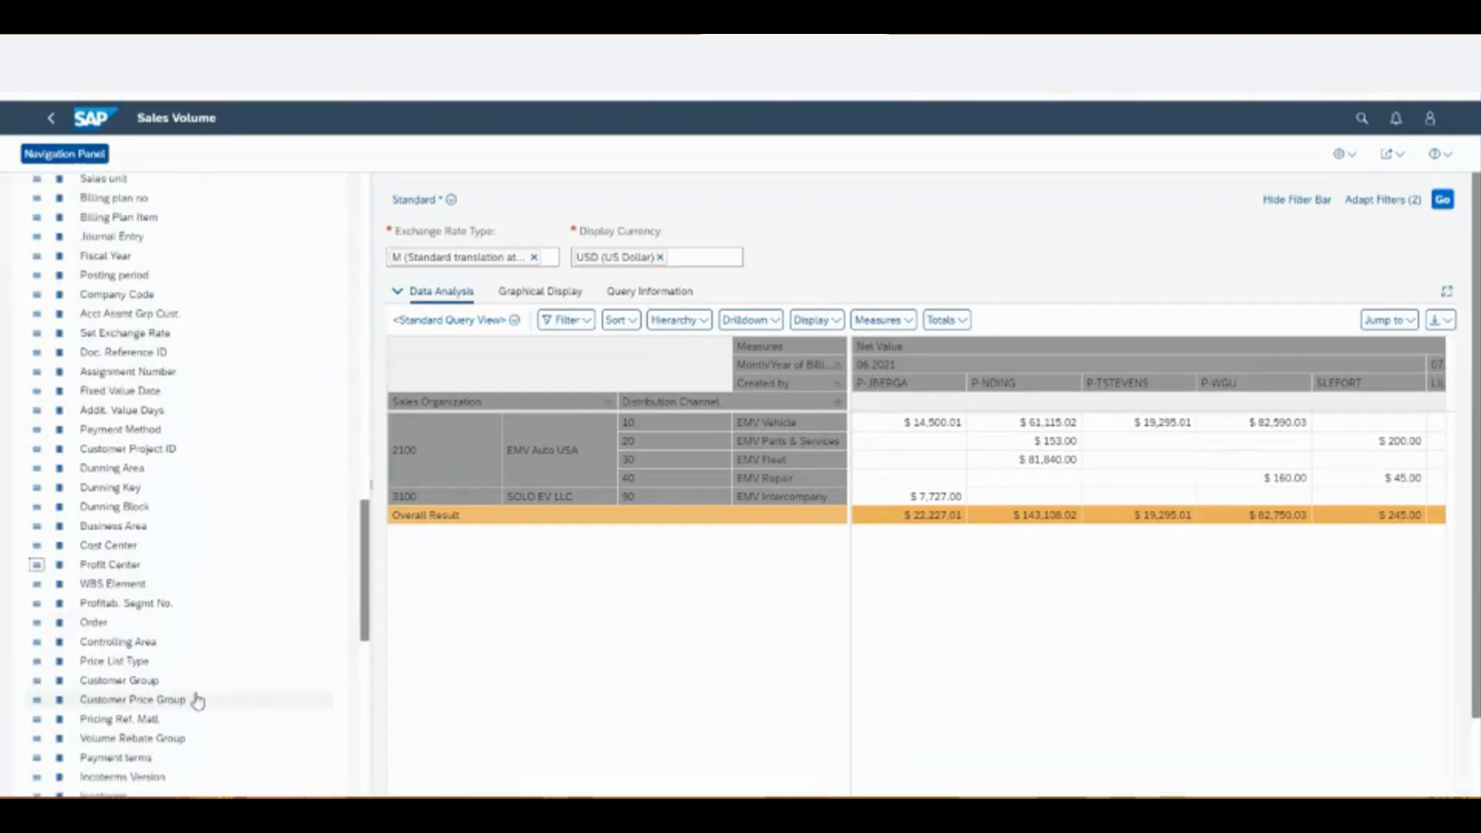
pyautogui.click(36, 571)
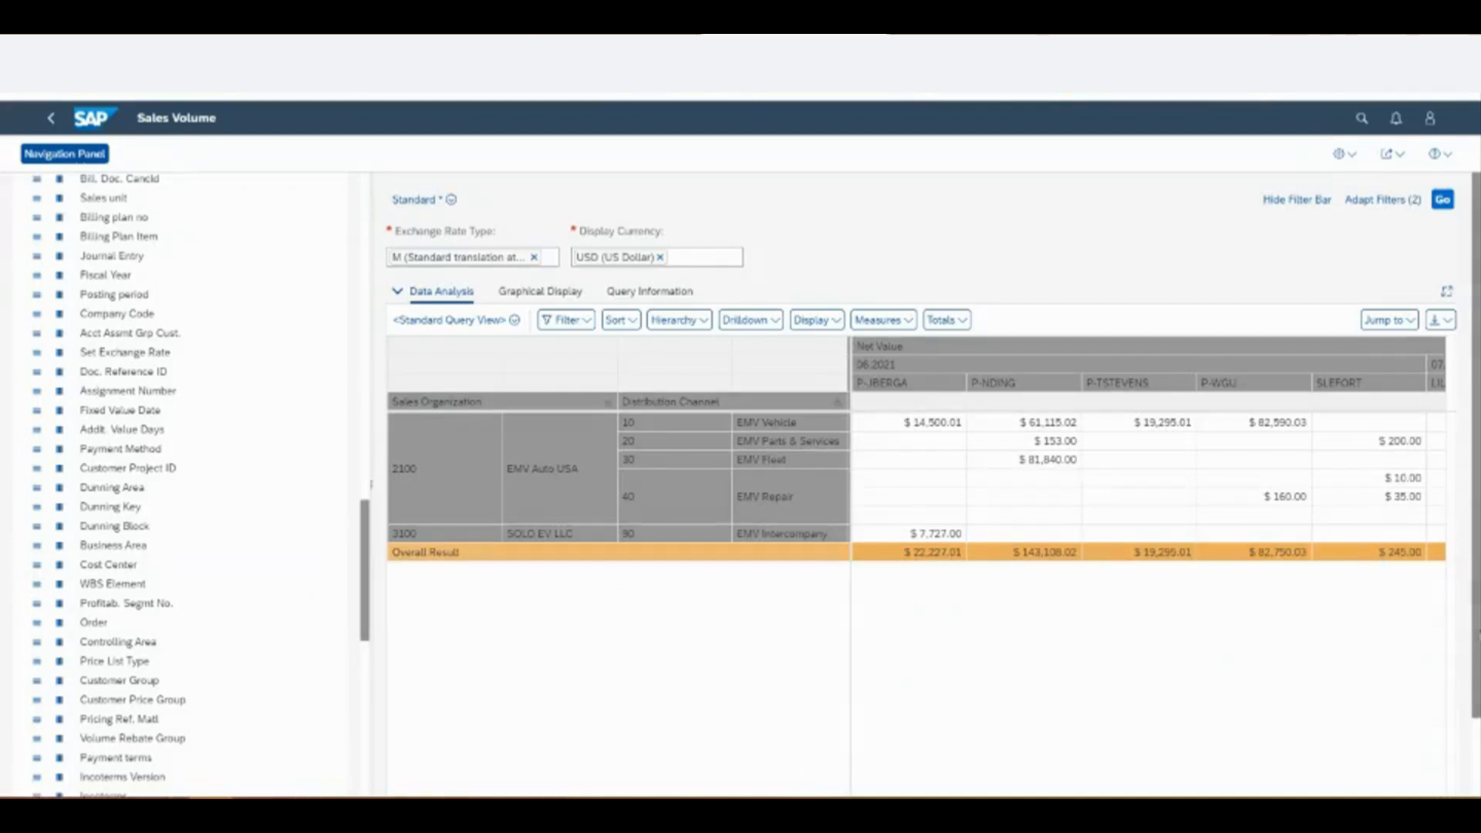
pyautogui.scroll(-2, 1475, 631)
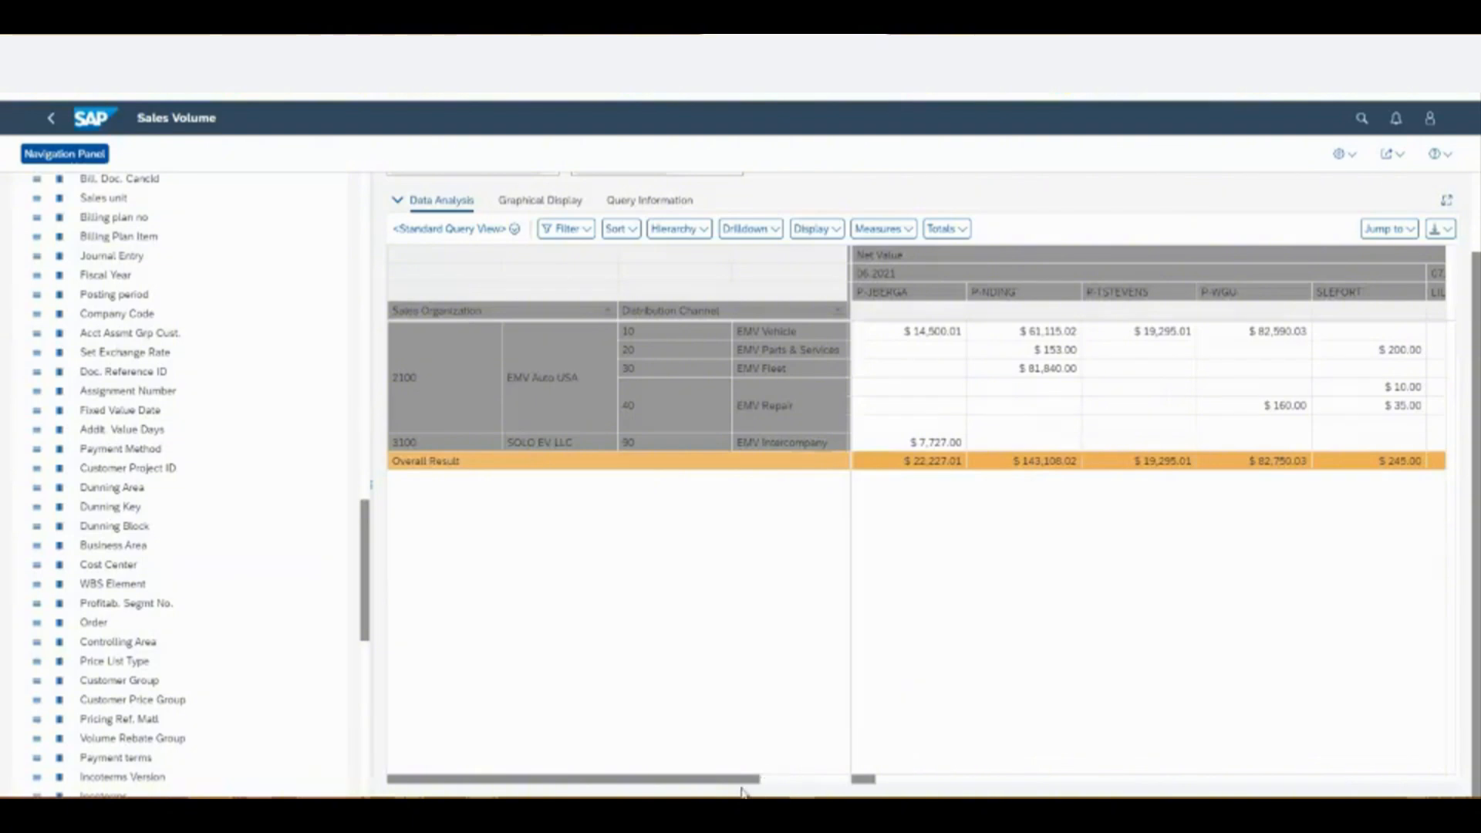
pyautogui.click(775, 786)
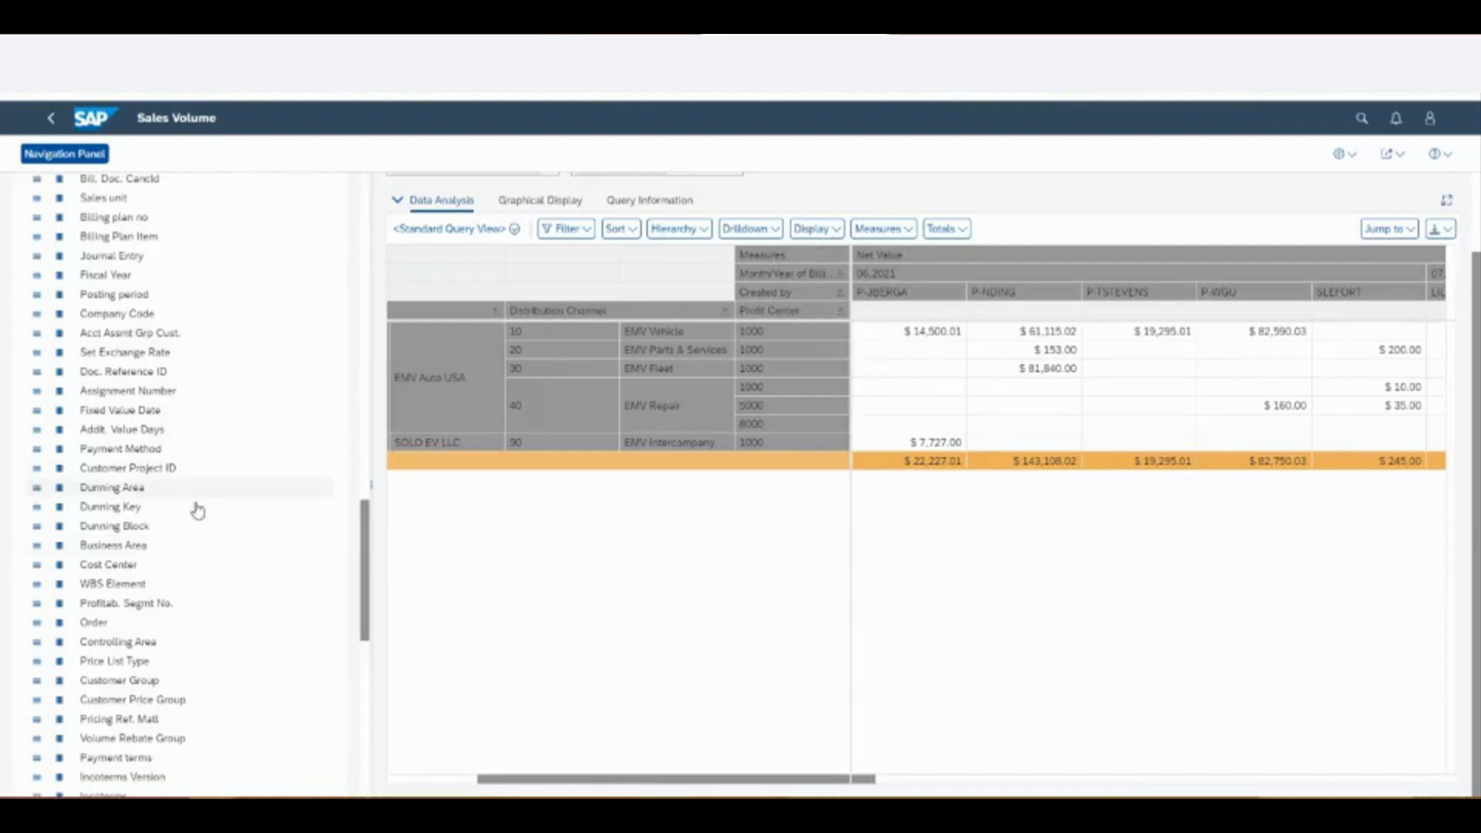
# - Leave the Sales Volume analysis without saving and go back from the app search results
pyautogui.click(51, 124)
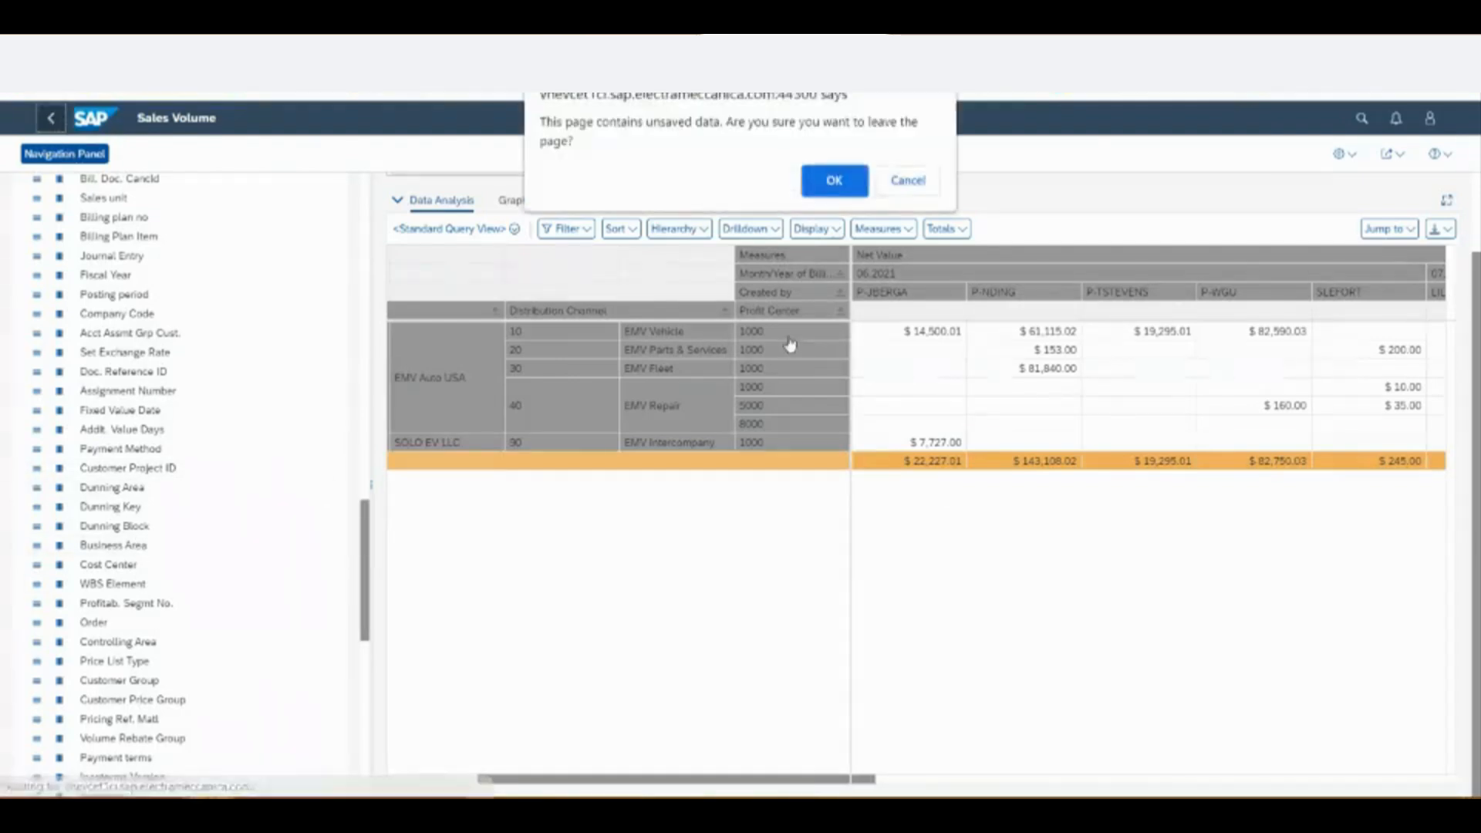
pyautogui.click(834, 182)
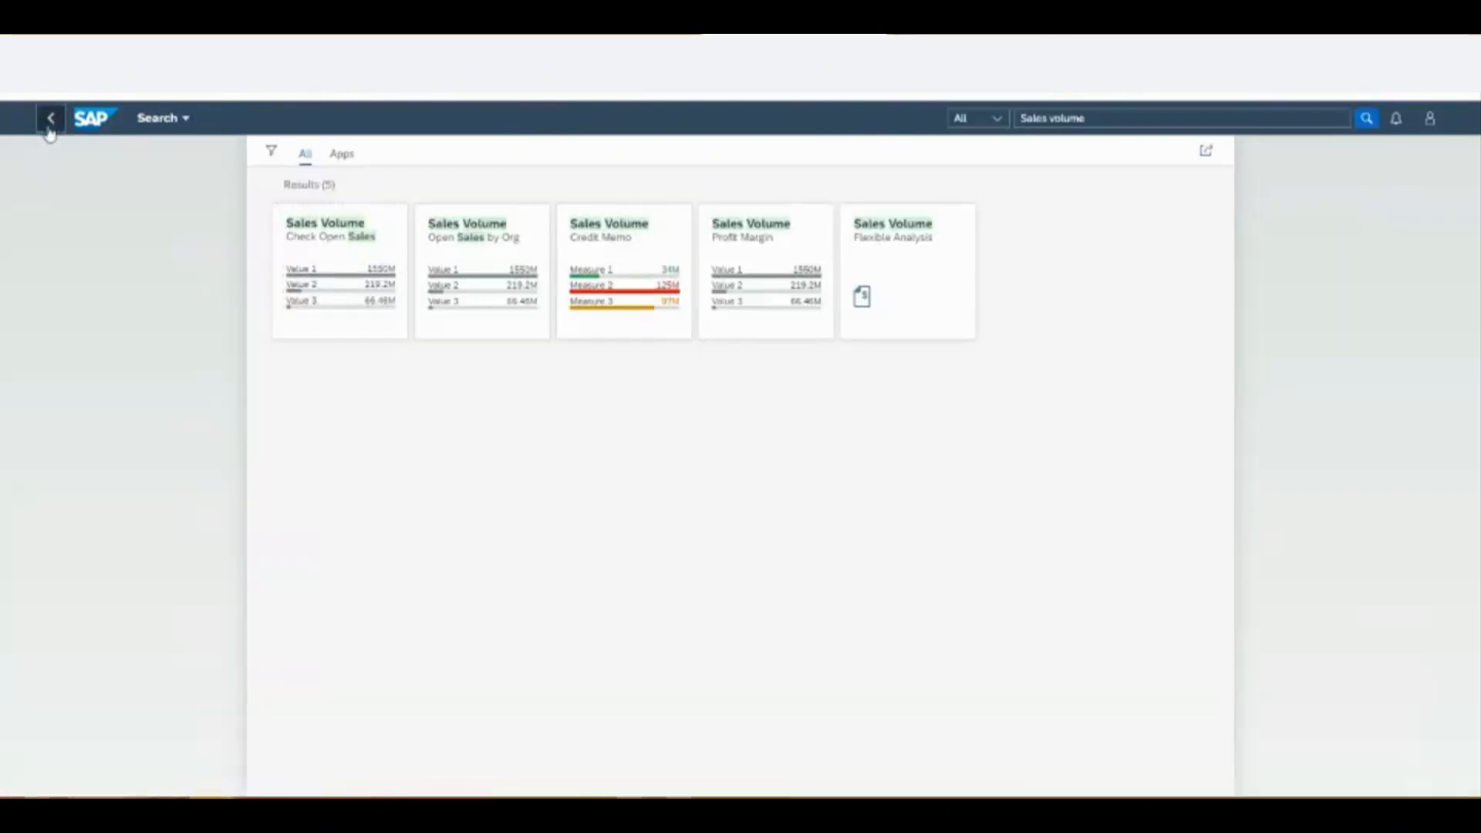
pyautogui.click(51, 120)
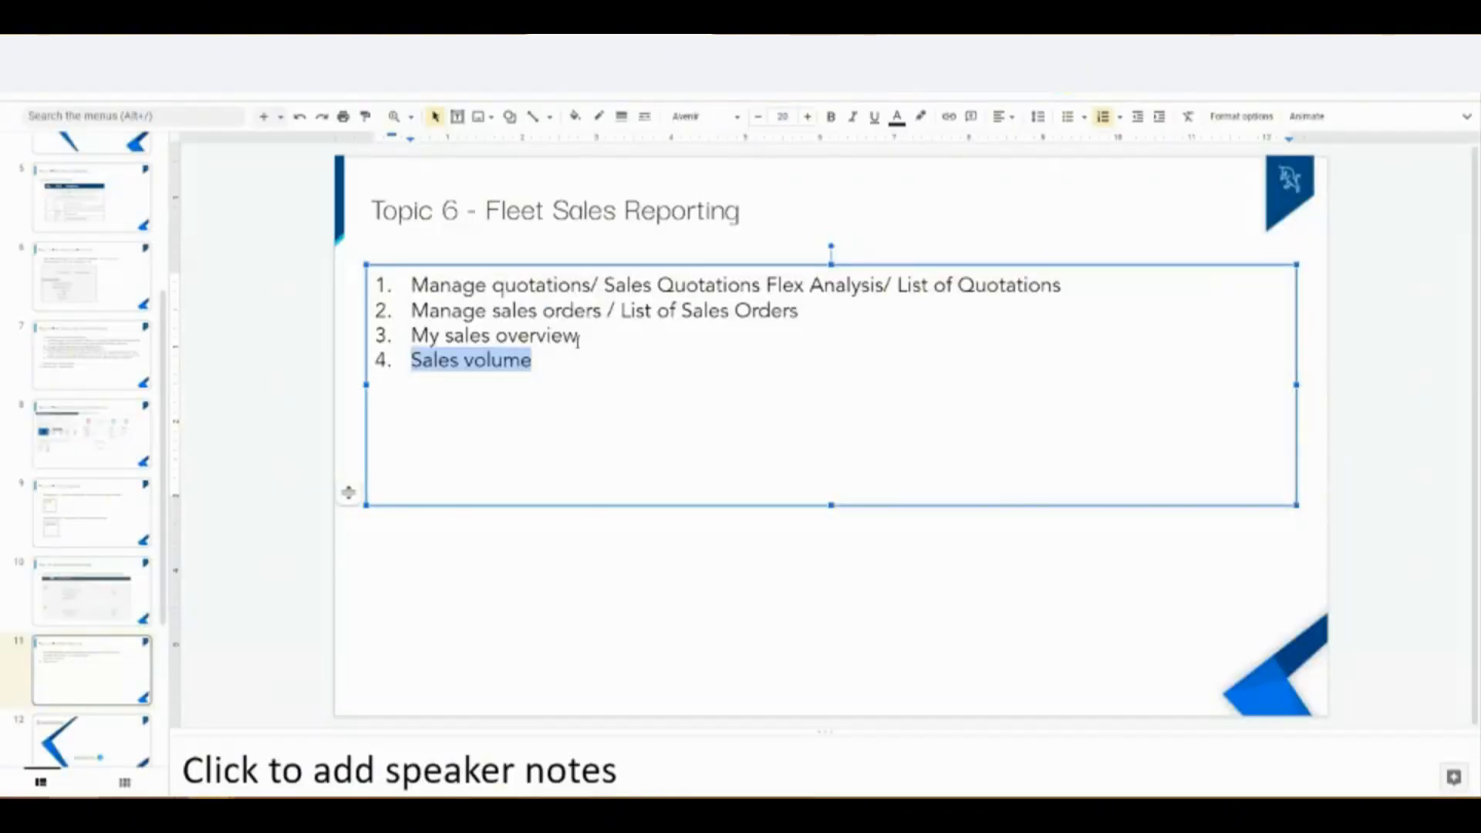
# - Copy "My sales overview" from the slide, search for it in SAP while discarding the unsaved page, and open the My Sales Overview app
pyautogui.moveTo(583, 336); pyautogui.dragTo(413, 336)
pyautogui.hotkey('ctrl', 'c')
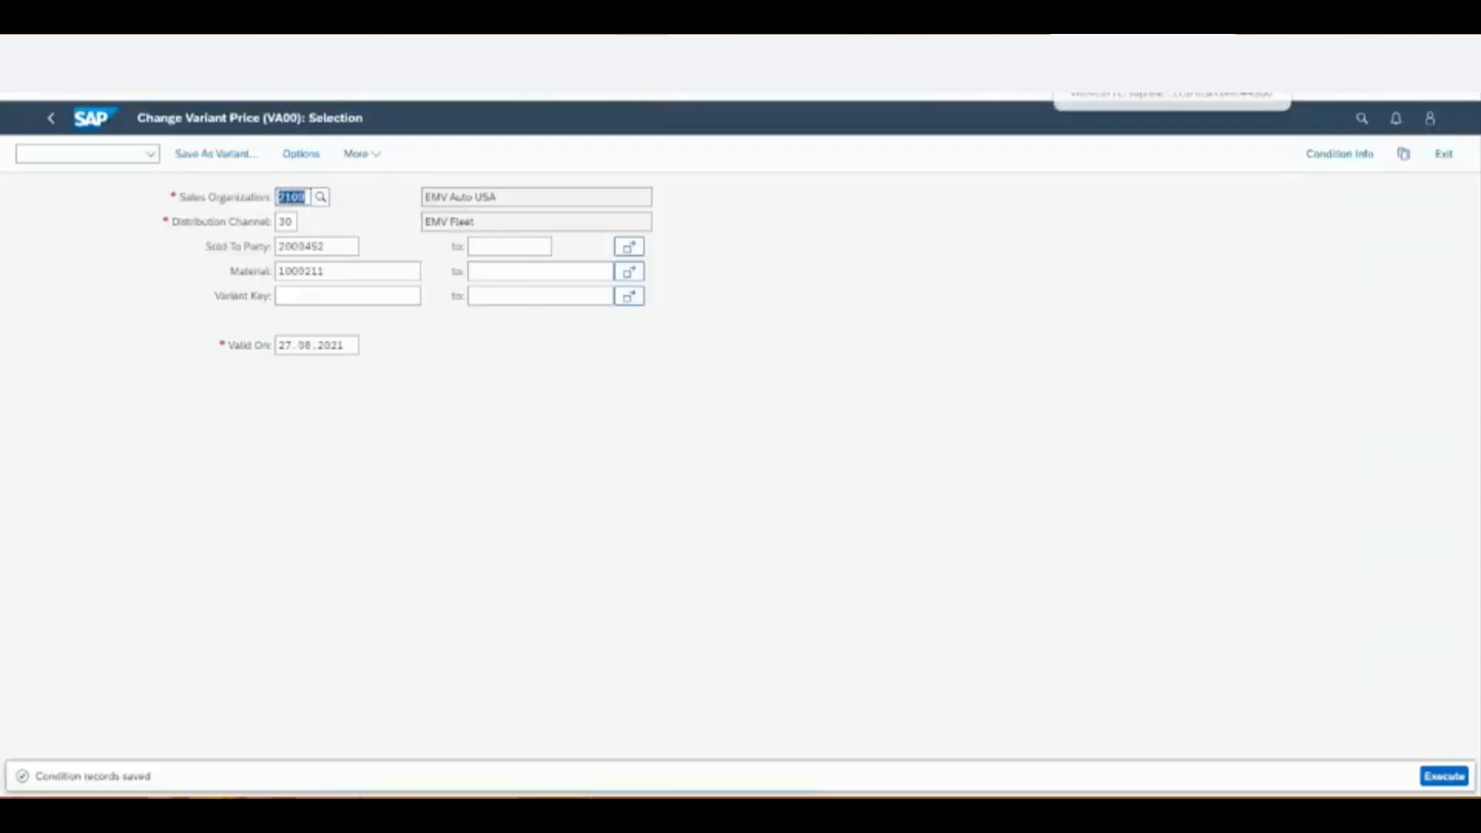
pyautogui.click(1362, 118)
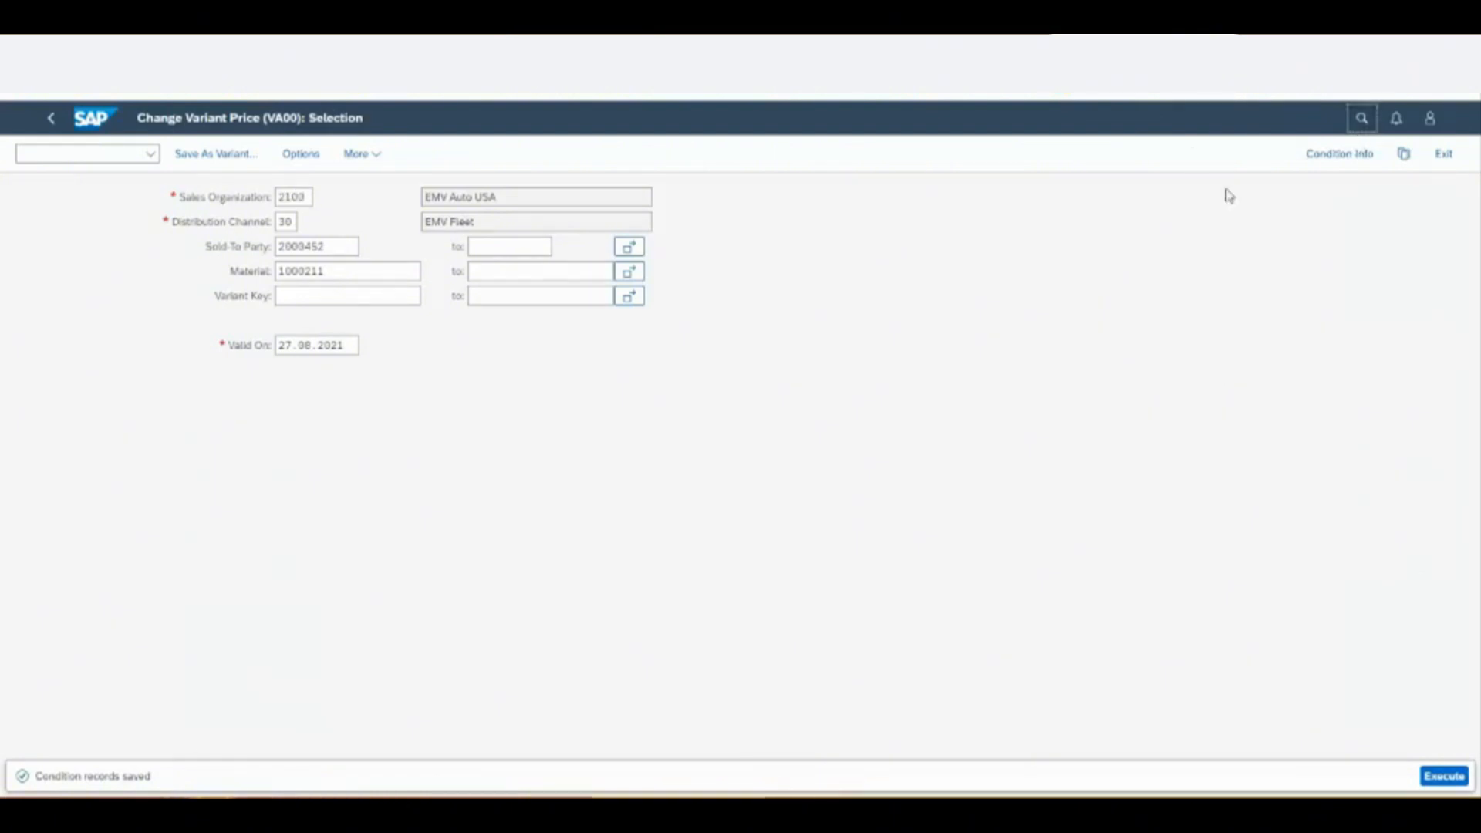
pyautogui.hotkey('ctrl', 'v')
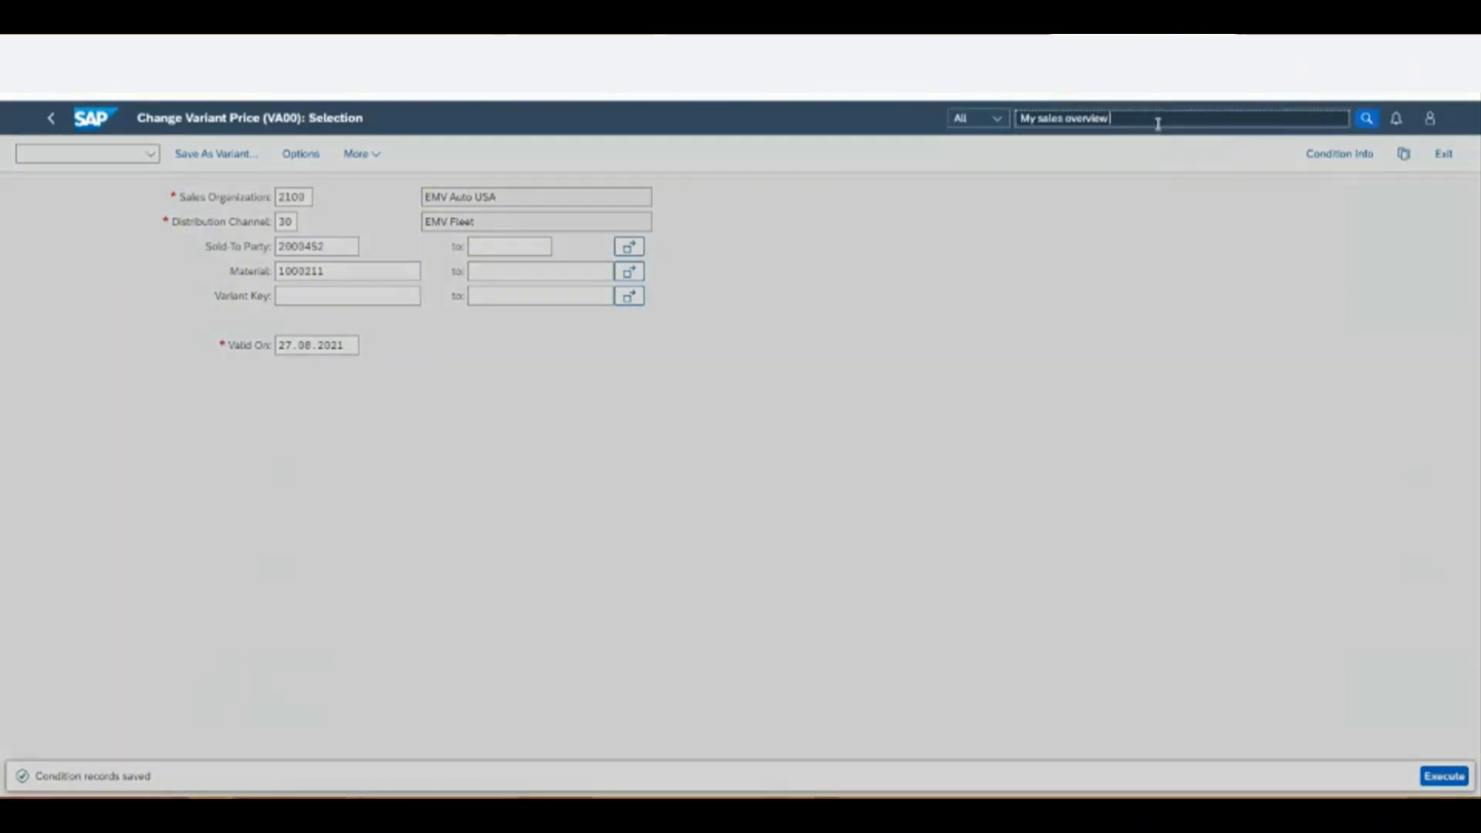
pyautogui.press('Return')
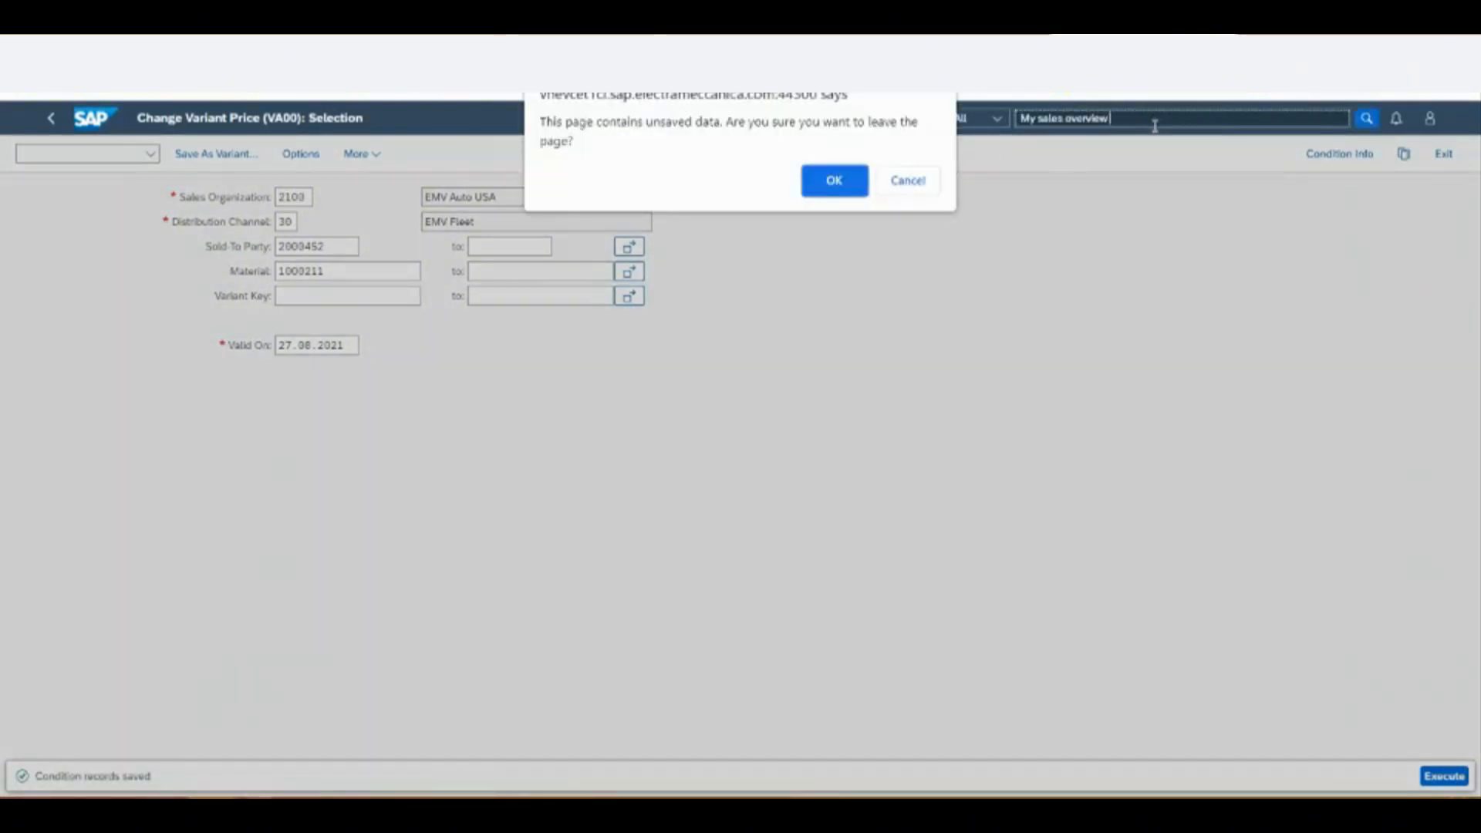
pyautogui.click(852, 187)
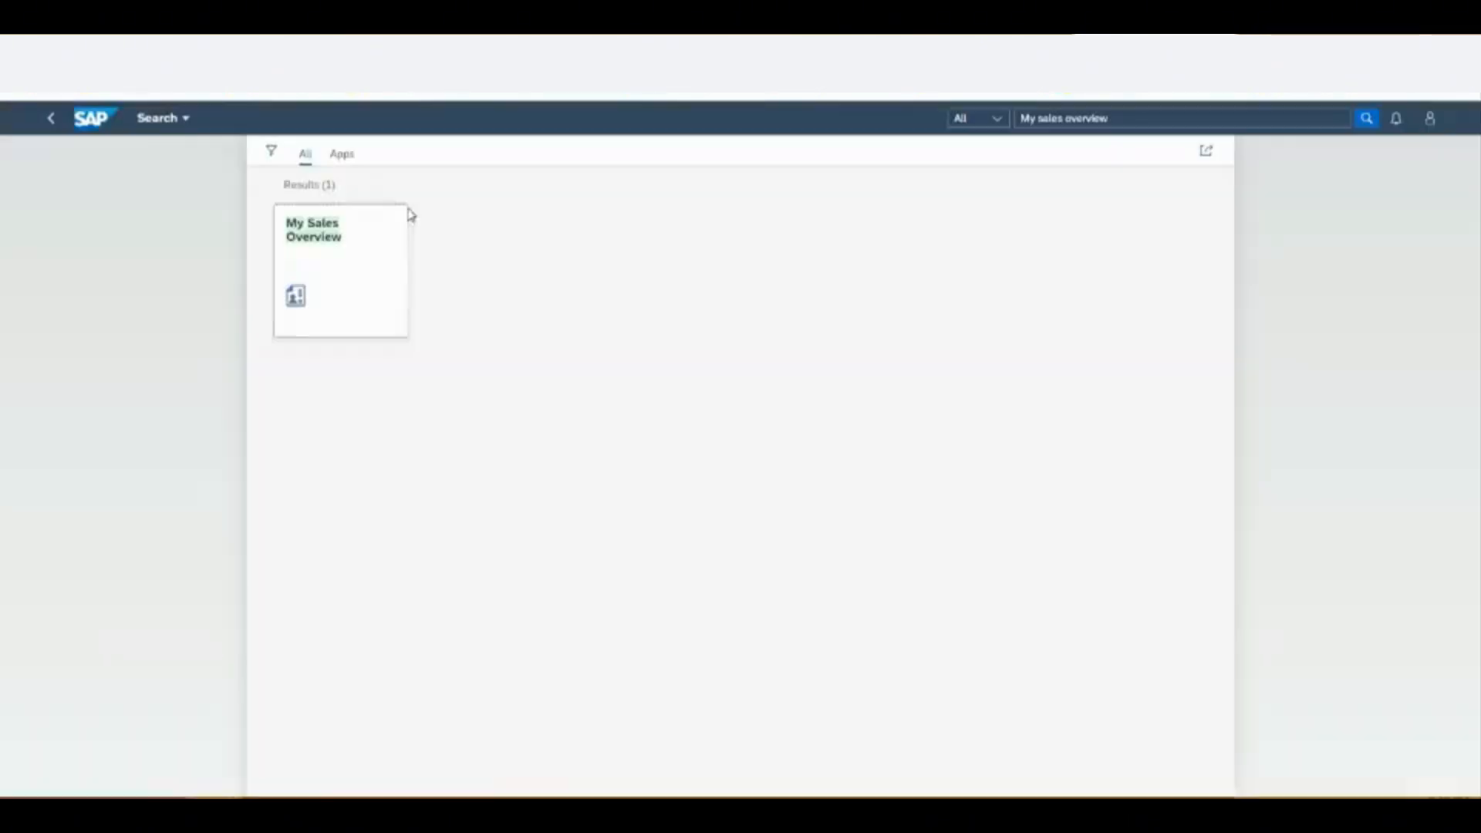
pyautogui.click(337, 275)
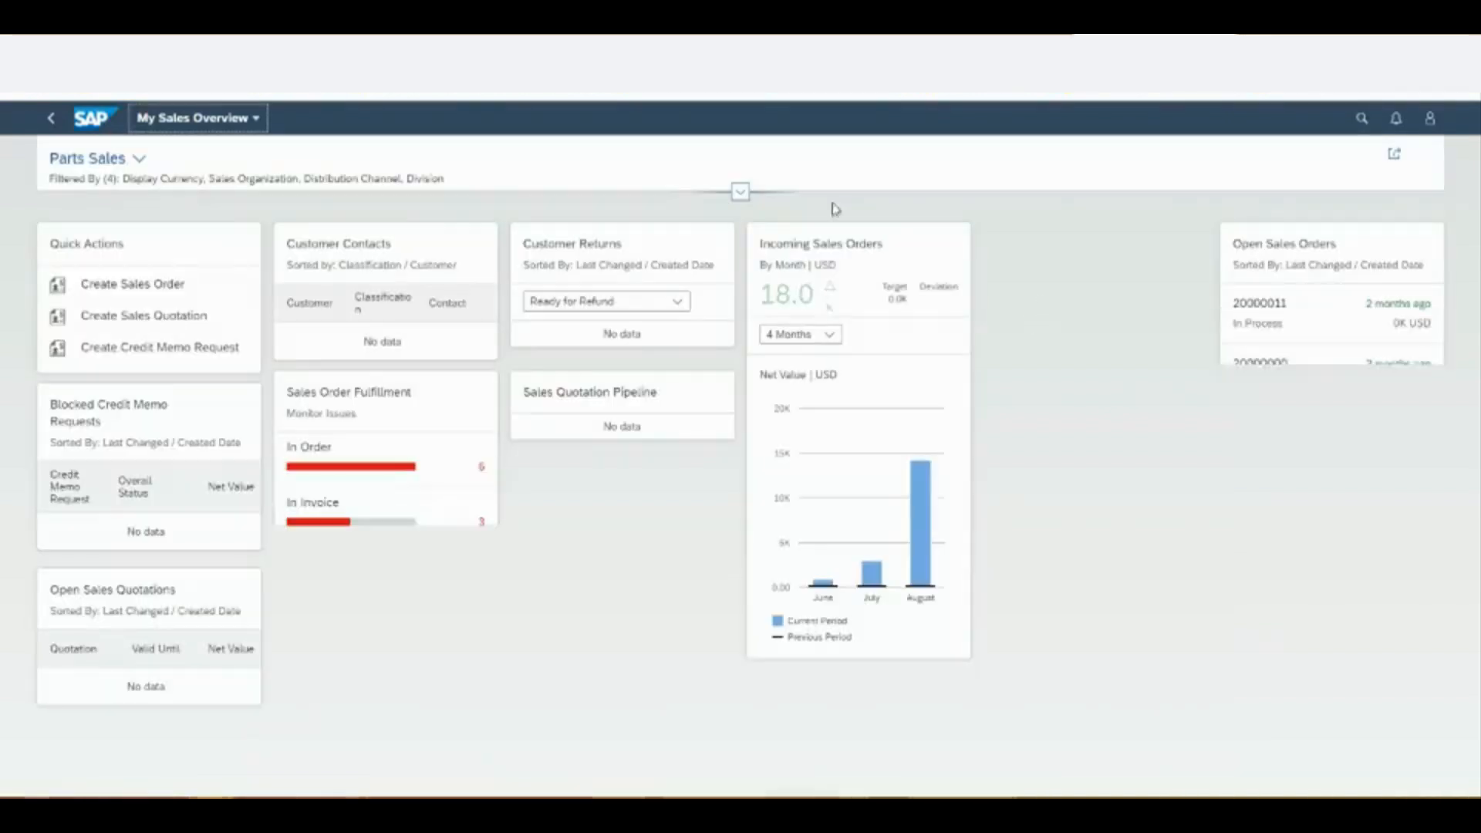
# - Expand the overview's filters, replace the distribution channel with EMV Fleet (30), and apply the filter
pyautogui.click(739, 191)
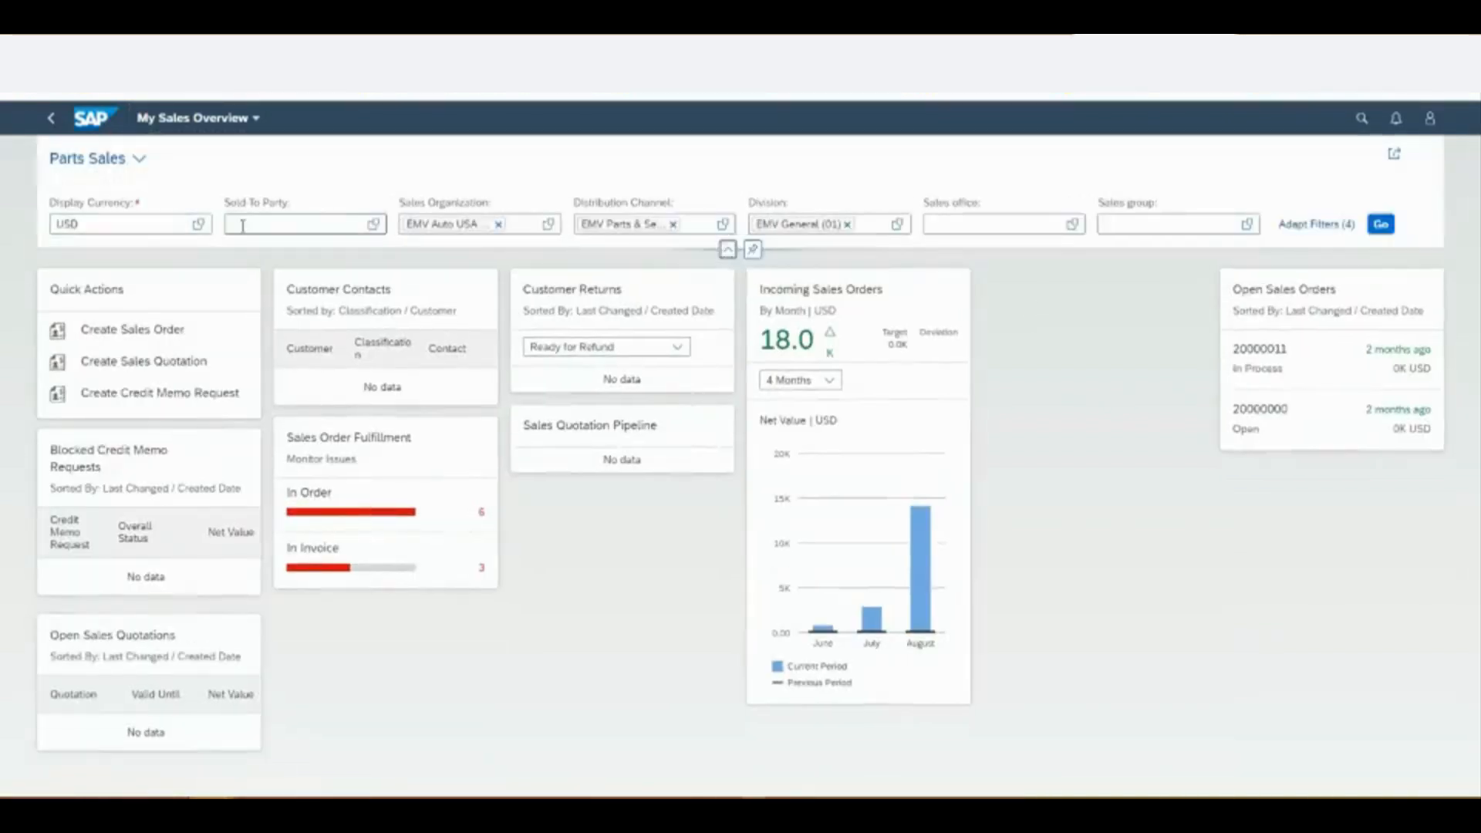
pyautogui.click(327, 219)
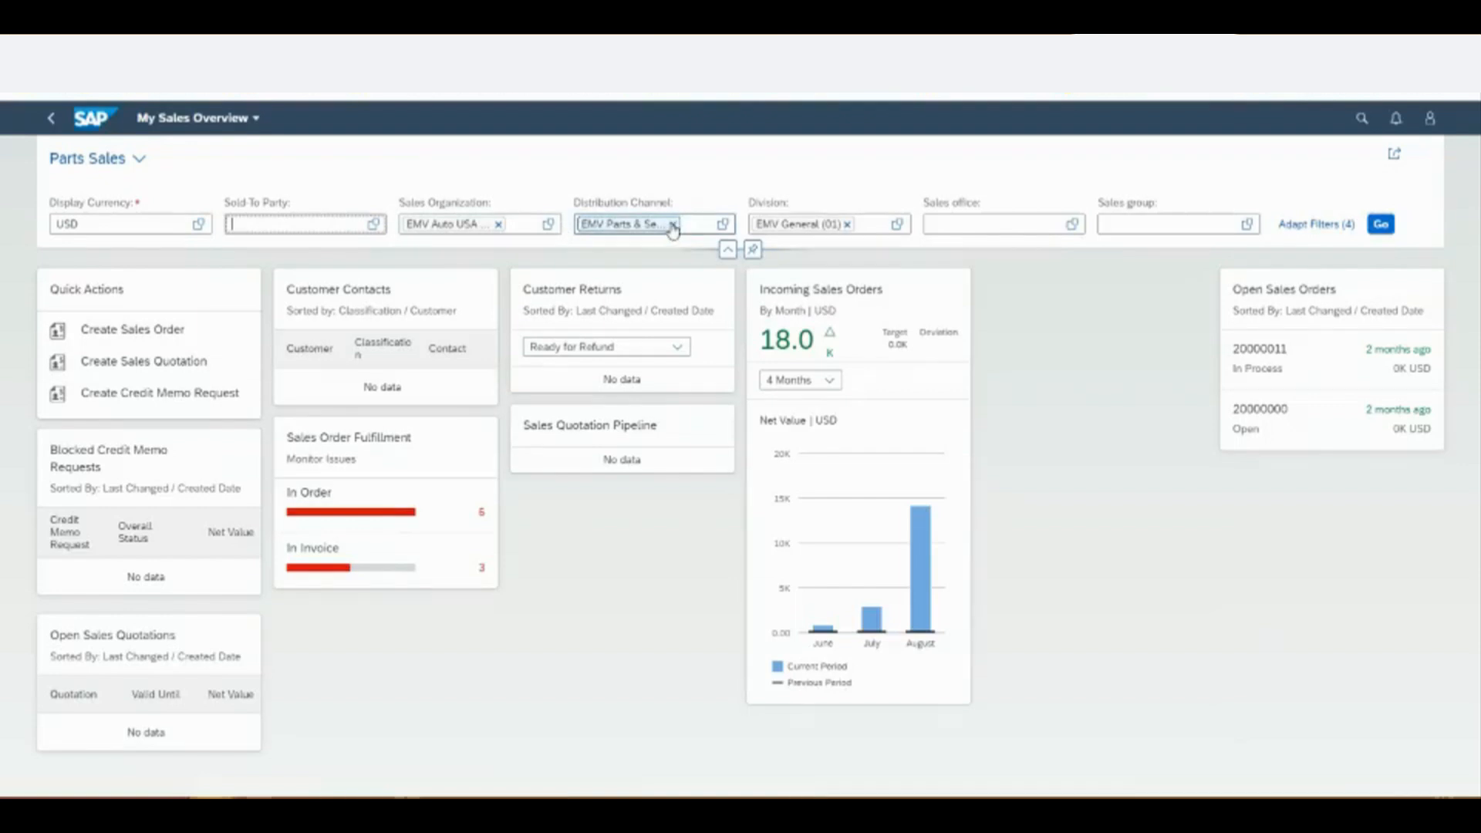
pyautogui.click(136, 160)
pyautogui.click(137, 159)
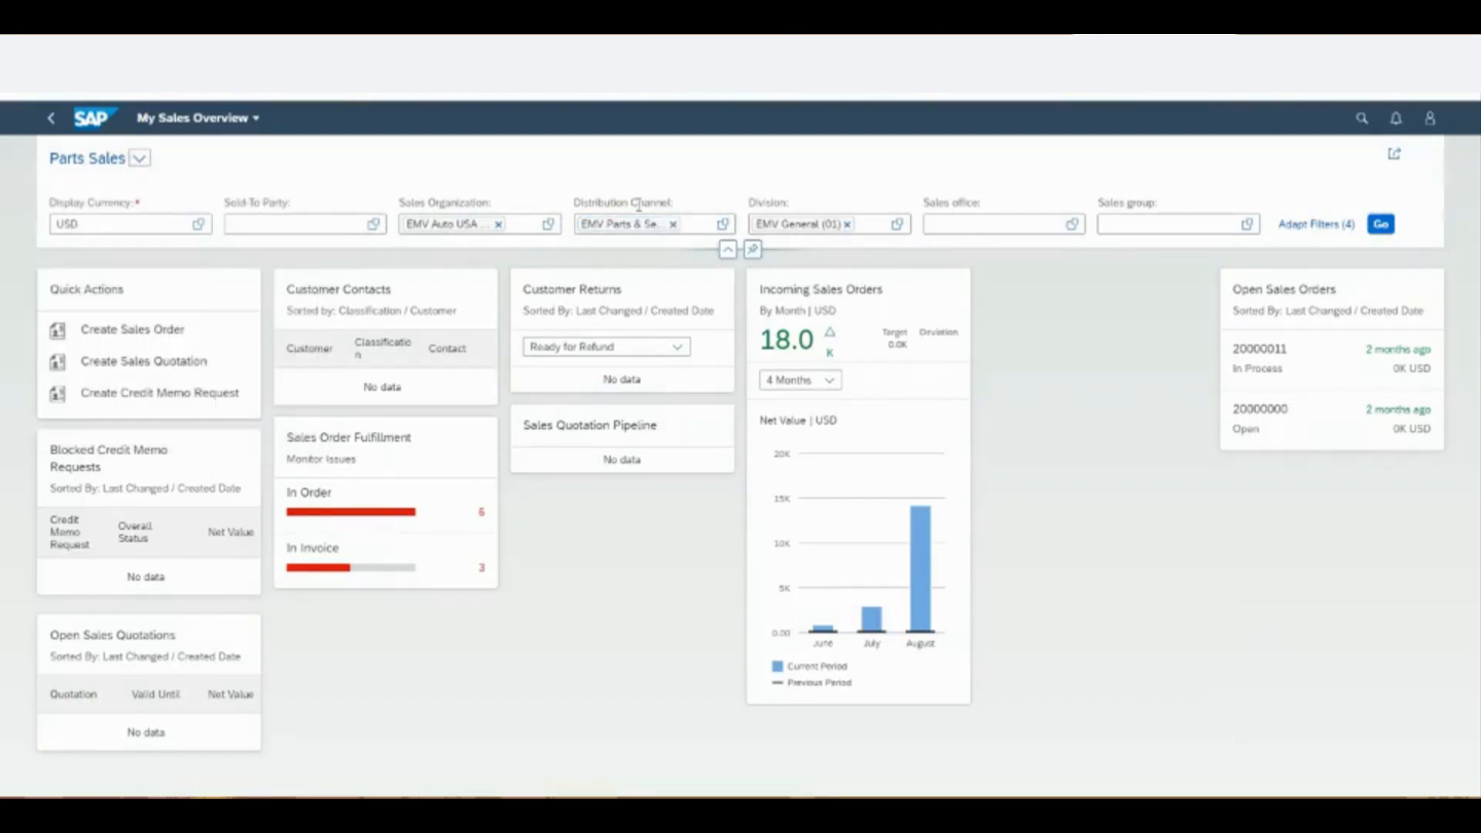
pyautogui.click(672, 224)
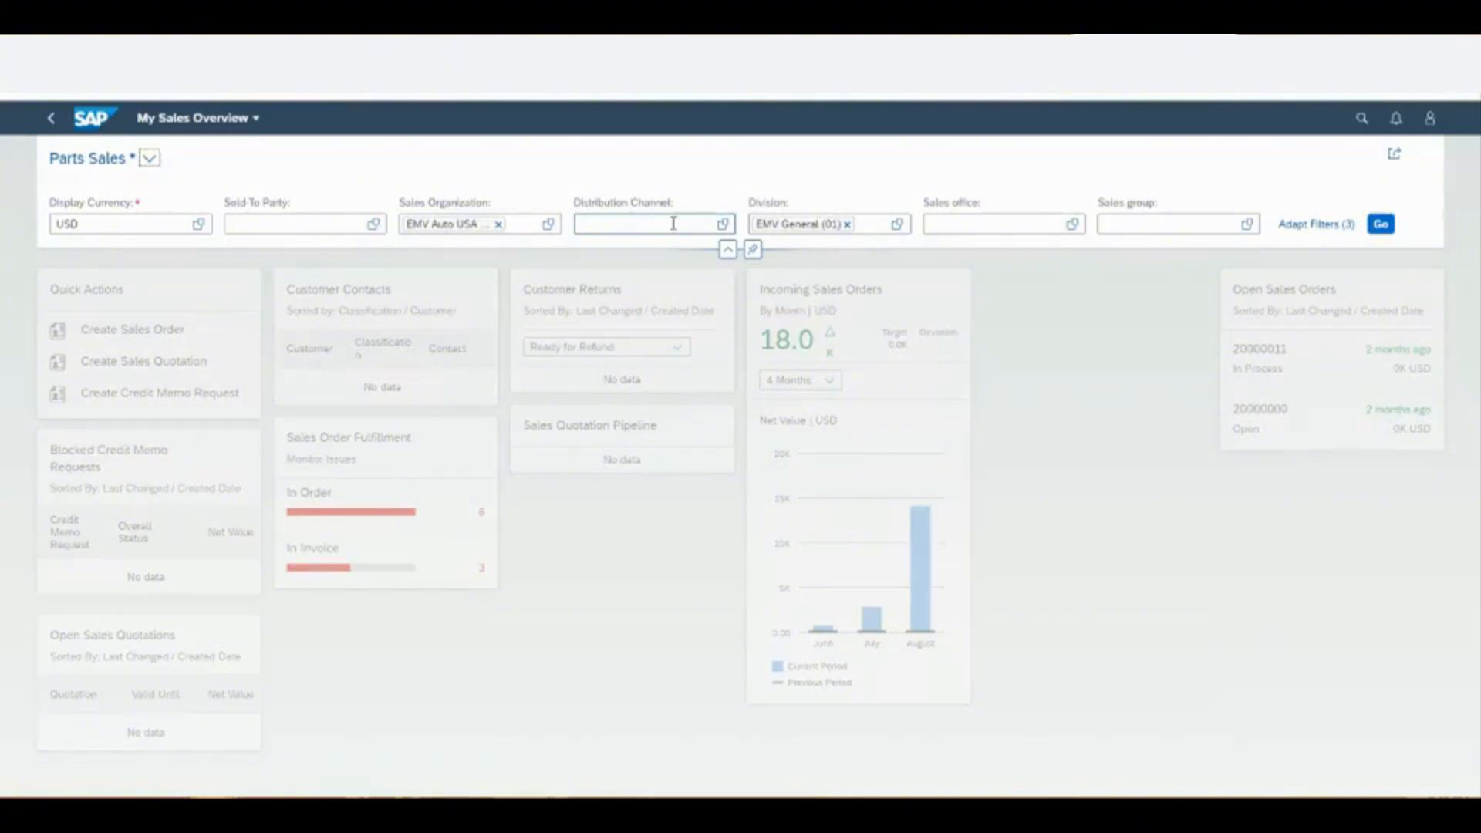
pyautogui.write('30')
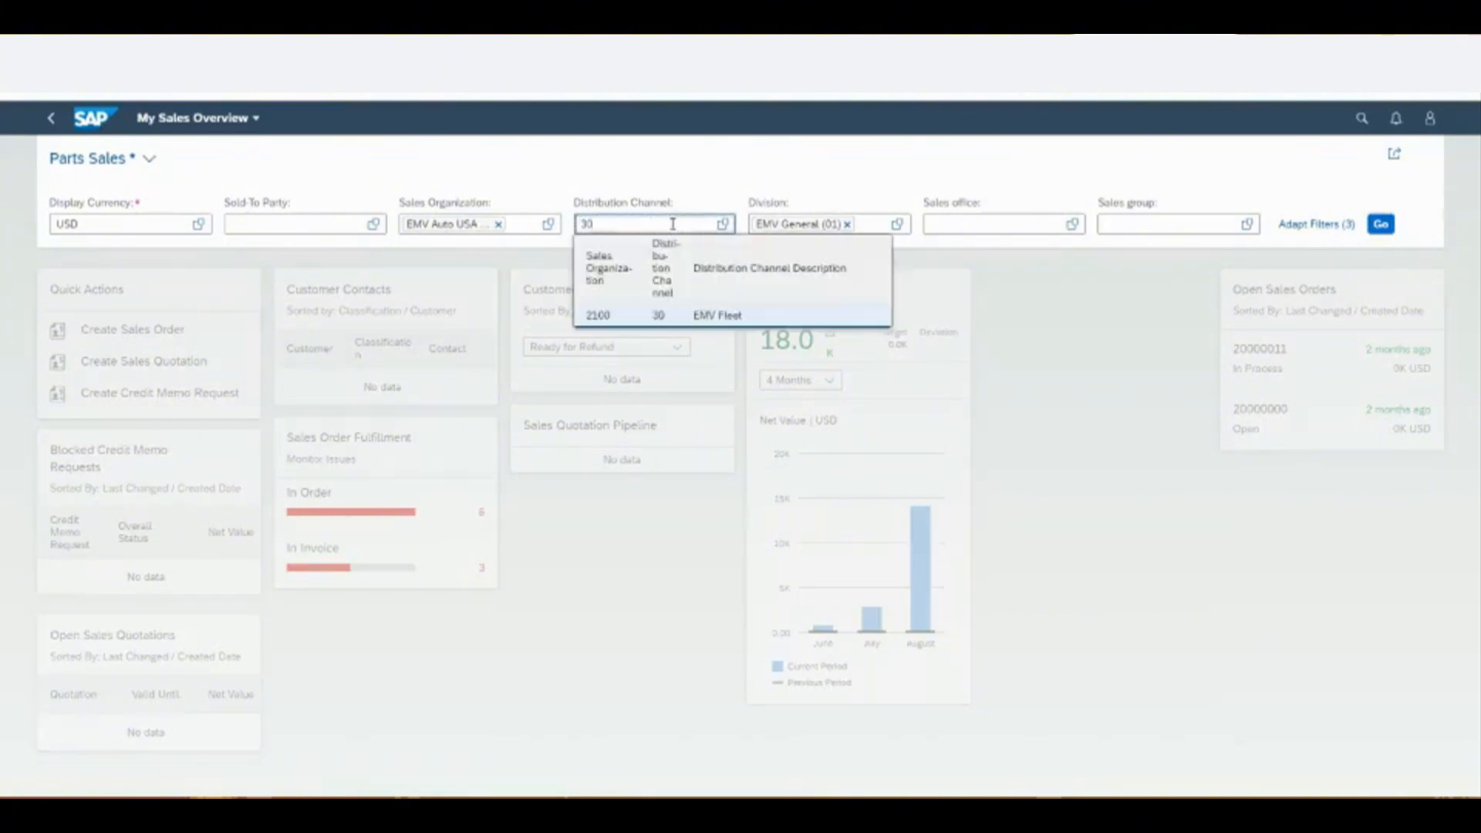
pyautogui.click(637, 323)
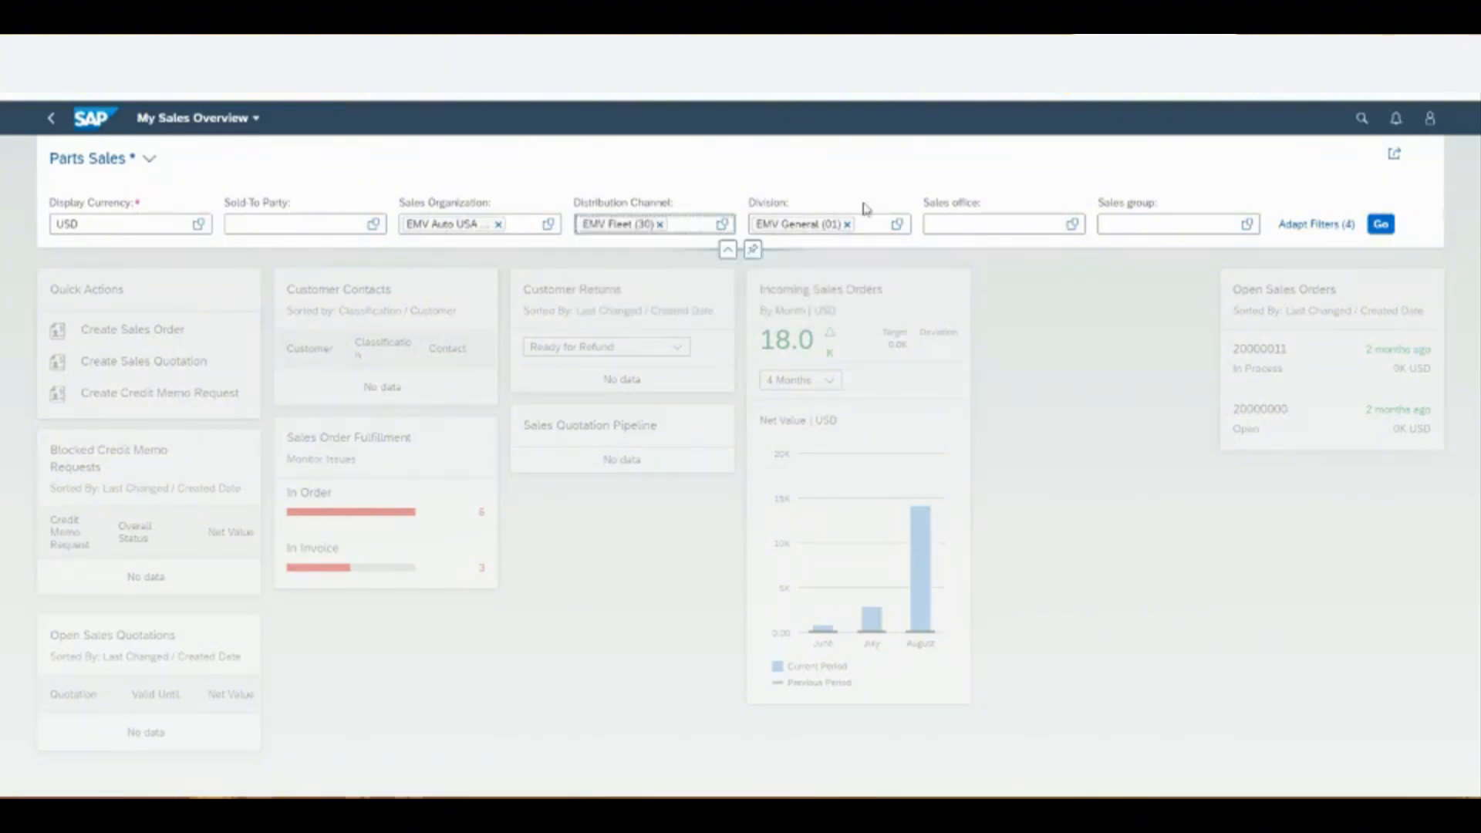
pyautogui.click(1387, 228)
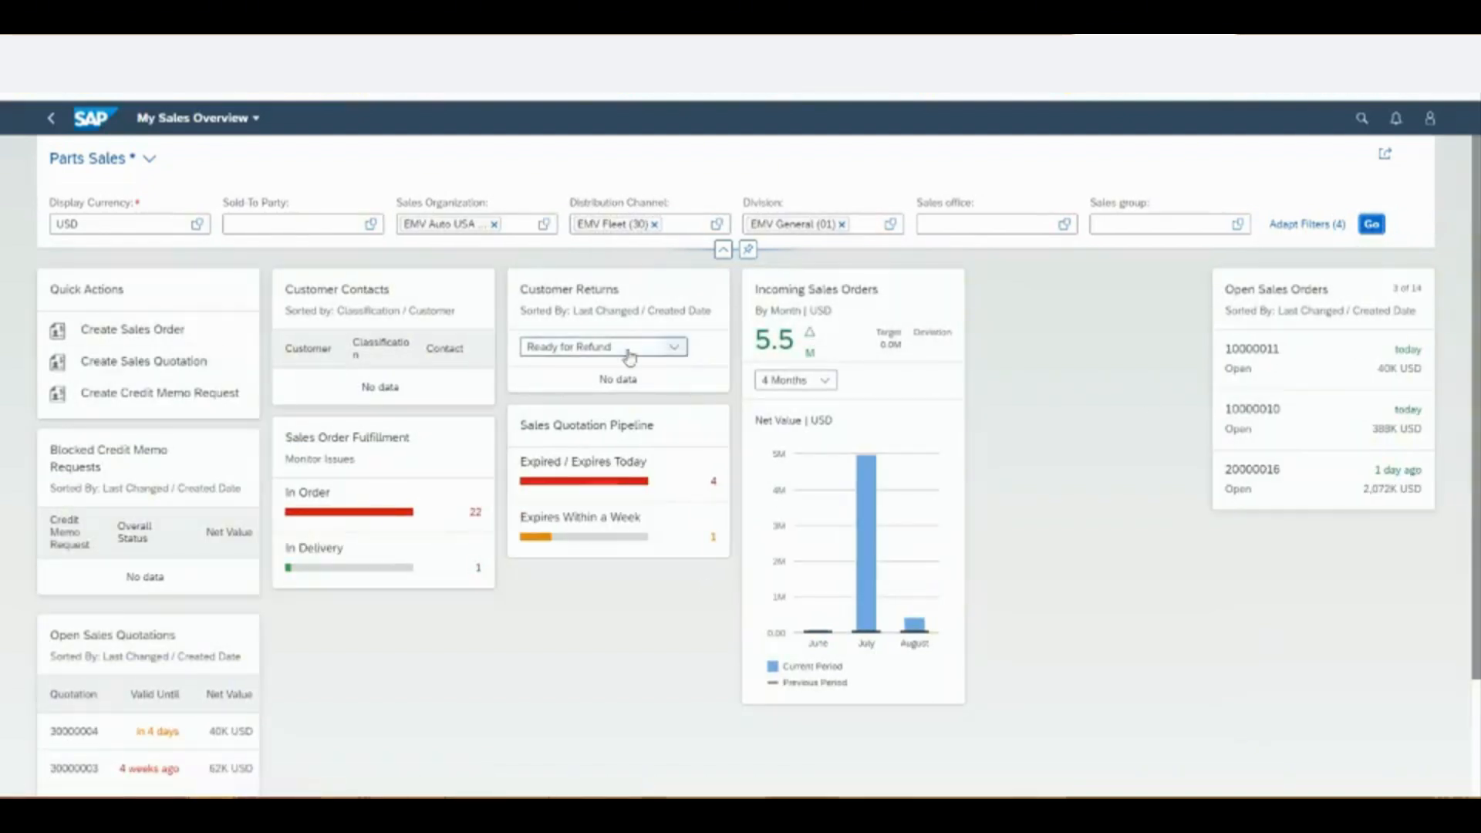
# - Filter the sales overview by sold-to party Skechers USA and look through the cards, including Open Sales Quotations
pyautogui.click(311, 225)
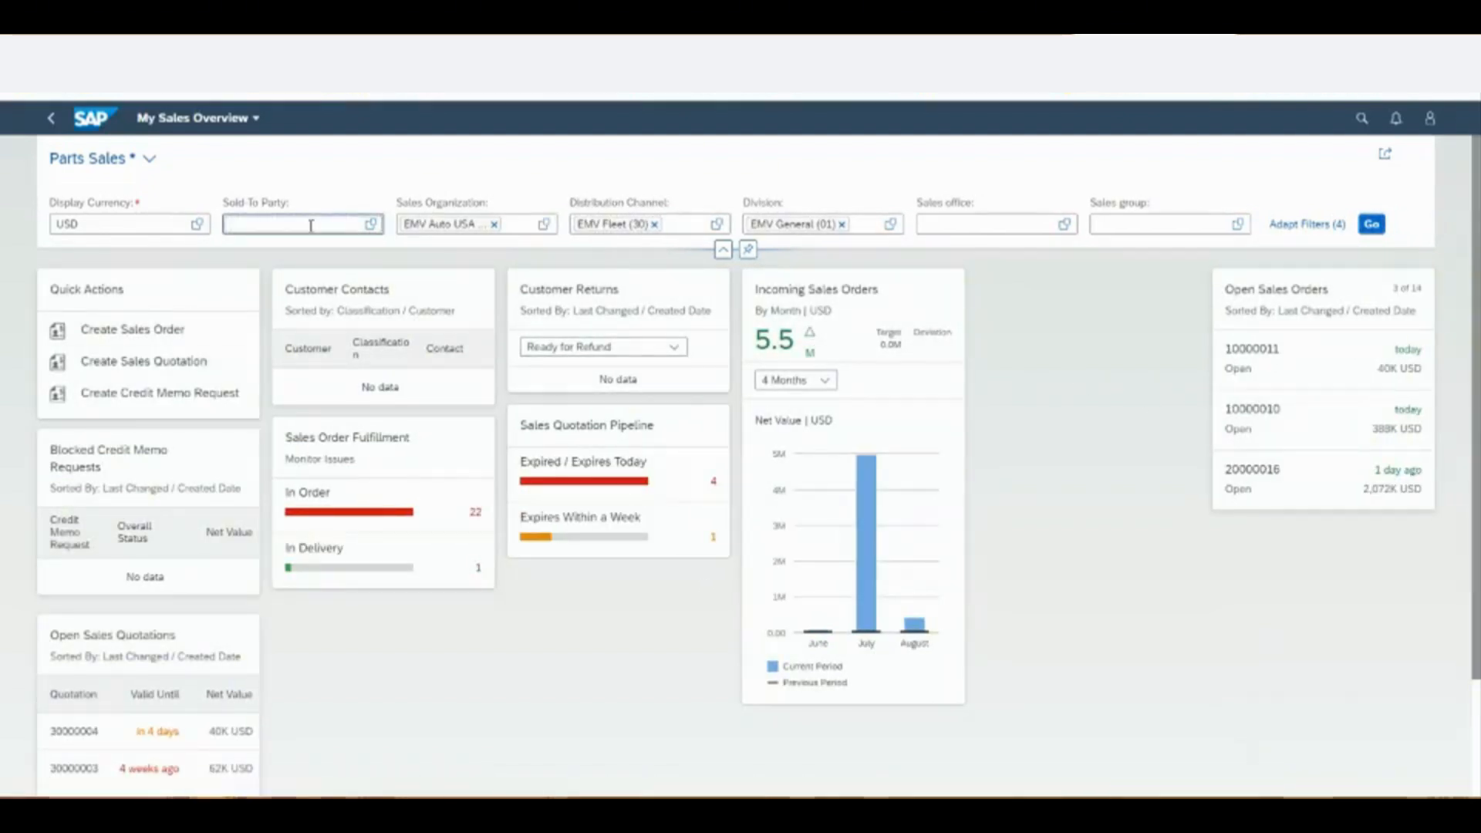
pyautogui.write('ske')
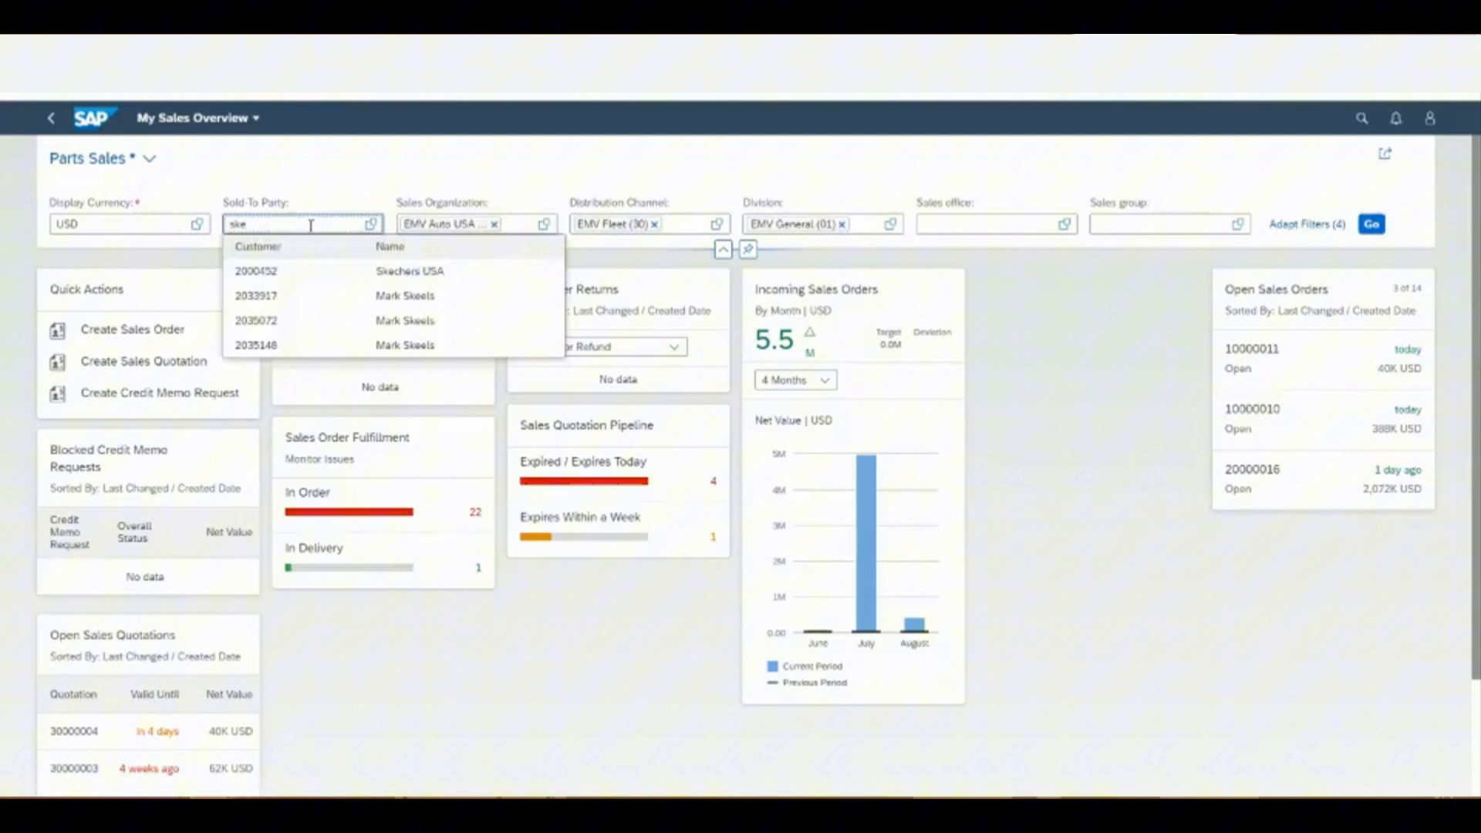
pyautogui.click(281, 293)
pyautogui.click(1372, 225)
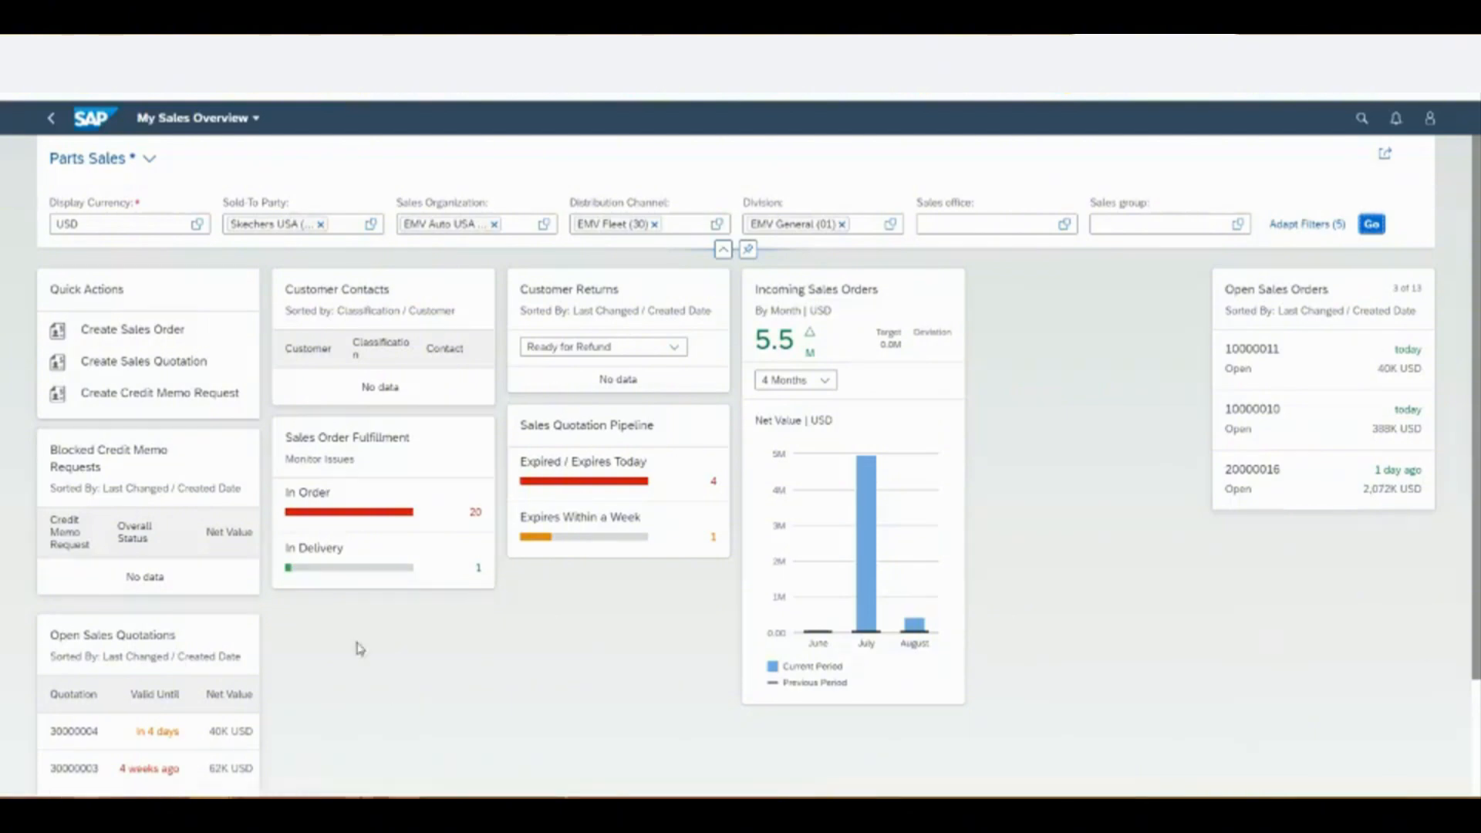
pyautogui.scroll(-2, 116, 729)
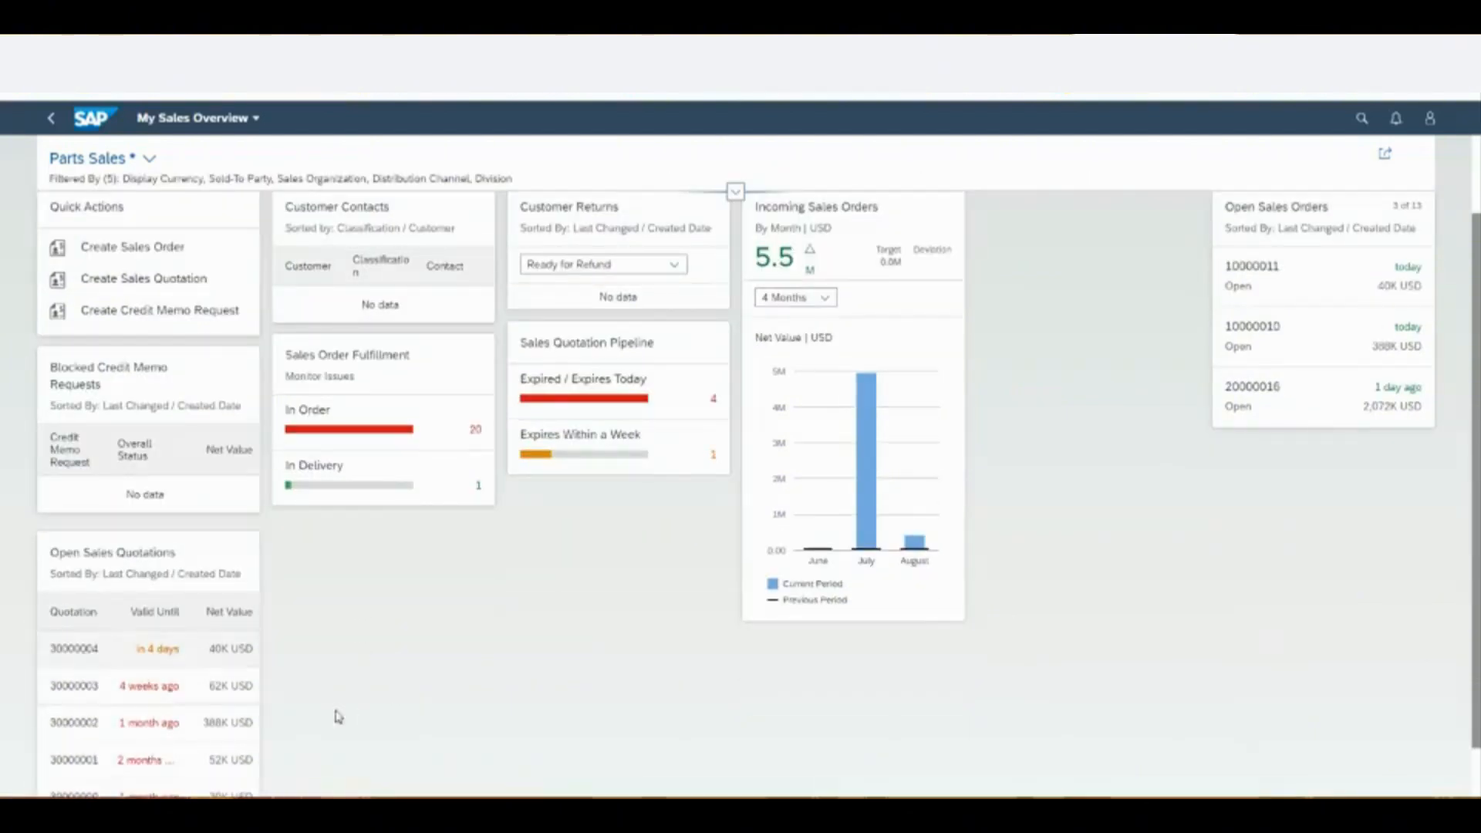
pyautogui.scroll(1, 463, 747)
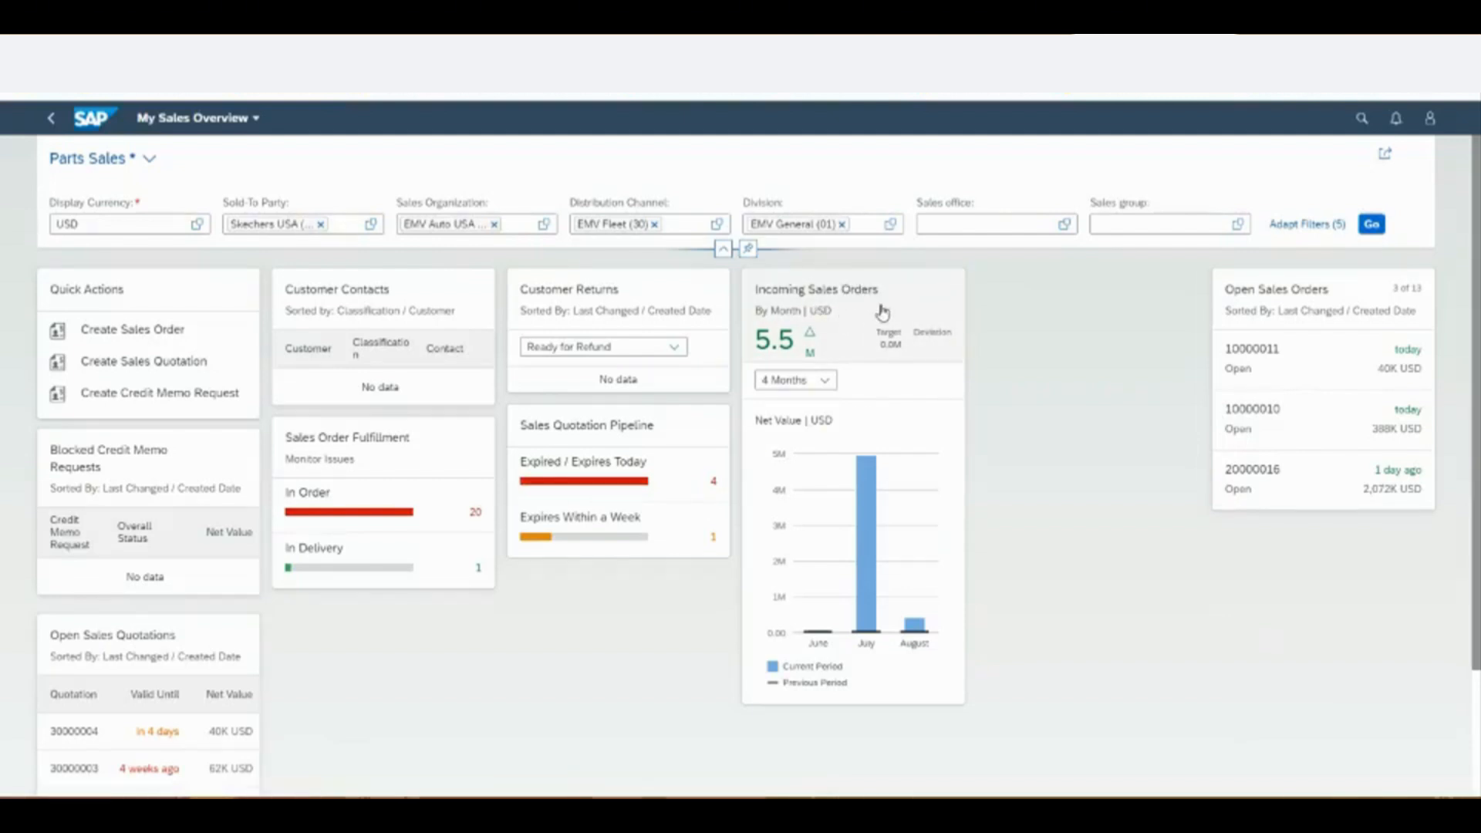
# - Set the Incoming Sales Orders period to 1 Year, look over the cards, and return to the app search results
pyautogui.click(825, 380)
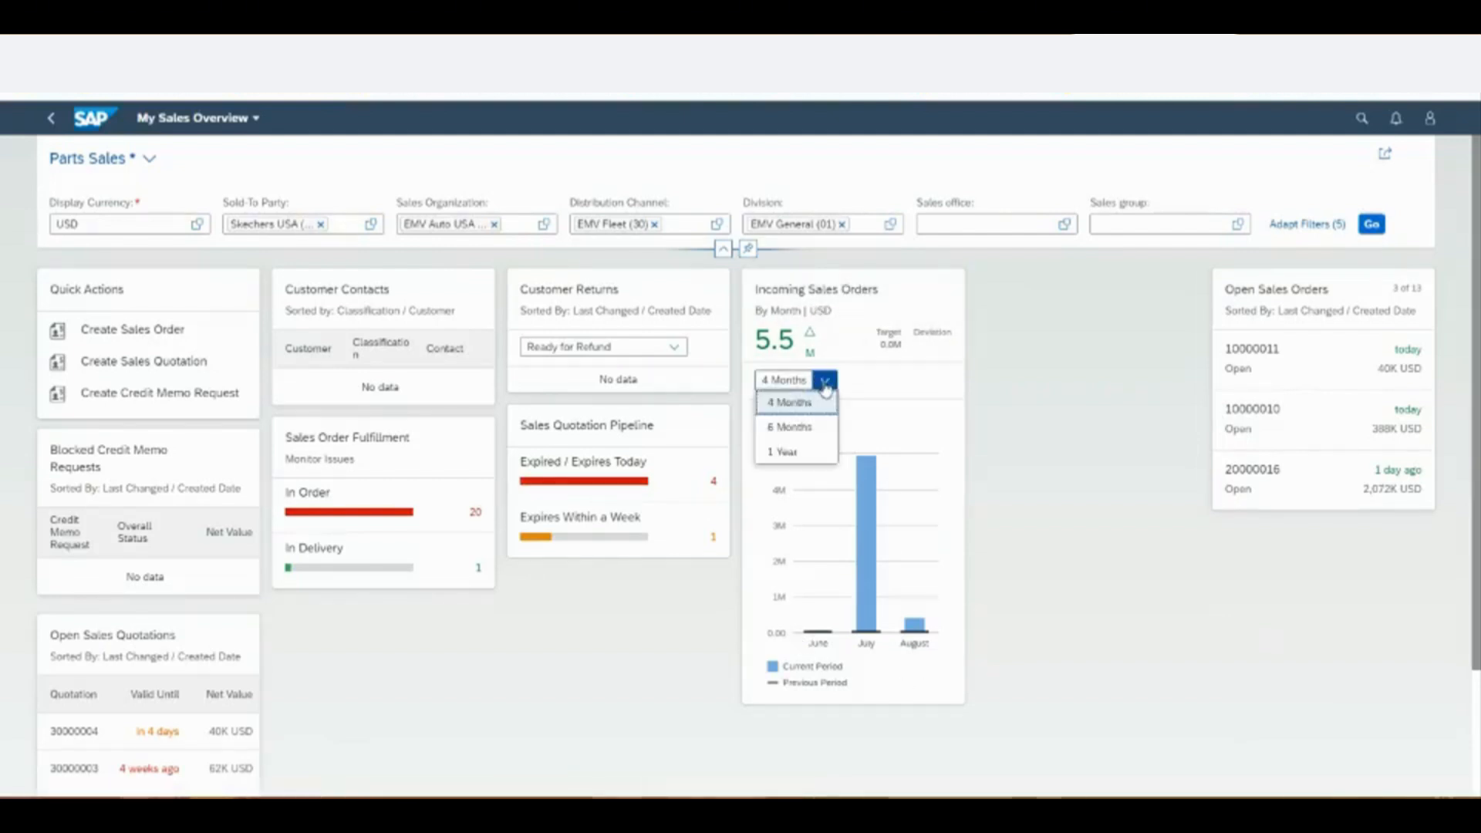
pyautogui.click(800, 453)
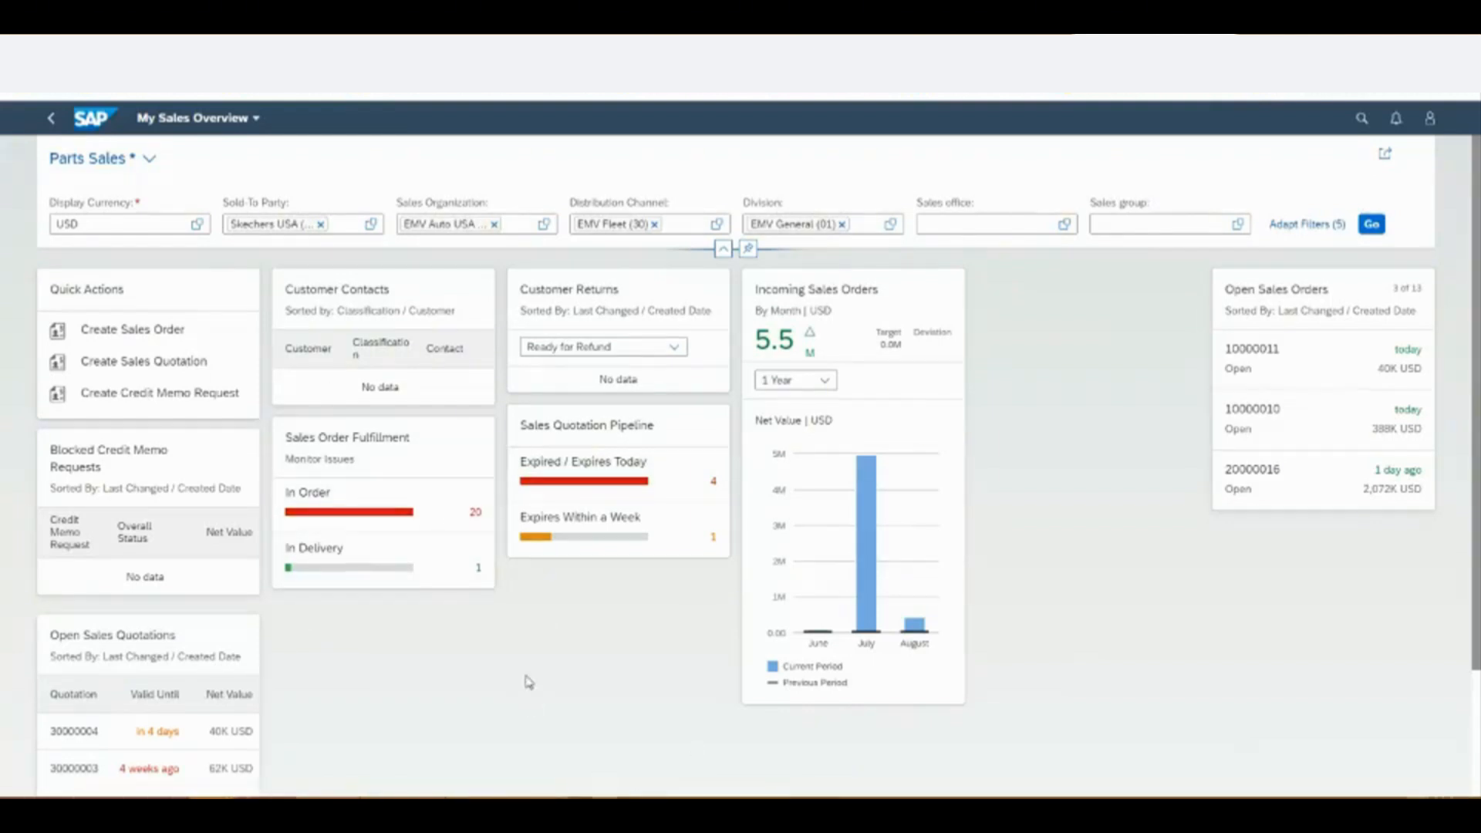
pyautogui.scroll(-3, 529, 682)
pyautogui.scroll(3, 529, 681)
pyautogui.click(50, 118)
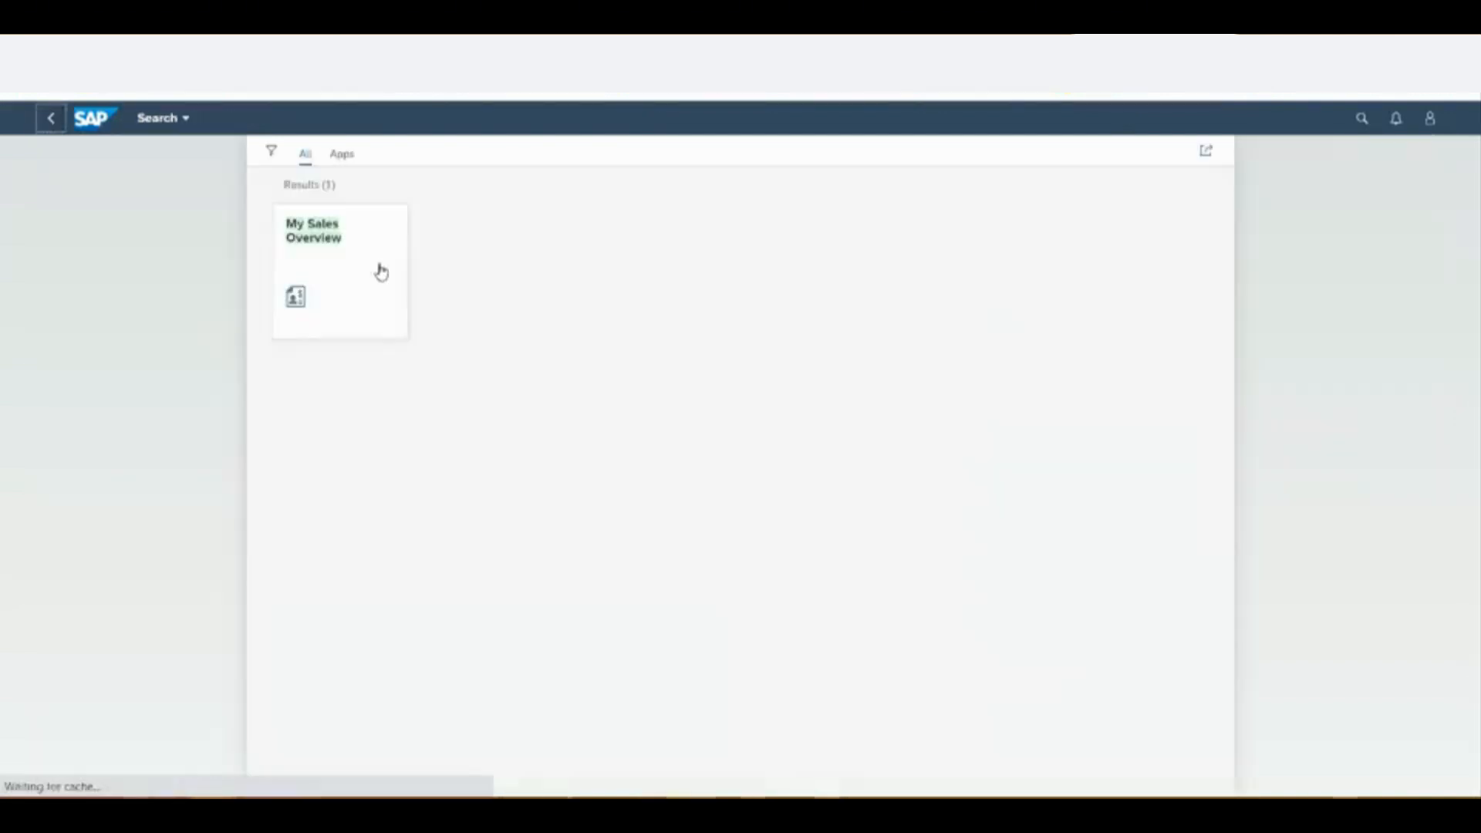